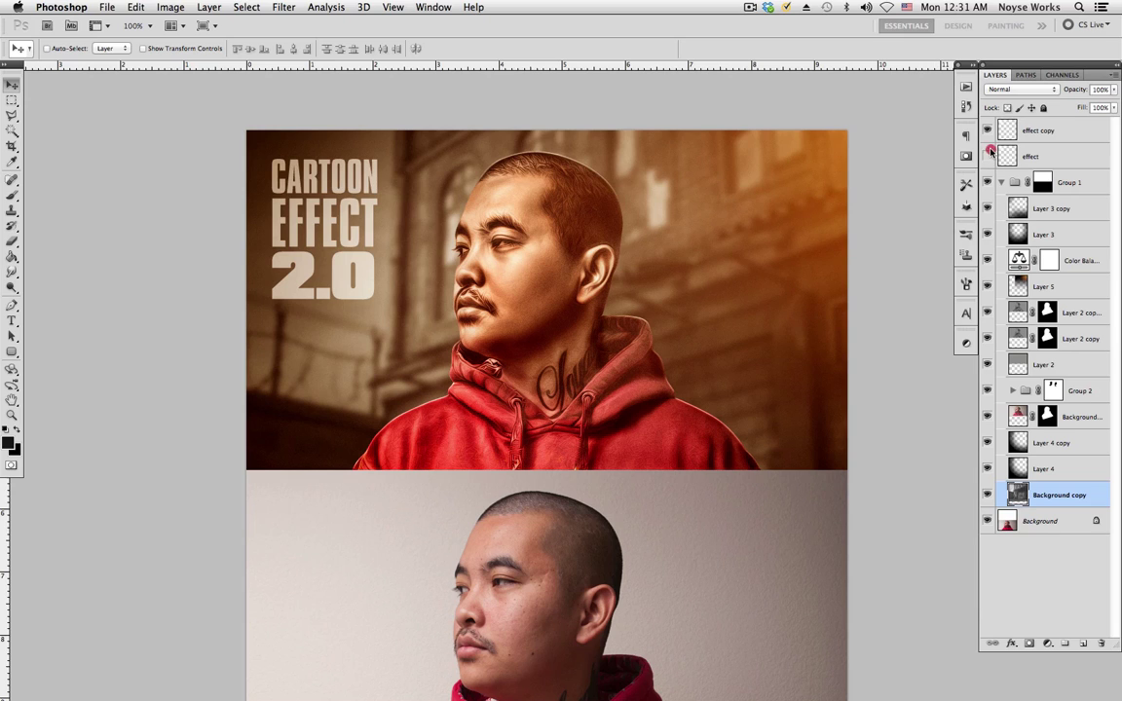
- Hide both effect layers, and preview how the artwork is built by hiding Group 1's layers one by one and showing them again
{"action": "left_click_drag", "start_coordinate": [987, 130], "coordinate": [987, 156]}
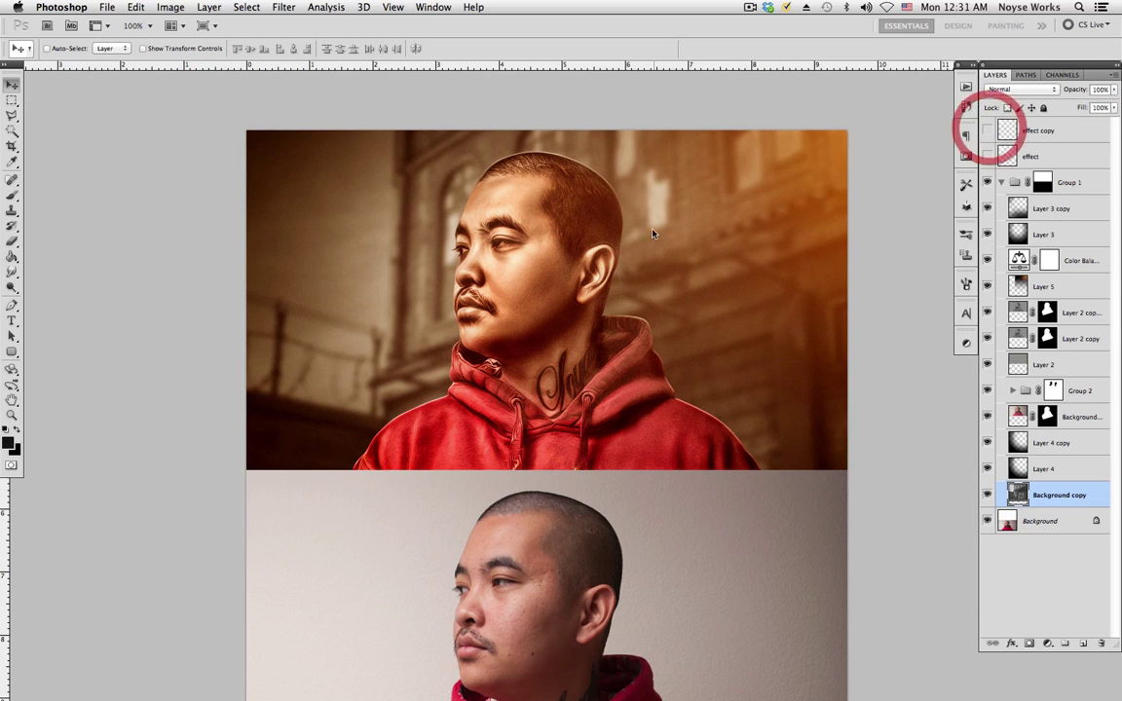
{"action": "left_click", "coordinate": [987, 208]}
{"action": "left_click", "coordinate": [987, 235]}
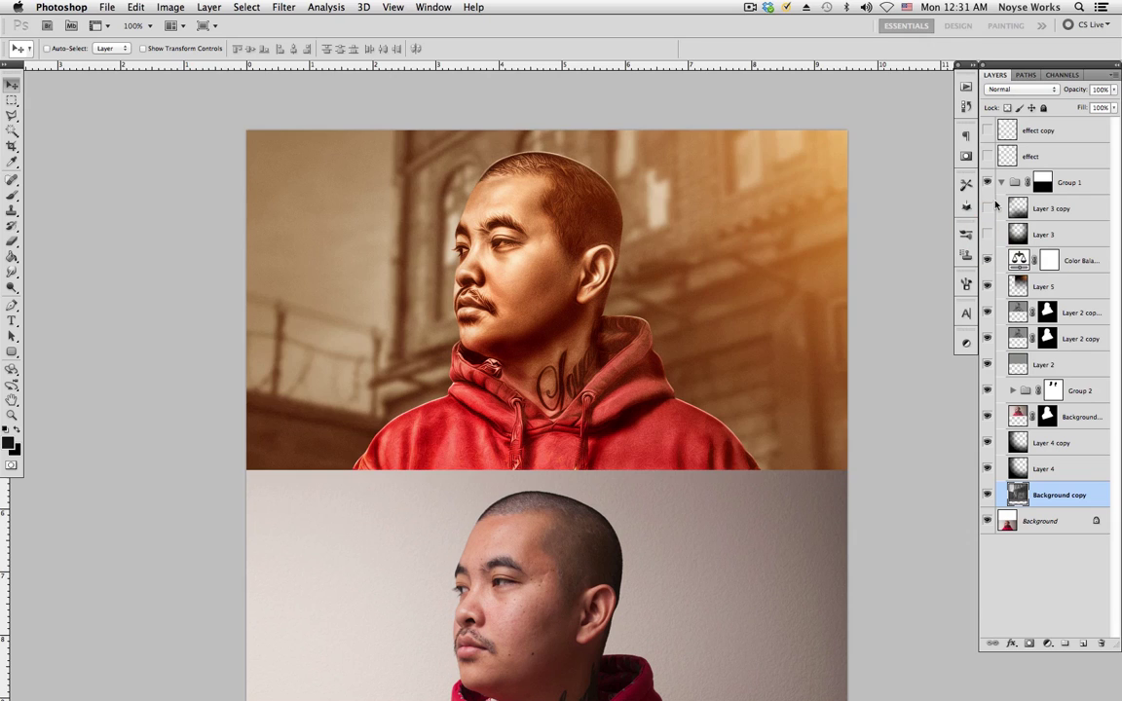
{"action": "left_click", "coordinate": [987, 260]}
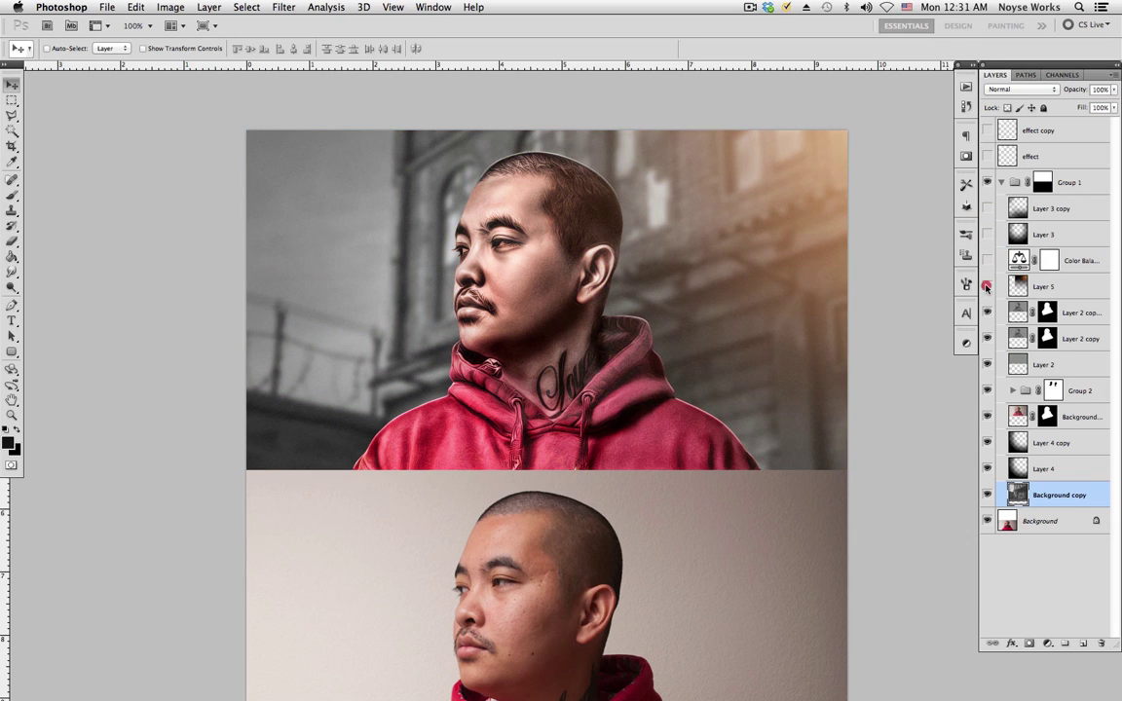
{"action": "left_click", "coordinate": [987, 286]}
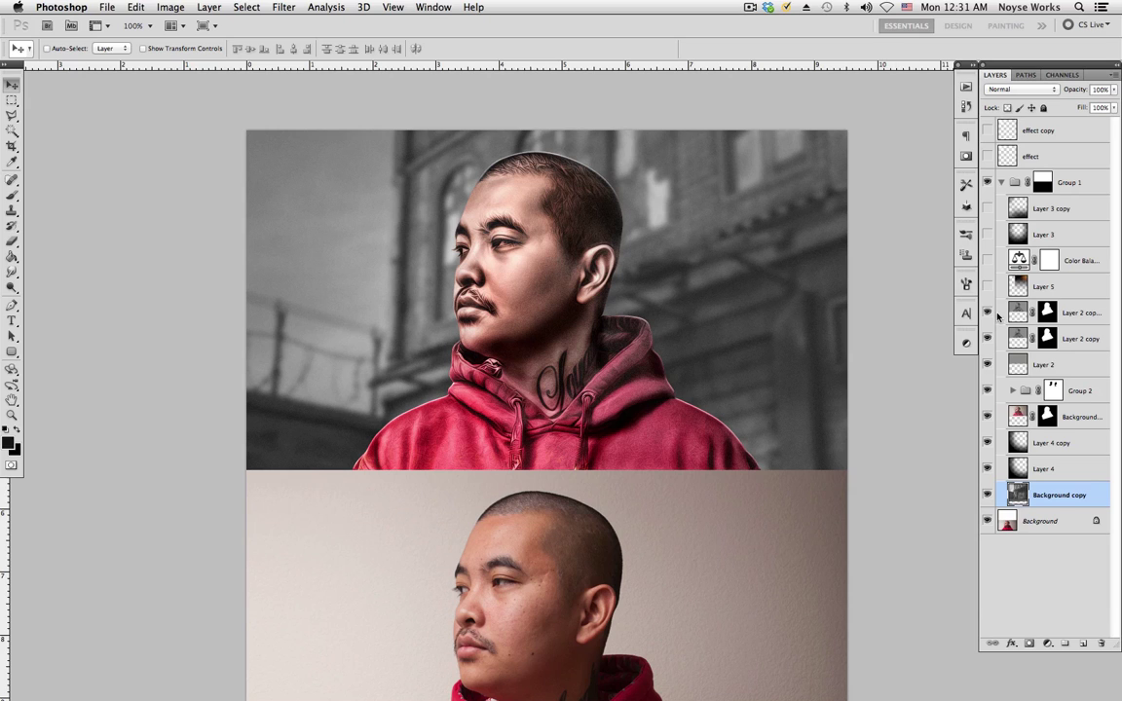
{"action": "left_click", "coordinate": [987, 313]}
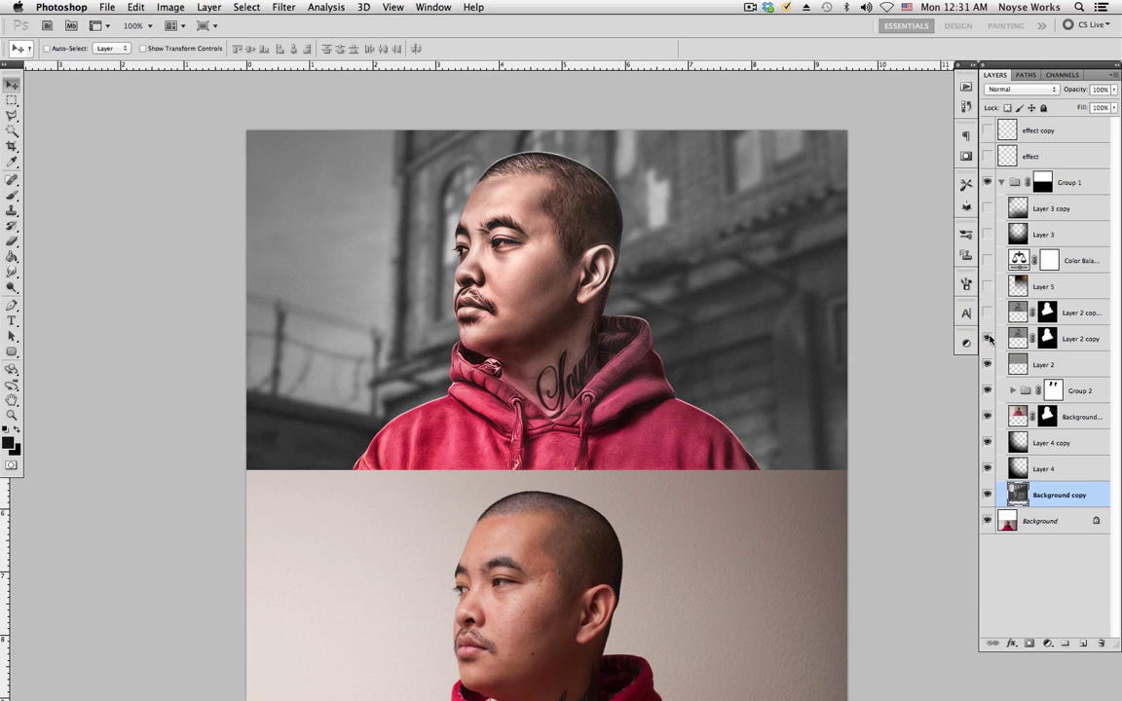
{"action": "left_click", "coordinate": [988, 338]}
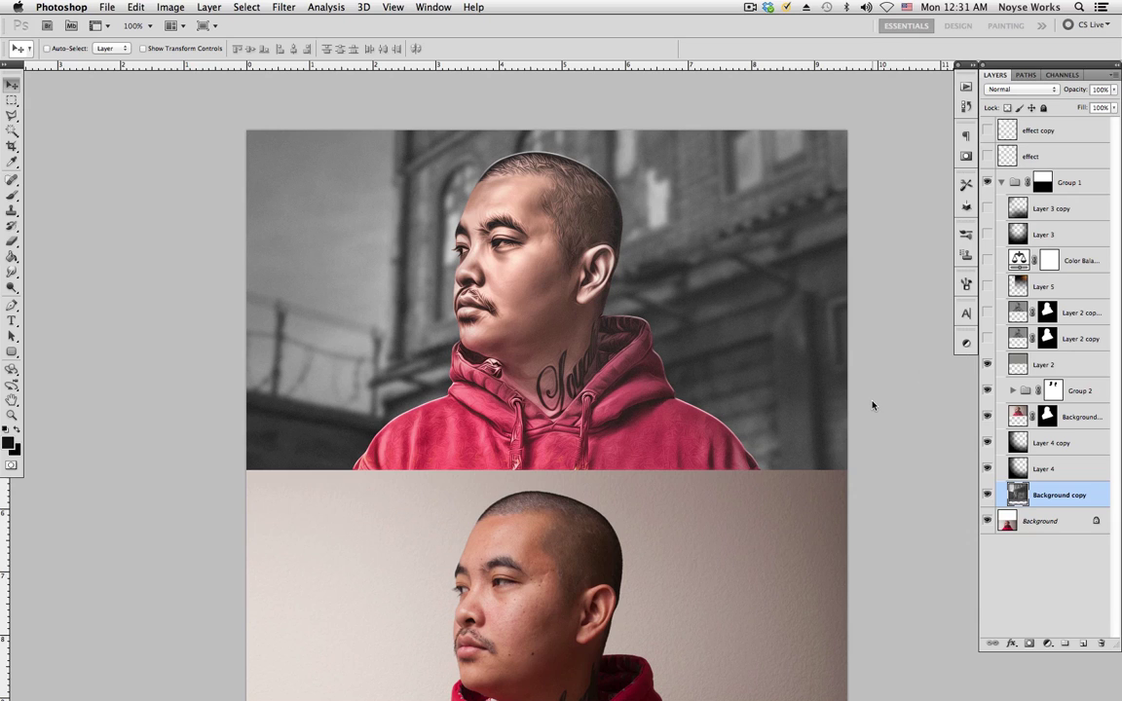
{"action": "left_click", "coordinate": [987, 364]}
{"action": "left_click", "coordinate": [988, 390]}
{"action": "left_click", "coordinate": [988, 390]}
{"action": "left_click_drag", "start_coordinate": [987, 391], "coordinate": [987, 209]}
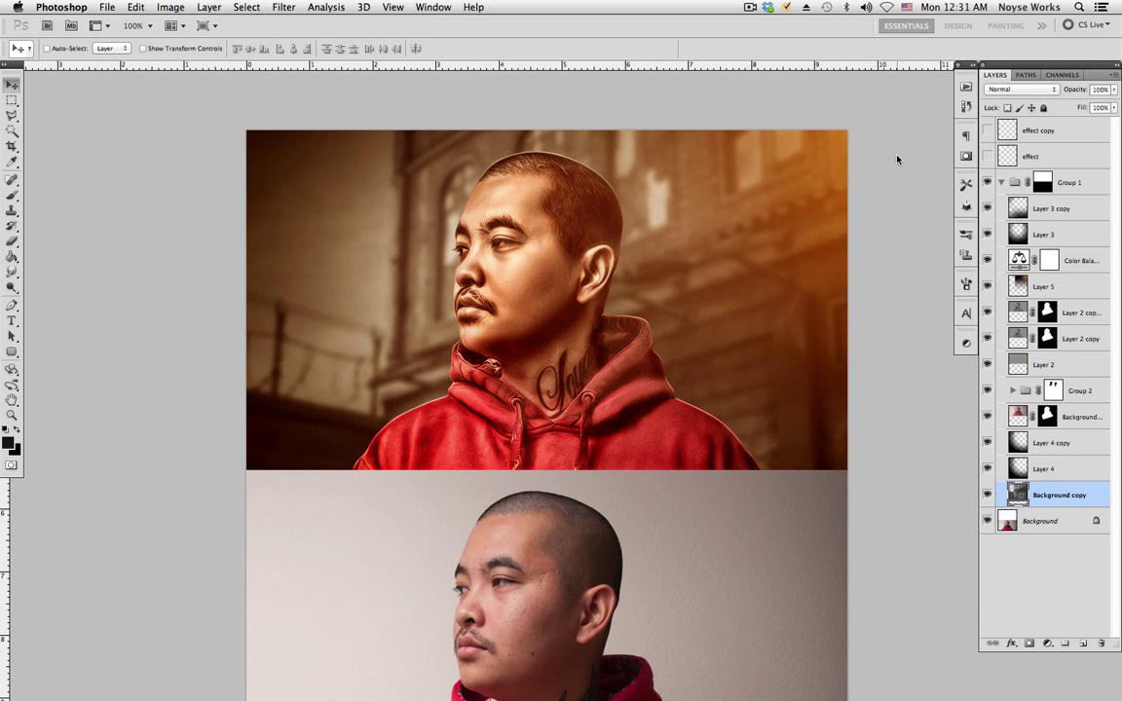
- Compare the image with and without Layer 3, its copy, the Color Balance adjustment and Layer 5
{"action": "left_click", "coordinate": [1041, 284]}
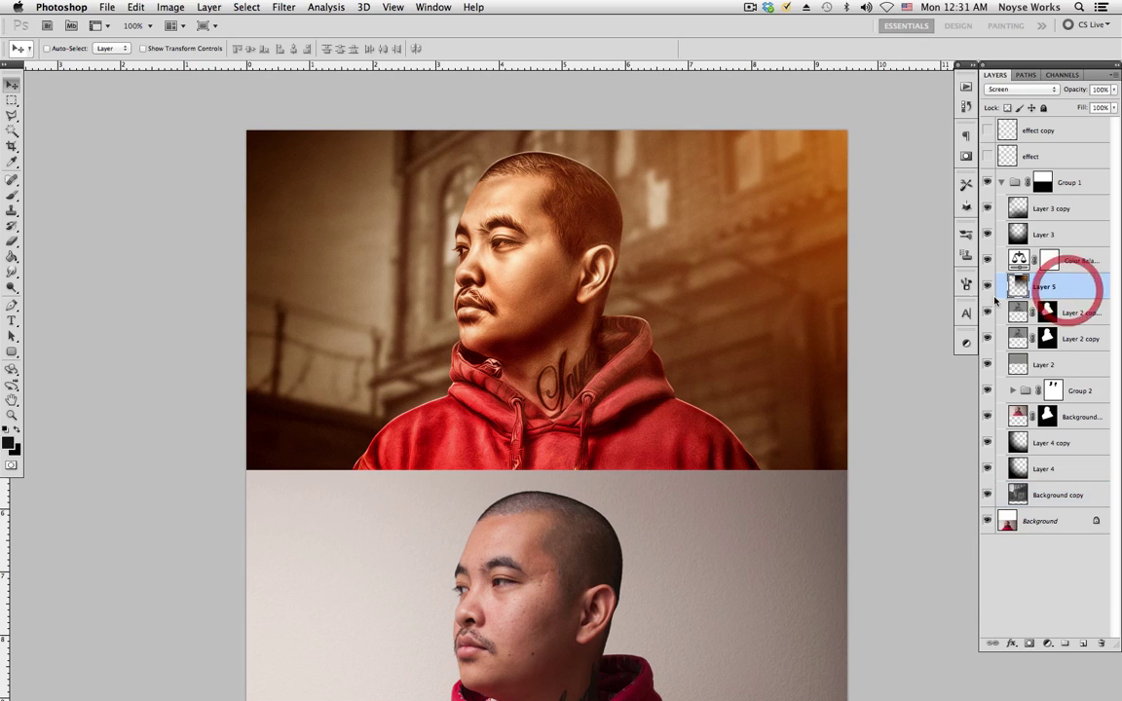
{"action": "left_click", "coordinate": [989, 209]}
{"action": "left_click", "coordinate": [988, 235]}
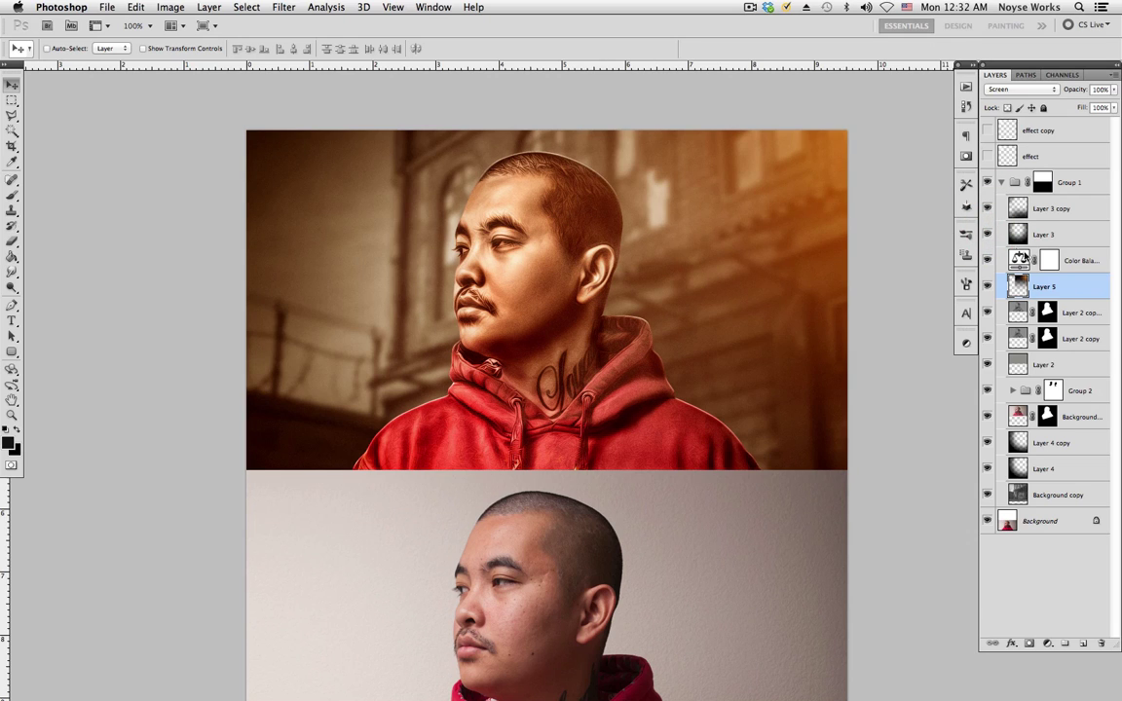
{"action": "left_click", "coordinate": [1019, 260]}
{"action": "left_click", "coordinate": [989, 261]}
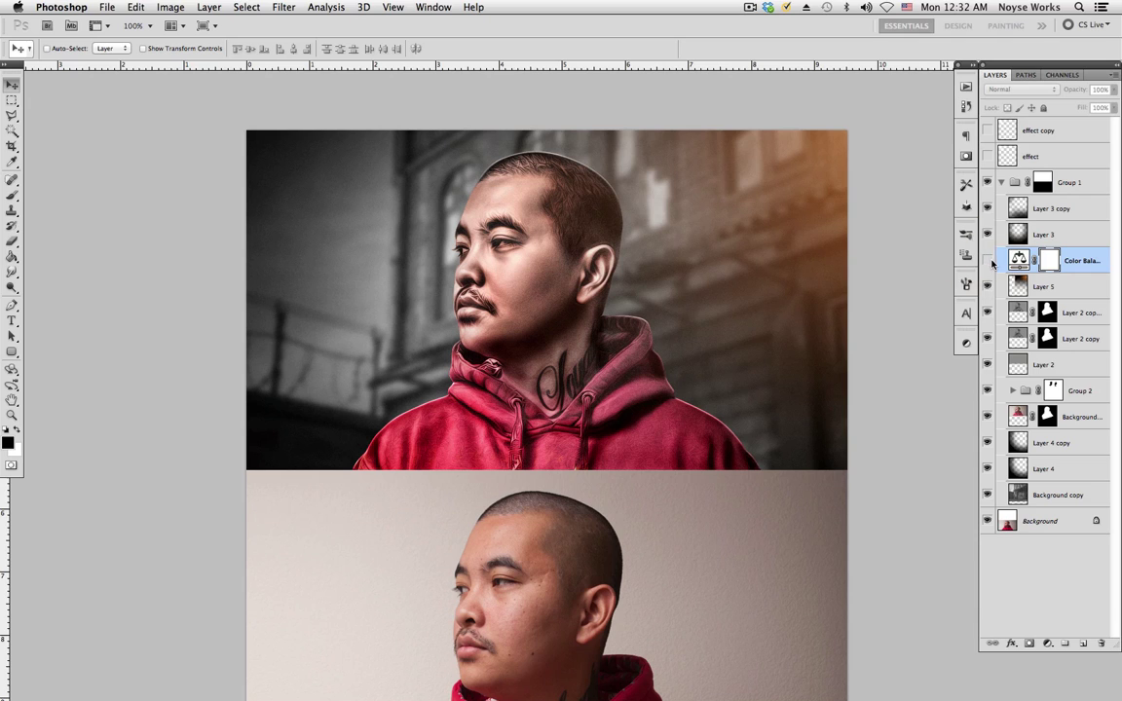
{"action": "left_click", "coordinate": [989, 261]}
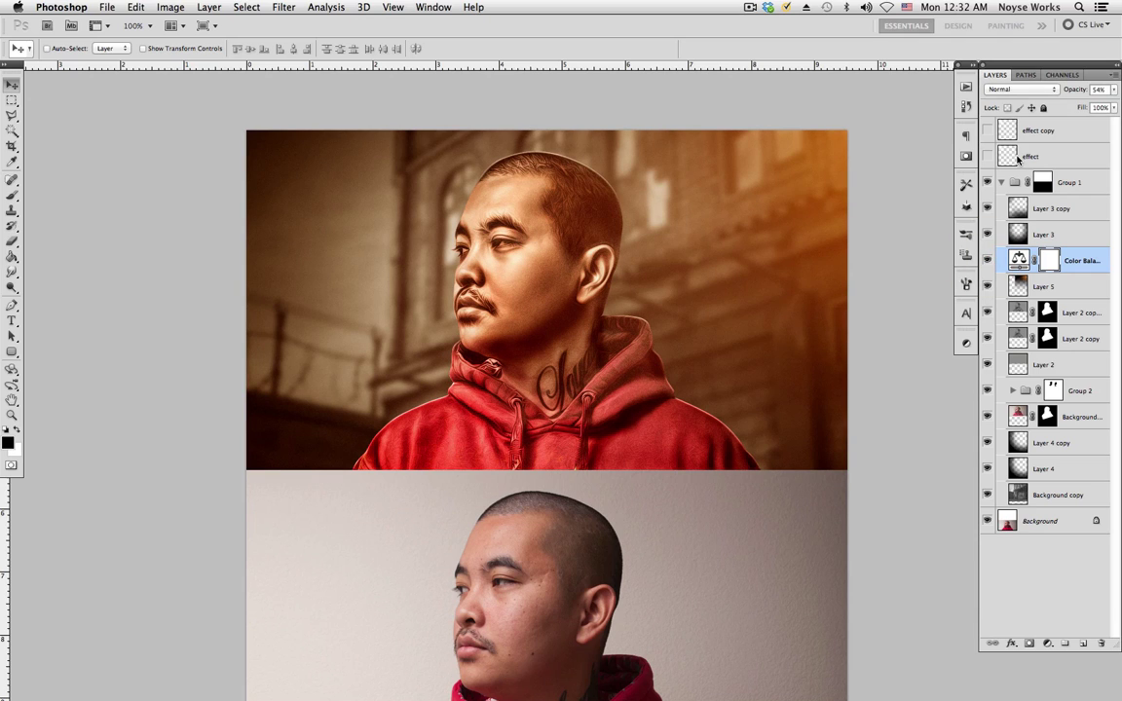
{"action": "left_click", "coordinate": [987, 287]}
{"action": "left_click", "coordinate": [987, 286]}
- Compare the portrait with and without Group 2 and the two masked Layer 2 copies
{"action": "left_click", "coordinate": [987, 391]}
{"action": "left_click", "coordinate": [988, 315]}
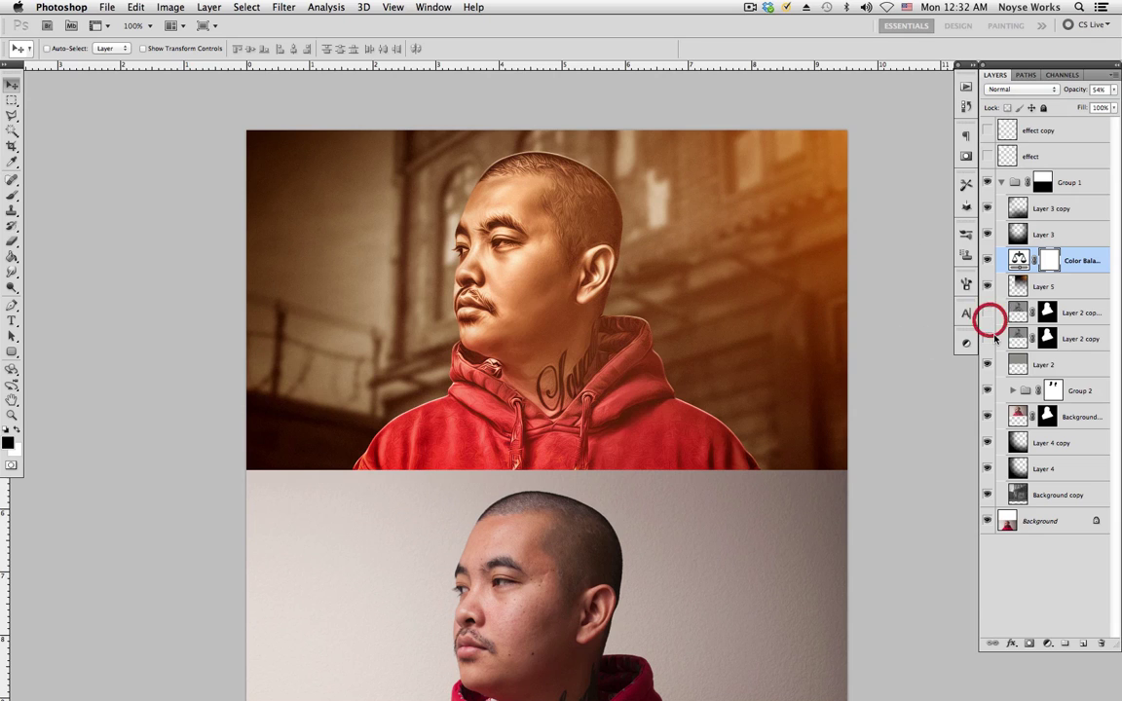
{"action": "left_click", "coordinate": [987, 338]}
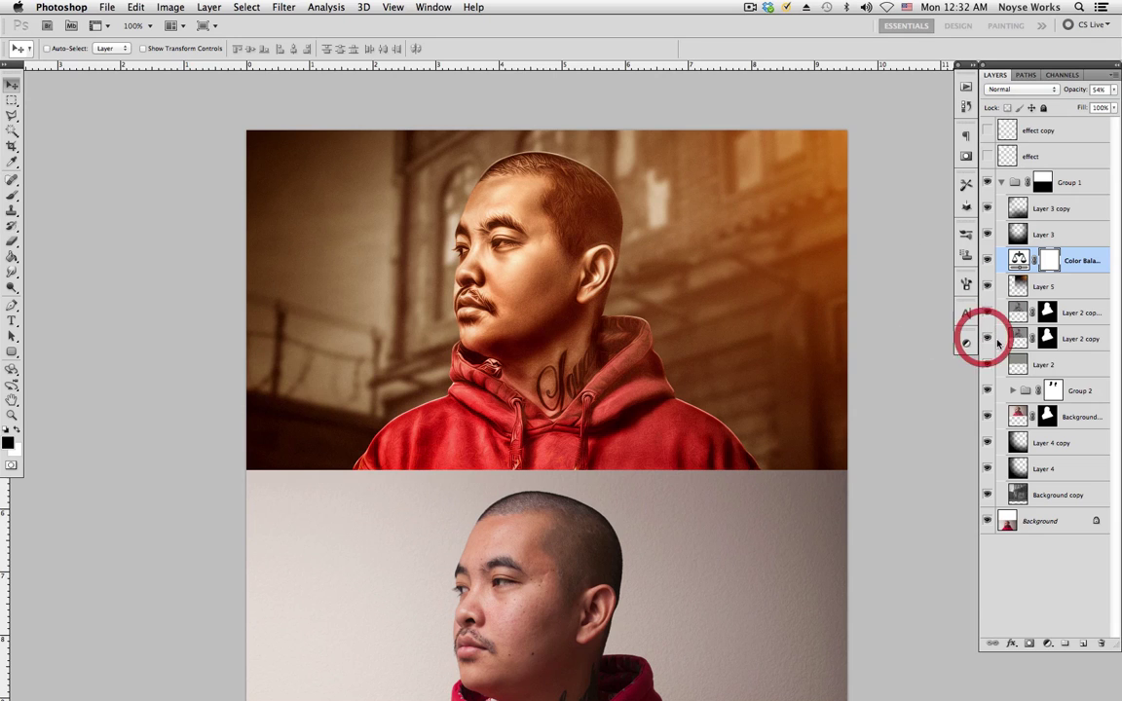
{"action": "left_click", "coordinate": [988, 338]}
{"action": "left_click", "coordinate": [987, 337]}
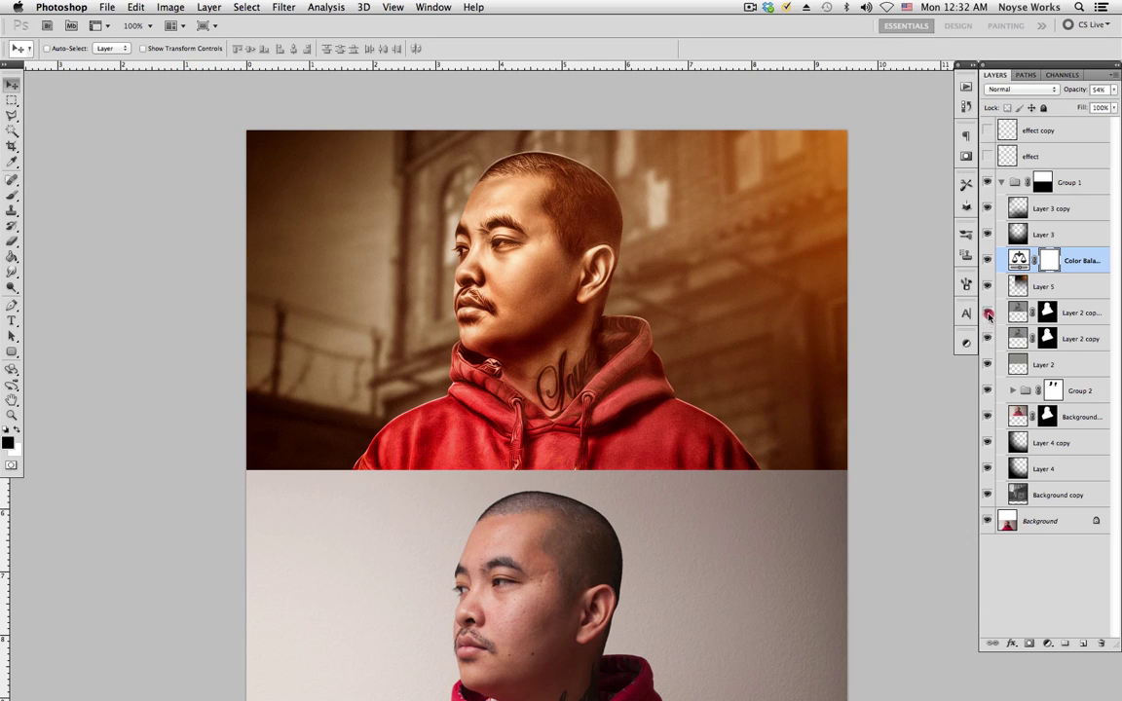
{"action": "mouse_move", "coordinate": [987, 313]}
{"action": "left_mouse_down"}
{"action": "mouse_move", "coordinate": [988, 341]}
{"action": "mouse_move", "coordinate": [988, 313]}
{"action": "left_mouse_up"}
- Collapse Group 1, and close the finished example to work on the original portrait at 100% zoom
{"action": "left_click", "coordinate": [1002, 182]}
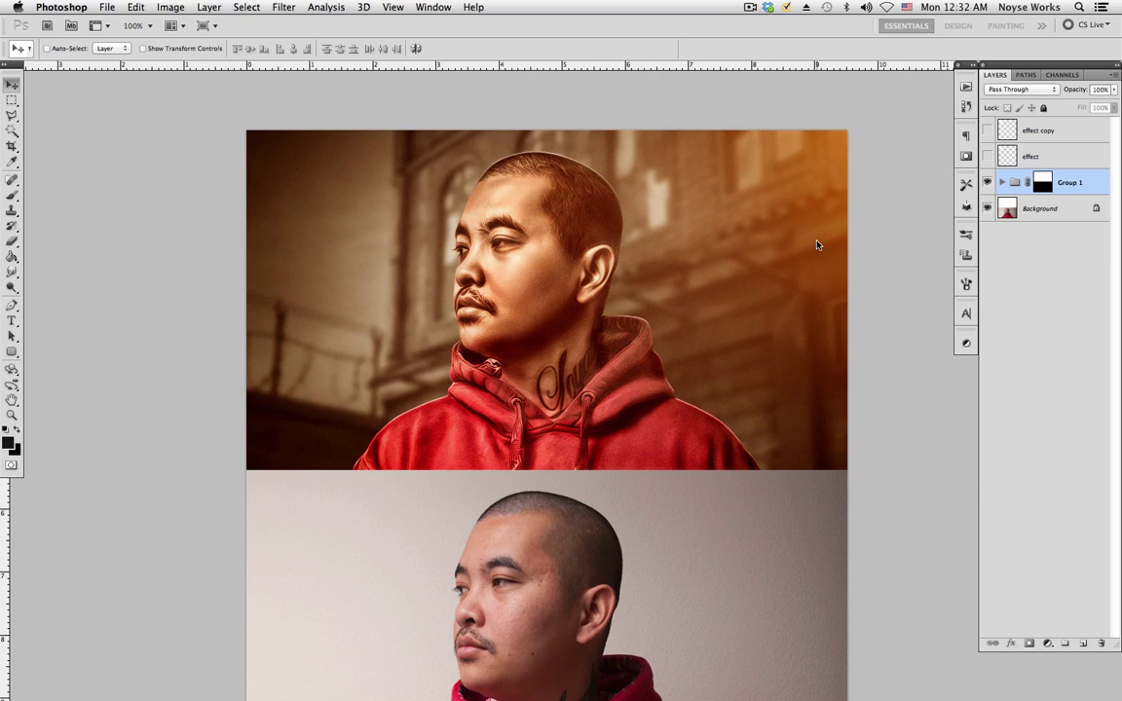
{"action": "scroll", "coordinate": [686, 438], "scroll_direction": "down", "scroll_amount": 5}
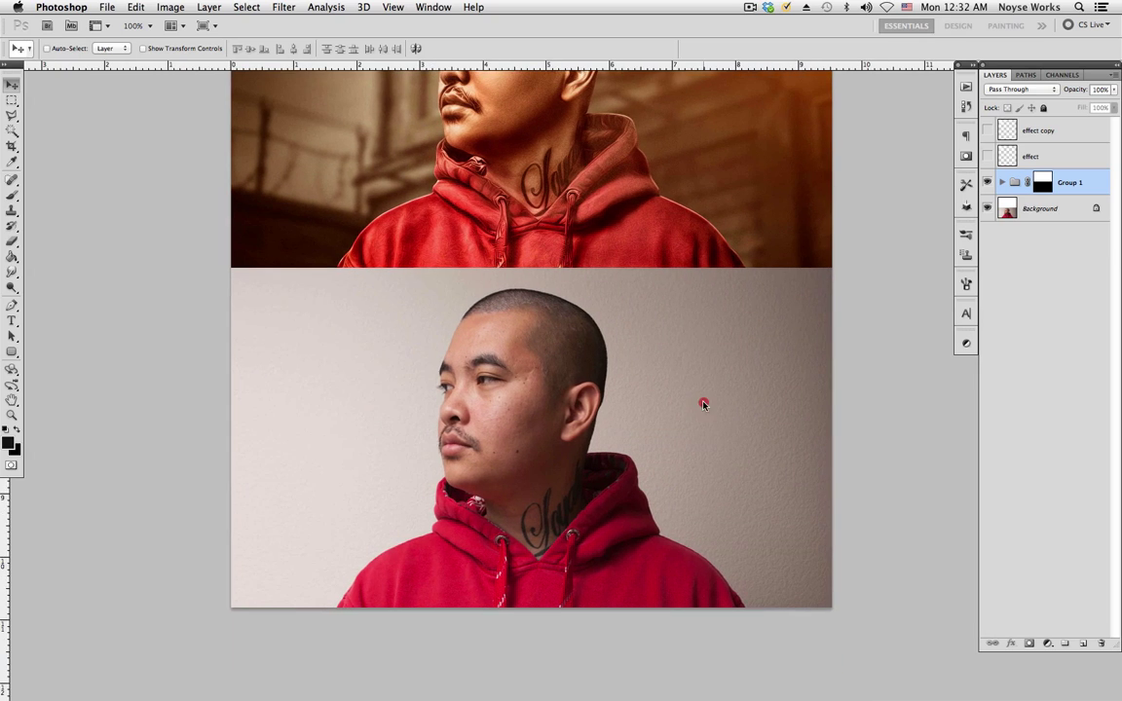
{"action": "left_click", "coordinate": [701, 403]}
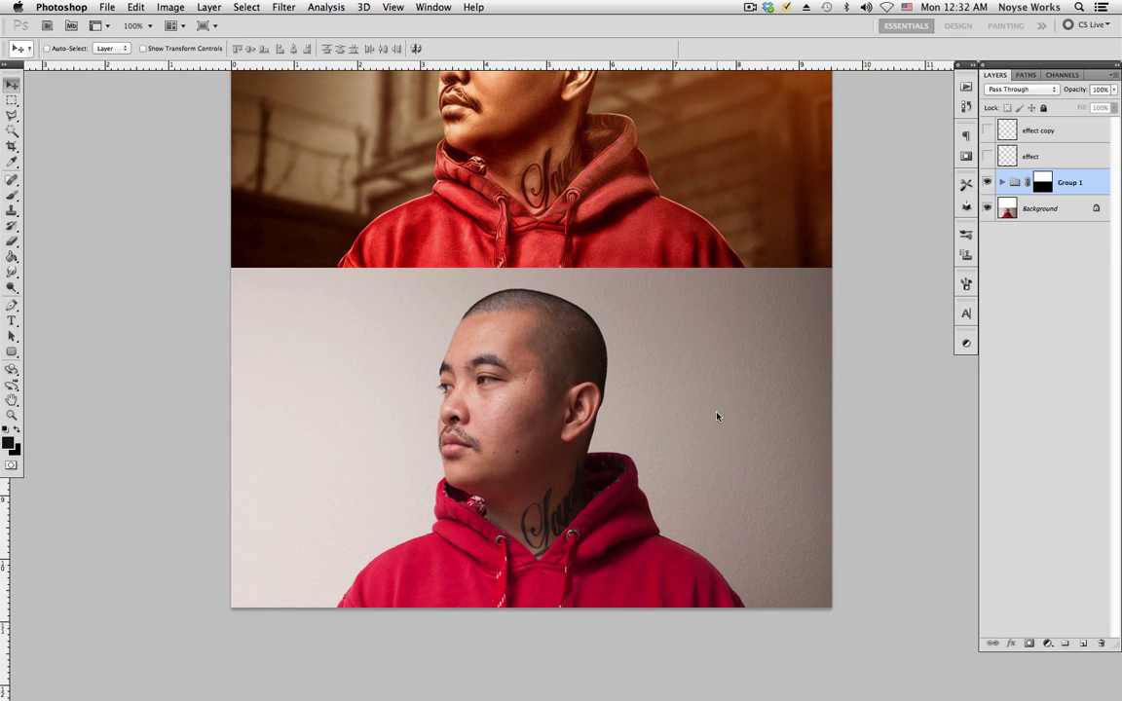
{"action": "key", "text": "super+w"}
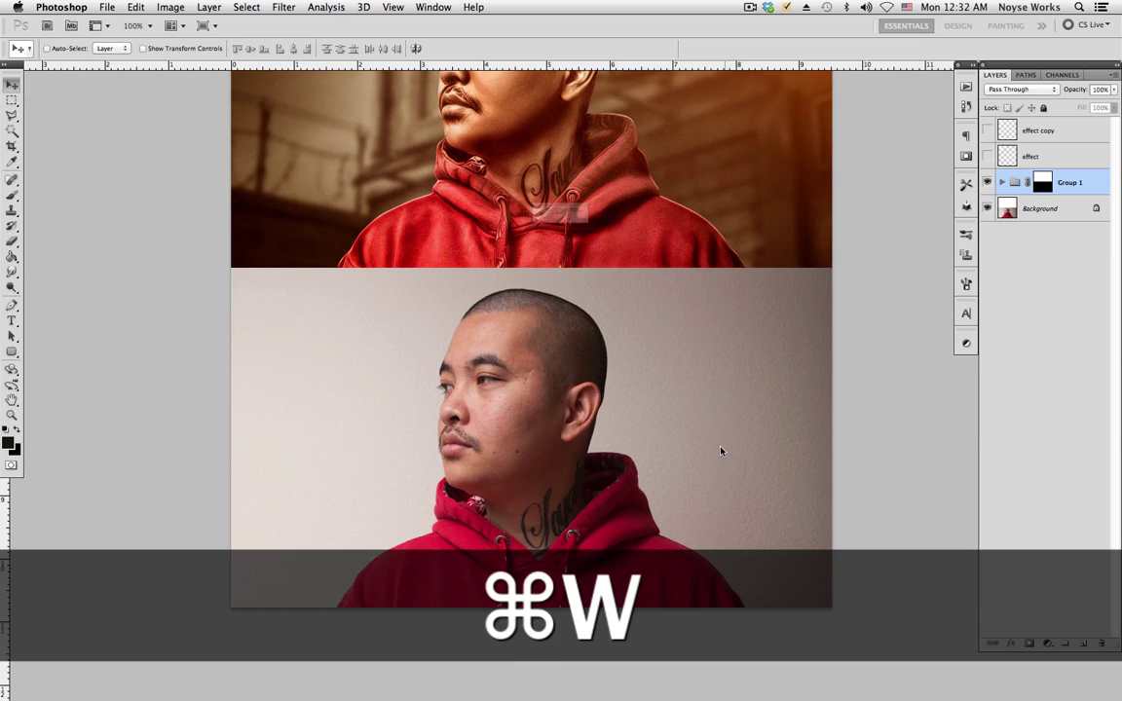
{"action": "left_click", "coordinate": [531, 250]}
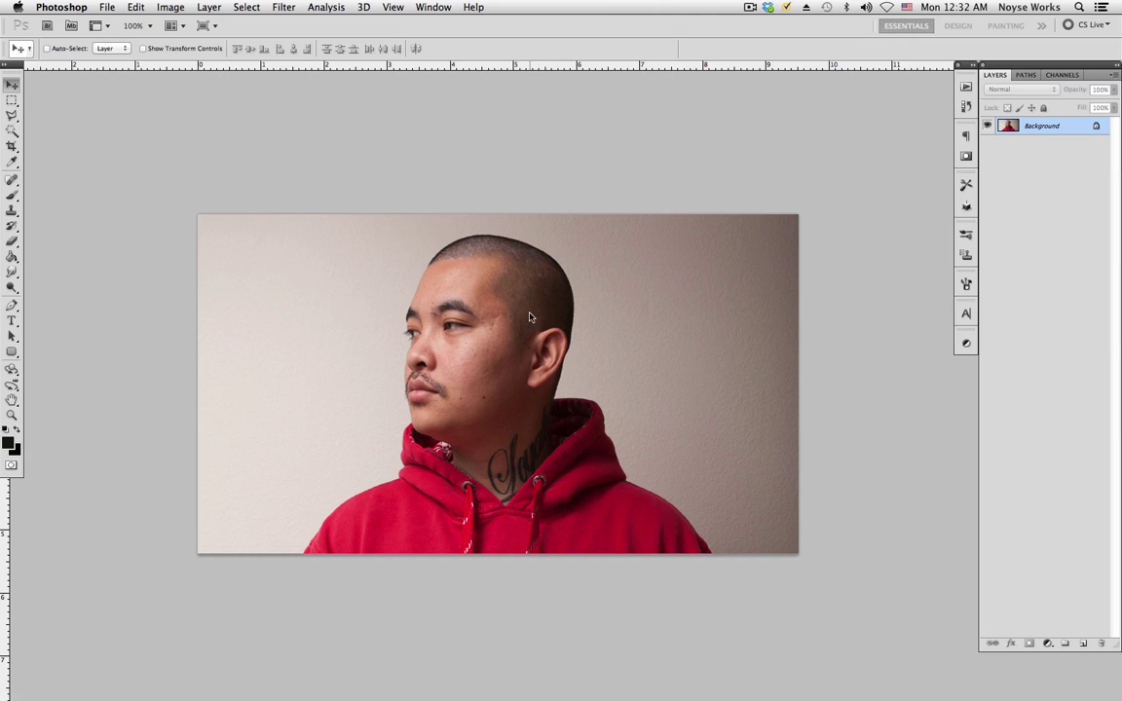
{"action": "key", "text": "super+1"}
{"action": "left_click", "coordinate": [626, 371]}
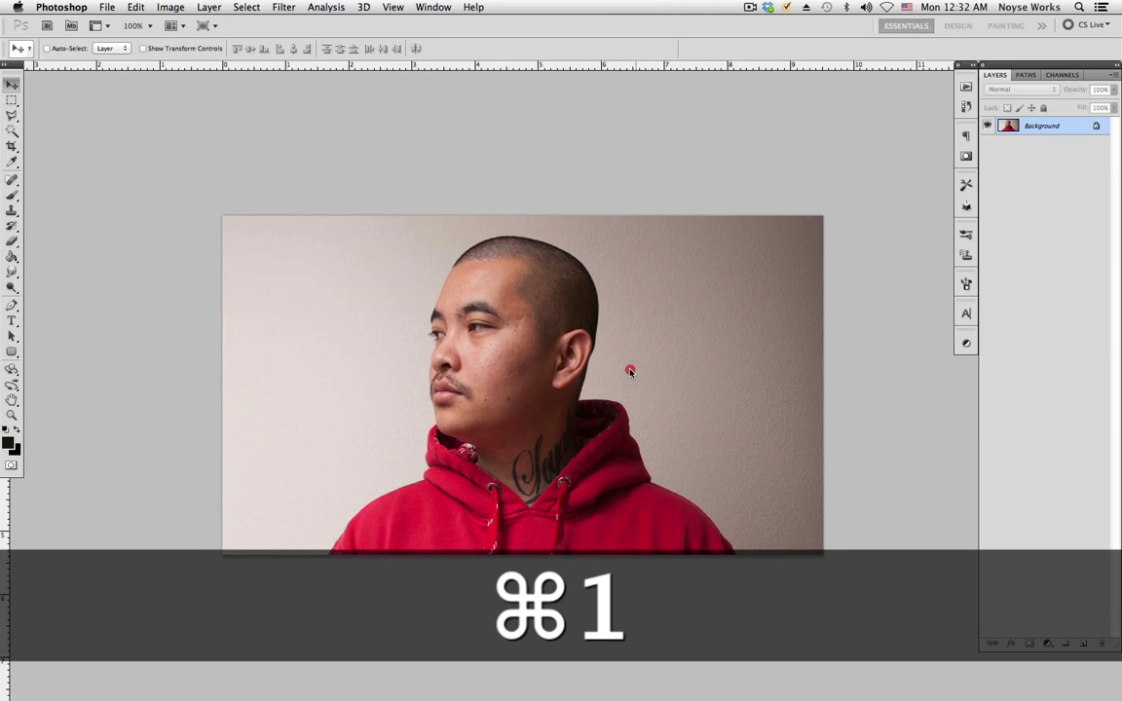
- Remove the small blemishes on the forehead with the content-aware Spot Healing Brush at size 6
{"action": "key", "text": "super"}
{"action": "key", "text": "super"}
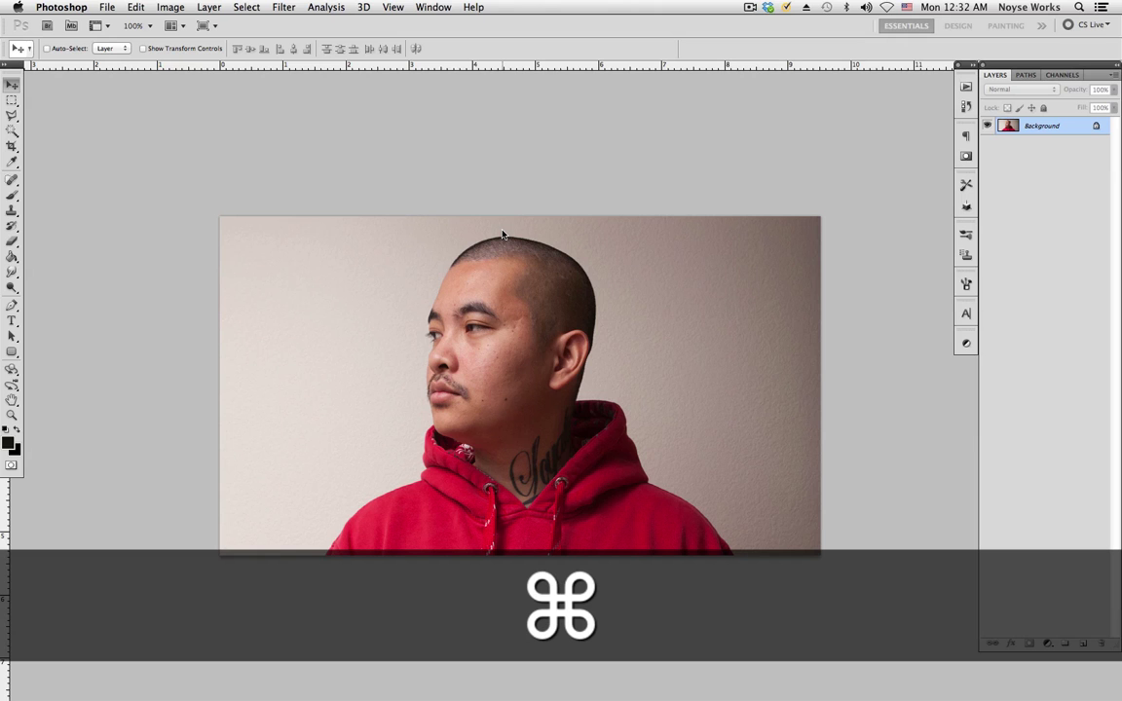
{"action": "key", "text": "super+equal"}
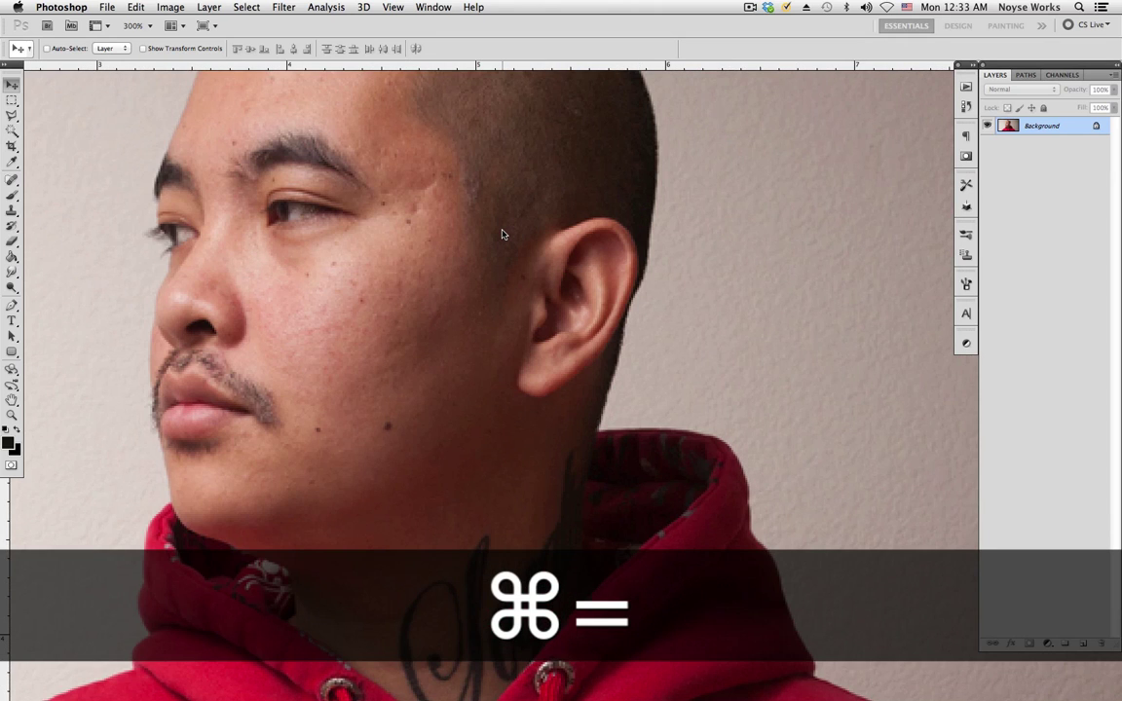
{"action": "key", "text": "super+equal"}
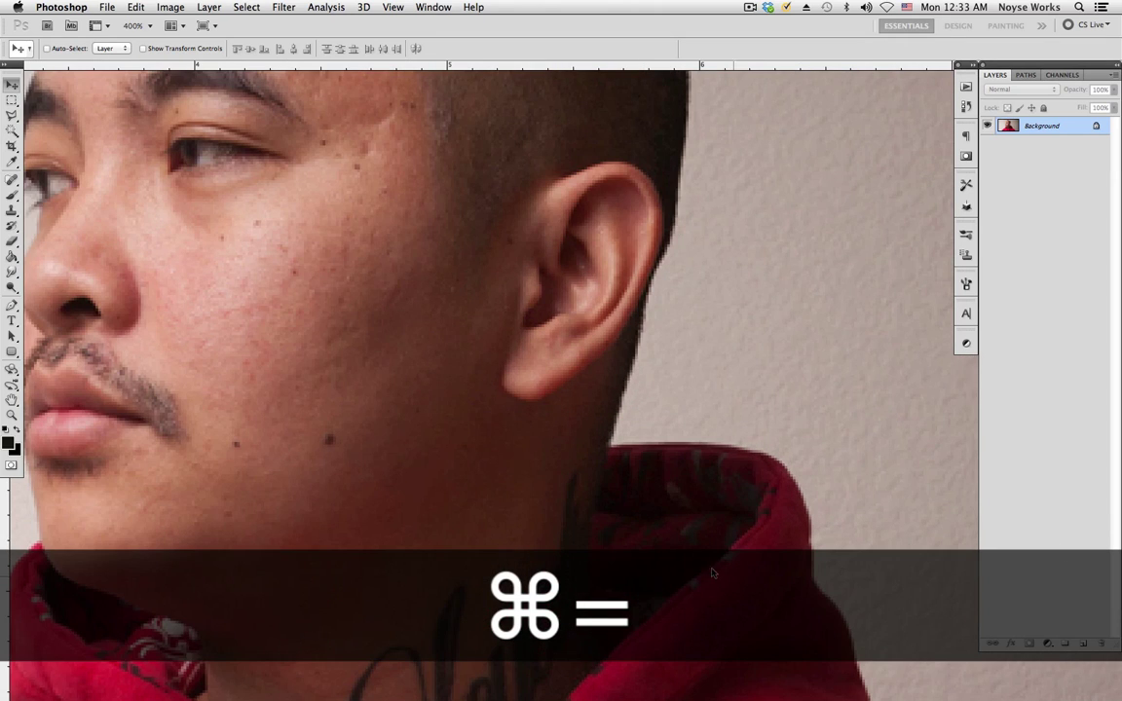
{"action": "scroll", "coordinate": [631, 407], "scroll_direction": "up", "scroll_amount": 5}
{"action": "scroll", "coordinate": [631, 406], "scroll_direction": "left", "scroll_amount": 5}
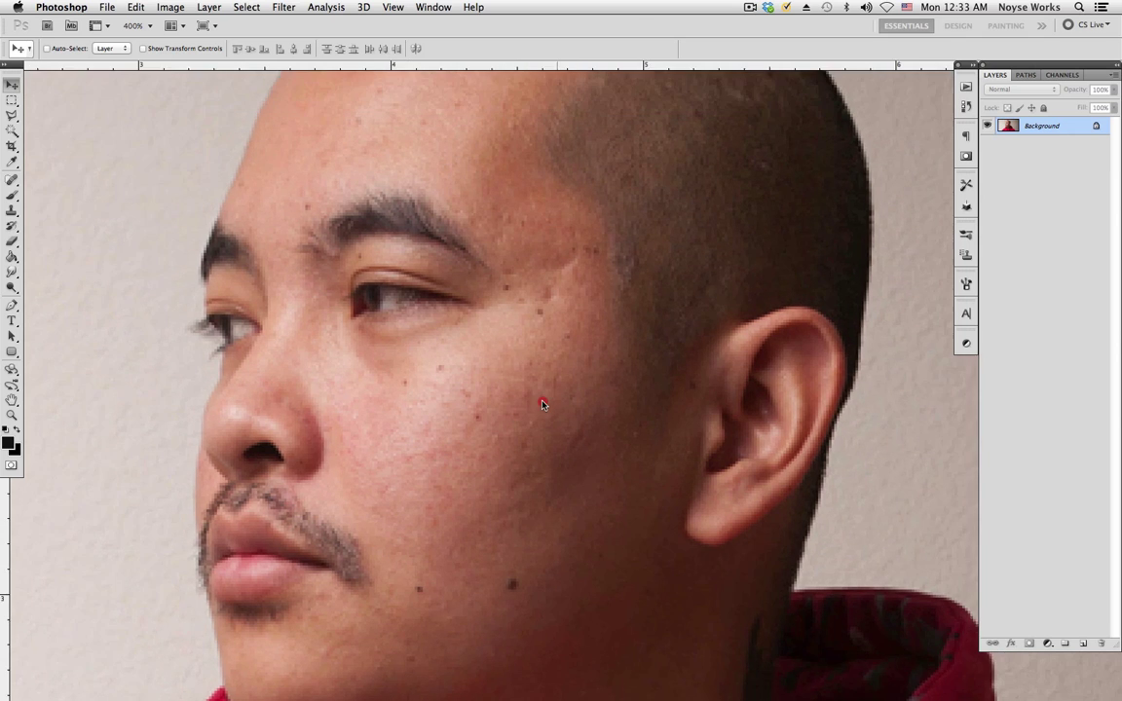
{"action": "scroll", "coordinate": [543, 405], "scroll_direction": "left", "scroll_amount": 3}
{"action": "scroll", "coordinate": [366, 303], "scroll_direction": "down", "scroll_amount": 3}
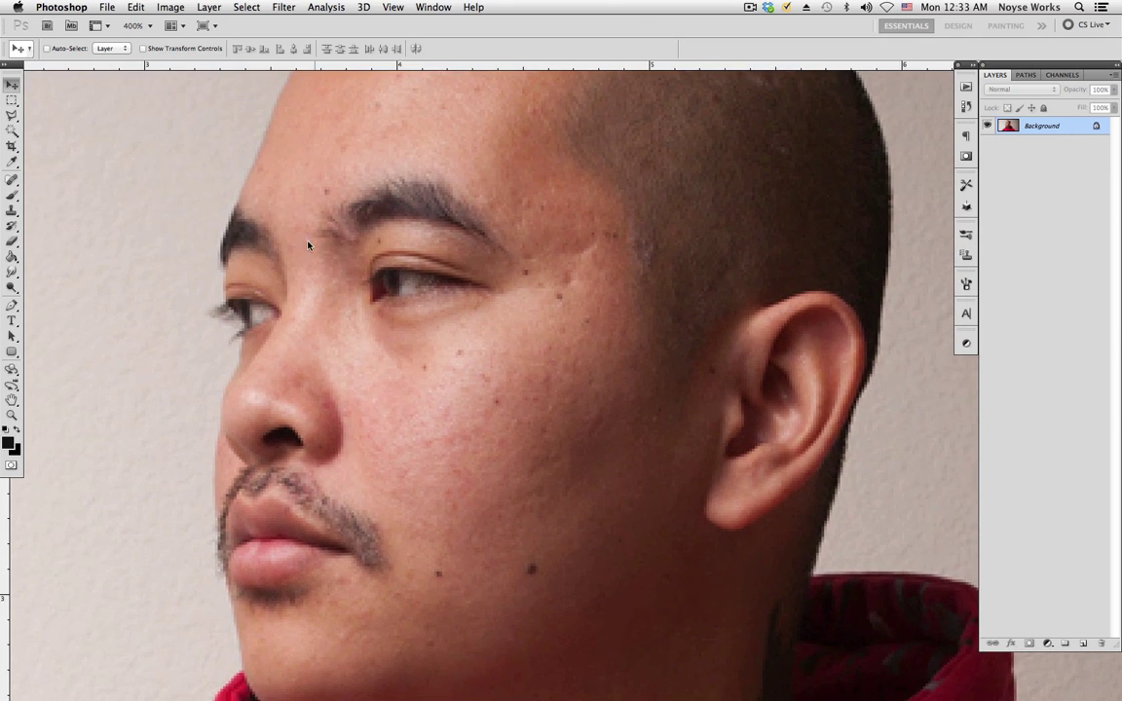
{"action": "left_click_drag", "start_coordinate": [12, 180], "coordinate": [40, 162]}
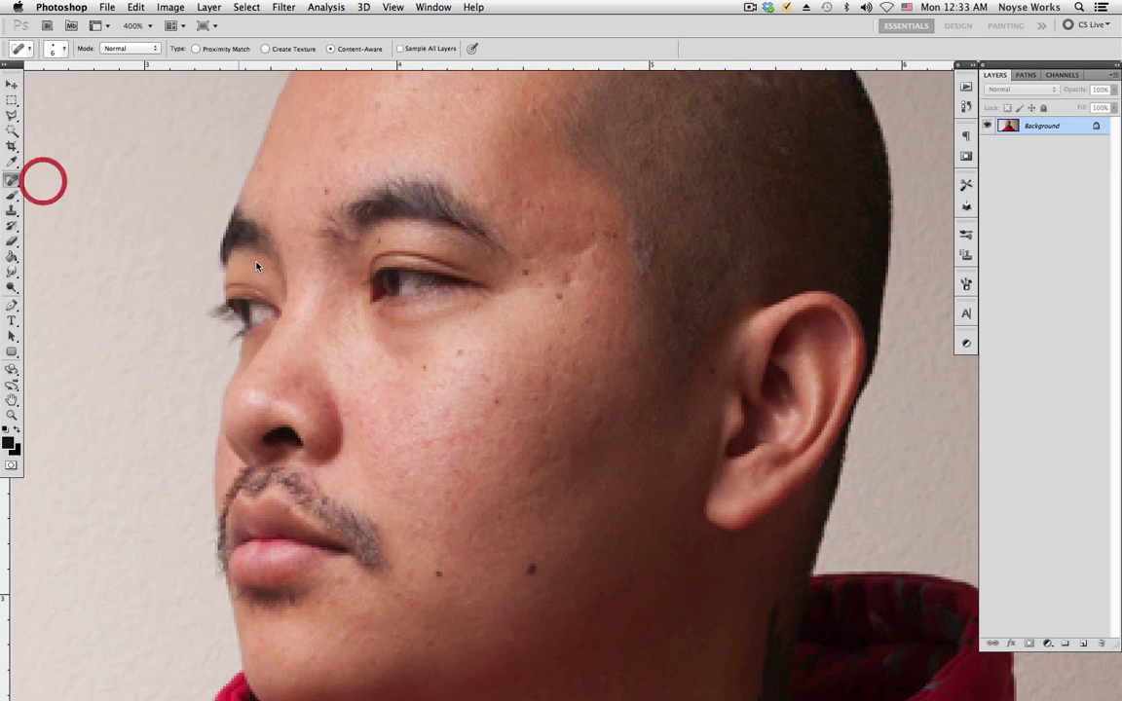
{"action": "scroll", "coordinate": [495, 342], "scroll_direction": "up", "scroll_amount": 3}
{"action": "scroll", "coordinate": [496, 342], "scroll_direction": "right", "scroll_amount": 1}
{"action": "left_click", "coordinate": [504, 334]}
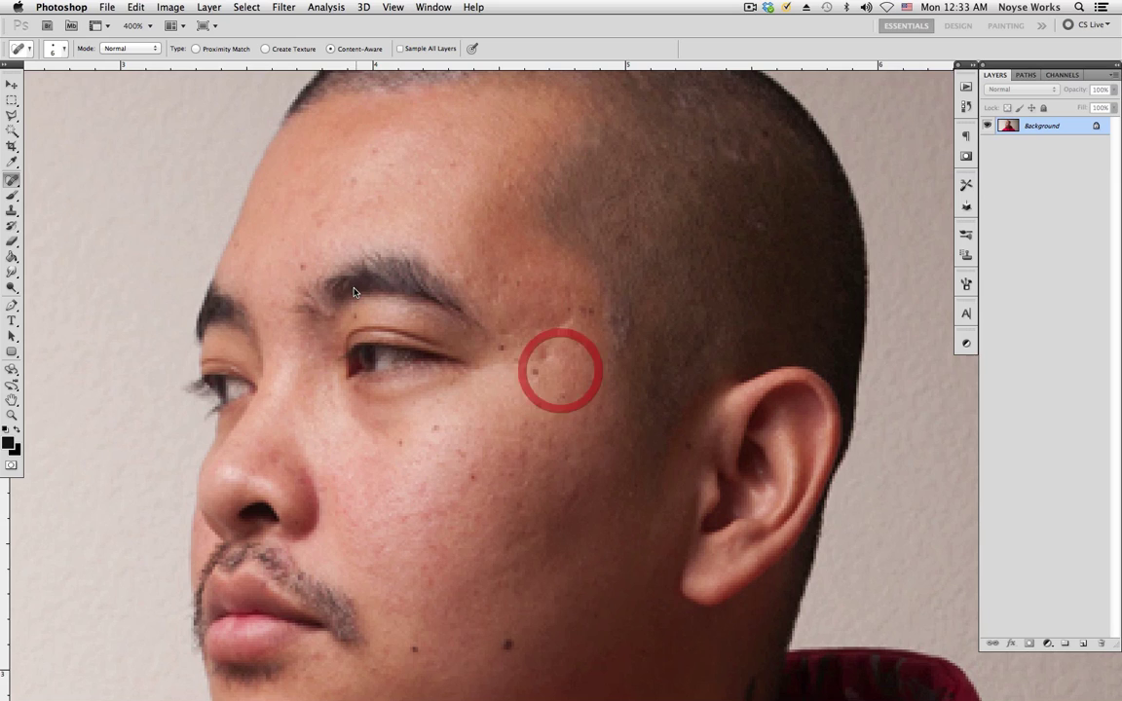
{"action": "left_click", "coordinate": [298, 266]}
{"action": "left_click", "coordinate": [286, 241]}
{"action": "left_click", "coordinate": [237, 245]}
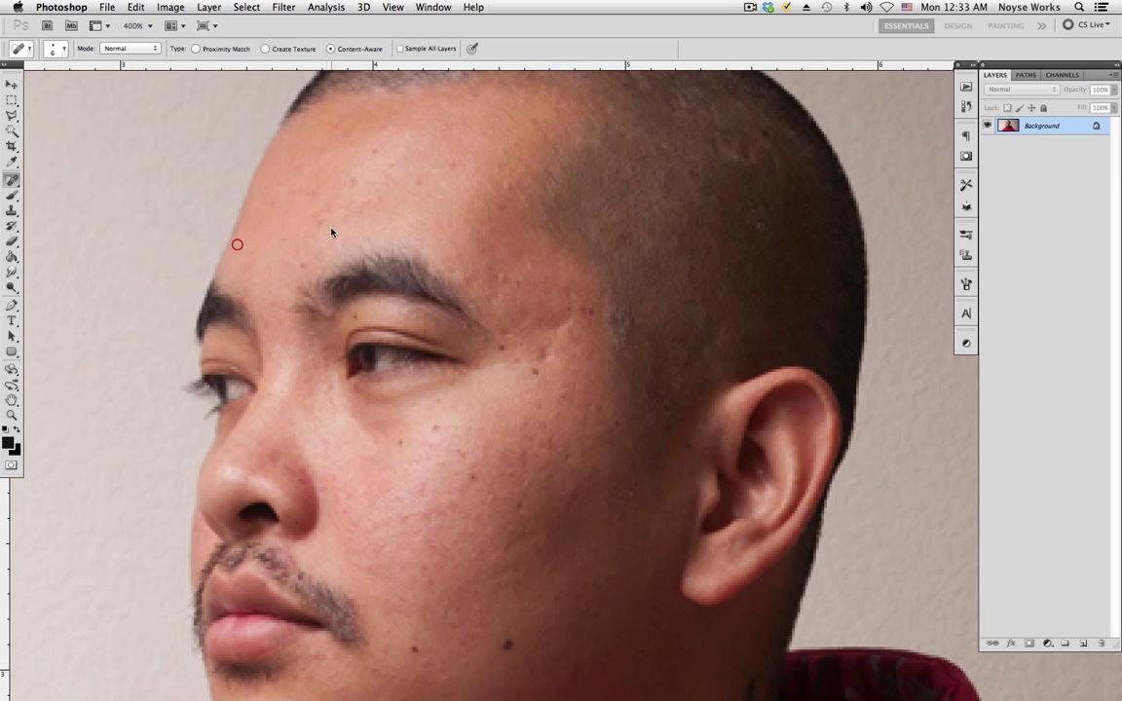
{"action": "left_click", "coordinate": [302, 210]}
{"action": "left_click", "coordinate": [347, 173]}
{"action": "left_click", "coordinate": [451, 170]}
{"action": "left_click", "coordinate": [375, 153]}
- Heal the spots beside and below the eye, between the eyebrows and on the temple, including the temple scar
{"action": "left_click", "coordinate": [535, 371]}
{"action": "left_click", "coordinate": [398, 444]}
{"action": "left_click", "coordinate": [303, 262]}
{"action": "left_click", "coordinate": [501, 277]}
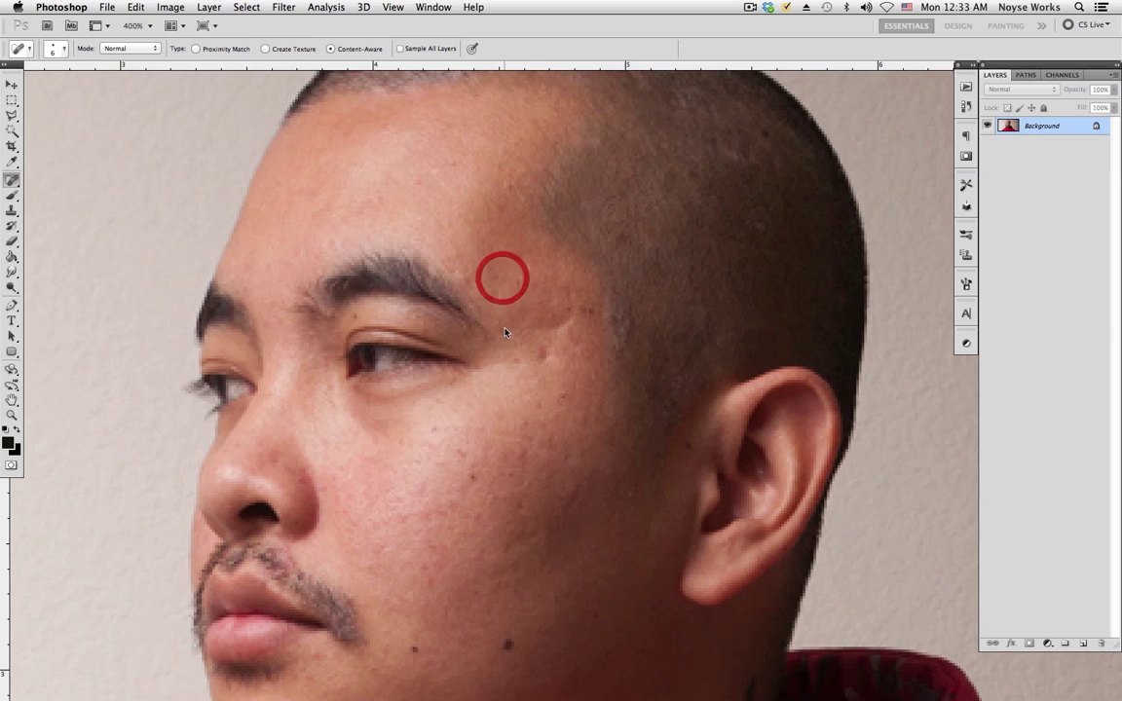
{"action": "left_click", "coordinate": [513, 360]}
{"action": "left_click", "coordinate": [581, 307]}
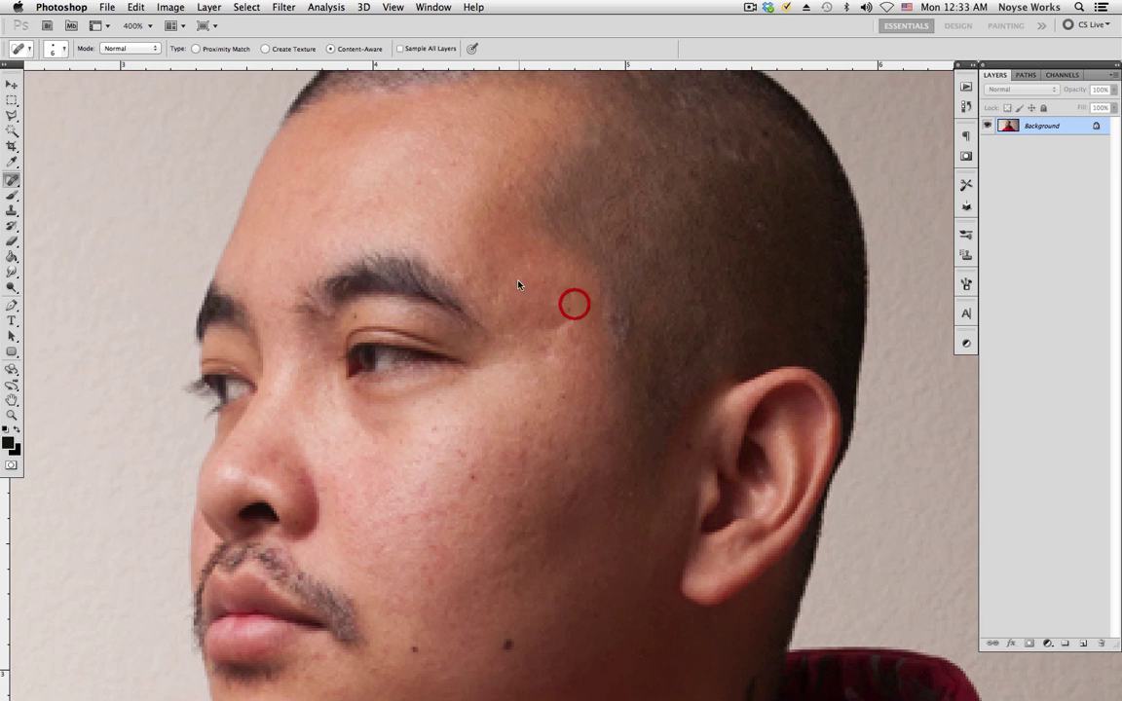
{"action": "left_click_drag", "start_coordinate": [539, 329], "coordinate": [562, 325]}
- Heal the remaining blemishes and moles on the cheek, jaw and chin with the Spot Healing Brush
{"action": "scroll", "coordinate": [575, 389], "scroll_direction": "down", "scroll_amount": 5}
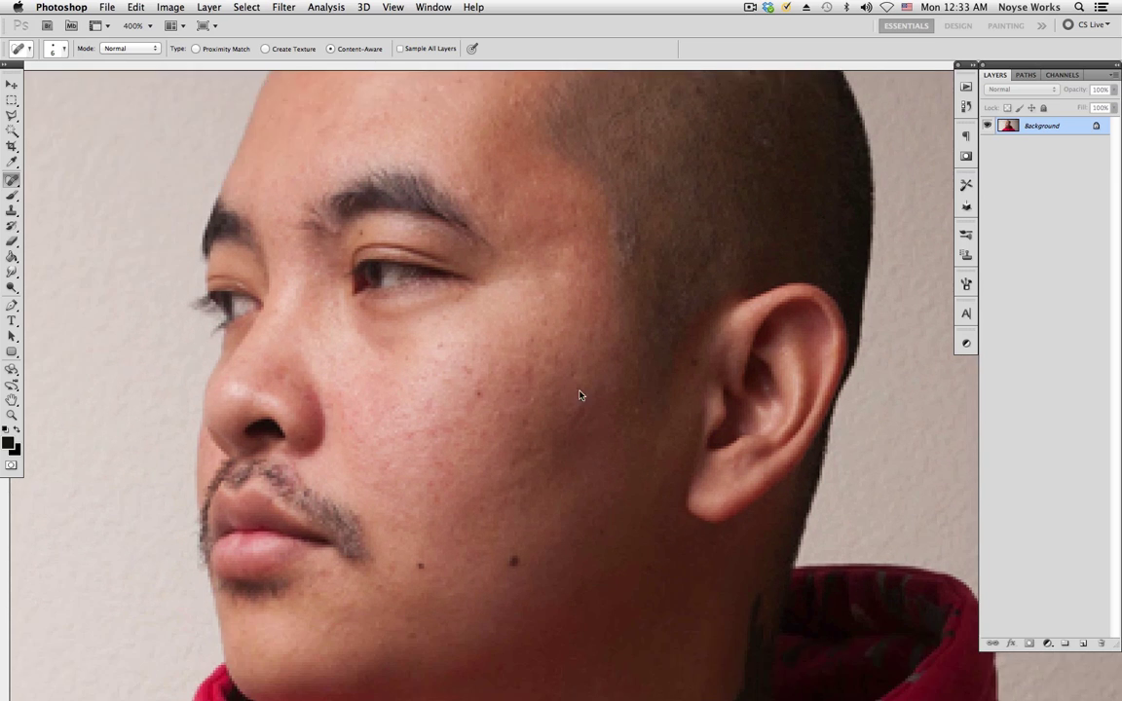
{"action": "left_click", "coordinate": [446, 247]}
{"action": "left_click", "coordinate": [464, 275]}
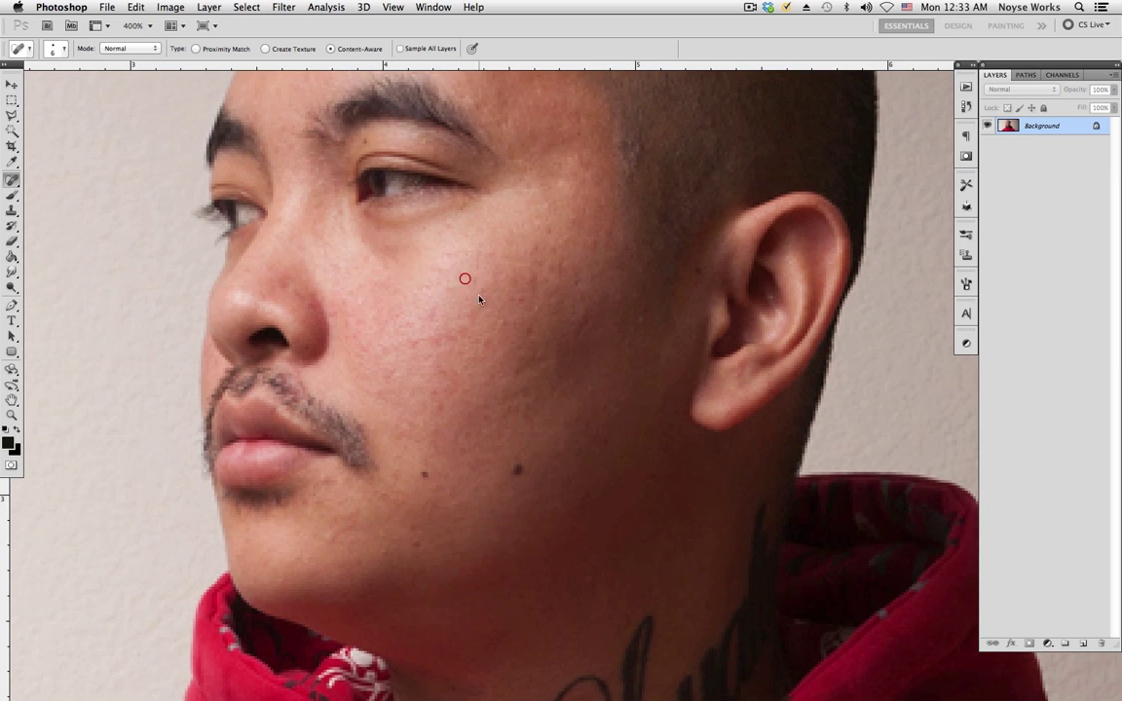
{"action": "left_click", "coordinate": [479, 304]}
{"action": "left_click", "coordinate": [425, 473]}
{"action": "left_click", "coordinate": [517, 471]}
{"action": "left_click", "coordinate": [514, 467]}
{"action": "left_click", "coordinate": [356, 560]}
{"action": "scroll", "coordinate": [515, 434], "scroll_direction": "up", "scroll_amount": 3}
{"action": "scroll", "coordinate": [514, 434], "scroll_direction": "right", "scroll_amount": 1}
{"action": "left_click", "coordinate": [497, 463]}
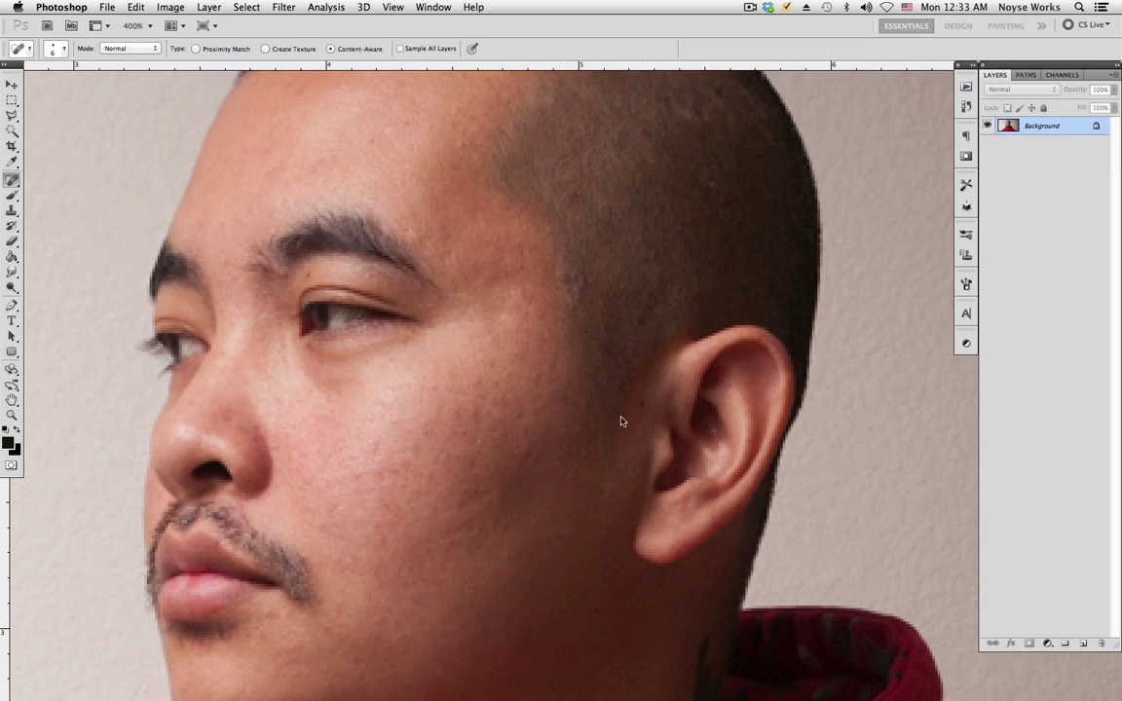
- Return to 100% zoom with the Move tool active, and duplicate the Background layer
{"action": "key", "text": "super+1"}
{"action": "key", "text": "v"}
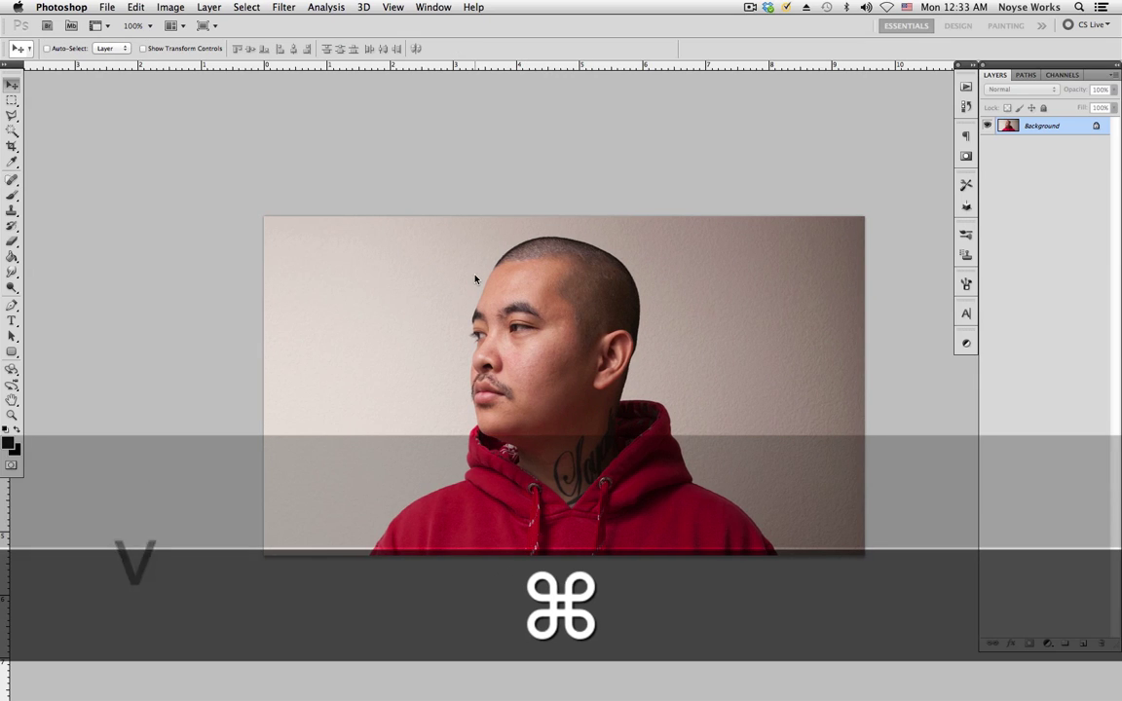
{"action": "key", "text": "super+j"}
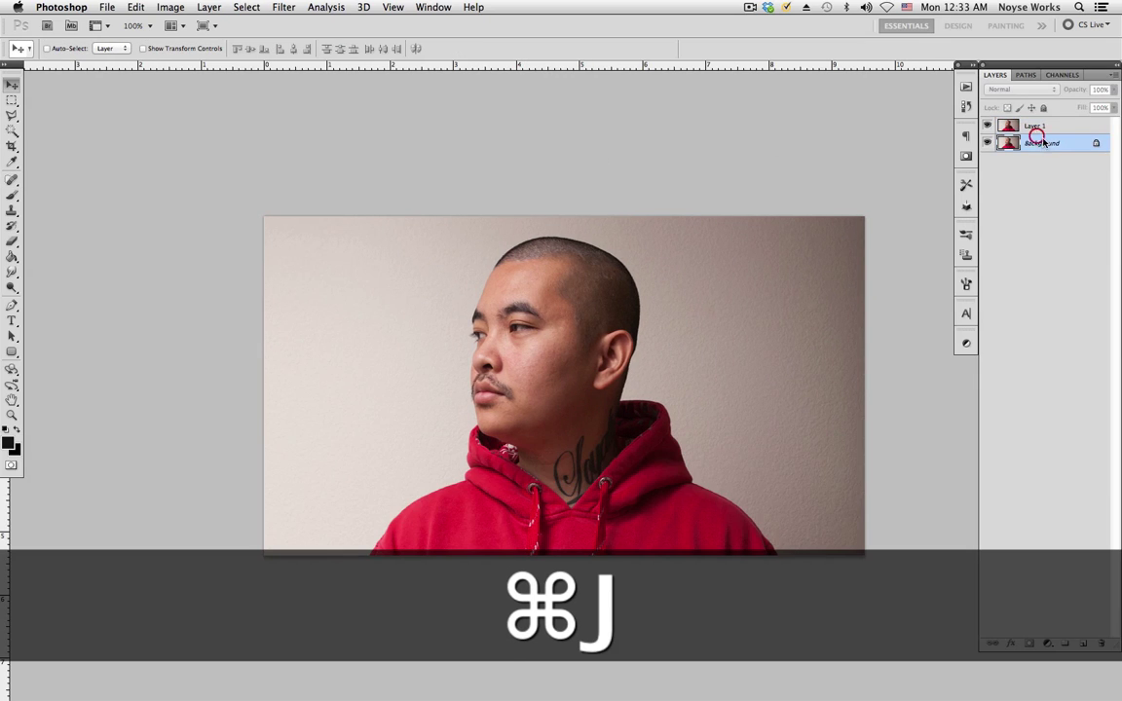
- Convert the locked Background into a regular layer named "master"
{"action": "double_click", "coordinate": [1025, 146]}
{"action": "type", "text": "master"}
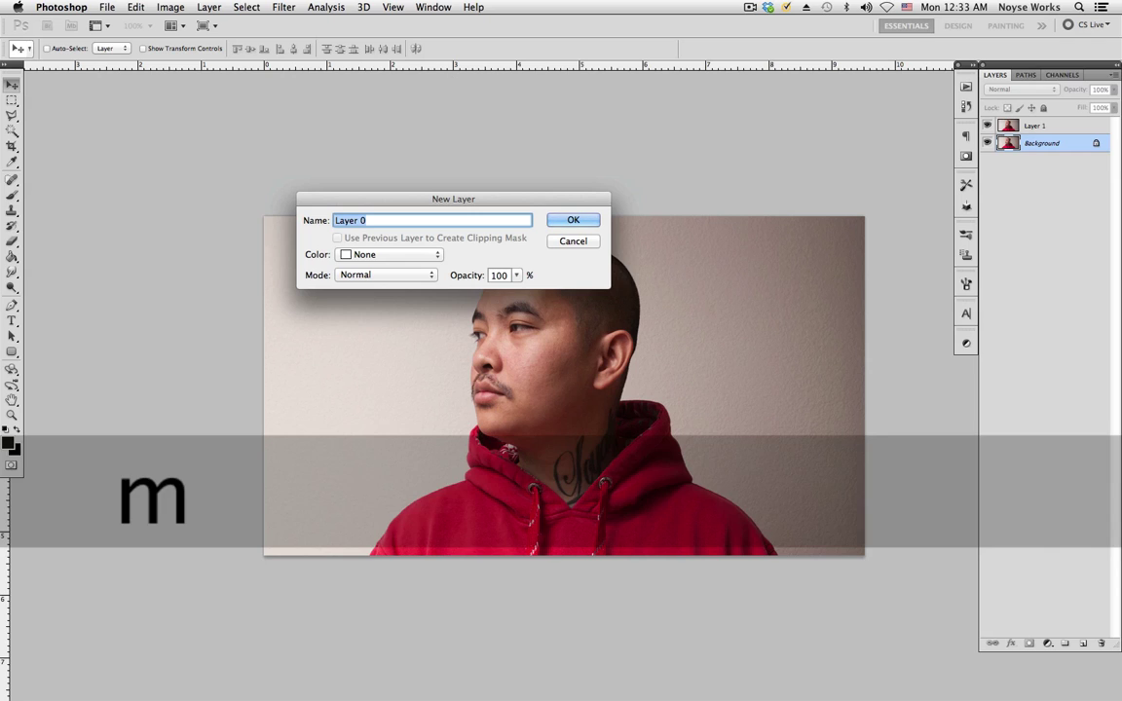
{"action": "key", "text": "Return"}
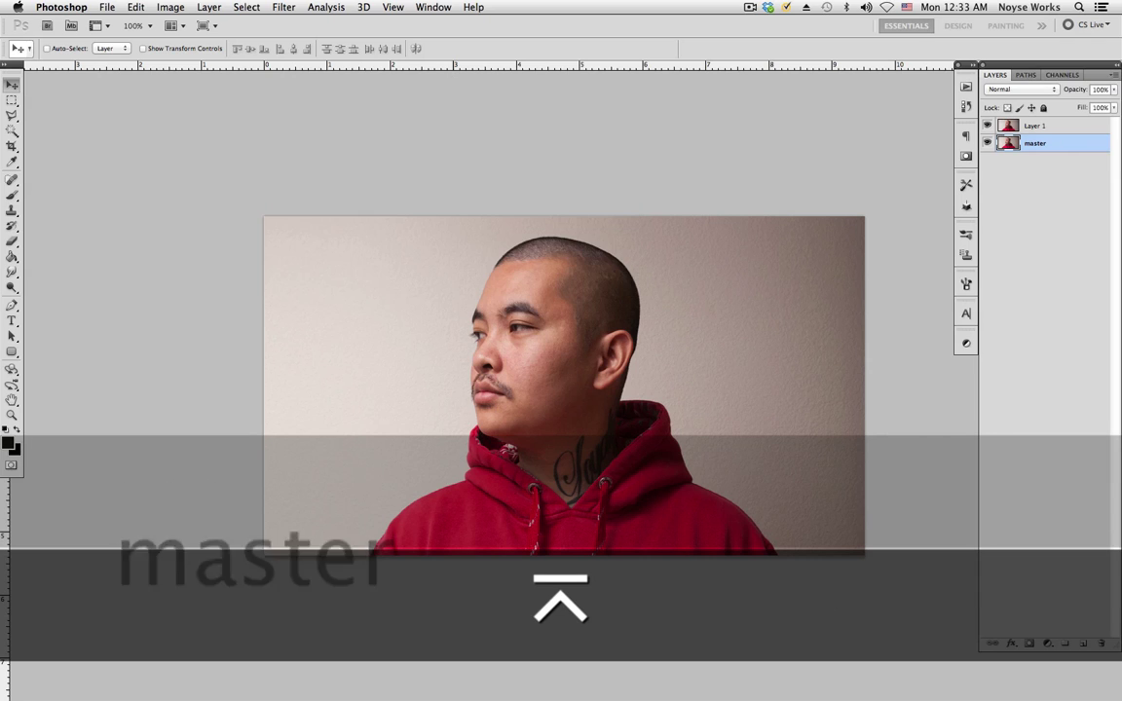
{"action": "left_click", "coordinate": [1002, 185]}
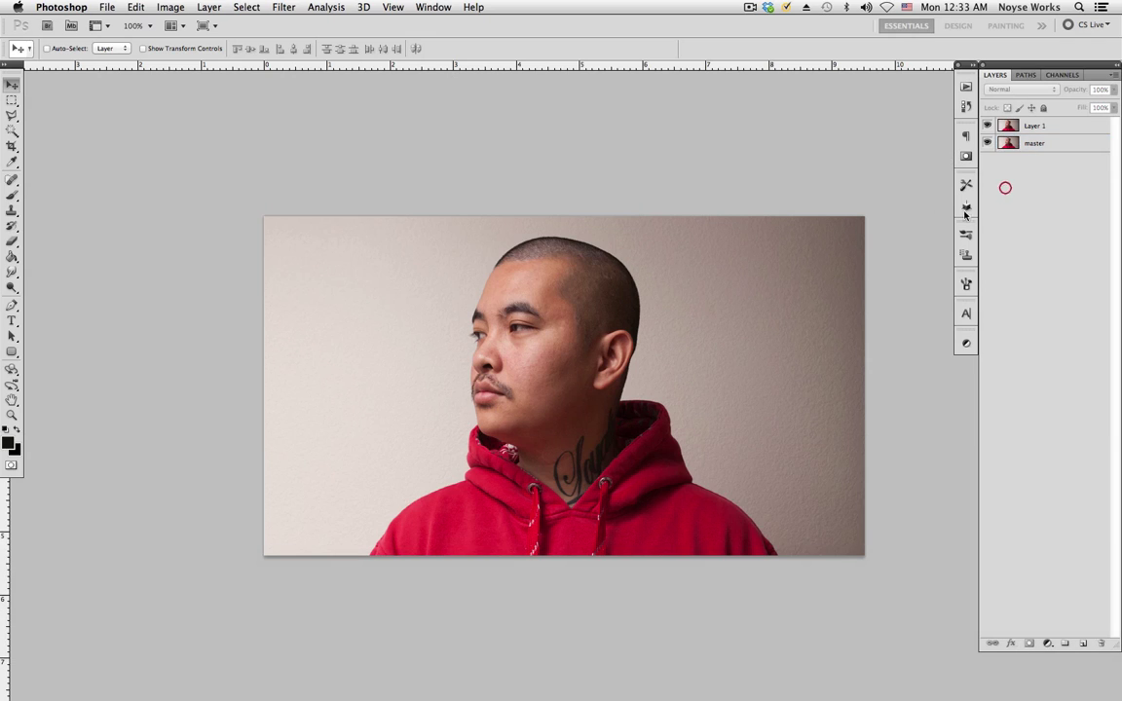
- Hide the master layer and rename the duplicated layer above it as "detail"
{"action": "left_click", "coordinate": [987, 144]}
{"action": "double_click", "coordinate": [1036, 125]}
{"action": "type", "text": "detail"}
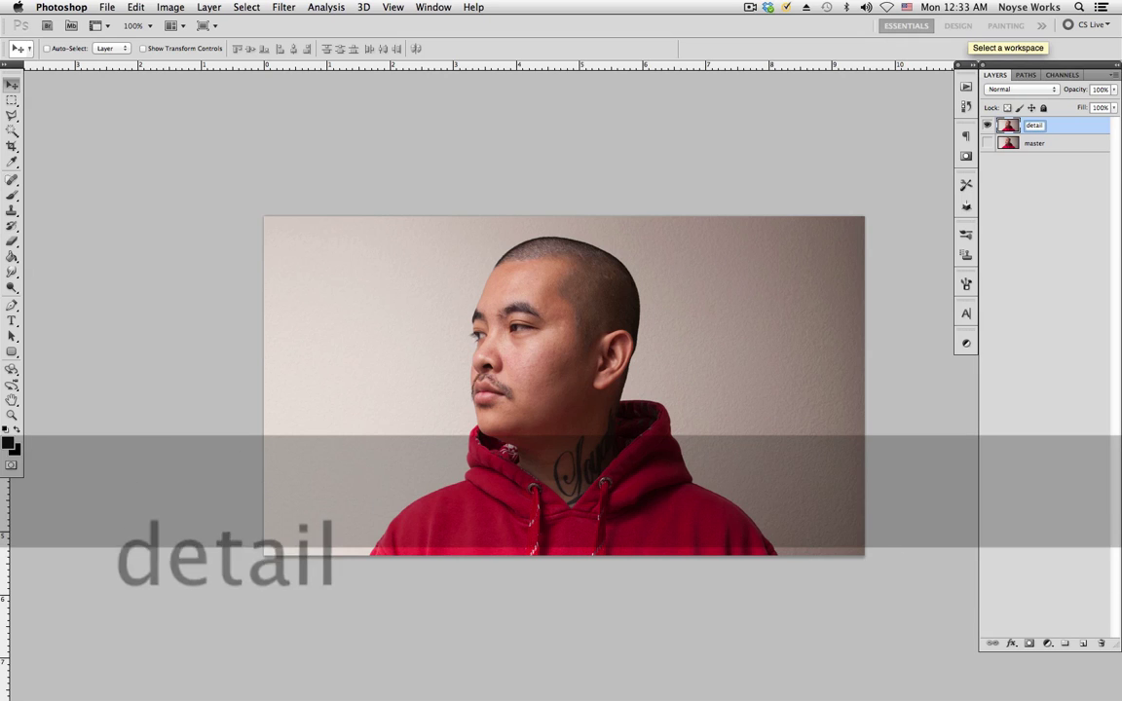
{"action": "key", "text": "Return"}
- Apply the Topaz Detail 2 filter to the detail layer with the Interior Strong Detail preset
{"action": "left_click", "coordinate": [283, 7]}
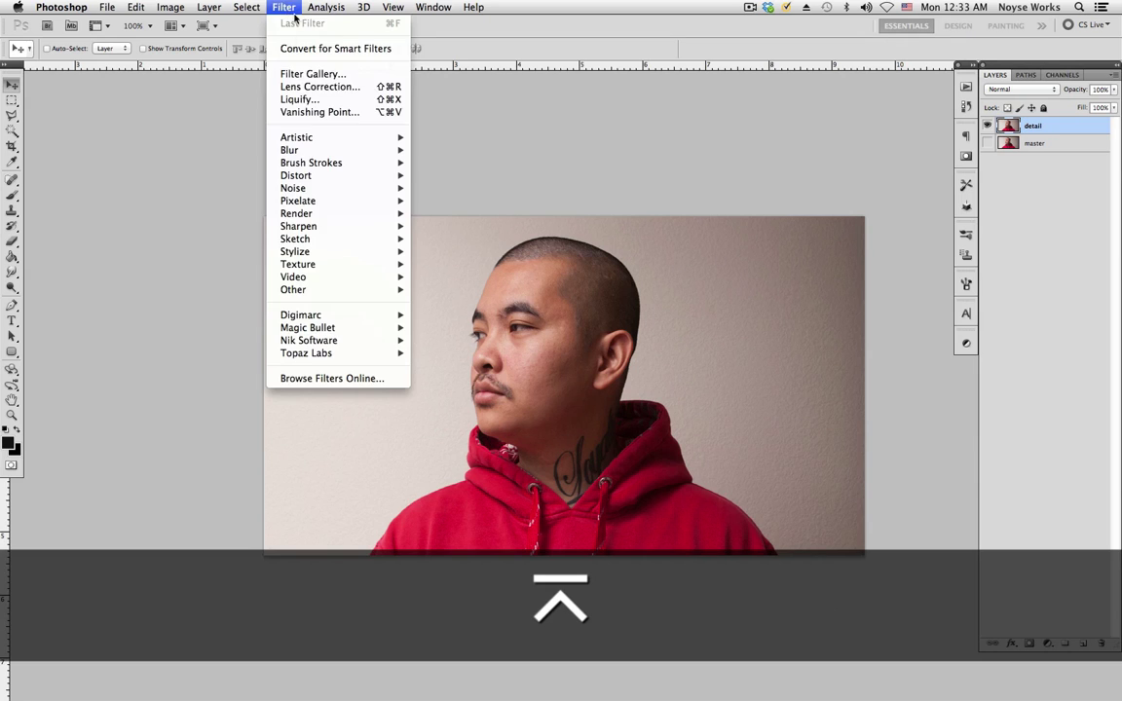
{"action": "mouse_move", "coordinate": [366, 353]}
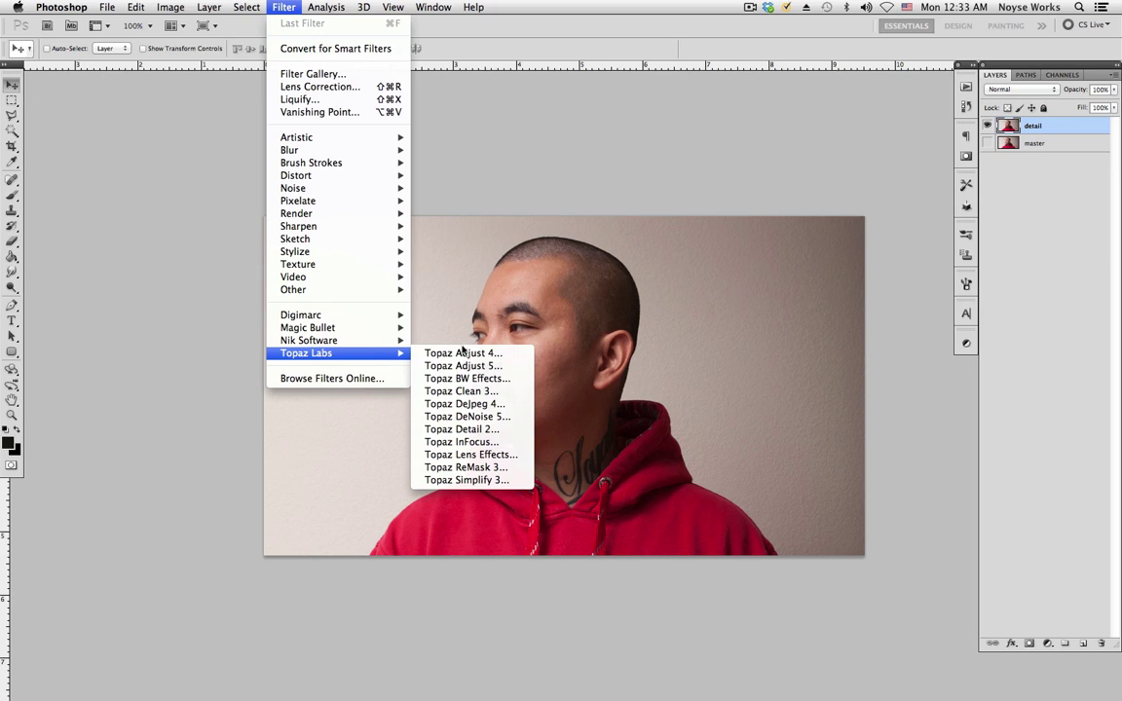
{"action": "left_click", "coordinate": [505, 435]}
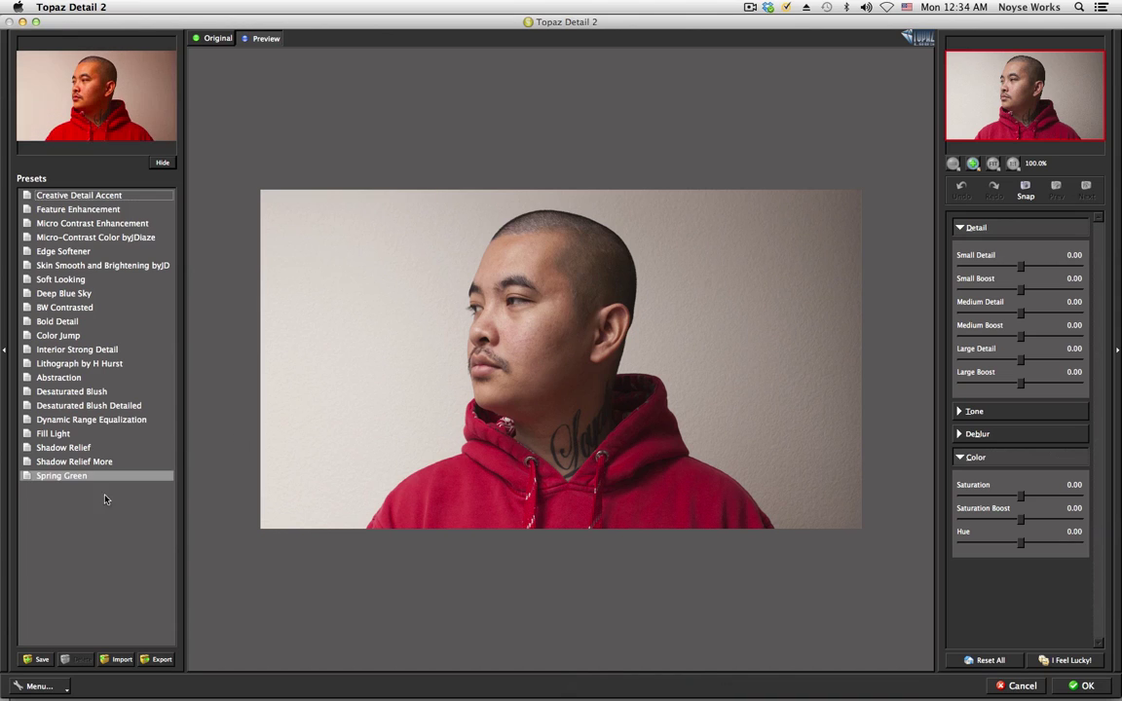
{"action": "left_click", "coordinate": [112, 351]}
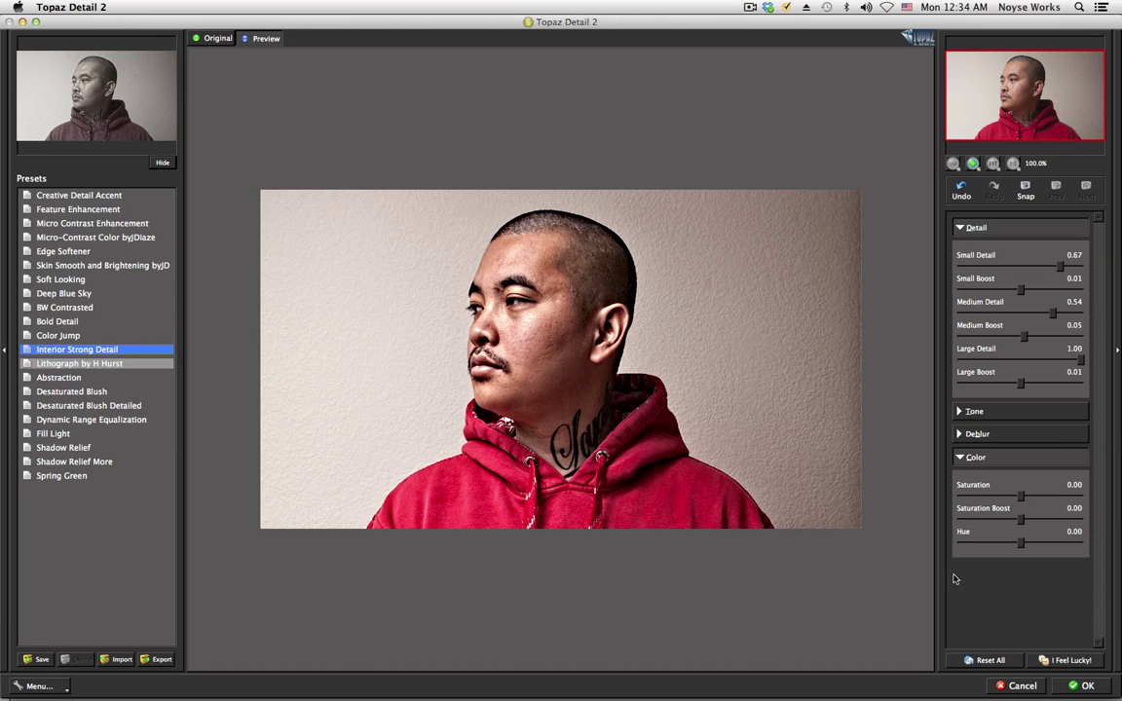
{"action": "left_click", "coordinate": [1062, 687]}
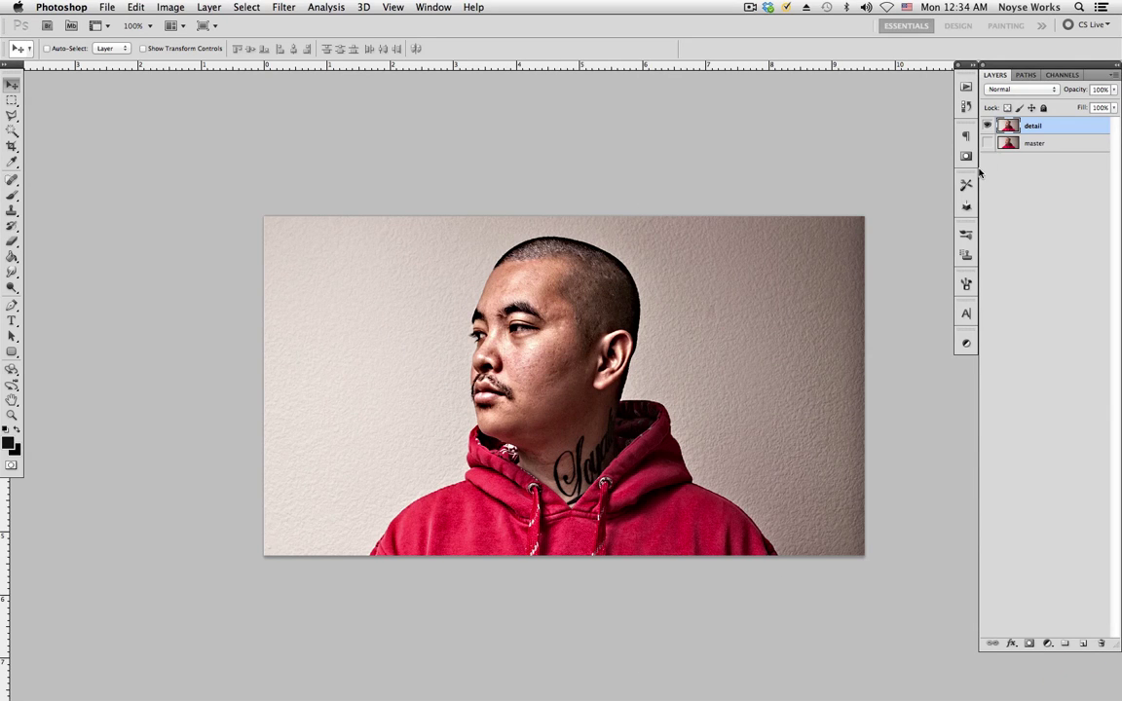
- Apply the Topaz Clean 3 filter to the detail layer with the Noyse1 preset, after comparing it with Noyse2
{"action": "left_click", "coordinate": [283, 7]}
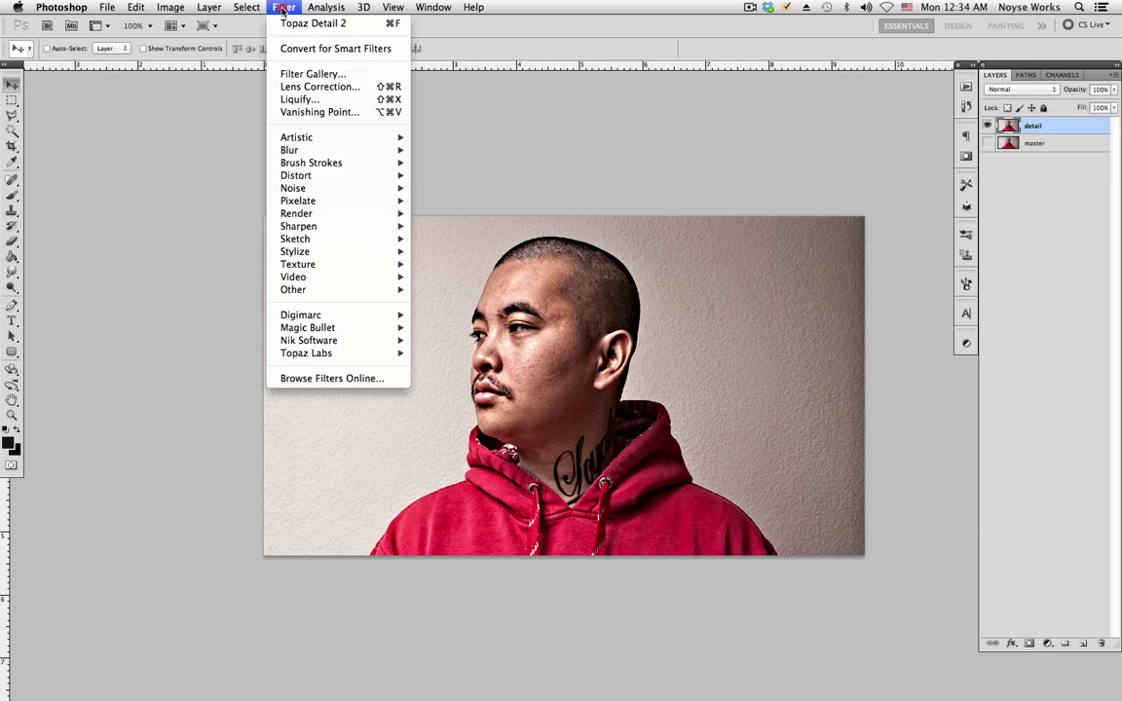
{"action": "mouse_move", "coordinate": [374, 354]}
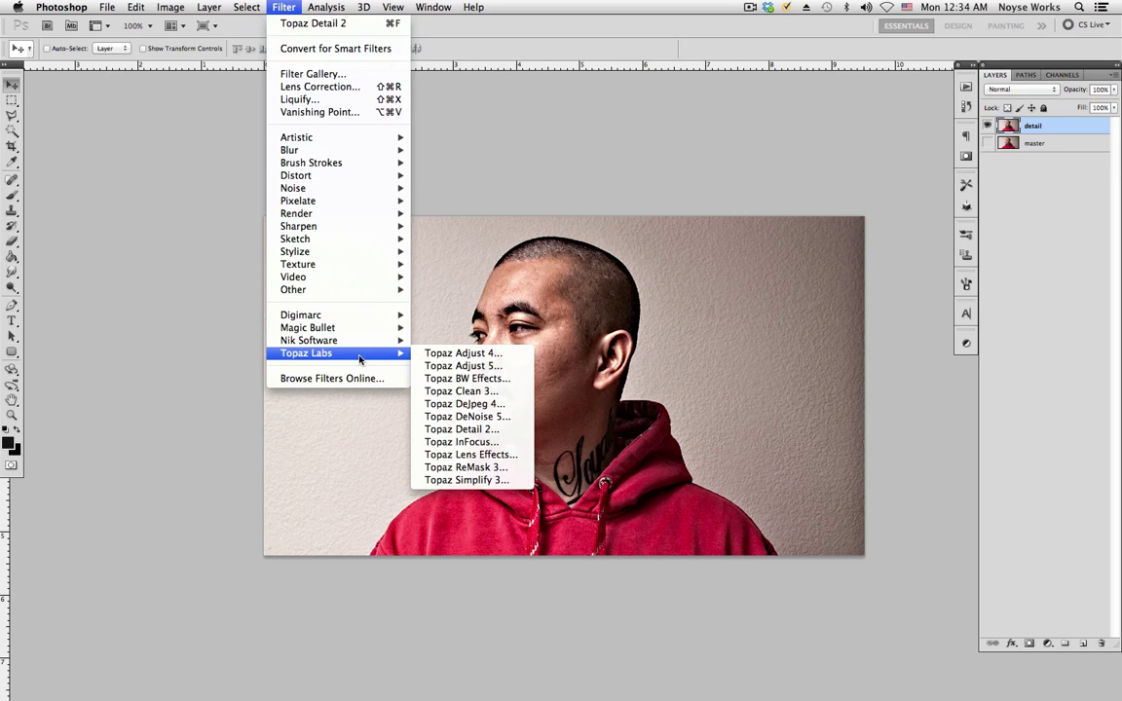
{"action": "left_click", "coordinate": [495, 392]}
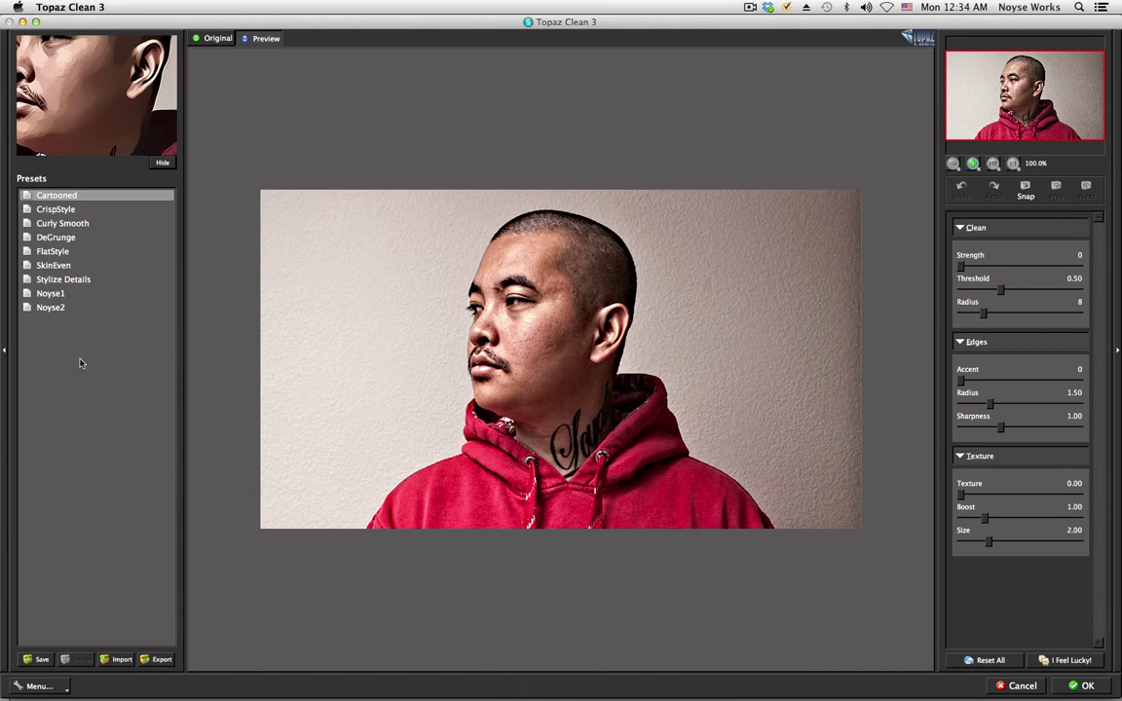
{"action": "left_click", "coordinate": [76, 296]}
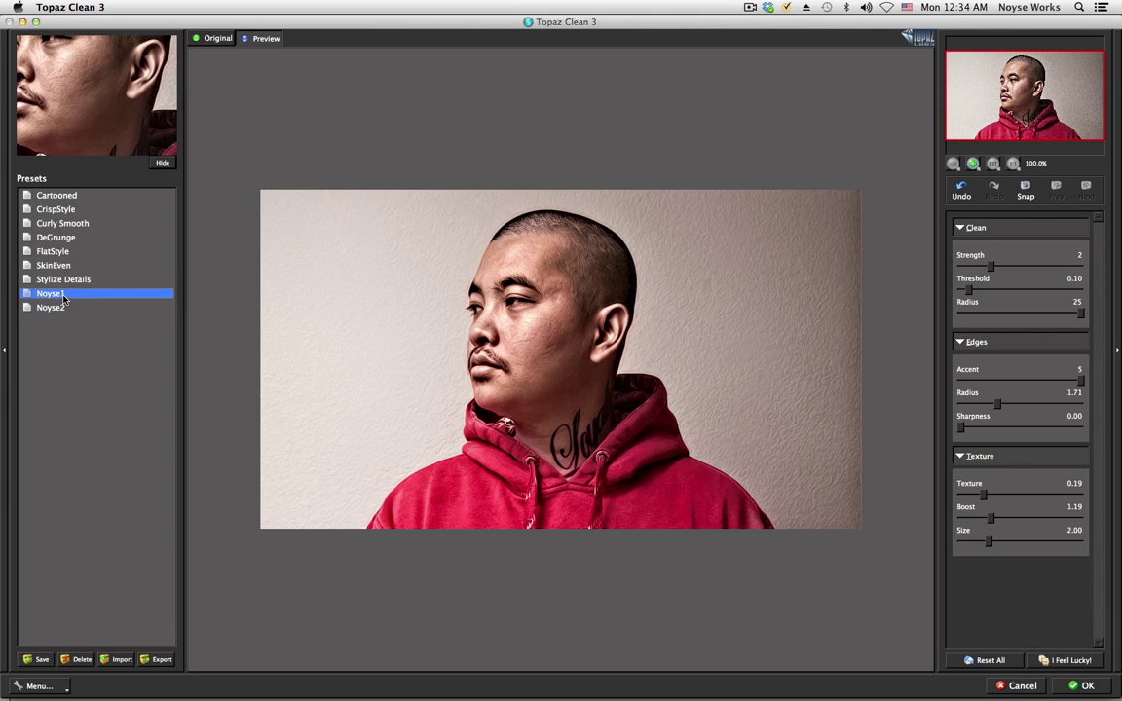
{"action": "left_click", "coordinate": [75, 309]}
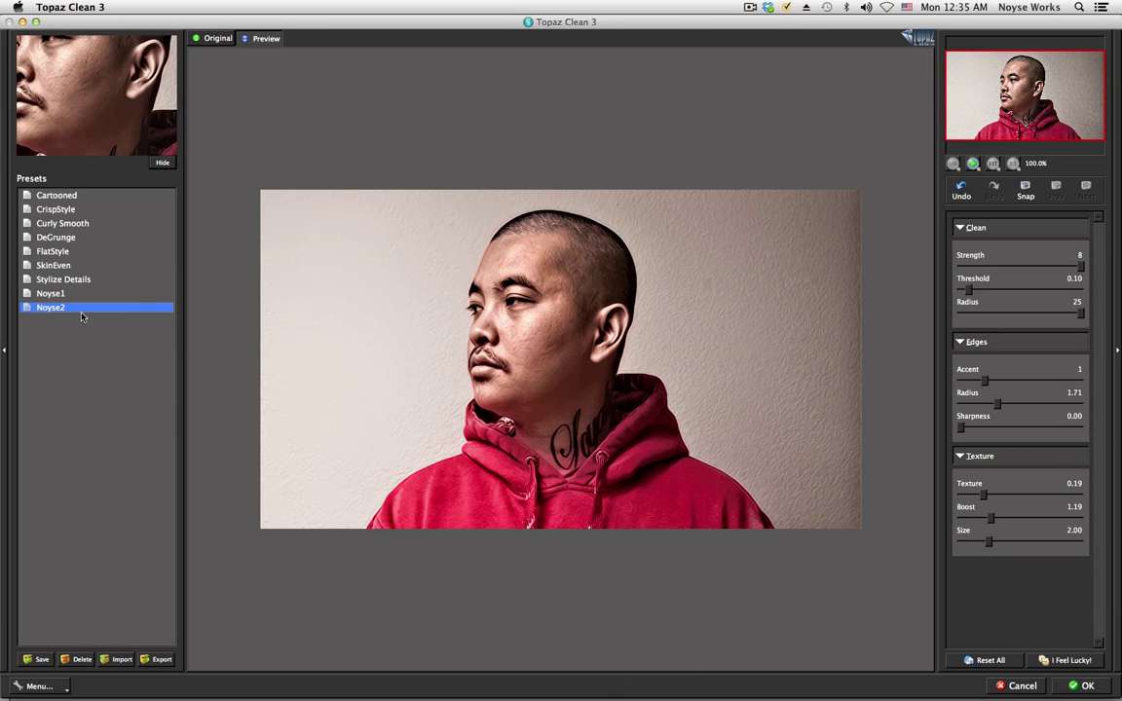
{"action": "key", "text": "Up"}
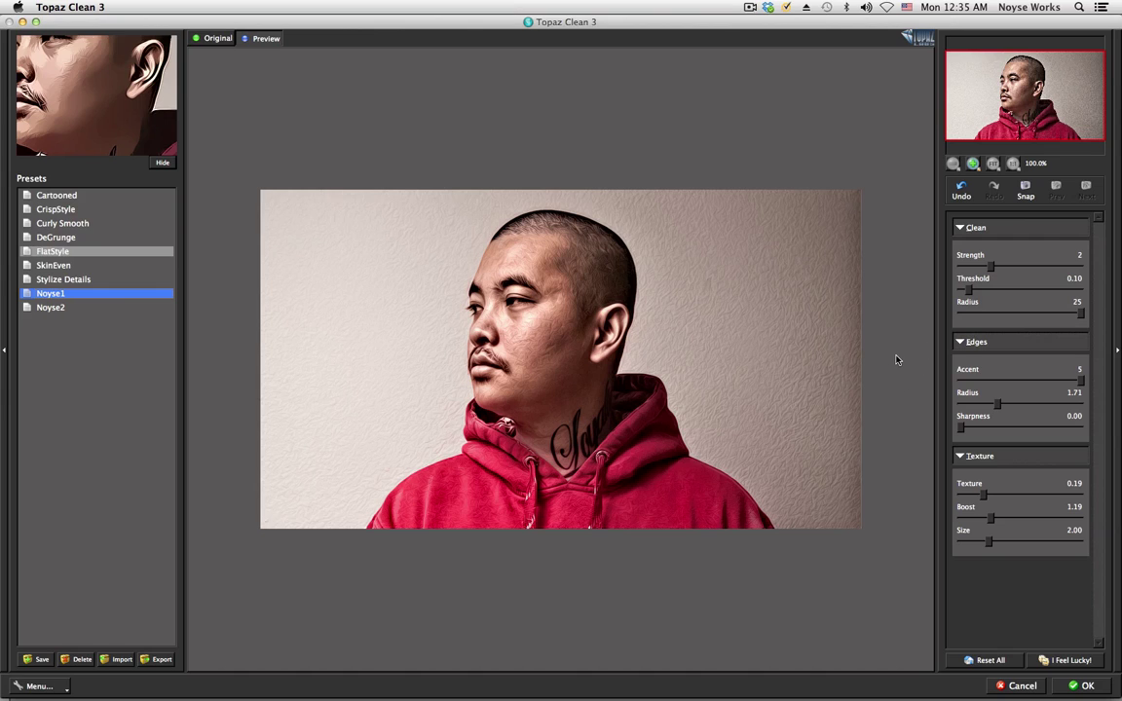
{"action": "left_click", "coordinate": [39, 660]}
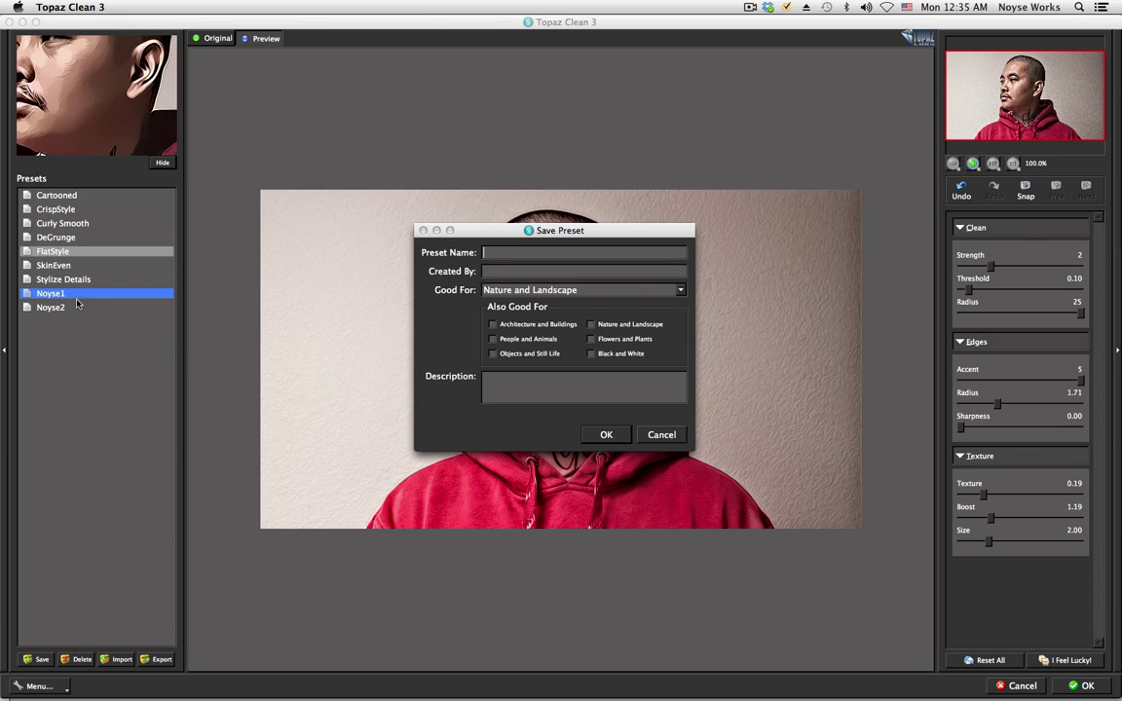
{"action": "left_click", "coordinate": [604, 435]}
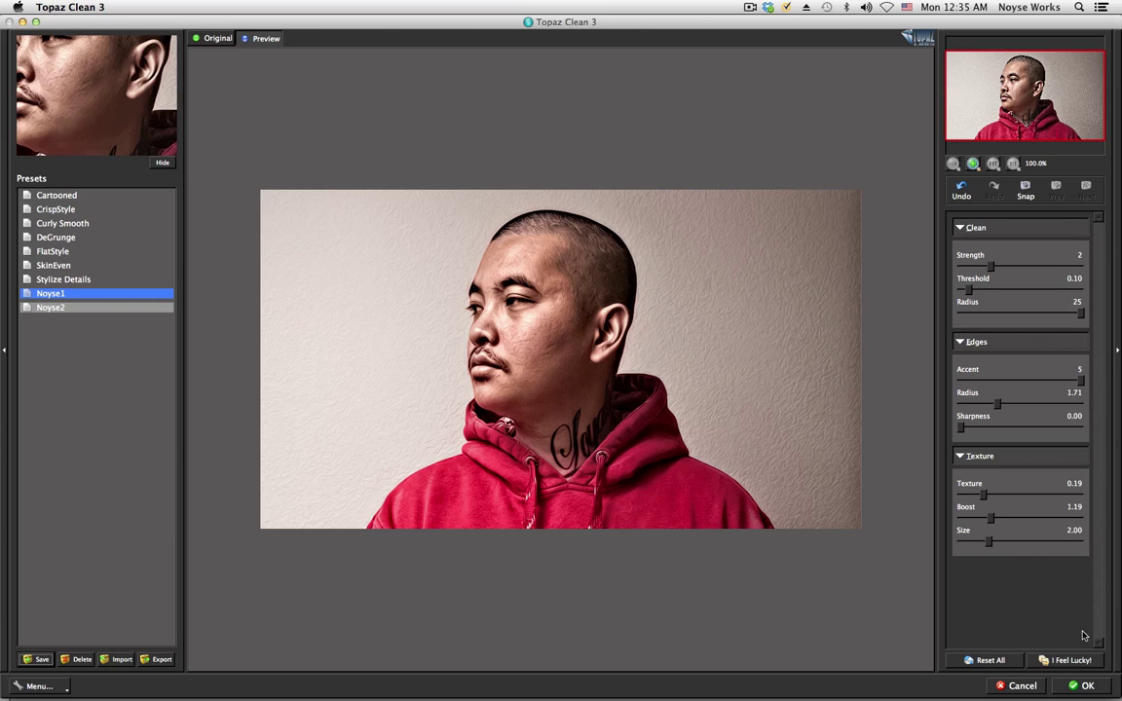
{"action": "left_click", "coordinate": [1088, 687]}
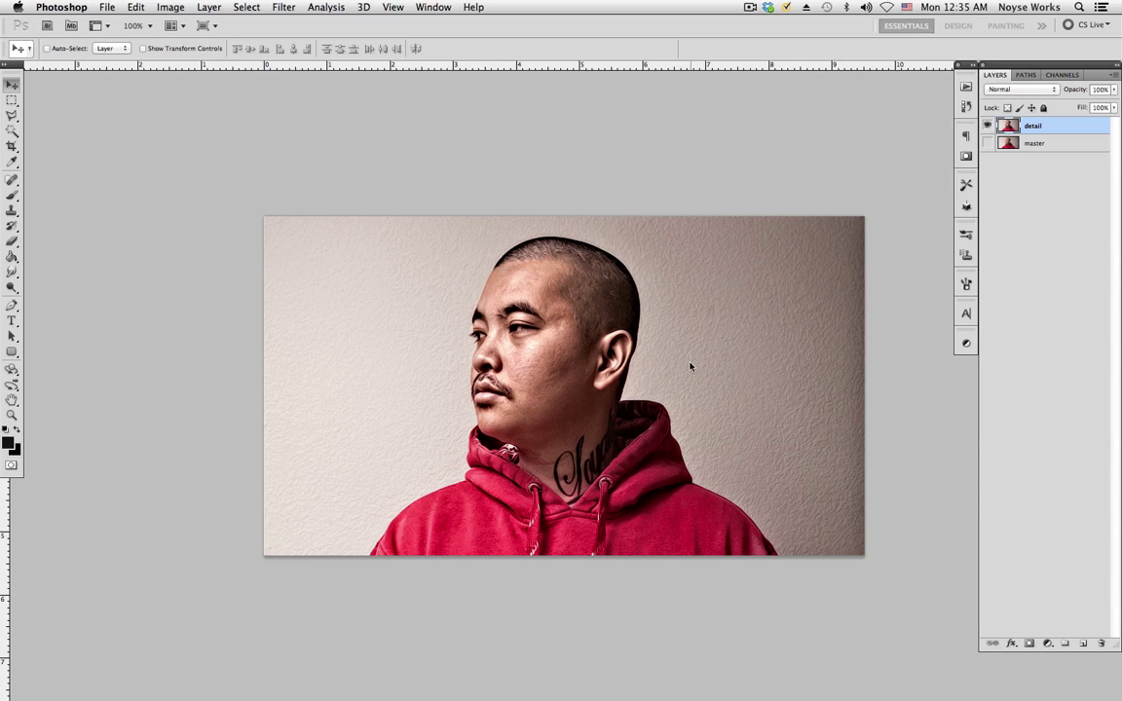
{"action": "left_click", "coordinate": [691, 366]}
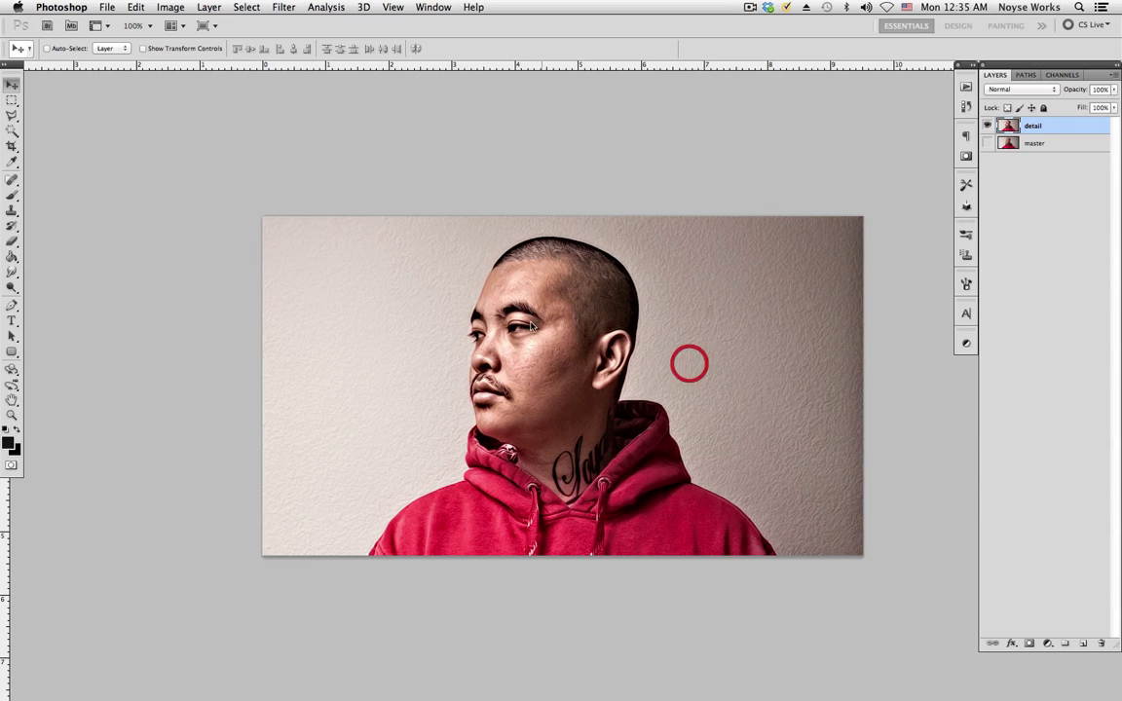
- Hide the detail layer, duplicate the master layer and apply Topaz Clean 3 with the Noyse1 preset to the copy
{"action": "left_click", "coordinate": [988, 127]}
{"action": "left_click", "coordinate": [1013, 143]}
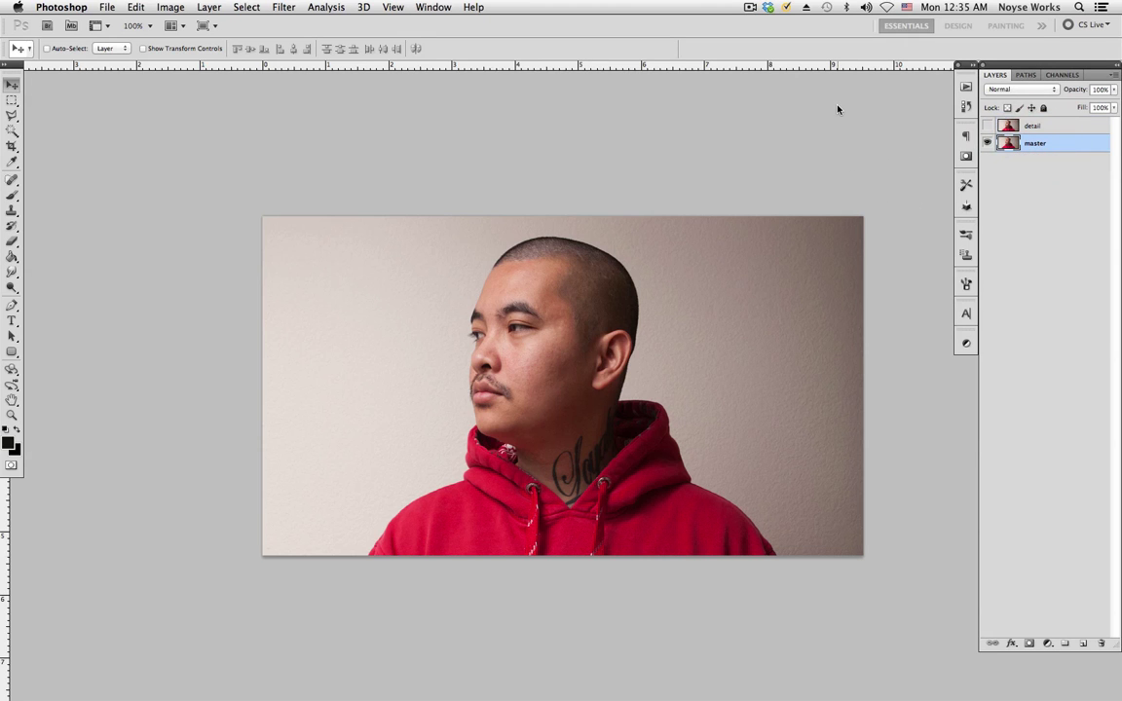
{"action": "key", "text": "super+j"}
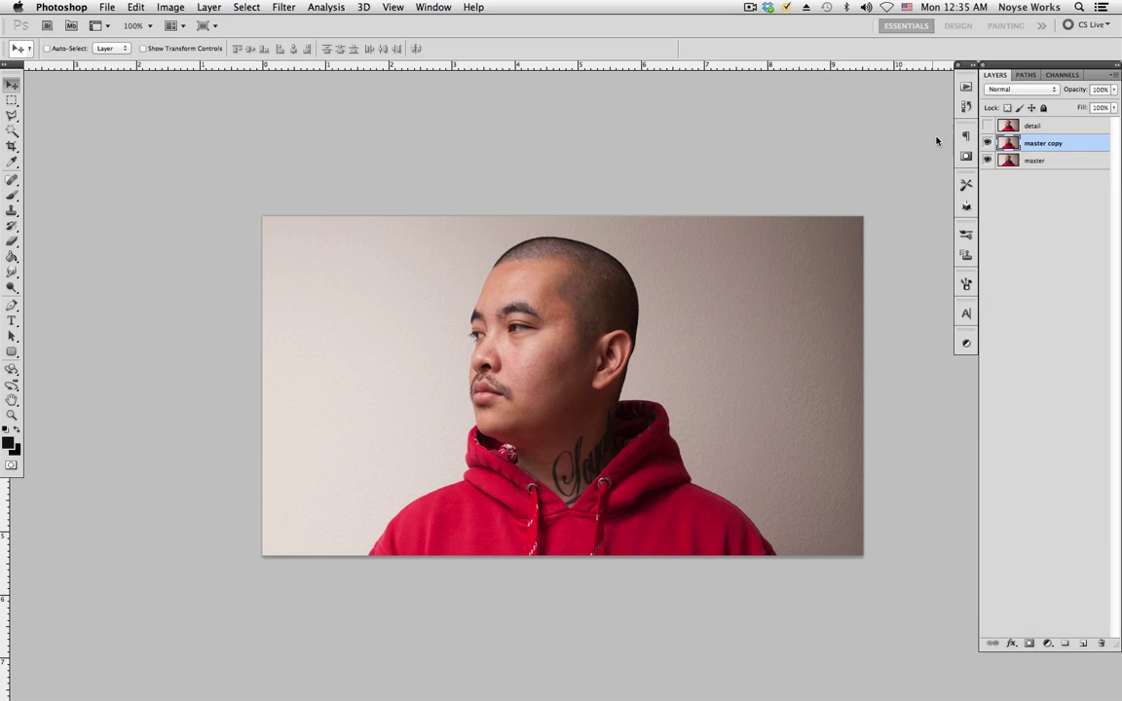
{"action": "left_click", "coordinate": [283, 7]}
{"action": "mouse_move", "coordinate": [385, 360]}
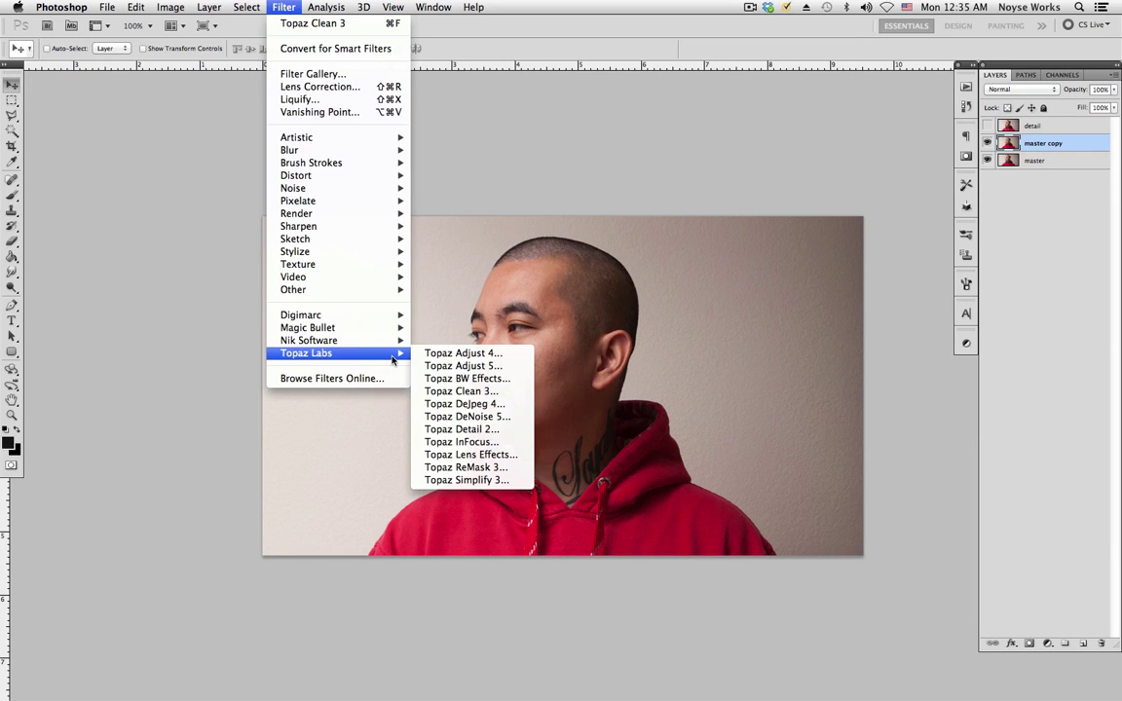
{"action": "left_click", "coordinate": [460, 390]}
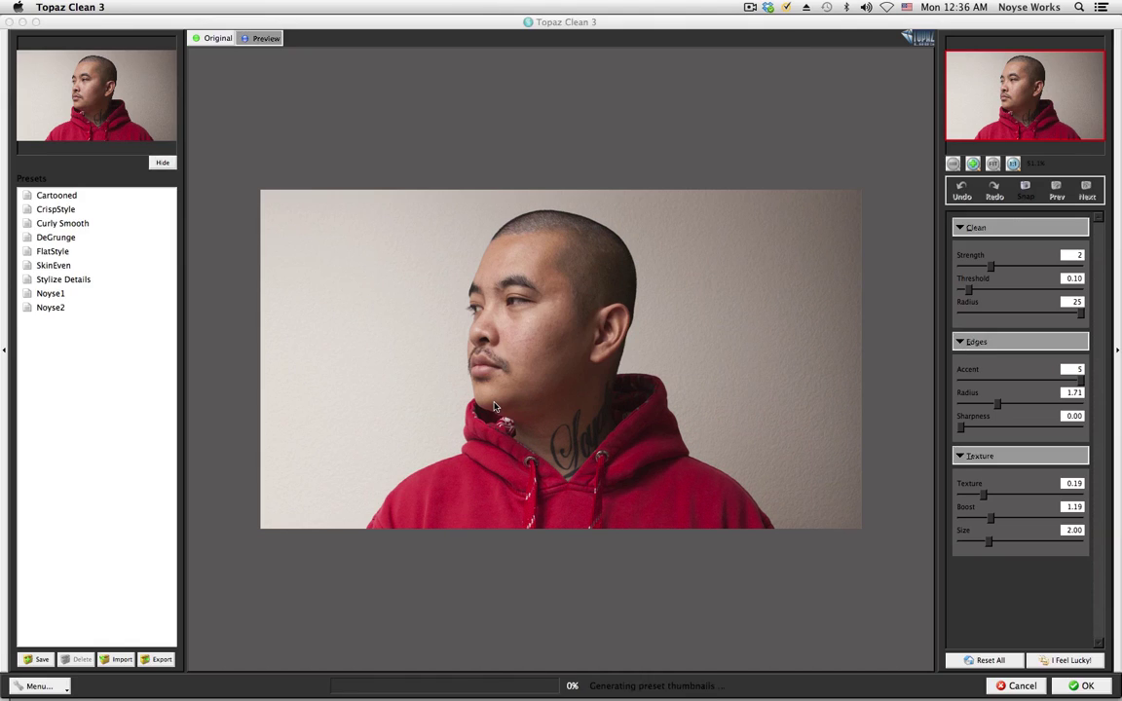
{"action": "left_click", "coordinate": [68, 294]}
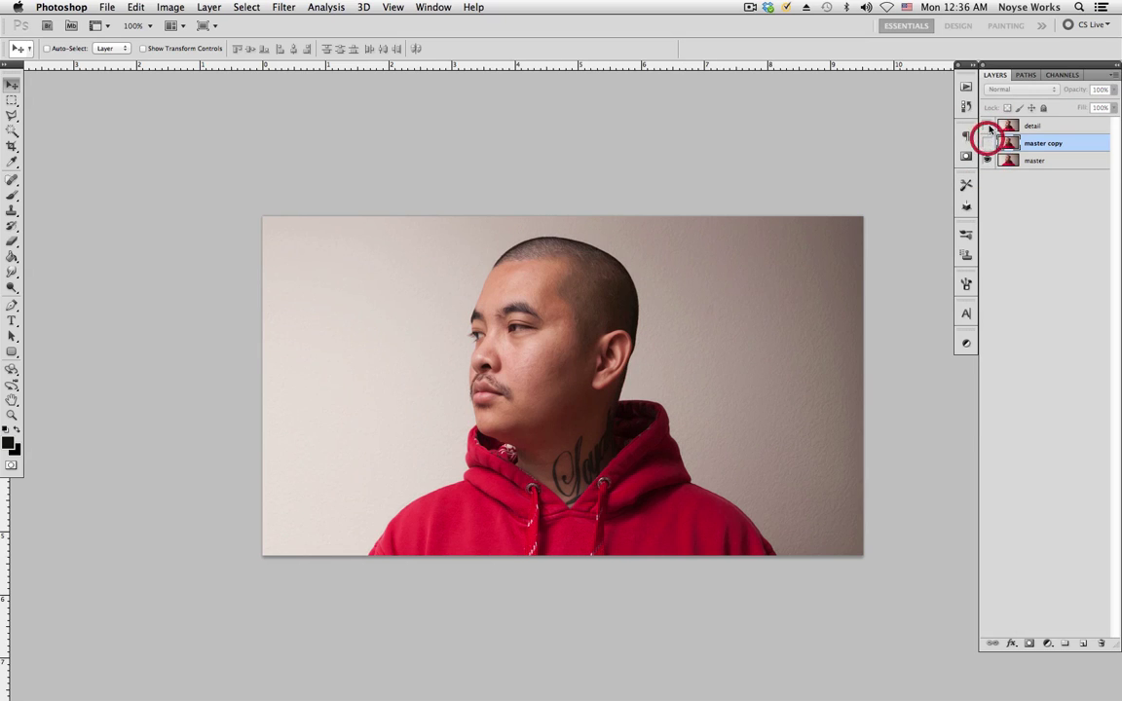
- Compare the detail layer with the master copy and the original by toggling layer visibility
{"action": "left_click", "coordinate": [987, 144]}
{"action": "left_click", "coordinate": [988, 126]}
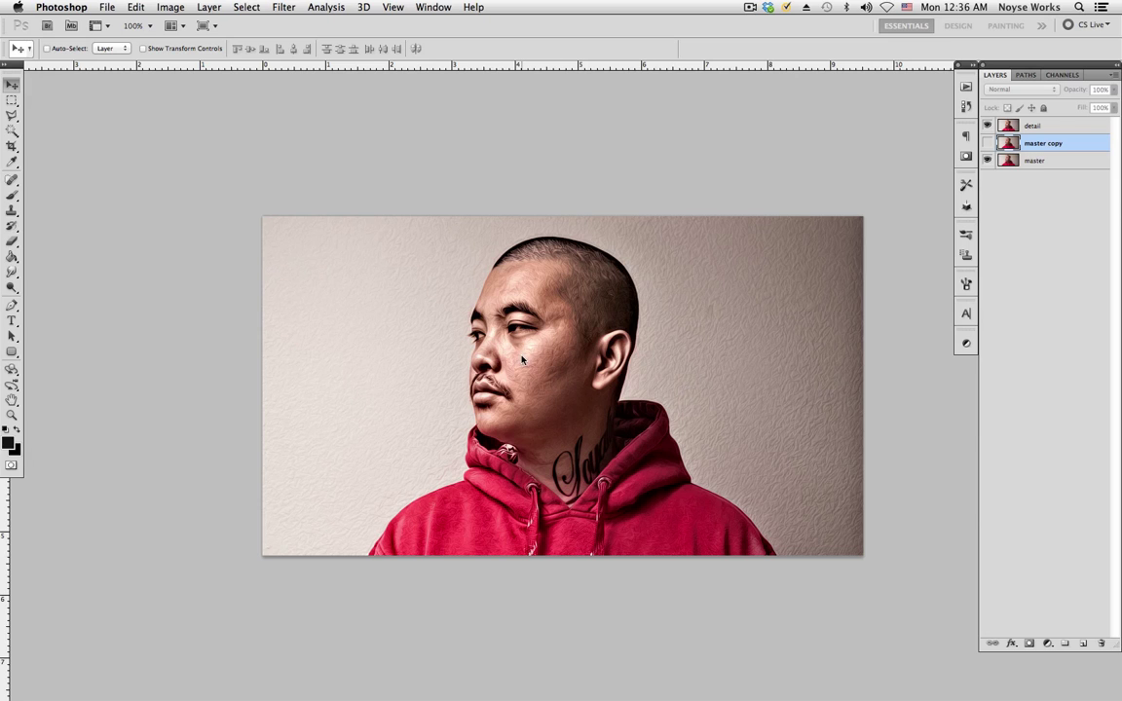
{"action": "left_click", "coordinate": [988, 126]}
{"action": "left_click", "coordinate": [987, 126]}
{"action": "left_click", "coordinate": [987, 126]}
{"action": "left_click", "coordinate": [988, 126]}
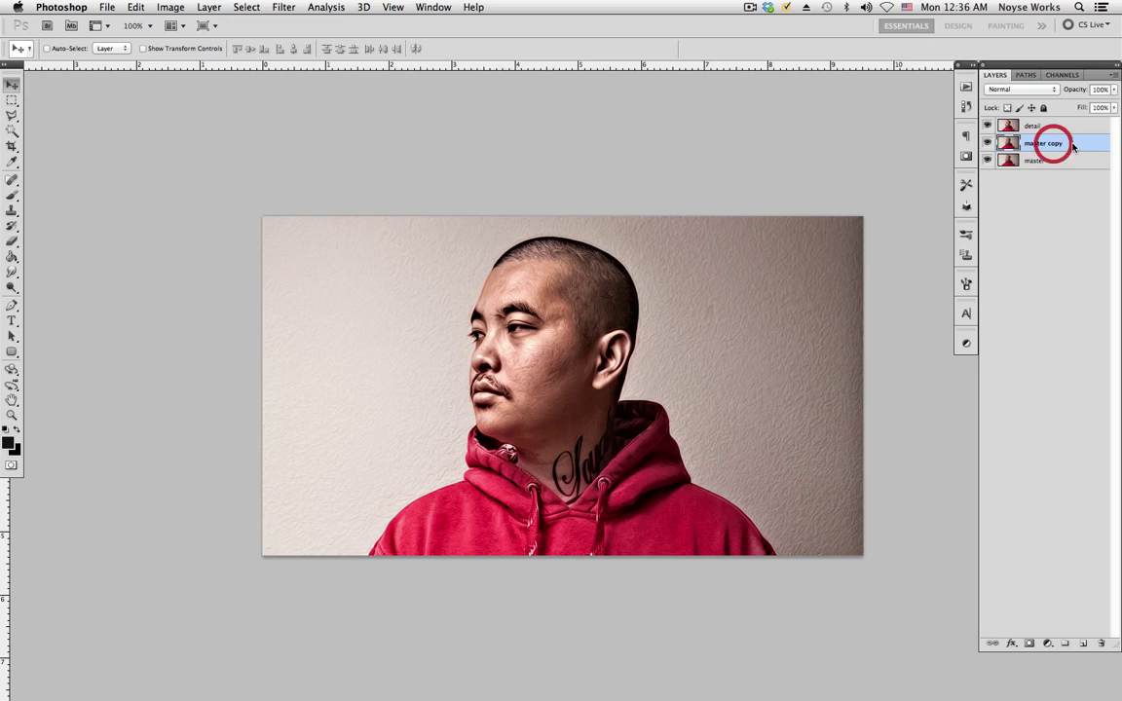
- Delete the master copy layer and save the document
{"action": "key", "text": "Delete"}
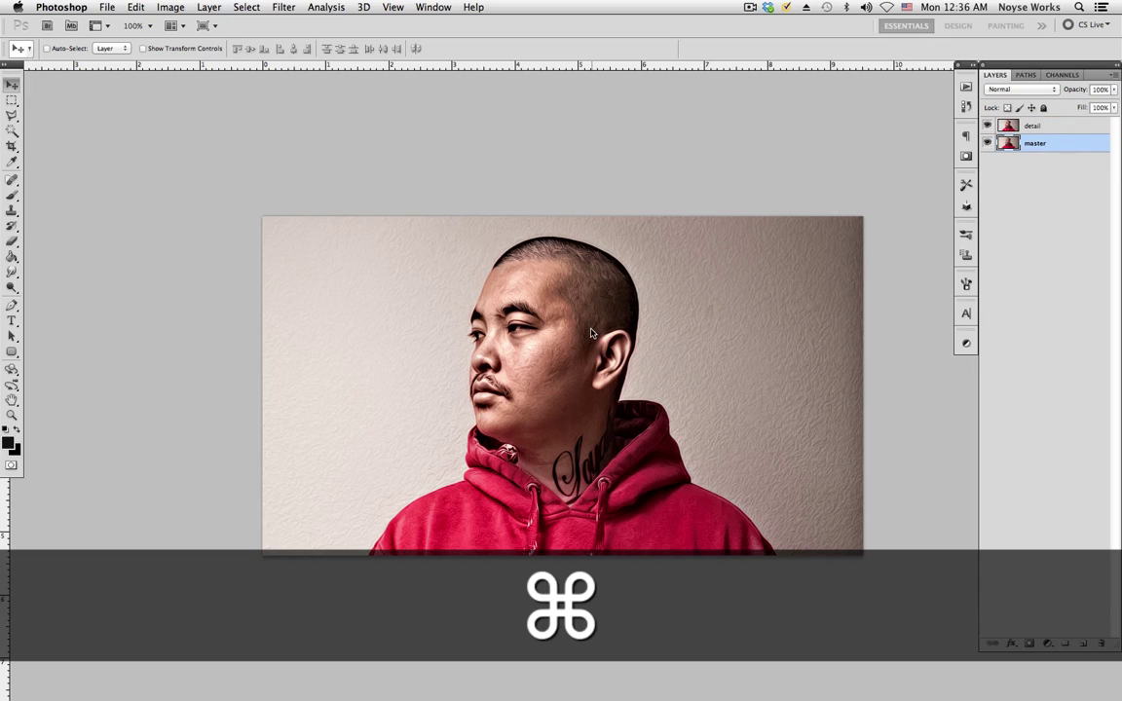
{"action": "key", "text": "super+s"}
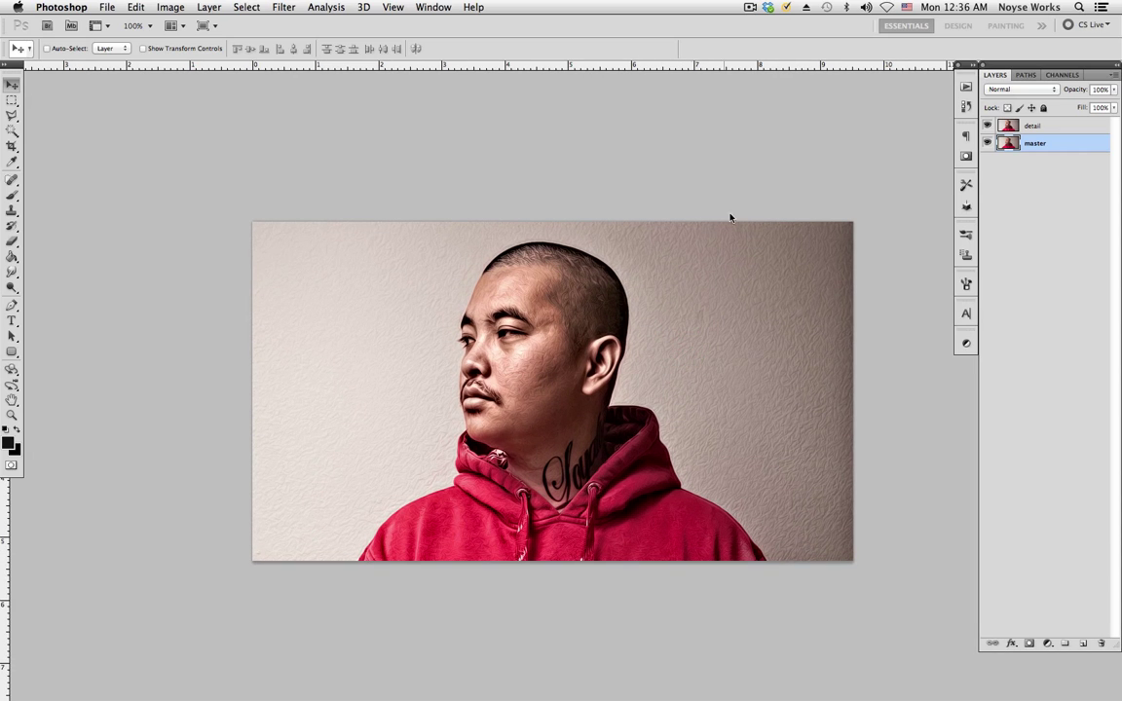
- Create a layer group above the detail layer and name it "adj"
{"action": "left_click", "coordinate": [1066, 644]}
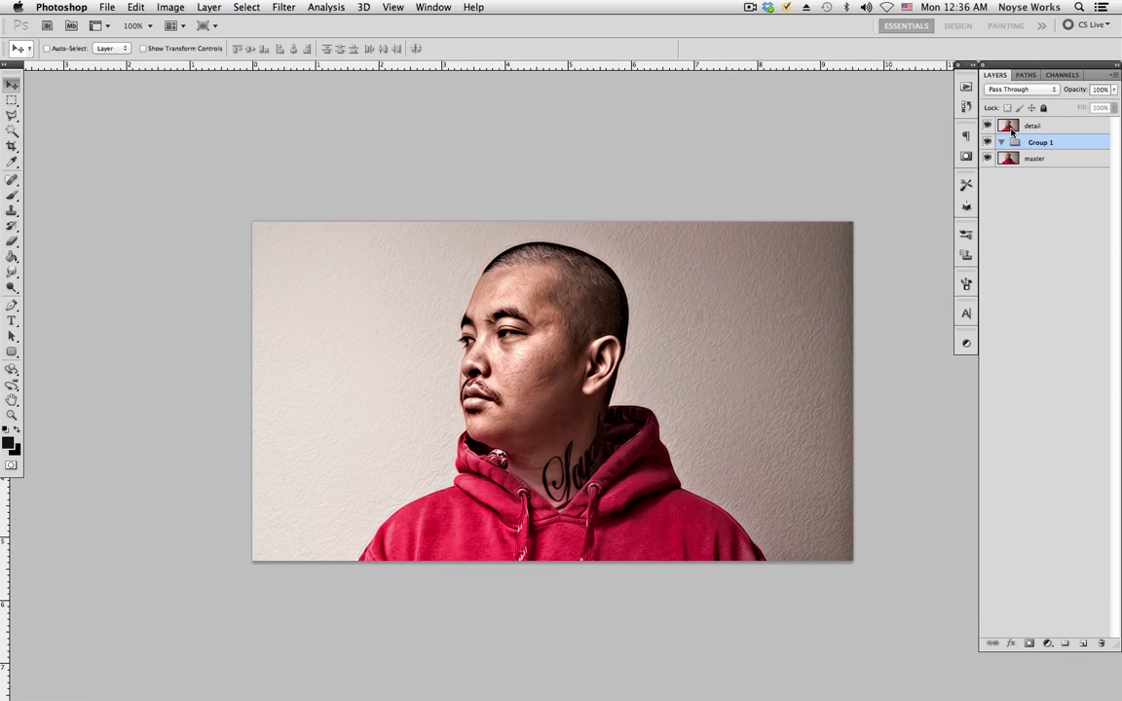
{"action": "left_click_drag", "start_coordinate": [1052, 126], "coordinate": [1040, 142]}
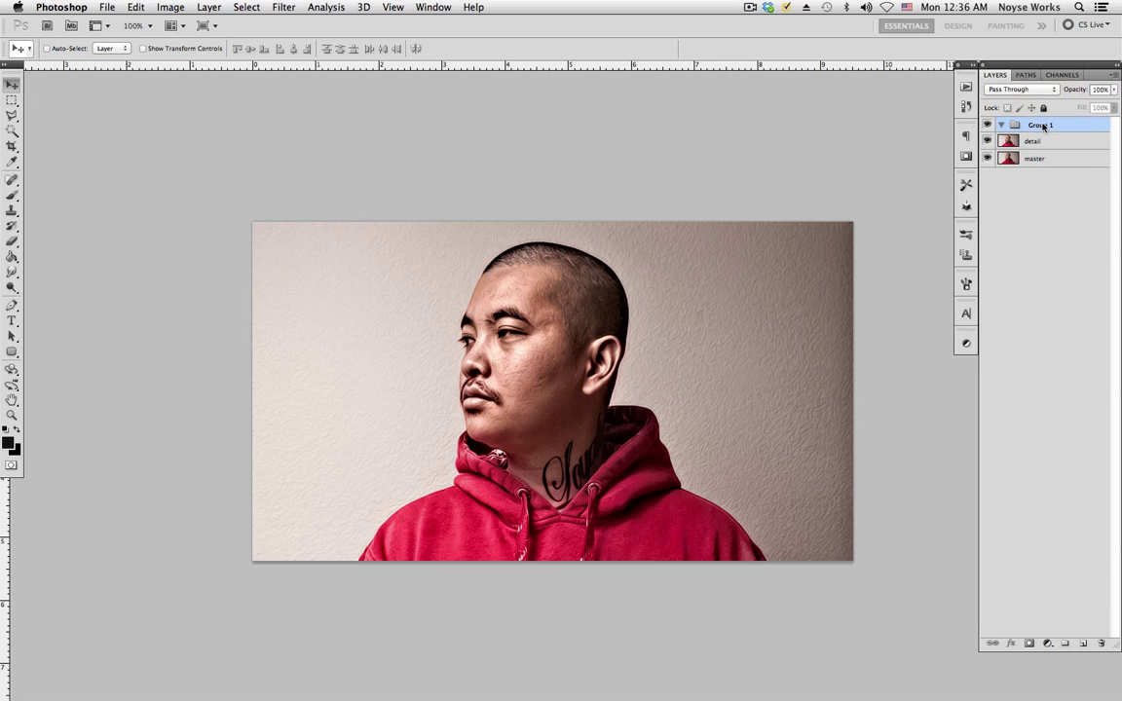
{"action": "double_click", "coordinate": [1038, 125]}
{"action": "type", "text": "adj"}
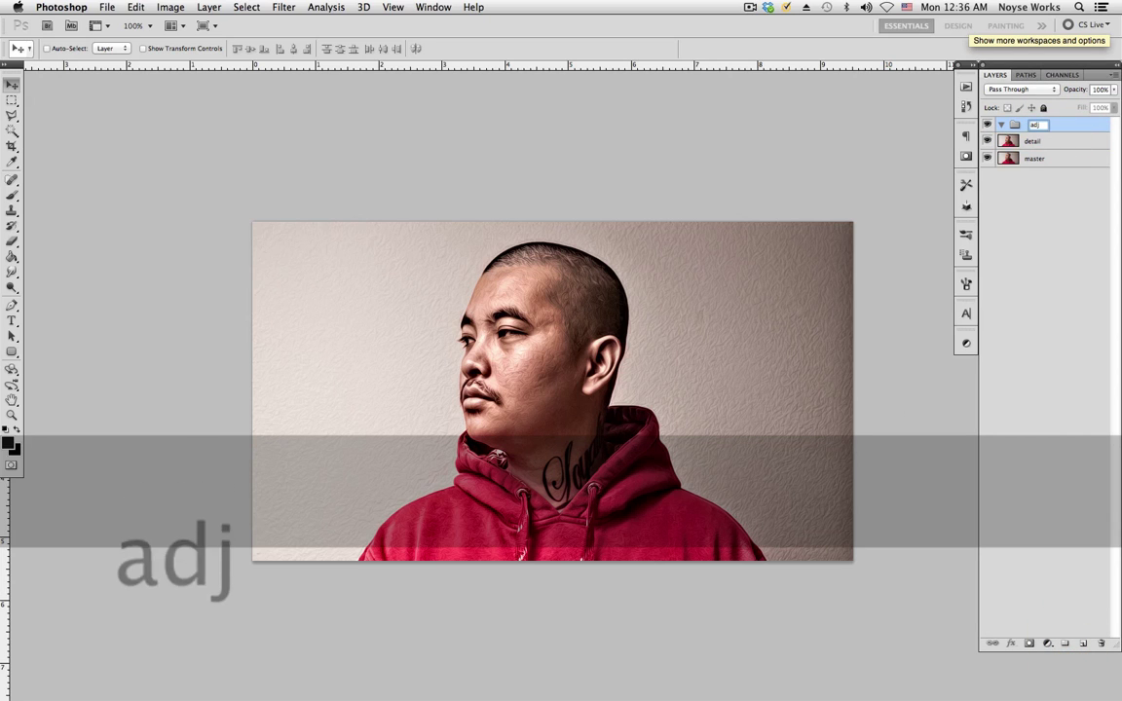
{"action": "key", "text": "Return"}
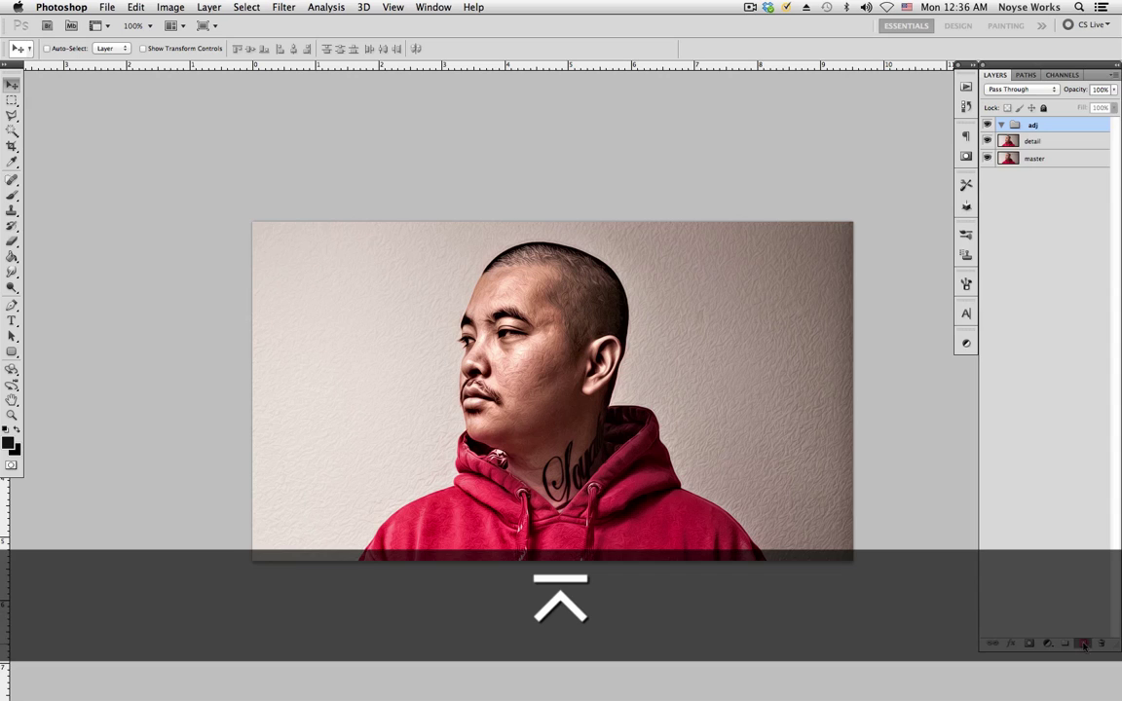
- Add an empty layer inside the adj group and set the foreground color to mid-gray, RGB 127, 127, 127
{"action": "left_click", "coordinate": [1083, 644]}
{"action": "left_click", "coordinate": [9, 443]}
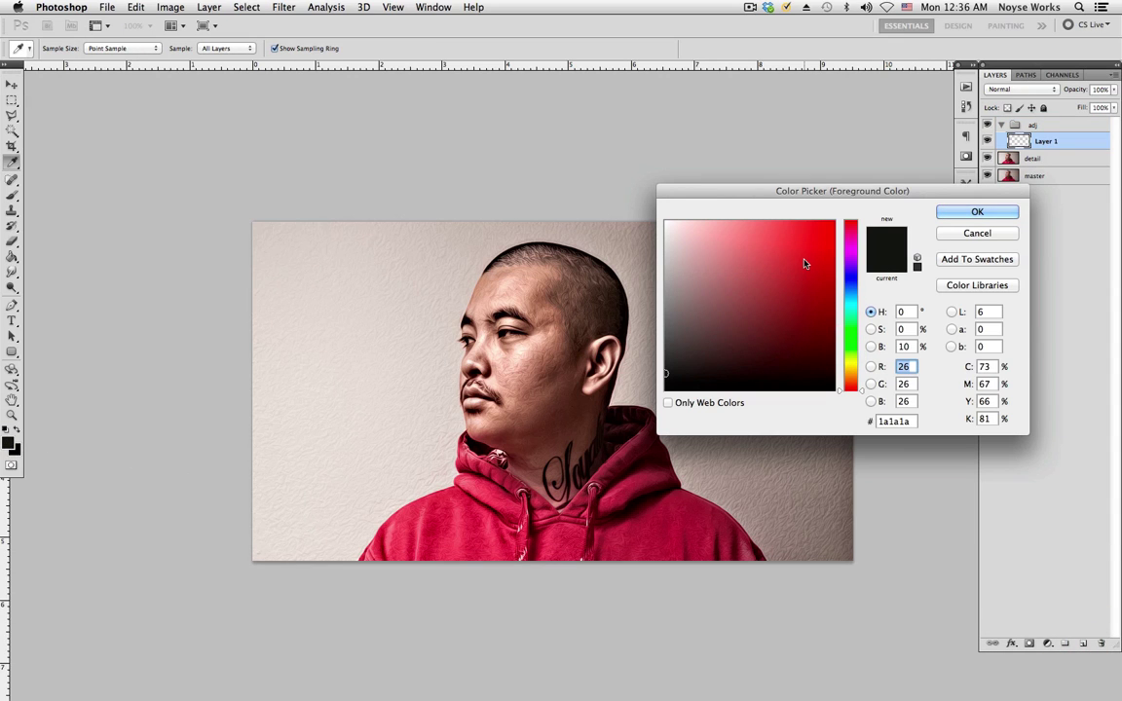
{"action": "type", "text": "127"}
{"action": "key", "text": "Tab"}
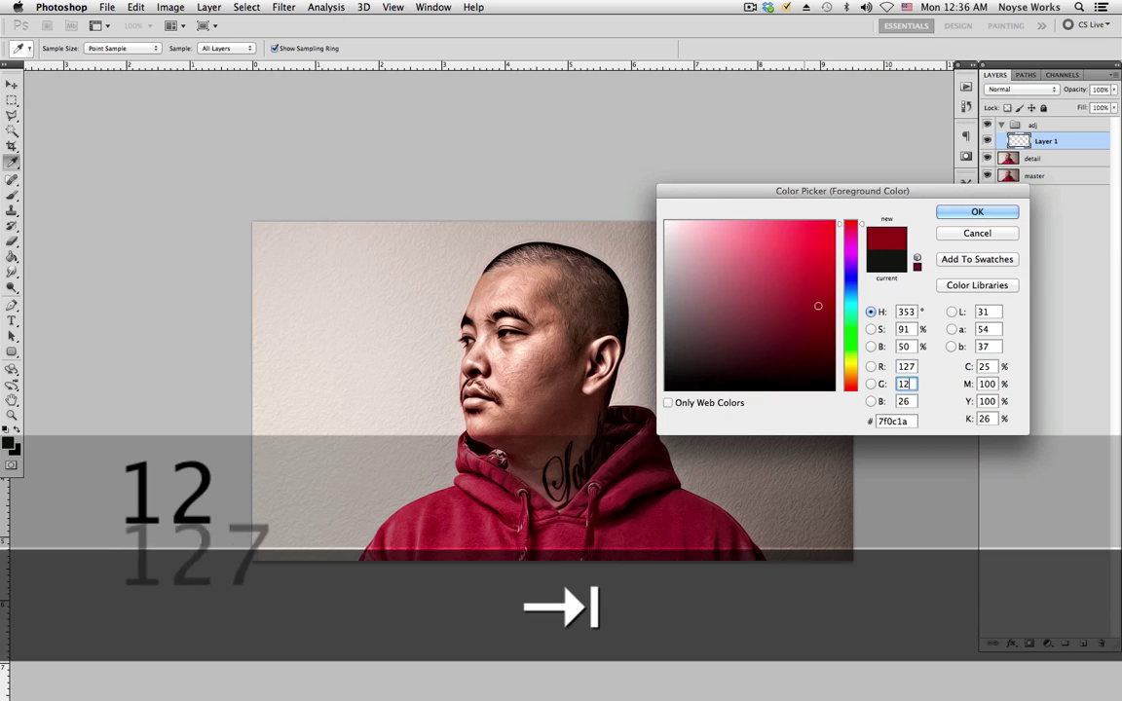
{"action": "type", "text": "127"}
{"action": "key", "text": "Tab"}
{"action": "type", "text": "127"}
{"action": "key", "text": "Return"}
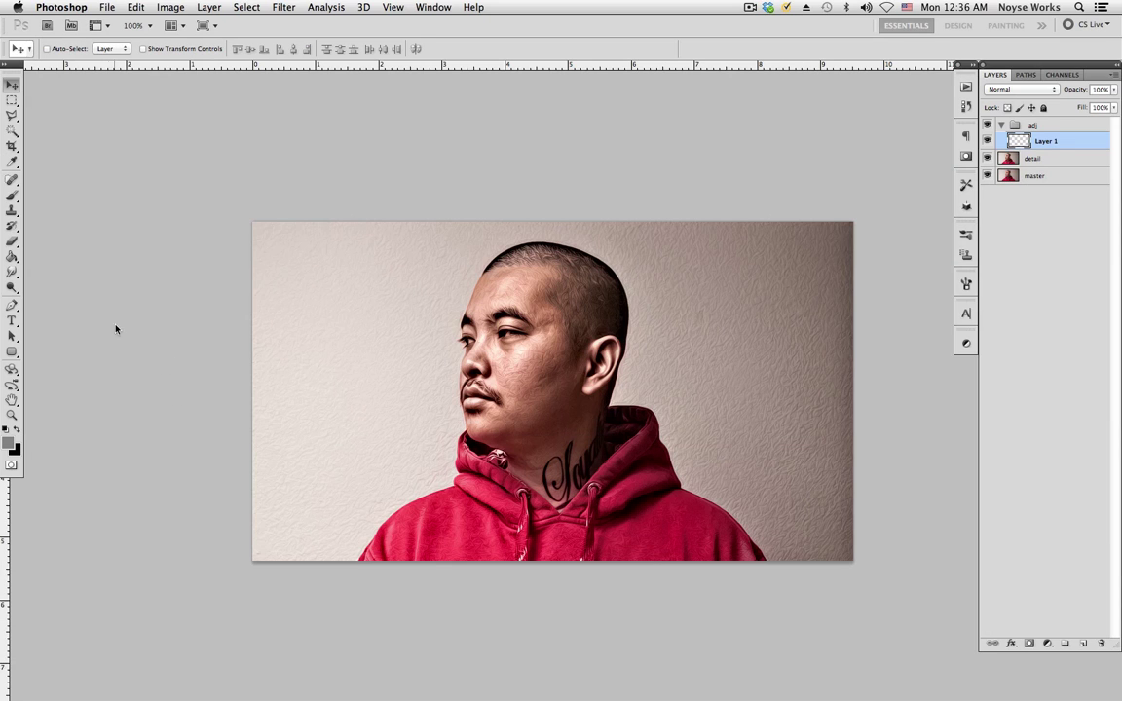
- Fill the empty layer in the adj group with the mid-gray foreground color and add 6% uniform monochromatic noise to it
{"action": "left_click", "coordinate": [12, 257]}
{"action": "left_click", "coordinate": [336, 312]}
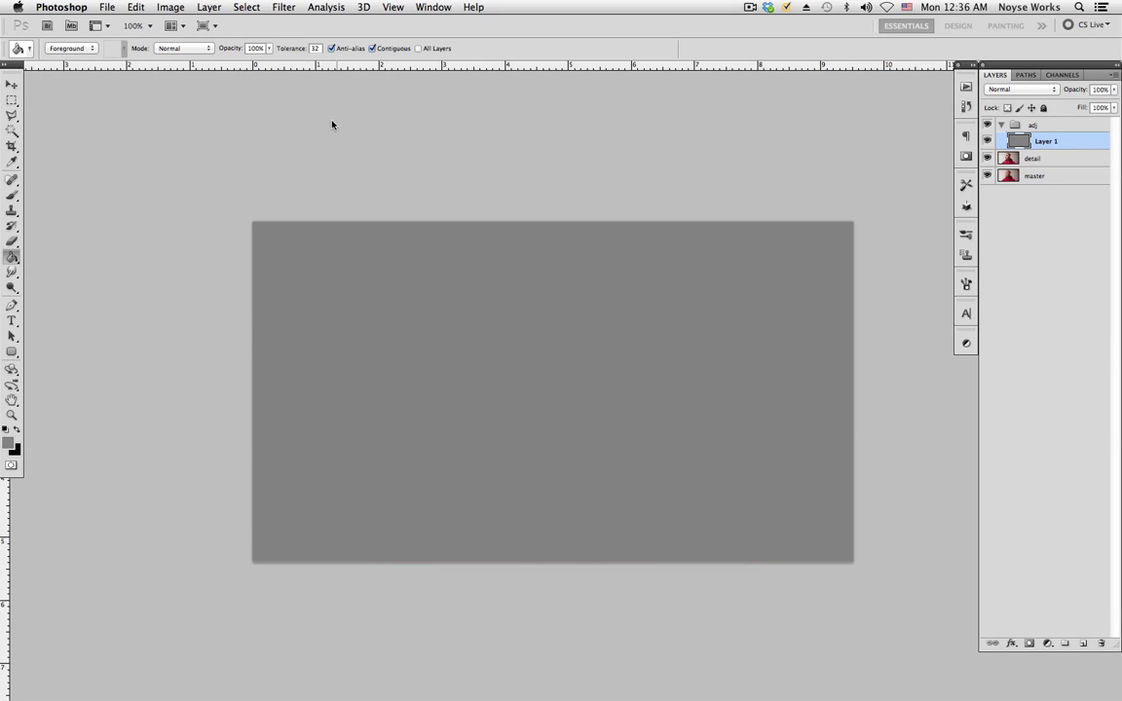
{"action": "left_click", "coordinate": [284, 8]}
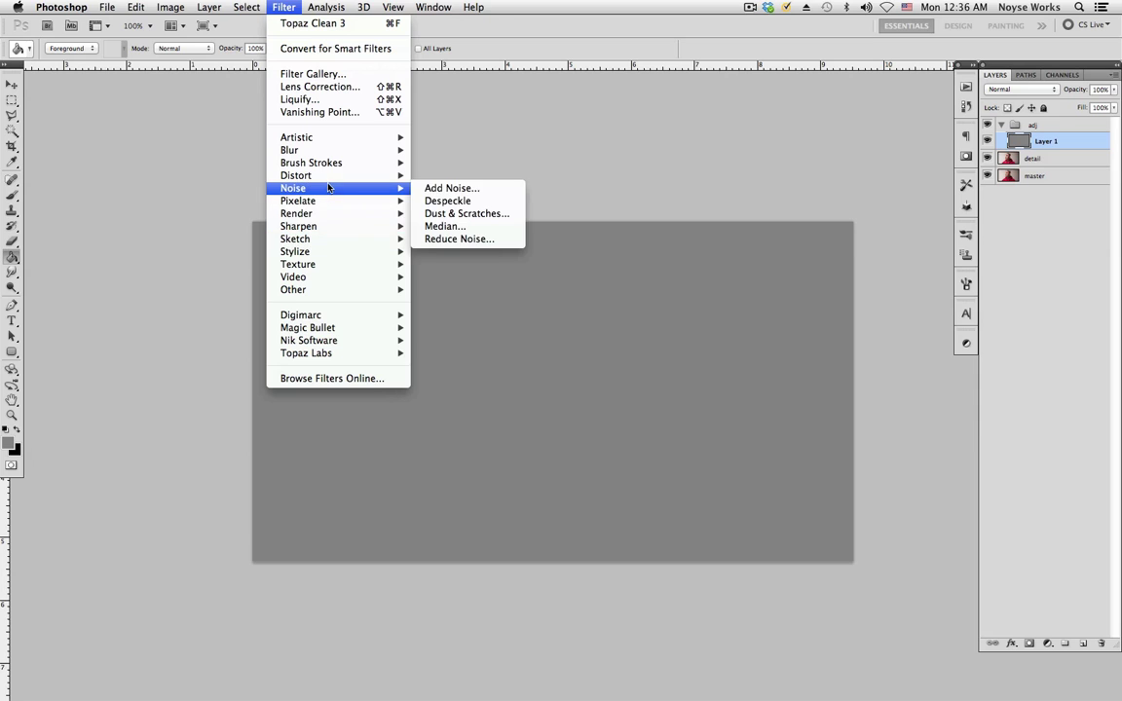
{"action": "left_click", "coordinate": [423, 188]}
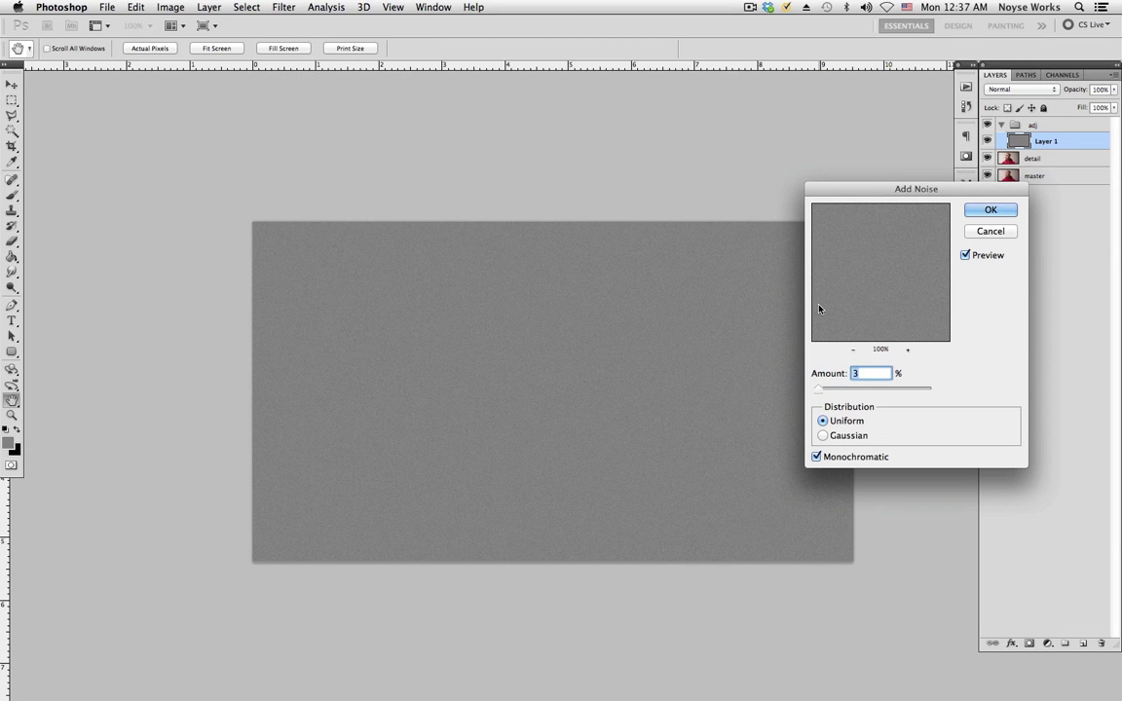
{"action": "type", "text": "6"}
{"action": "key", "text": "Return"}
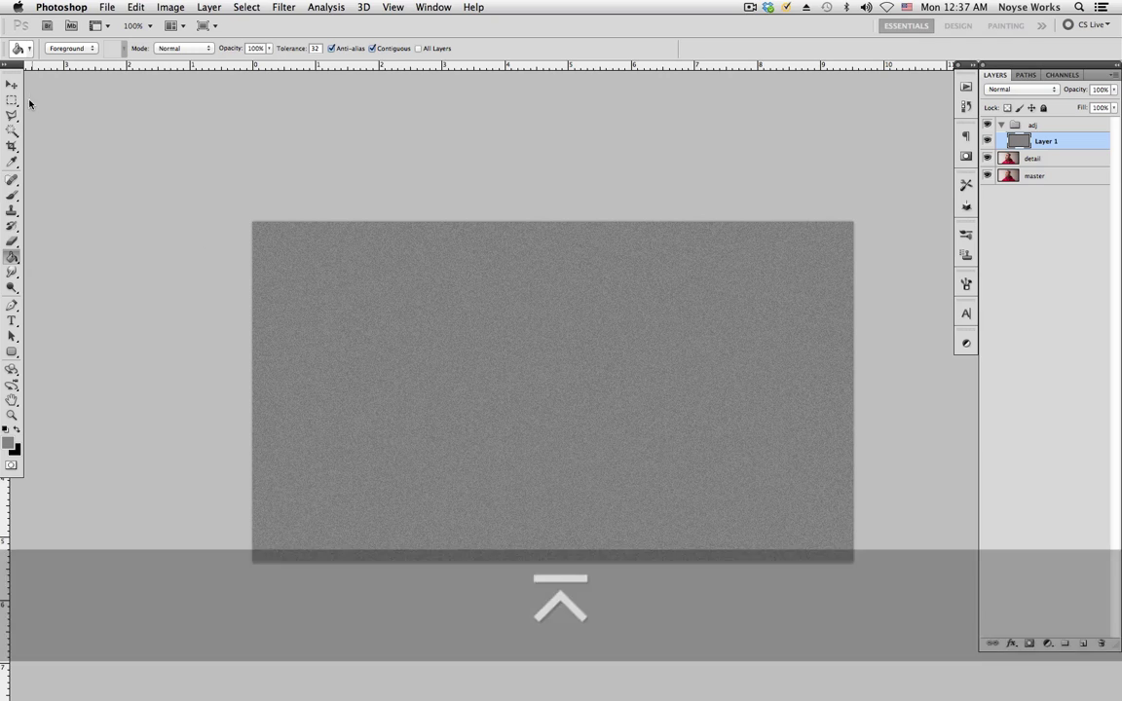
- Set the gray noise layer's blend mode to Soft Light
{"action": "left_click", "coordinate": [11, 85]}
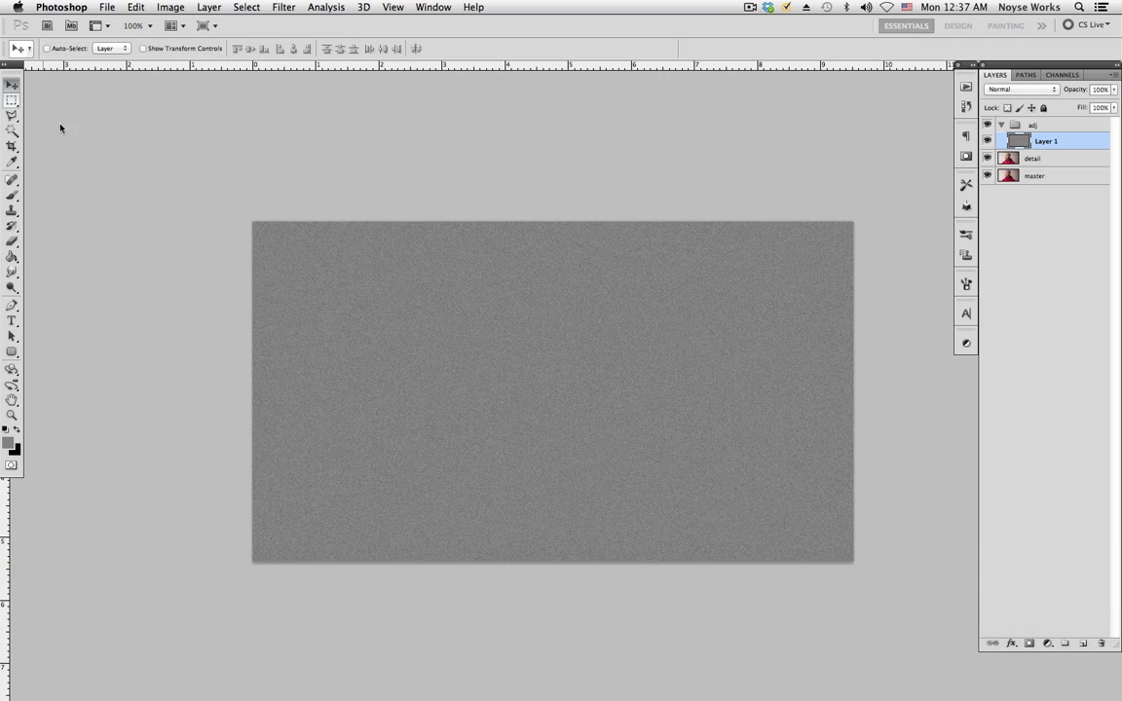
{"action": "left_click", "coordinate": [1018, 89]}
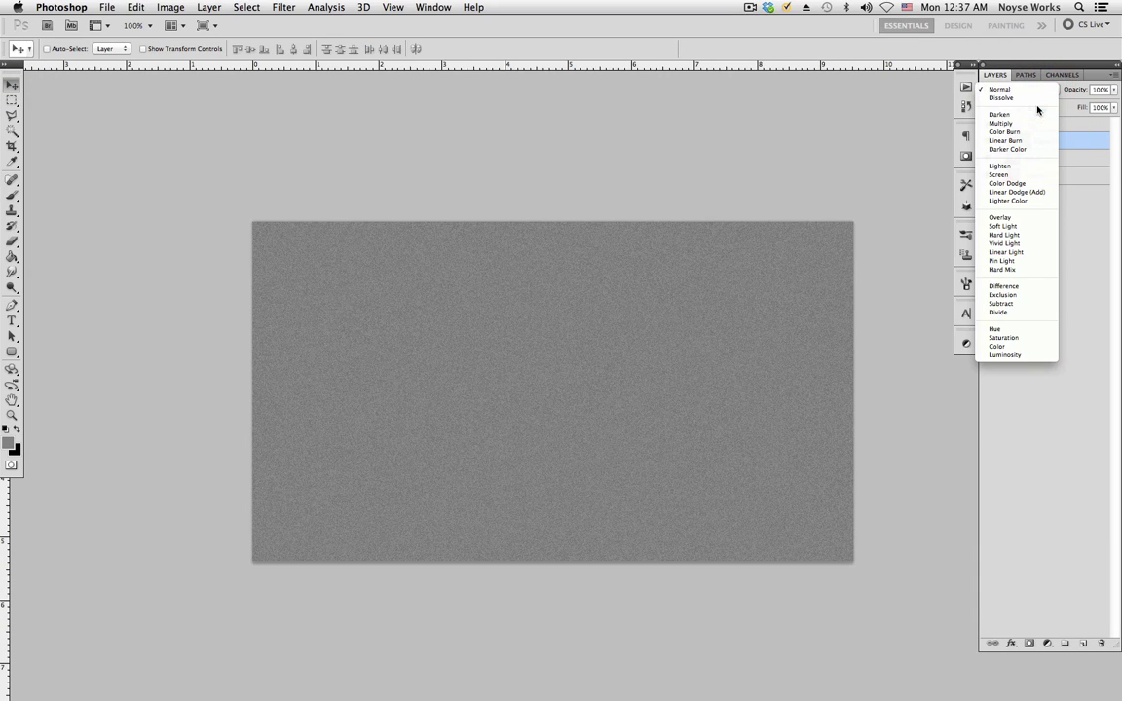
{"action": "left_click", "coordinate": [1023, 226]}
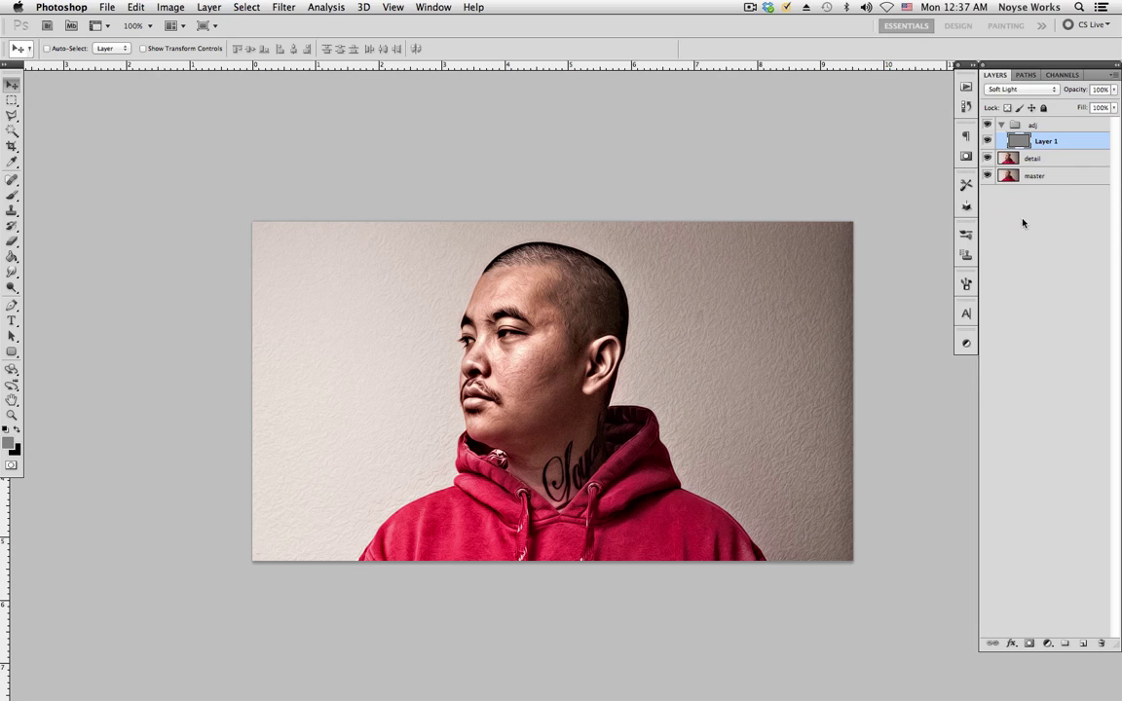
- Collapse the adj group, then place the detail layer in a new group named "main"
{"action": "left_click", "coordinate": [1001, 124]}
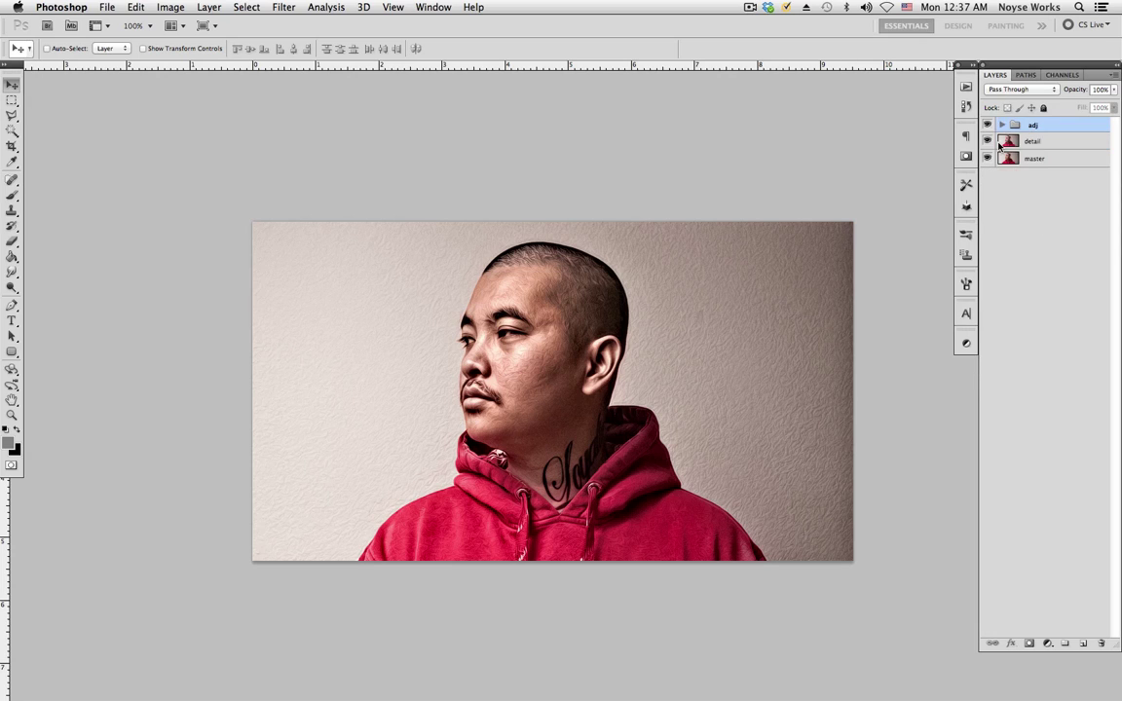
{"action": "left_click", "coordinate": [1048, 143]}
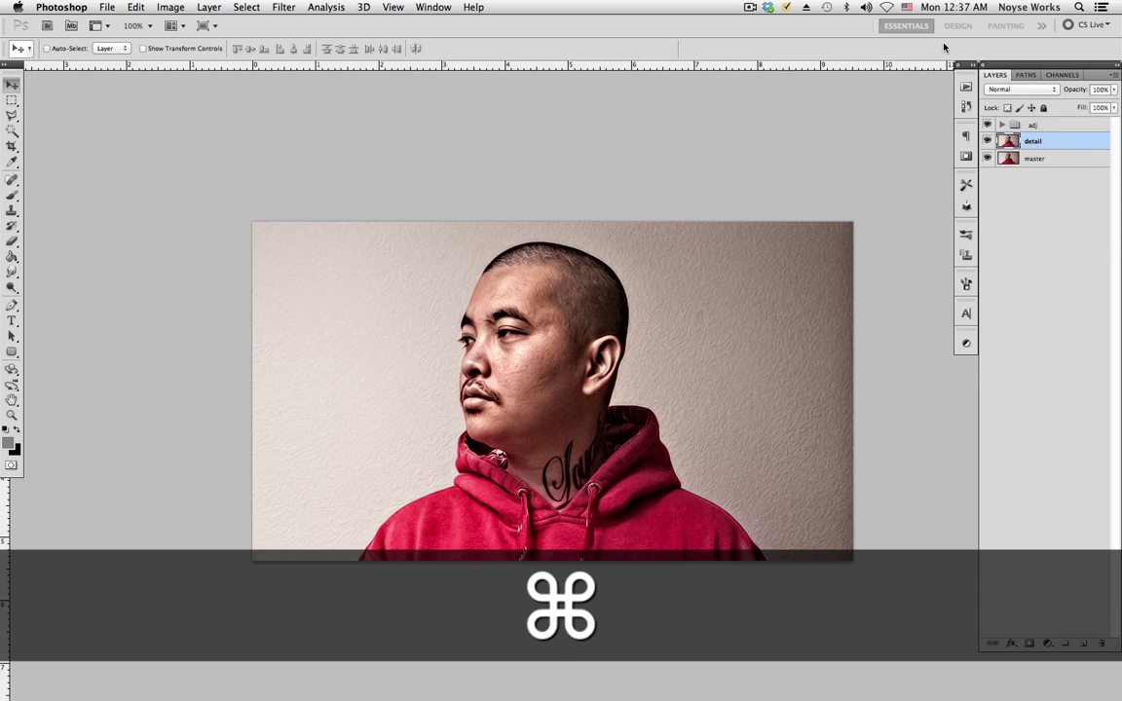
{"action": "key", "text": "super+g"}
{"action": "double_click", "coordinate": [1042, 140]}
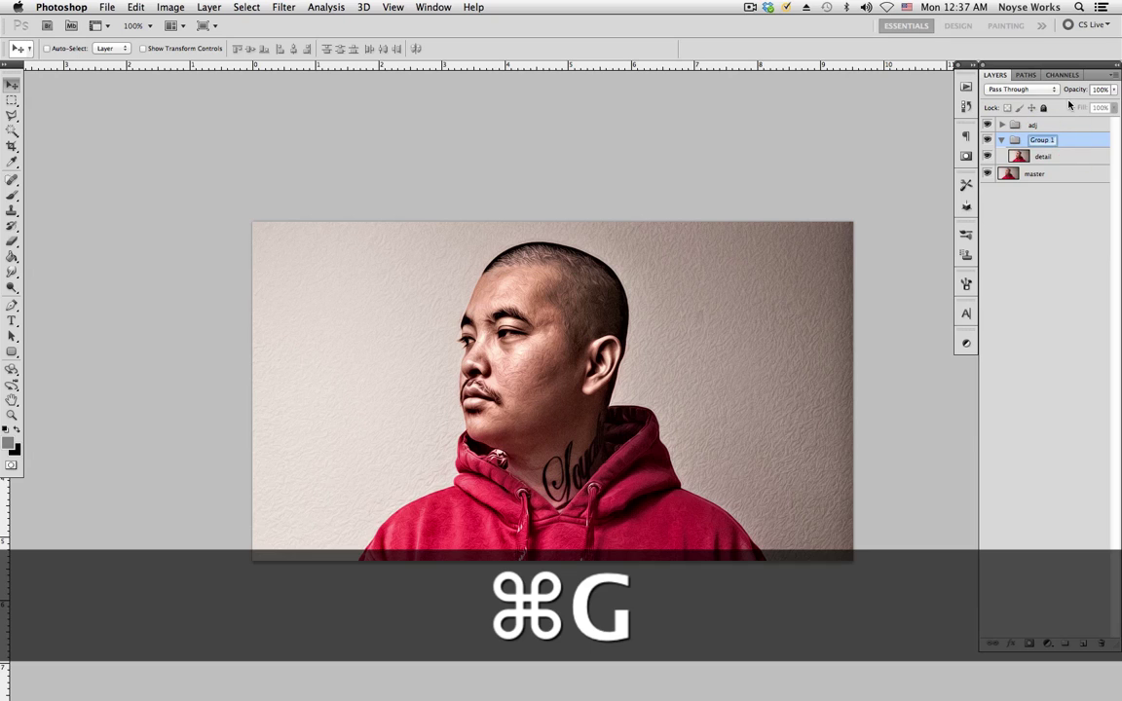
{"action": "type", "text": "main"}
{"action": "key", "text": "Return"}
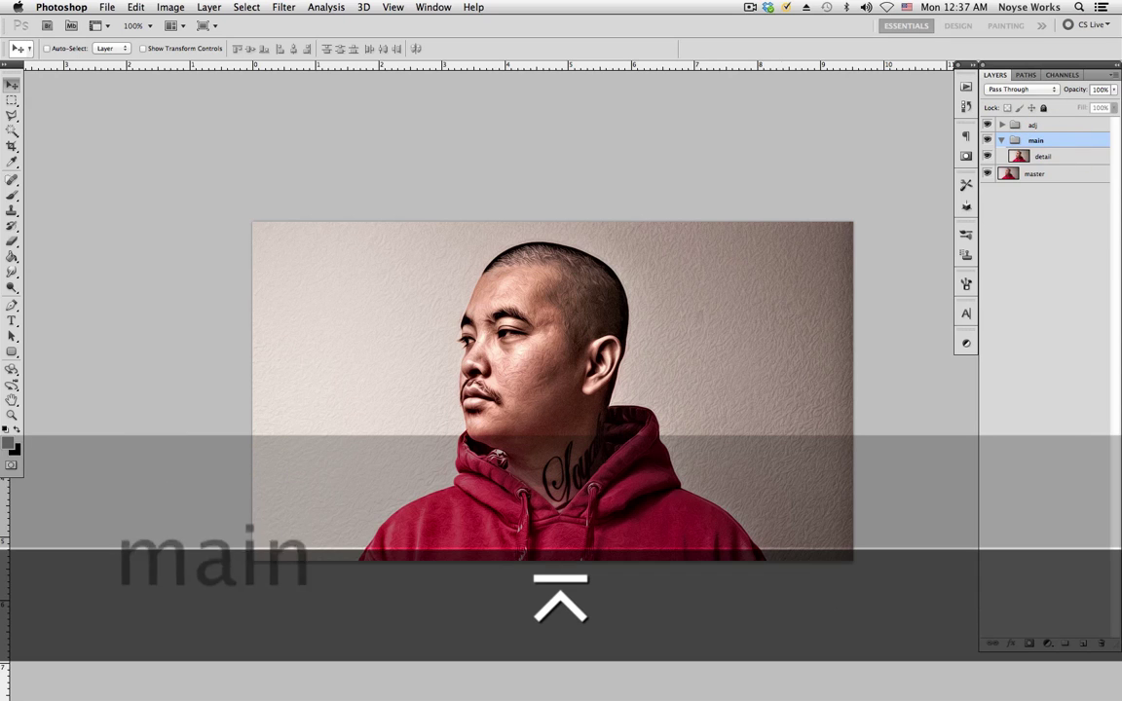
- On the detail layer, smooth the skin texture along the nose tip and bridge with the Smudge tool, enlarging the brush to 15 px
{"action": "left_click", "coordinate": [1040, 156]}
{"action": "key", "text": "z"}
{"action": "left_click_drag", "start_coordinate": [629, 390], "coordinate": [694, 398]}
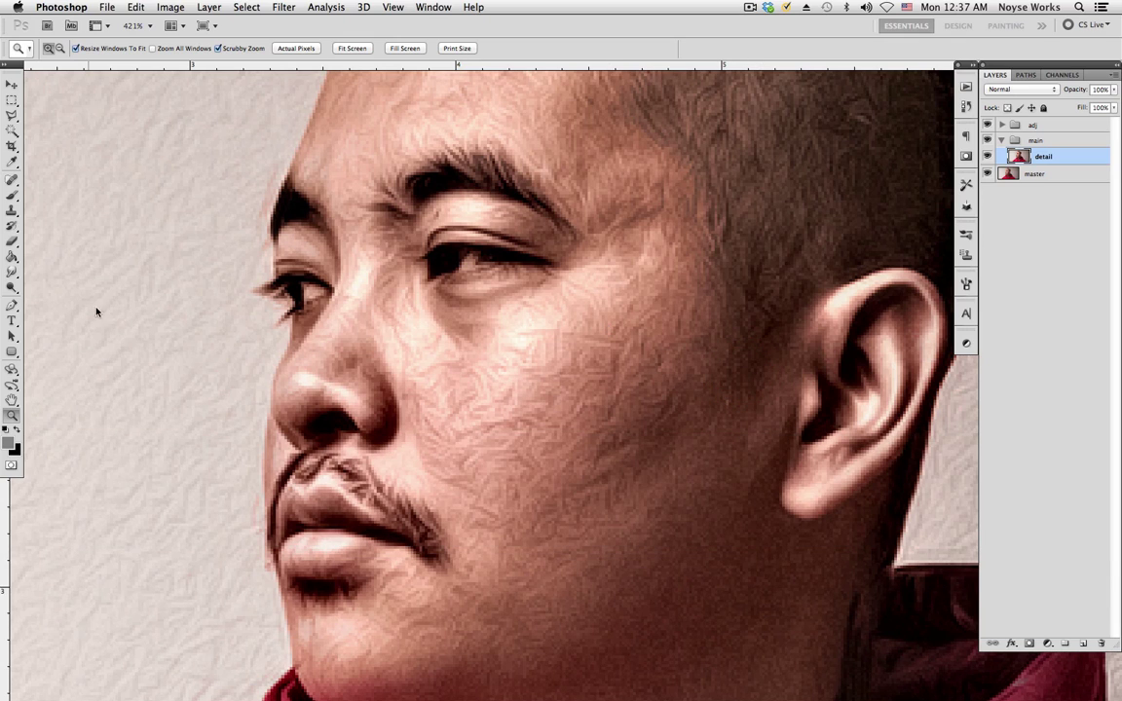
{"action": "left_click", "coordinate": [13, 273]}
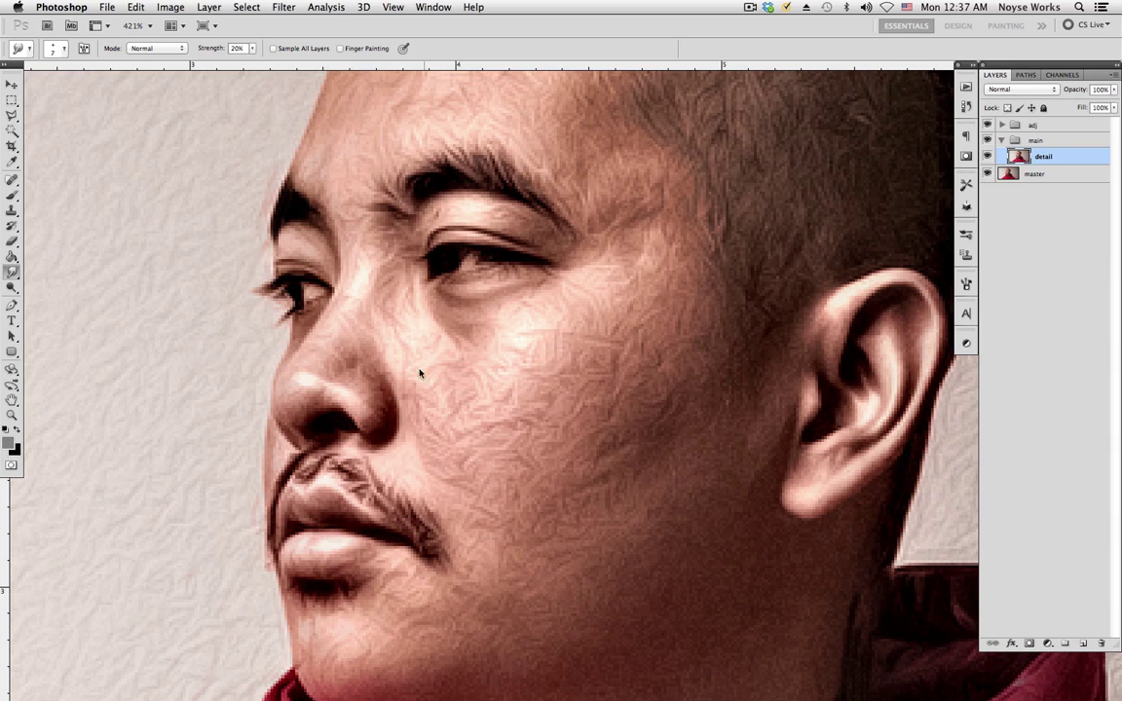
{"action": "left_click", "coordinate": [1054, 157]}
{"action": "key", "text": "bracketright"}
{"action": "key", "text": "bracketright"}
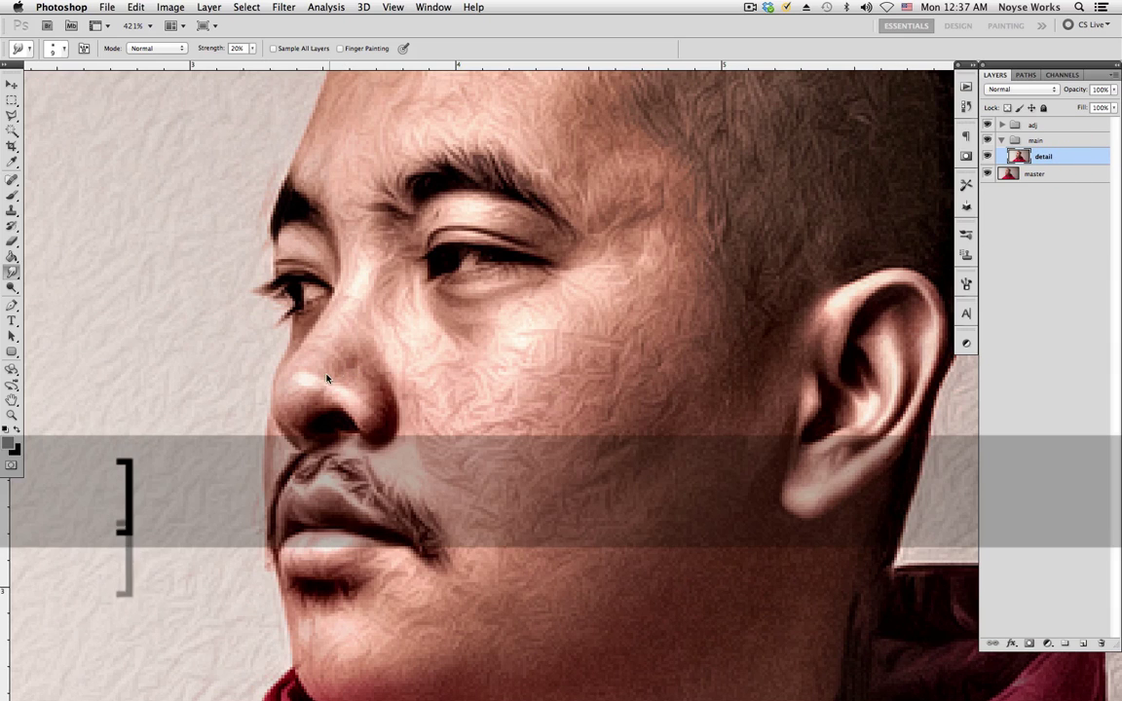
{"action": "left_click", "coordinate": [295, 400]}
{"action": "key", "text": "bracketright"}
{"action": "key", "text": "bracketright"}
{"action": "left_click", "coordinate": [318, 378]}
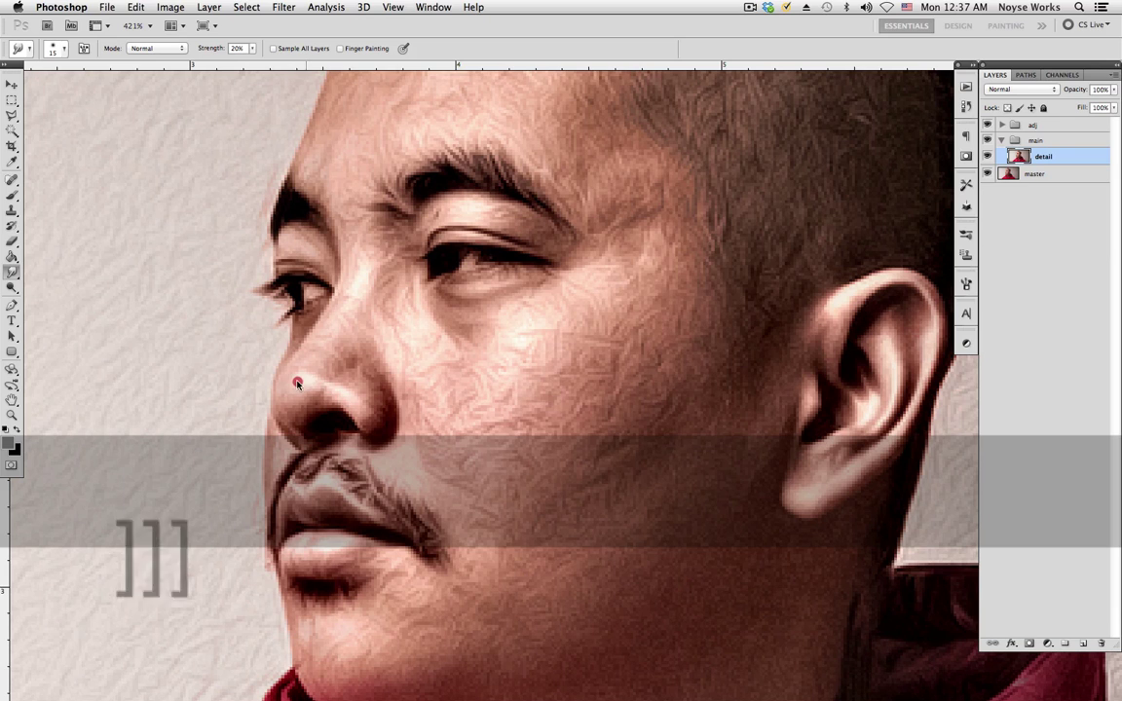
{"action": "left_click", "coordinate": [368, 299]}
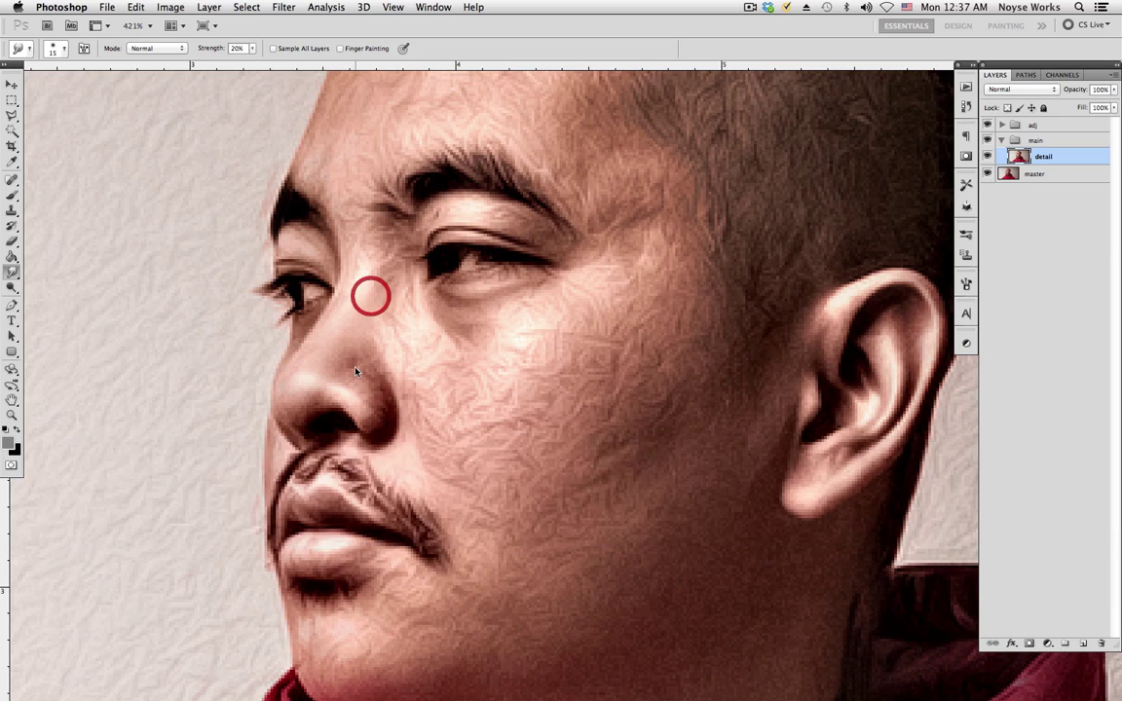
- Smudge the side and edges of the nose with 10 to 20 px brushes, and undo the stroke around the nostril
{"action": "key", "text": "bracketleft"}
{"action": "left_click", "coordinate": [371, 381]}
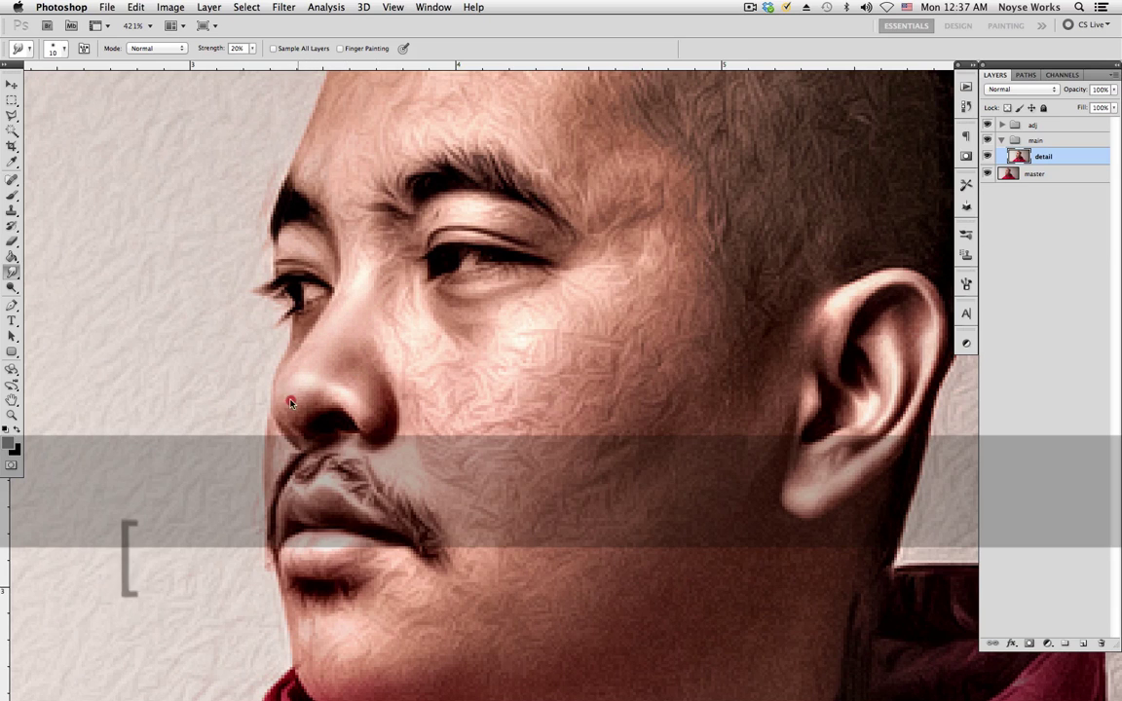
{"action": "key", "text": "bracketright"}
{"action": "left_click", "coordinate": [299, 392]}
{"action": "key", "text": "bracketright"}
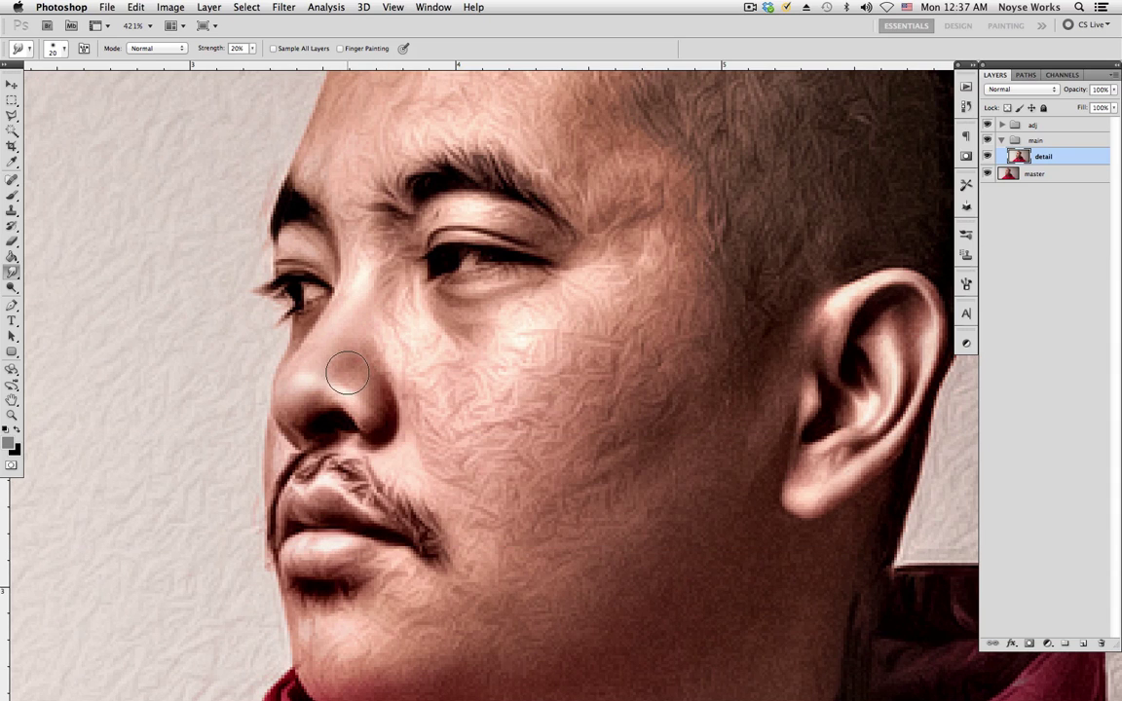
{"action": "key", "text": "bracketleft"}
{"action": "key", "text": "bracketleft"}
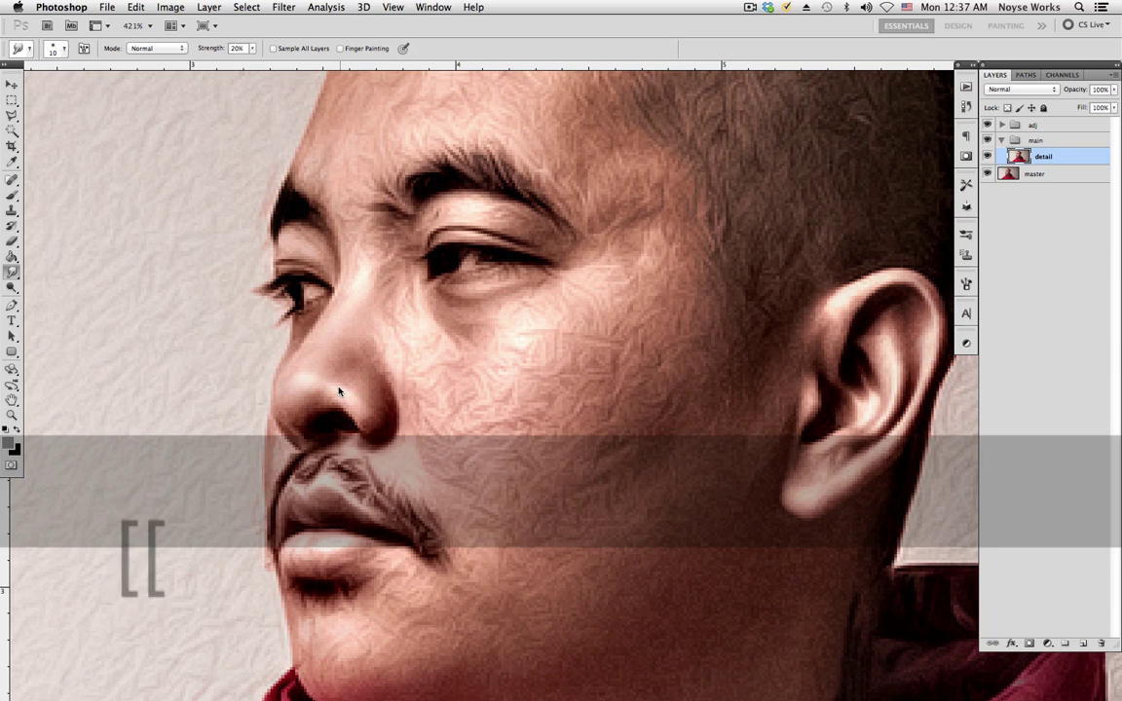
{"action": "key", "text": "bracketright"}
{"action": "key", "text": "bracketleft"}
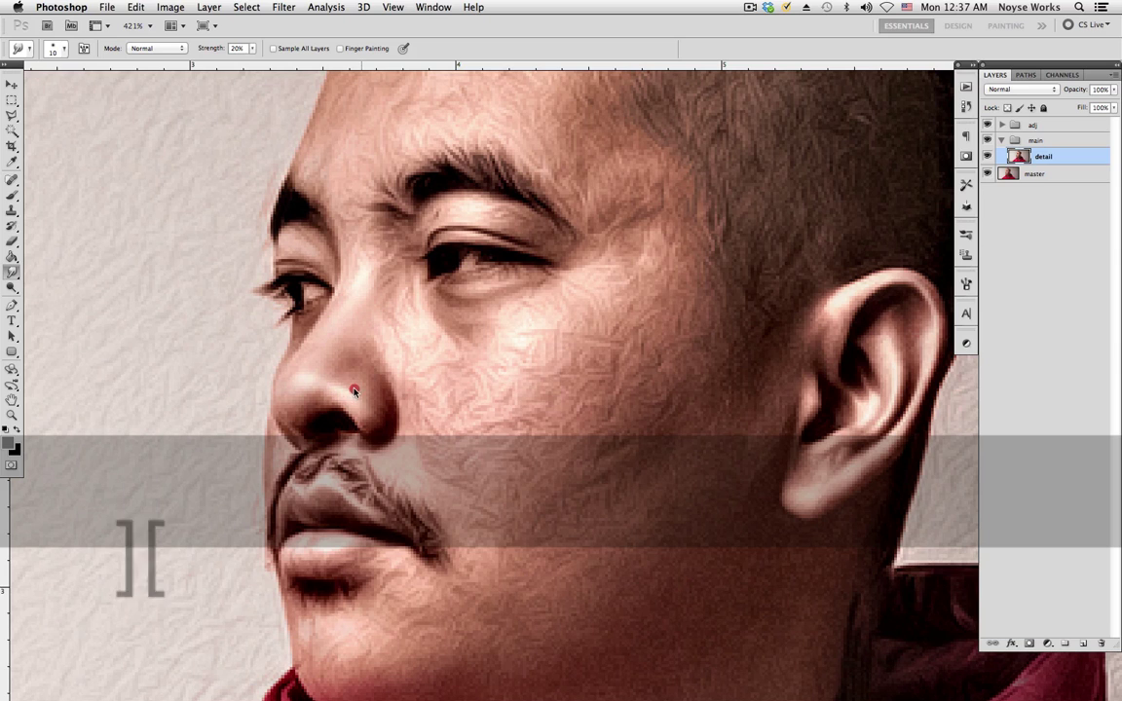
{"action": "left_click_drag", "start_coordinate": [326, 430], "coordinate": [385, 404]}
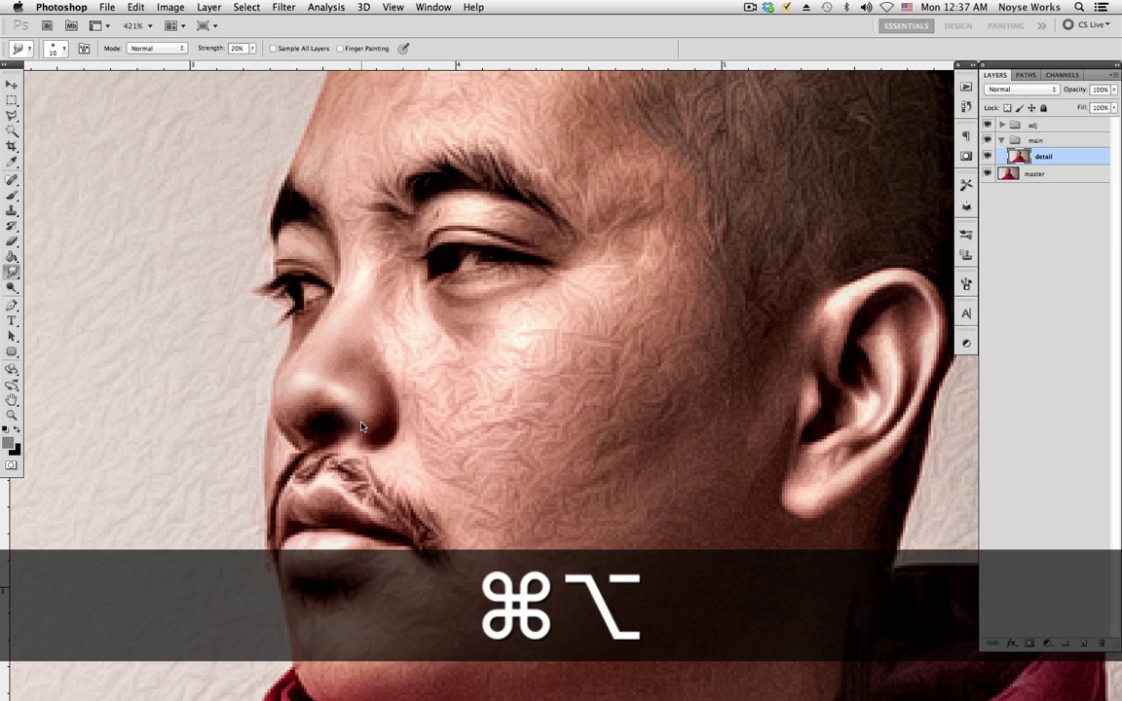
{"action": "key", "text": "super+alt+z"}
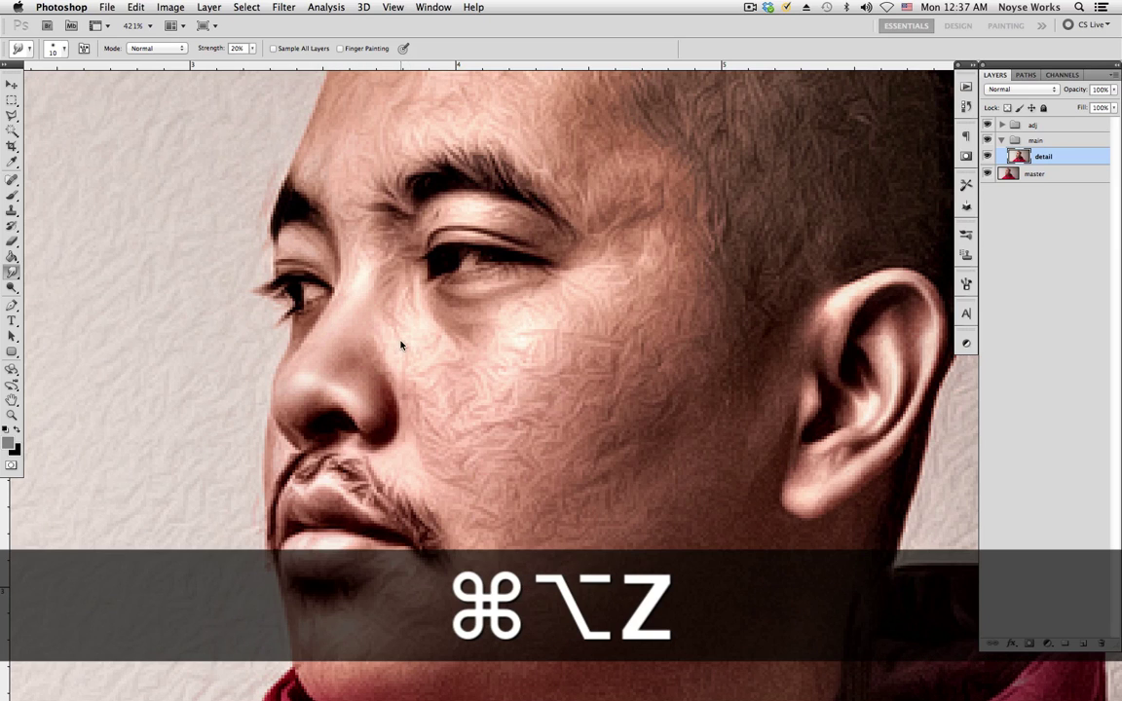
- Smudge the cheek texture smooth from beside the nose toward the ear and jaw, enlarging the brush to 25 and 35 px
{"action": "key", "text": "bracketright"}
{"action": "key", "text": "bracketright"}
{"action": "key", "text": "bracketright"}
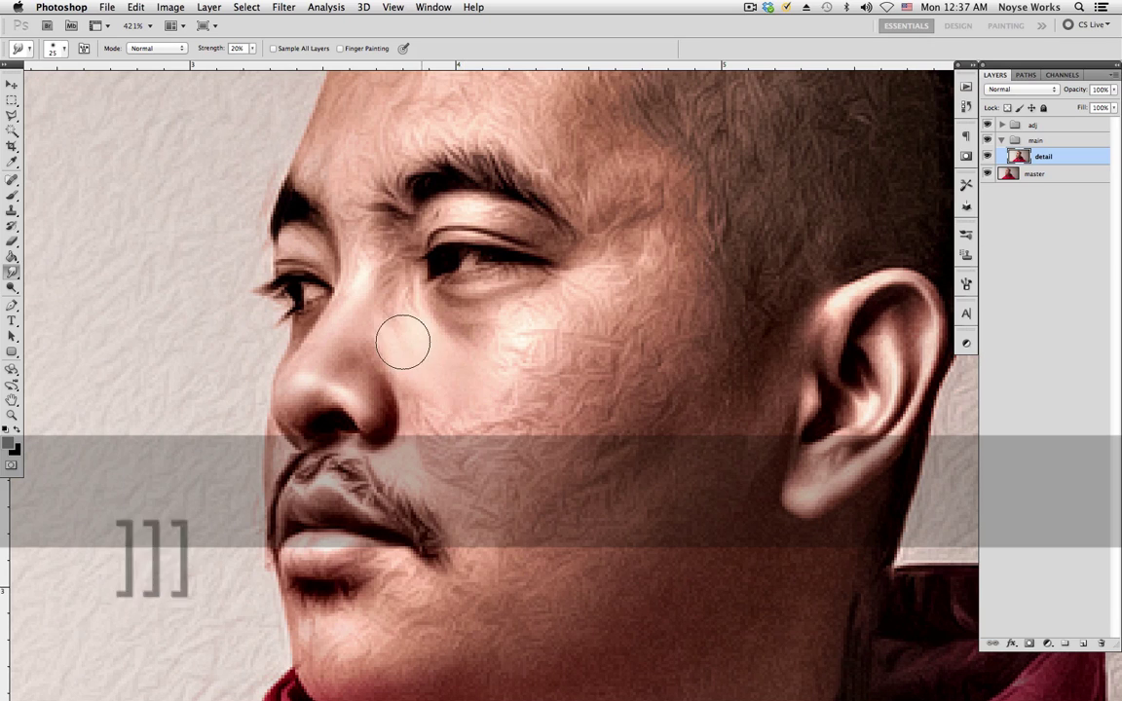
{"action": "key", "text": "bracketright"}
{"action": "key", "text": "bracketright"}
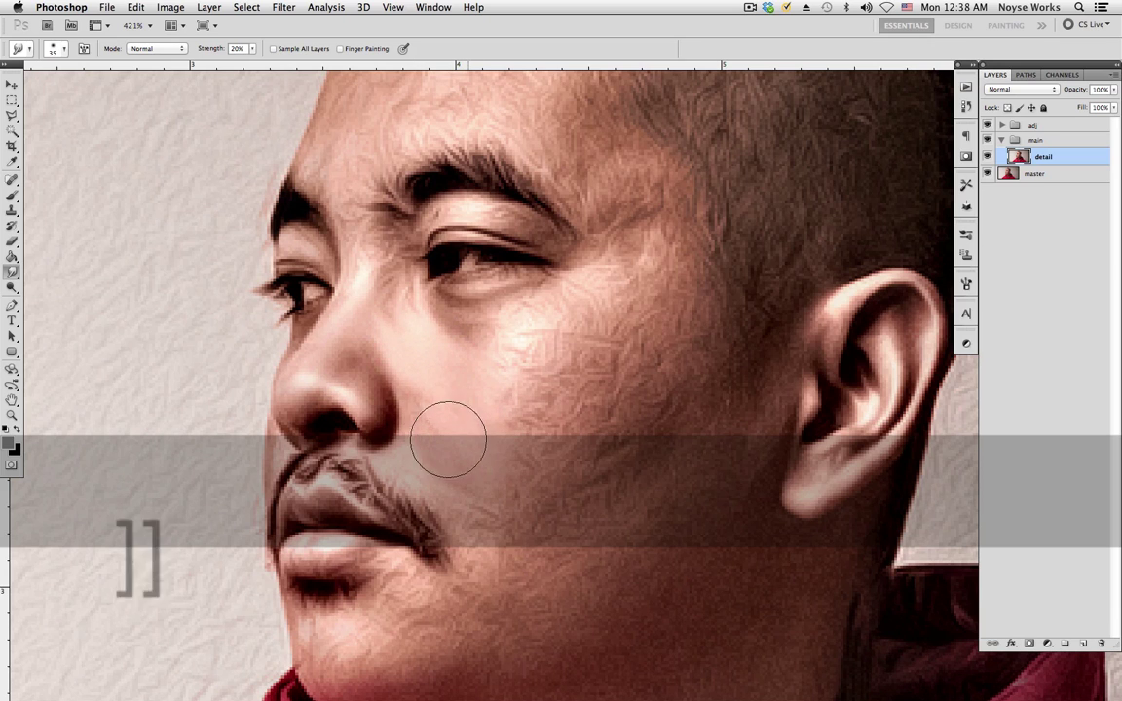
{"action": "mouse_move", "coordinate": [448, 441]}
{"action": "left_mouse_down"}
{"action": "mouse_move", "coordinate": [469, 407]}
{"action": "mouse_move", "coordinate": [586, 327]}
{"action": "mouse_move", "coordinate": [564, 335]}
{"action": "mouse_move", "coordinate": [623, 308]}
{"action": "mouse_move", "coordinate": [603, 396]}
{"action": "mouse_move", "coordinate": [553, 406]}
{"action": "mouse_move", "coordinate": [526, 487]}
{"action": "mouse_move", "coordinate": [531, 421]}
{"action": "left_mouse_up"}
{"action": "scroll", "coordinate": [601, 421], "scroll_direction": "down", "scroll_amount": 3}
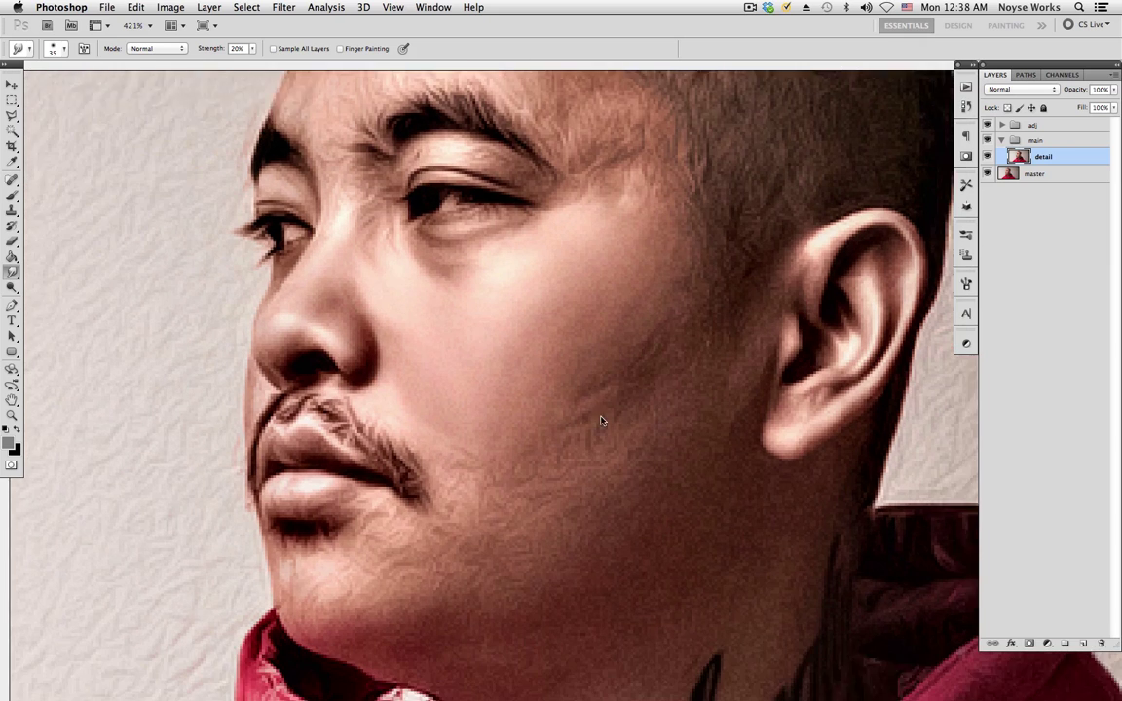
{"action": "scroll", "coordinate": [601, 420], "scroll_direction": "down", "scroll_amount": 2}
{"action": "left_click_drag", "start_coordinate": [567, 351], "coordinate": [574, 394]}
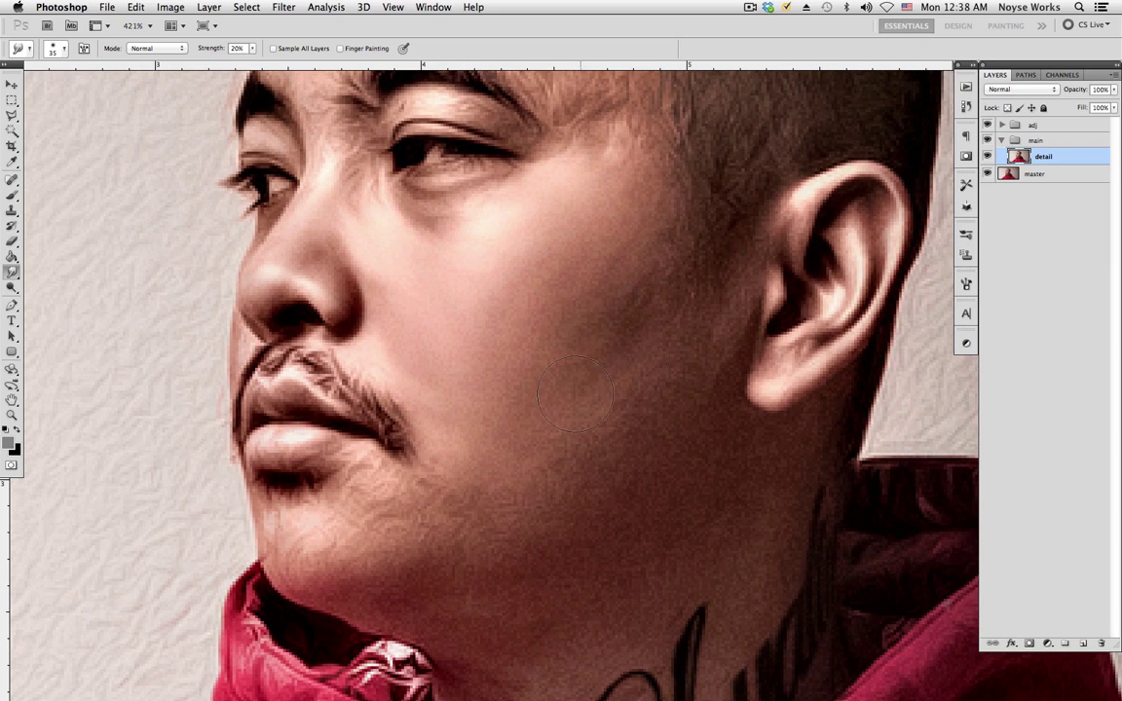
- Smudge the chin with a 25 px brush and blend the jawline and upper neck with a 20 px brush
{"action": "scroll", "coordinate": [531, 499], "scroll_direction": "down", "scroll_amount": 2}
{"action": "scroll", "coordinate": [516, 478], "scroll_direction": "left", "scroll_amount": 1}
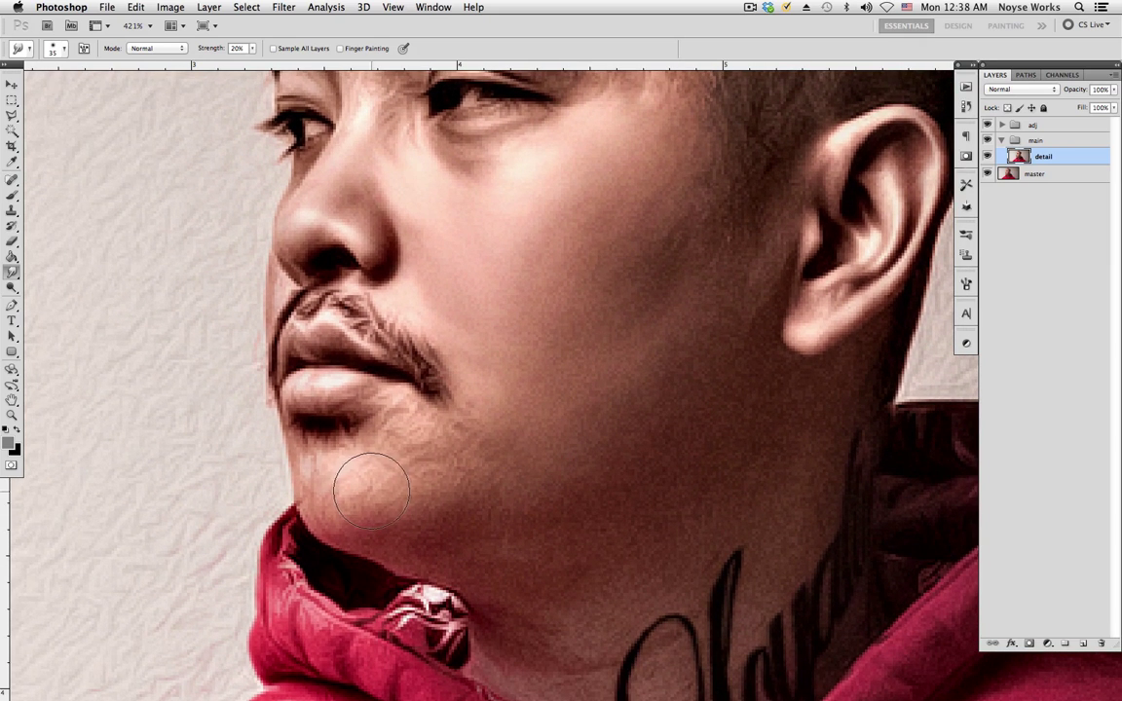
{"action": "key", "text": "bracketleft"}
{"action": "key", "text": "bracketleft"}
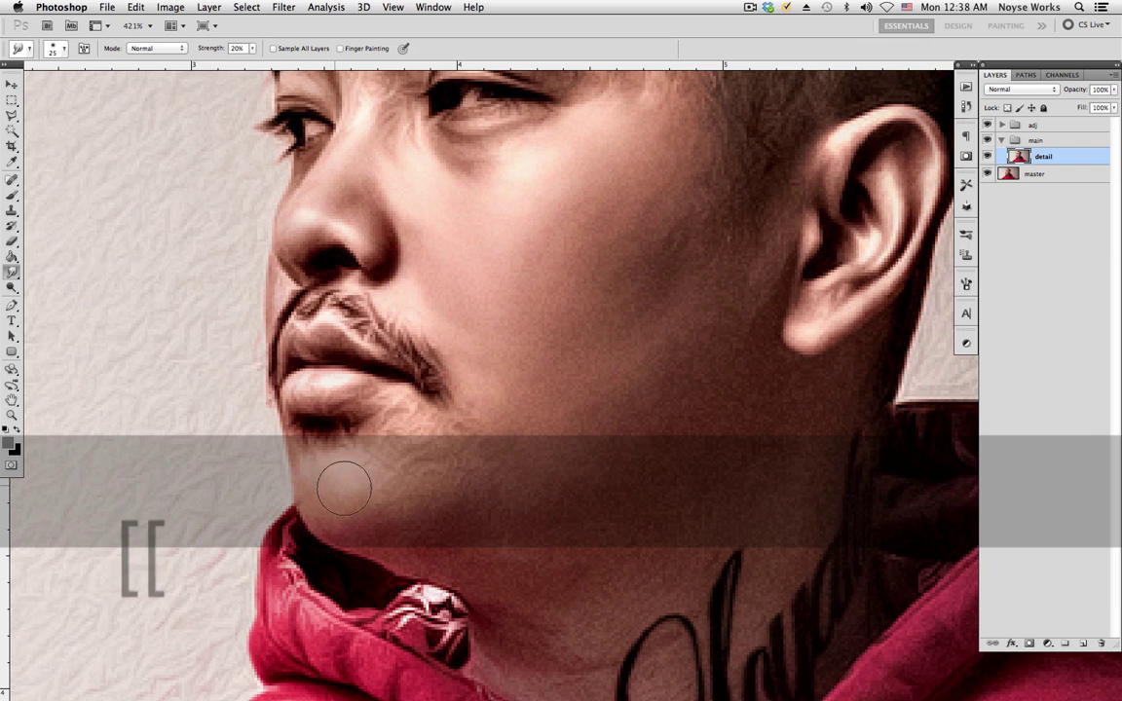
{"action": "mouse_move", "coordinate": [344, 488]}
{"action": "left_mouse_down"}
{"action": "mouse_move", "coordinate": [392, 477]}
{"action": "mouse_move", "coordinate": [408, 437]}
{"action": "mouse_move", "coordinate": [407, 461]}
{"action": "mouse_move", "coordinate": [475, 441]}
{"action": "left_mouse_up"}
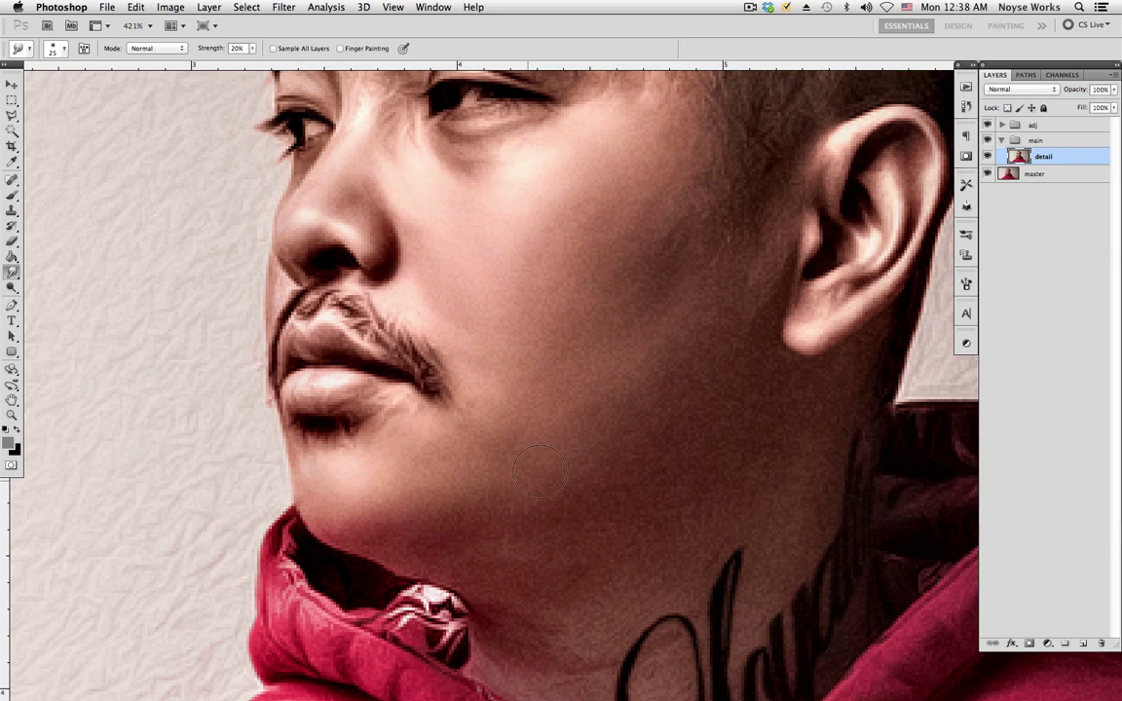
{"action": "key", "text": "bracketleft"}
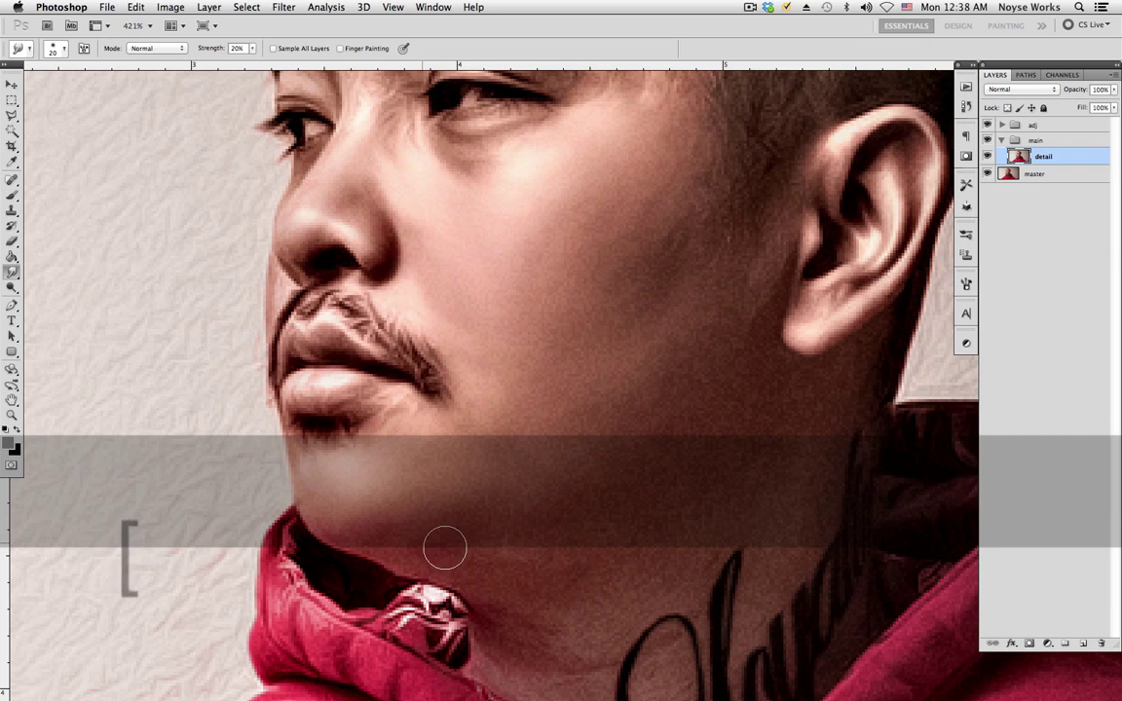
{"action": "left_click_drag", "start_coordinate": [627, 542], "coordinate": [491, 435]}
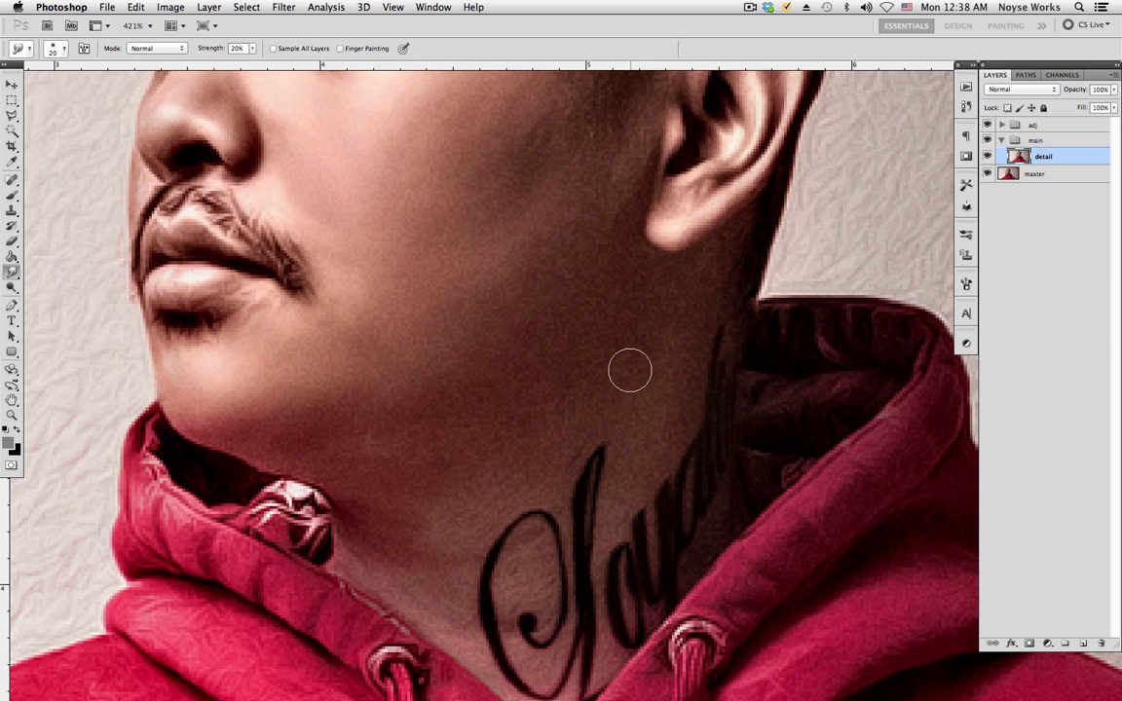
- Smudge the skin texture smooth across the forehead and down the temple beside the eyebrow with the 20 px brush
{"action": "scroll", "coordinate": [652, 394], "scroll_direction": "up", "scroll_amount": 5}
{"action": "scroll", "coordinate": [651, 394], "scroll_direction": "left", "scroll_amount": 5}
{"action": "scroll", "coordinate": [641, 400], "scroll_direction": "up", "scroll_amount": 4}
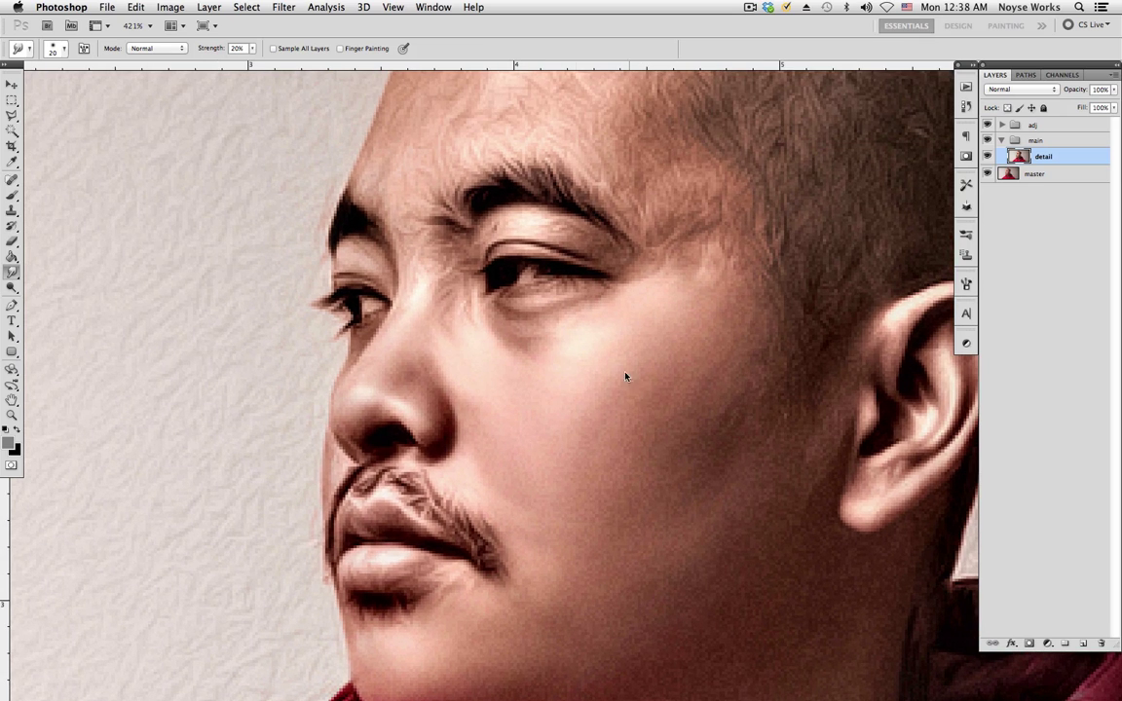
{"action": "scroll", "coordinate": [453, 292], "scroll_direction": "up", "scroll_amount": 3}
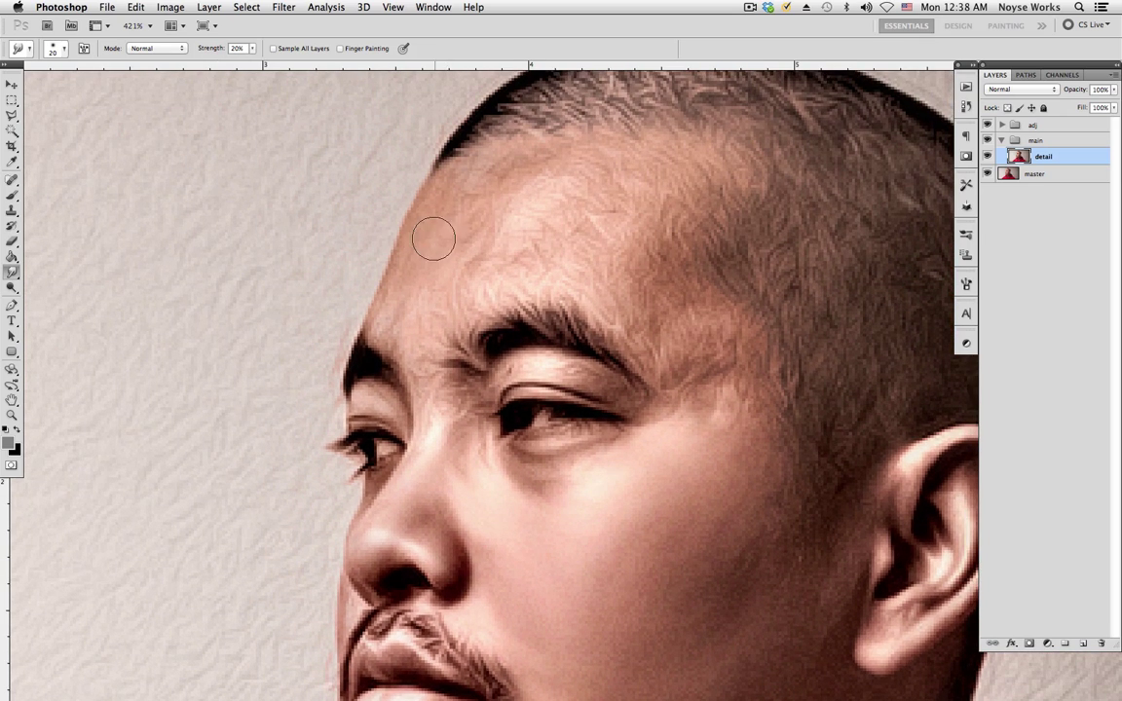
{"action": "mouse_move", "coordinate": [433, 239]}
{"action": "left_mouse_down"}
{"action": "mouse_move", "coordinate": [485, 185]}
{"action": "mouse_move", "coordinate": [633, 163]}
{"action": "mouse_move", "coordinate": [648, 179]}
{"action": "mouse_move", "coordinate": [619, 197]}
{"action": "mouse_move", "coordinate": [578, 263]}
{"action": "mouse_move", "coordinate": [477, 254]}
{"action": "mouse_move", "coordinate": [498, 227]}
{"action": "mouse_move", "coordinate": [488, 214]}
{"action": "mouse_move", "coordinate": [438, 263]}
{"action": "mouse_move", "coordinate": [554, 238]}
{"action": "mouse_move", "coordinate": [612, 205]}
{"action": "mouse_move", "coordinate": [630, 226]}
{"action": "mouse_move", "coordinate": [609, 299]}
{"action": "mouse_move", "coordinate": [619, 303]}
{"action": "mouse_move", "coordinate": [630, 278]}
{"action": "mouse_move", "coordinate": [649, 287]}
{"action": "mouse_move", "coordinate": [669, 205]}
{"action": "left_mouse_up"}
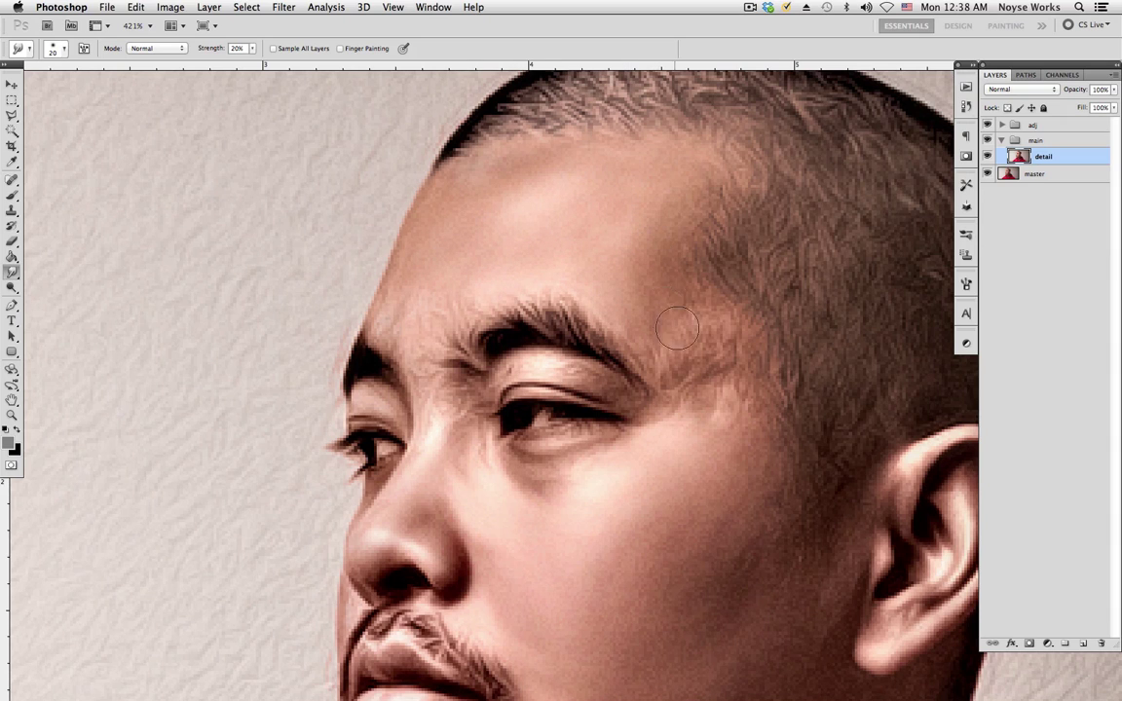
{"action": "left_click_drag", "start_coordinate": [677, 329], "coordinate": [656, 336]}
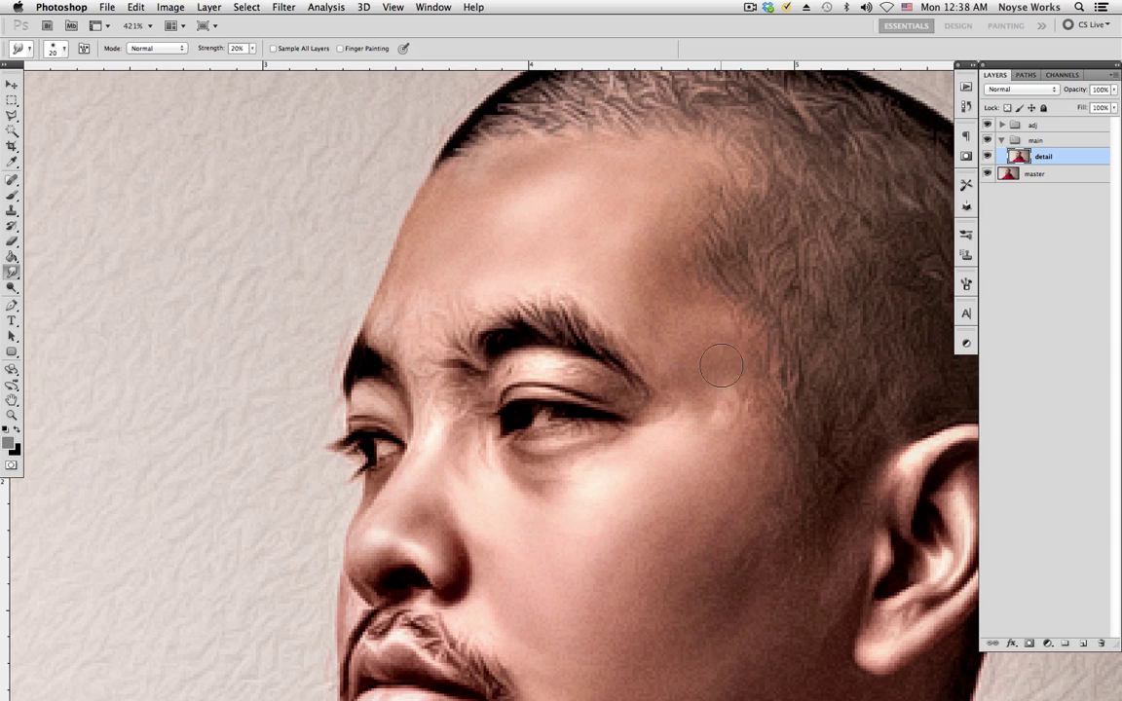
- Smudge the temple beside the eye with the 20 px brush, and blend the skin between the brows and on the upper eyelid at 10 px
{"action": "mouse_move", "coordinate": [721, 366]}
{"action": "left_mouse_down"}
{"action": "mouse_move", "coordinate": [683, 399]}
{"action": "mouse_move", "coordinate": [689, 383]}
{"action": "mouse_move", "coordinate": [720, 393]}
{"action": "mouse_move", "coordinate": [688, 441]}
{"action": "mouse_move", "coordinate": [661, 453]}
{"action": "mouse_move", "coordinate": [707, 400]}
{"action": "mouse_move", "coordinate": [650, 447]}
{"action": "left_mouse_up"}
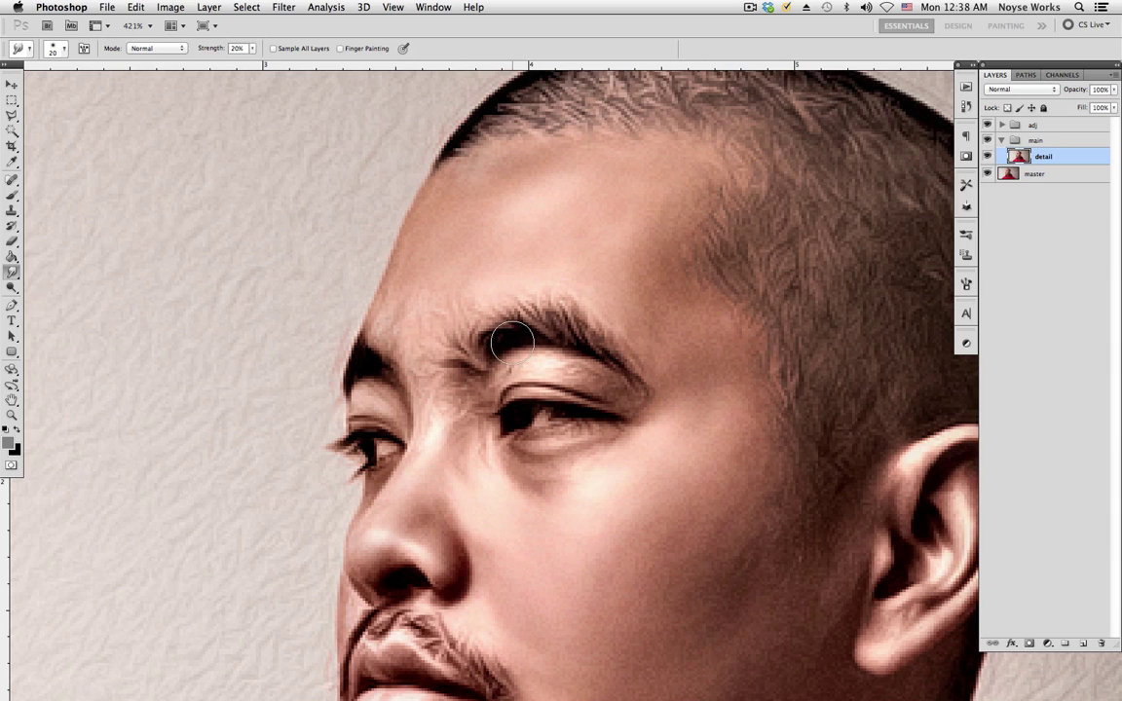
{"action": "key", "text": "bracketleft"}
{"action": "key", "text": "bracketleft"}
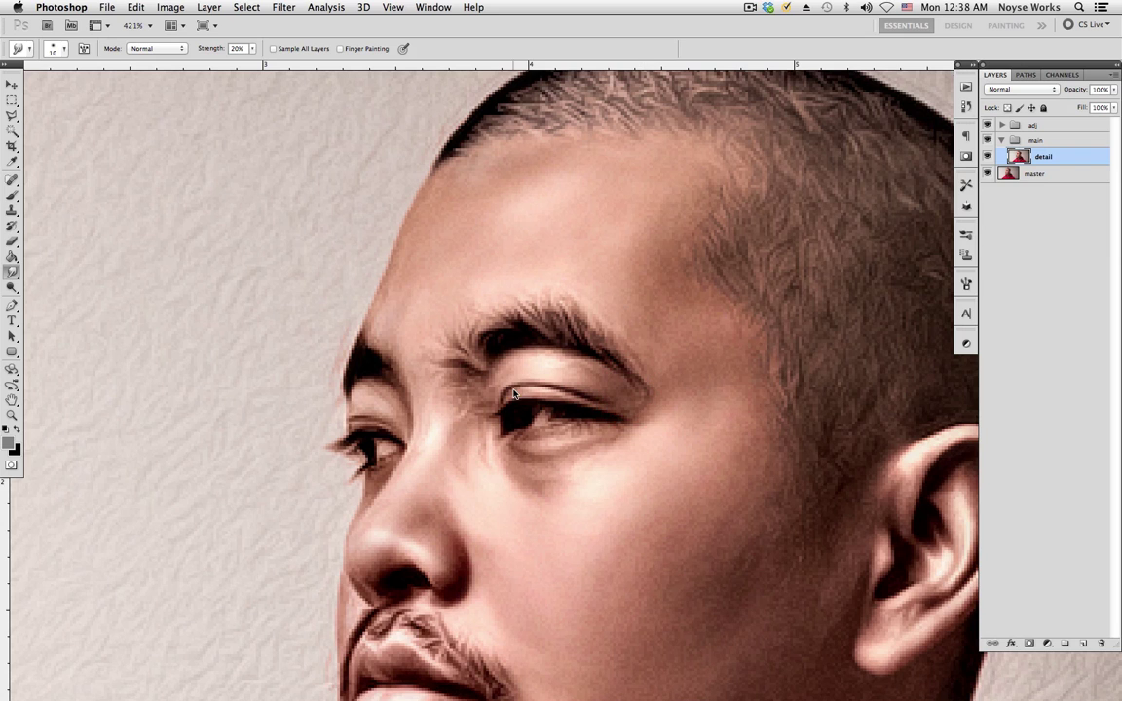
{"action": "scroll", "coordinate": [549, 466], "scroll_direction": "down", "scroll_amount": 5}
{"action": "scroll", "coordinate": [549, 466], "scroll_direction": "right", "scroll_amount": 2}
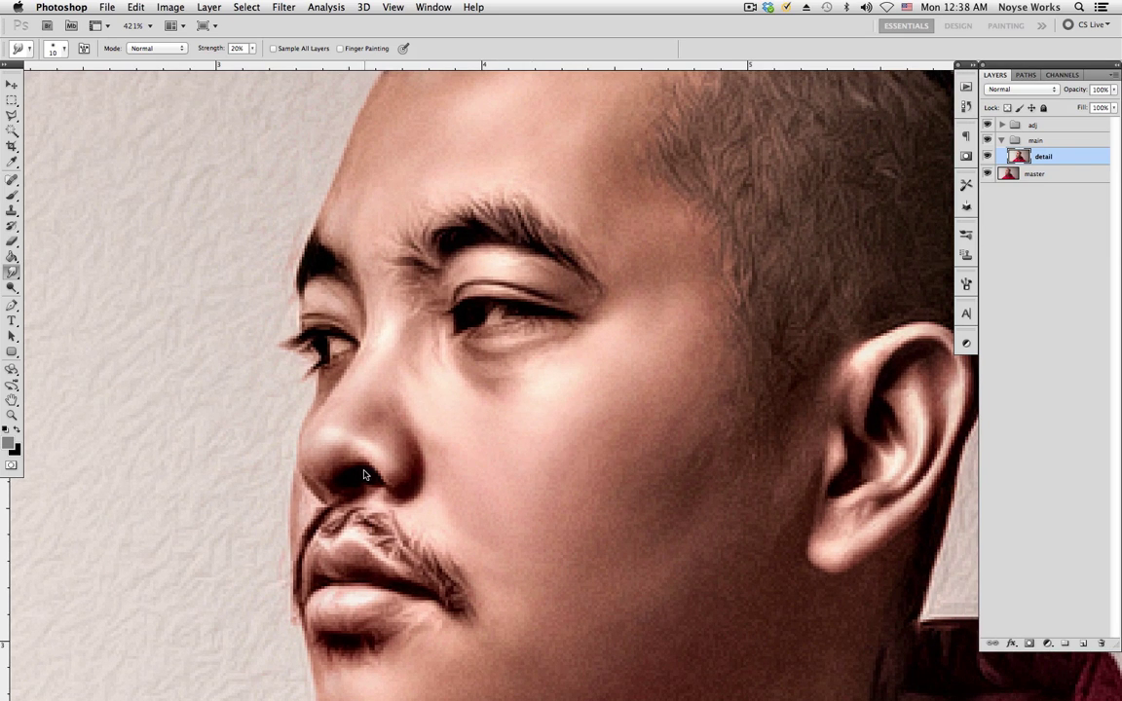
{"action": "scroll", "coordinate": [521, 489], "scroll_direction": "down", "scroll_amount": 3}
{"action": "scroll", "coordinate": [521, 489], "scroll_direction": "right", "scroll_amount": 3}
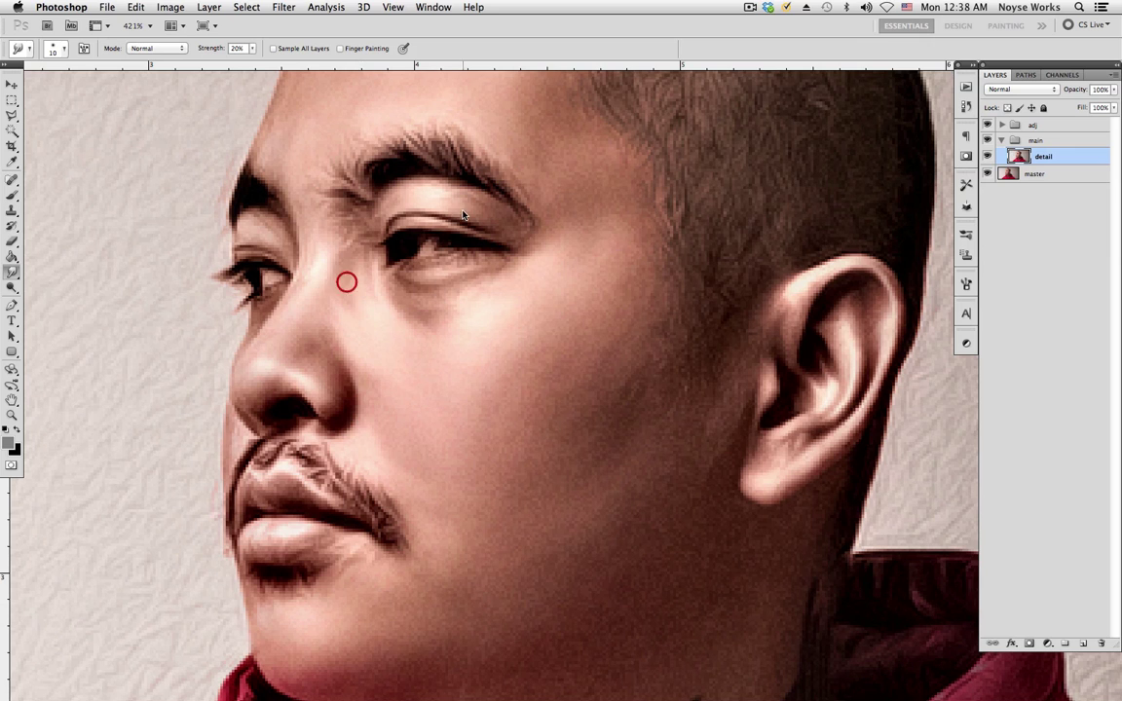
{"action": "scroll", "coordinate": [401, 362], "scroll_direction": "down", "scroll_amount": 5}
{"action": "scroll", "coordinate": [402, 361], "scroll_direction": "right", "scroll_amount": 2}
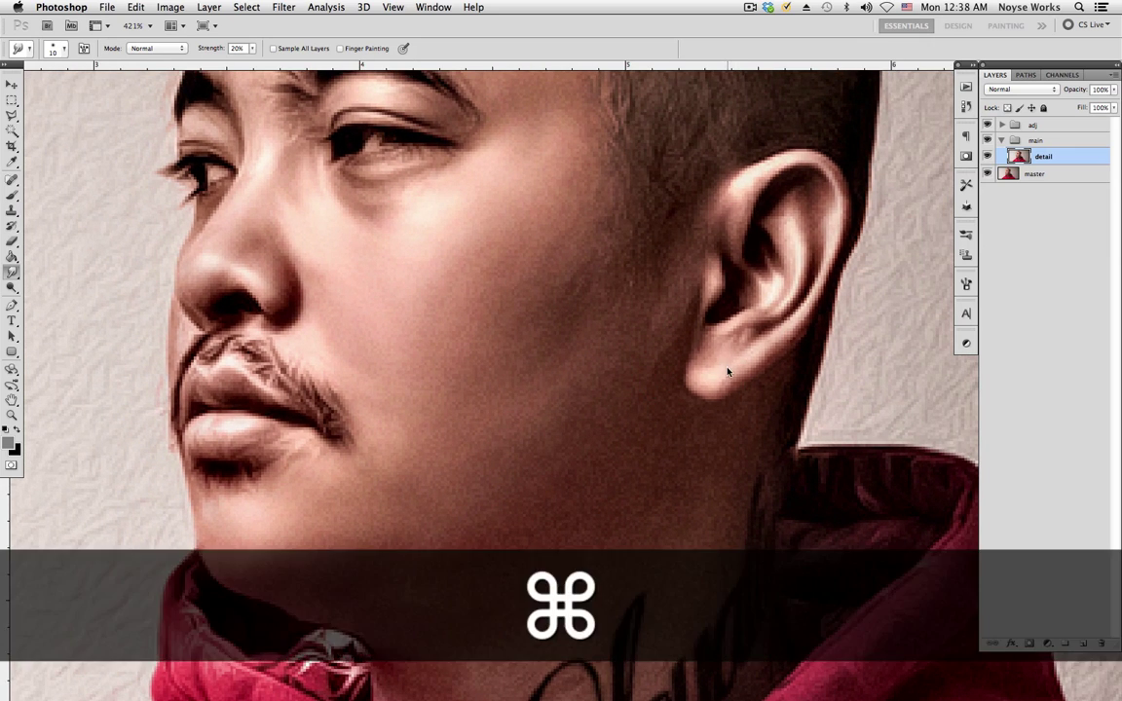
- View the whole portrait at 100% and save the document
{"action": "key", "text": "cmd+1"}
{"action": "key", "text": "v"}
{"action": "left_click", "coordinate": [705, 421]}
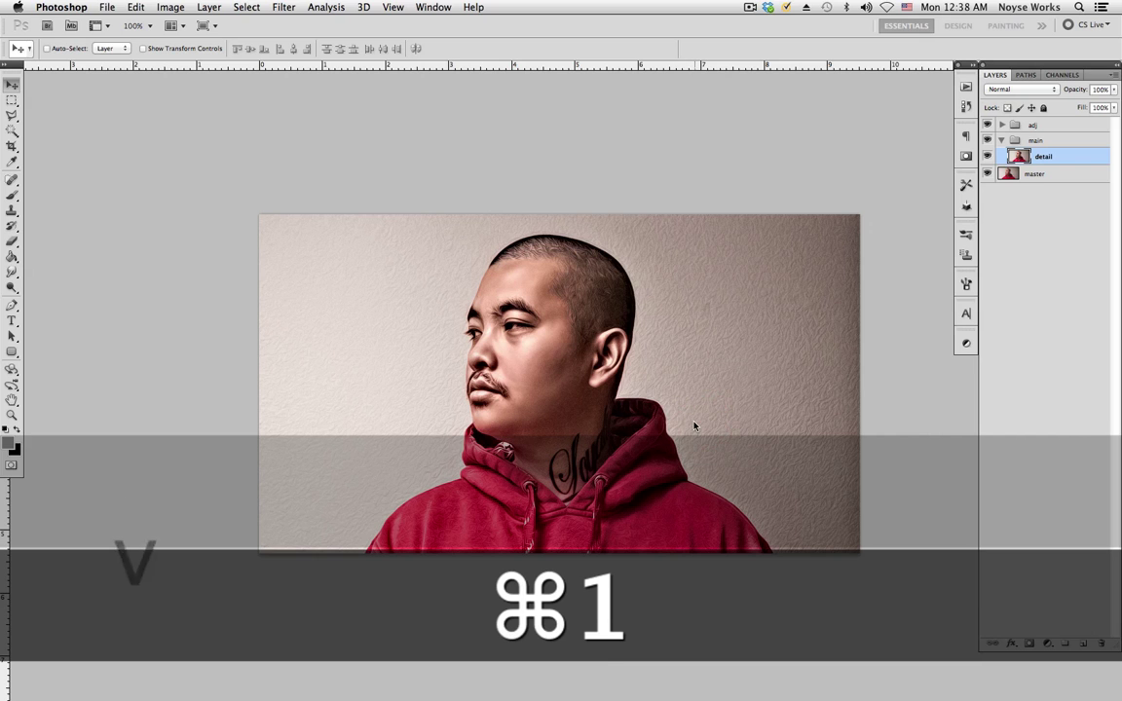
{"action": "key", "text": "cmd+s"}
{"action": "key", "text": "v"}
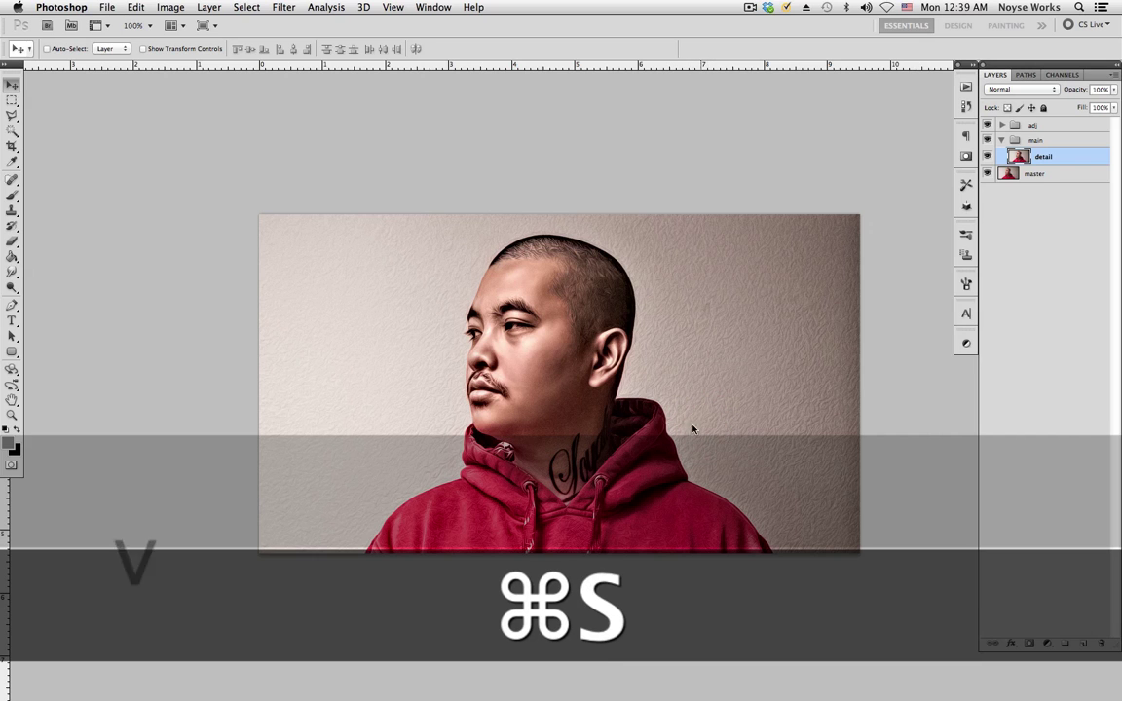
- Smudge the fabric texture smooth across the hoodie's shoulder on the image's left side with a 25 px brush at 20% strength
{"action": "key", "text": "super+equal"}
{"action": "key", "text": "super+equal"}
{"action": "key", "text": "super+equal"}
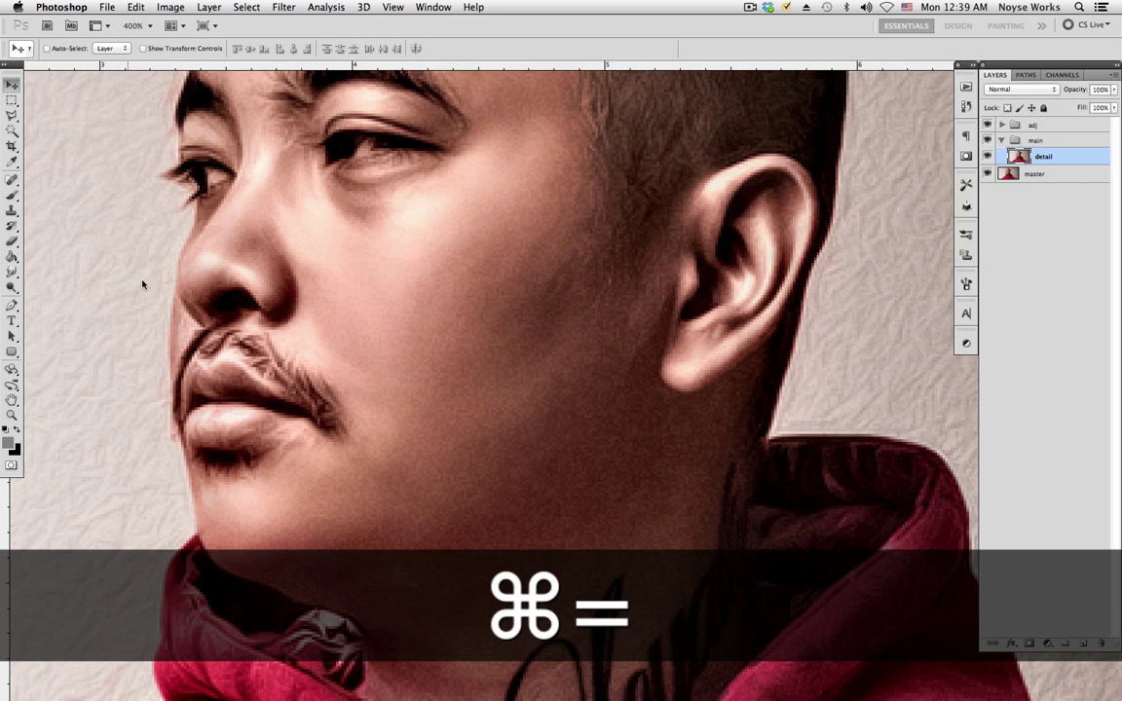
{"action": "left_click", "coordinate": [11, 274]}
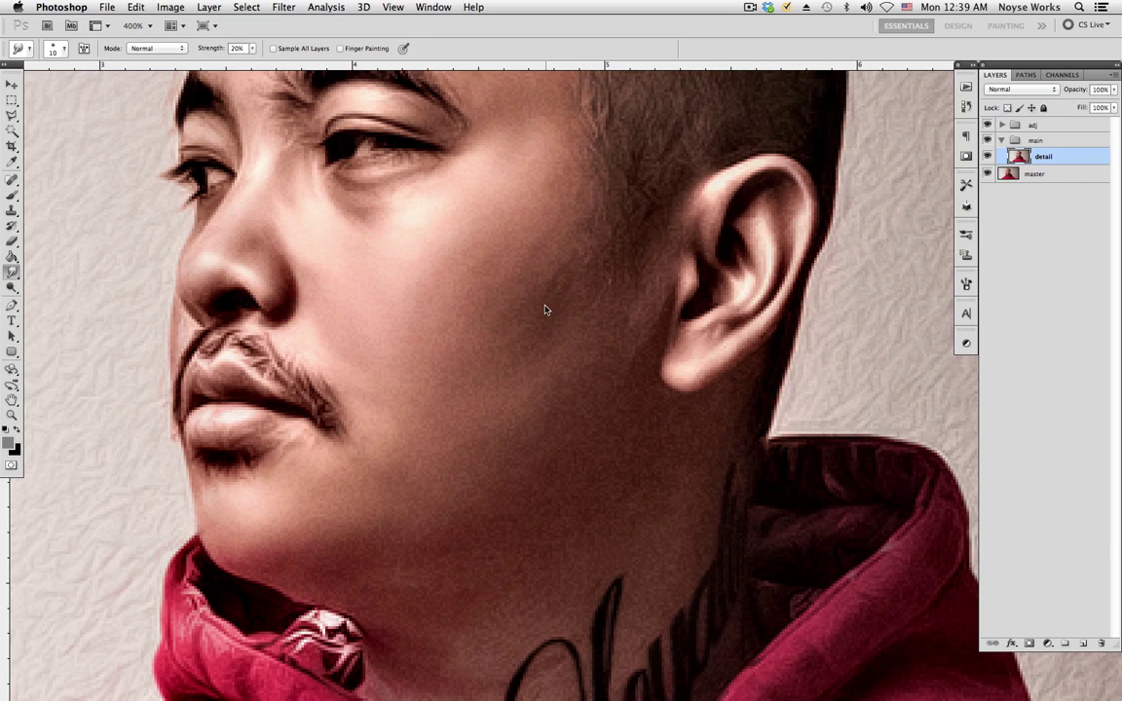
{"action": "key", "text": "bracketright"}
{"action": "key", "text": "bracketright"}
{"action": "key", "text": "bracketright"}
{"action": "key", "text": "bracketright"}
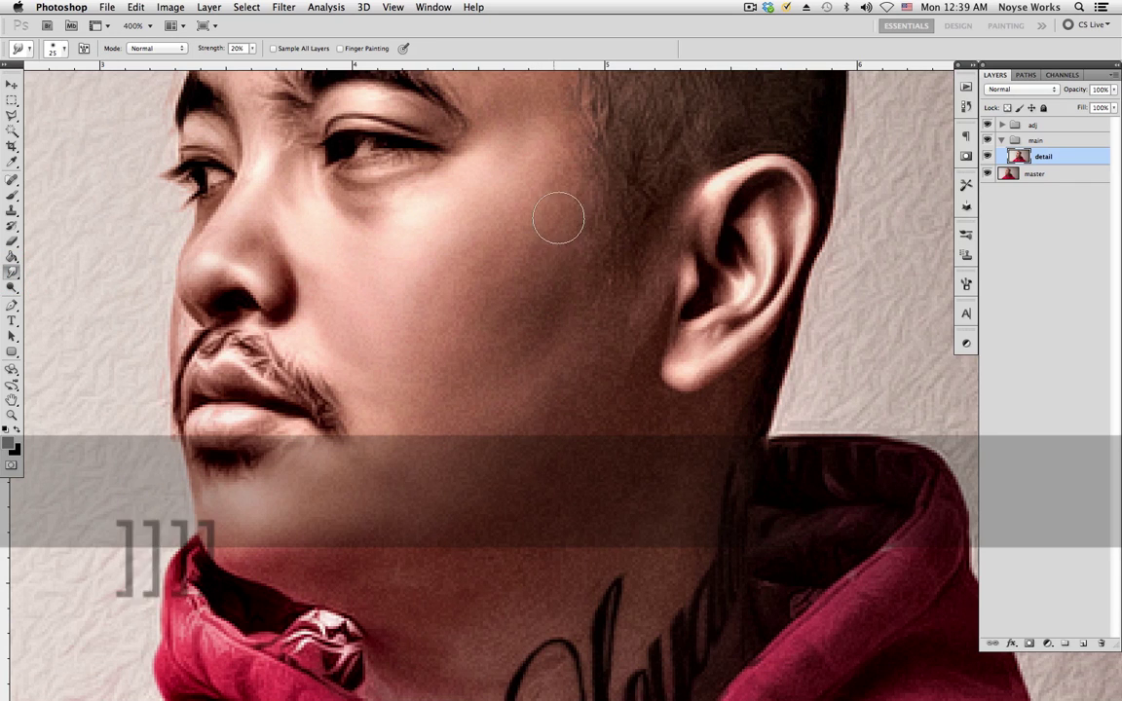
{"action": "scroll", "coordinate": [509, 271], "scroll_direction": "up", "scroll_amount": 6}
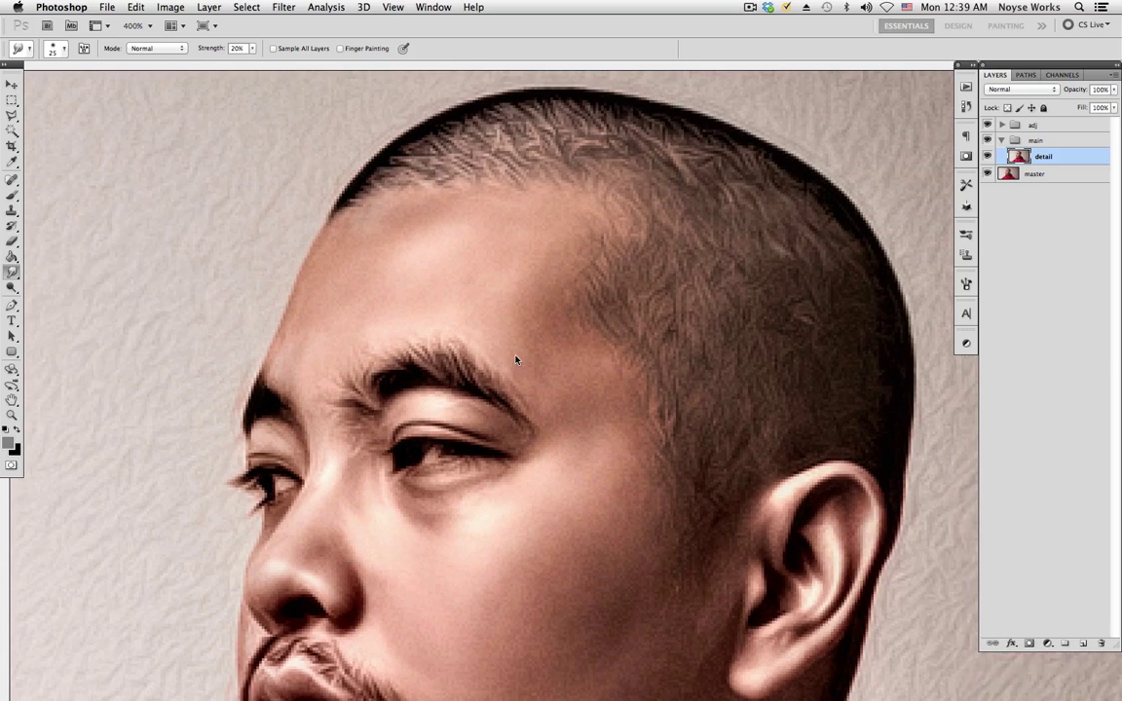
{"action": "scroll", "coordinate": [516, 360], "scroll_direction": "up", "scroll_amount": 1}
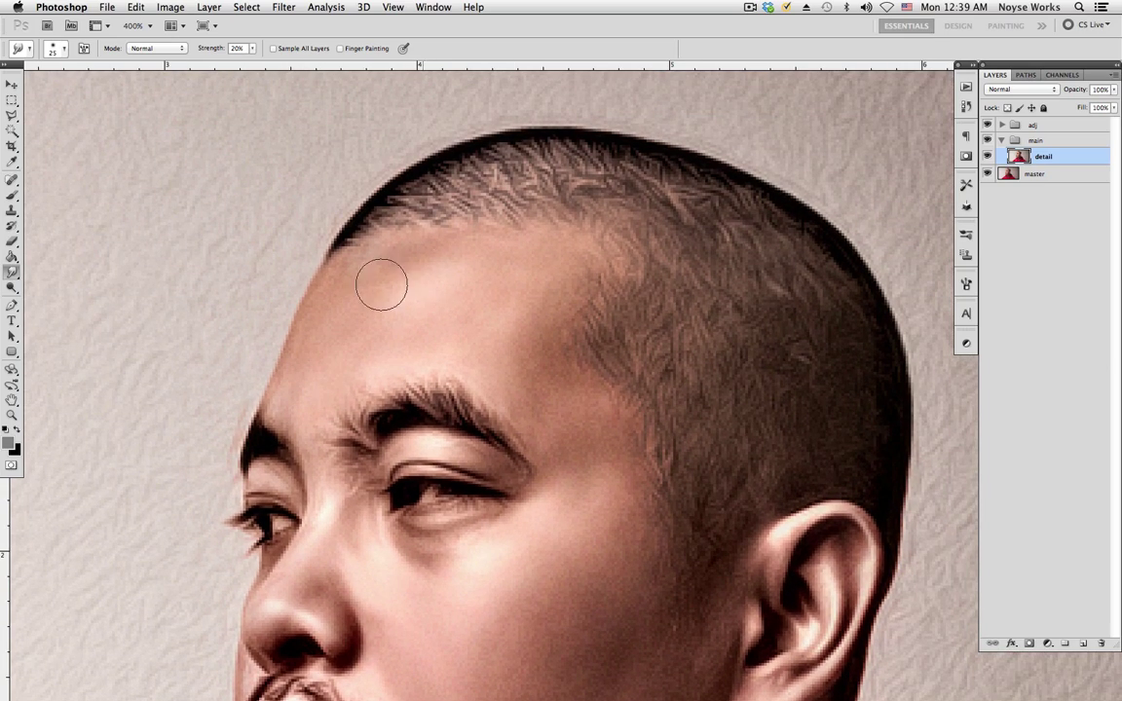
{"action": "scroll", "coordinate": [546, 331], "scroll_direction": "down", "scroll_amount": 18}
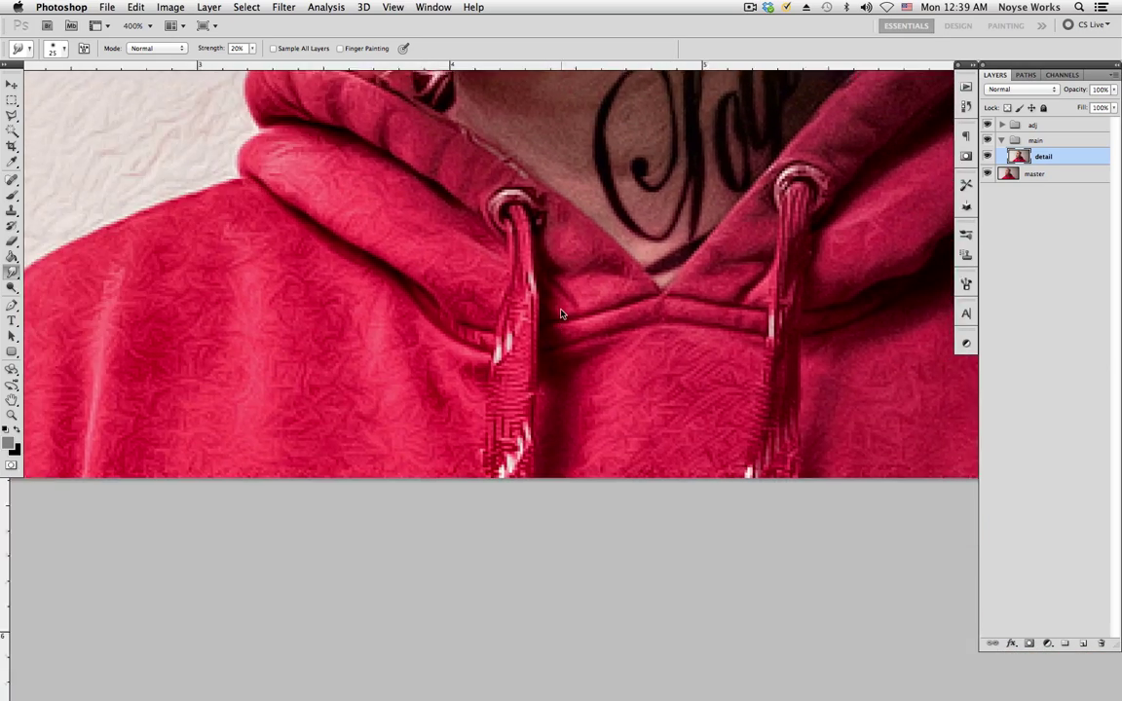
{"action": "scroll", "coordinate": [563, 317], "scroll_direction": "left", "scroll_amount": 6}
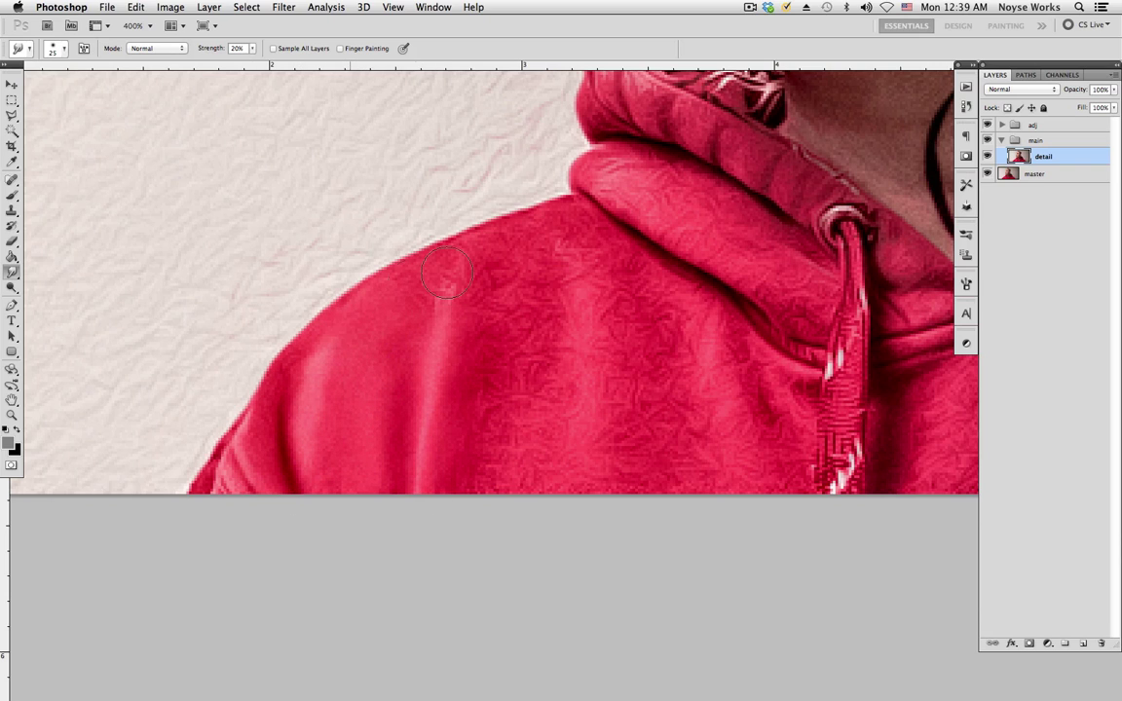
{"action": "mouse_move", "coordinate": [480, 288]}
{"action": "left_mouse_down"}
{"action": "mouse_move", "coordinate": [527, 257]}
{"action": "mouse_move", "coordinate": [545, 265]}
{"action": "mouse_move", "coordinate": [561, 227]}
{"action": "mouse_move", "coordinate": [522, 462]}
{"action": "mouse_move", "coordinate": [496, 385]}
{"action": "mouse_move", "coordinate": [503, 357]}
{"action": "mouse_move", "coordinate": [490, 369]}
{"action": "mouse_move", "coordinate": [597, 414]}
{"action": "mouse_move", "coordinate": [585, 397]}
{"action": "mouse_move", "coordinate": [558, 420]}
{"action": "mouse_move", "coordinate": [606, 434]}
{"action": "mouse_move", "coordinate": [613, 322]}
{"action": "mouse_move", "coordinate": [619, 304]}
{"action": "mouse_move", "coordinate": [637, 313]}
{"action": "mouse_move", "coordinate": [642, 294]}
{"action": "mouse_move", "coordinate": [709, 398]}
{"action": "mouse_move", "coordinate": [653, 400]}
{"action": "left_mouse_up"}
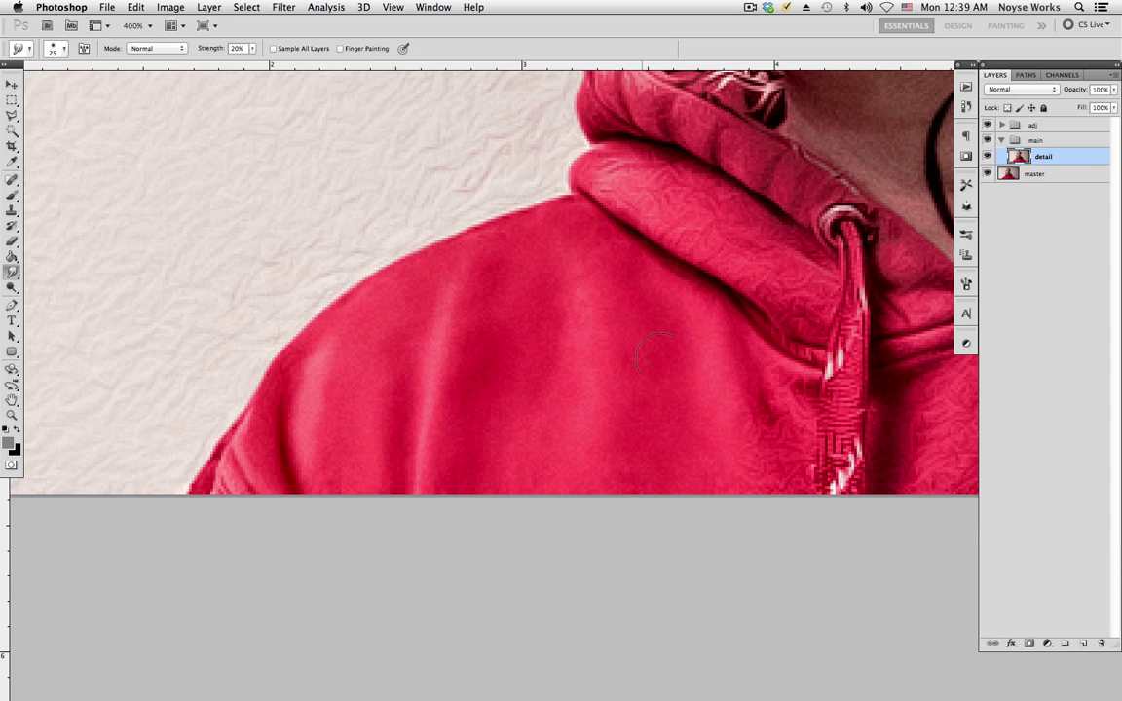
- Smudge the fabric beside the left drawstring and along the left hood folds with a 15 px brush
{"action": "key", "text": "bracketleft"}
{"action": "key", "text": "bracketleft"}
{"action": "key", "text": "super+Tab"}
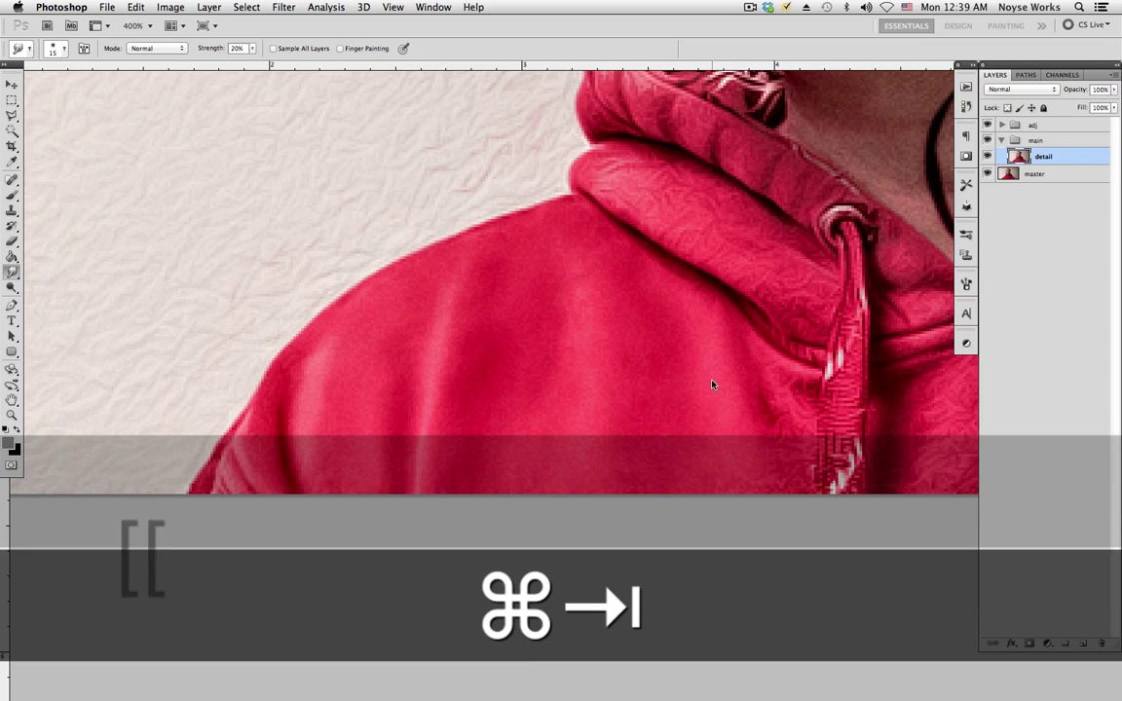
{"action": "key", "text": "super+Tab"}
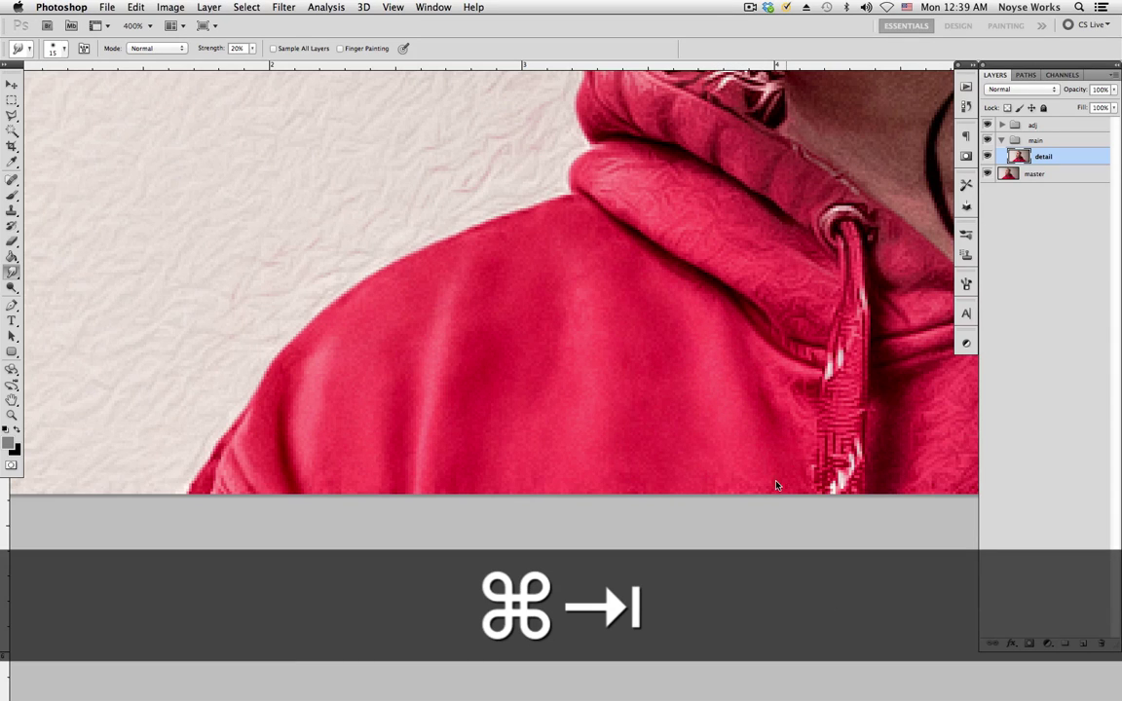
{"action": "key", "text": "f"}
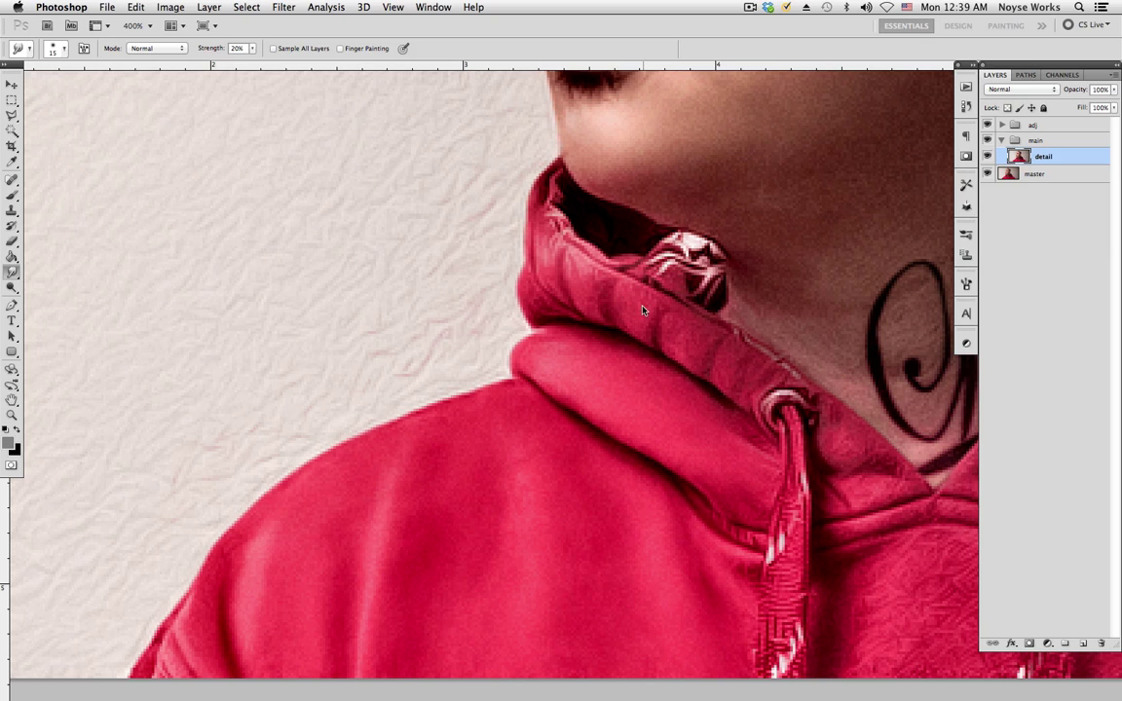
- Smudge the chest fabric between the drawstrings with a 25 px brush and refine the area near the neckline seam at 9 px
{"action": "scroll", "coordinate": [669, 365], "scroll_direction": "down", "scroll_amount": 3}
{"action": "scroll", "coordinate": [670, 365], "scroll_direction": "right", "scroll_amount": 4}
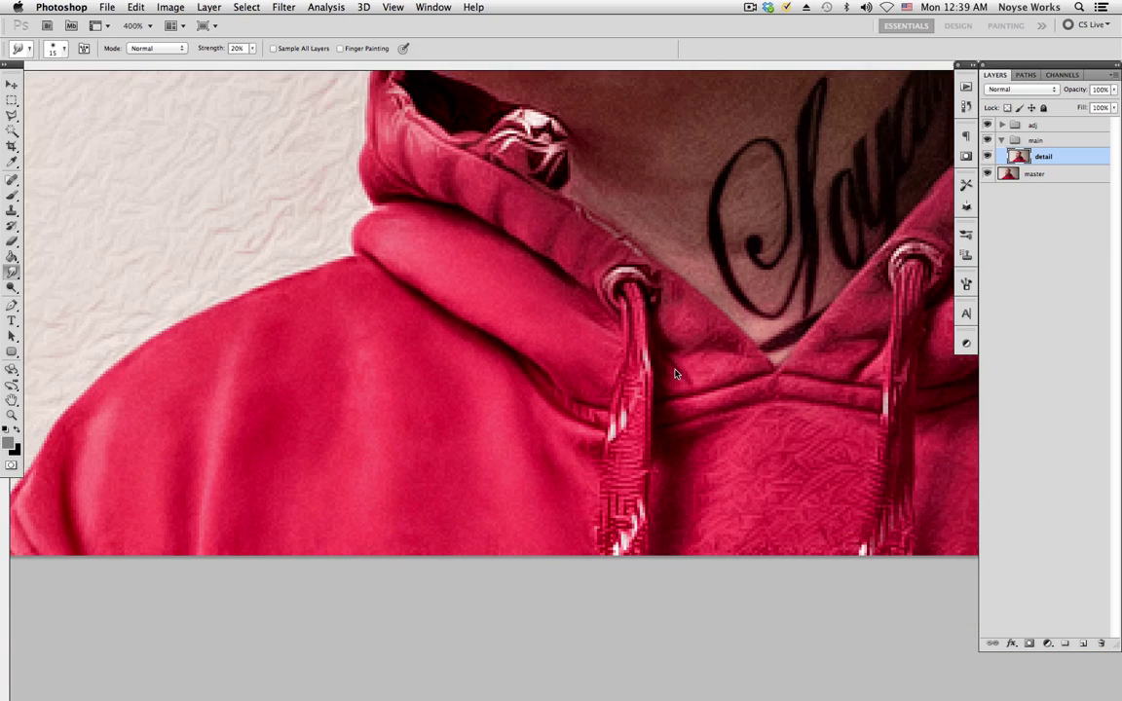
{"action": "scroll", "coordinate": [675, 374], "scroll_direction": "down", "scroll_amount": 1}
{"action": "scroll", "coordinate": [624, 361], "scroll_direction": "right", "scroll_amount": 1}
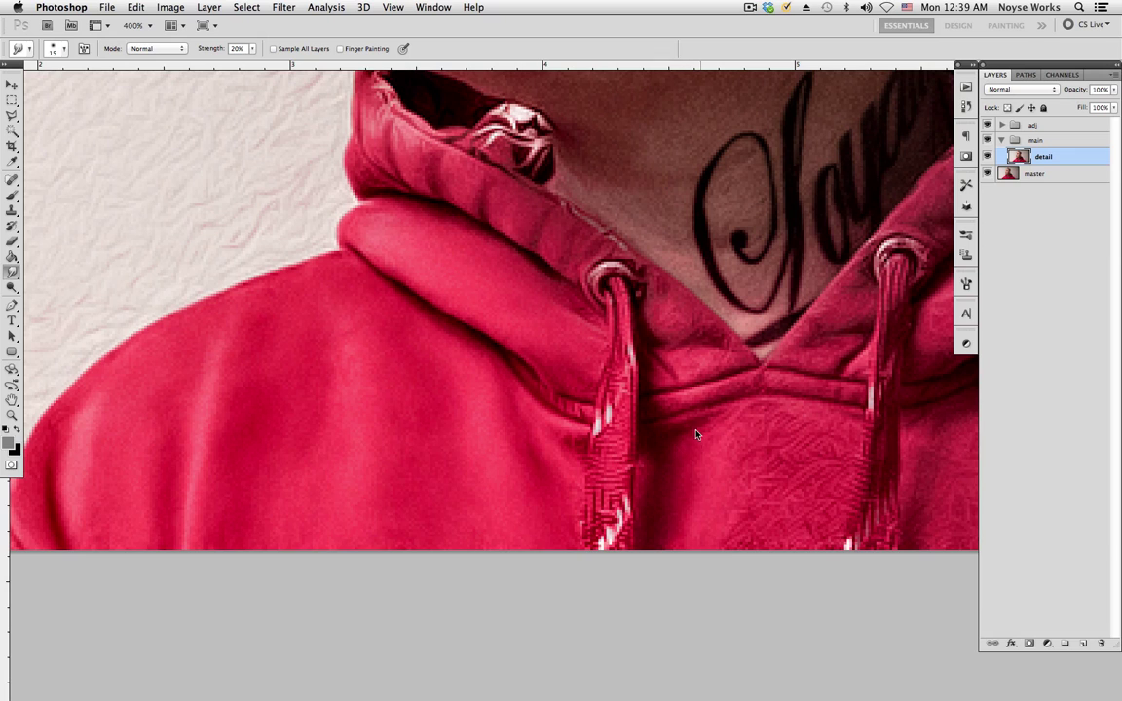
{"action": "key", "text": "bracketright"}
{"action": "key", "text": "bracketright"}
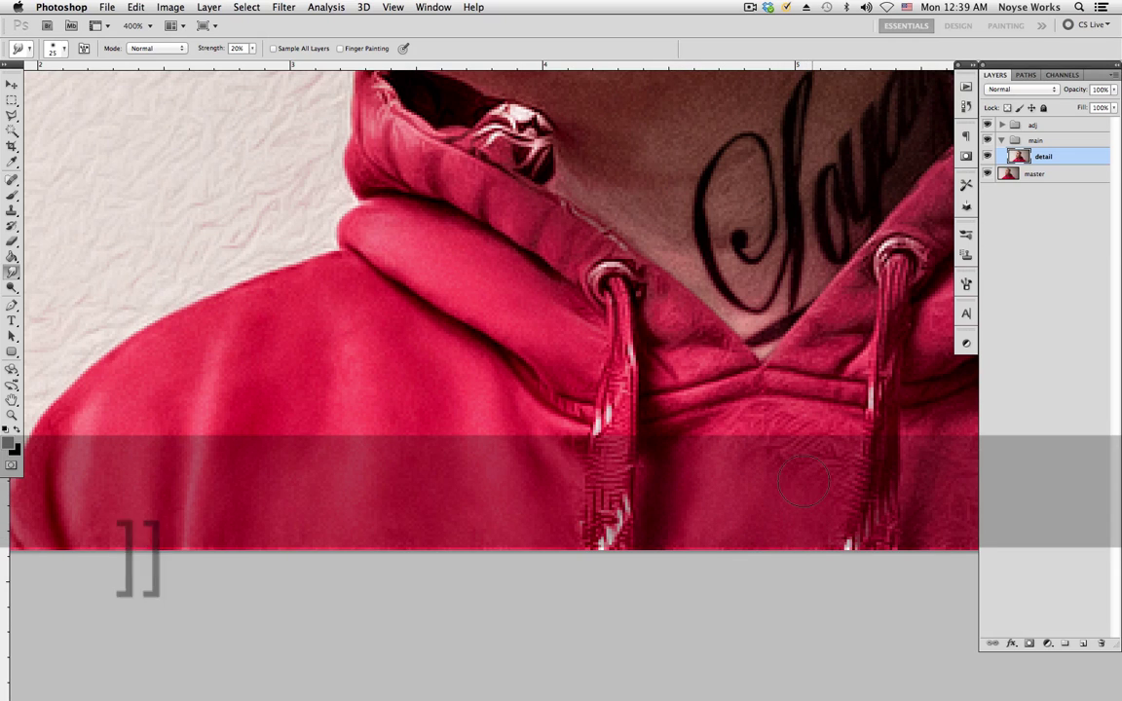
{"action": "key", "text": "bracketleft"}
{"action": "key", "text": "bracketleft"}
{"action": "key", "text": "bracketleft"}
{"action": "key", "text": "bracketleft"}
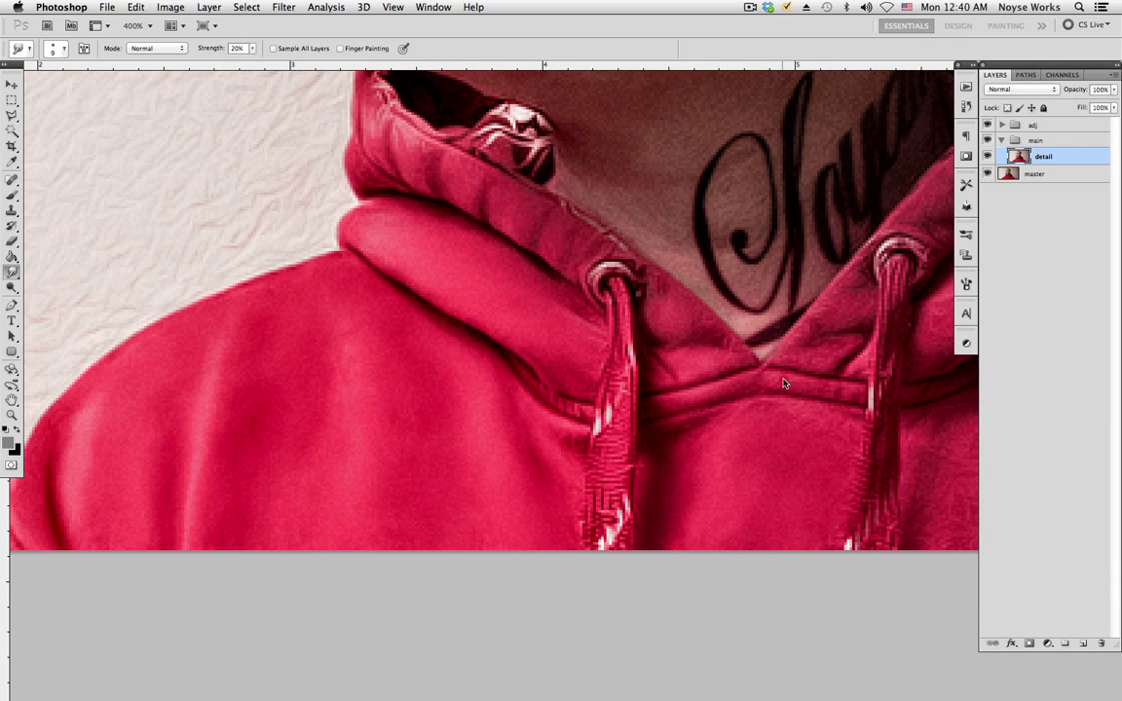
- Smudge the chest and shoulder fabric smooth from the right drawstring to the sleeve, enlarging the brush to 20 and 30 px
{"action": "scroll", "coordinate": [741, 366], "scroll_direction": "right", "scroll_amount": 10}
{"action": "scroll", "coordinate": [741, 366], "scroll_direction": "down", "scroll_amount": 2}
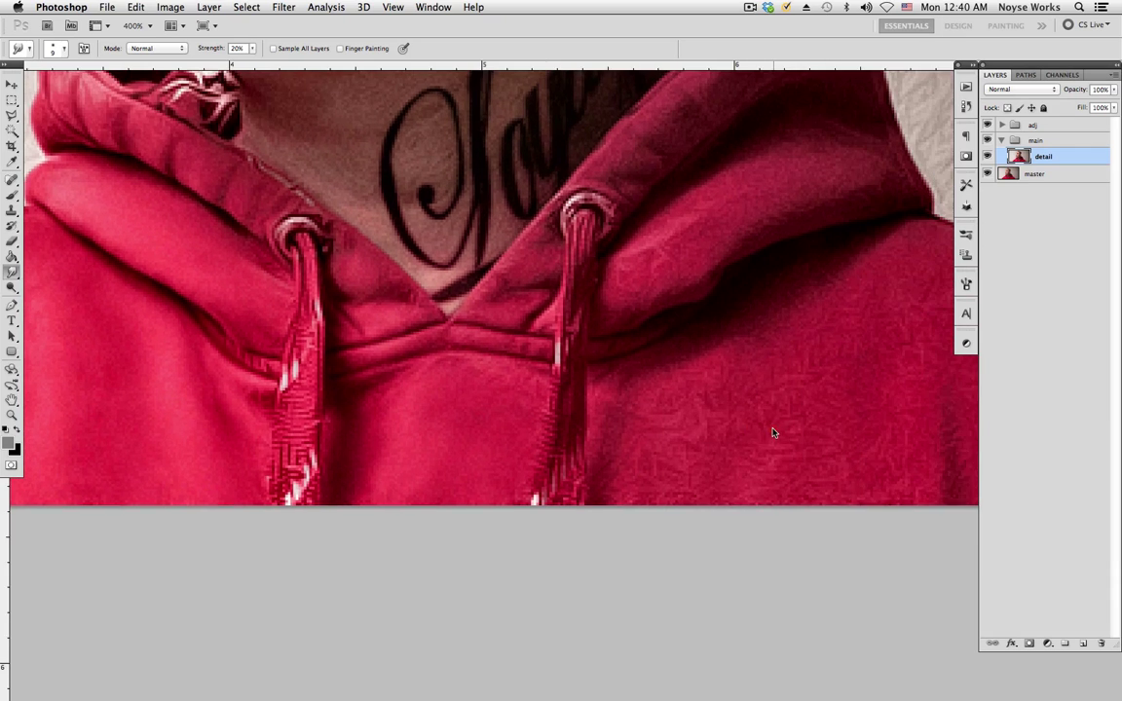
{"action": "key", "text": "bracketright"}
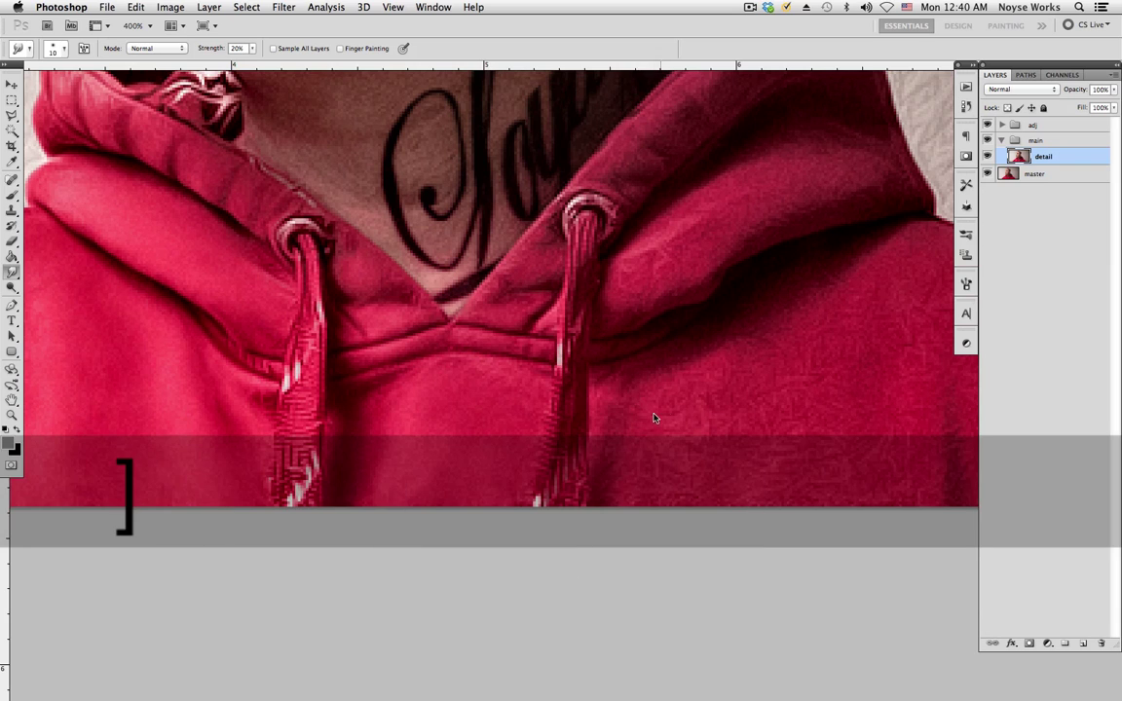
{"action": "key", "text": "bracketright"}
{"action": "key", "text": "bracketright"}
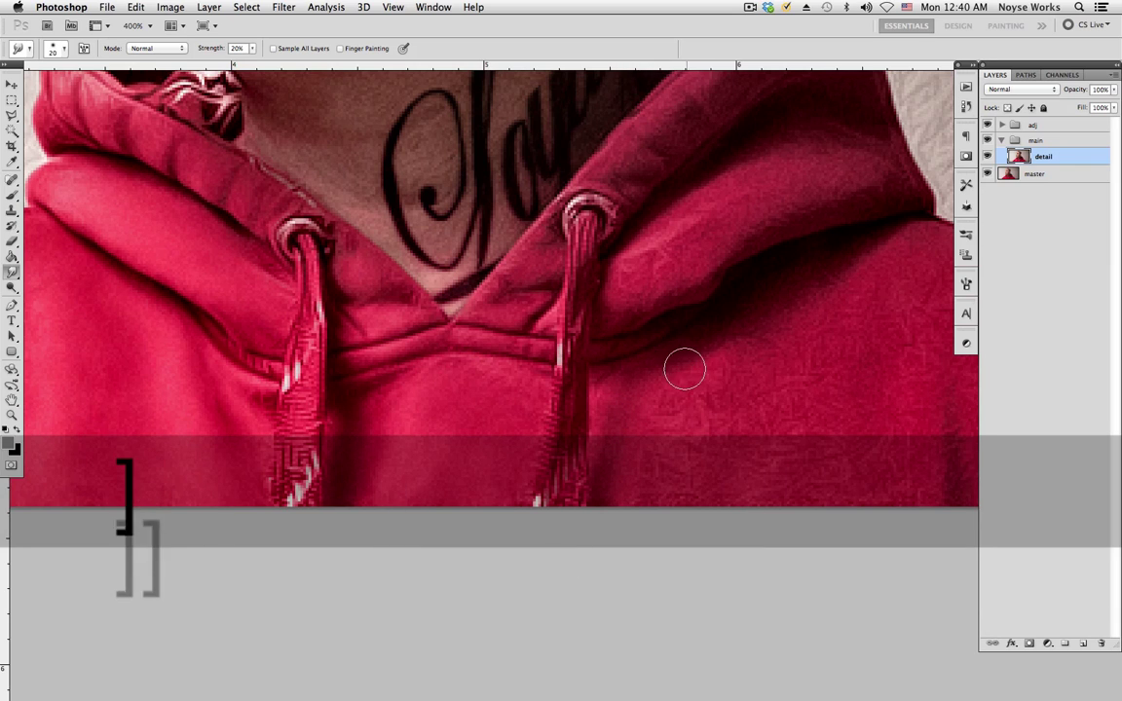
{"action": "key", "text": "bracketright"}
{"action": "key", "text": "bracketright"}
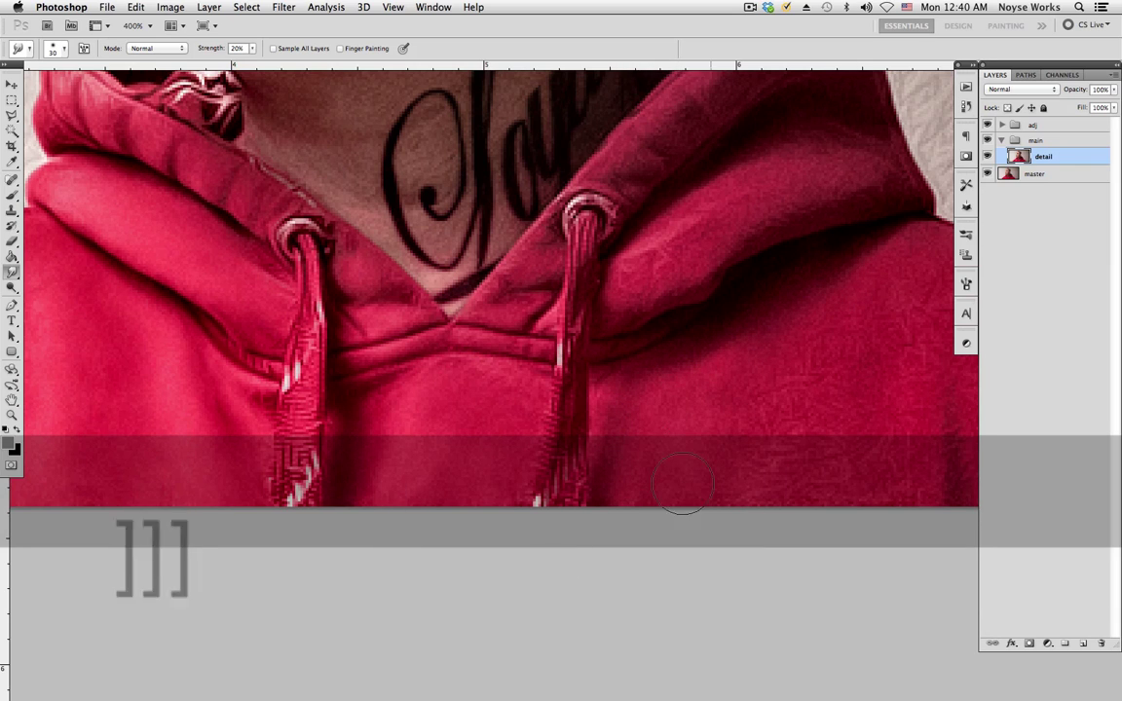
{"action": "scroll", "coordinate": [755, 446], "scroll_direction": "right", "scroll_amount": 5}
{"action": "scroll", "coordinate": [755, 446], "scroll_direction": "up", "scroll_amount": 2}
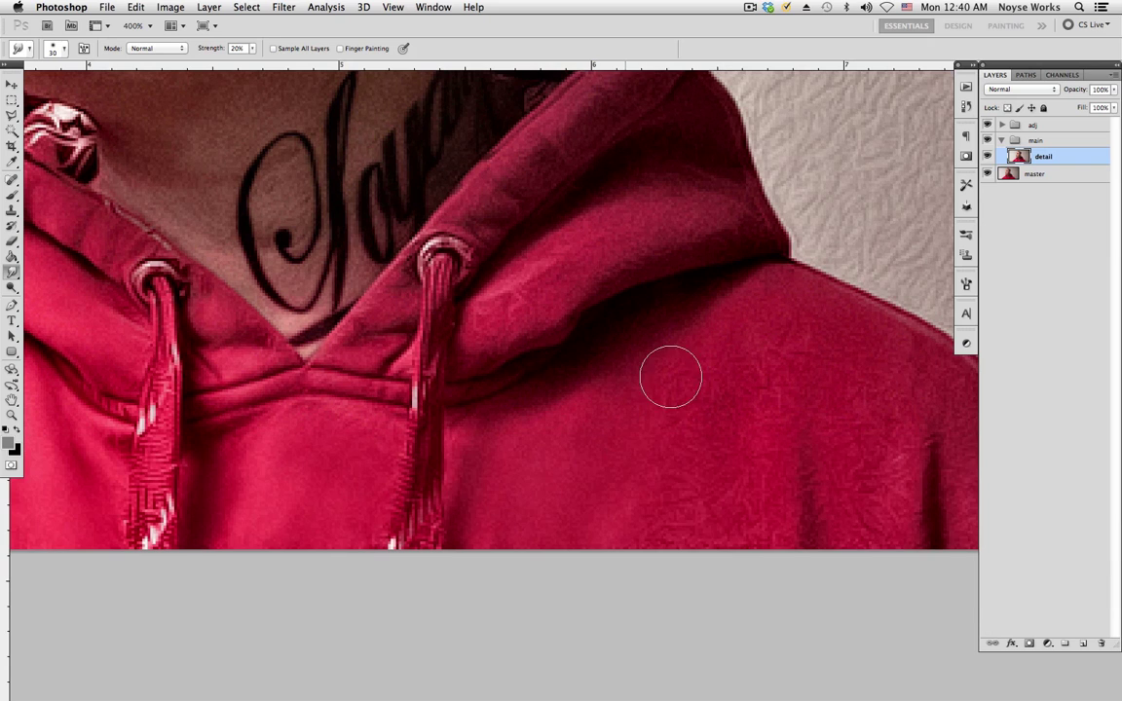
{"action": "scroll", "coordinate": [726, 514], "scroll_direction": "down", "scroll_amount": 2}
{"action": "scroll", "coordinate": [726, 514], "scroll_direction": "right", "scroll_amount": 3}
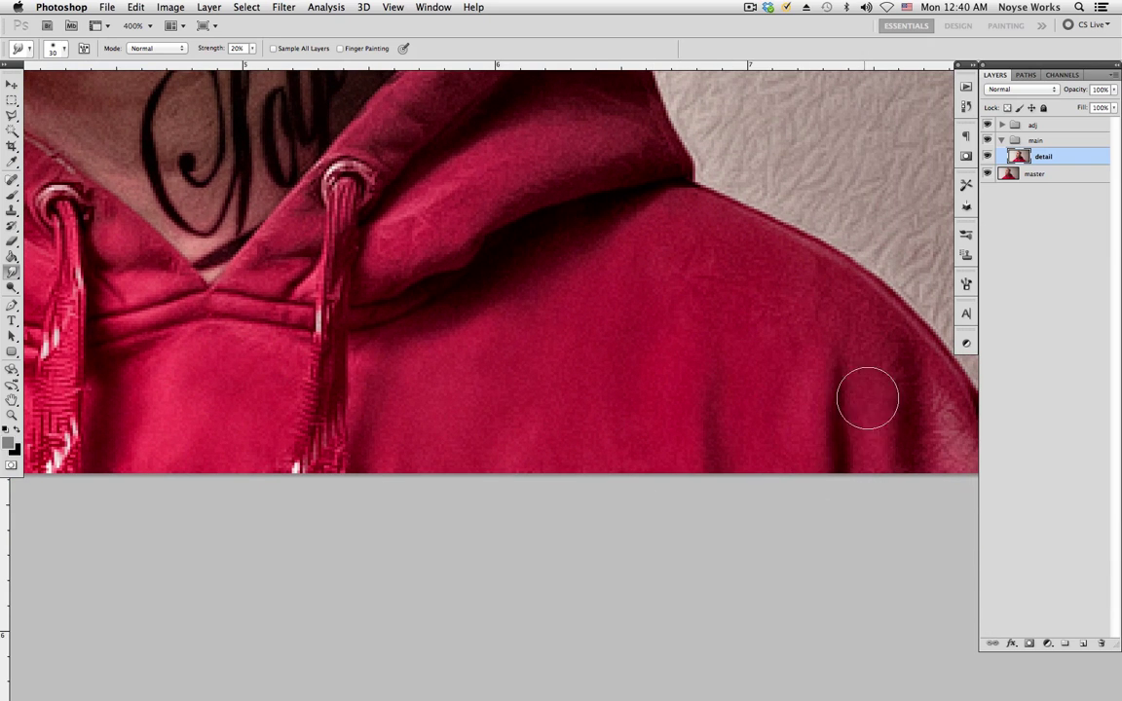
{"action": "scroll", "coordinate": [818, 409], "scroll_direction": "right", "scroll_amount": 3}
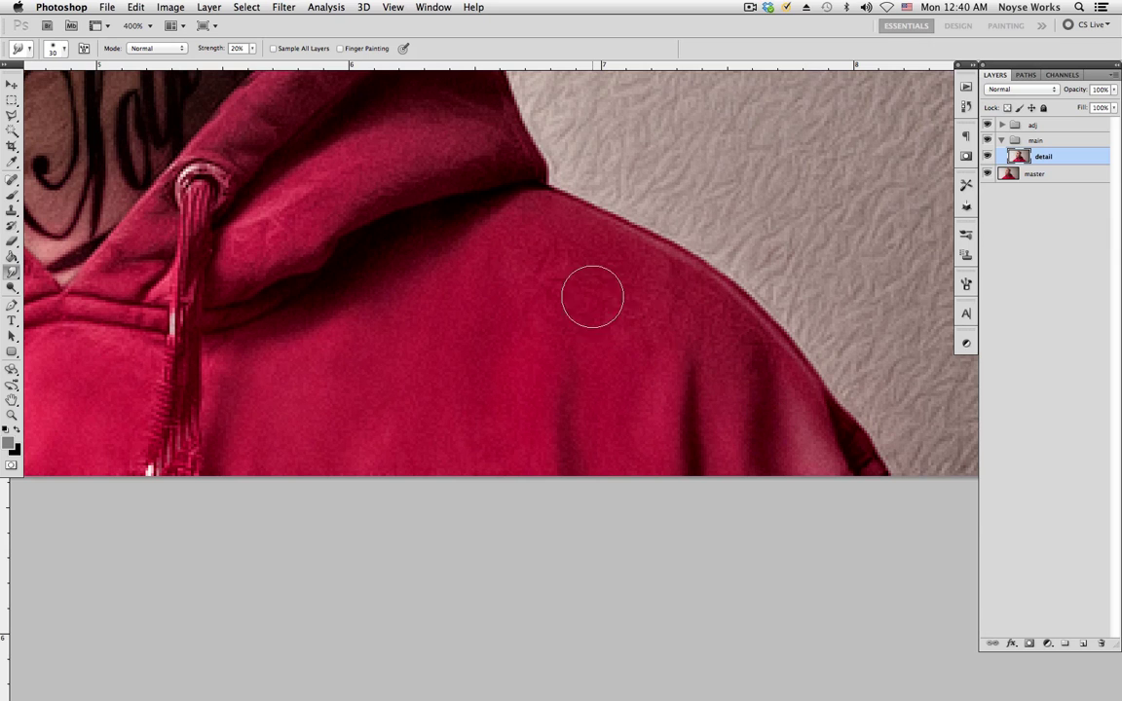
- Smudge the right side of the hood smooth with the 30 px brush and blend its edge band above the drawstring eyelet at 15 px
{"action": "scroll", "coordinate": [729, 336], "scroll_direction": "up", "scroll_amount": 3}
{"action": "scroll", "coordinate": [729, 336], "scroll_direction": "left", "scroll_amount": 6}
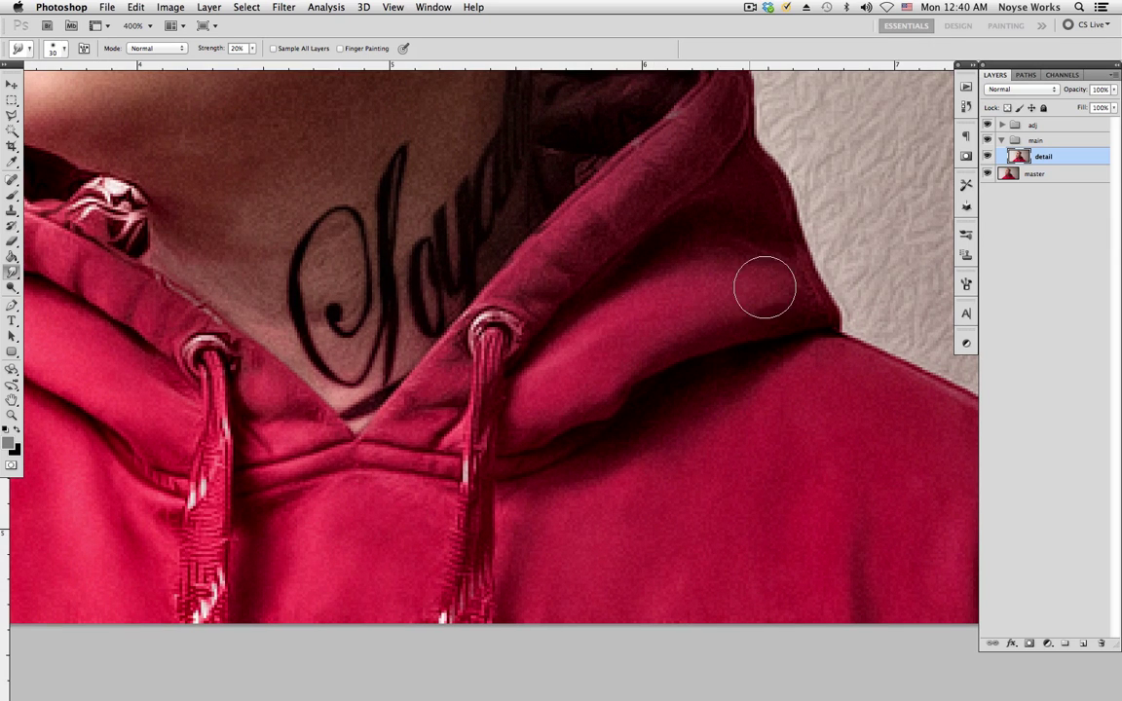
{"action": "scroll", "coordinate": [584, 371], "scroll_direction": "up", "scroll_amount": 2}
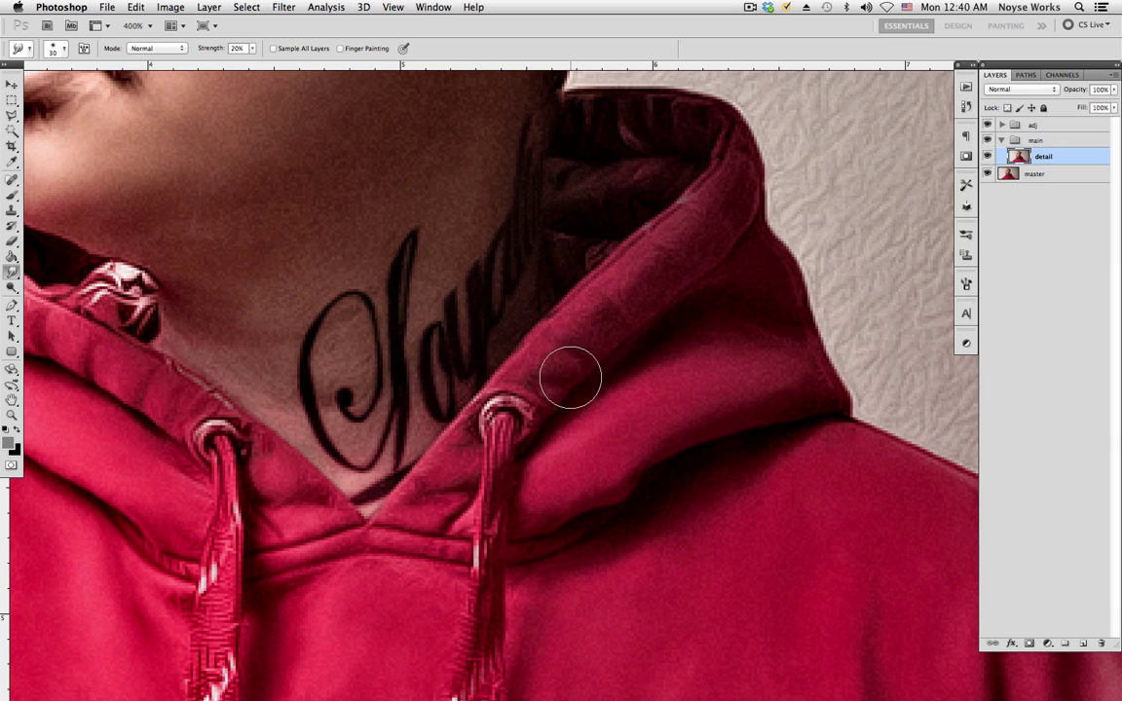
{"action": "key", "text": "bracketleft"}
{"action": "key", "text": "bracketleft"}
{"action": "key", "text": "bracketleft"}
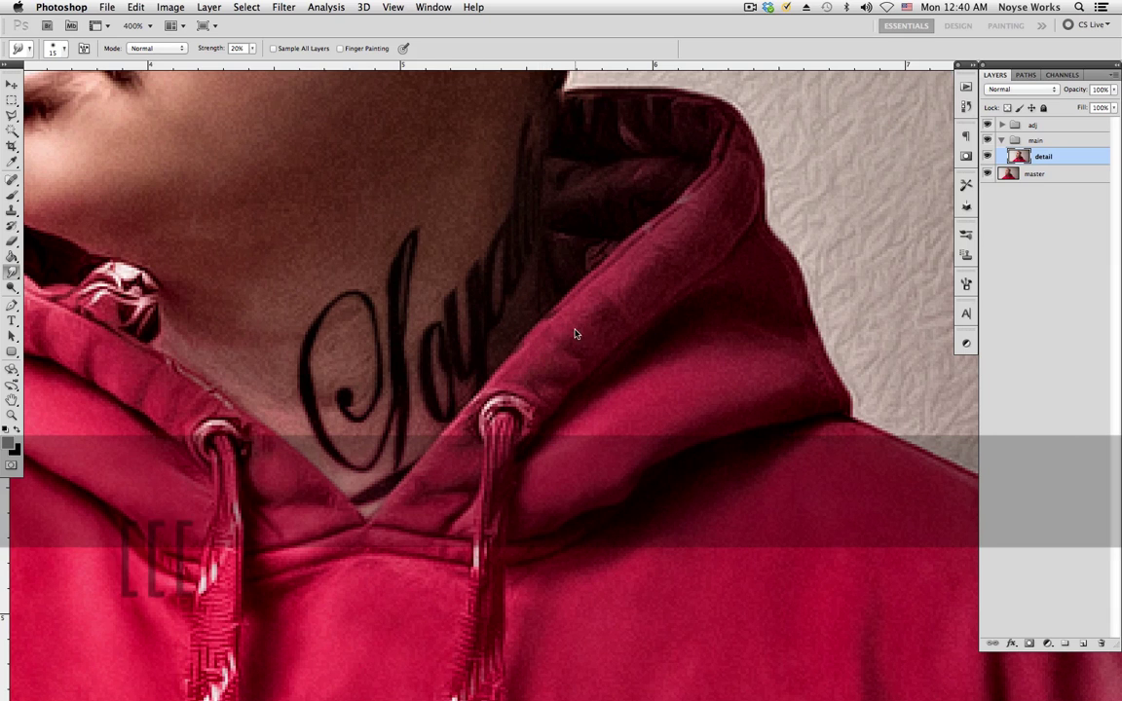
{"action": "scroll", "coordinate": [589, 310], "scroll_direction": "down", "scroll_amount": 2}
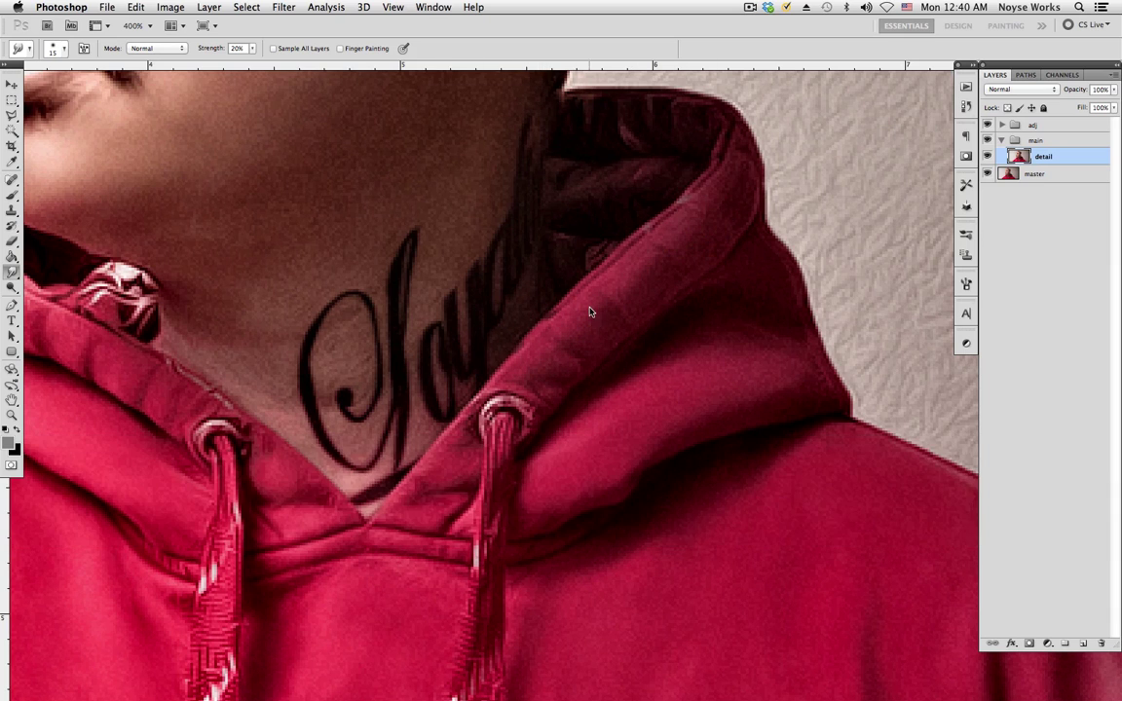
- Return to the 100% view of the whole image and save the document with the smoothed hoodie
{"action": "key", "text": "super+1"}
{"action": "key", "text": "v"}
{"action": "scroll", "coordinate": [614, 373], "scroll_direction": "down", "scroll_amount": 3}
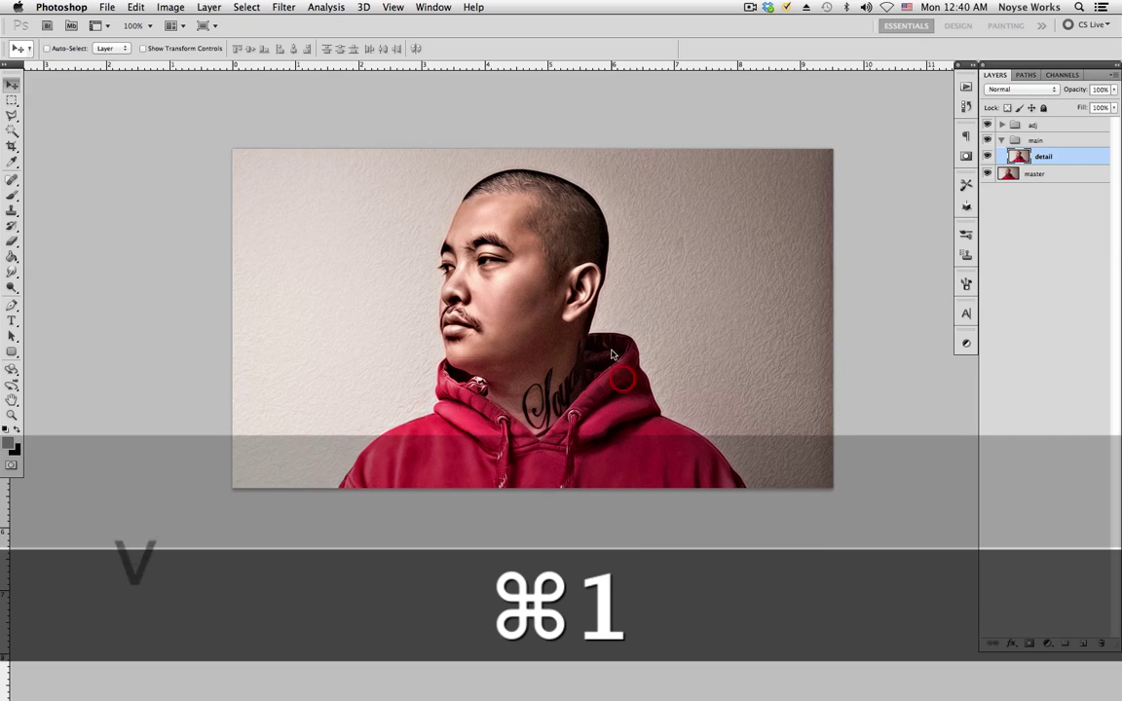
{"action": "key", "text": "super+s"}
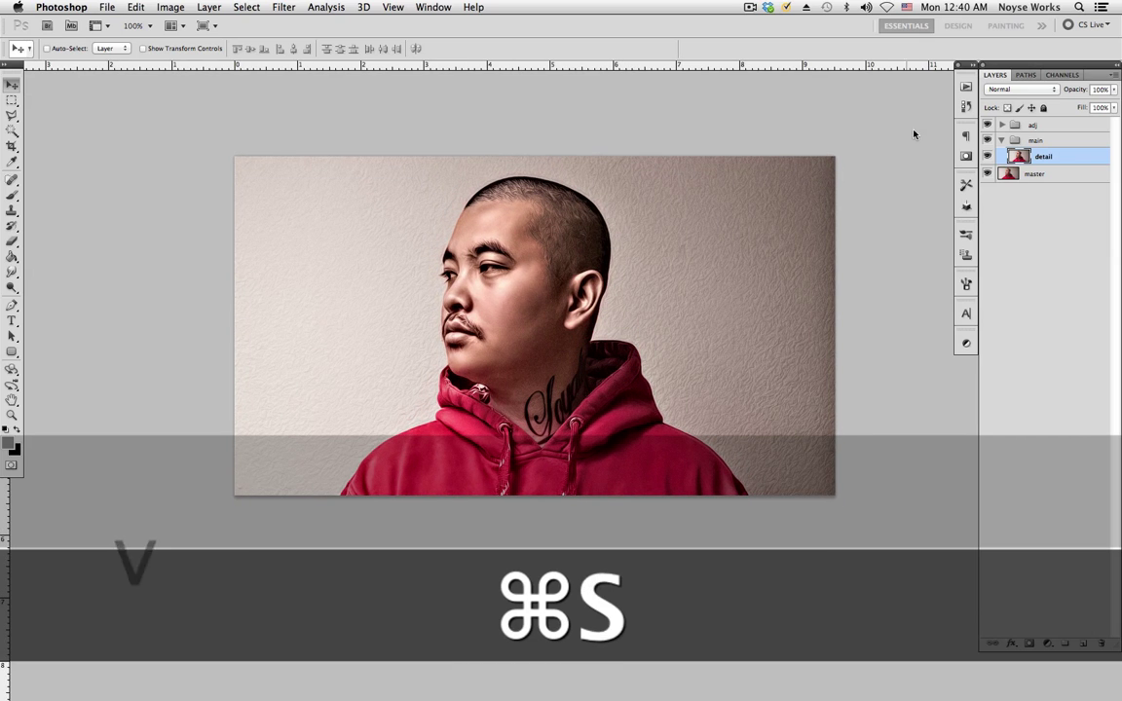
- Duplicate the detail layer in the main group and hide the original detail and master layers beneath the copy
{"action": "key", "text": "super+j"}
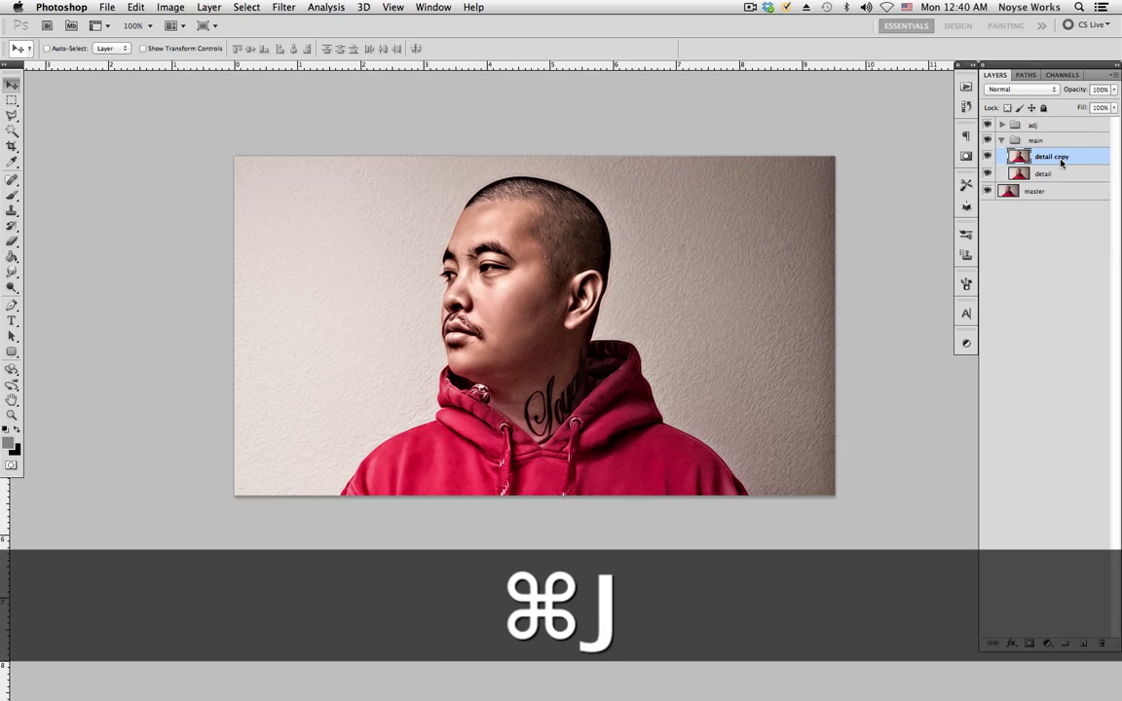
{"action": "left_click", "coordinate": [988, 192]}
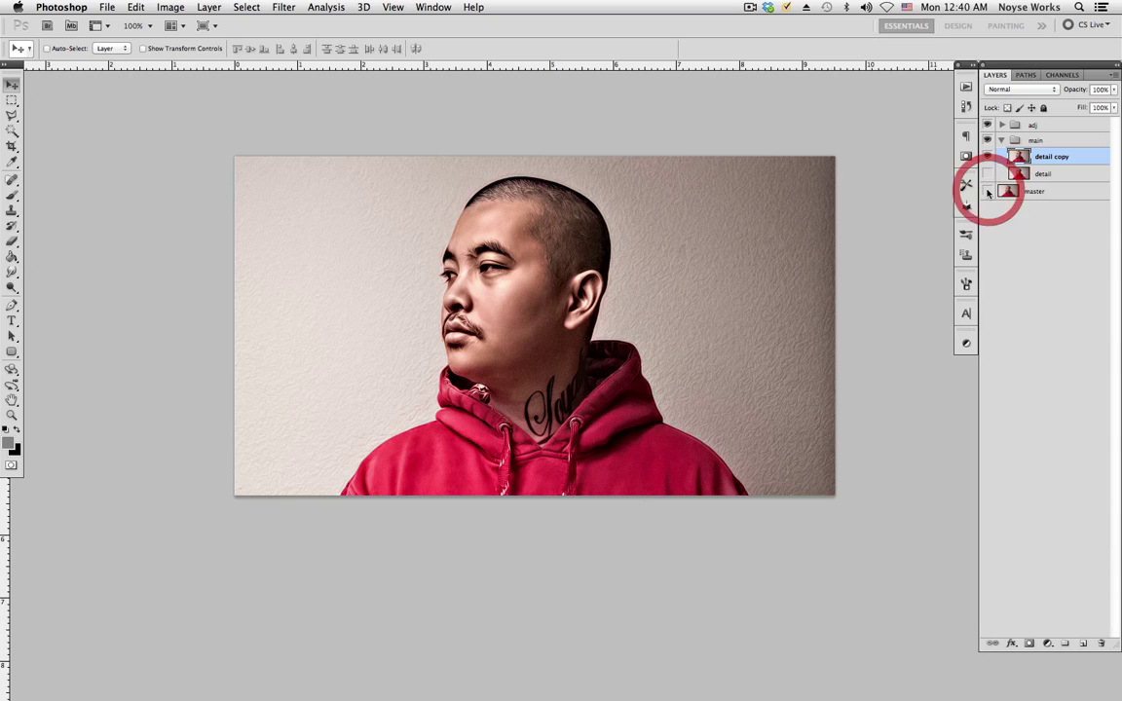
{"action": "double_click", "coordinate": [1044, 173]}
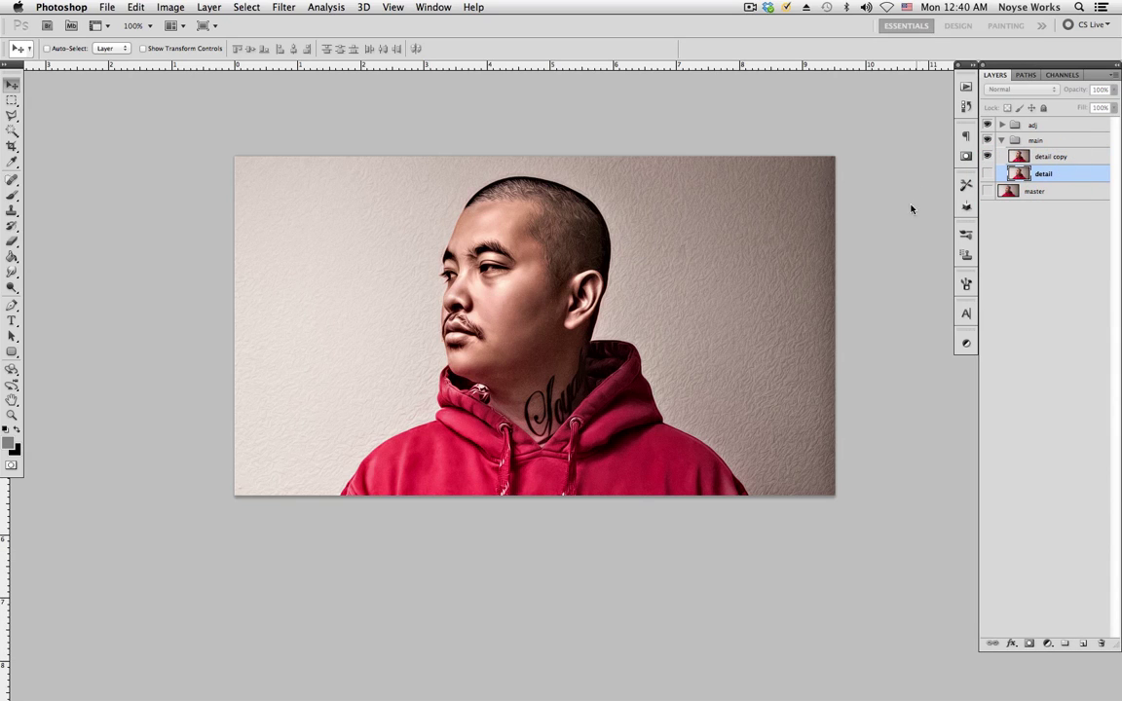
{"action": "left_click", "coordinate": [1059, 157]}
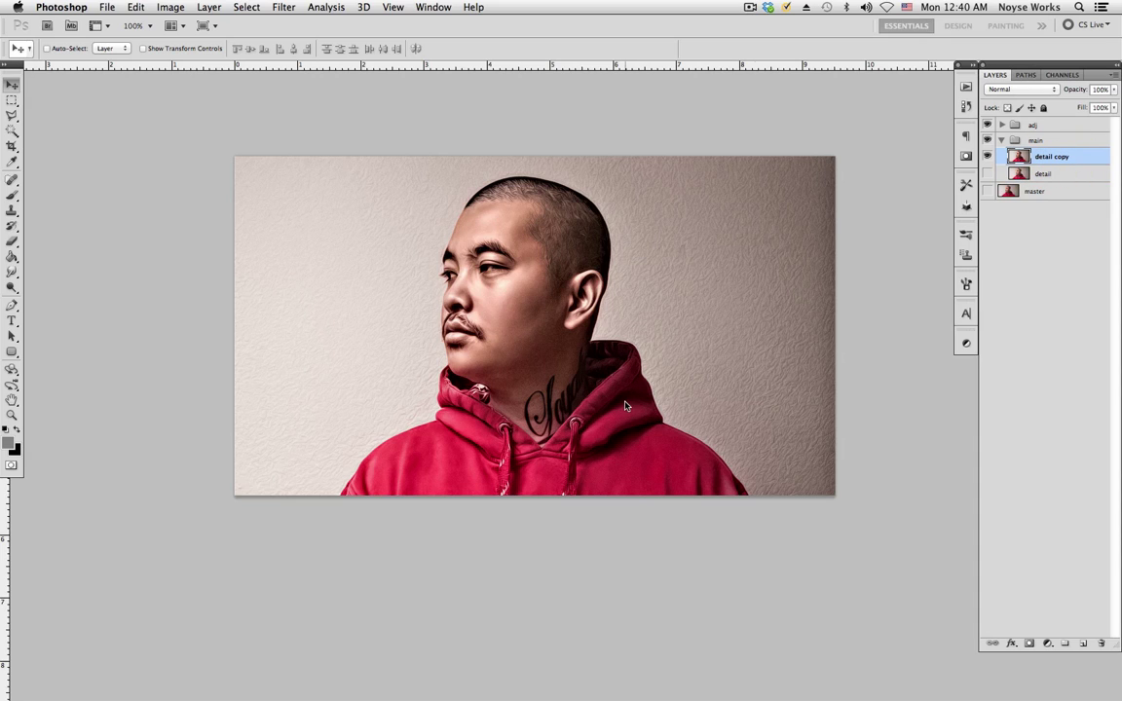
- Rename the hidden original detail layer as detail master
{"action": "double_click", "coordinate": [1042, 174]}
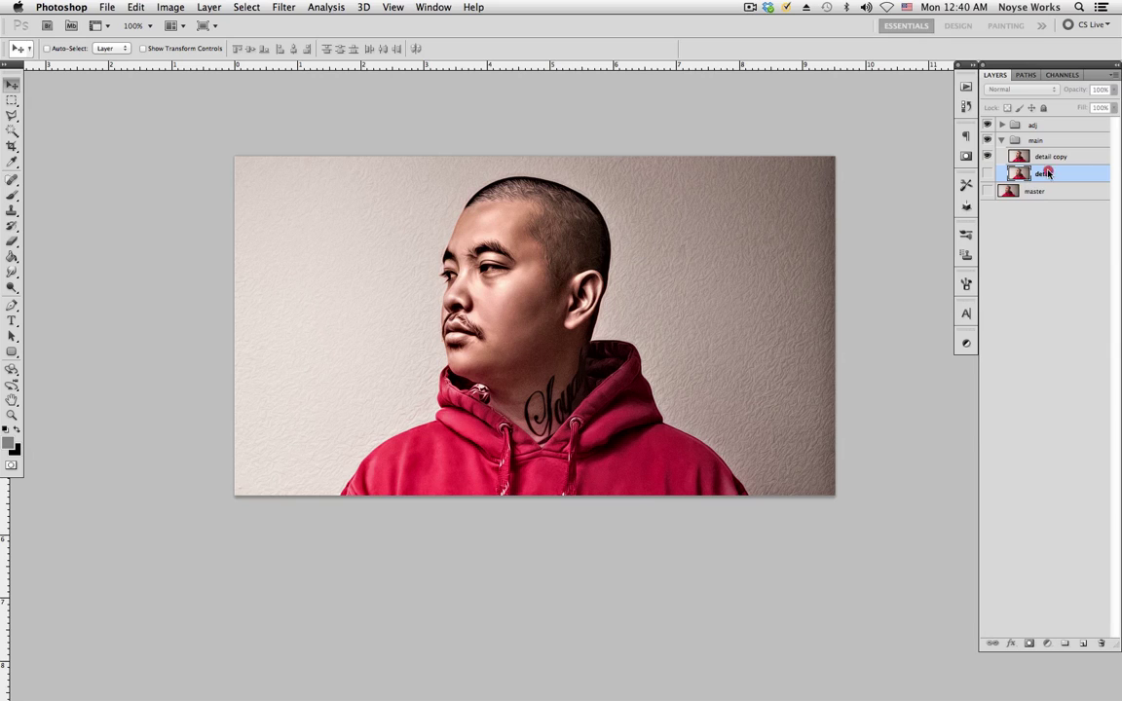
{"action": "left_click", "coordinate": [1048, 173]}
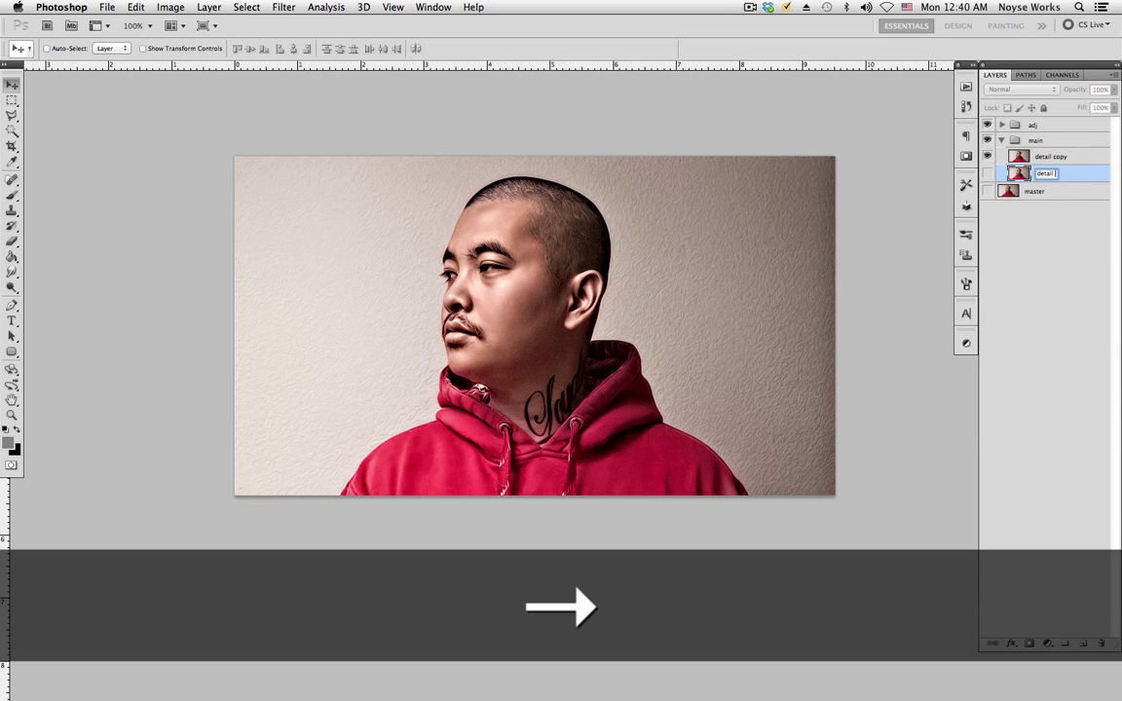
{"action": "type", "text": "master"}
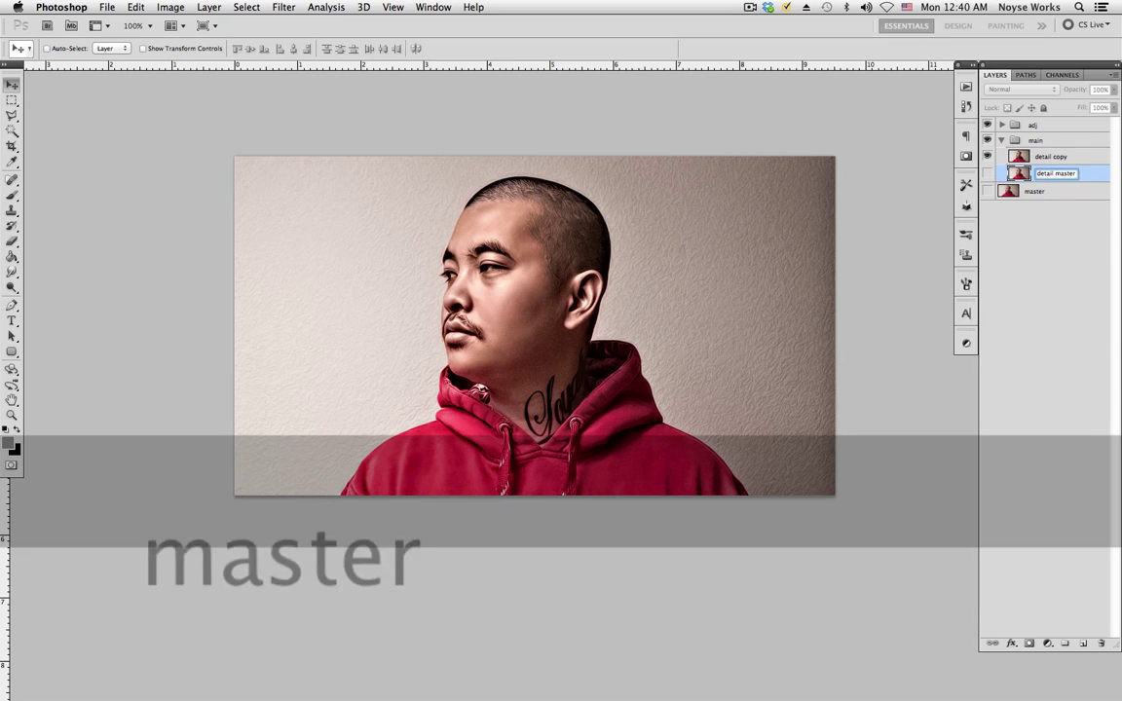
{"action": "key", "text": "Return"}
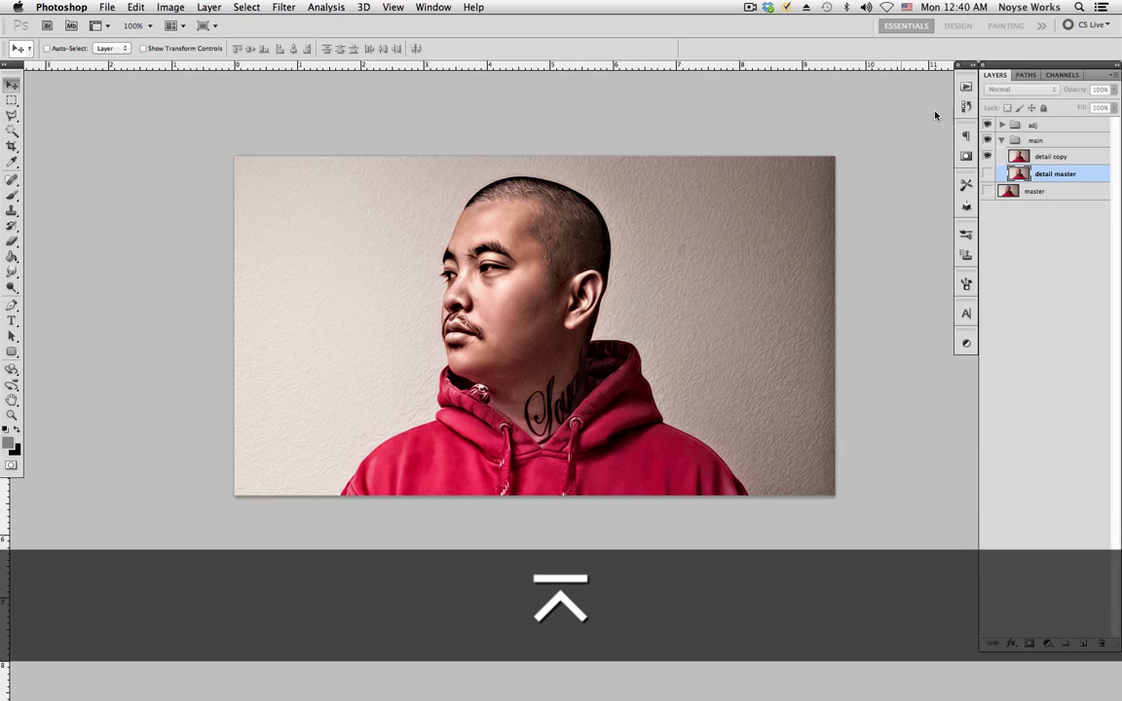
- Apply Topaz Detail 2 with the Interior Strong Detail preset to the detail copy layer
{"action": "left_click", "coordinate": [1049, 158]}
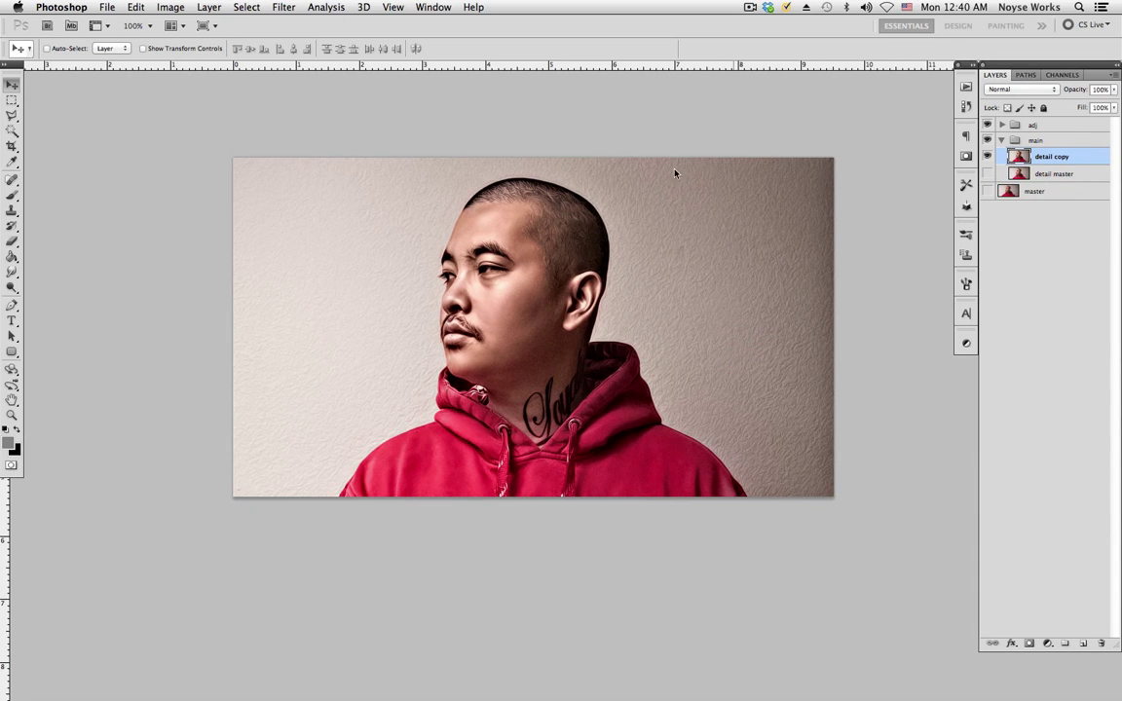
{"action": "left_click", "coordinate": [283, 8]}
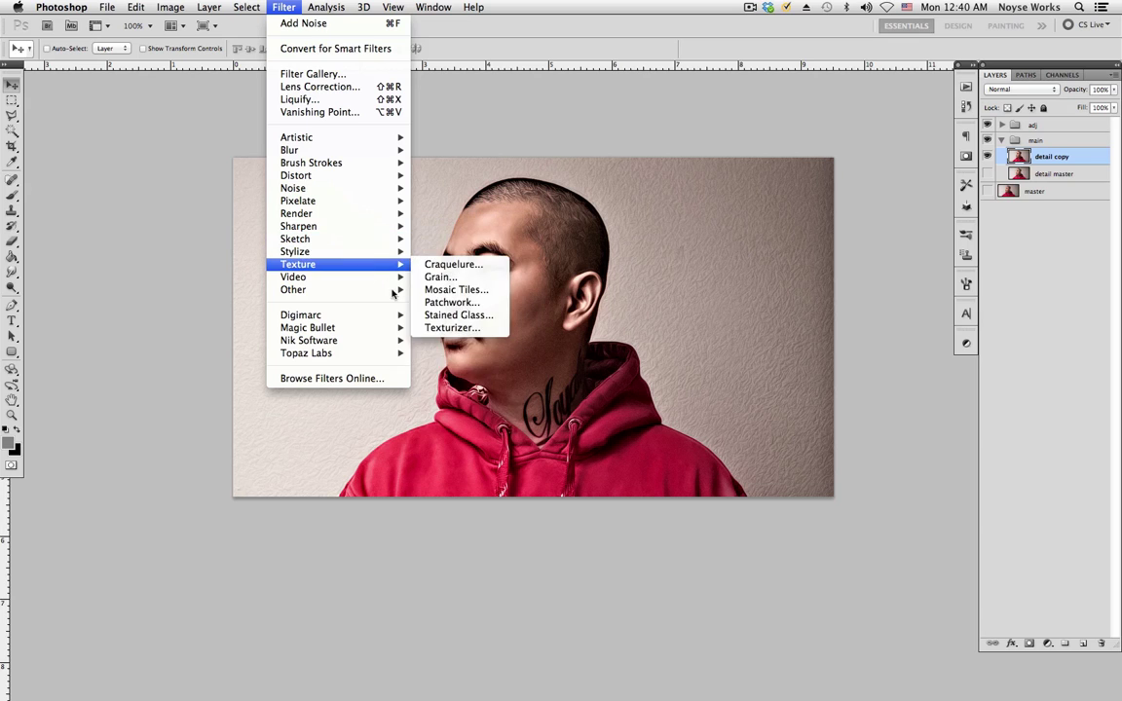
{"action": "mouse_move", "coordinate": [394, 343]}
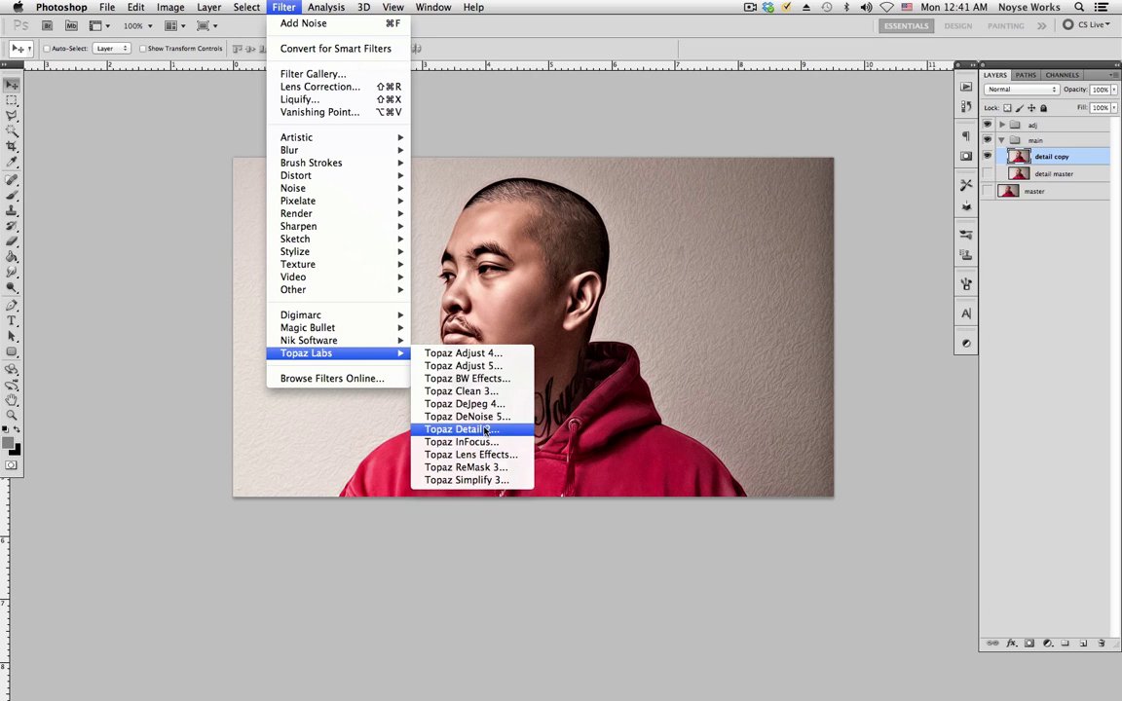
{"action": "left_click", "coordinate": [453, 428]}
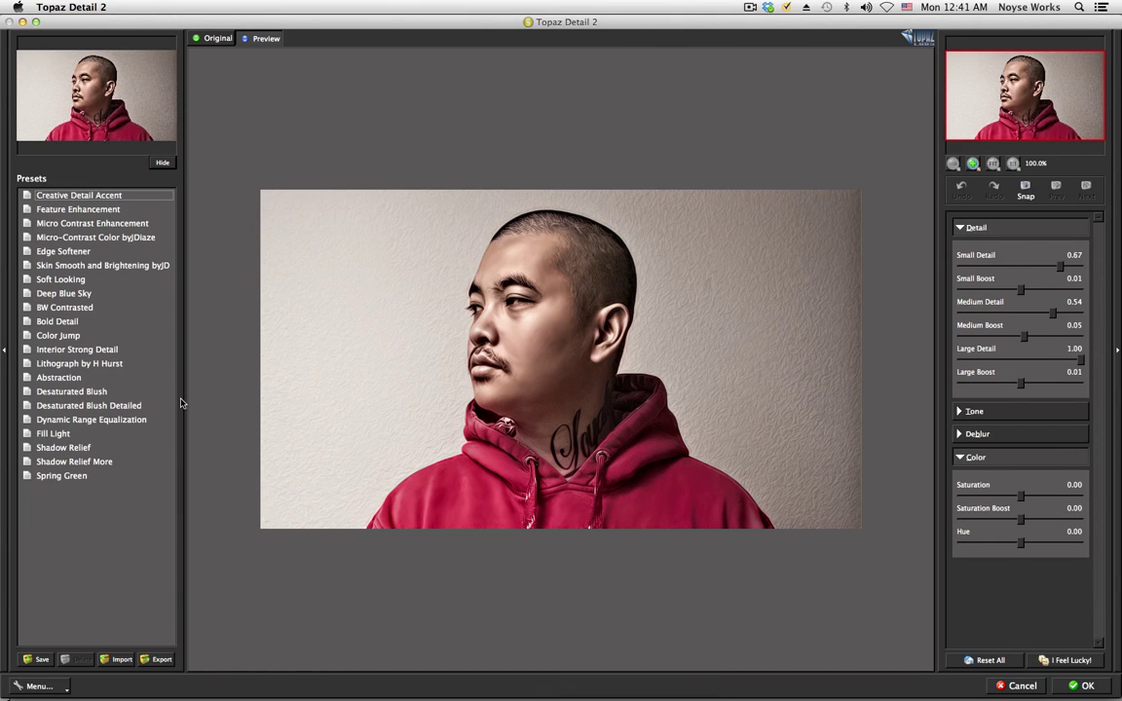
{"action": "left_click", "coordinate": [107, 349]}
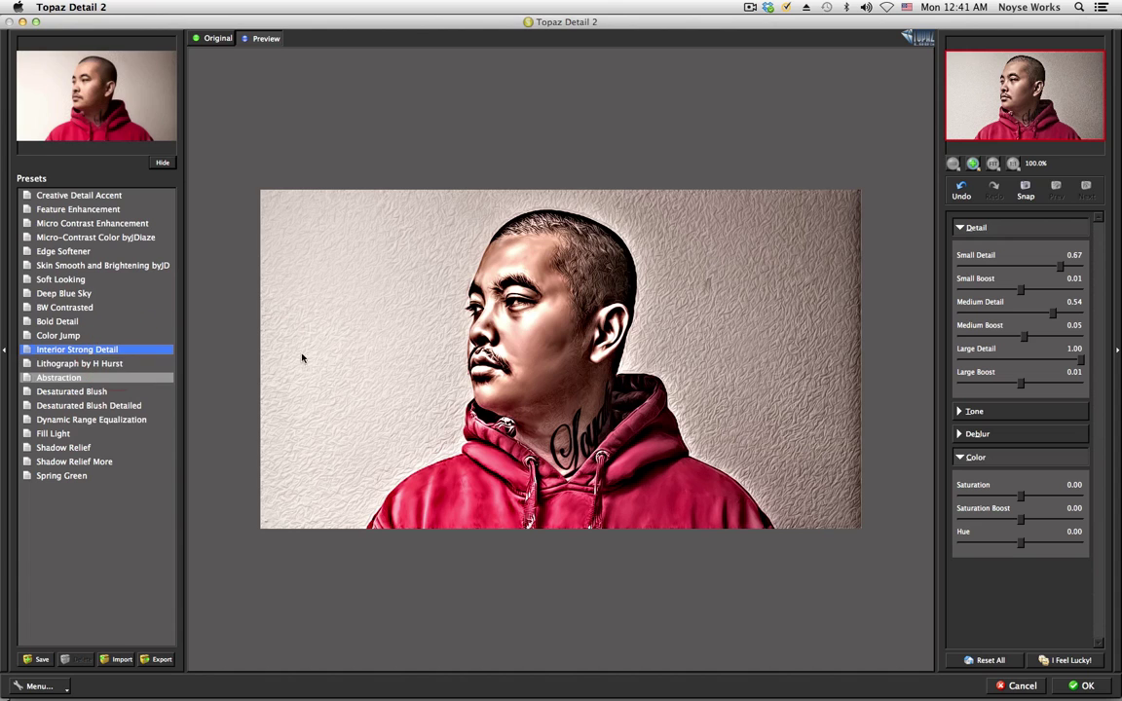
{"action": "left_click", "coordinate": [1088, 687]}
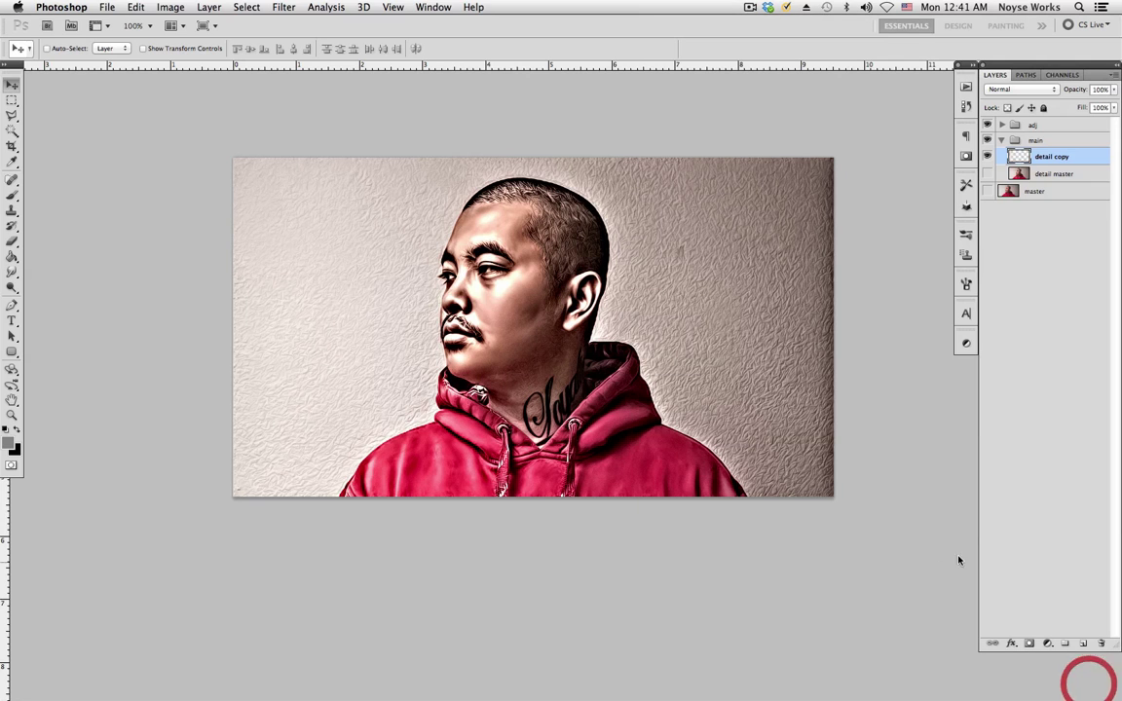
- Duplicate the detail master layer and make the duplicate visible beneath detail copy
{"action": "left_click", "coordinate": [1064, 173]}
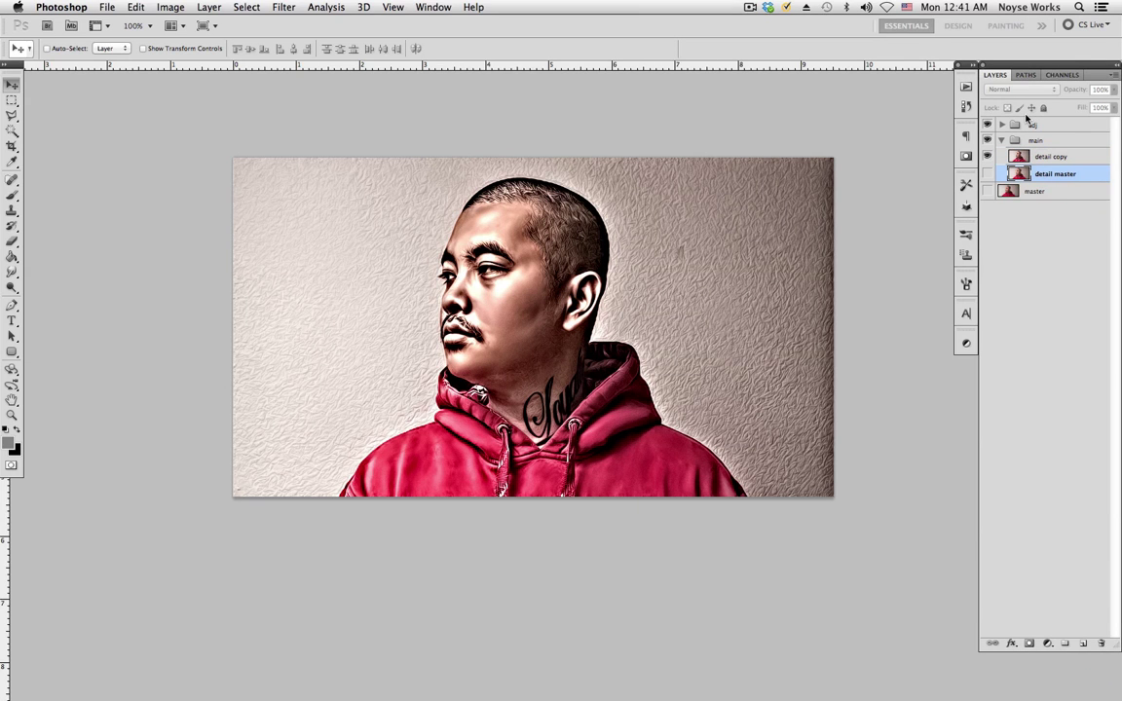
{"action": "key", "text": "super+j"}
{"action": "left_click", "coordinate": [989, 174]}
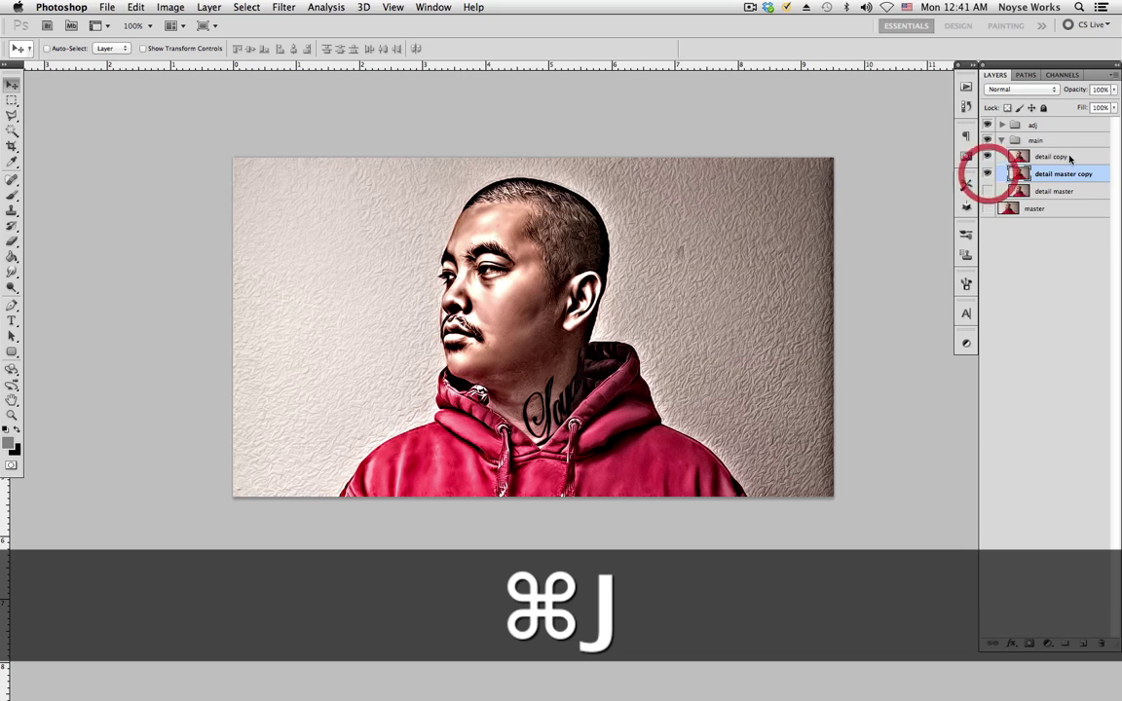
- Set the detail copy layer's opacity to 30% and compare the image with and without it
{"action": "left_click", "coordinate": [1053, 156]}
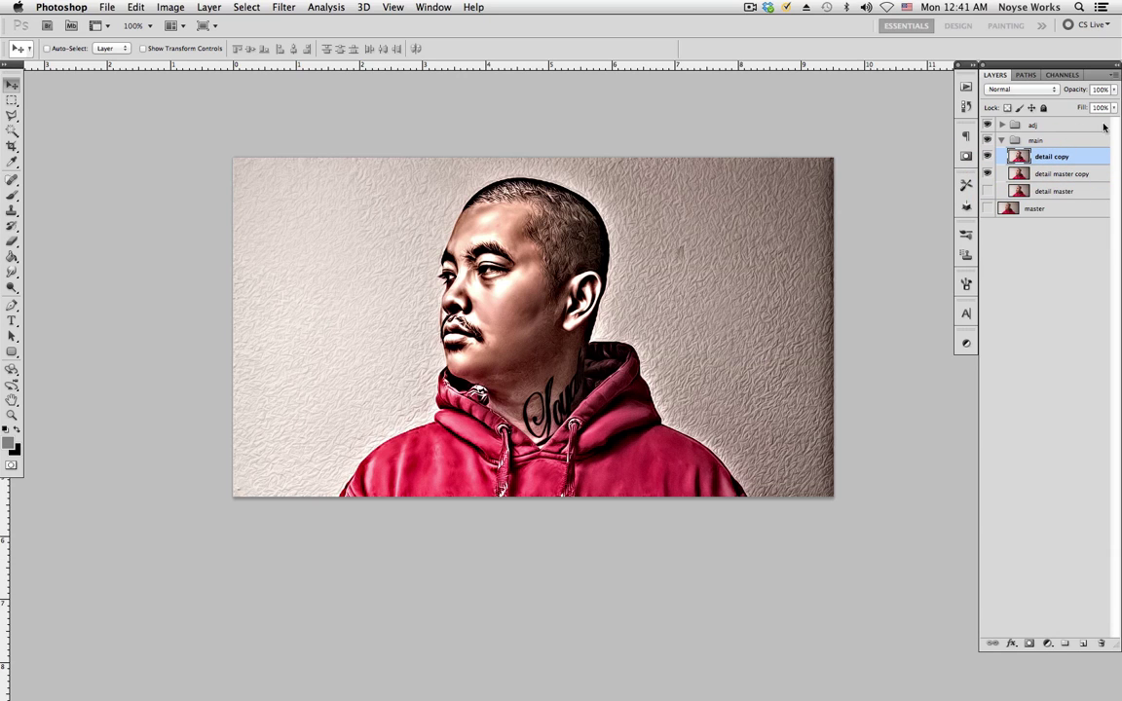
{"action": "left_click", "coordinate": [1114, 90]}
{"action": "left_click_drag", "start_coordinate": [1002, 103], "coordinate": [1062, 106]}
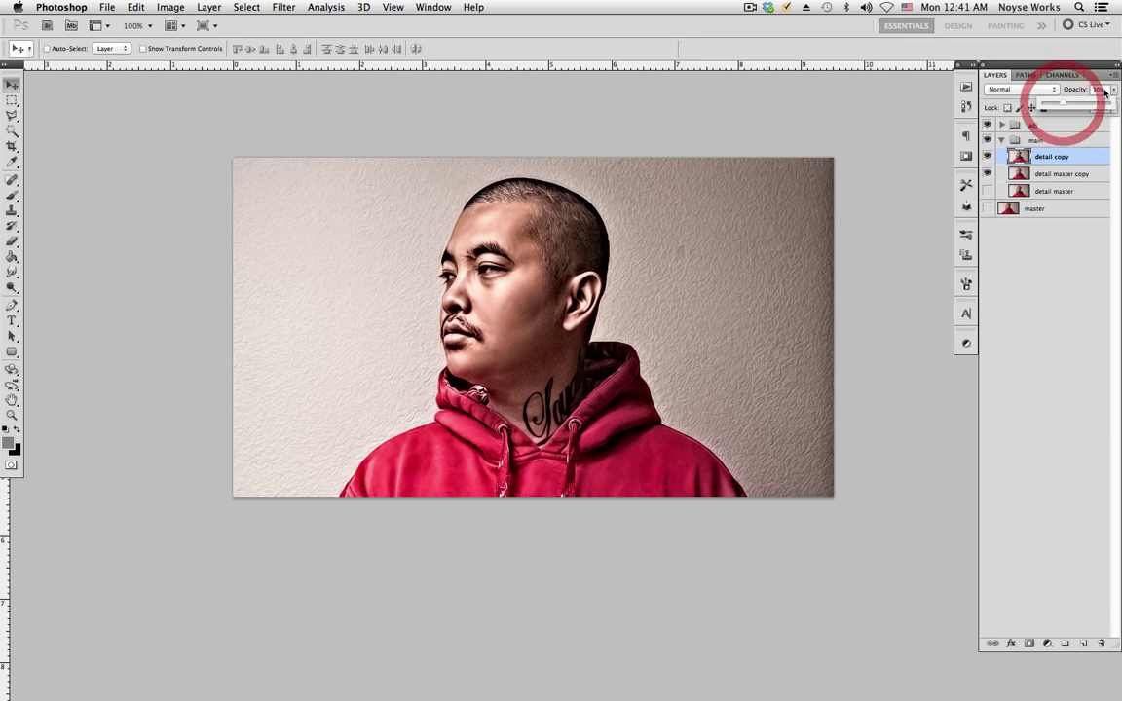
{"action": "left_click", "coordinate": [991, 157]}
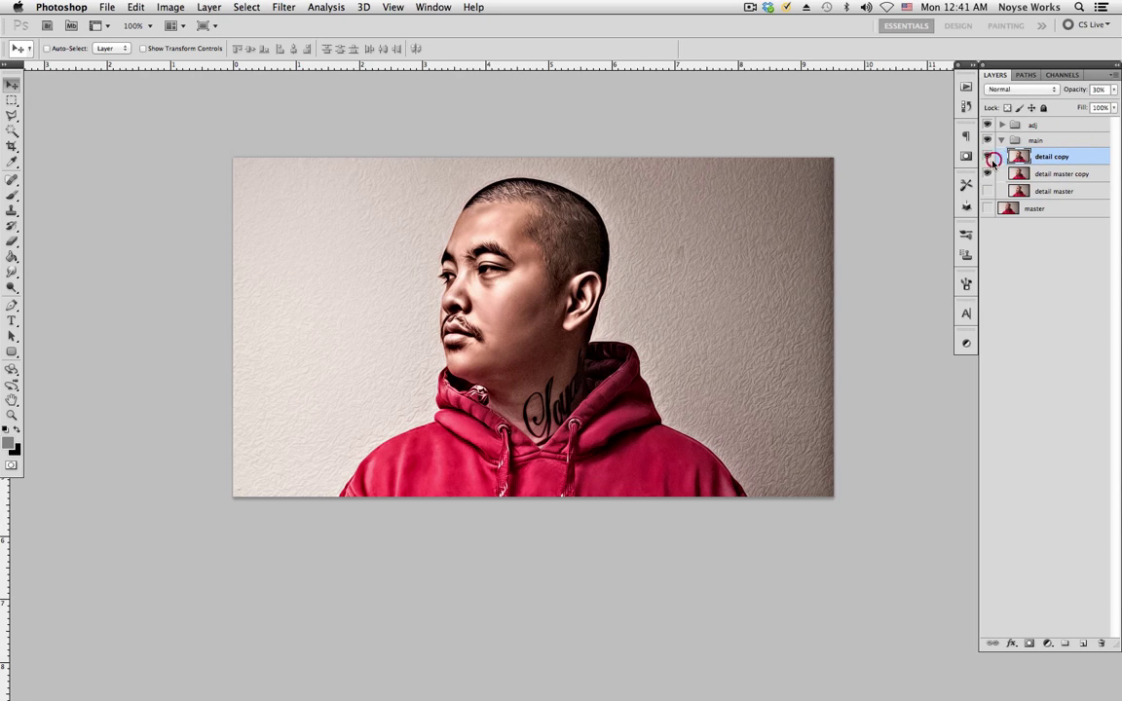
{"action": "left_click", "coordinate": [991, 156]}
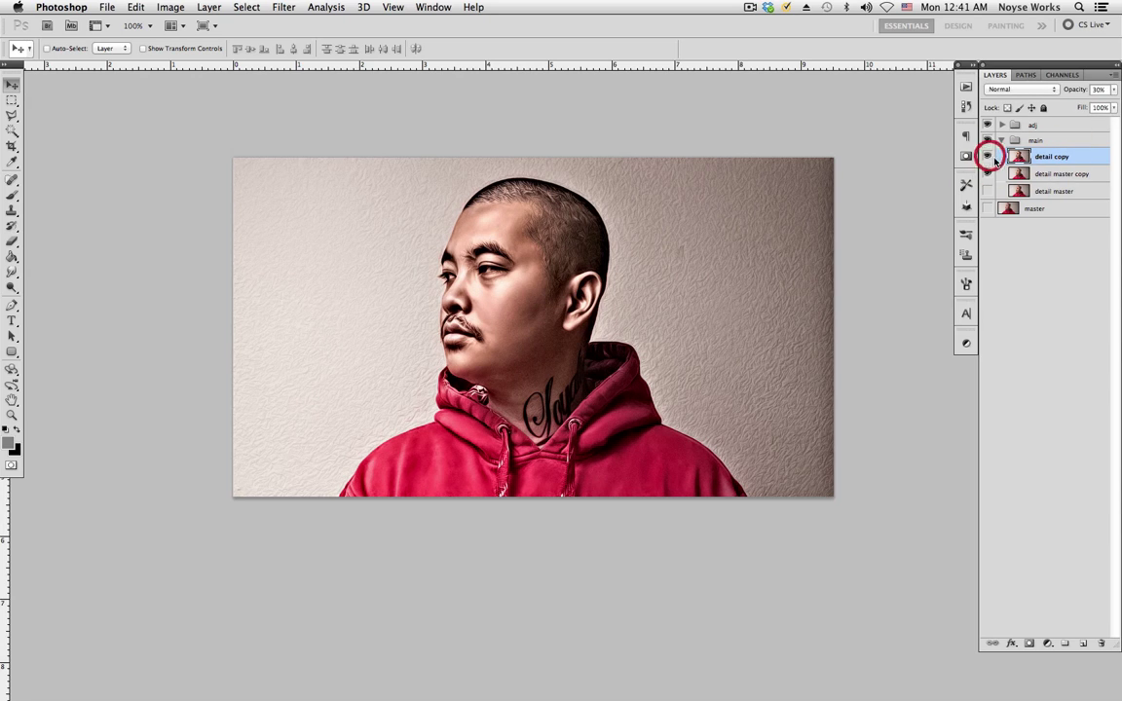
- Merge detail copy with detail master copy and compare the merged layer against detail master, leaving only the merged one visible
{"action": "left_click", "coordinate": [1048, 174], "text": "shift"}
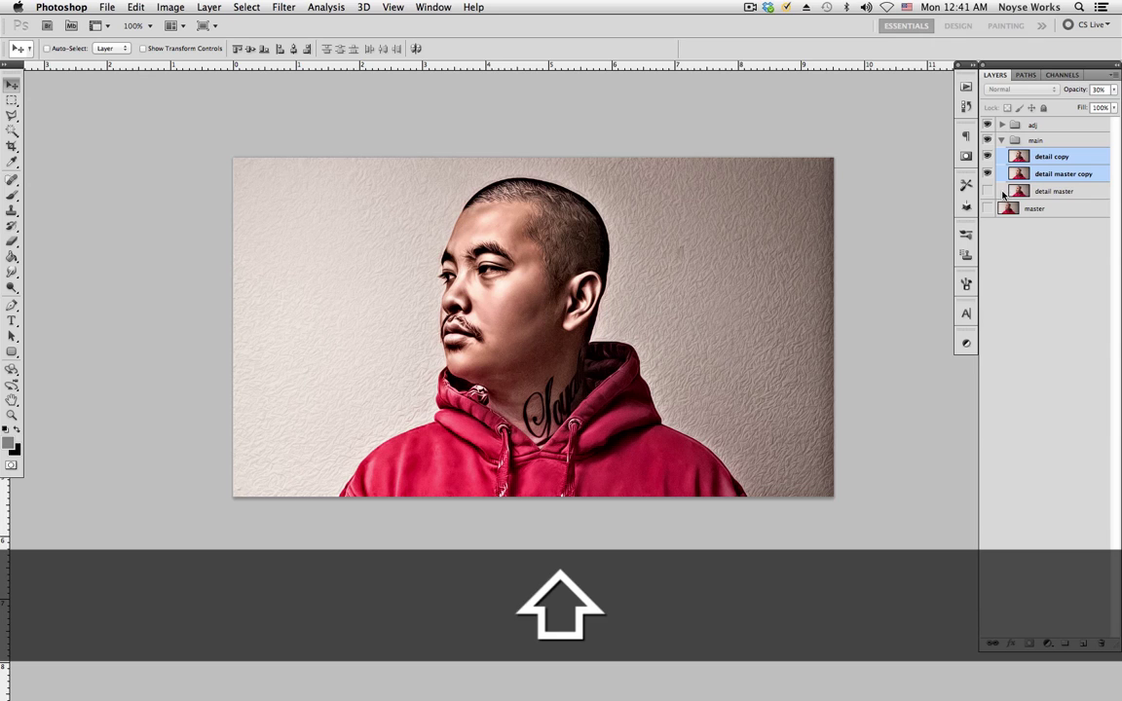
{"action": "key", "text": "super+e"}
{"action": "left_click", "coordinate": [988, 156]}
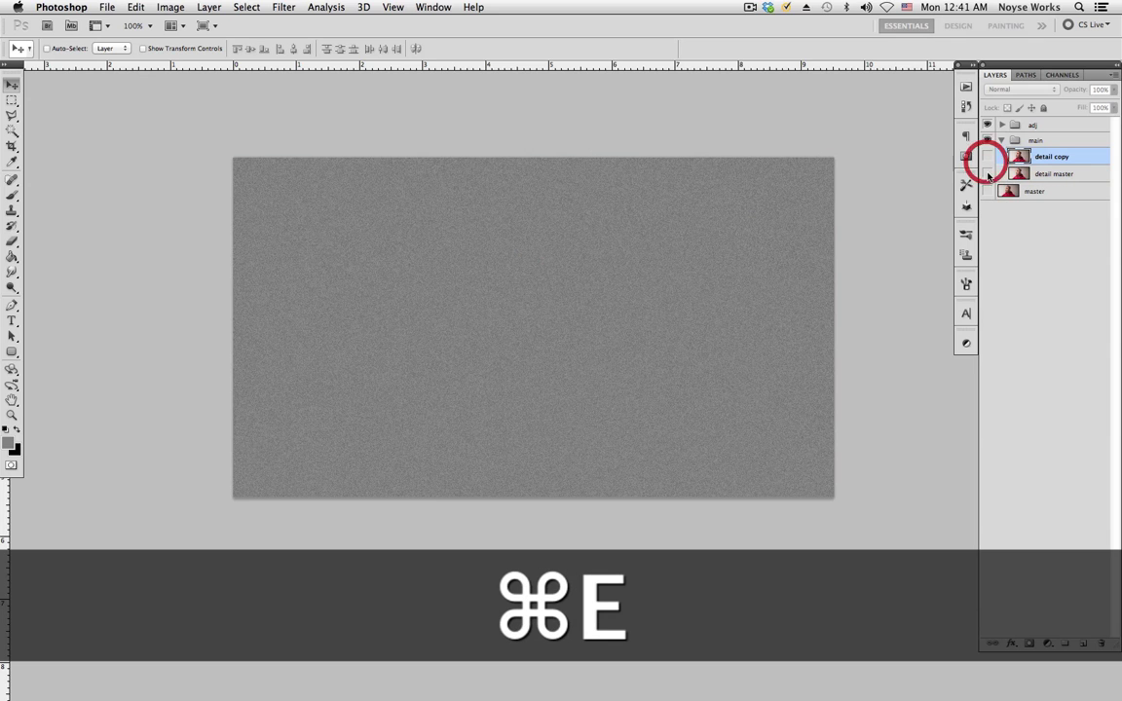
{"action": "left_click", "coordinate": [988, 157]}
{"action": "left_click", "coordinate": [1052, 174]}
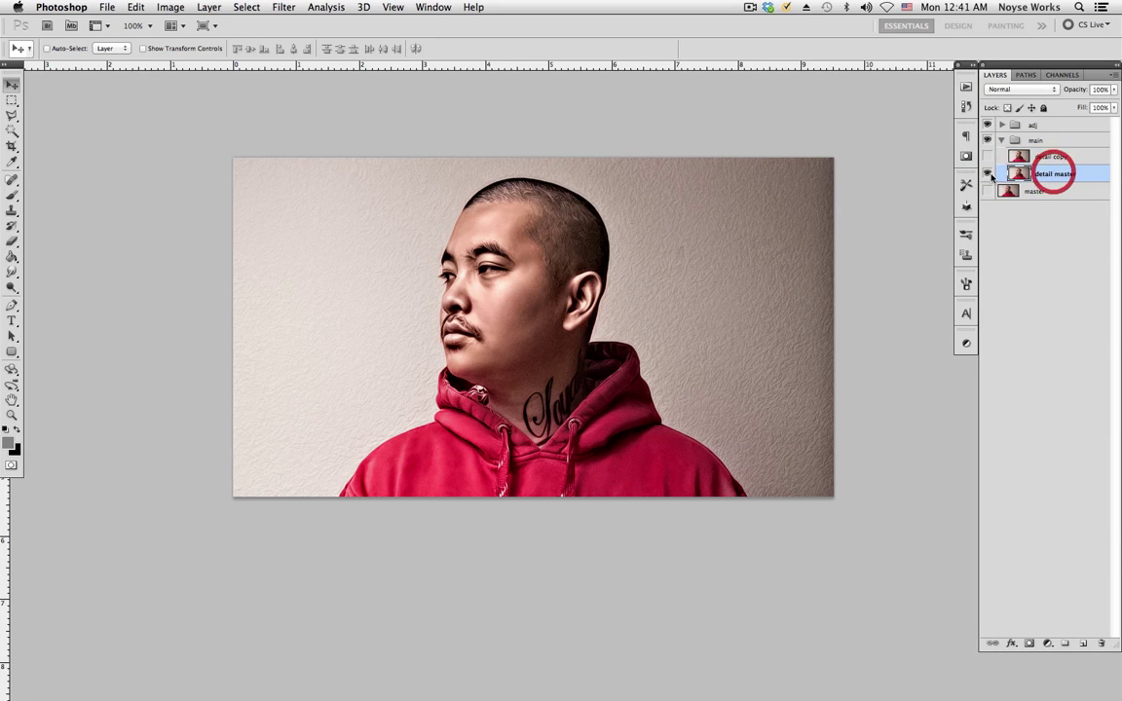
{"action": "left_click", "coordinate": [988, 173]}
{"action": "left_click", "coordinate": [988, 173]}
{"action": "left_click", "coordinate": [1018, 155]}
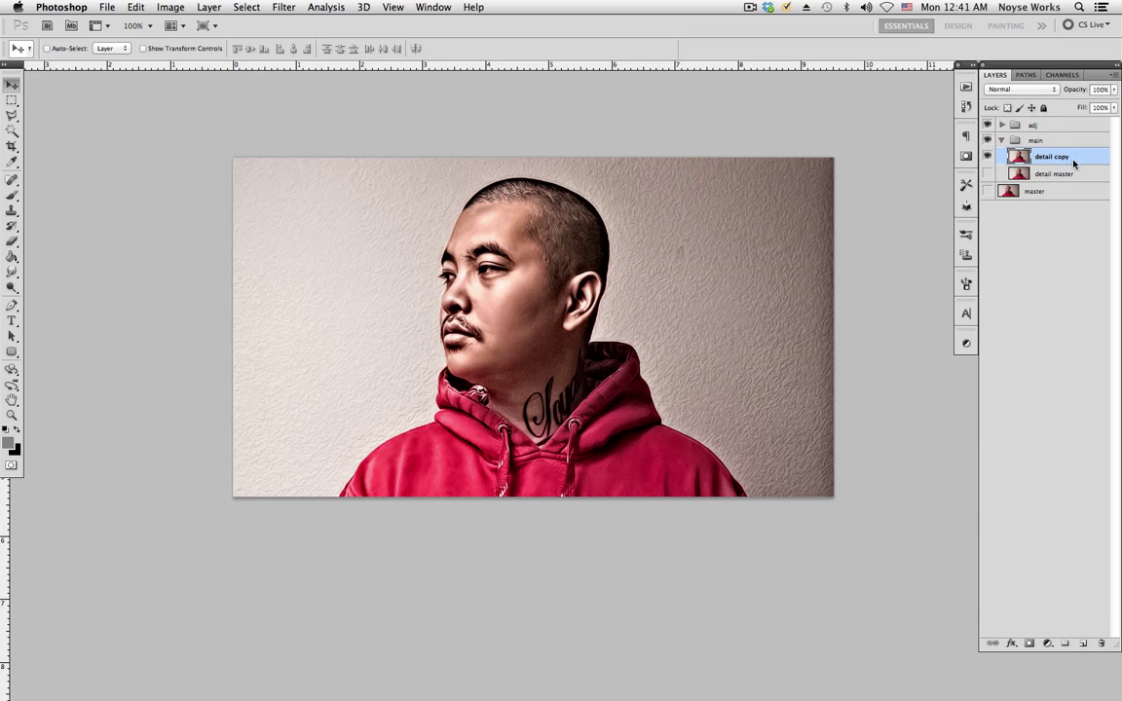
- Apply Topaz Clean 3 with the Noyse1 preset to the merged detail copy layer
{"action": "left_click", "coordinate": [280, 8]}
{"action": "mouse_move", "coordinate": [368, 354]}
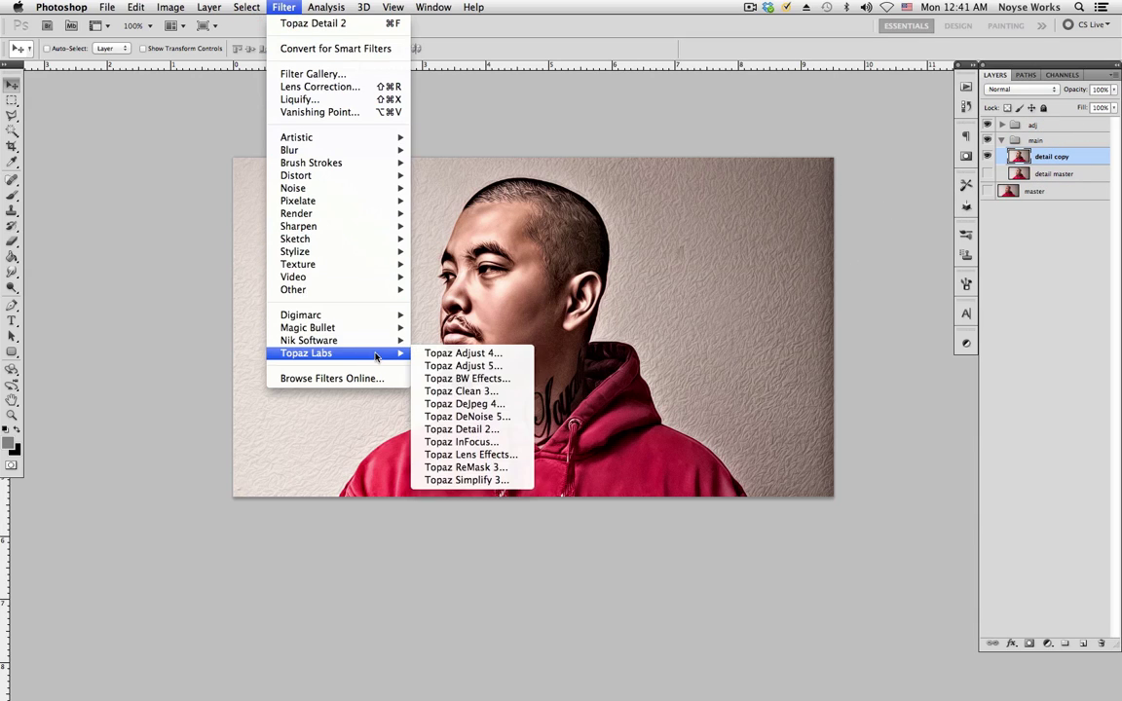
{"action": "left_click", "coordinate": [482, 390]}
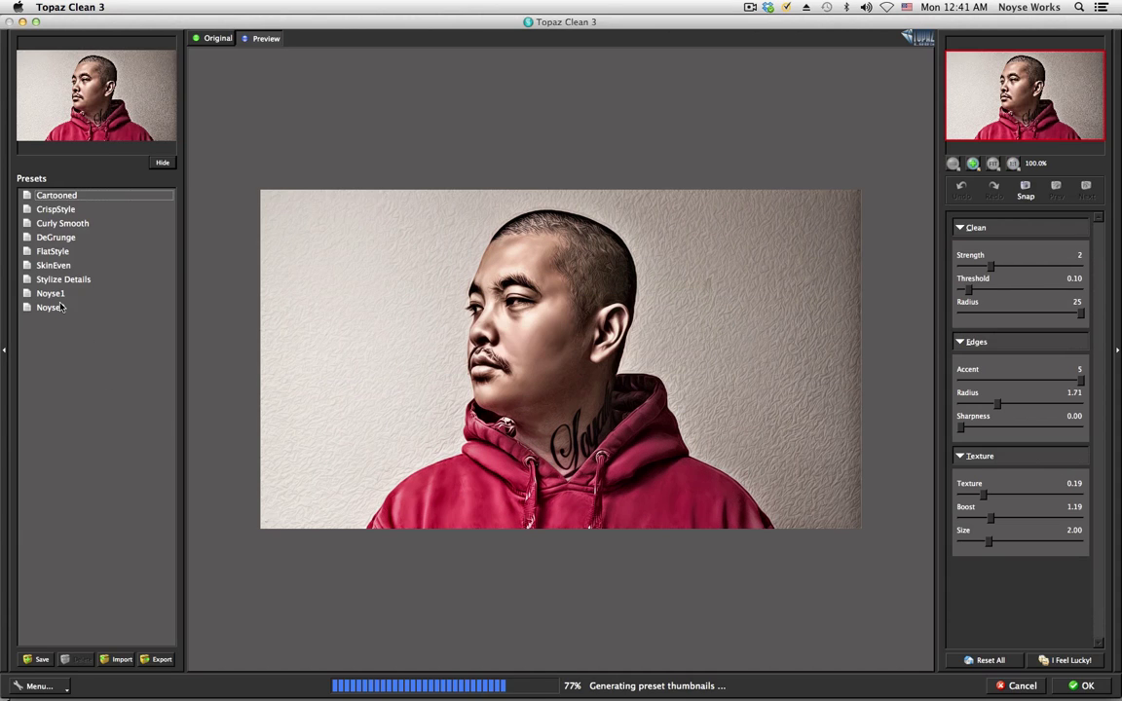
{"action": "left_click", "coordinate": [74, 294]}
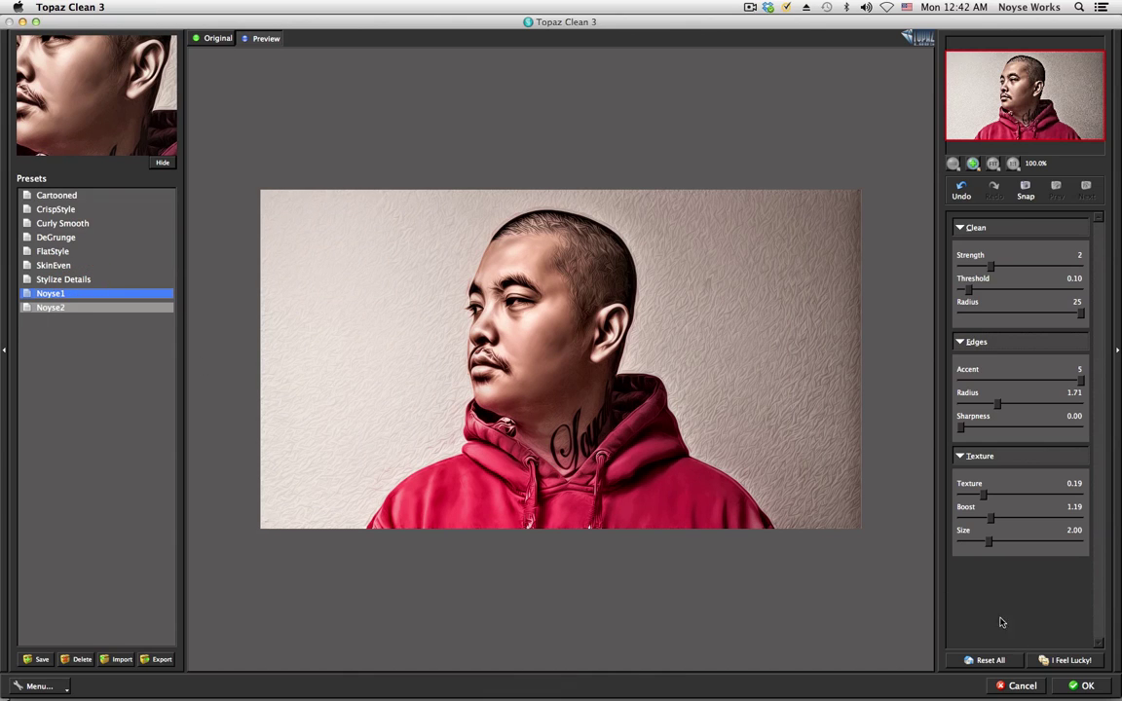
{"action": "left_click", "coordinate": [1076, 687]}
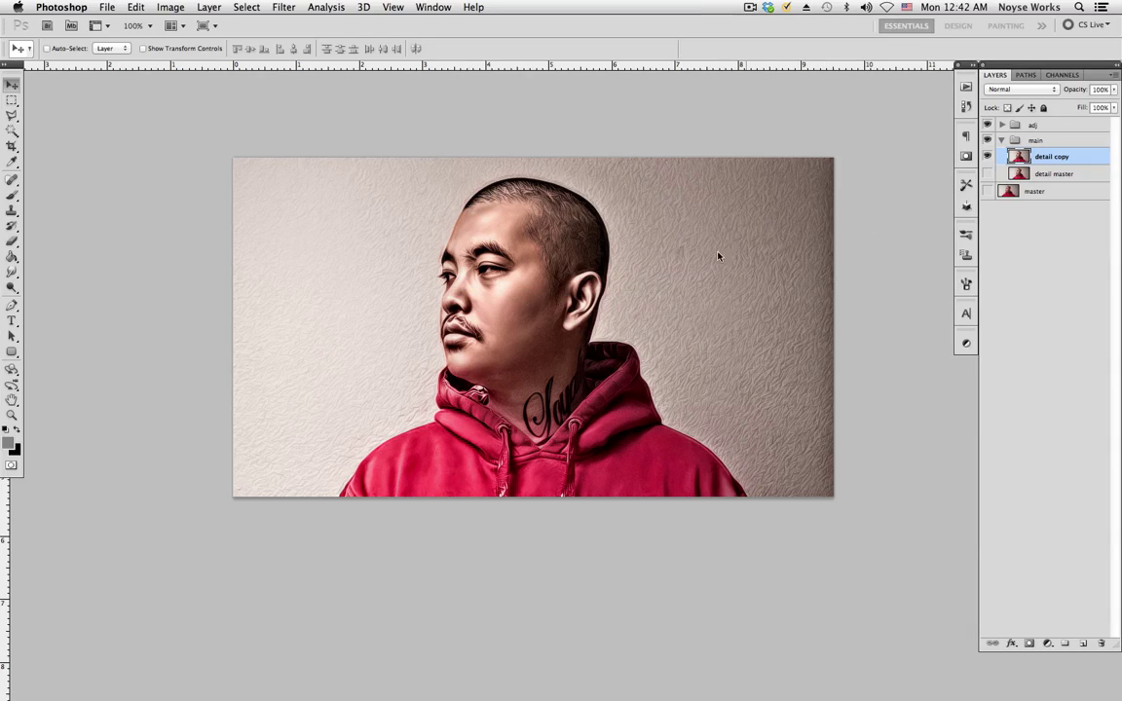
- Smudge the forehead skin smooth on the detail copy layer at 20% strength, enlarging the brush to 25 px
{"action": "key", "text": "z"}
{"action": "left_click_drag", "start_coordinate": [563, 366], "coordinate": [666, 408]}
{"action": "key", "text": "h"}
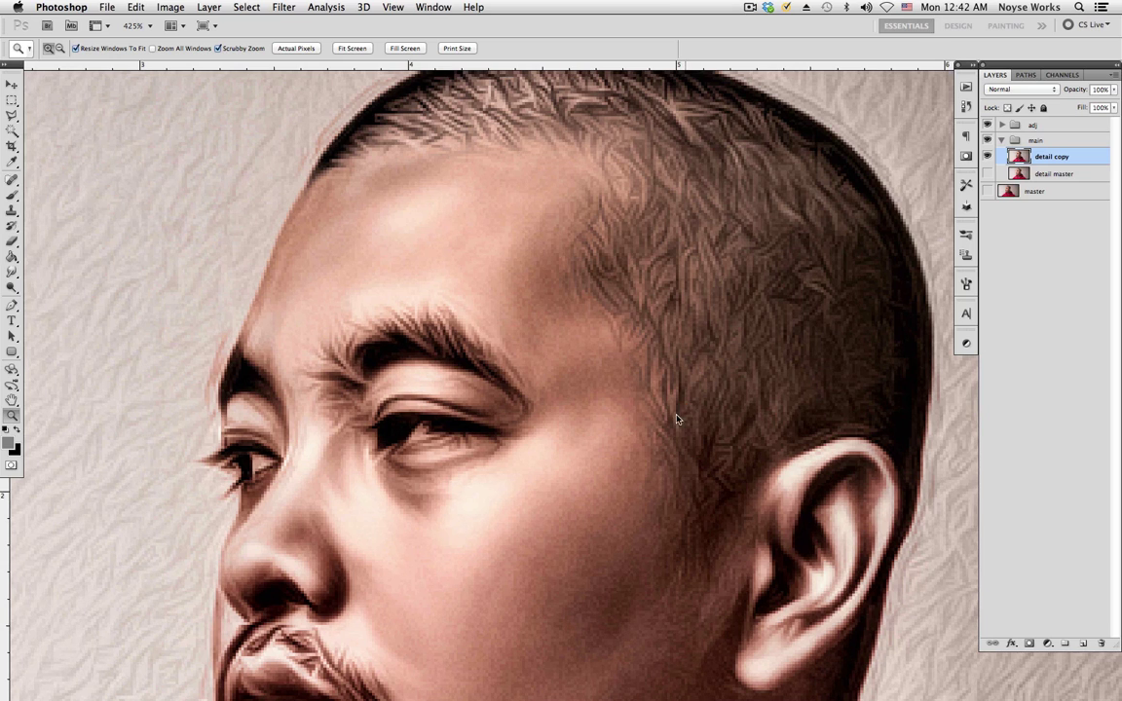
{"action": "left_click", "coordinate": [12, 271]}
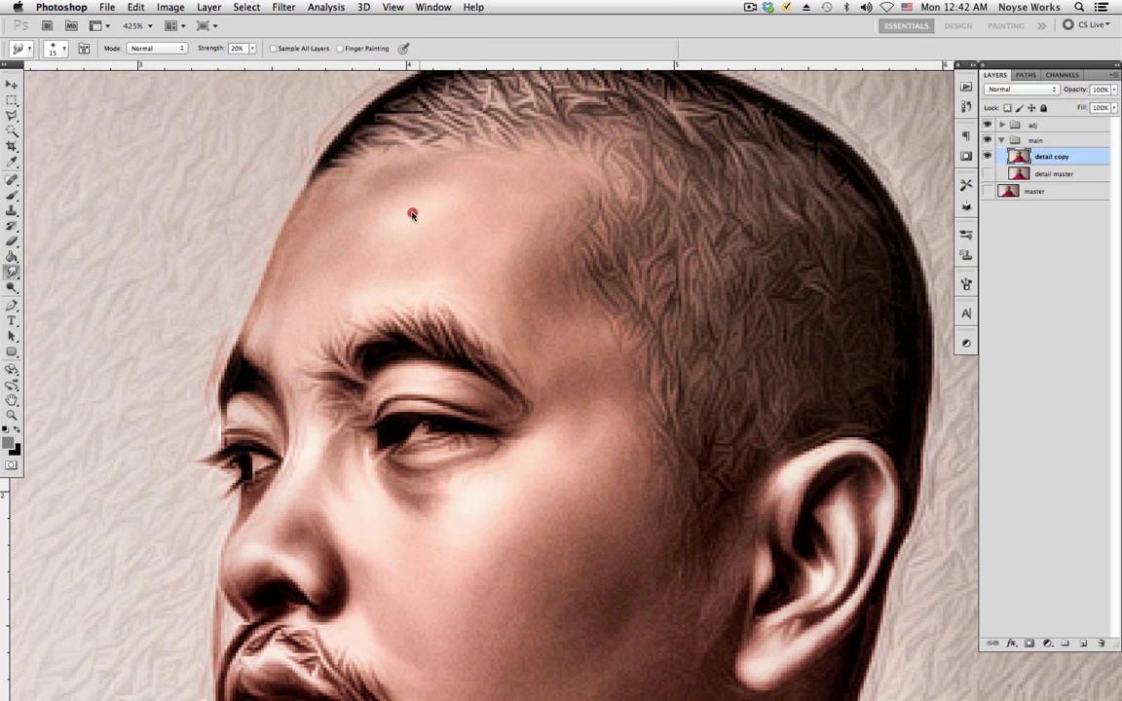
{"action": "key", "text": "bracketright"}
{"action": "key", "text": "bracketright"}
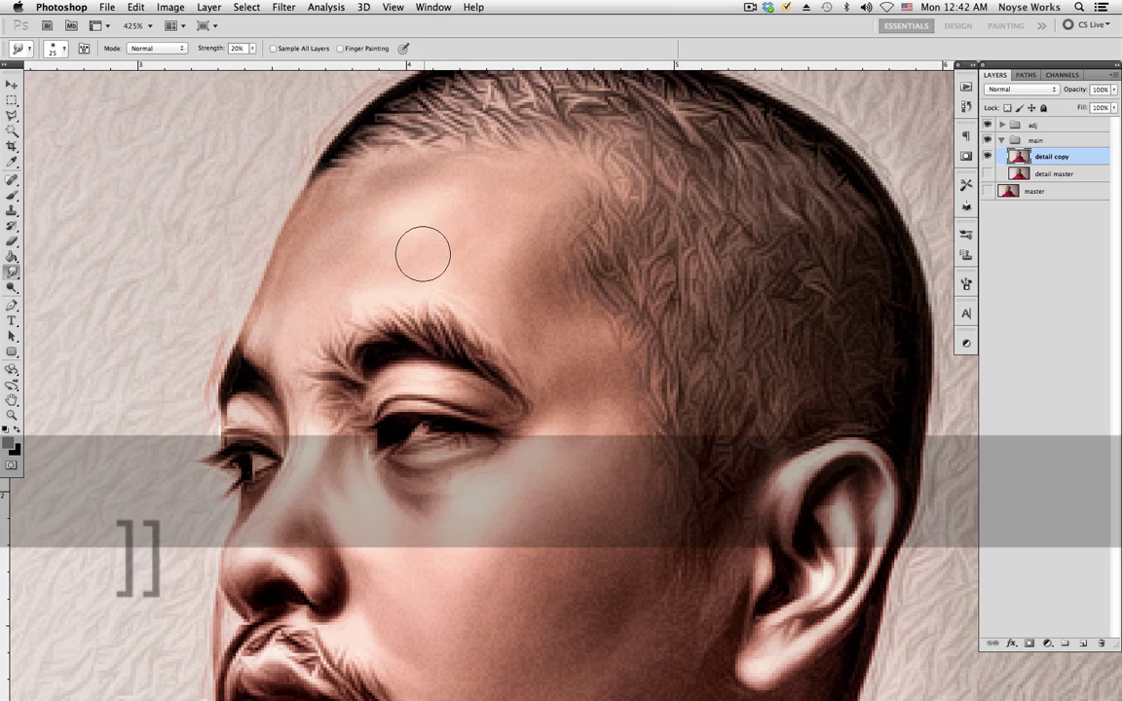
- Smudge the lower forehead, nose and skin below the eye smooth, reducing the brush to 9 px and finishing at 15 px
{"action": "key", "text": "bracketleft"}
{"action": "key", "text": "bracketleft"}
{"action": "key", "text": "bracketleft"}
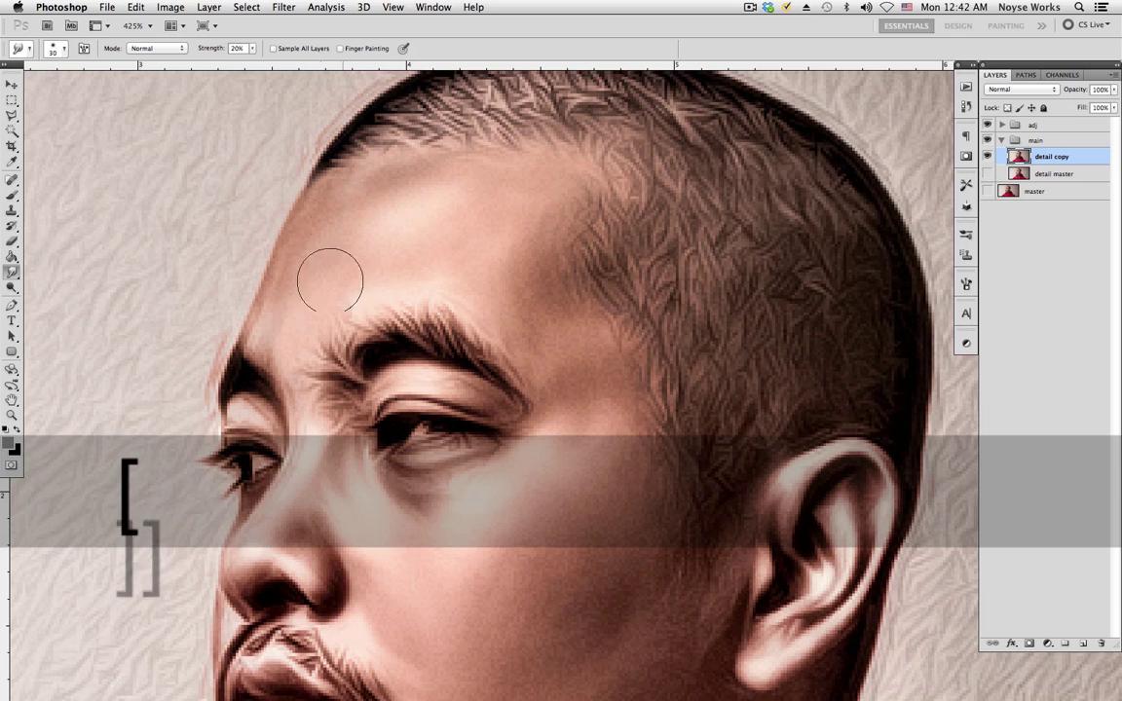
{"action": "key", "text": "bracketleft"}
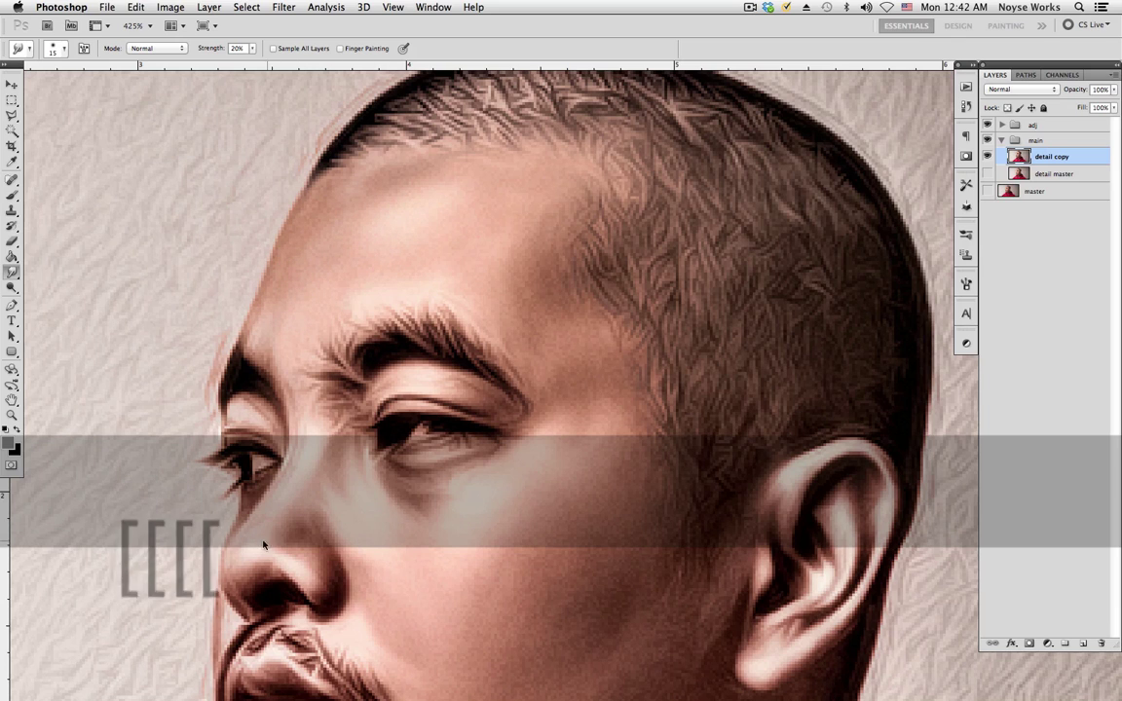
{"action": "key", "text": "bracketleft"}
{"action": "key", "text": "bracketleft"}
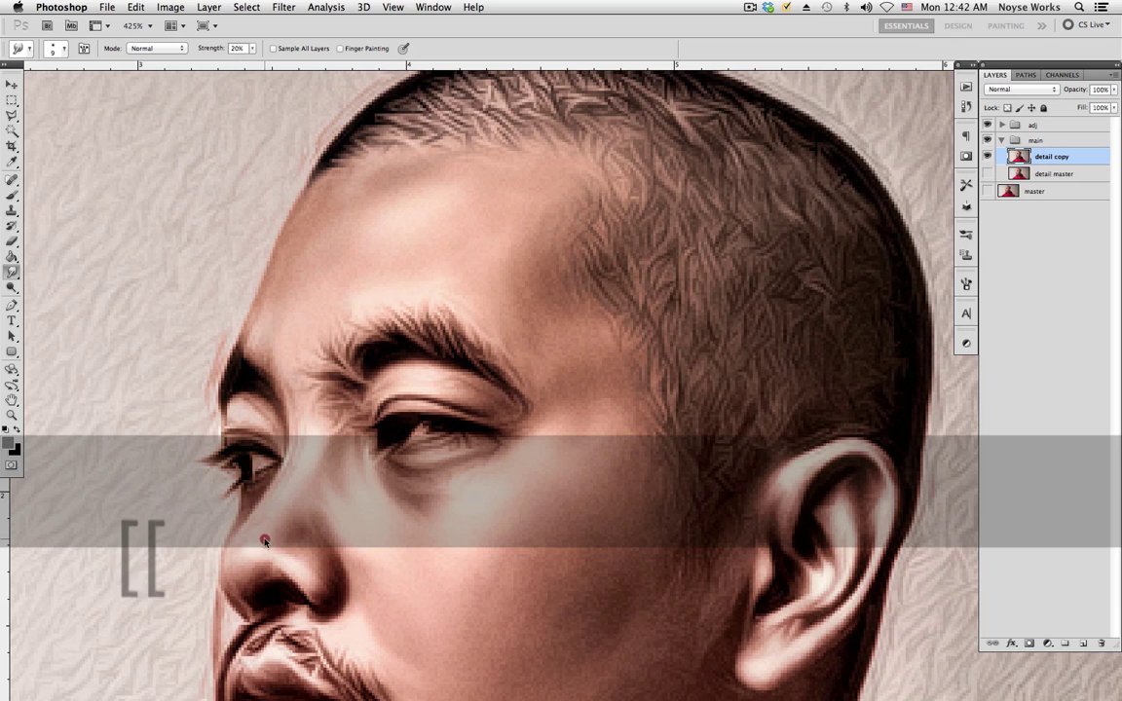
{"action": "key", "text": "bracketright"}
{"action": "key", "text": "bracketright"}
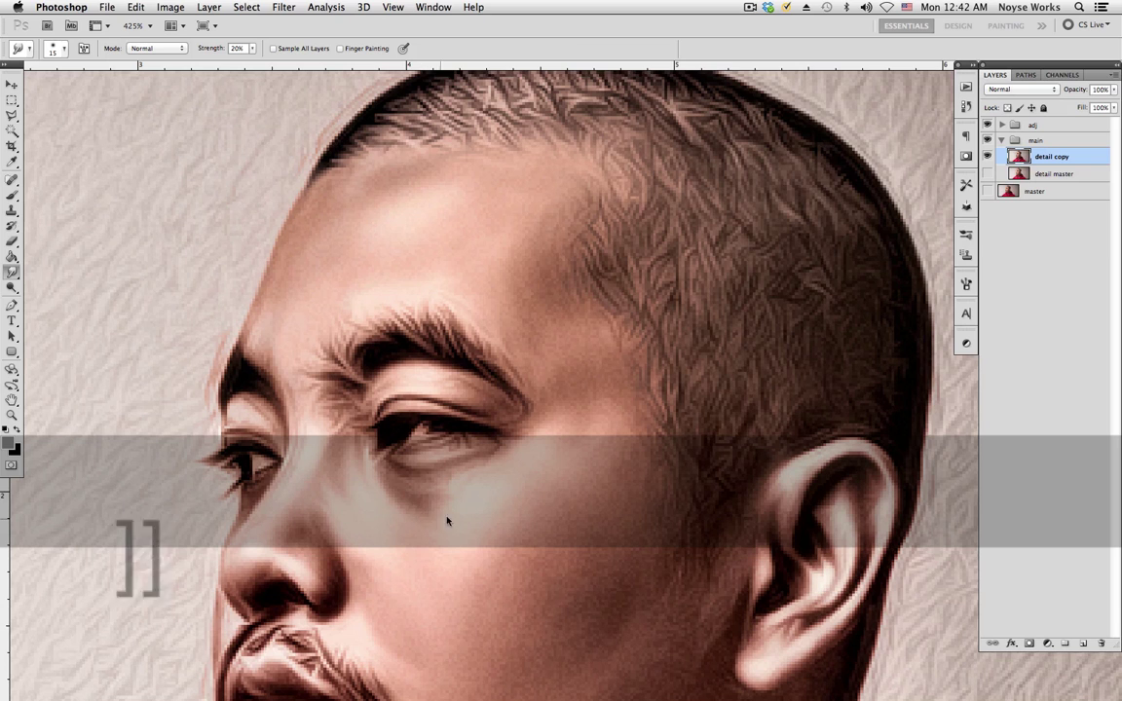
- Smudge the broad cheek area between the eye and ear smooth with the brush enlarged to 50 px
{"action": "scroll", "coordinate": [458, 458], "scroll_direction": "down", "scroll_amount": 5}
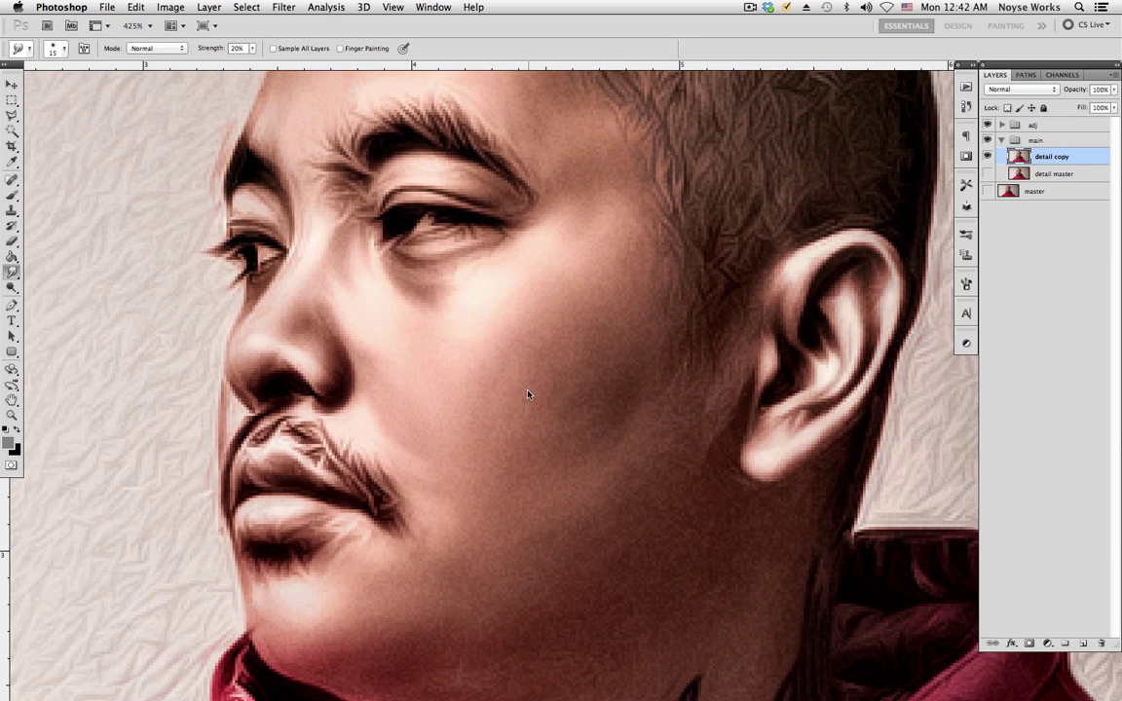
{"action": "key", "text": "bracketright"}
{"action": "key", "text": "bracketright"}
{"action": "key", "text": "bracketright"}
{"action": "key", "text": "bracketright"}
{"action": "key", "text": "bracketright"}
{"action": "key", "text": "bracketright"}
{"action": "key", "text": "bracketright"}
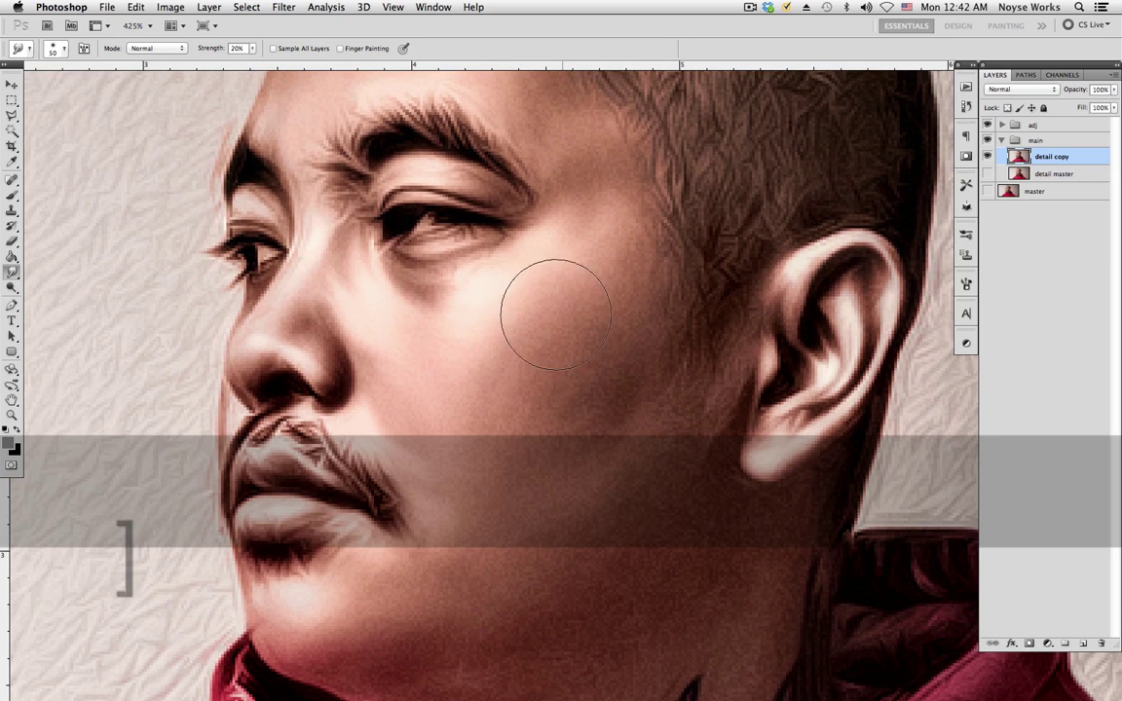
- Smudge the cheek beside the nose and down toward the jaw smooth, reducing the brush to 30 px and then 20 px
{"action": "key", "text": "bracketleft"}
{"action": "key", "text": "bracketleft"}
{"action": "key", "text": "bracketleft"}
{"action": "key", "text": "bracketleft"}
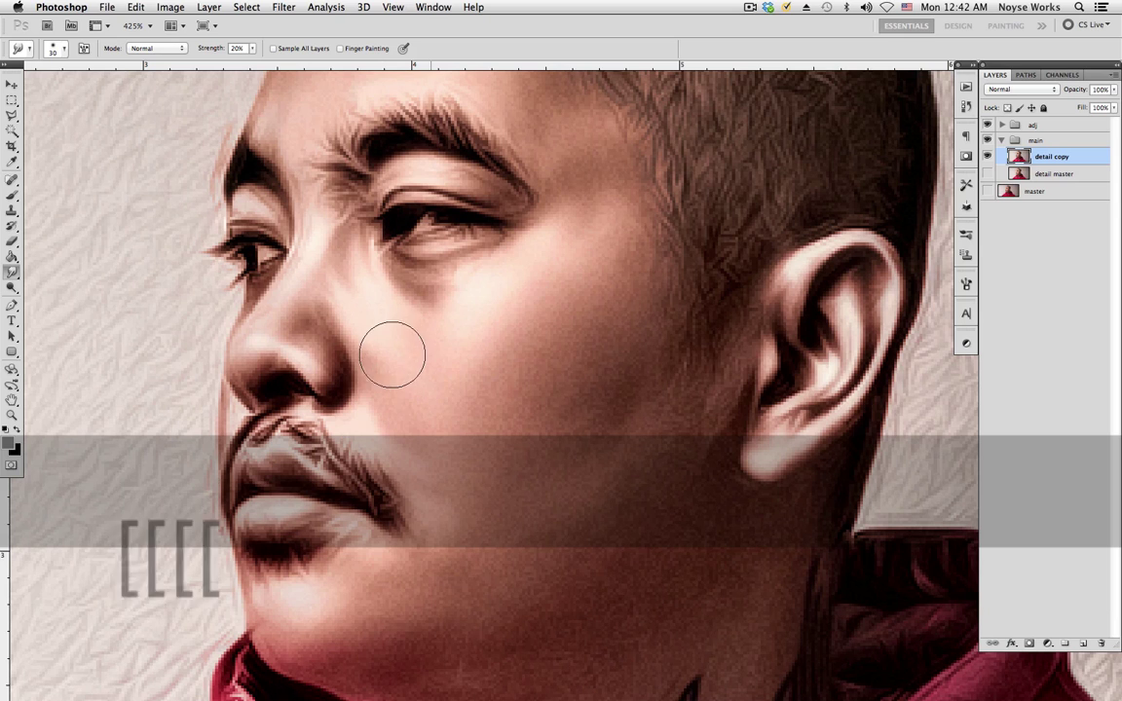
{"action": "key", "text": "bracketleft"}
{"action": "key", "text": "bracketleft"}
{"action": "key", "text": "bracketleft"}
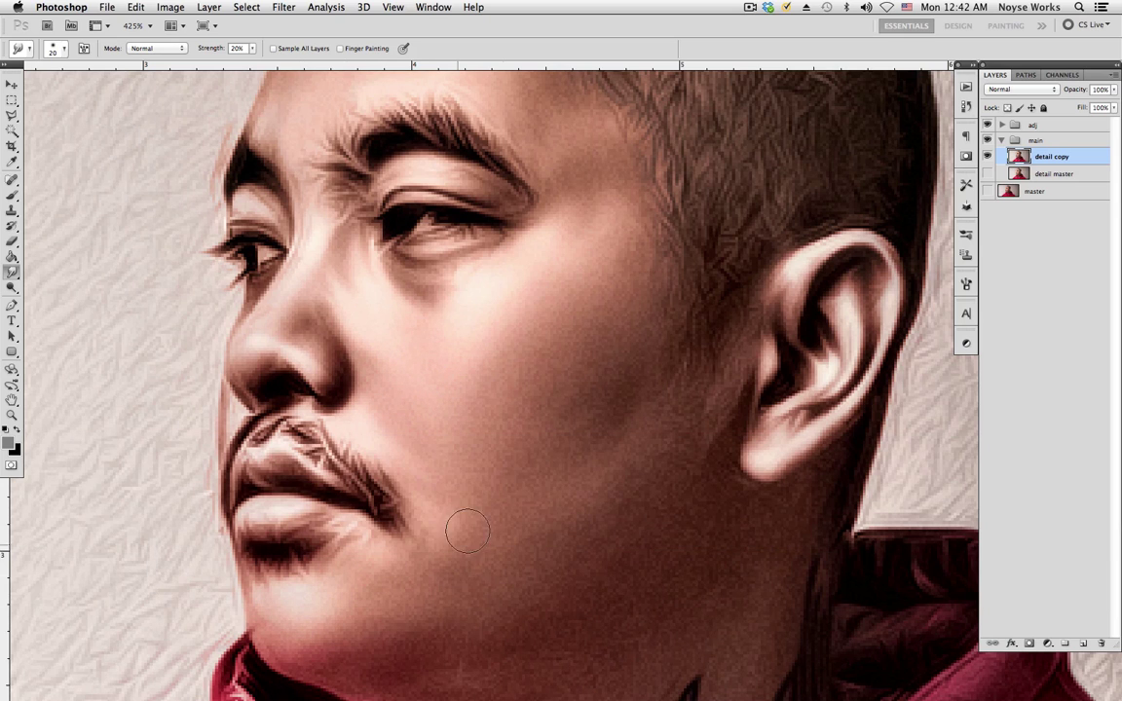
- Smudge the chin and neck smooth at 20 px, and the skin inside the neck tattoo's first letter at 10 and 9 px
{"action": "scroll", "coordinate": [557, 419], "scroll_direction": "down", "scroll_amount": 3}
{"action": "scroll", "coordinate": [557, 419], "scroll_direction": "down", "scroll_amount": 2}
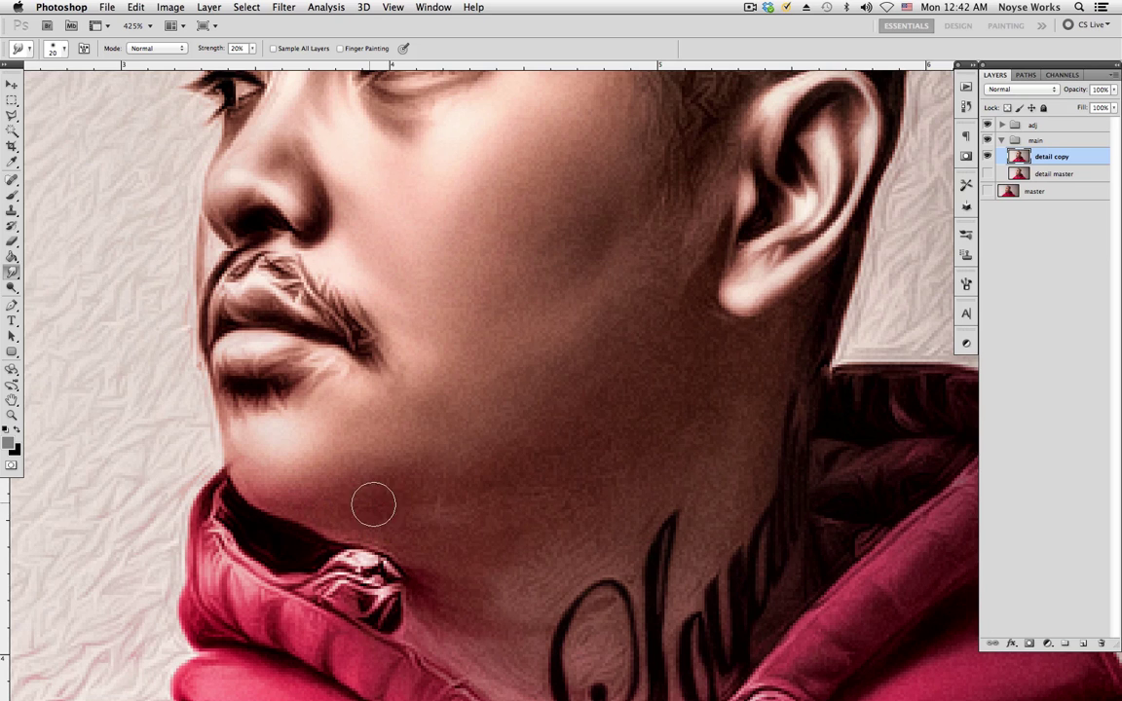
{"action": "scroll", "coordinate": [507, 419], "scroll_direction": "down", "scroll_amount": 4}
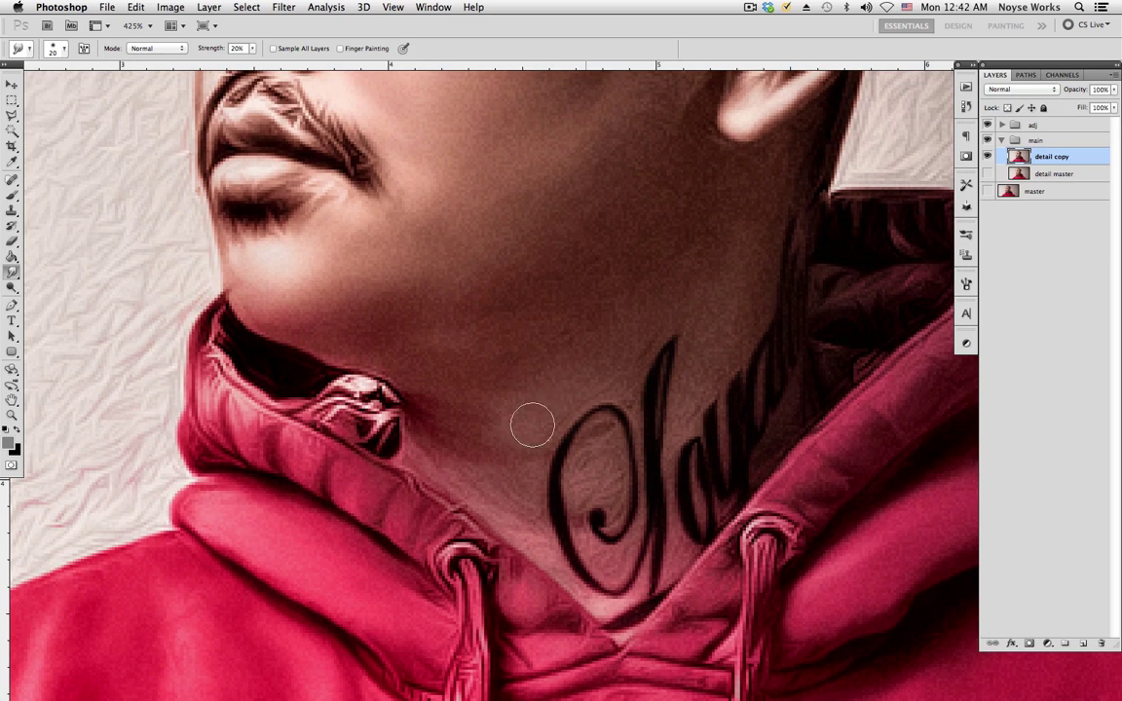
{"action": "key", "text": "bracketleft"}
{"action": "key", "text": "bracketleft"}
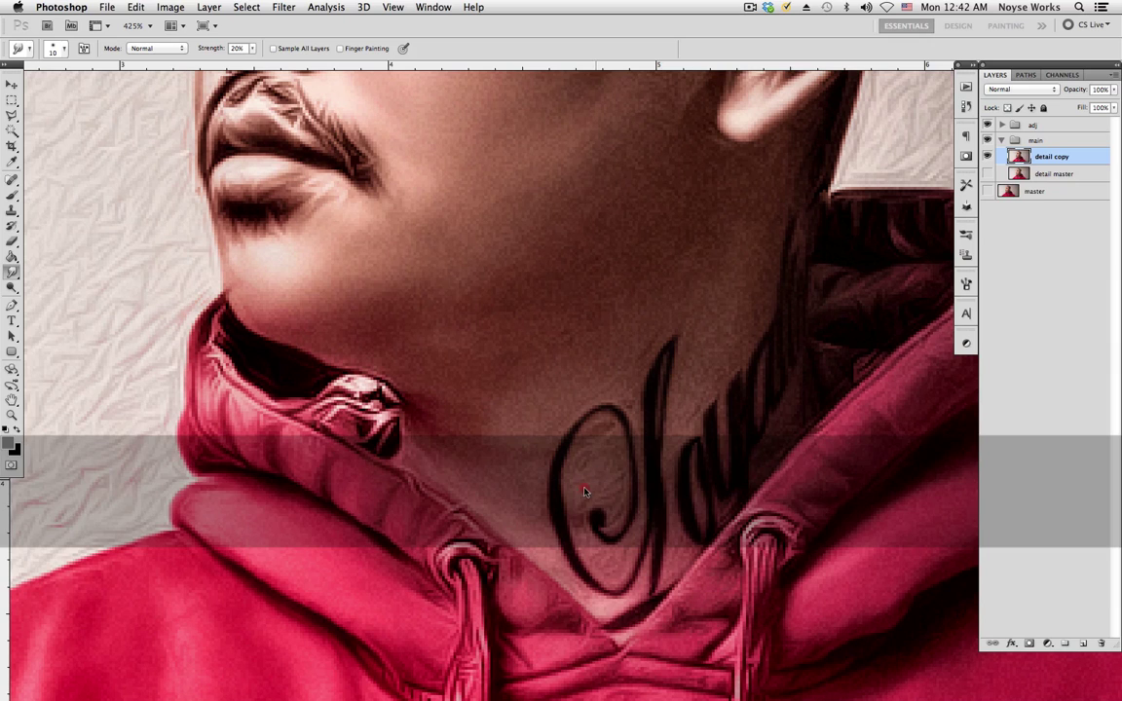
{"action": "key", "text": "bracketleft"}
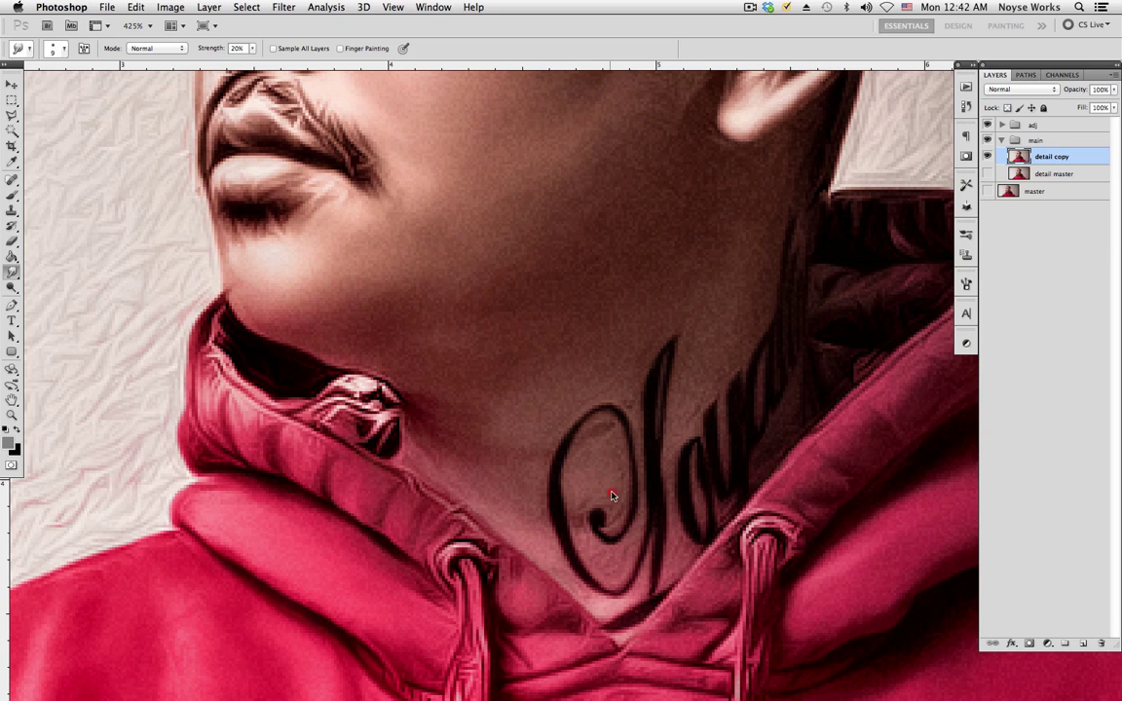
{"action": "left_click_drag", "start_coordinate": [612, 496], "coordinate": [582, 477]}
- Smudge the hoodie's shoulder below the chin and its central chest fabric smooth, enlarging the brush to 30 px and then 40 px
{"action": "scroll", "coordinate": [473, 523], "scroll_direction": "down", "scroll_amount": 10}
{"action": "scroll", "coordinate": [474, 523], "scroll_direction": "left", "scroll_amount": 6}
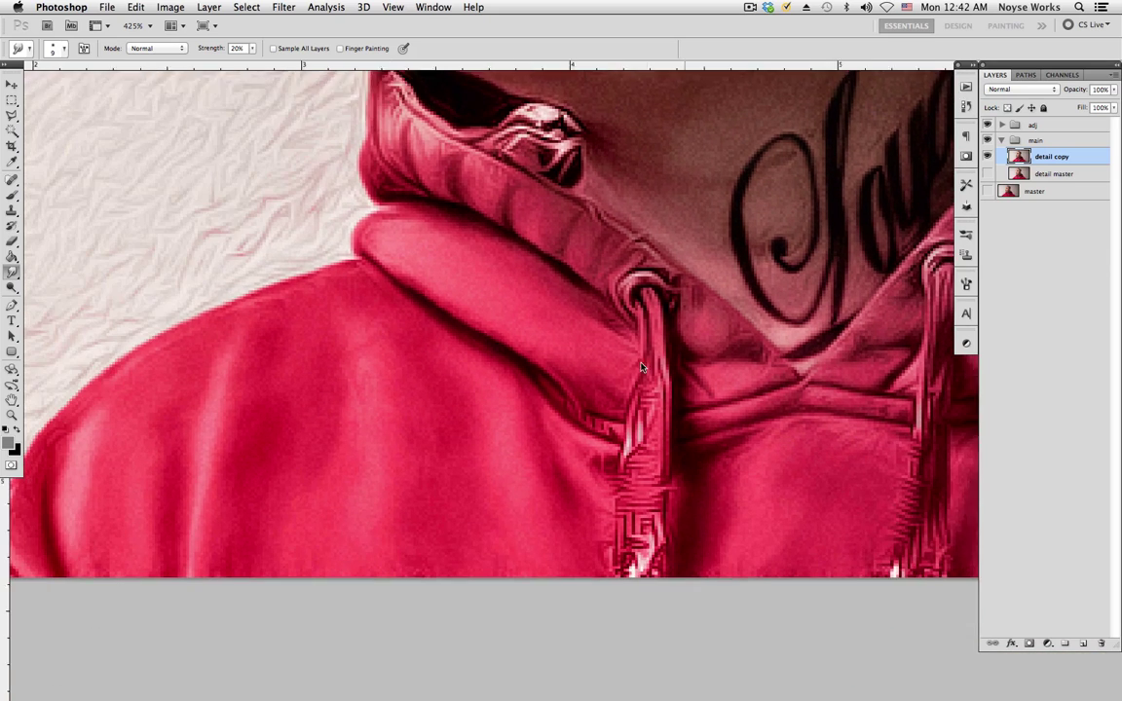
{"action": "key", "text": "bracketright"}
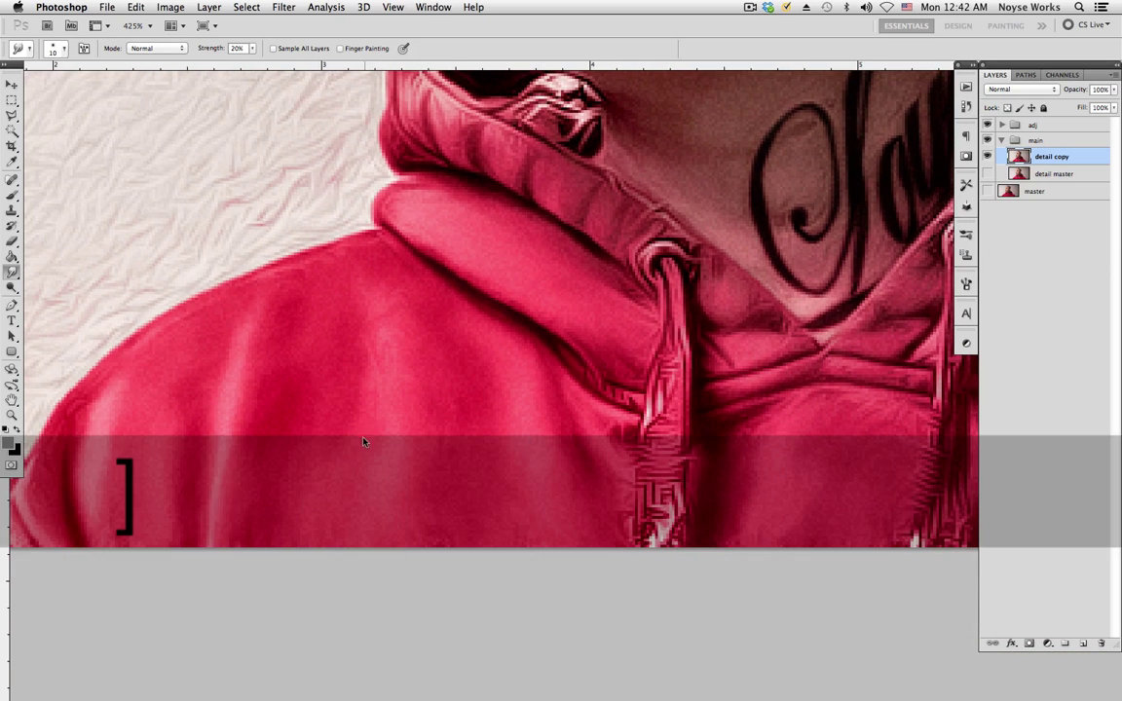
{"action": "key", "text": "bracketright"}
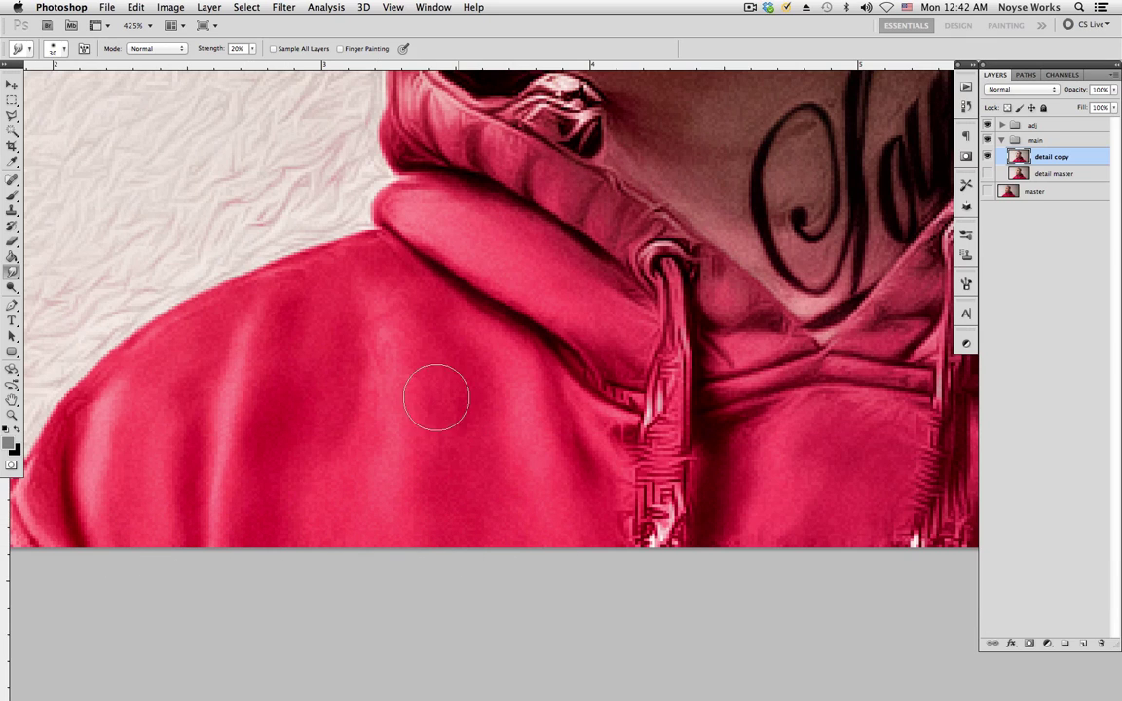
{"action": "key", "text": "bracketright"}
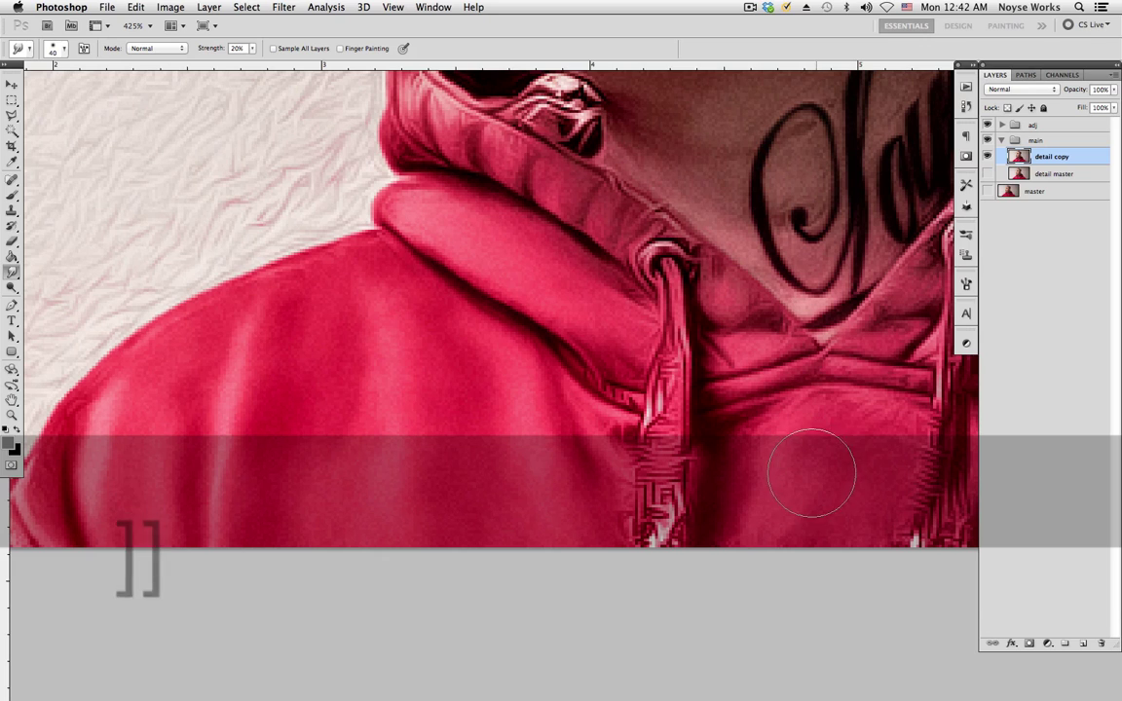
{"action": "key", "text": "bracketright"}
- Smudge the hood's thick fold beside the drawstring smooth, reducing the brush to 25 px and then 15 px
{"action": "key", "text": "bracketleft"}
{"action": "key", "text": "bracketleft"}
{"action": "key", "text": "bracketleft"}
{"action": "key", "text": "bracketleft"}
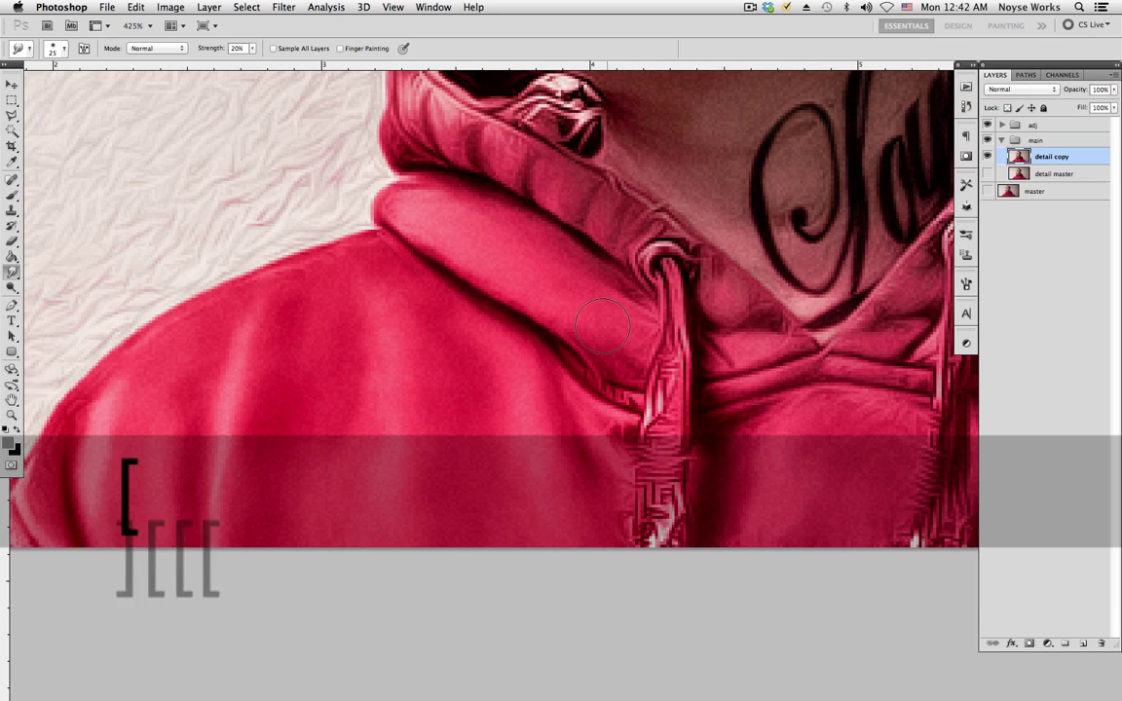
{"action": "key", "text": "bracketleft"}
{"action": "key", "text": "bracketleft"}
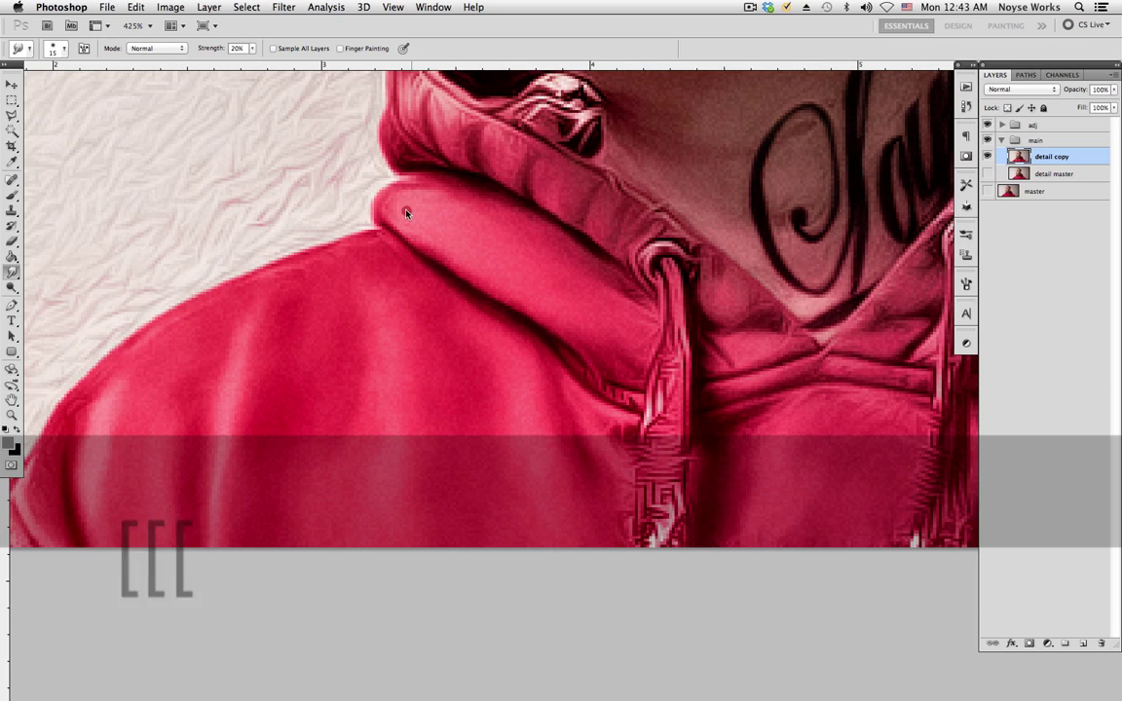
- Smudge the chest between the drawstrings and the hood and shoulder beneath the tattoo side smooth with the 15 px brush
{"action": "scroll", "coordinate": [534, 260], "scroll_direction": "down", "scroll_amount": 5}
{"action": "scroll", "coordinate": [534, 260], "scroll_direction": "right", "scroll_amount": 6}
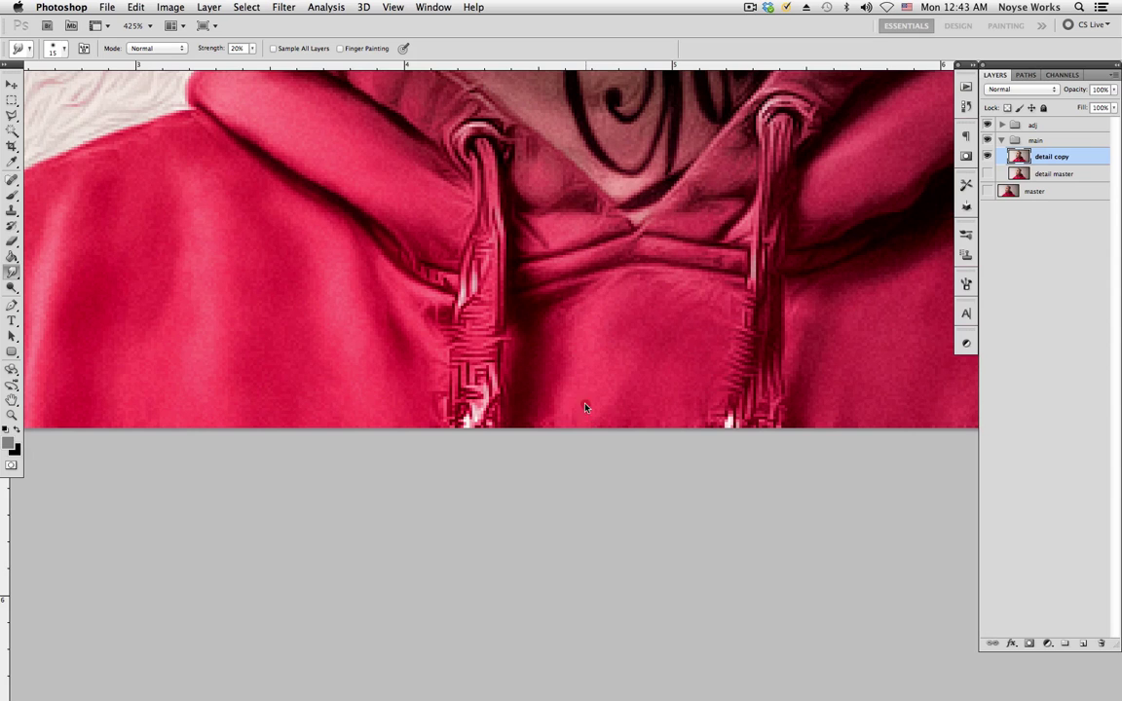
{"action": "scroll", "coordinate": [642, 441], "scroll_direction": "up", "scroll_amount": 3}
{"action": "scroll", "coordinate": [642, 441], "scroll_direction": "right", "scroll_amount": 6}
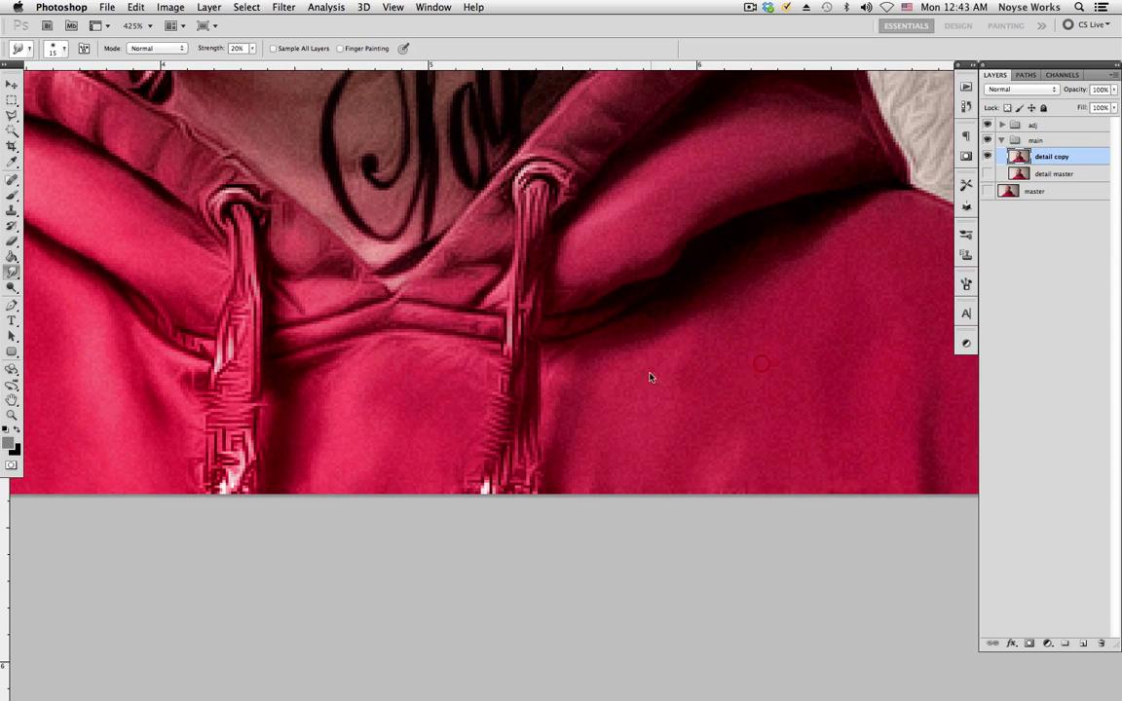
{"action": "scroll", "coordinate": [619, 468], "scroll_direction": "up", "scroll_amount": 5}
{"action": "scroll", "coordinate": [620, 468], "scroll_direction": "right", "scroll_amount": 6}
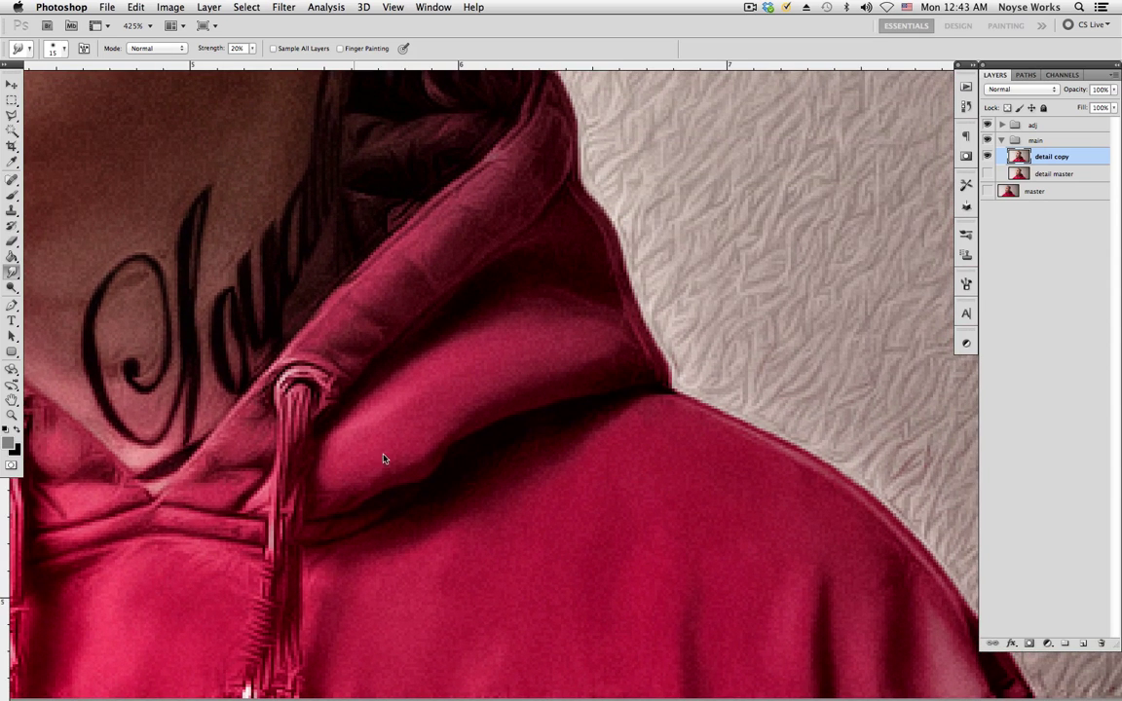
- Return the image to 100% view, switch to the Move tool and save the document
{"action": "key", "text": "super+1"}
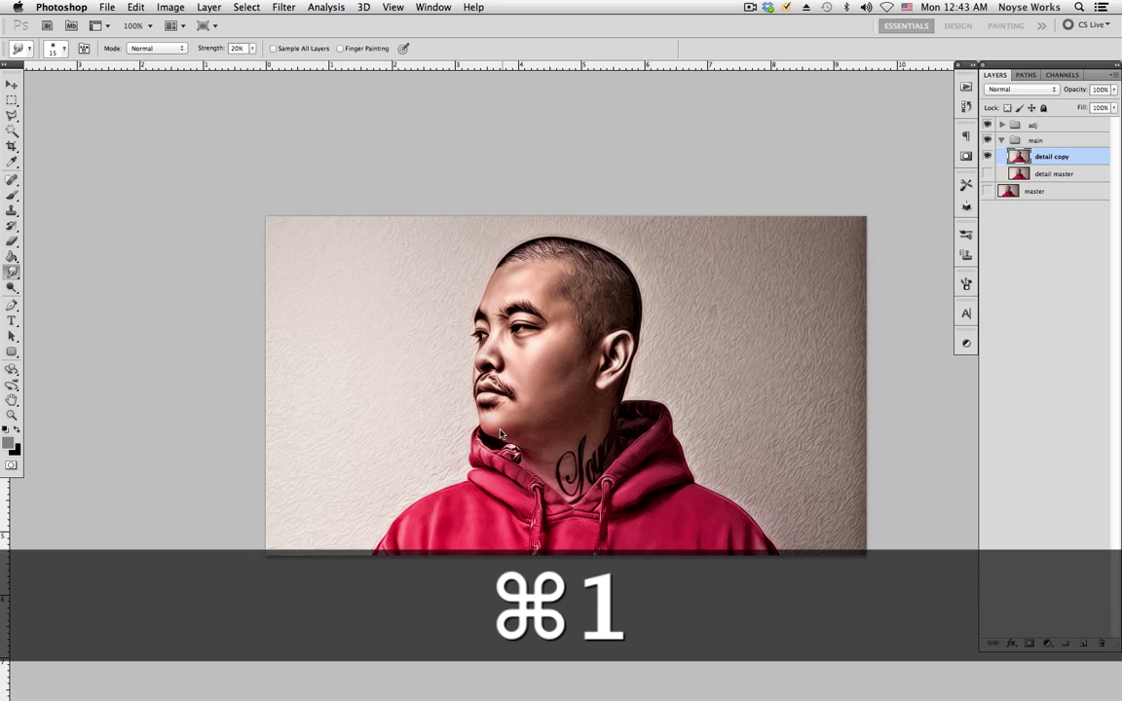
{"action": "key", "text": "v"}
{"action": "key", "text": "super+s"}
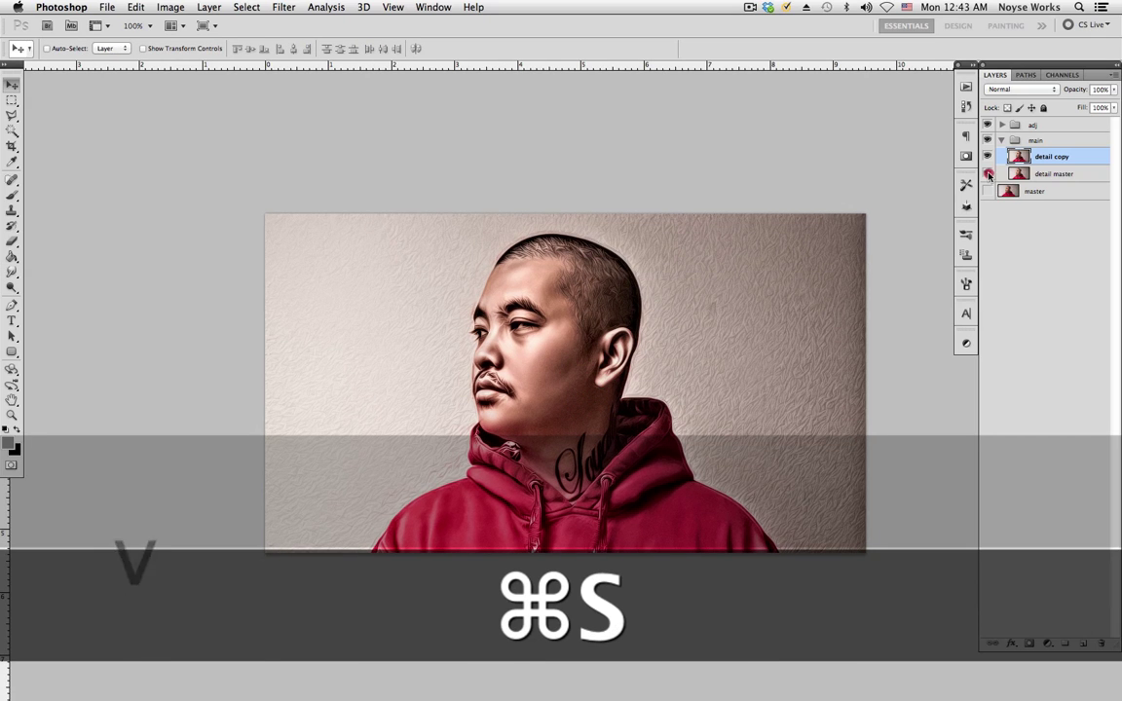
- Show the original master layer and compare it with the detail master and detail copy layers by toggling their visibility
{"action": "left_click_drag", "start_coordinate": [987, 191], "coordinate": [988, 156]}
{"action": "left_click", "coordinate": [1035, 194]}
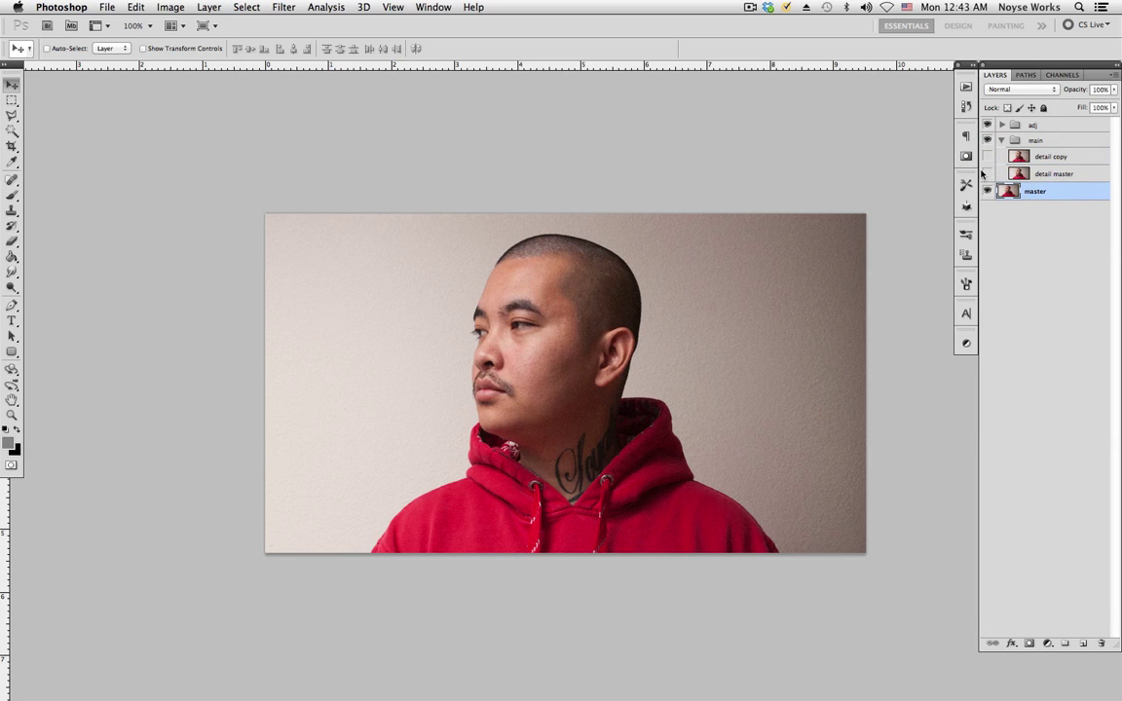
{"action": "left_click", "coordinate": [987, 175]}
{"action": "left_click", "coordinate": [987, 157]}
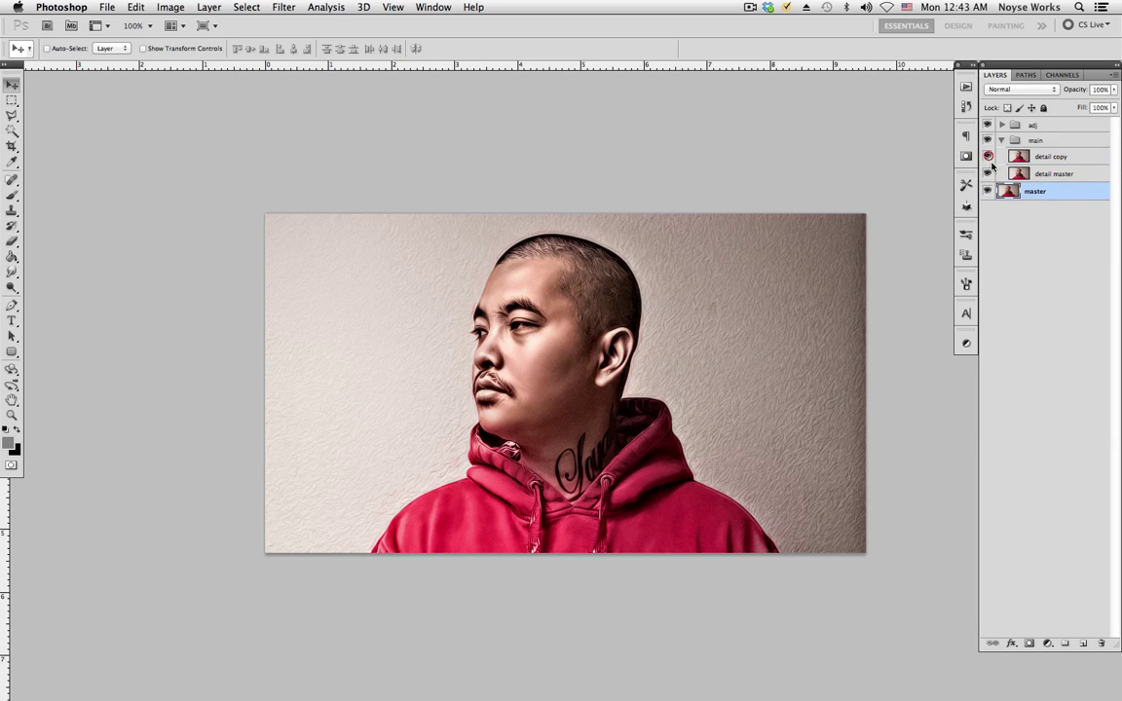
{"action": "left_click", "coordinate": [988, 157]}
{"action": "left_click", "coordinate": [987, 175]}
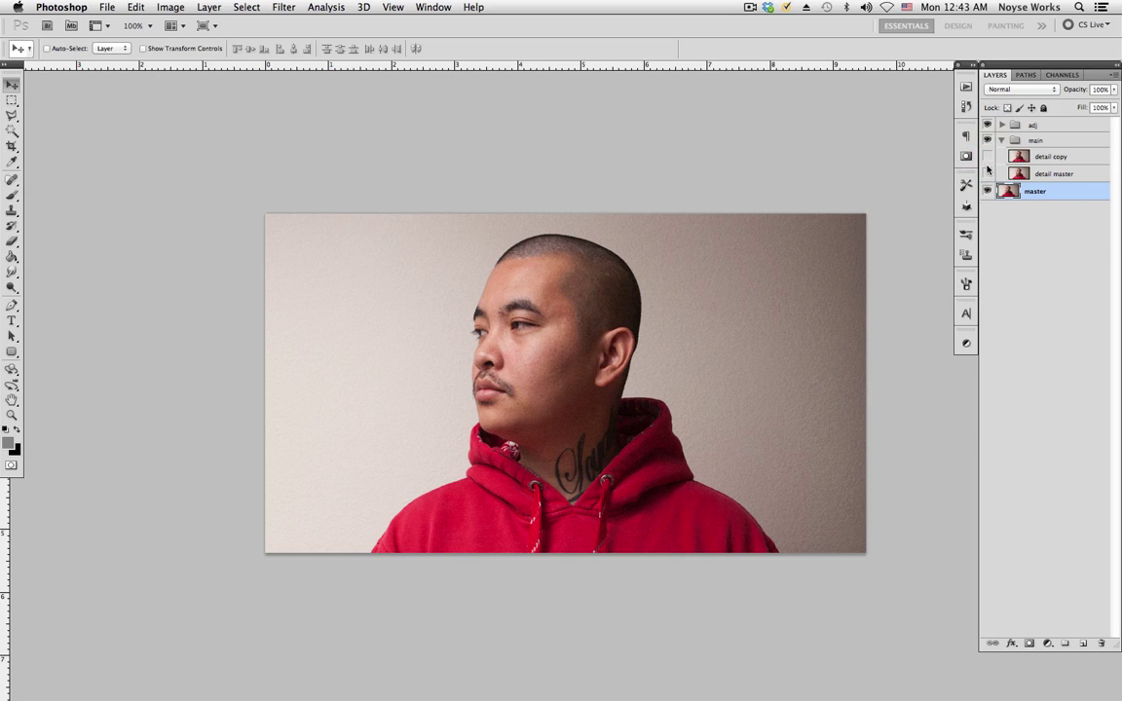
{"action": "left_click", "coordinate": [987, 174]}
{"action": "left_click", "coordinate": [988, 157]}
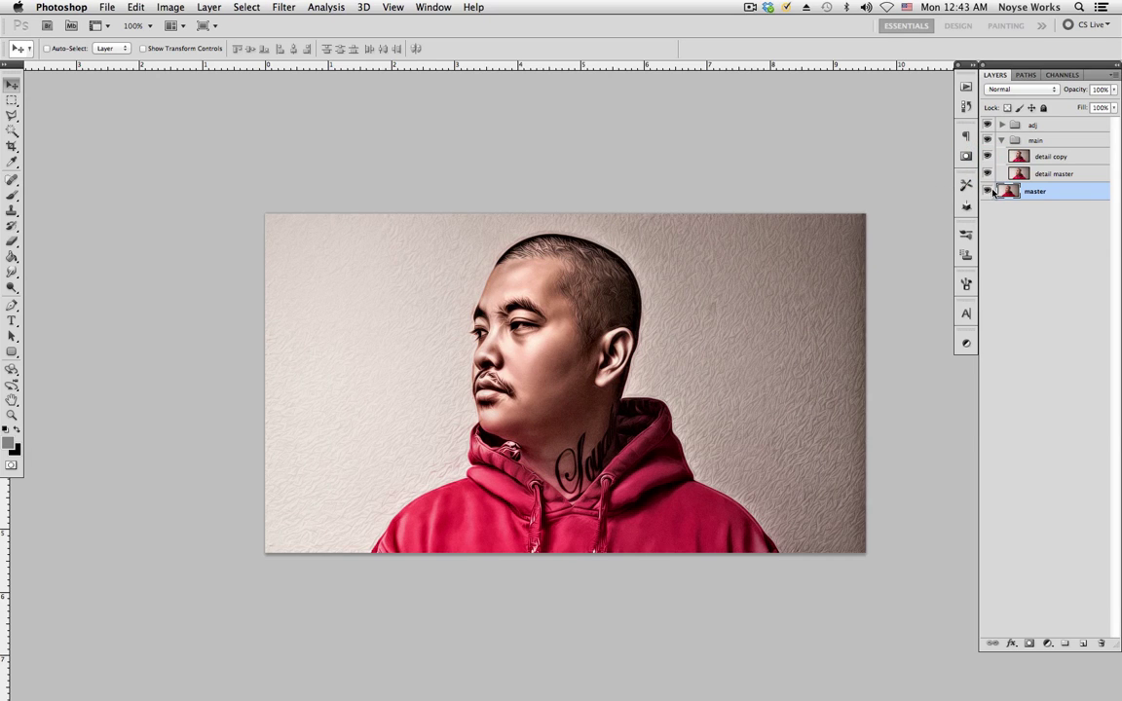
- Hide the master layer, compare detail copy against detail master, leave only detail copy visible and save the document
{"action": "left_click", "coordinate": [989, 157]}
{"action": "left_click", "coordinate": [990, 160]}
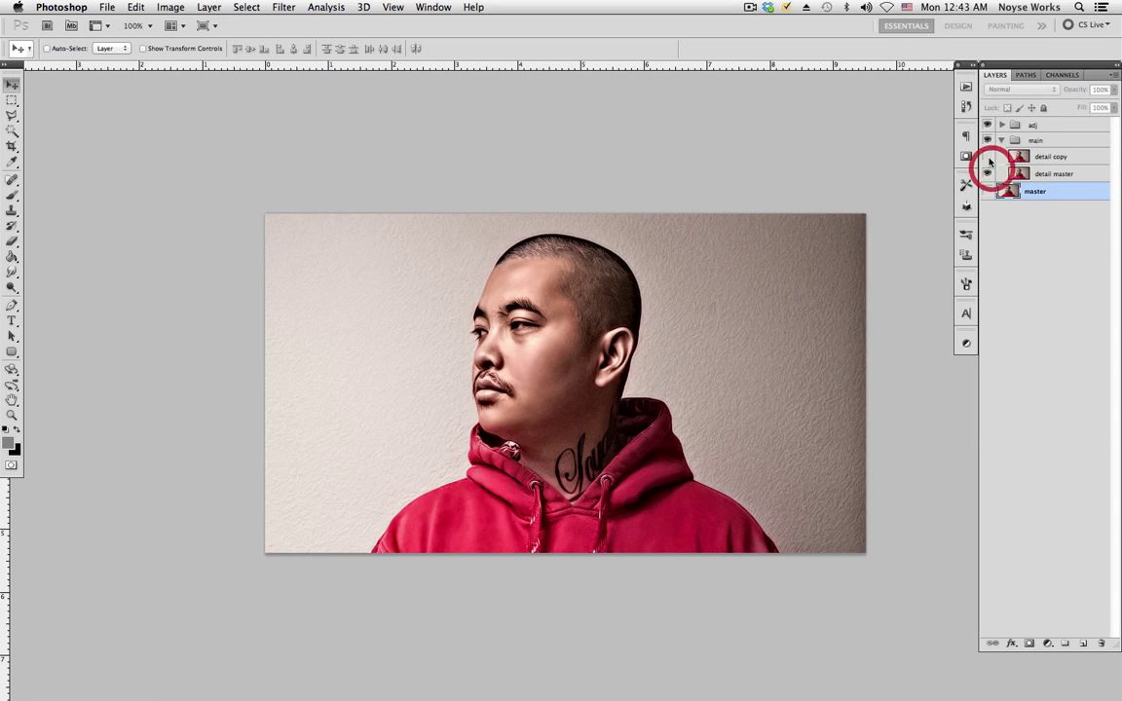
{"action": "left_click", "coordinate": [989, 162]}
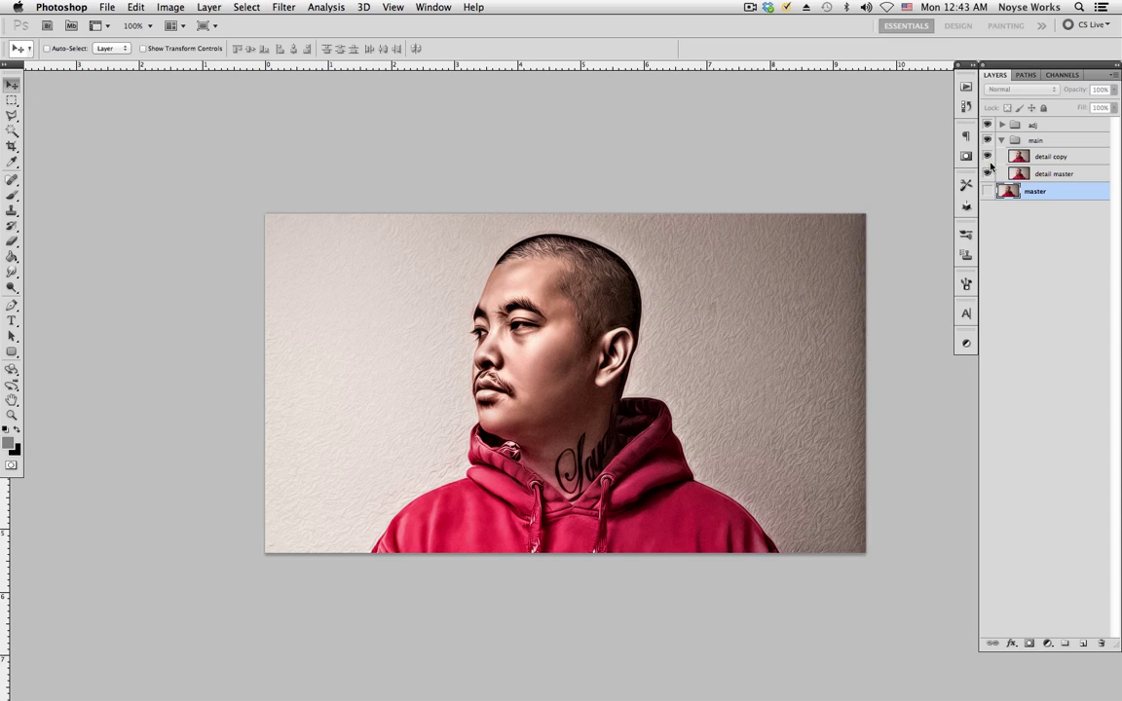
{"action": "left_click", "coordinate": [990, 161]}
{"action": "left_click", "coordinate": [989, 159]}
{"action": "key", "text": "super+s"}
{"action": "key", "text": "v"}
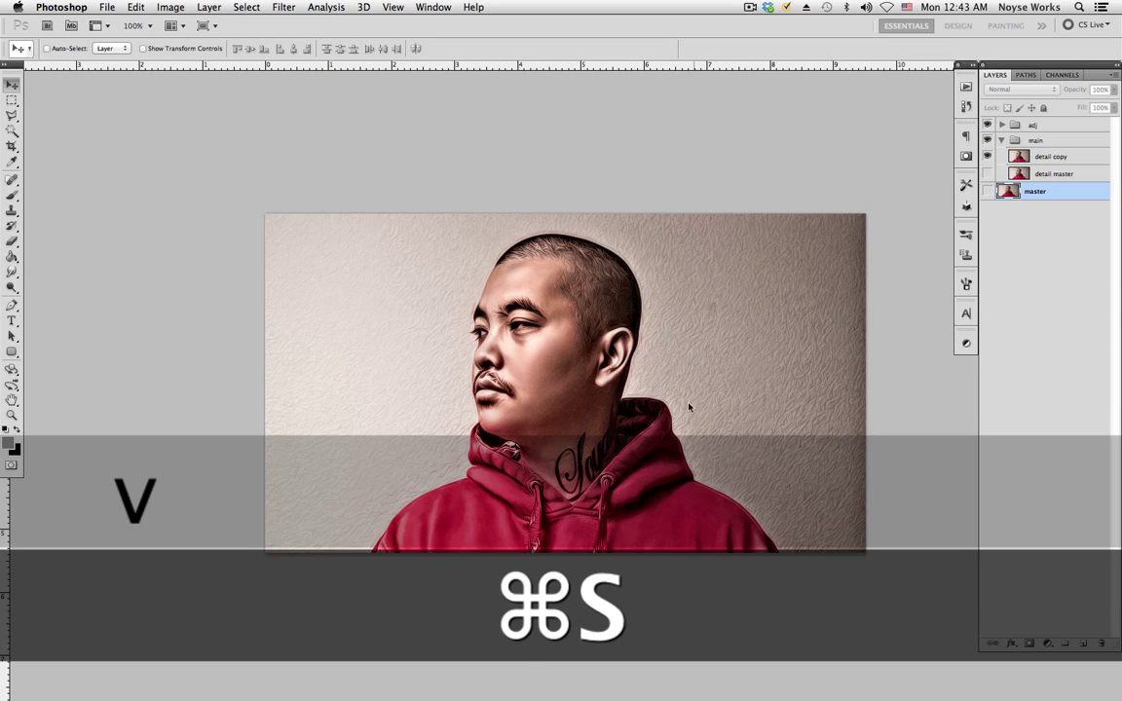
- Examine the smudged face and hoodie at higher magnification, then return to 100% view
{"action": "key", "text": "super"}
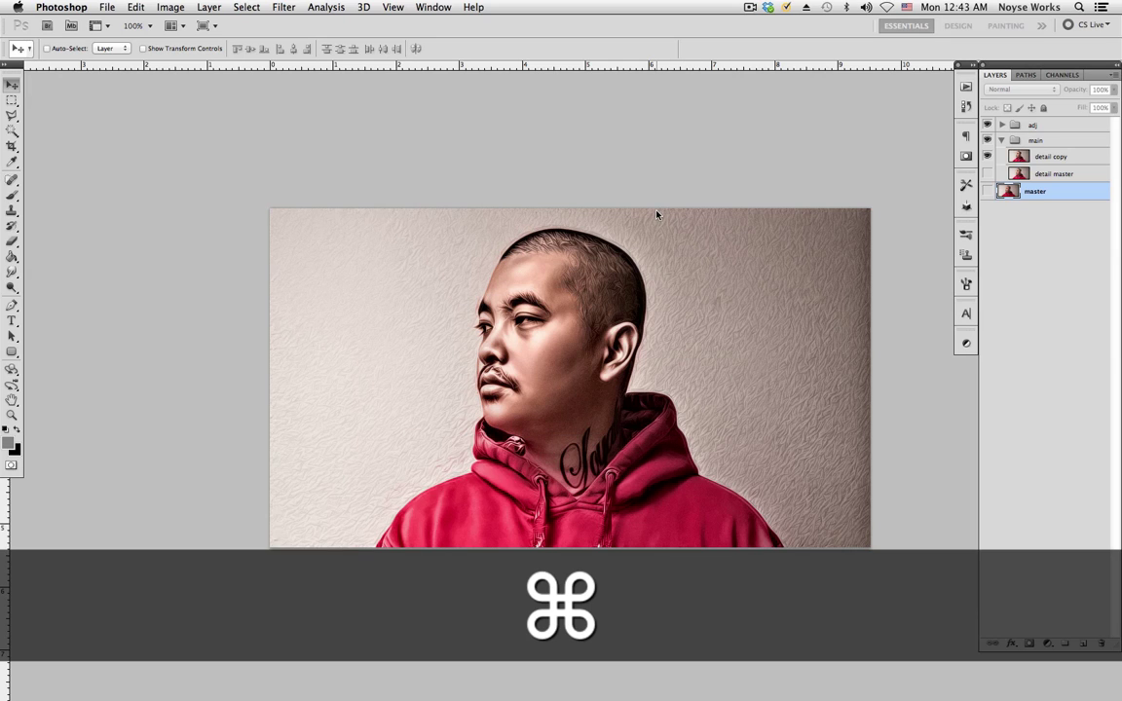
{"action": "key", "text": "super+equal"}
{"action": "key", "text": "super+equal"}
{"action": "key", "text": "super+equal"}
{"action": "key", "text": "super+minus"}
{"action": "key", "text": "super+minus"}
{"action": "key", "text": "super+minus"}
{"action": "key", "text": "super+minus"}
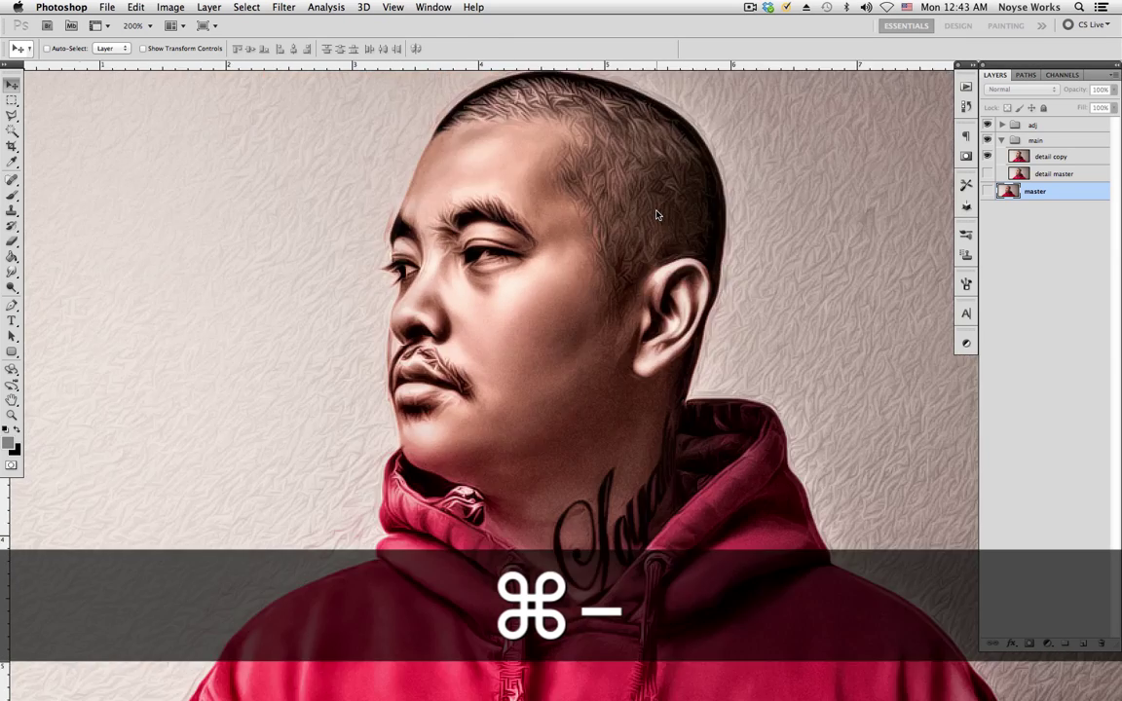
{"action": "key", "text": "super+1"}
{"action": "key", "text": "v"}
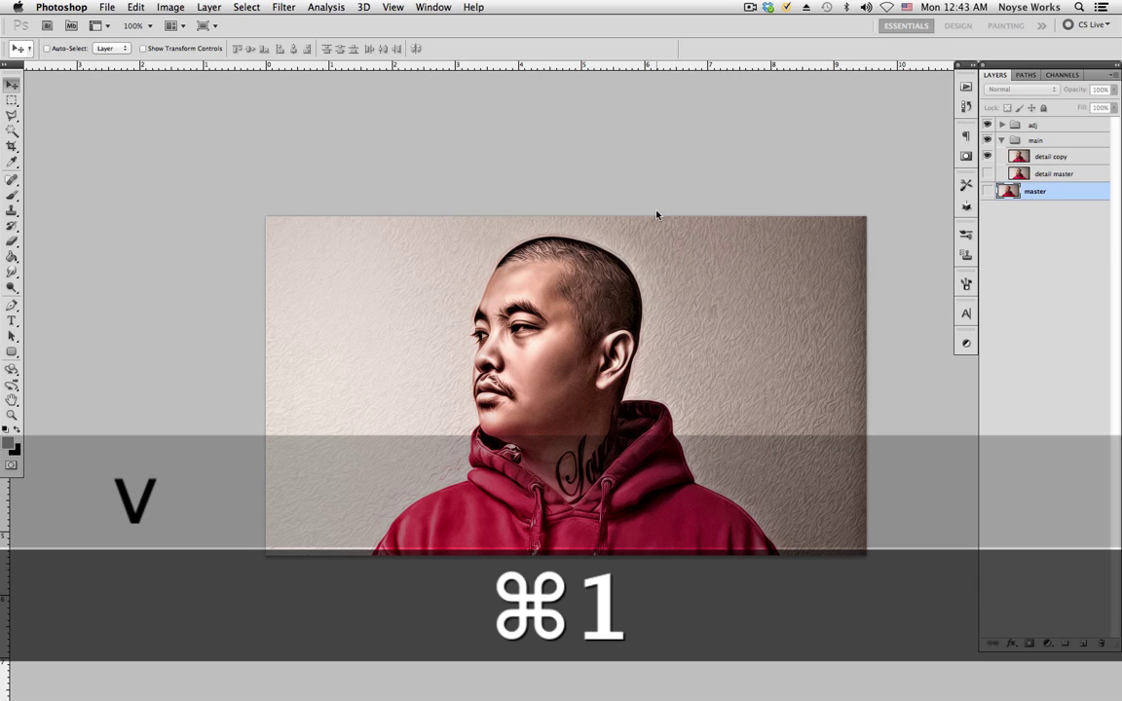
- Select the detail copy layer
{"action": "scroll", "coordinate": [633, 348], "scroll_direction": "right", "scroll_amount": 1}
{"action": "key", "text": "super"}
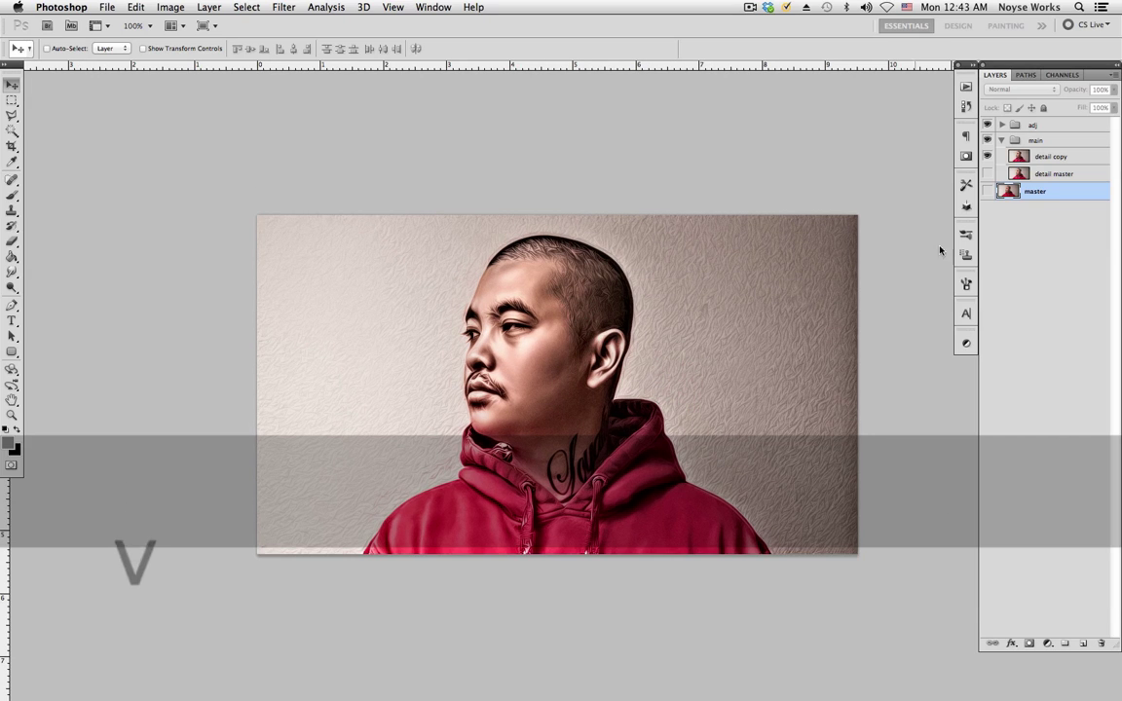
{"action": "left_click", "coordinate": [1052, 156]}
{"action": "scroll", "coordinate": [584, 409], "scroll_direction": "right", "scroll_amount": 1}
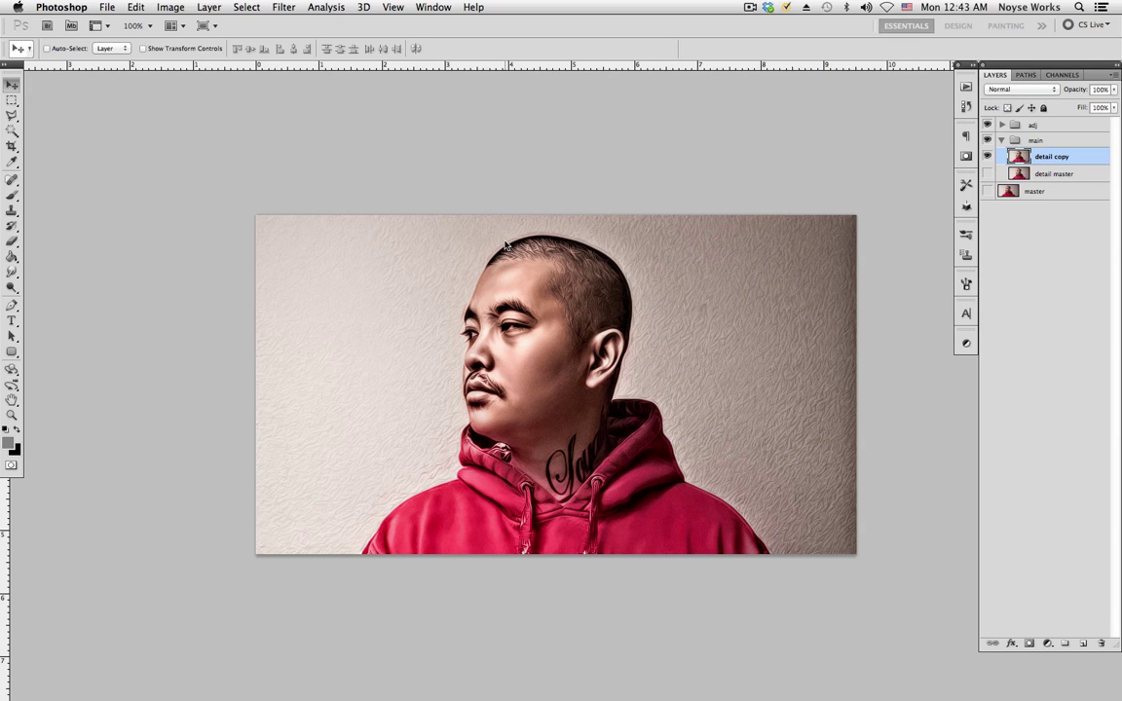
- Duplicate the detail master layer, place the duplicate above detail copy and make it visible
{"action": "key", "text": "super+equal"}
{"action": "key", "text": "super+equal"}
{"action": "key", "text": "super+equal"}
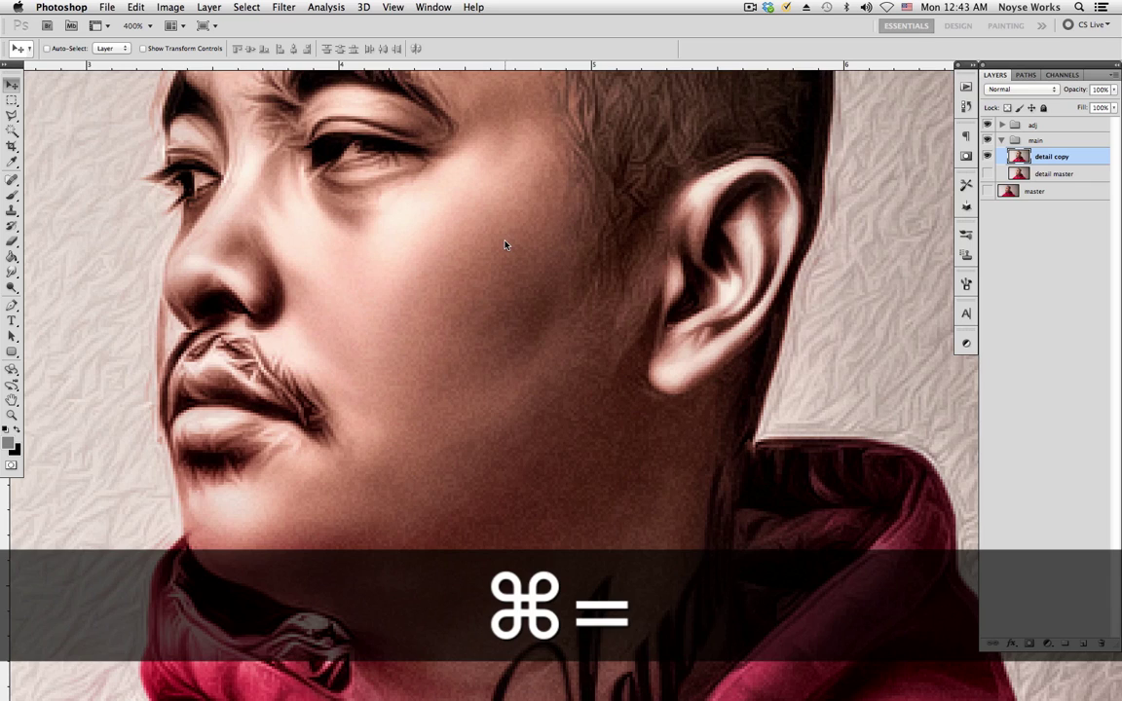
{"action": "key", "text": "super+minus"}
{"action": "key", "text": "super+1"}
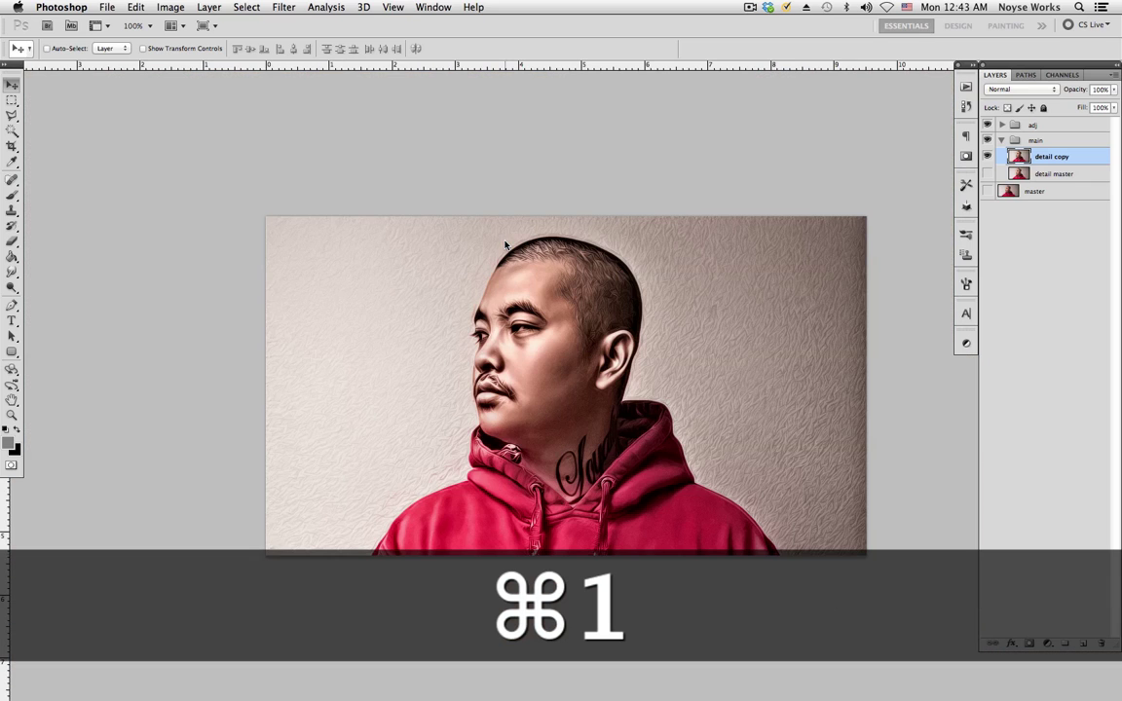
{"action": "left_click", "coordinate": [1055, 175]}
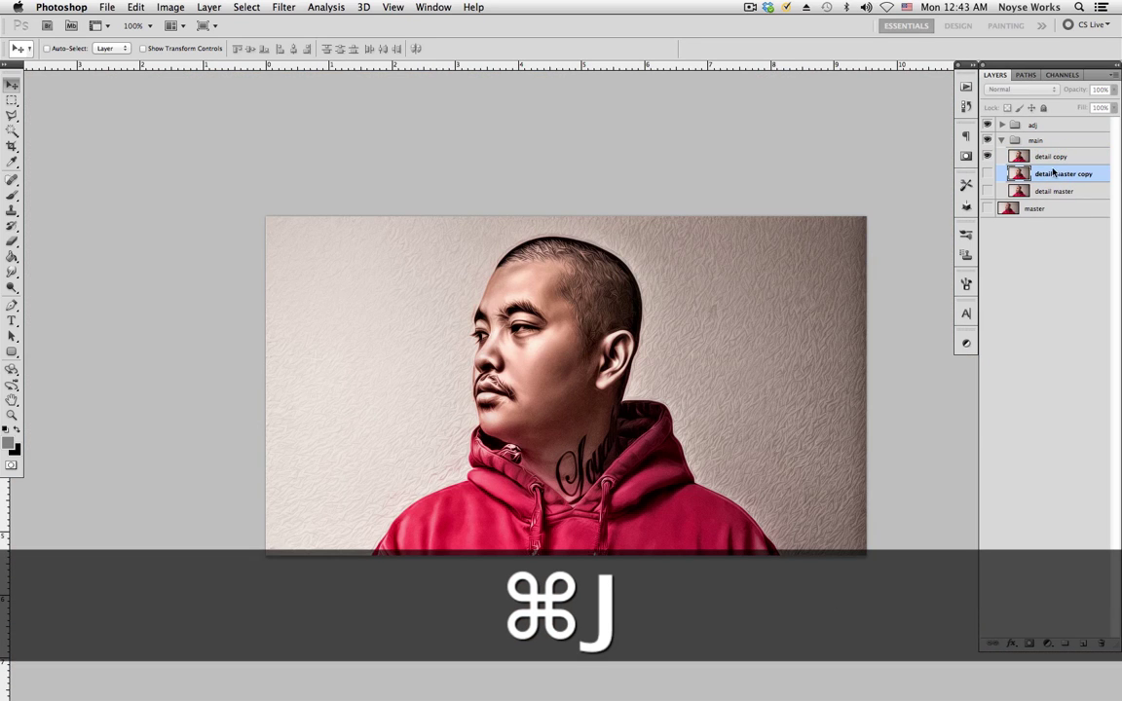
{"action": "left_click_drag", "start_coordinate": [1053, 172], "coordinate": [1057, 151]}
{"action": "left_click", "coordinate": [987, 156]}
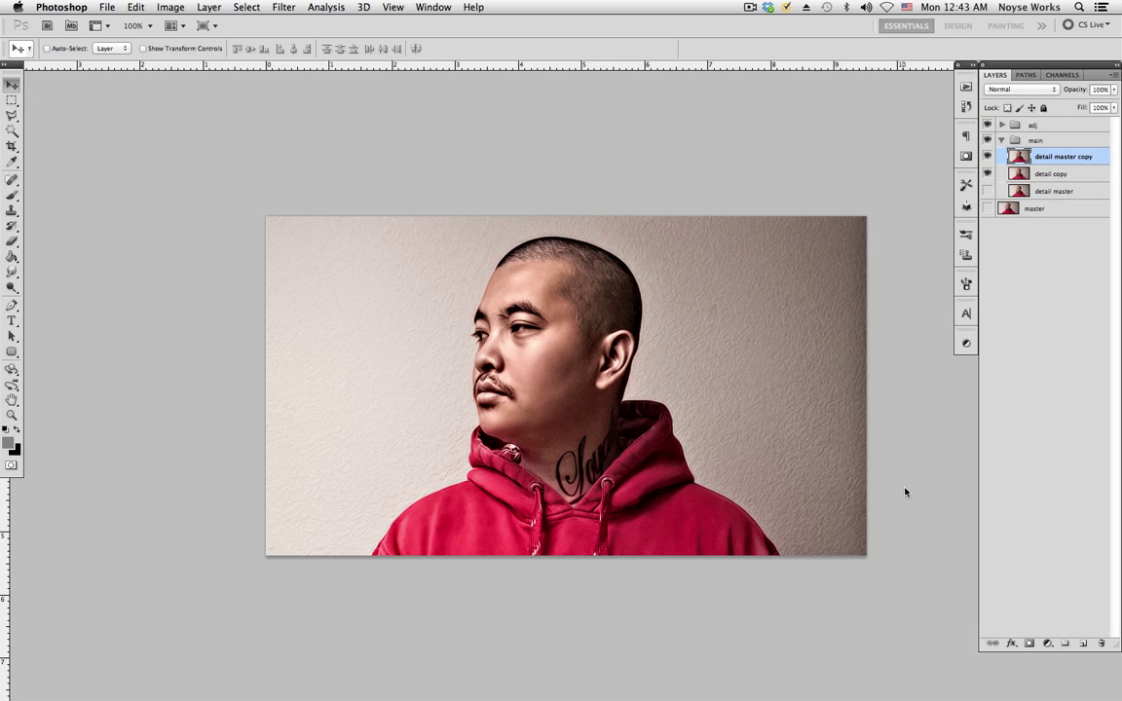
- Add a layer mask to the detail master copy layer and invert the mask to black
{"action": "left_click", "coordinate": [1028, 642]}
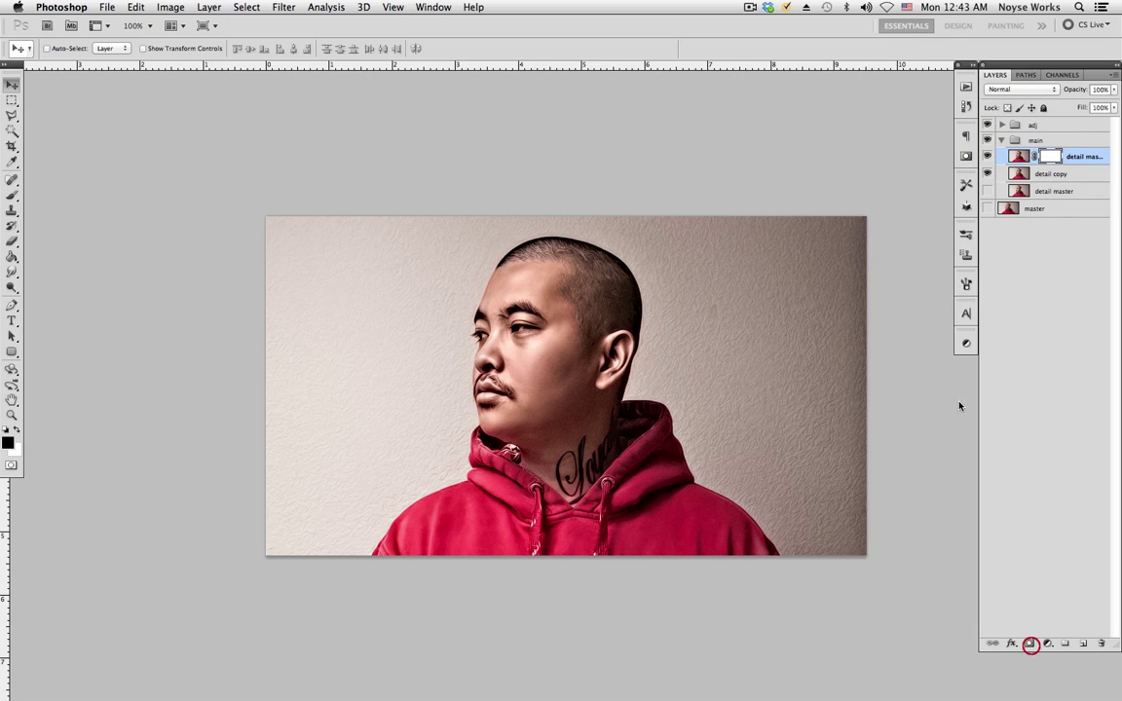
{"action": "left_click", "coordinate": [1050, 157]}
{"action": "key", "text": "super"}
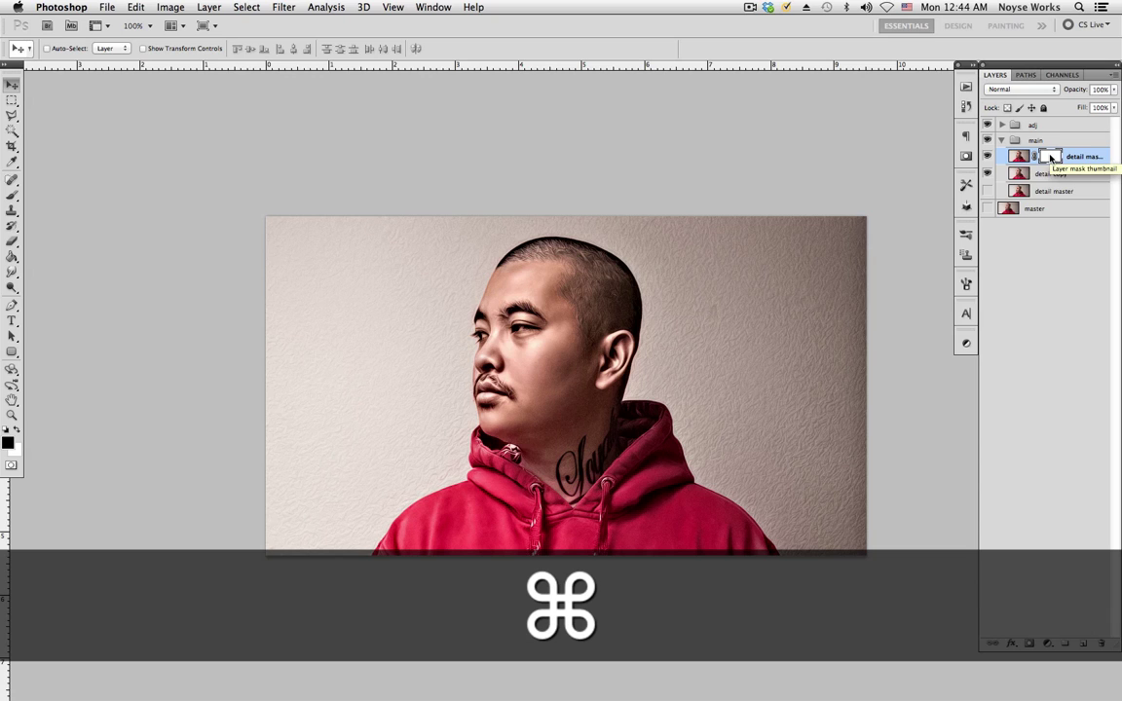
{"action": "key", "text": "super+i"}
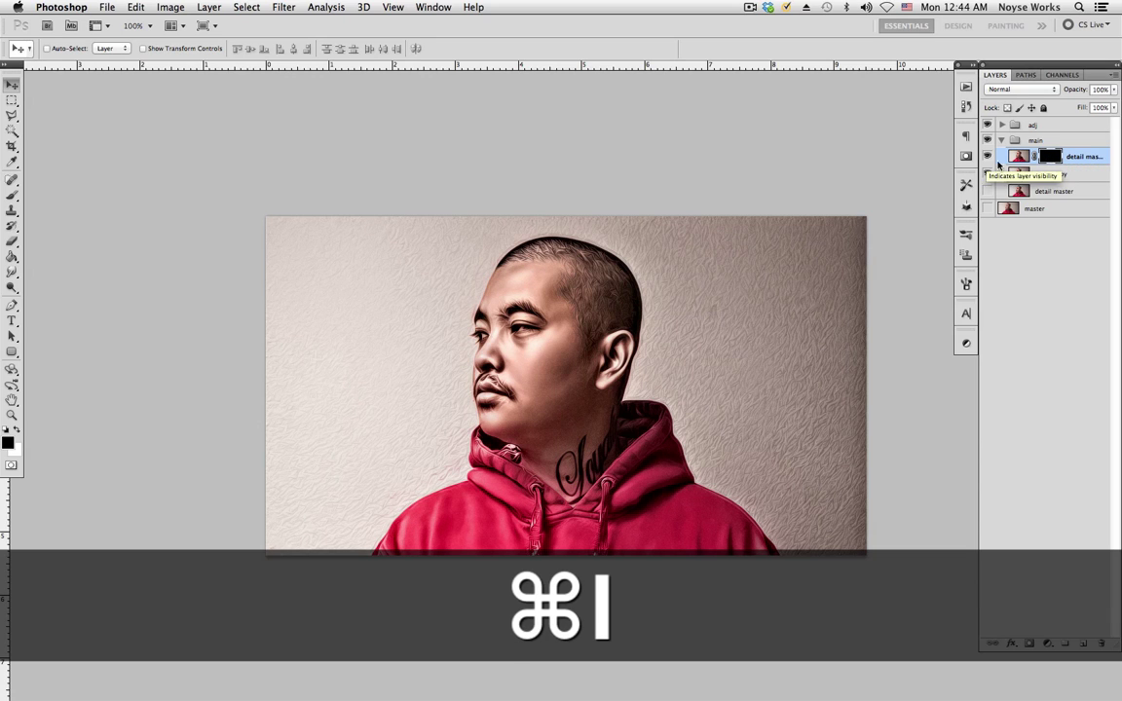
{"action": "left_click", "coordinate": [1051, 156]}
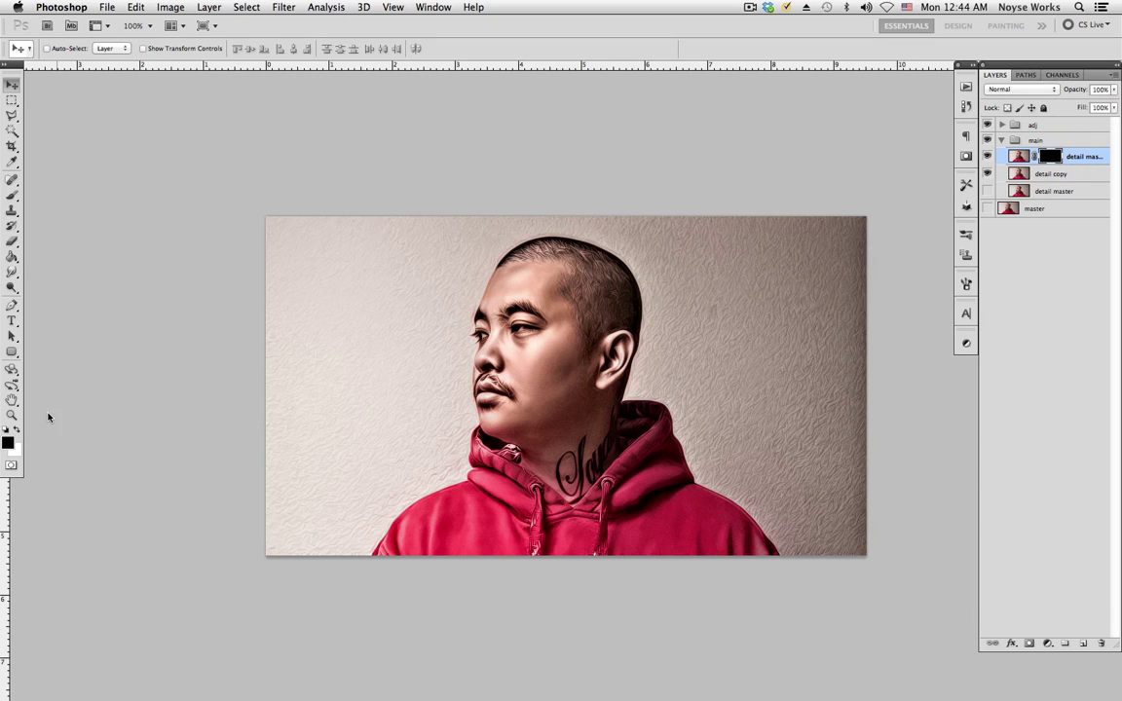
- Set the foreground color to white (ffffff)
{"action": "left_click", "coordinate": [9, 444]}
{"action": "left_click", "coordinate": [614, 193]}
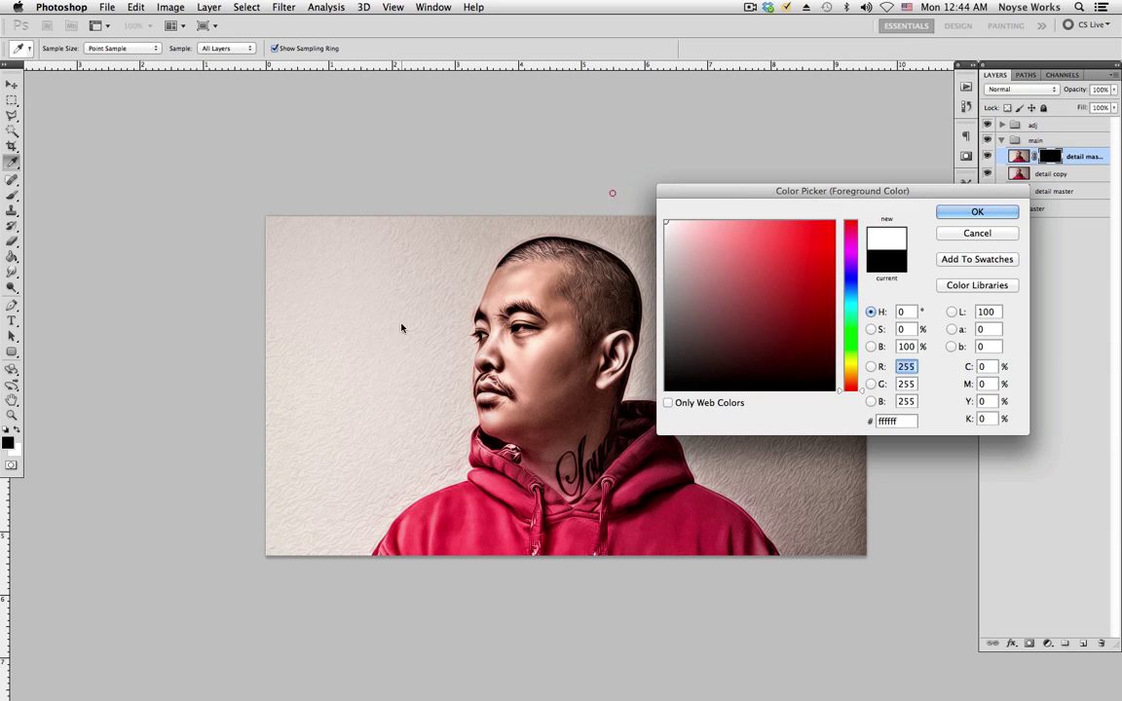
{"action": "left_click", "coordinate": [974, 212]}
{"action": "key", "text": "v"}
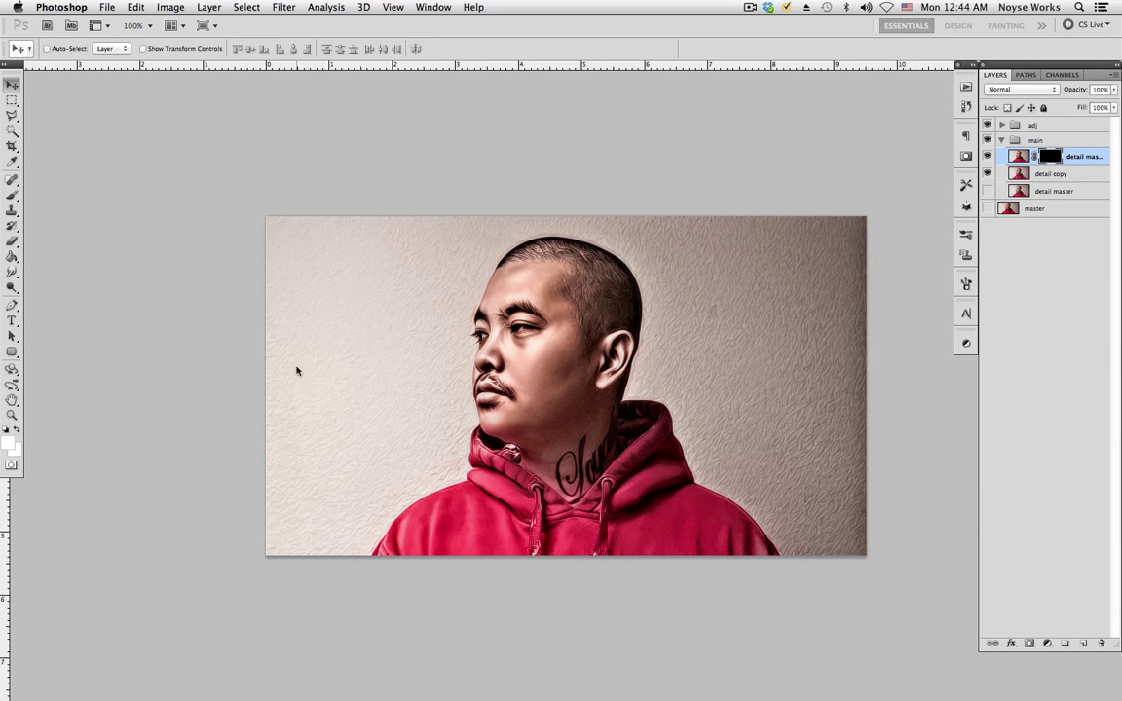
- Set up a soft brush with 32 px size, 0% hardness and 22% opacity
{"action": "left_click", "coordinate": [15, 196]}
{"action": "left_click", "coordinate": [26, 48]}
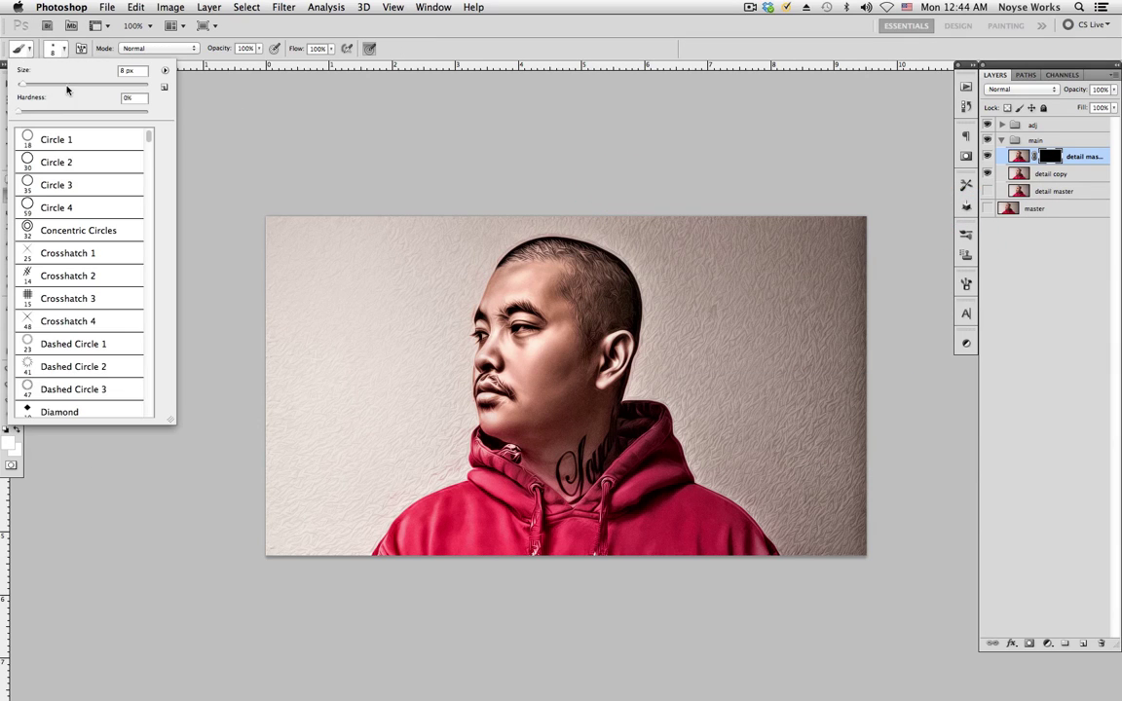
{"action": "left_click", "coordinate": [16, 110]}
{"action": "left_click_drag", "start_coordinate": [23, 86], "coordinate": [37, 84]}
{"action": "left_click", "coordinate": [258, 49]}
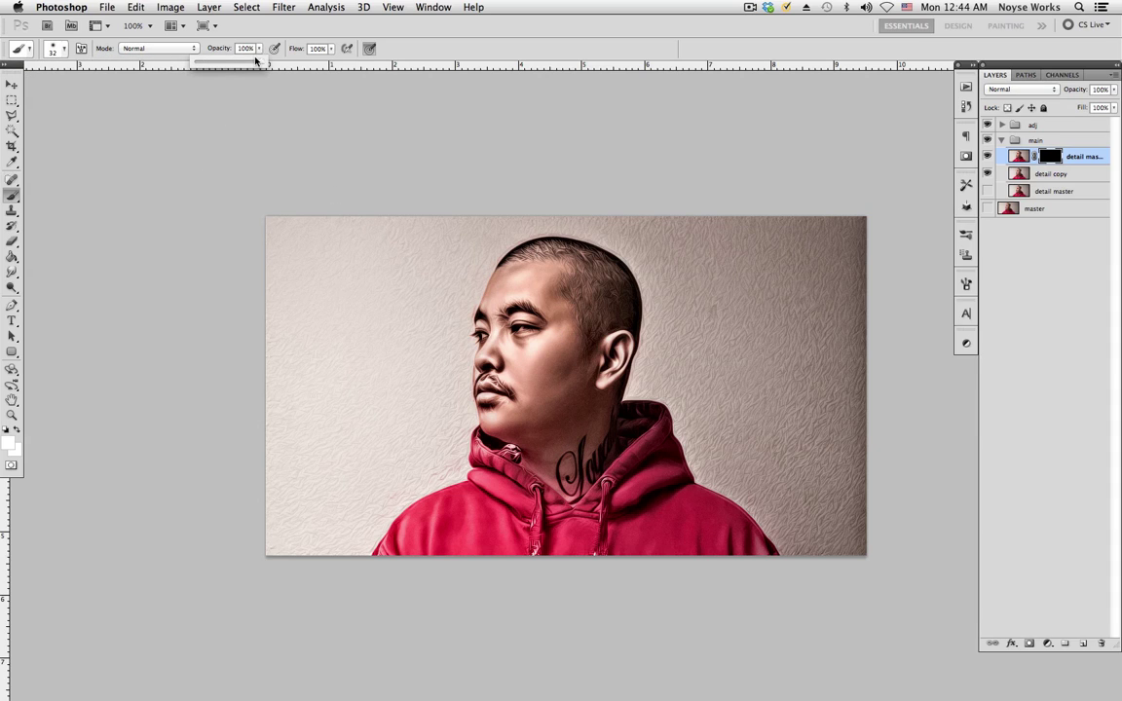
{"action": "left_click", "coordinate": [209, 61]}
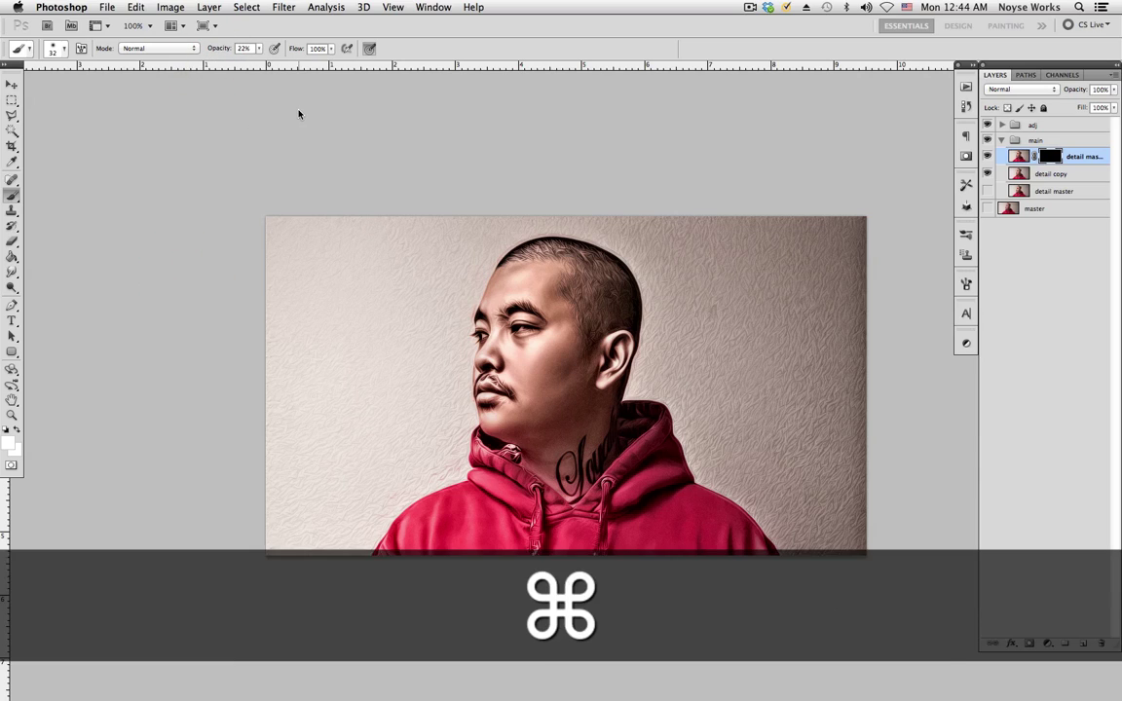
- Reduce the brush to 10 px and paint white on the mask over the tip of the nose
{"action": "key", "text": "super+equal"}
{"action": "key", "text": "super+equal"}
{"action": "key", "text": "super+equal"}
{"action": "scroll", "coordinate": [490, 343], "scroll_direction": "up", "scroll_amount": 5}
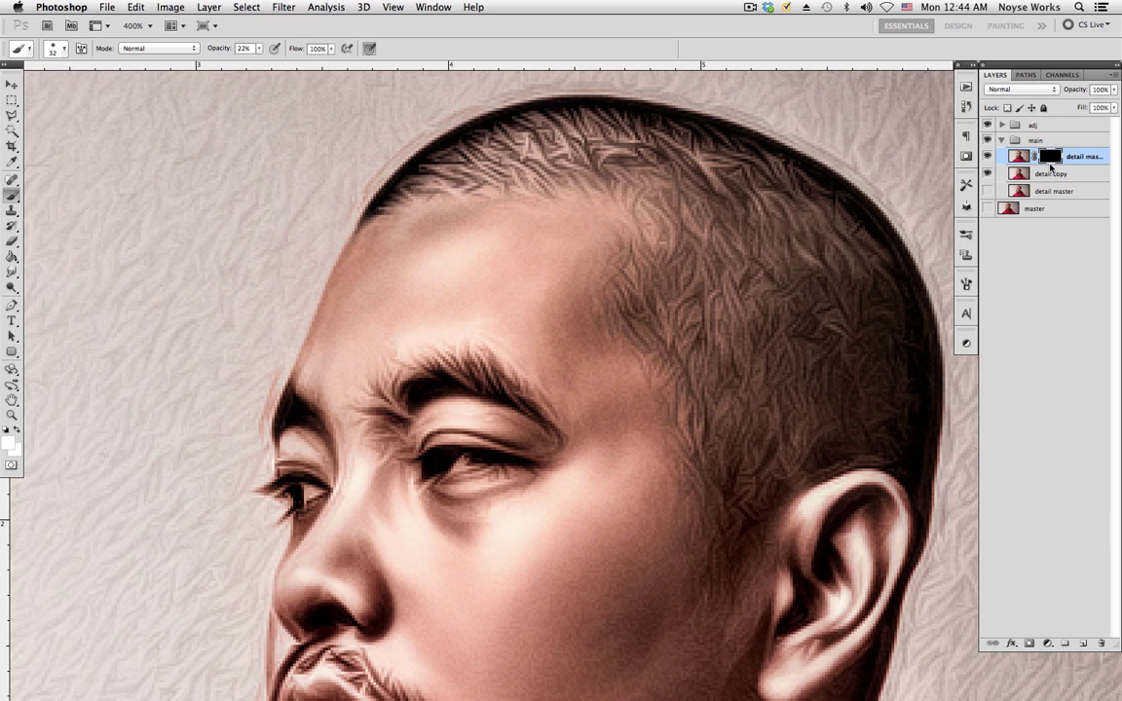
{"action": "scroll", "coordinate": [424, 335], "scroll_direction": "down", "scroll_amount": 5}
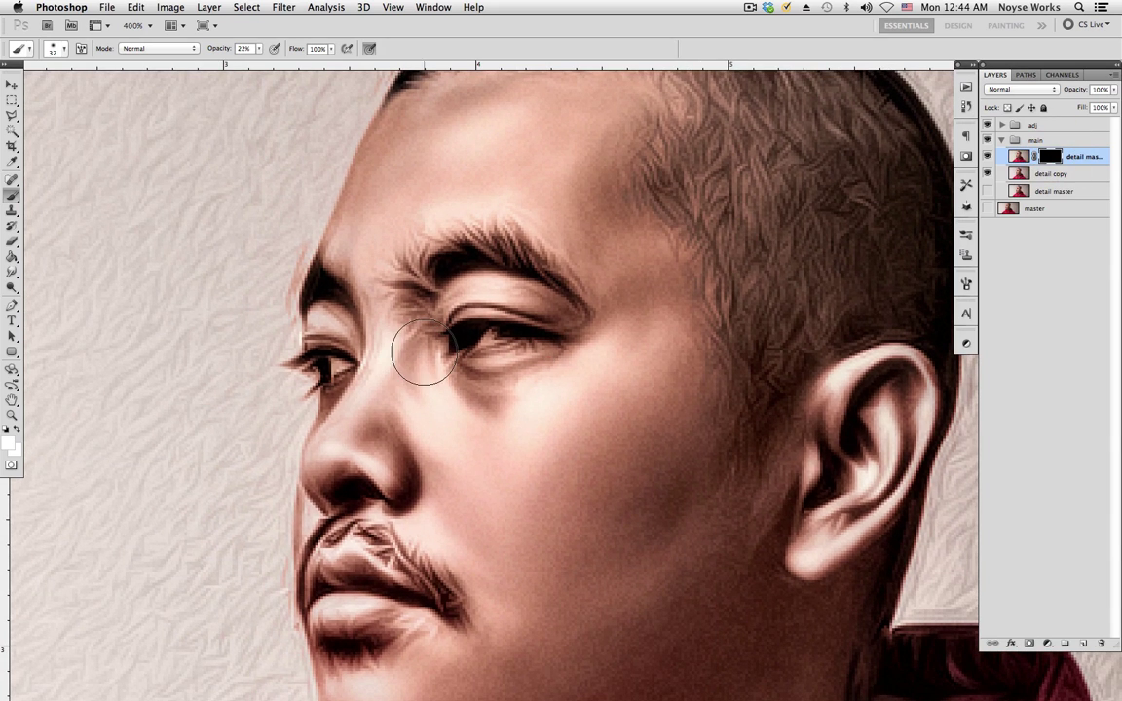
{"action": "key", "text": "bracketleft"}
{"action": "key", "text": "bracketleft"}
{"action": "key", "text": "bracketleft"}
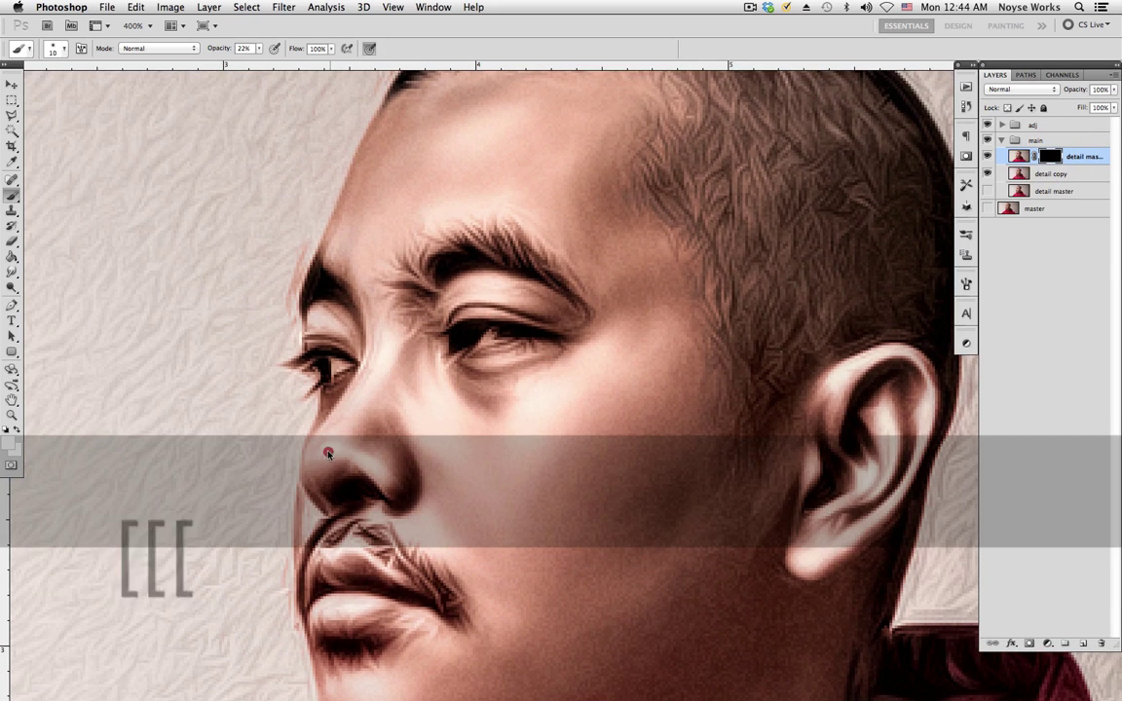
{"action": "left_click", "coordinate": [343, 464]}
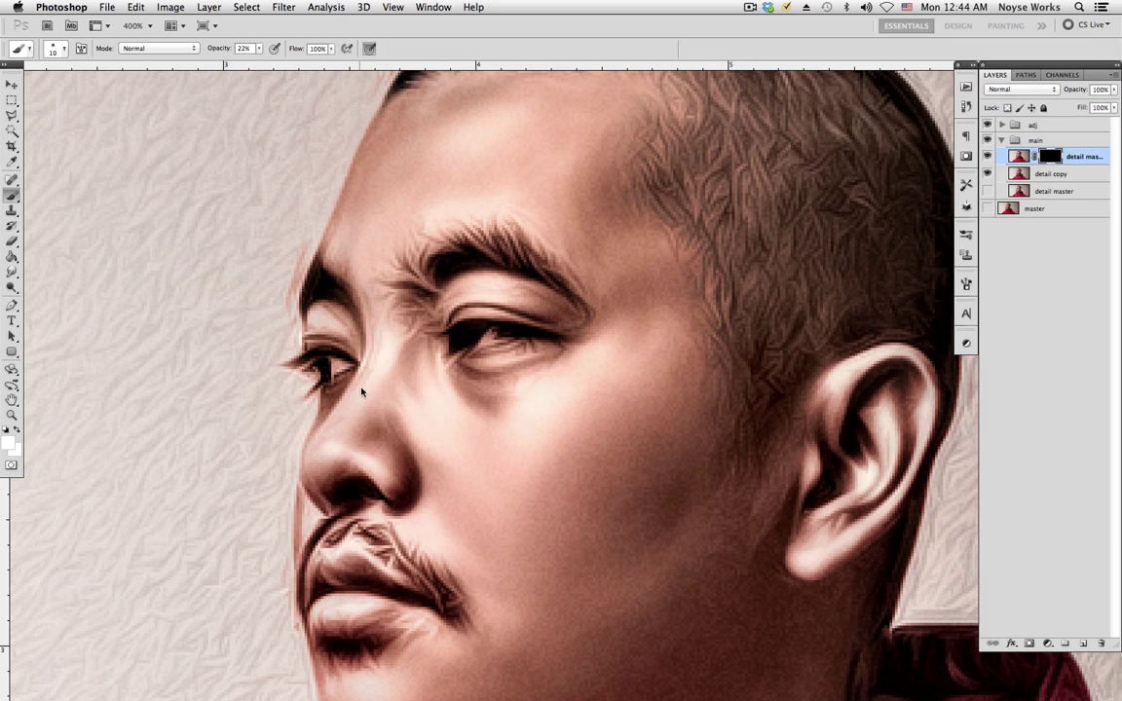
- Enlarge the brush to 30 px and paint the mask over the cheek below the near eye
{"action": "key", "text": "bracketright"}
{"action": "key", "text": "bracketright"}
{"action": "key", "text": "bracketright"}
{"action": "key", "text": "bracketright"}
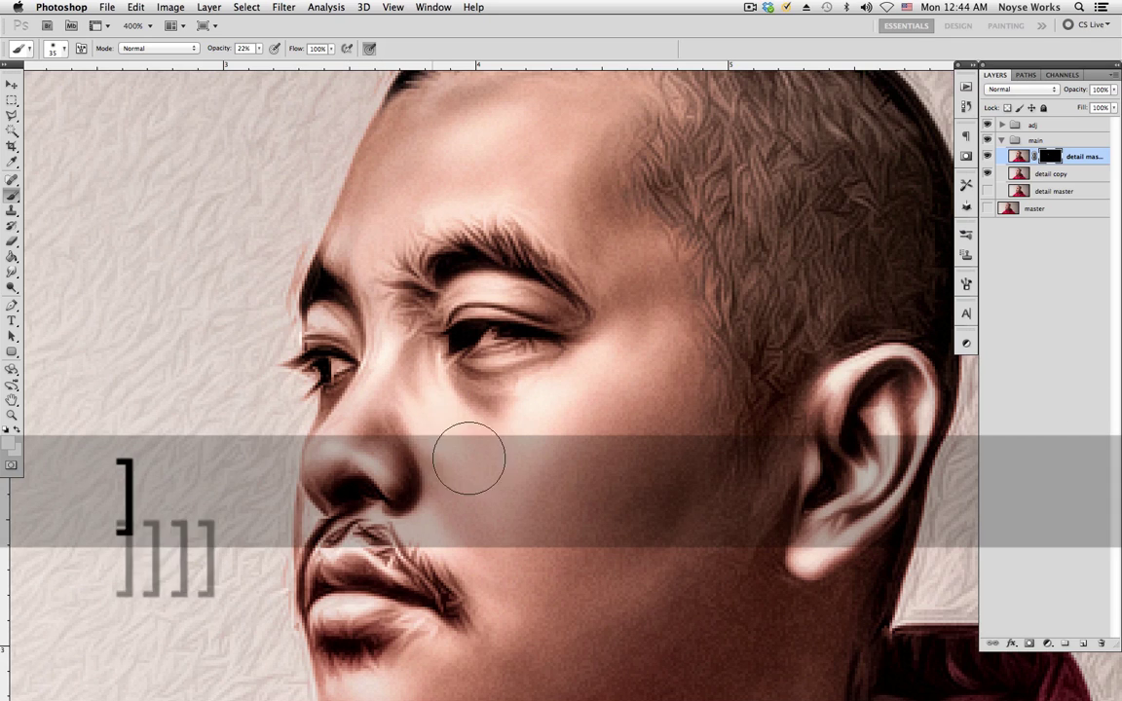
{"action": "key", "text": "bracketleft"}
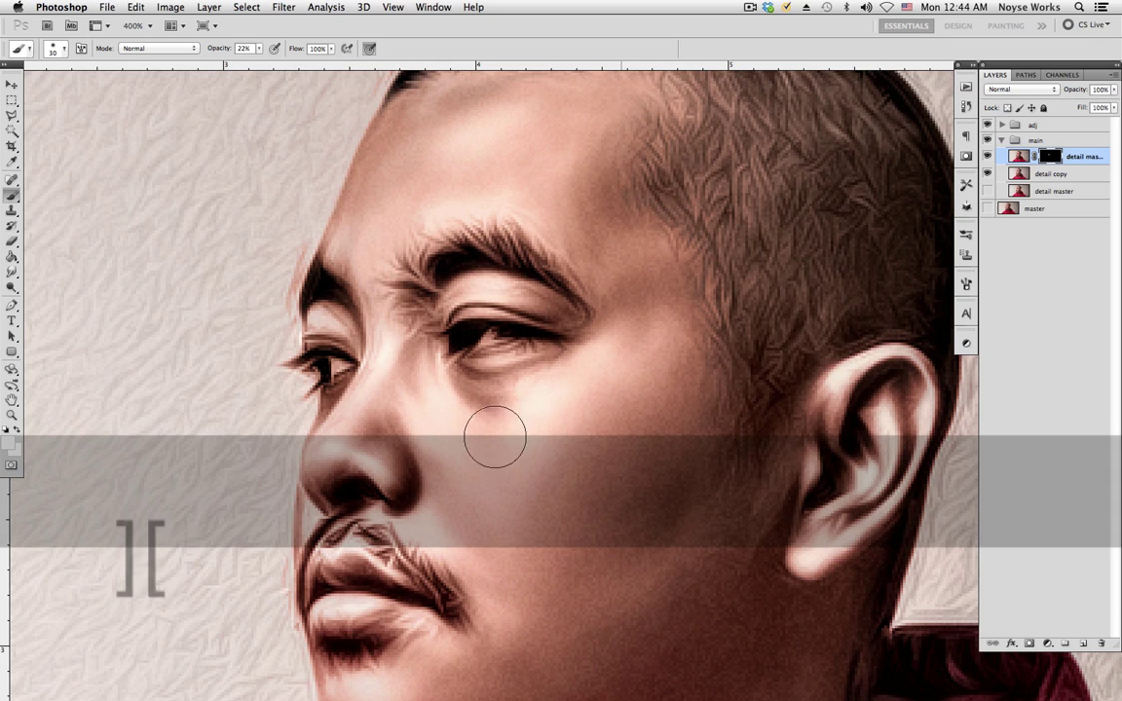
- Paint the mask over the mouth corner and lips, reducing the brush from 30 to 15 px and smaller
{"action": "scroll", "coordinate": [451, 475], "scroll_direction": "down", "scroll_amount": 3}
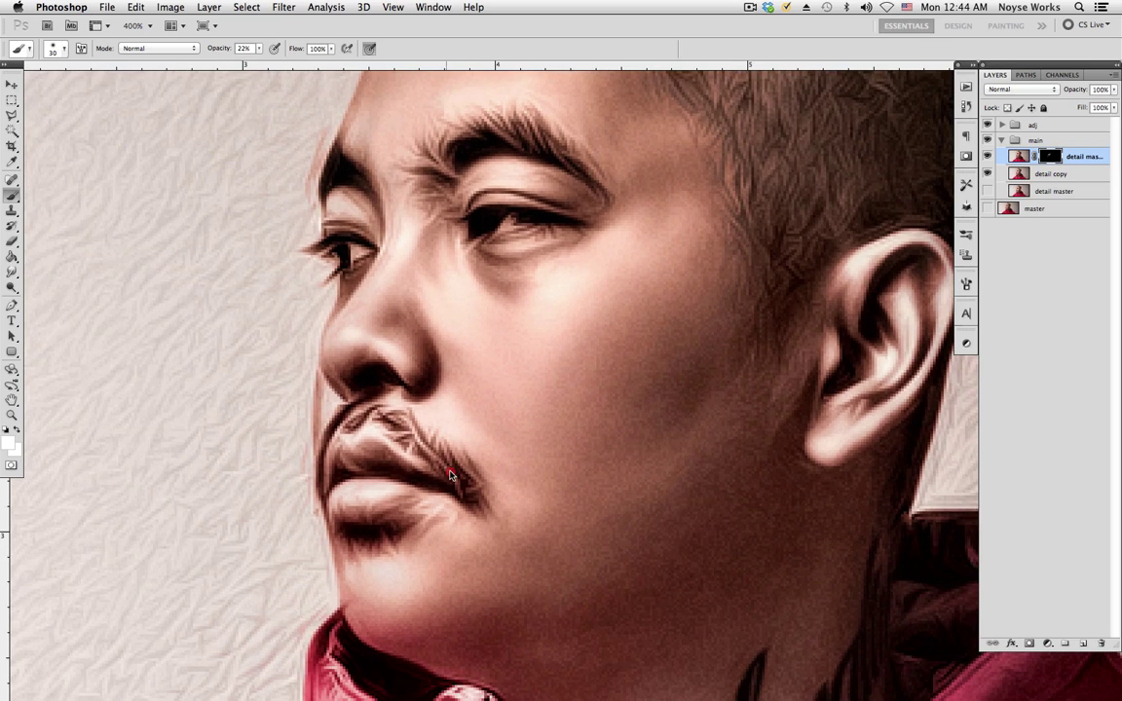
{"action": "mouse_move", "coordinate": [452, 476]}
{"action": "left_mouse_down"}
{"action": "mouse_move", "coordinate": [408, 531]}
{"action": "mouse_move", "coordinate": [426, 506]}
{"action": "mouse_move", "coordinate": [371, 495]}
{"action": "mouse_move", "coordinate": [411, 588]}
{"action": "mouse_move", "coordinate": [376, 570]}
{"action": "mouse_move", "coordinate": [370, 516]}
{"action": "mouse_move", "coordinate": [400, 571]}
{"action": "mouse_move", "coordinate": [391, 580]}
{"action": "mouse_move", "coordinate": [381, 498]}
{"action": "left_mouse_up"}
{"action": "key", "text": "bracketleft"}
{"action": "key", "text": "bracketleft"}
{"action": "key", "text": "bracketleft"}
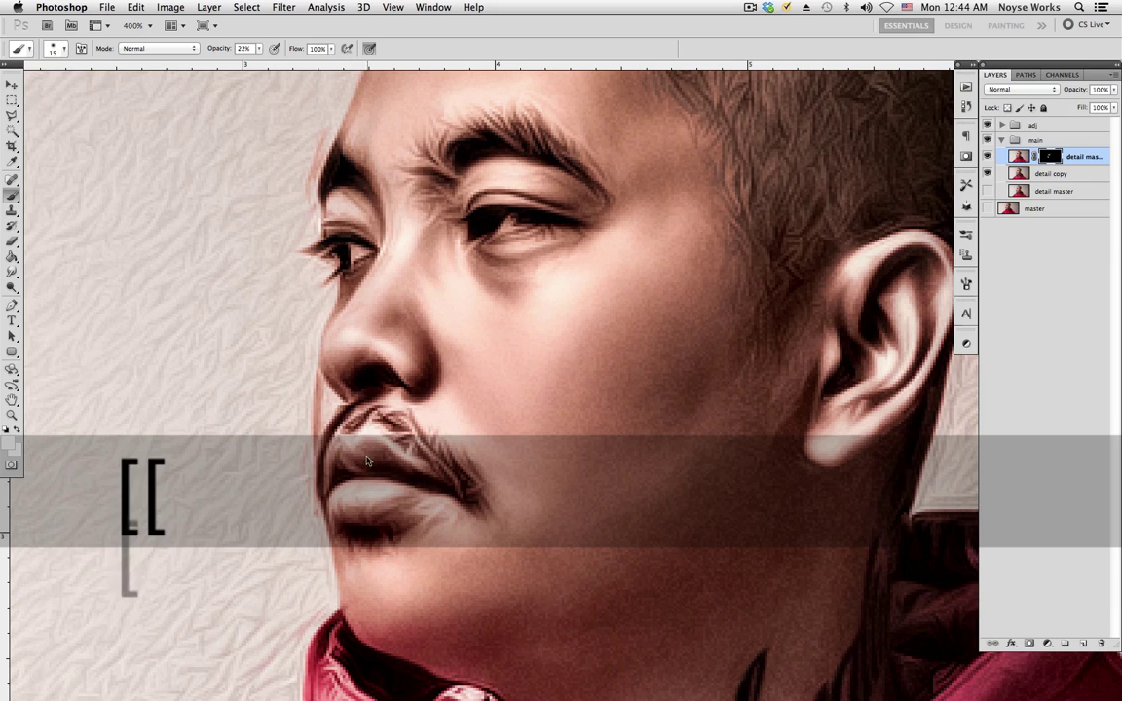
{"action": "key", "text": "bracketleft"}
- Paint the mask over the under-eye area and upper cheek with the brush at 20 and 30 px
{"action": "key", "text": "super+Tab"}
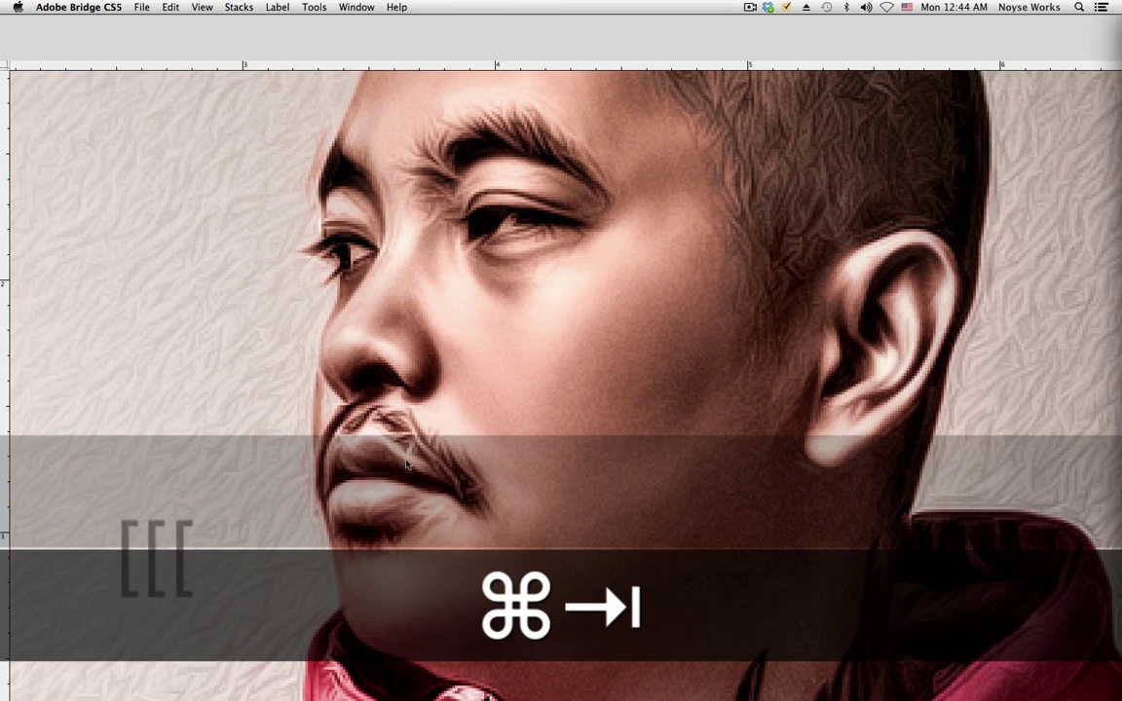
{"action": "key", "text": "super+Tab"}
{"action": "key", "text": "bracketright"}
{"action": "key", "text": "bracketright"}
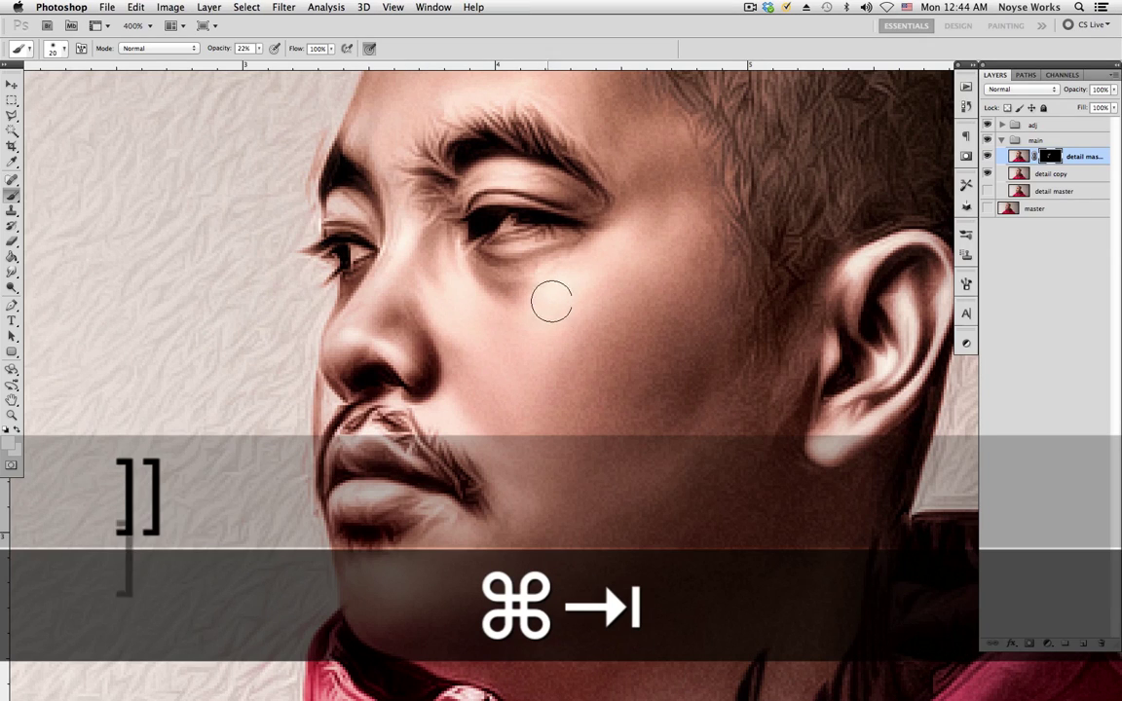
{"action": "key", "text": "bracketright"}
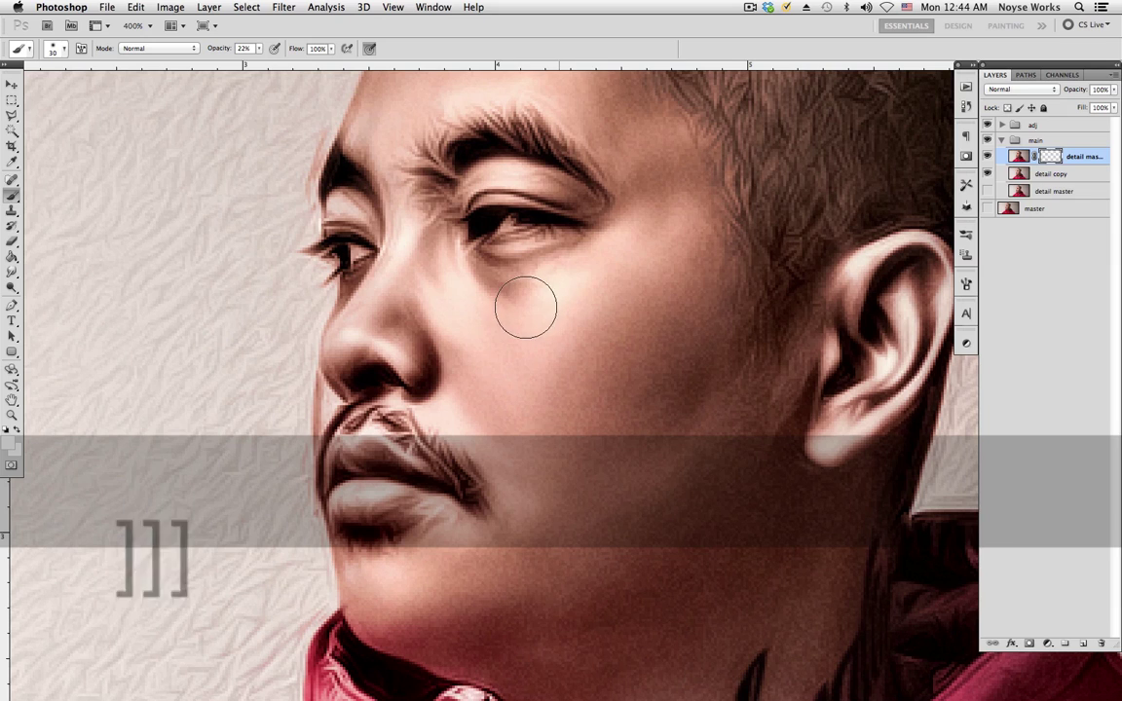
{"action": "mouse_move", "coordinate": [526, 308]}
{"action": "left_mouse_down"}
{"action": "mouse_move", "coordinate": [551, 301]}
{"action": "mouse_move", "coordinate": [481, 319]}
{"action": "mouse_move", "coordinate": [457, 289]}
{"action": "left_mouse_up"}
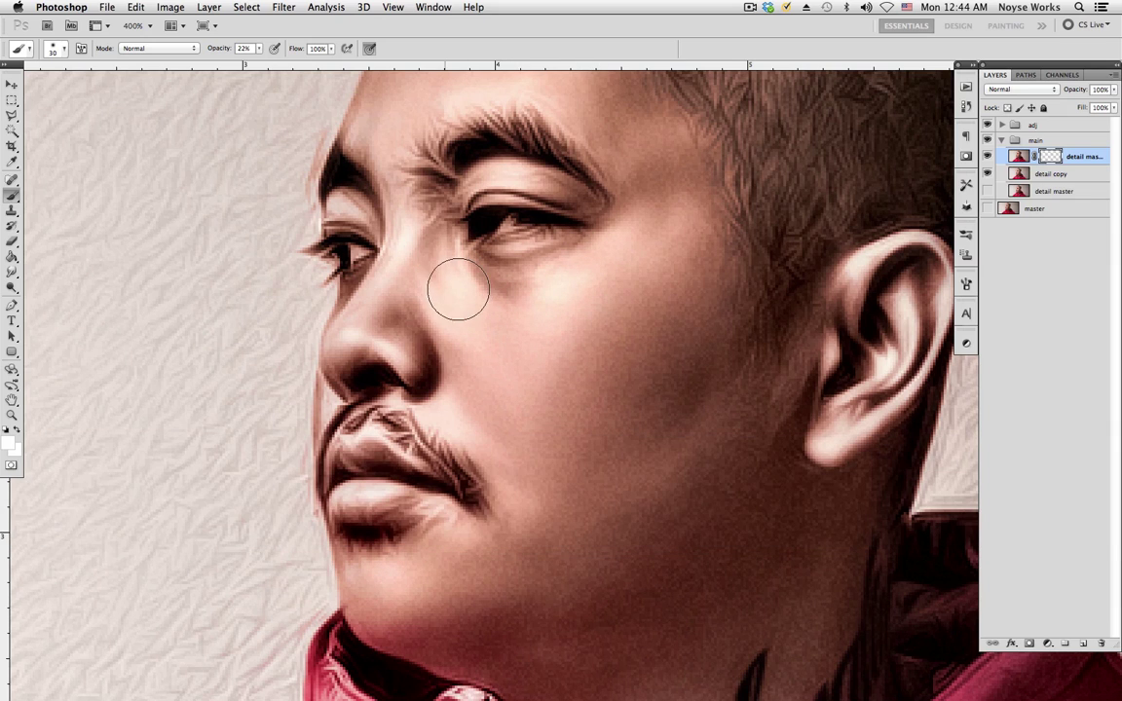
{"action": "key", "text": "bracketleft"}
{"action": "key", "text": "bracketleft"}
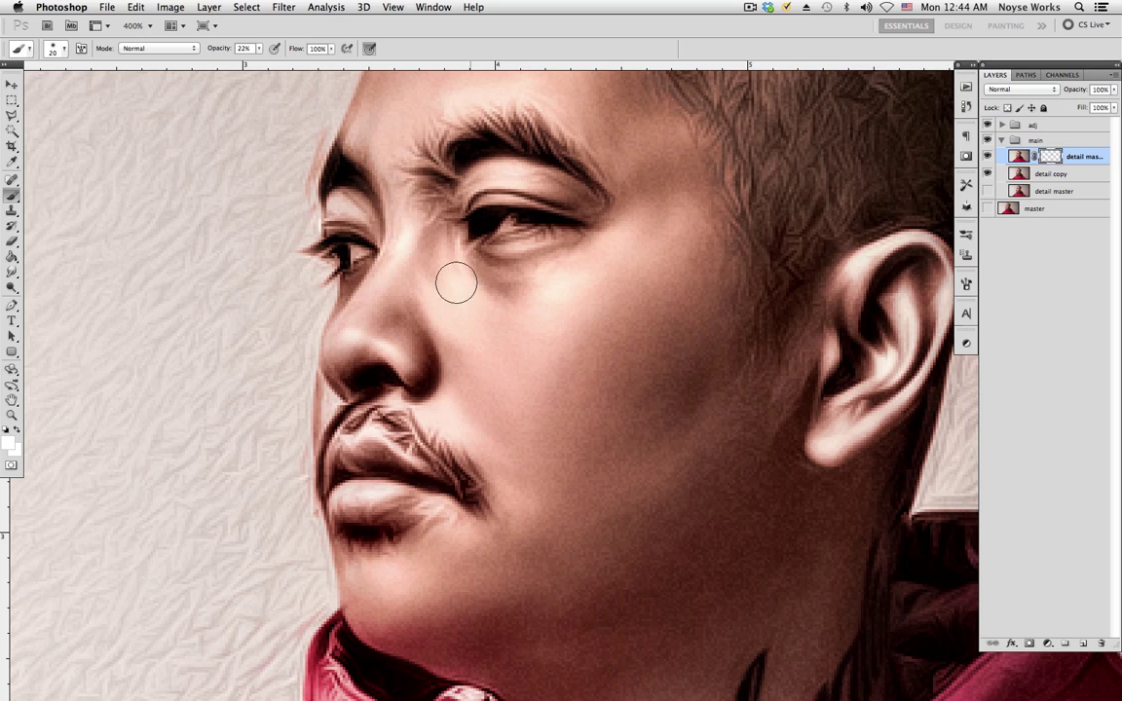
{"action": "key", "text": "bracketright"}
{"action": "key", "text": "bracketright"}
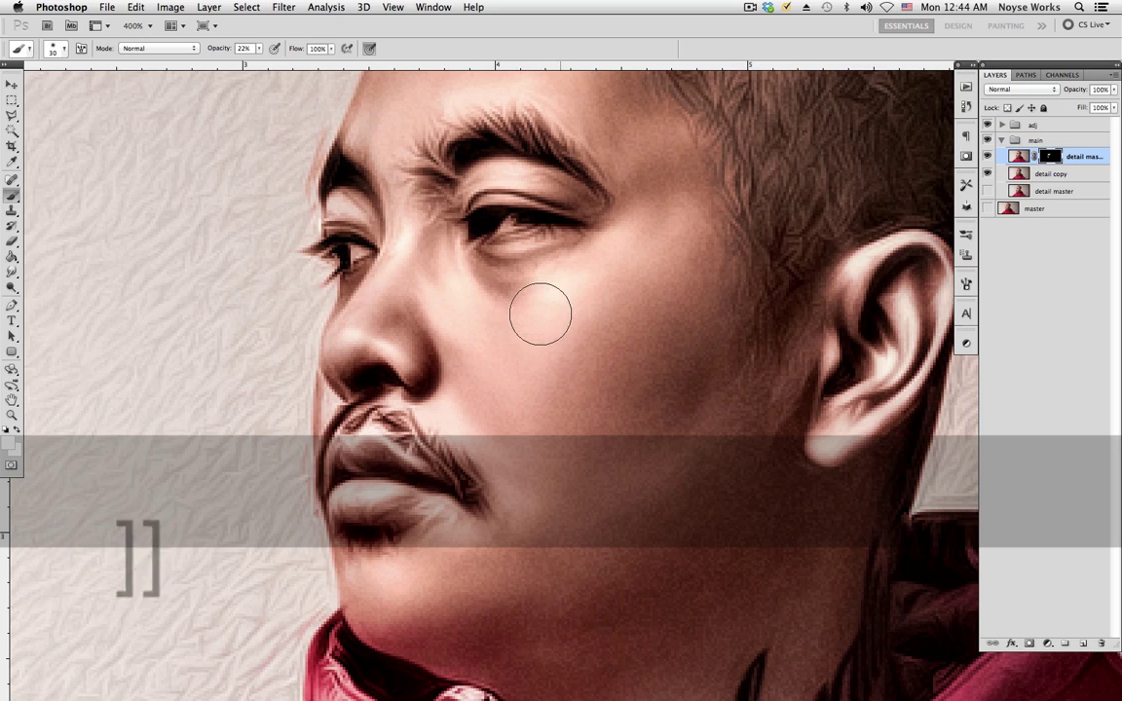
- Reduce the brush to 20 px and paint the mask over the upper lip and mustache
{"action": "key", "text": "bracketleft"}
{"action": "key", "text": "bracketleft"}
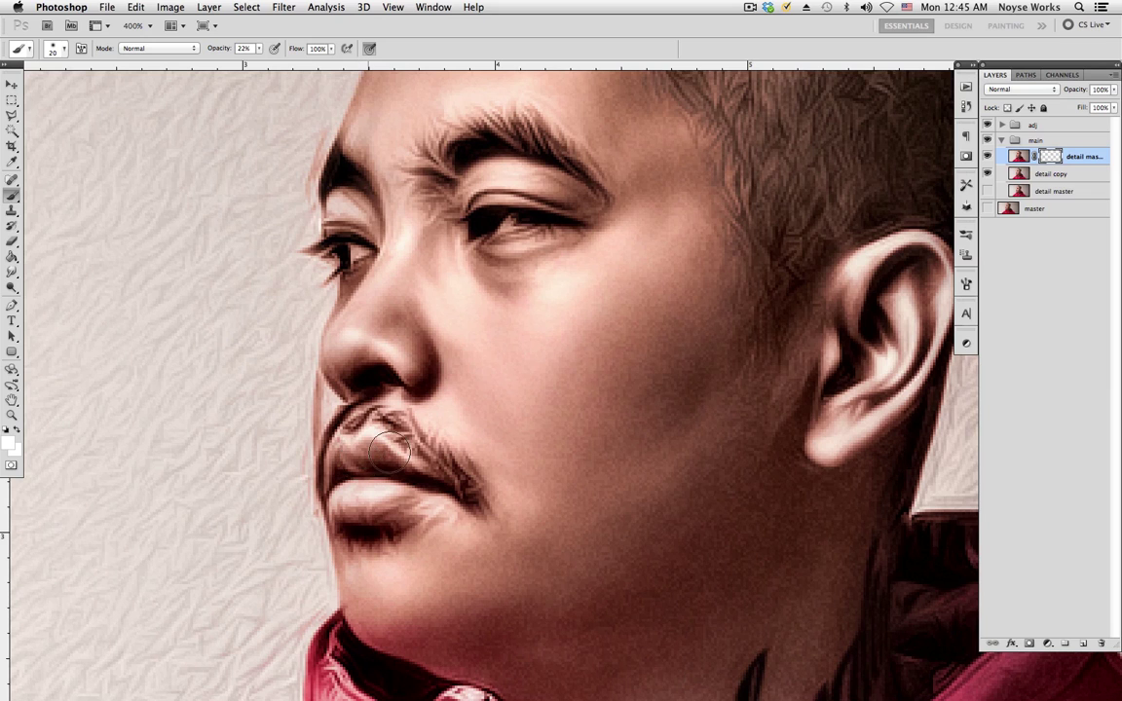
{"action": "key", "text": "ctrl+i"}
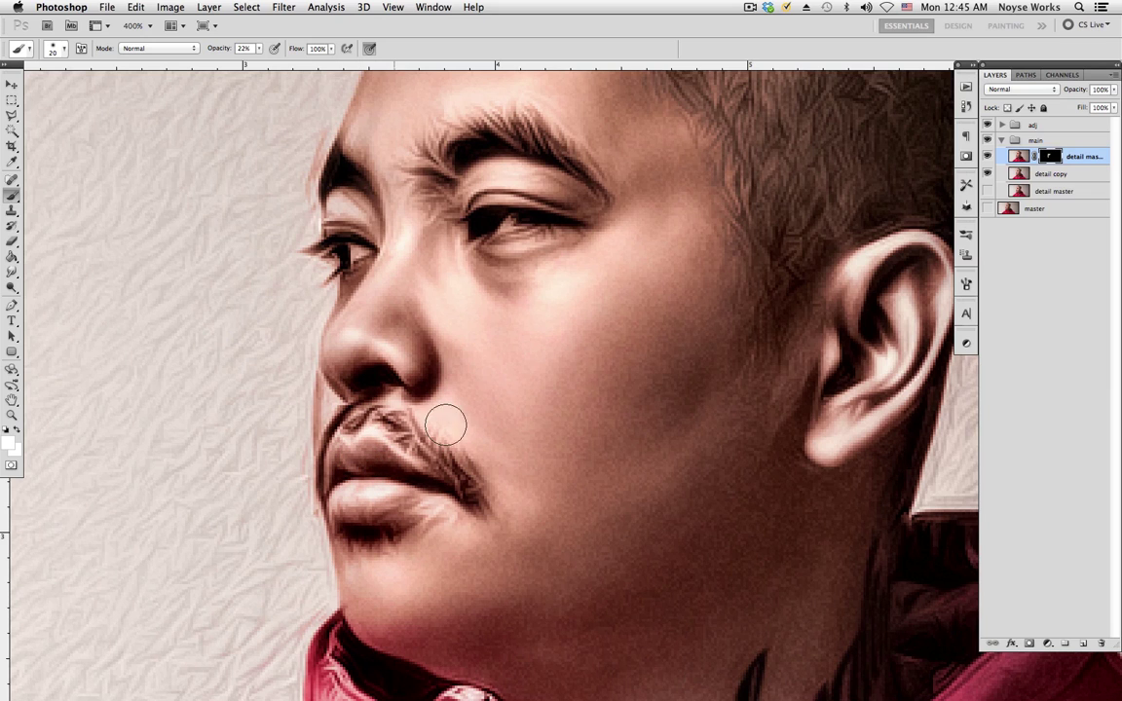
- Set the brush opacity to 100% and paint the mask over the ear and the lower lip
{"action": "scroll", "coordinate": [525, 316], "scroll_direction": "up", "scroll_amount": 5}
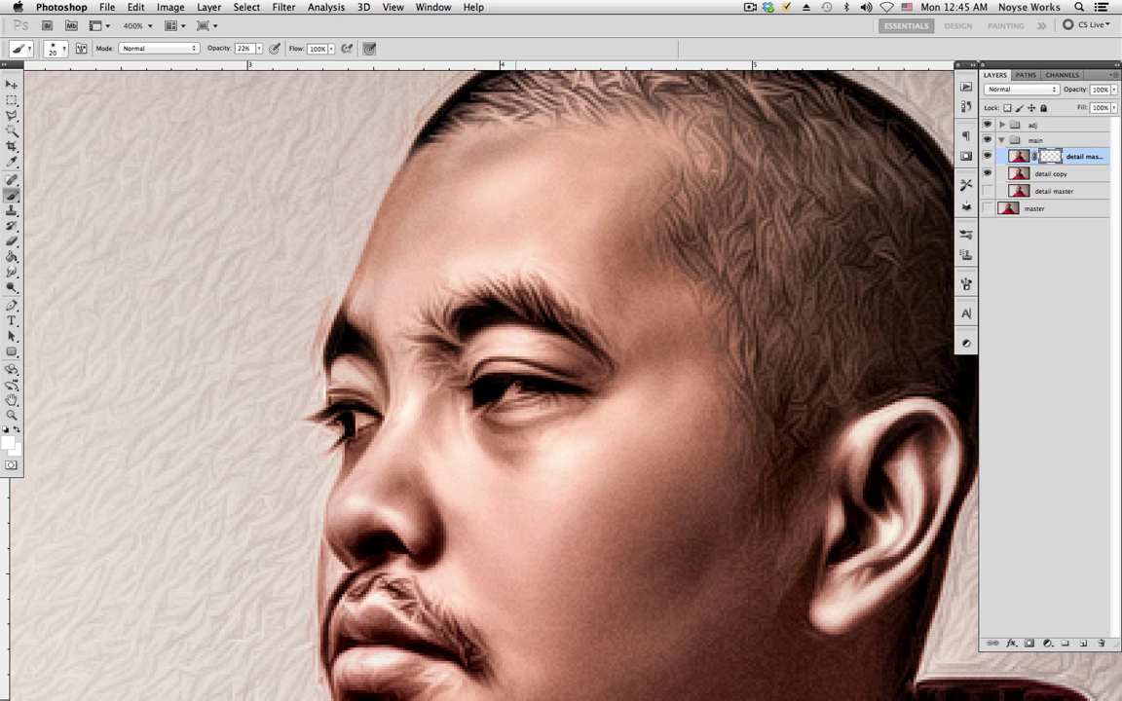
{"action": "scroll", "coordinate": [430, 303], "scroll_direction": "down", "scroll_amount": 3}
{"action": "scroll", "coordinate": [430, 303], "scroll_direction": "right", "scroll_amount": 5}
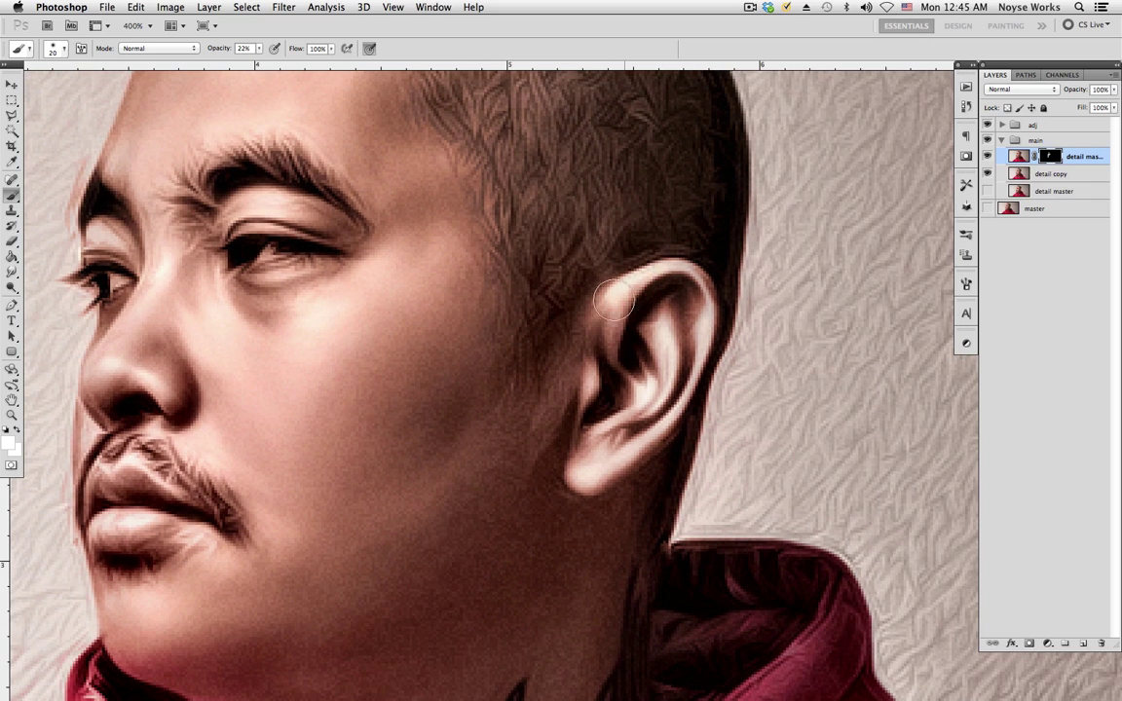
{"action": "key", "text": "super+Tab"}
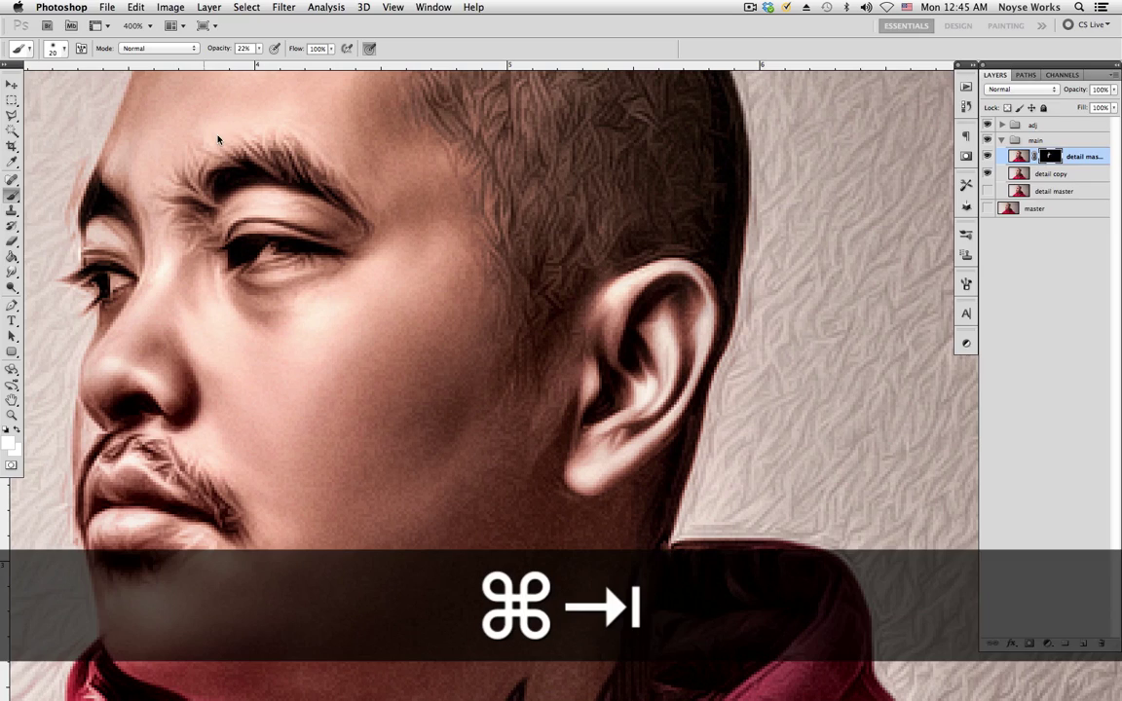
{"action": "left_click_drag", "start_coordinate": [256, 47], "coordinate": [333, 77]}
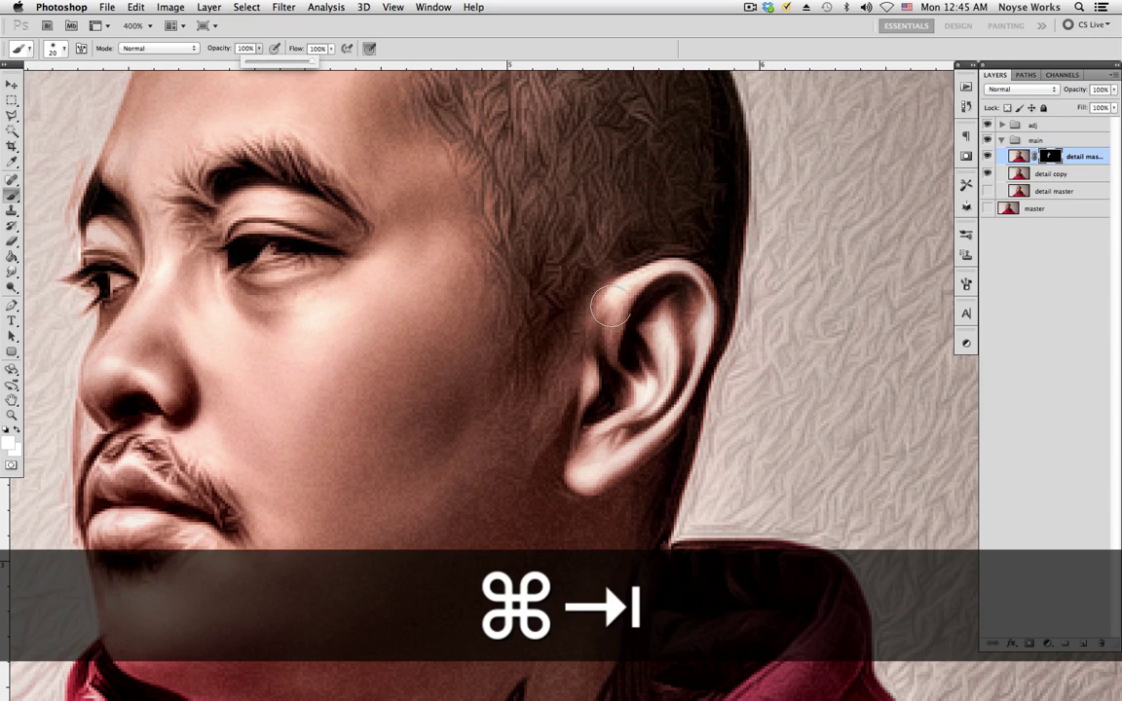
{"action": "left_click_drag", "start_coordinate": [585, 249], "coordinate": [608, 450]}
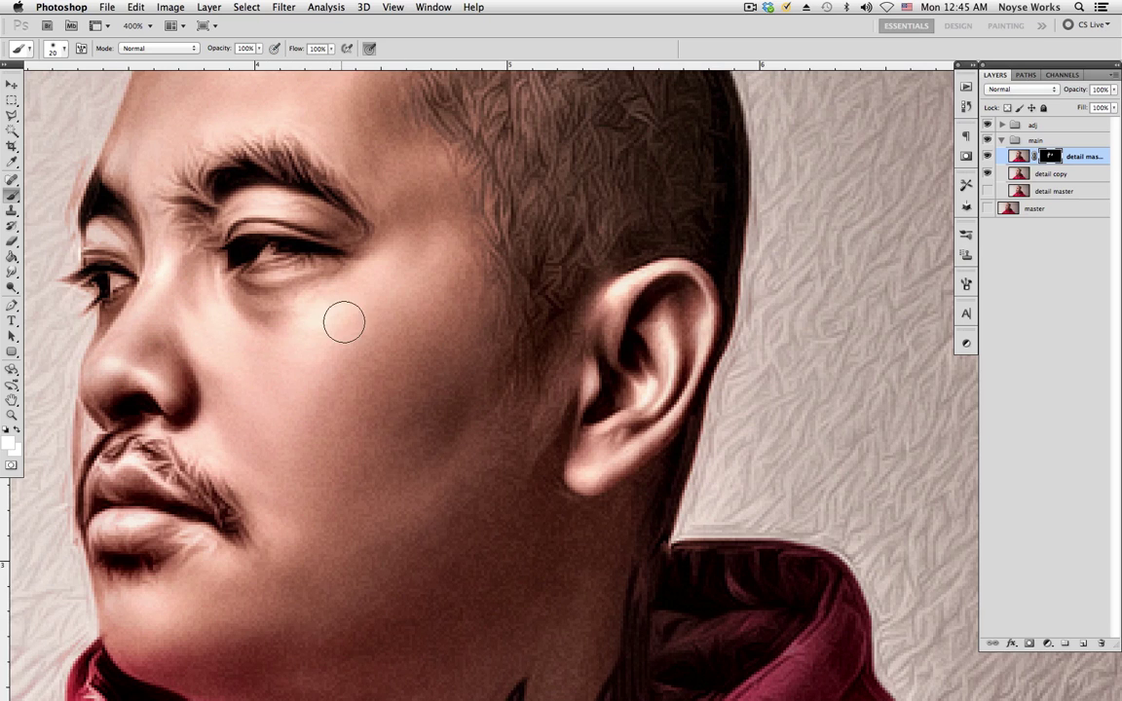
{"action": "left_click_drag", "start_coordinate": [167, 523], "coordinate": [150, 527]}
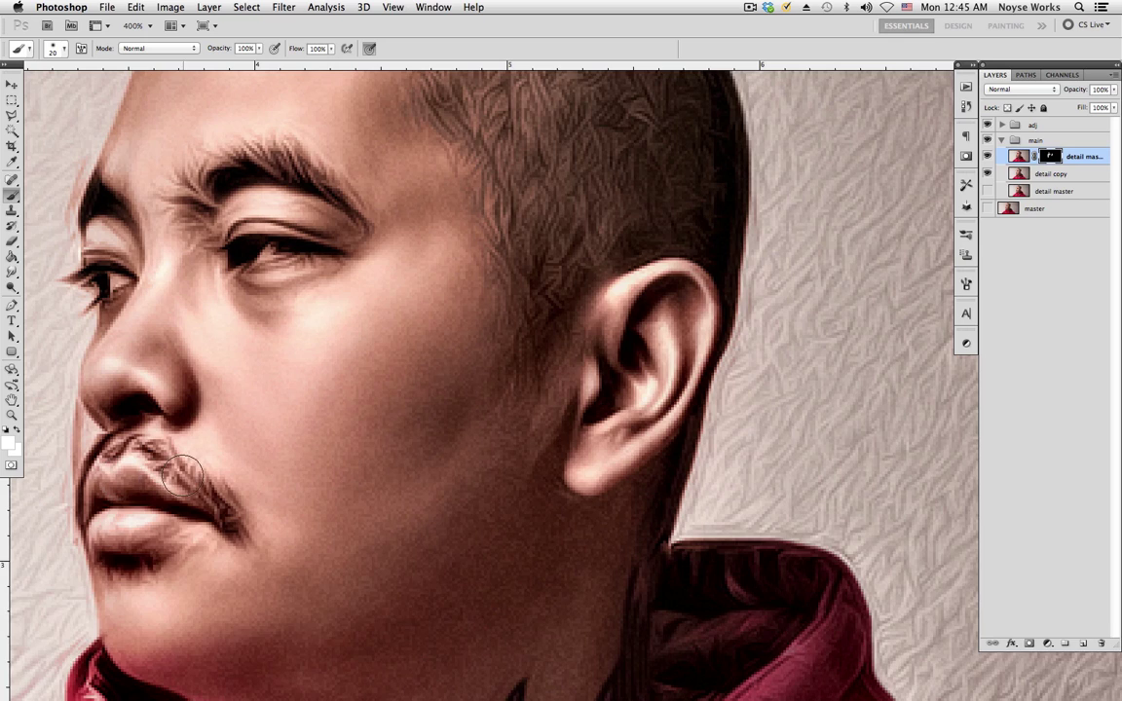
- Compare the whole image with and without the masked detail master copy layer at 100% view, leaving the layer visible
{"action": "key", "text": "super+1"}
{"action": "key", "text": "v"}
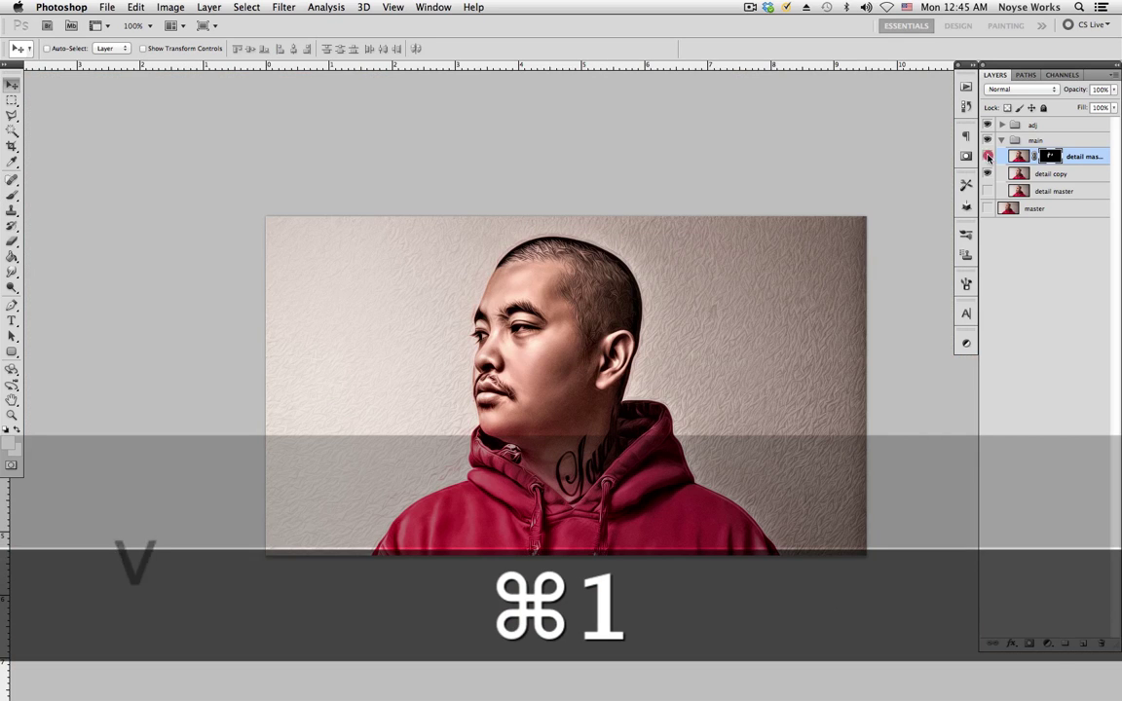
{"action": "left_click", "coordinate": [987, 157]}
{"action": "left_click", "coordinate": [988, 159]}
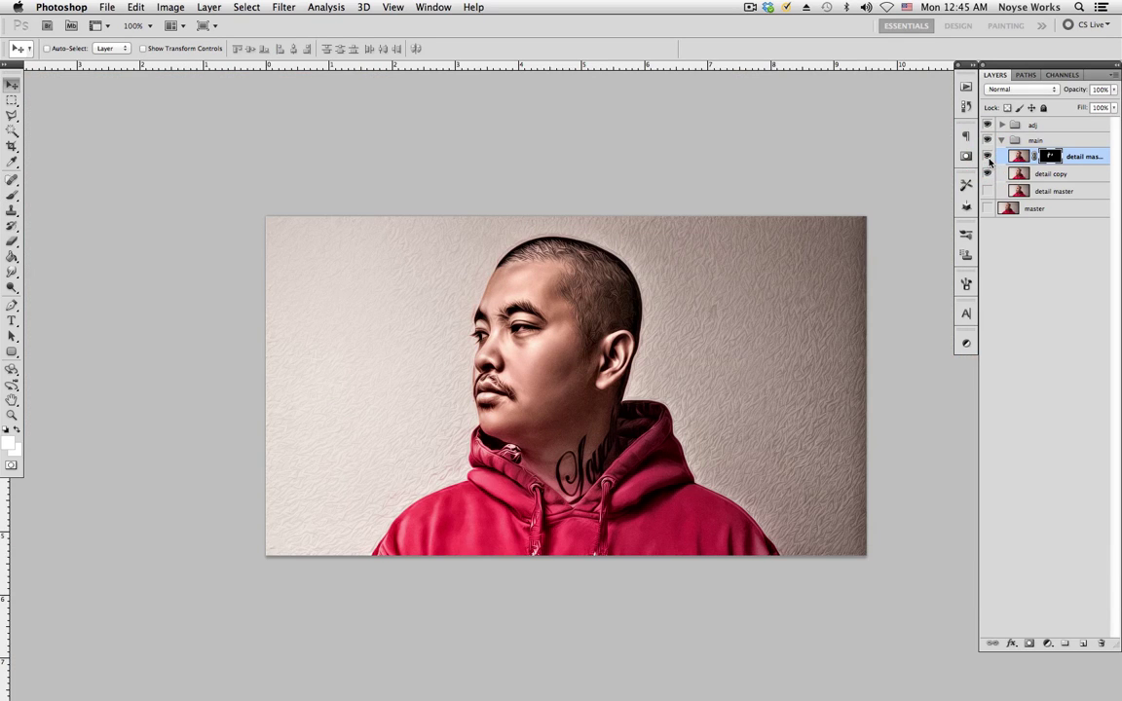
{"action": "left_click", "coordinate": [988, 157]}
{"action": "left_click", "coordinate": [988, 157]}
{"action": "key", "text": "v"}
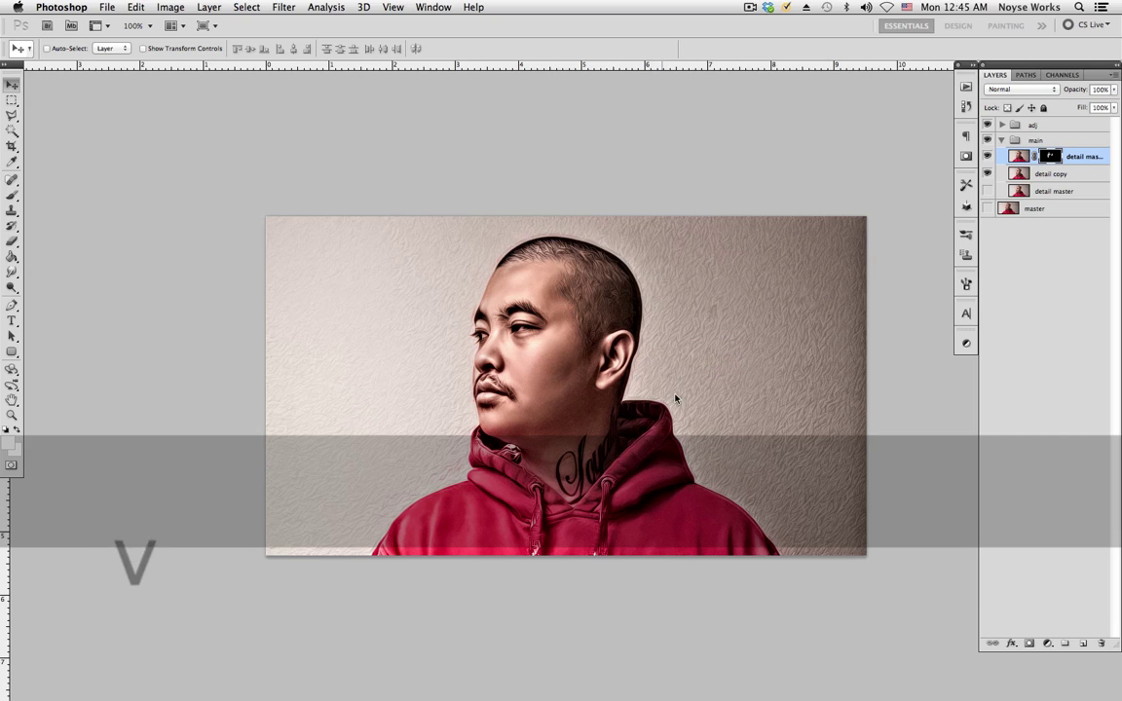
- Merge the masked detail master copy layer and the detail copy layer into one layer
{"action": "key", "text": "shift"}
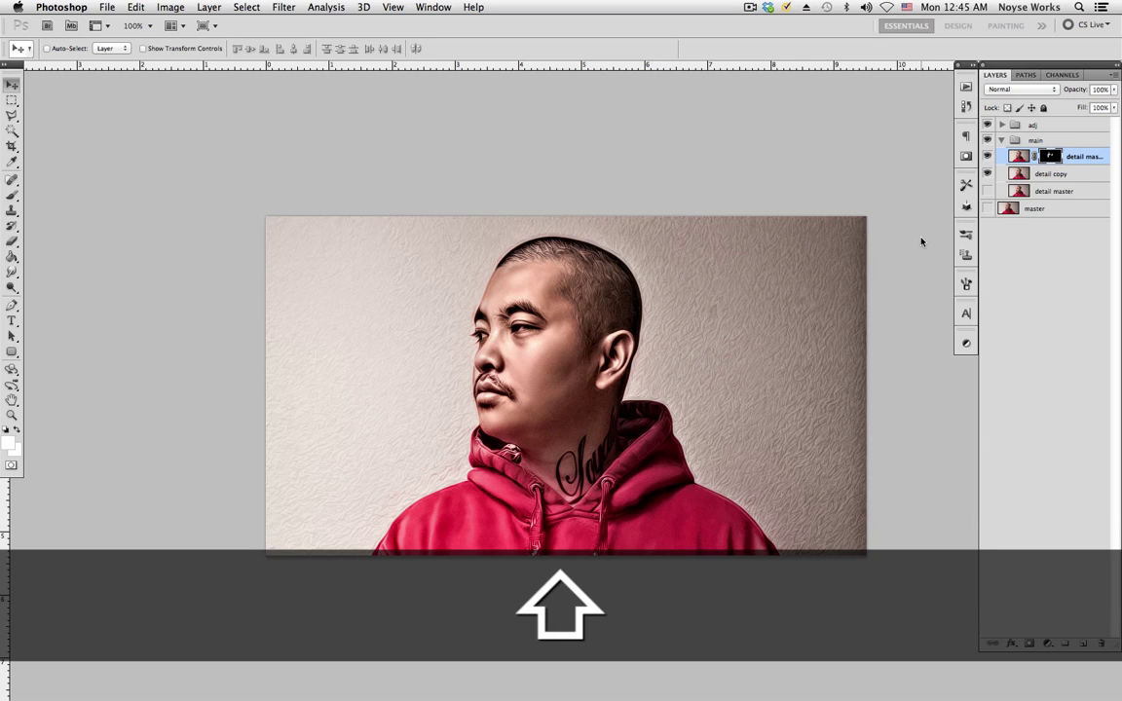
{"action": "left_click", "coordinate": [1057, 172], "text": "shift"}
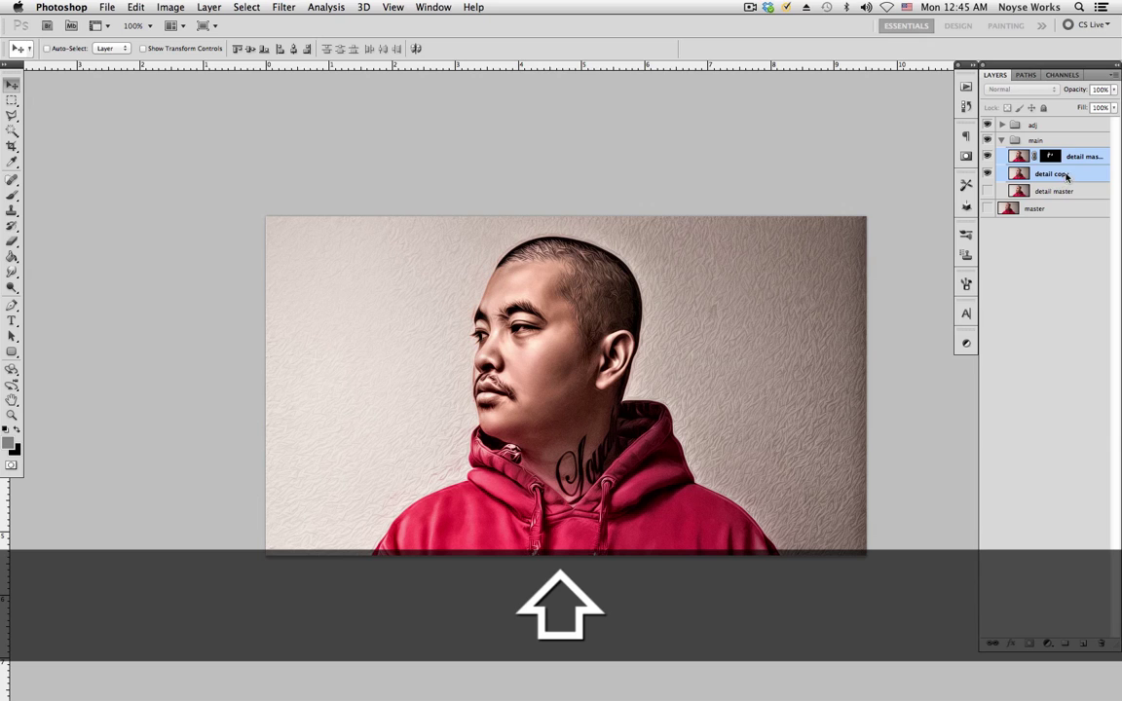
{"action": "left_click", "coordinate": [1083, 171], "text": "ctrl"}
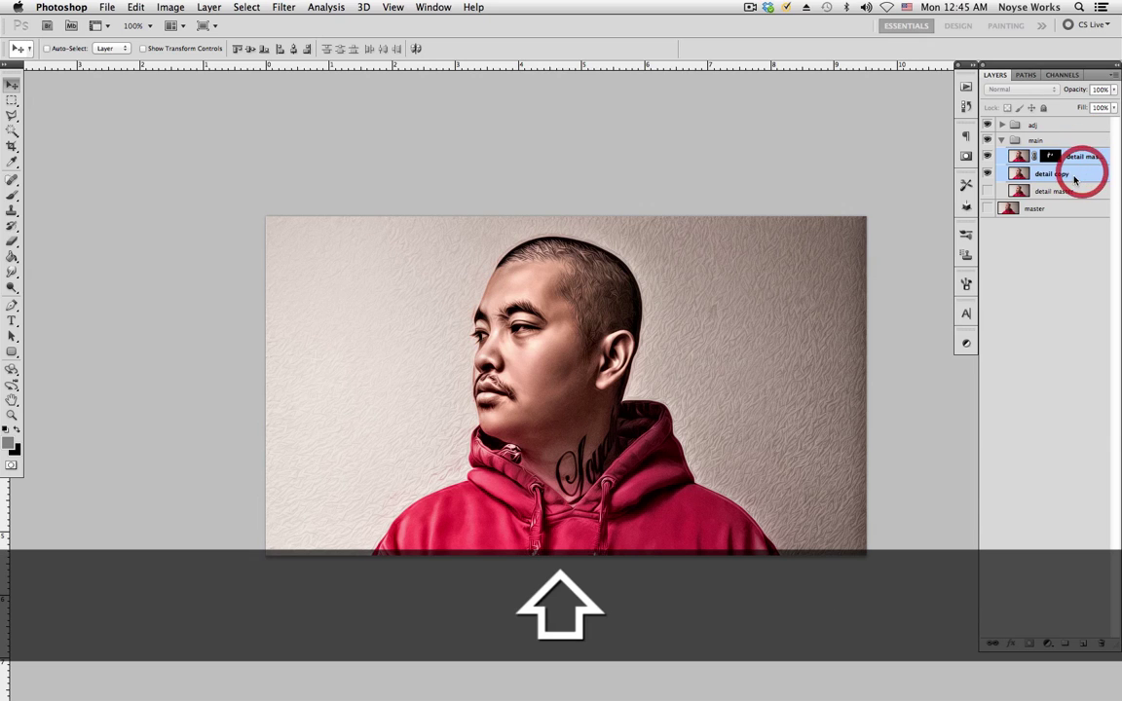
{"action": "left_click", "coordinate": [983, 447]}
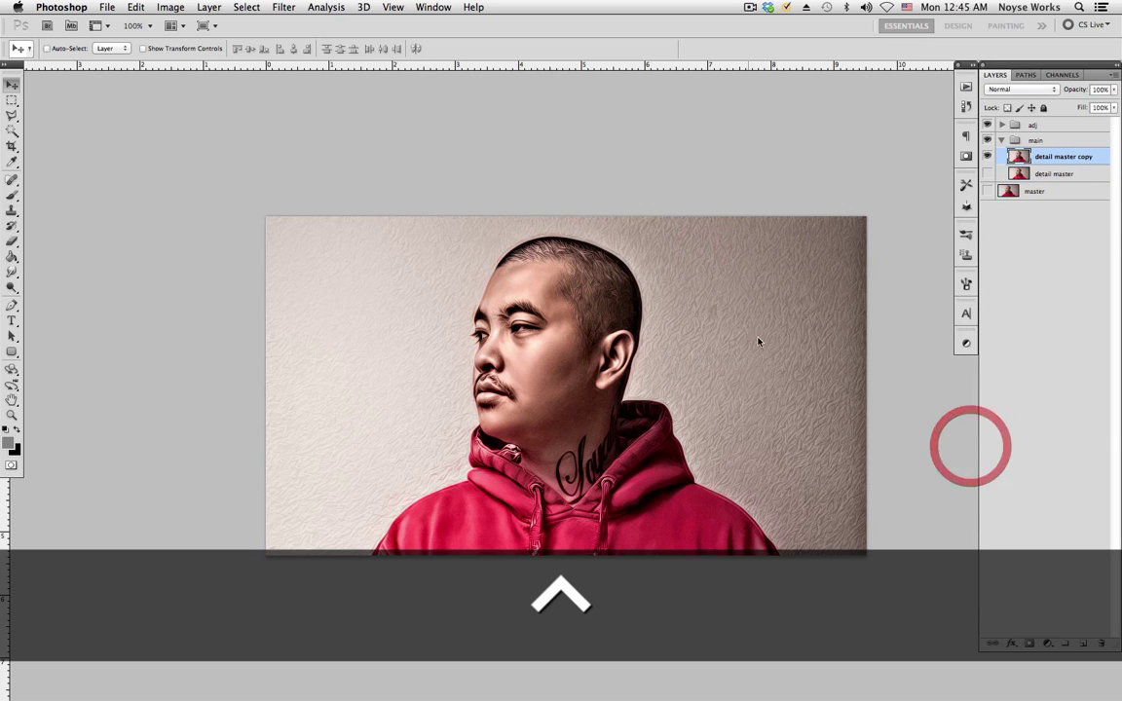
- Compare the master, detail master and detail master copy layers, leave only detail master copy shown of the three, and save the document
{"action": "left_click", "coordinate": [989, 157]}
{"action": "left_click", "coordinate": [987, 191]}
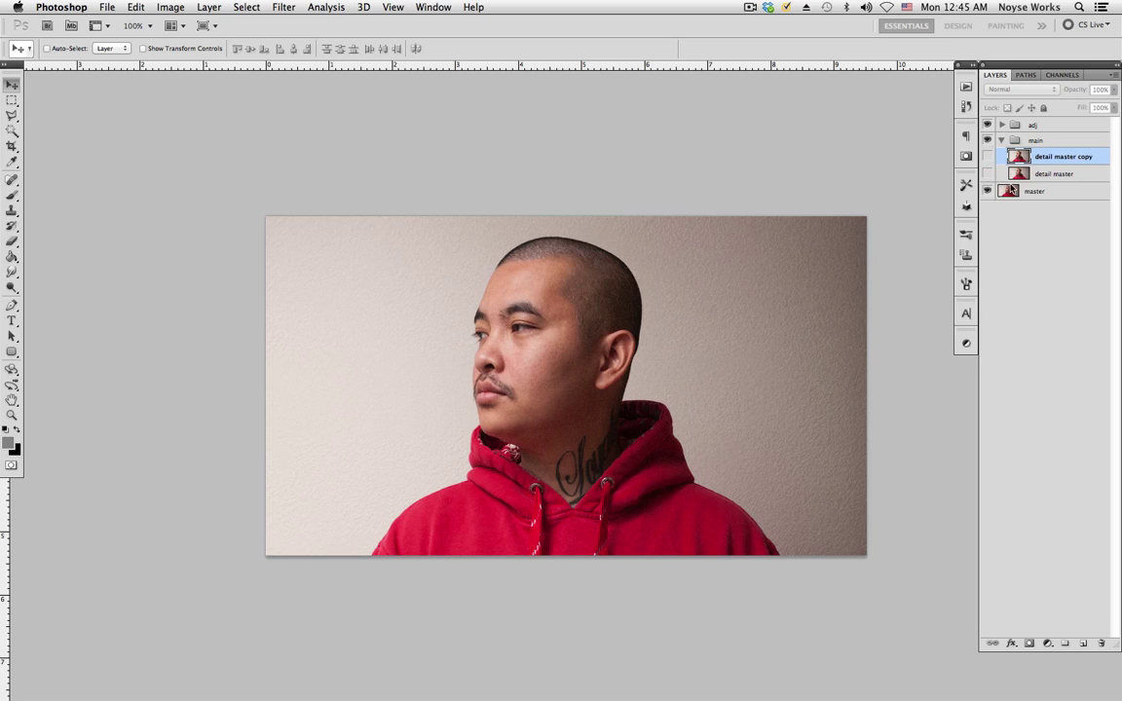
{"action": "left_click", "coordinate": [988, 173]}
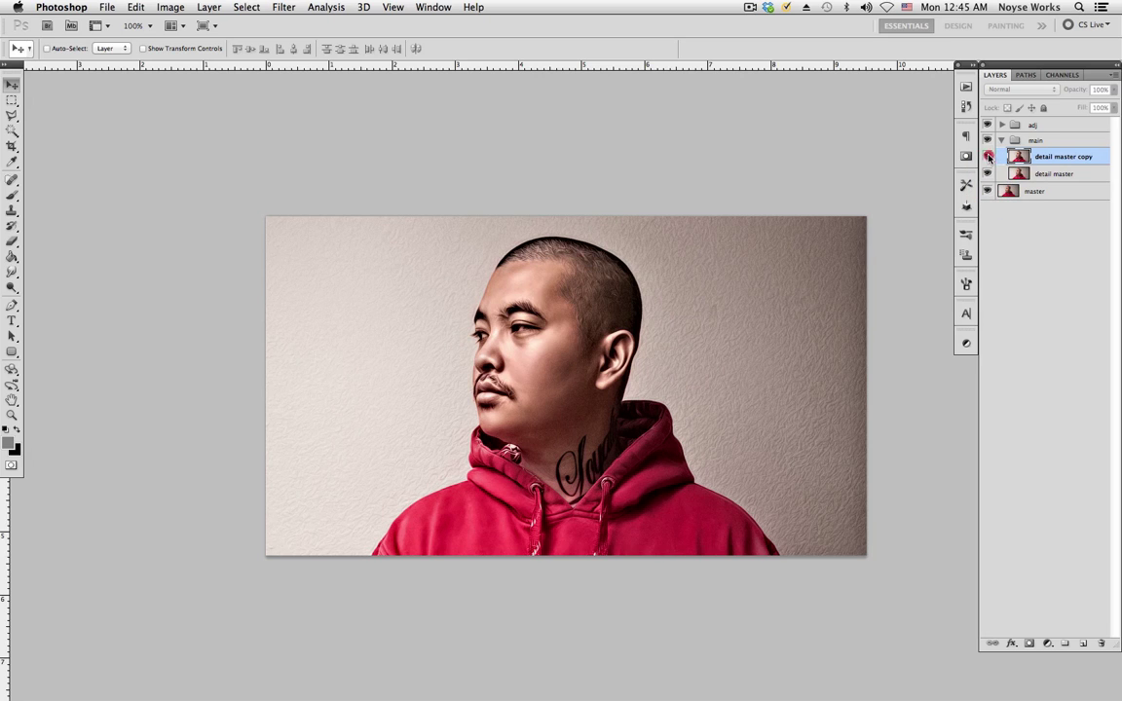
{"action": "left_click", "coordinate": [988, 156]}
{"action": "left_click", "coordinate": [988, 174]}
{"action": "left_click", "coordinate": [988, 191]}
{"action": "key", "text": "super+s"}
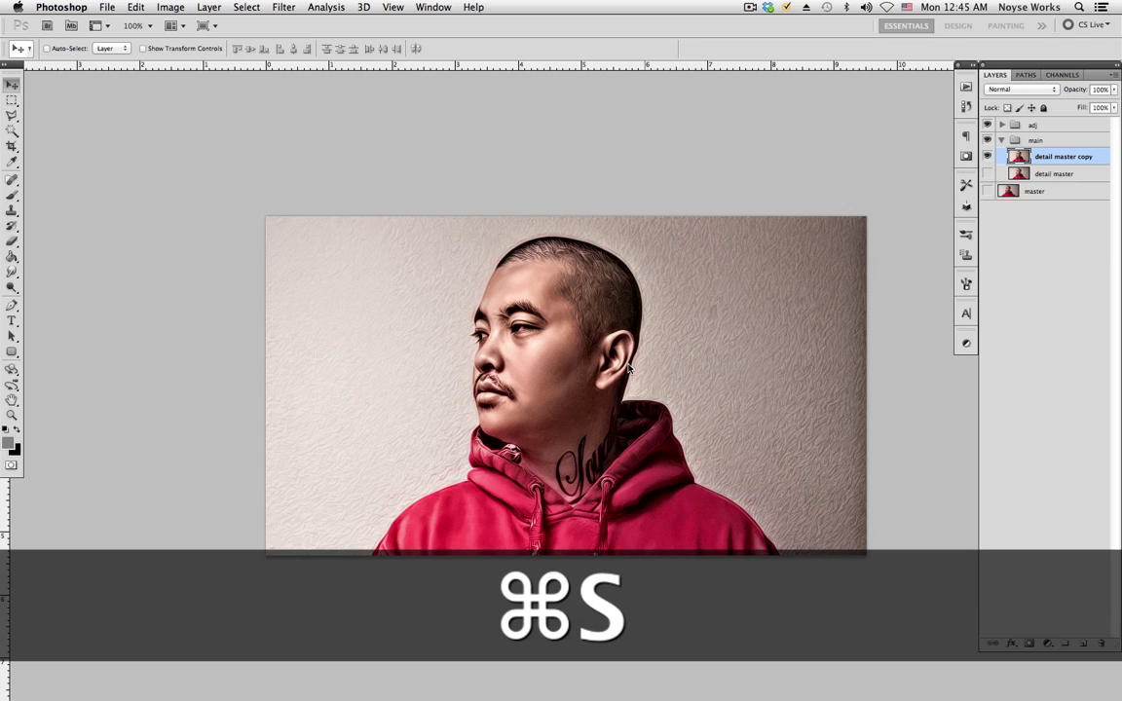
{"action": "key", "text": "v"}
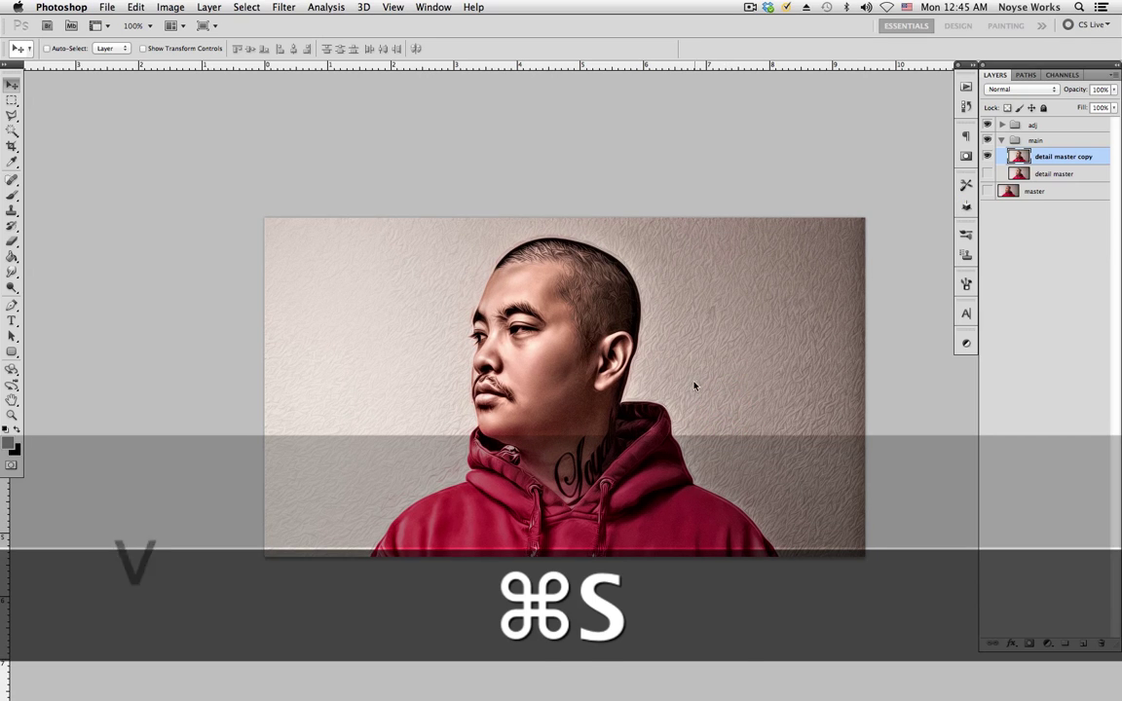
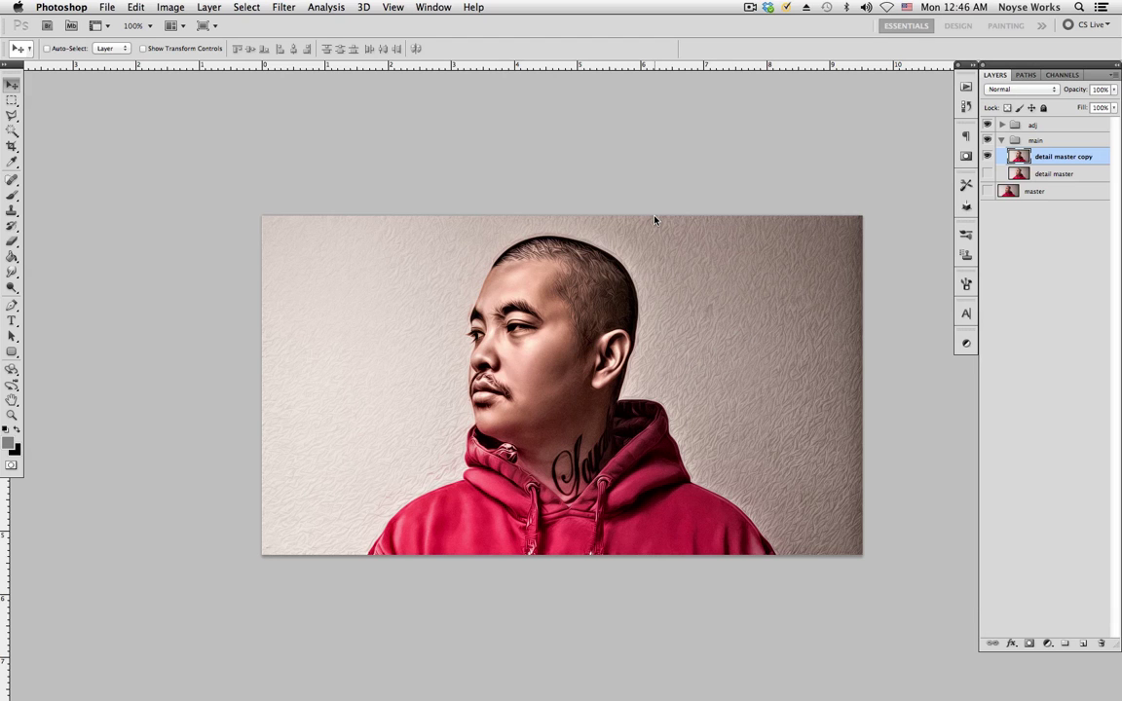
{"action": "key", "text": "super+equal"}
{"action": "key", "text": "super+equal"}
{"action": "key", "text": "super+equal"}
{"action": "key", "text": "super+equal"}
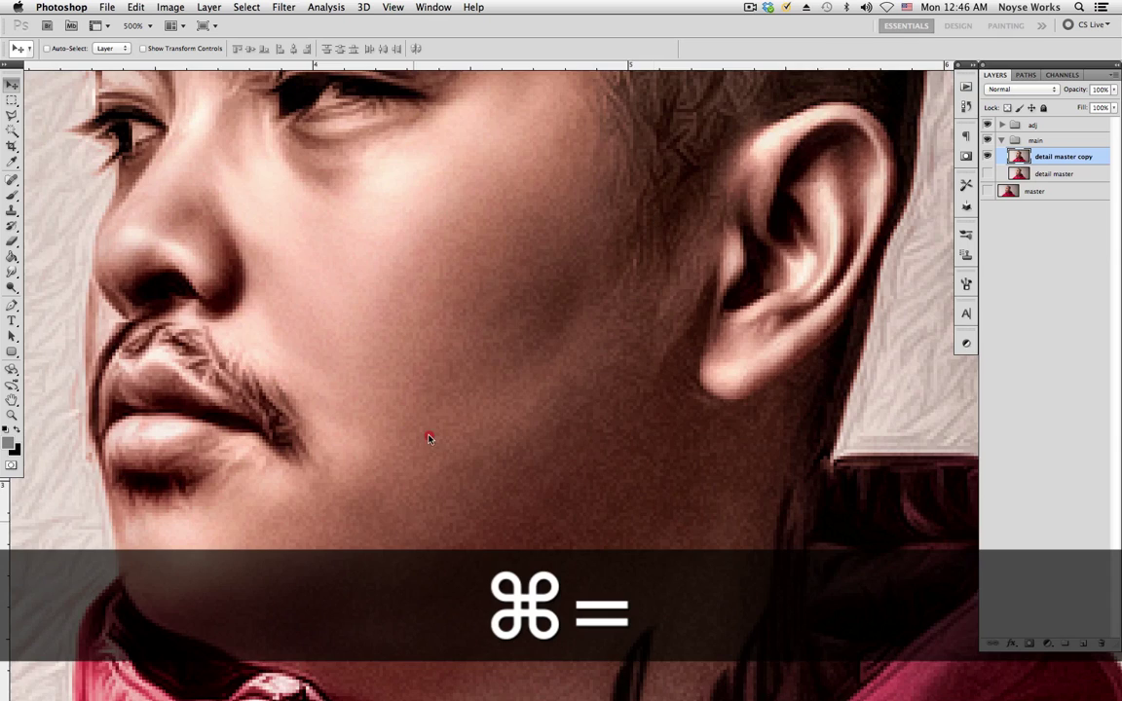
{"action": "scroll", "coordinate": [428, 439], "scroll_direction": "down", "scroll_amount": 10}
{"action": "scroll", "coordinate": [429, 438], "scroll_direction": "left", "scroll_amount": 8}
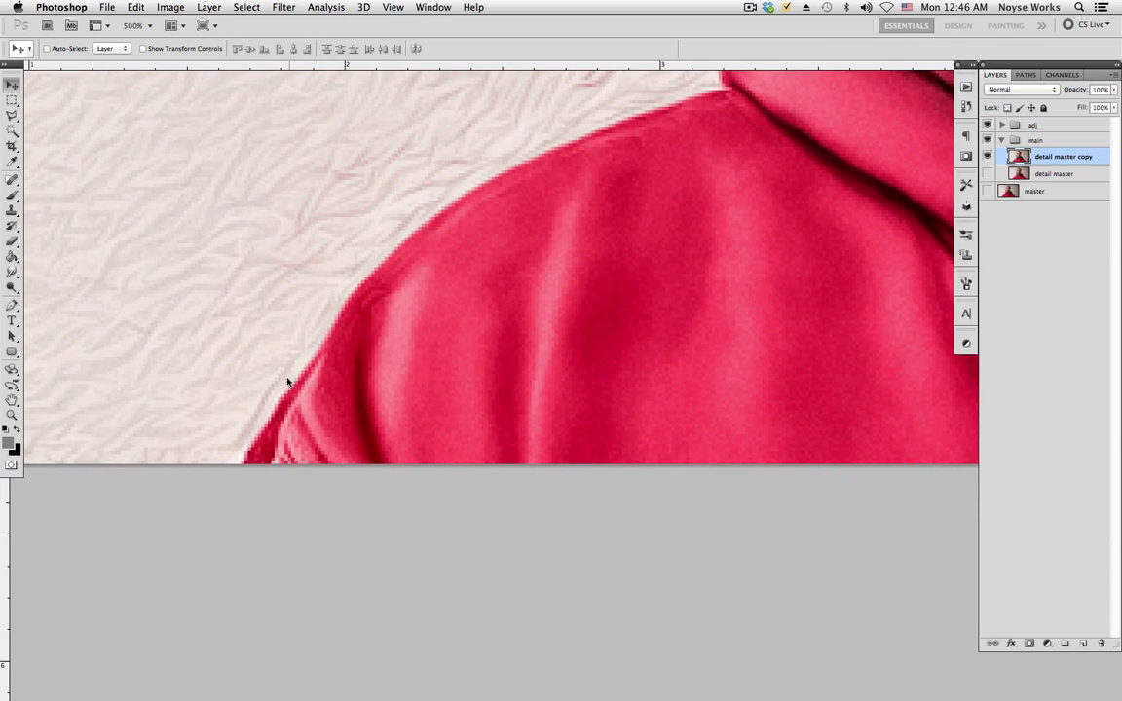
{"action": "left_click", "coordinate": [12, 305]}
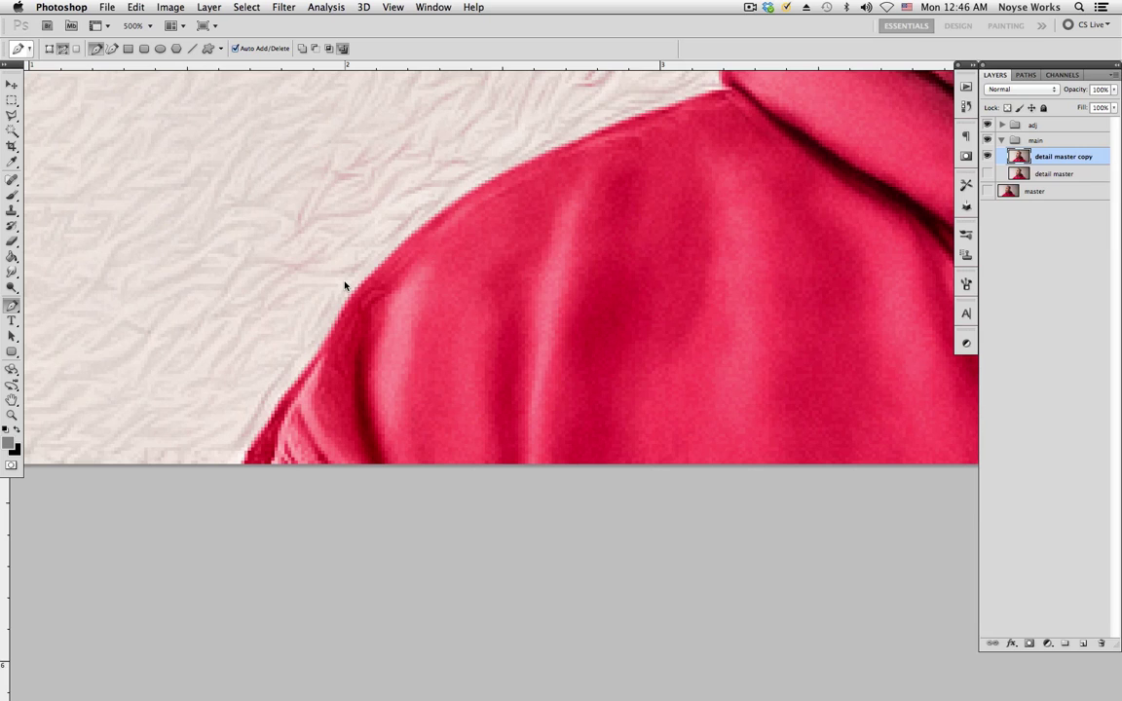
{"action": "key", "text": "super+p"}
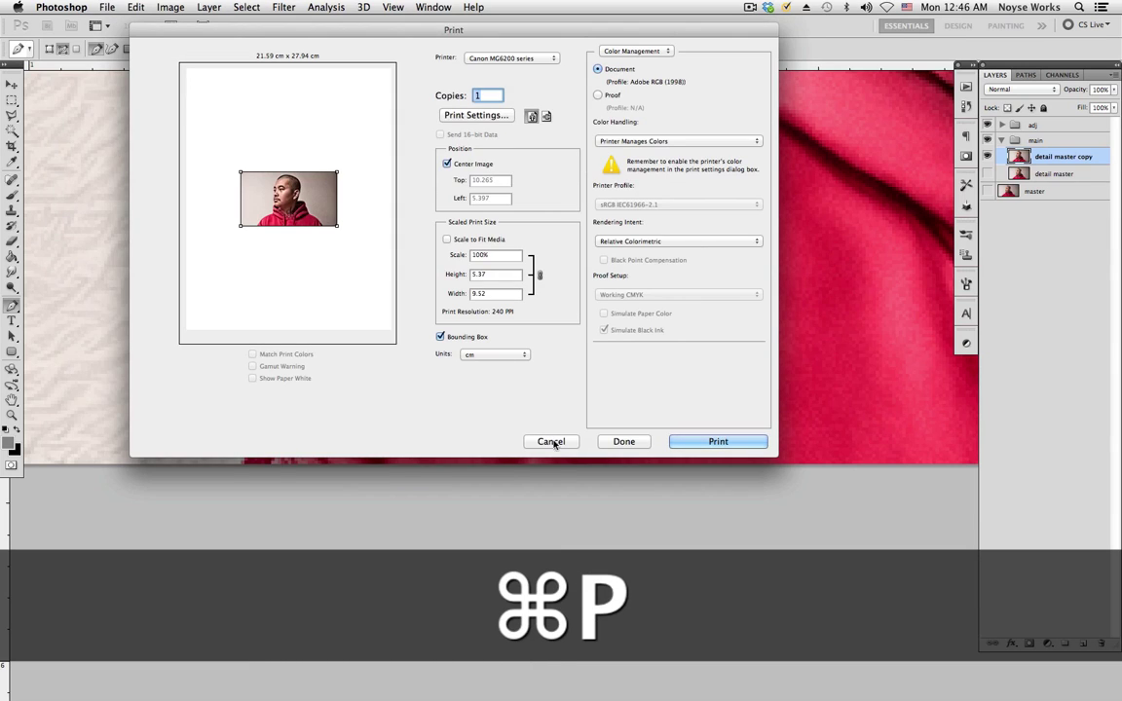
{"action": "left_click", "coordinate": [551, 442]}
{"action": "key", "text": "super+equal"}
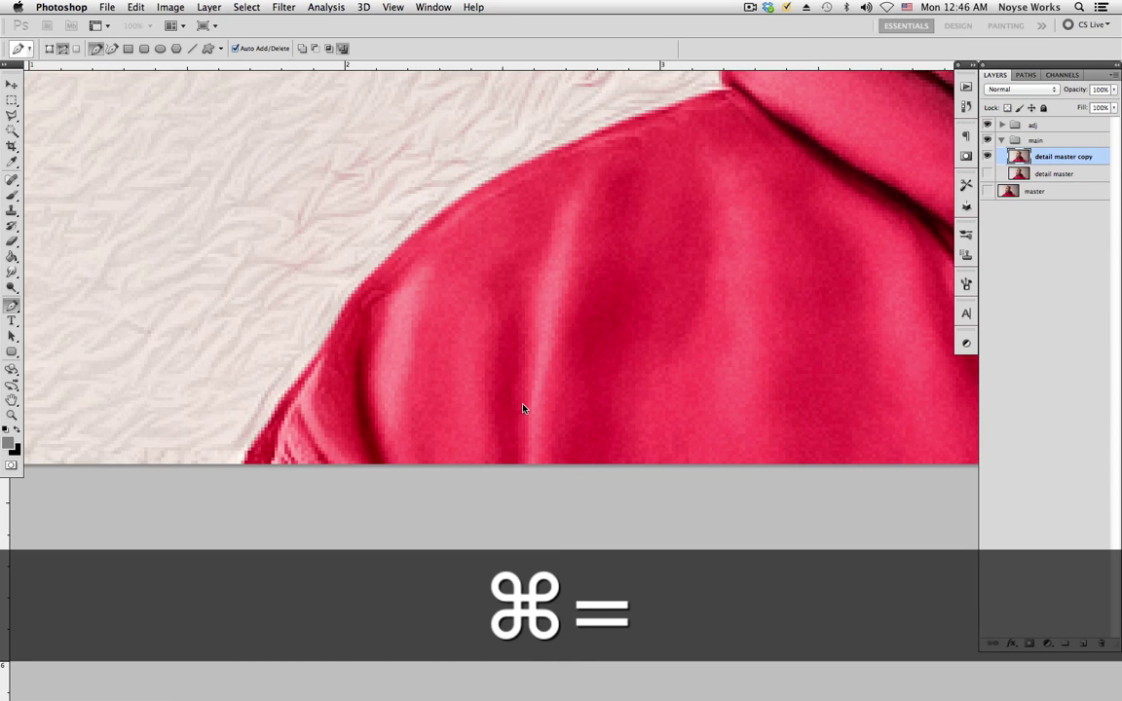
- Dismiss the Photoshop crash report without sending it and switch back to the relaunched Photoshop
{"action": "key", "text": "super+Tab"}
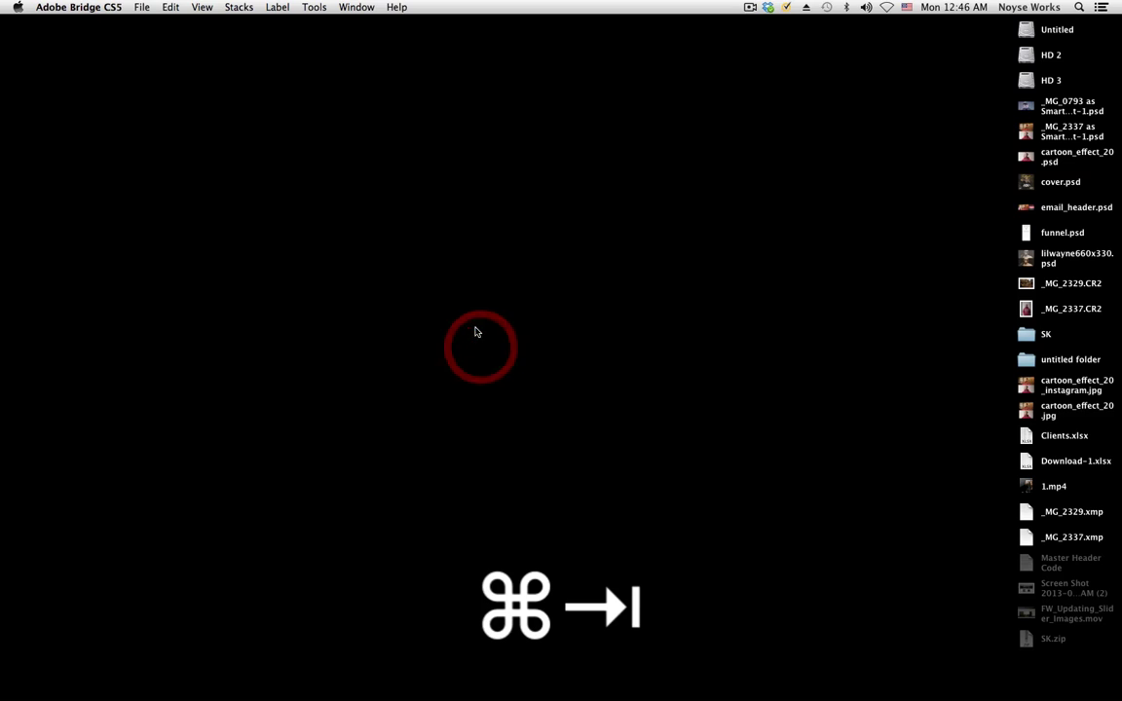
{"action": "key", "text": "super+Tab"}
{"action": "key", "text": "super+Tab"}
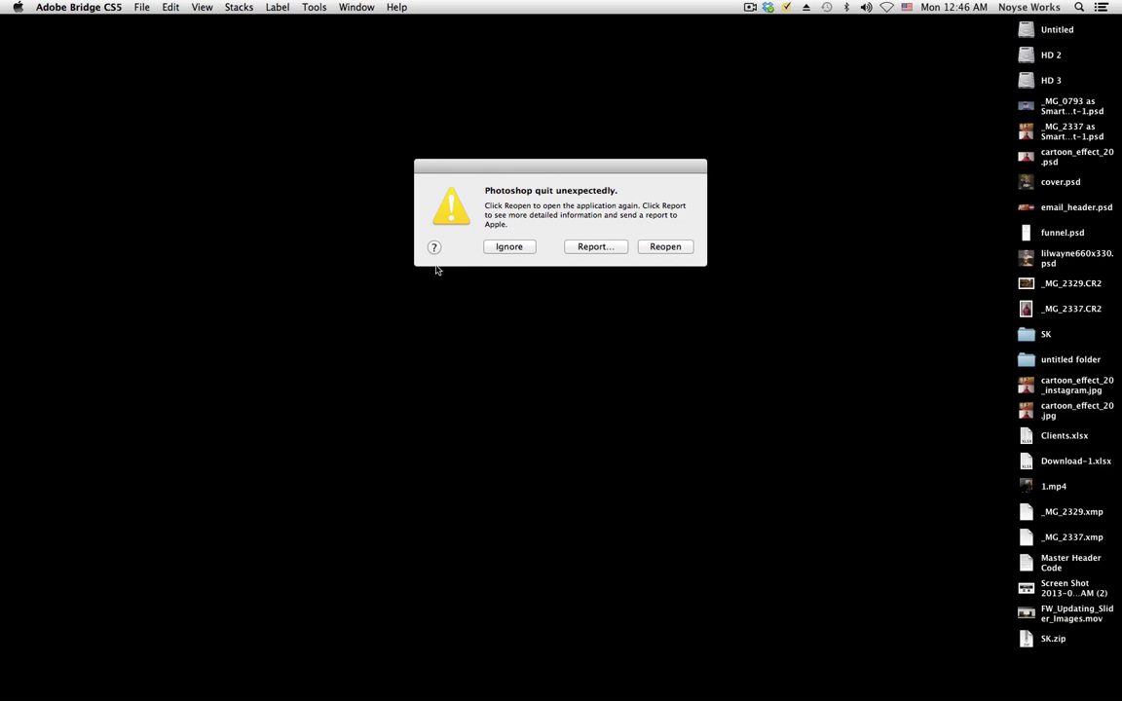
{"action": "left_click", "coordinate": [507, 247]}
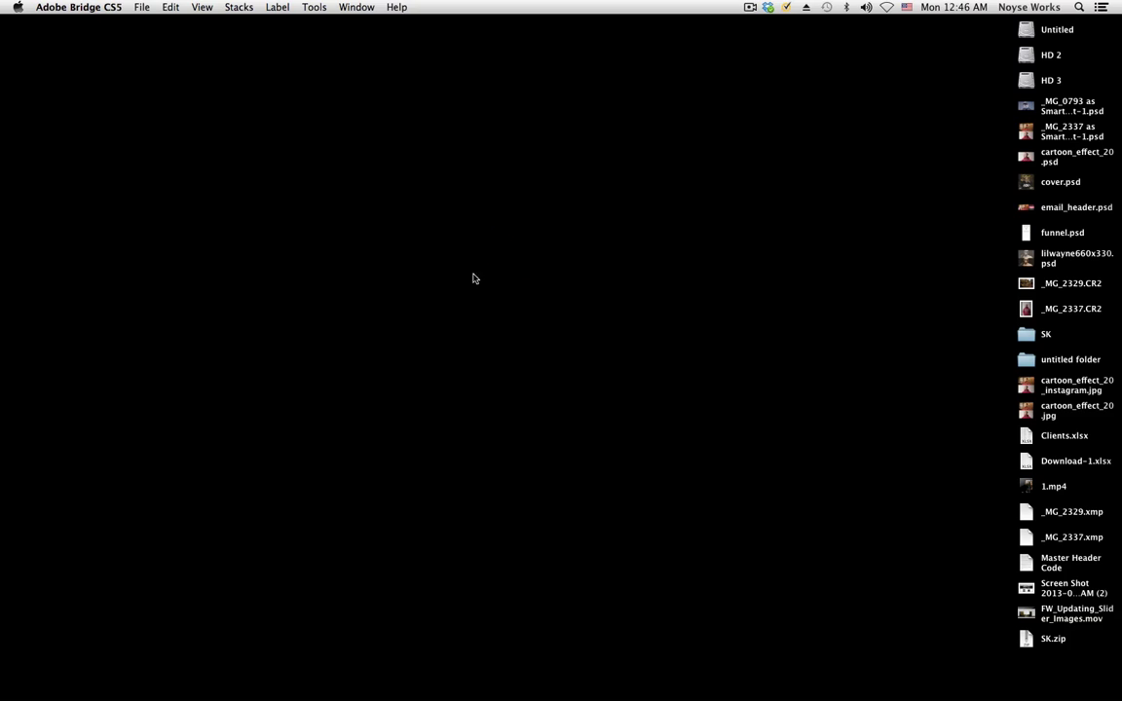
{"action": "key", "text": "super+Tab"}
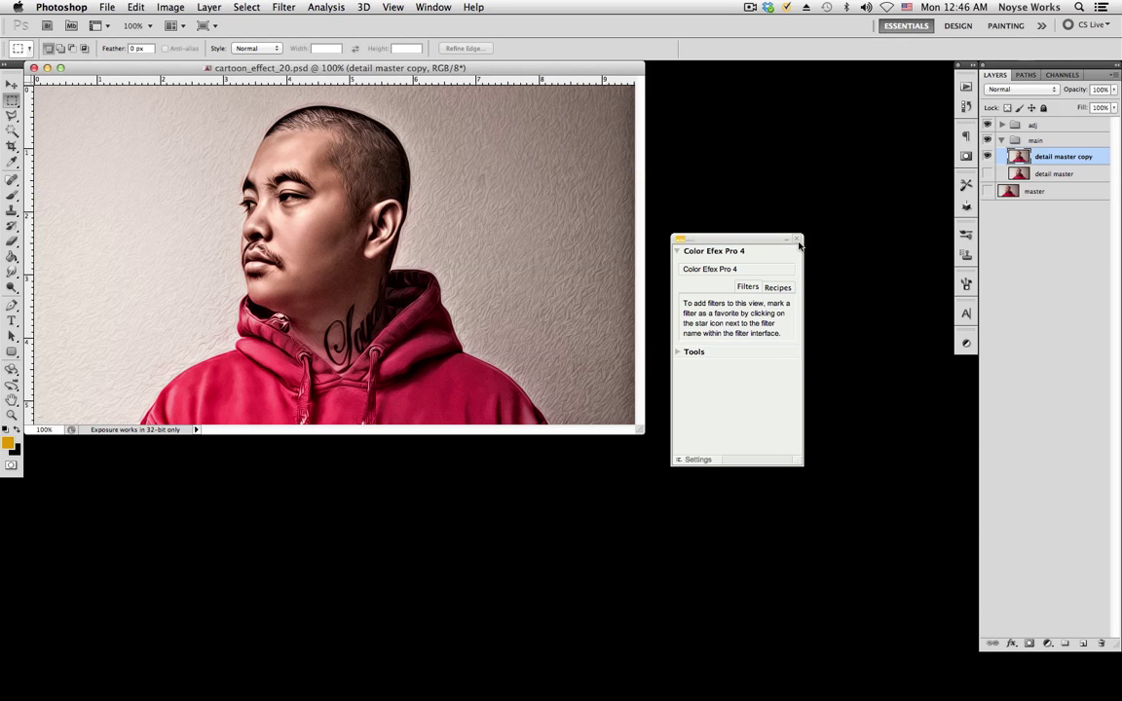
- Close the Color Efex Pro 4 panel and show cartoon_effect_20.psd in full screen mode
{"action": "left_click", "coordinate": [796, 240]}
{"action": "key", "text": "f"}
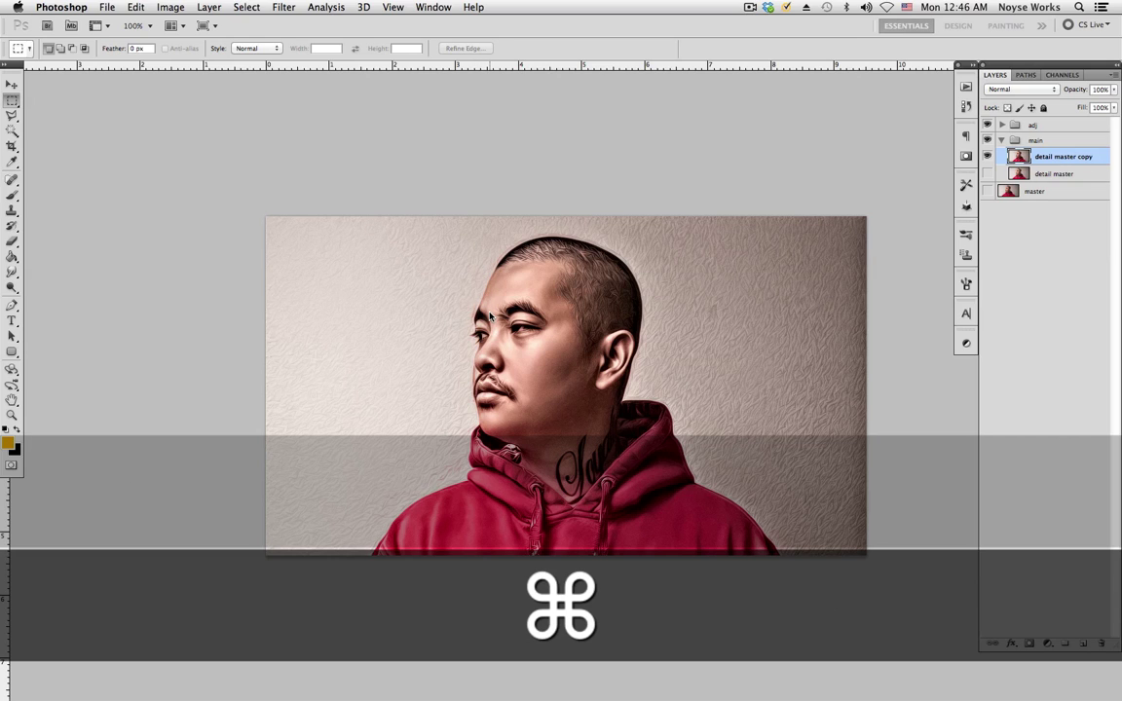
{"action": "key", "text": "super+grave"}
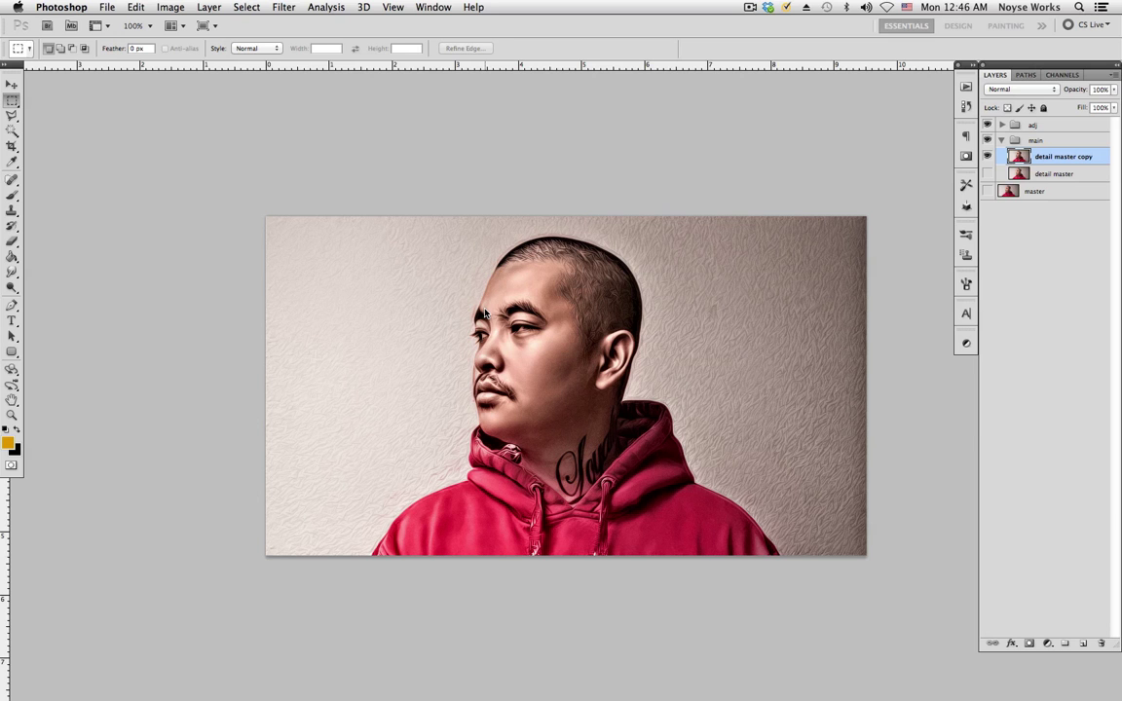
- Start a Pen tool path at the image's bottom edge and trace the left sleeve's outer edge up to the shoulder curve
{"action": "key", "text": "super"}
{"action": "key", "text": "super+equal"}
{"action": "key", "text": "super+equal"}
{"action": "key", "text": "super+equal"}
{"action": "key", "text": "super+equal"}
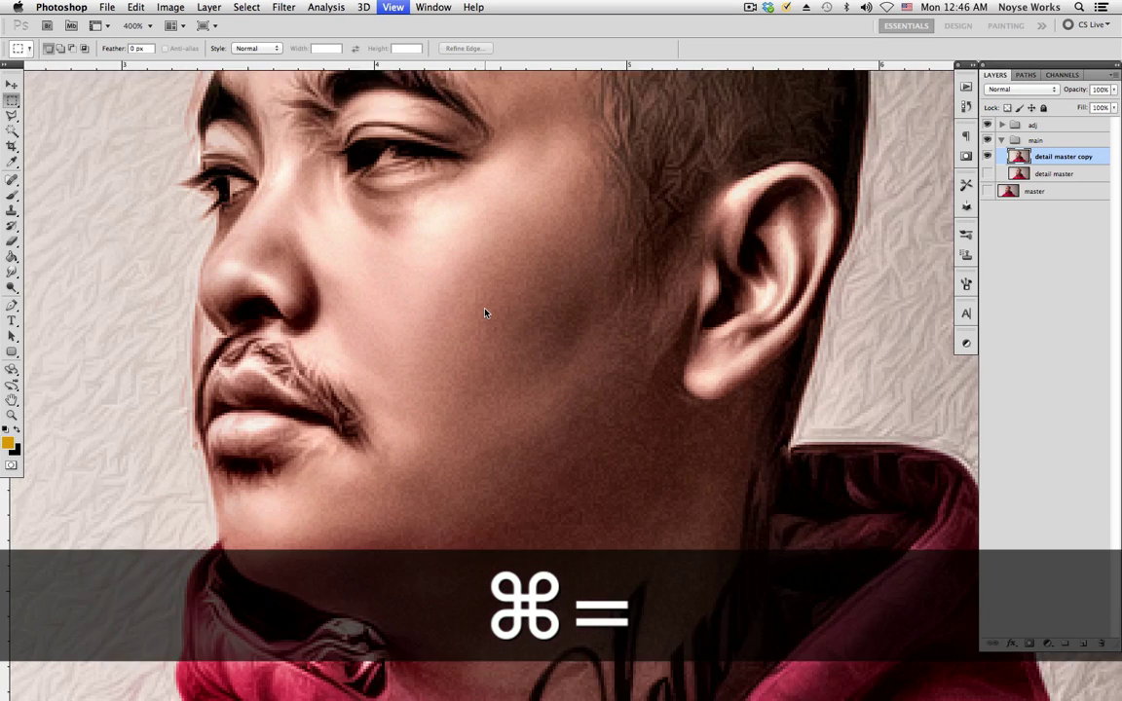
{"action": "scroll", "coordinate": [690, 339], "scroll_direction": "down", "scroll_amount": 5}
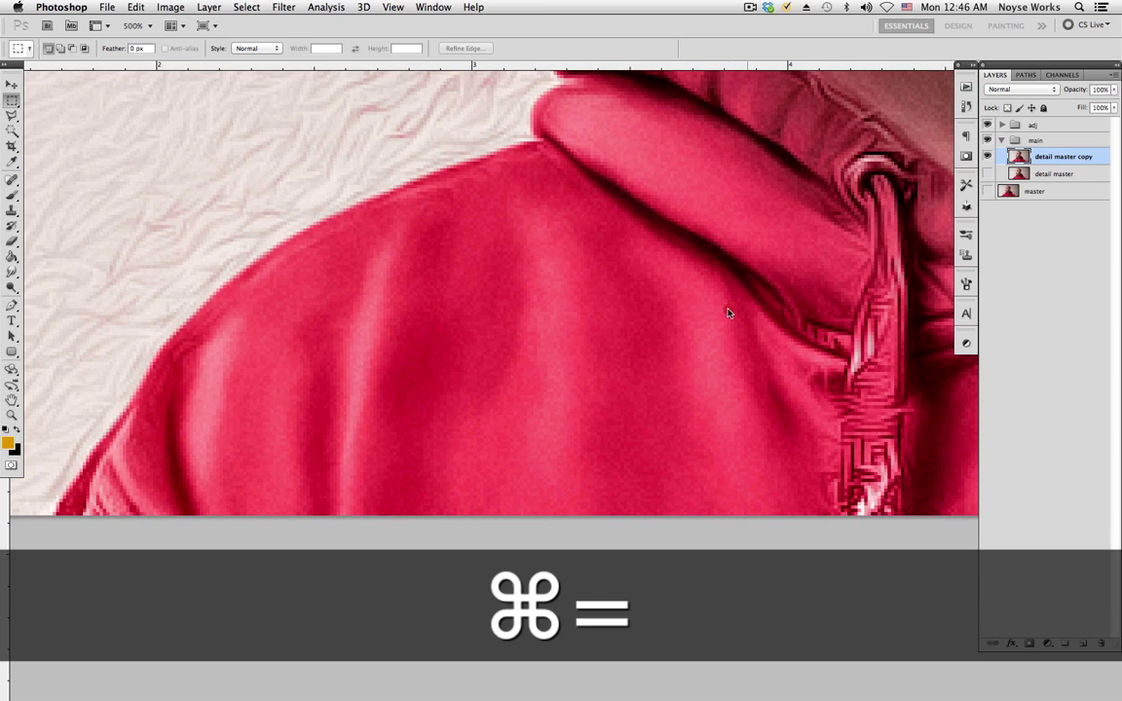
{"action": "key", "text": "p"}
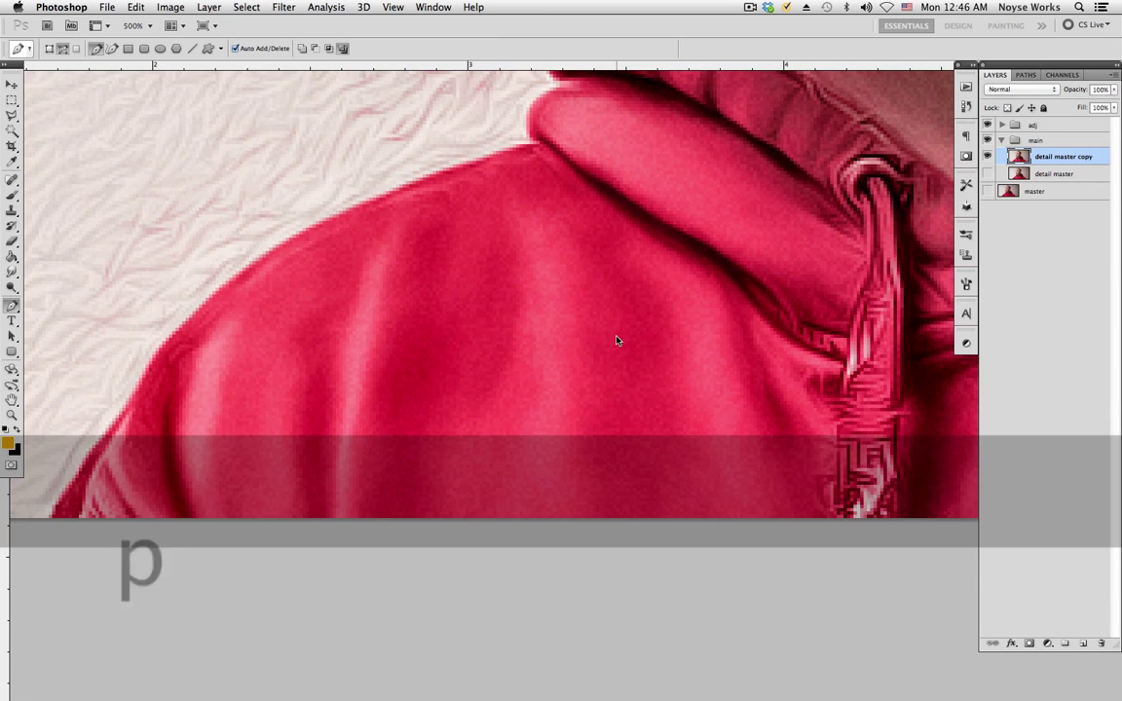
{"action": "scroll", "coordinate": [534, 431], "scroll_direction": "left", "scroll_amount": 5}
{"action": "scroll", "coordinate": [534, 431], "scroll_direction": "down", "scroll_amount": 2}
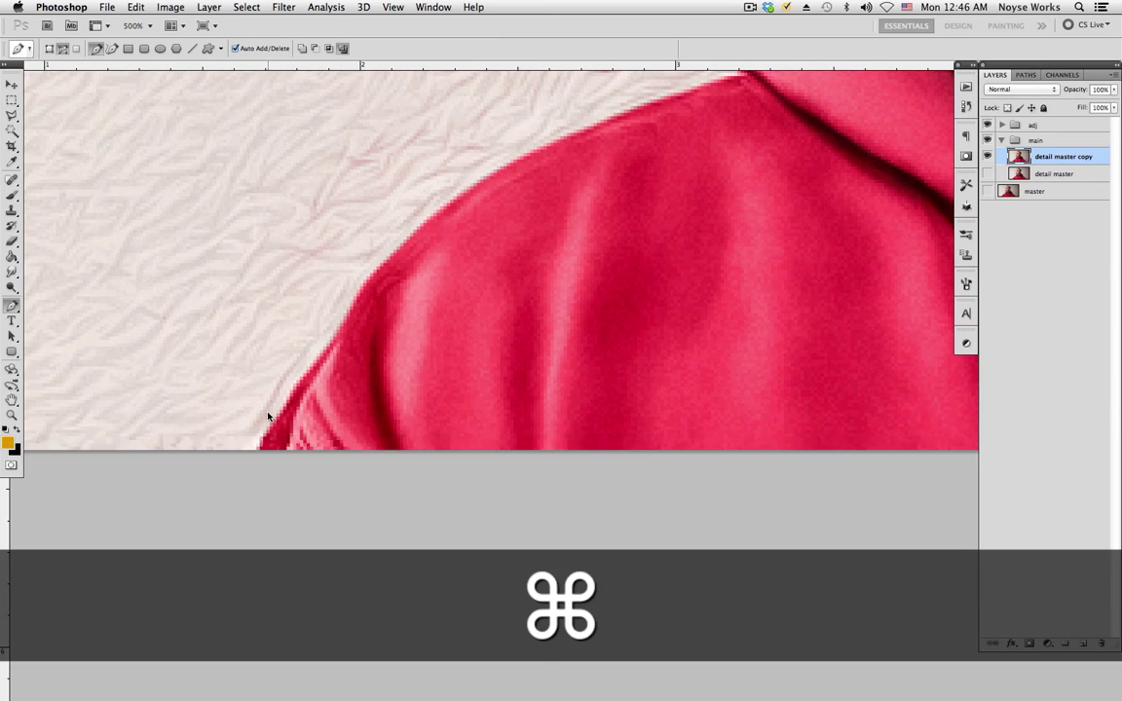
{"action": "key", "text": "super+equal"}
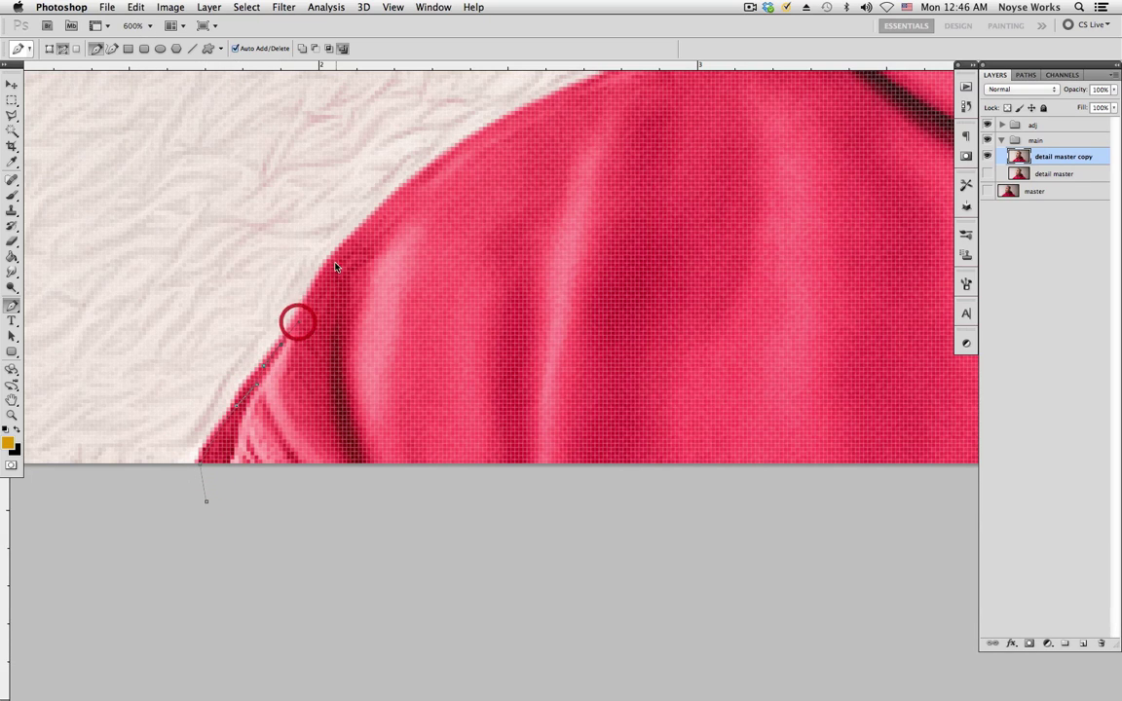
{"action": "left_click_drag", "start_coordinate": [335, 267], "coordinate": [341, 256]}
- Continue the path along the top of the left shoulder to the point where it meets the hood
{"action": "scroll", "coordinate": [436, 255], "scroll_direction": "up", "scroll_amount": 3}
{"action": "scroll", "coordinate": [436, 255], "scroll_direction": "right", "scroll_amount": 3}
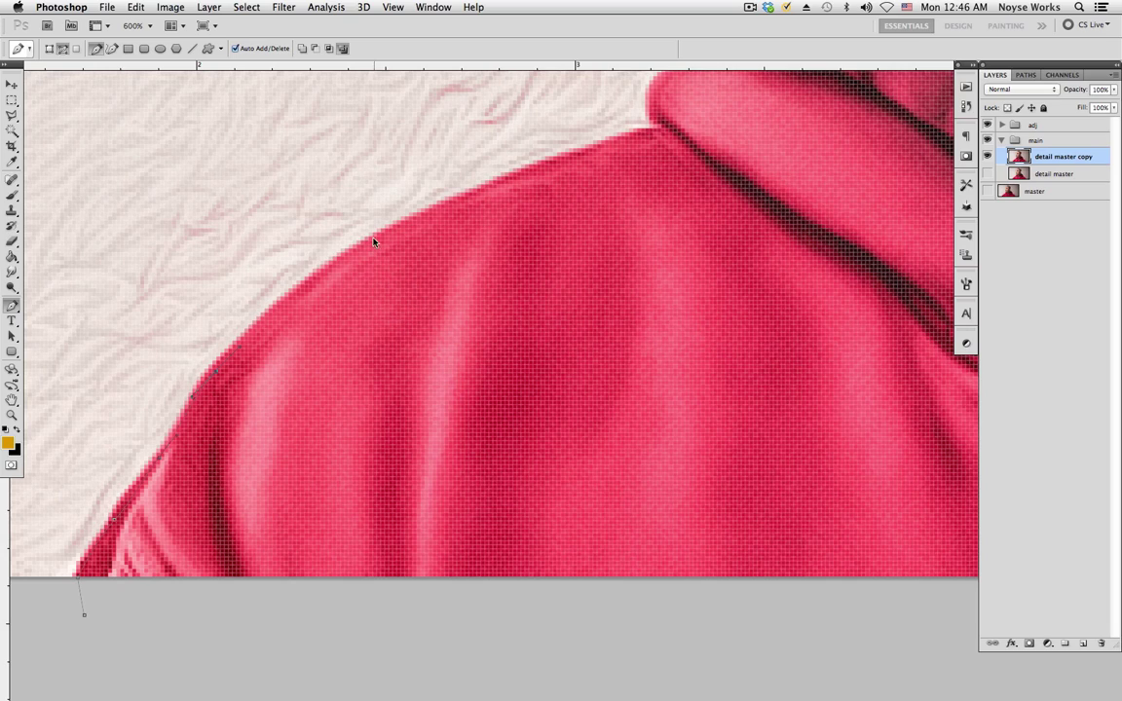
{"action": "left_click", "coordinate": [442, 209]}
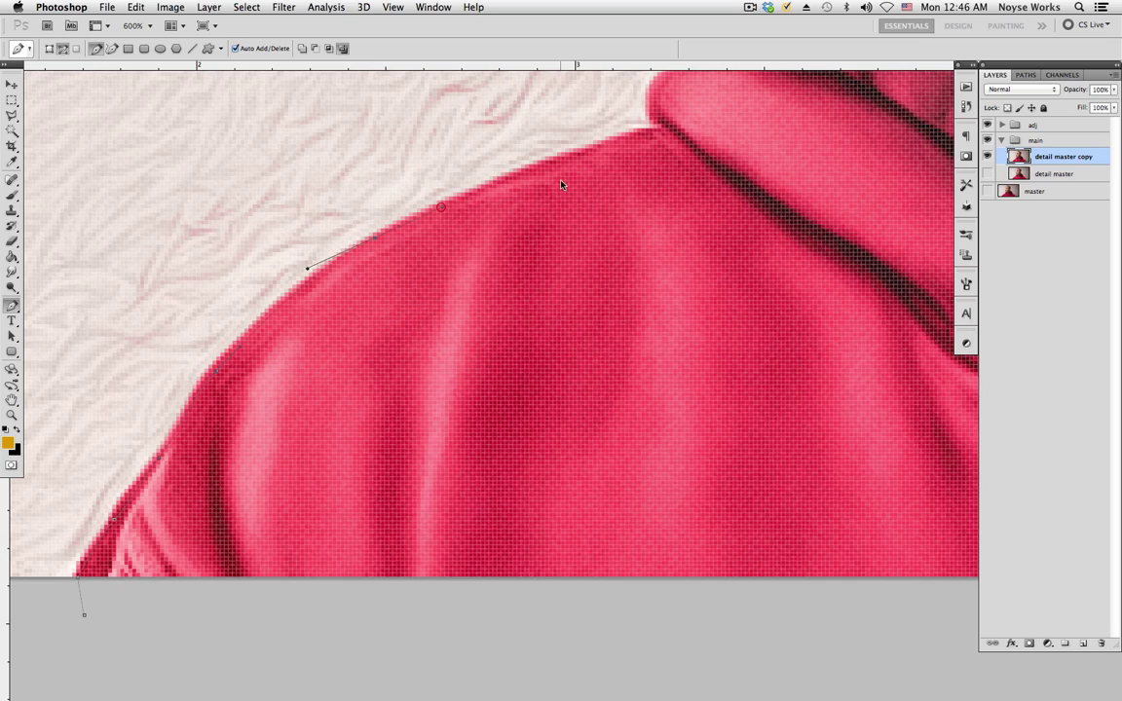
{"action": "left_click", "coordinate": [618, 139]}
{"action": "scroll", "coordinate": [556, 258], "scroll_direction": "up", "scroll_amount": 5}
{"action": "scroll", "coordinate": [555, 258], "scroll_direction": "right", "scroll_amount": 5}
{"action": "left_click", "coordinate": [554, 261]}
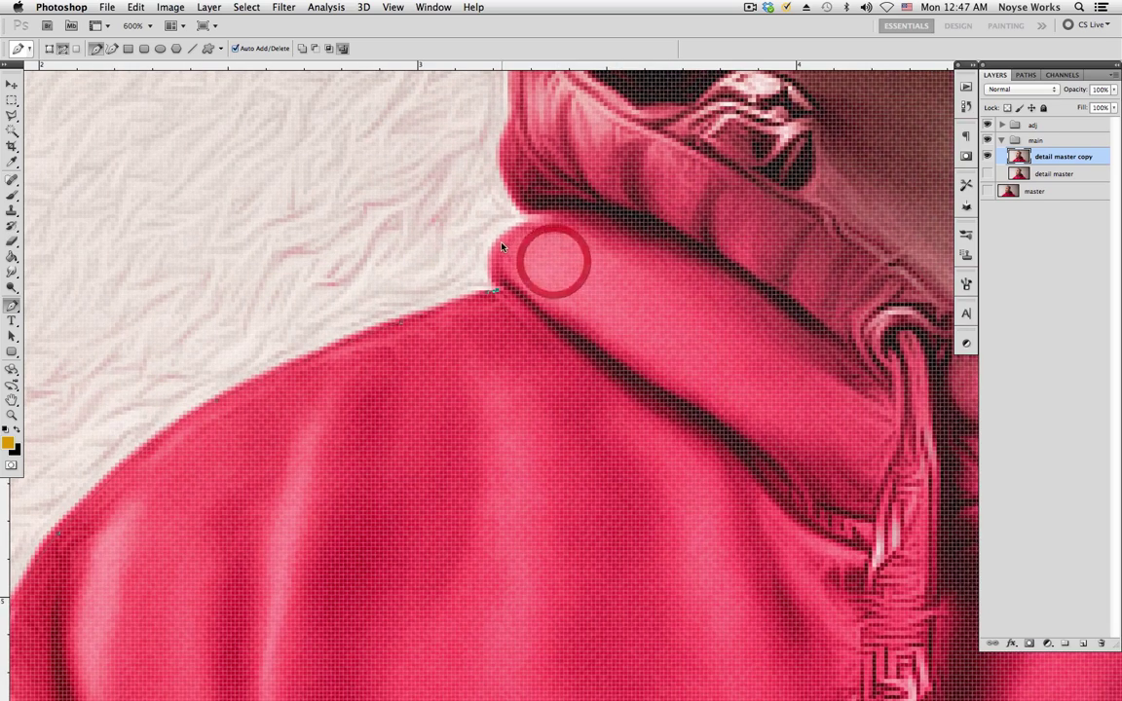
- Trace the path around the hood's outer folds up to the corner where the hood meets the chin
{"action": "left_click", "coordinate": [530, 220]}
{"action": "scroll", "coordinate": [530, 224], "scroll_direction": "up", "scroll_amount": 5}
{"action": "scroll", "coordinate": [530, 224], "scroll_direction": "right", "scroll_amount": 3}
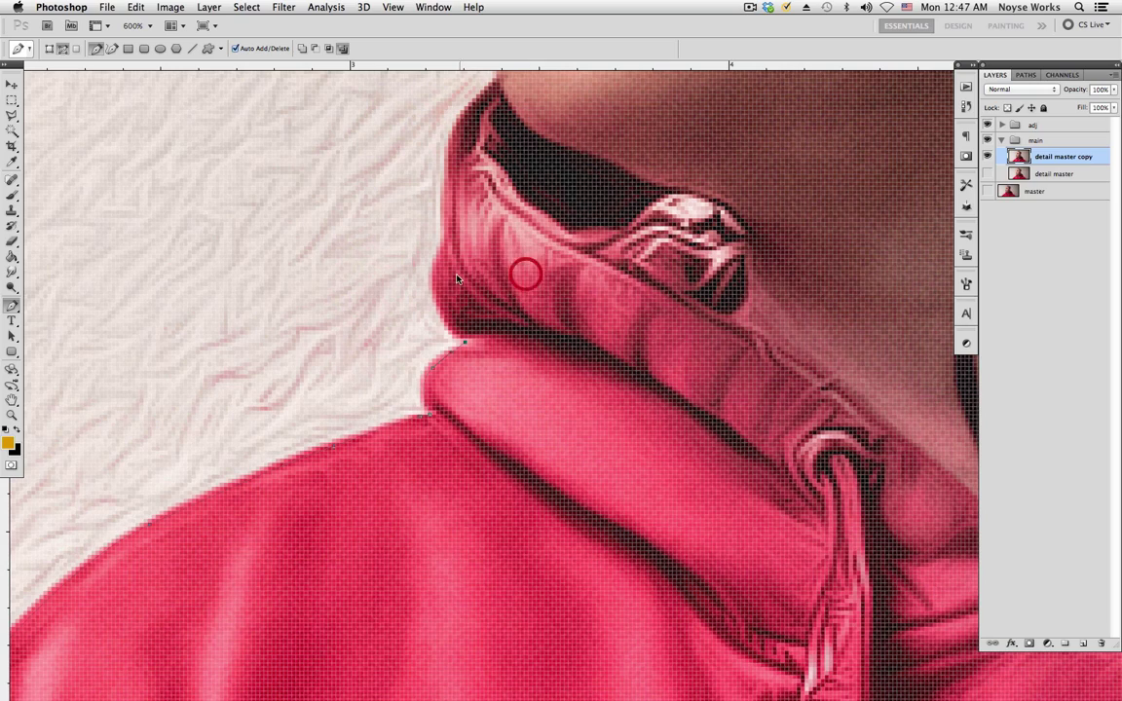
{"action": "scroll", "coordinate": [444, 307], "scroll_direction": "up", "scroll_amount": 7}
{"action": "scroll", "coordinate": [444, 307], "scroll_direction": "right", "scroll_amount": 2}
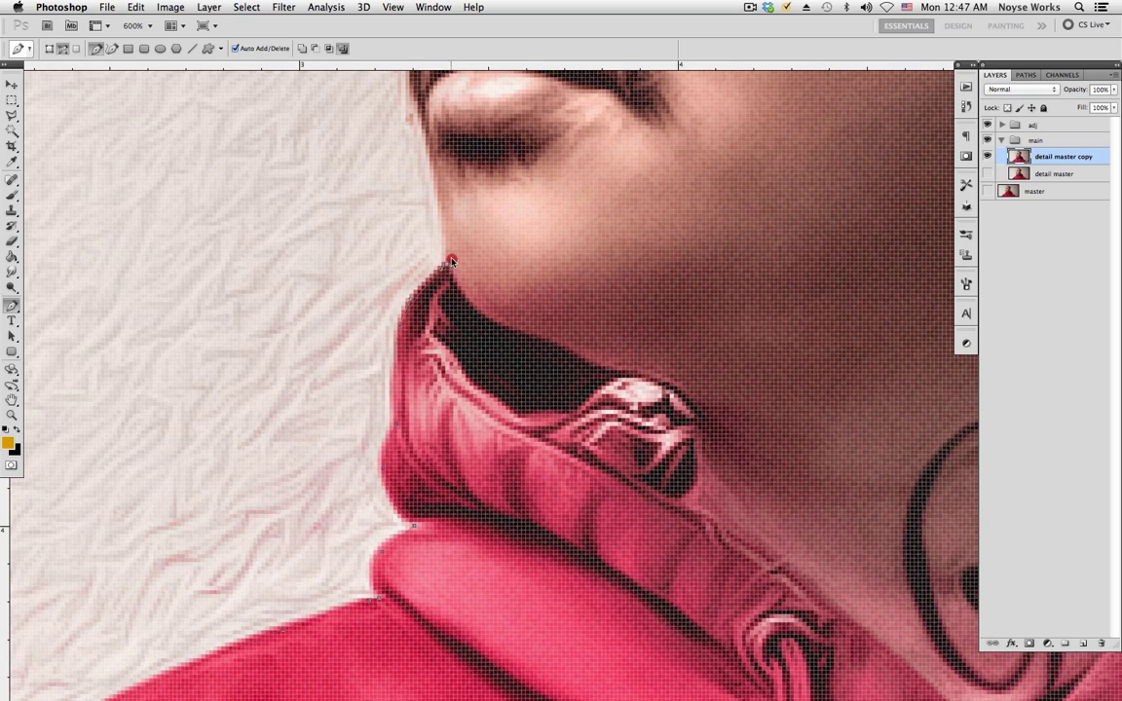
{"action": "key", "text": "alt"}
- Continue the path up the face profile along the chin, lips and nose to the nose bridge
{"action": "scroll", "coordinate": [368, 376], "scroll_direction": "up", "scroll_amount": 8}
{"action": "scroll", "coordinate": [368, 376], "scroll_direction": "right", "scroll_amount": 2}
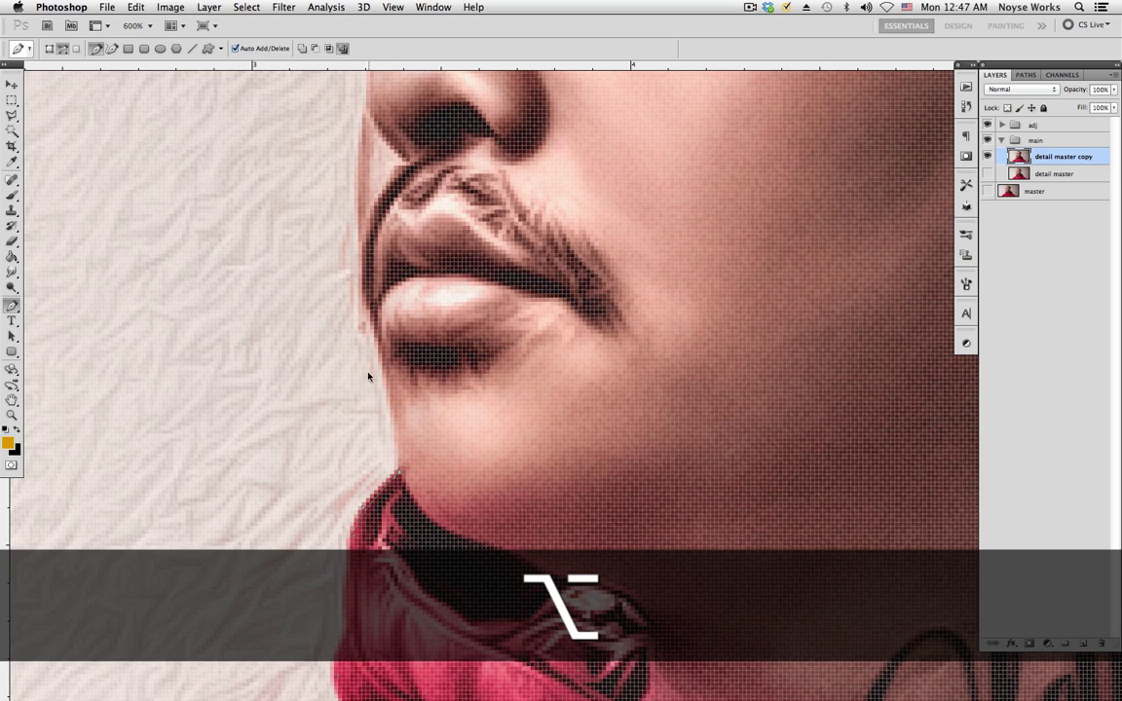
{"action": "left_click_drag", "start_coordinate": [374, 363], "coordinate": [372, 243]}
{"action": "scroll", "coordinate": [360, 297], "scroll_direction": "up", "scroll_amount": 3}
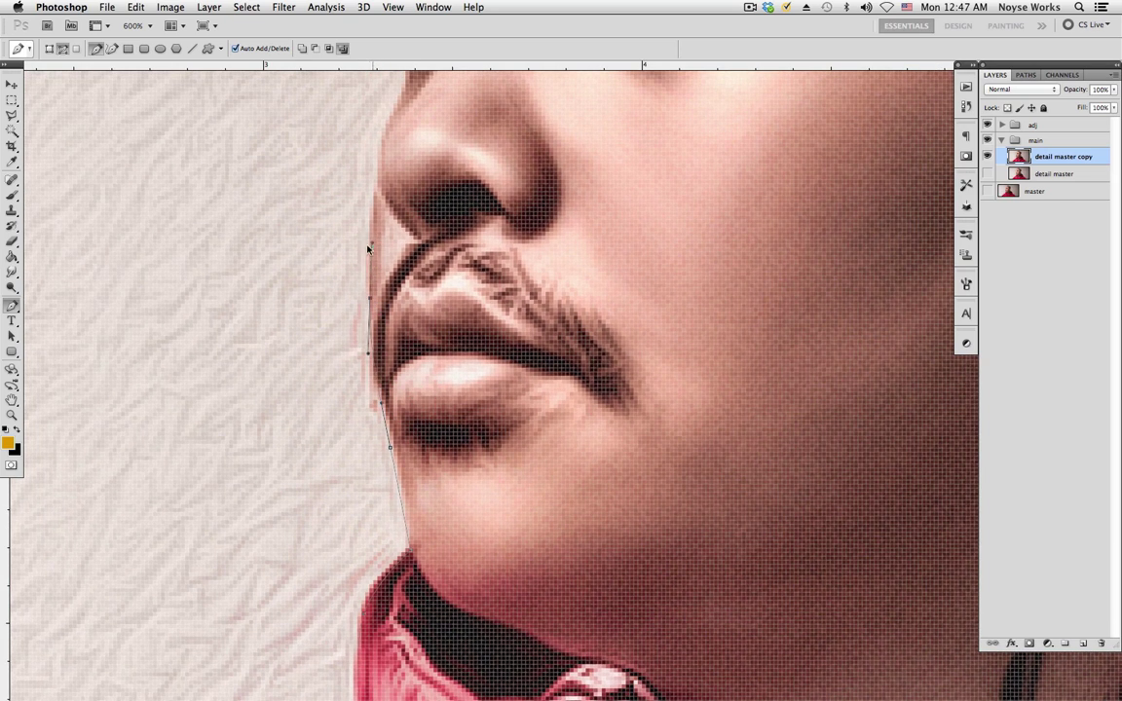
{"action": "scroll", "coordinate": [426, 228], "scroll_direction": "up", "scroll_amount": 2}
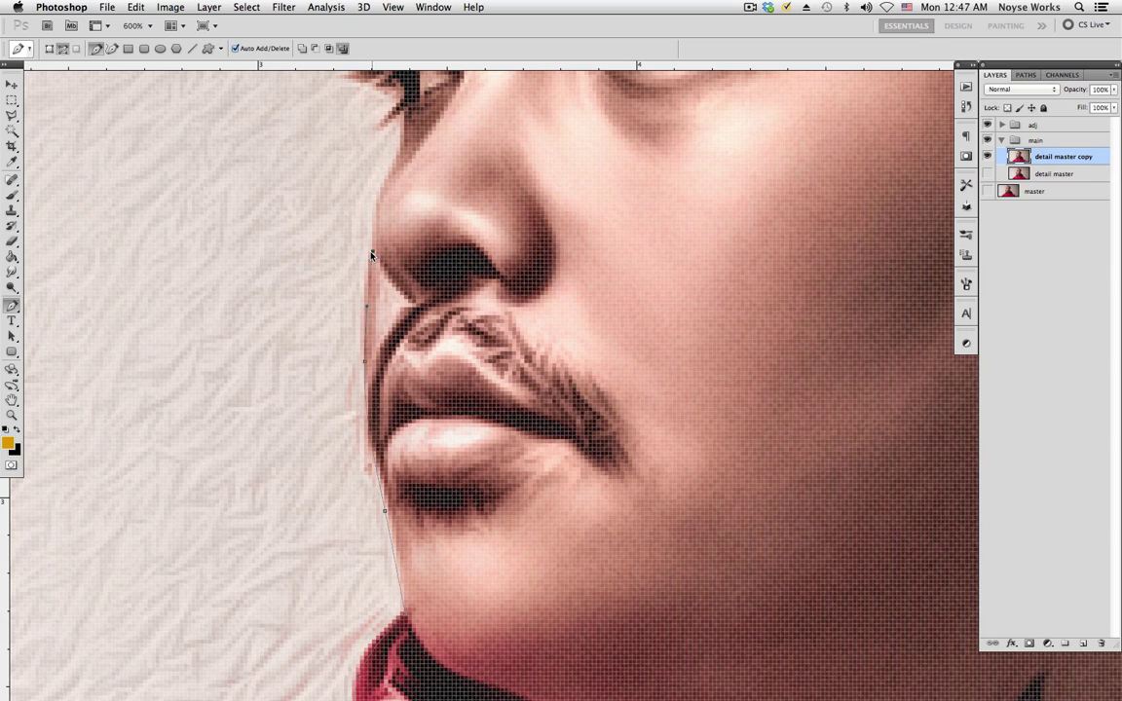
{"action": "scroll", "coordinate": [373, 292], "scroll_direction": "up", "scroll_amount": 5}
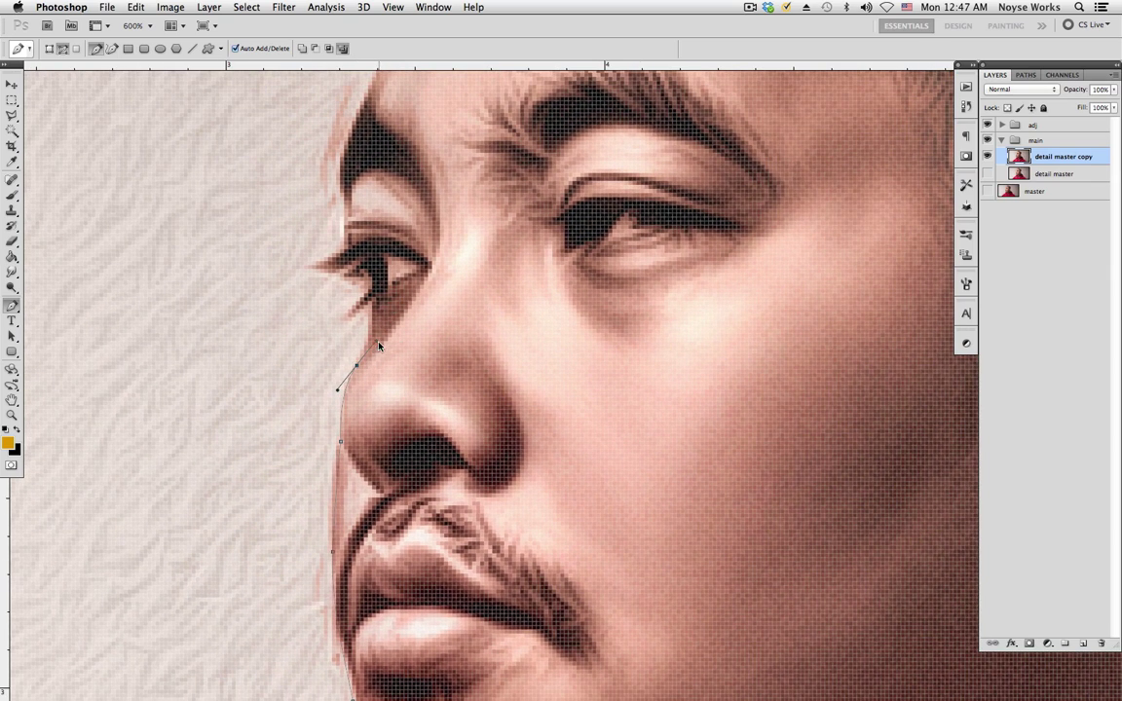
- Remove the direction handle at the nose bridge and trace the path around the eyelashes and up the eyebrow's outer edge
{"action": "key", "text": "alt"}
{"action": "left_click", "coordinate": [358, 367], "text": "alt"}
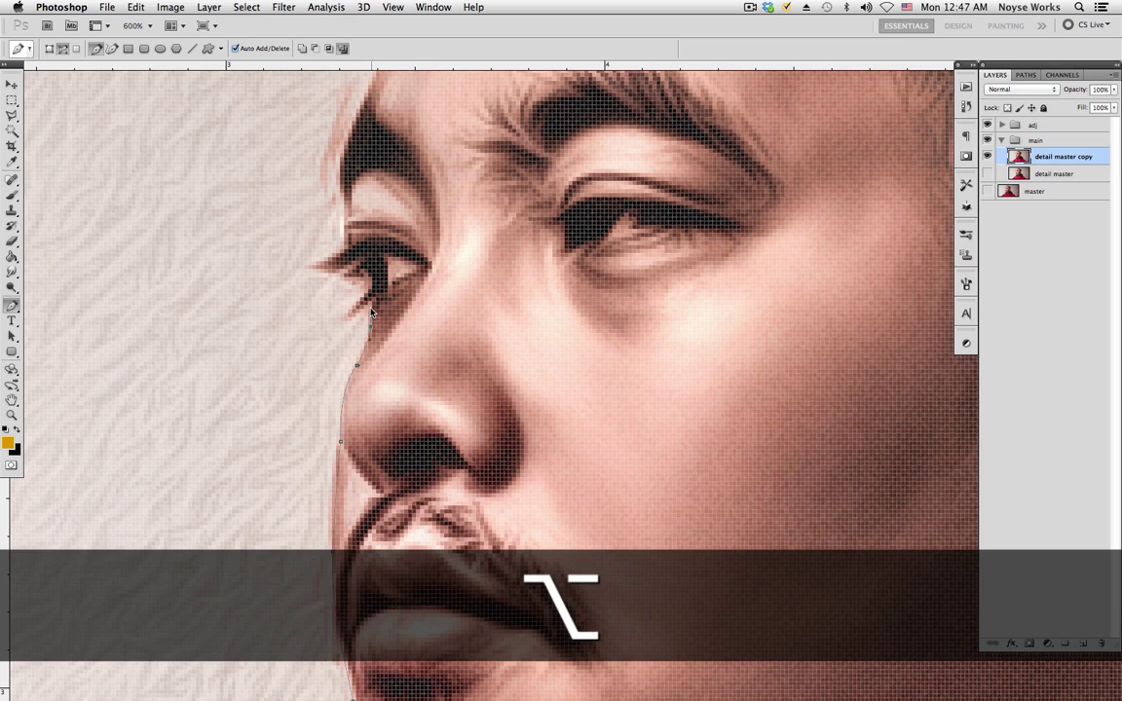
{"action": "left_click_drag", "start_coordinate": [352, 313], "coordinate": [359, 308]}
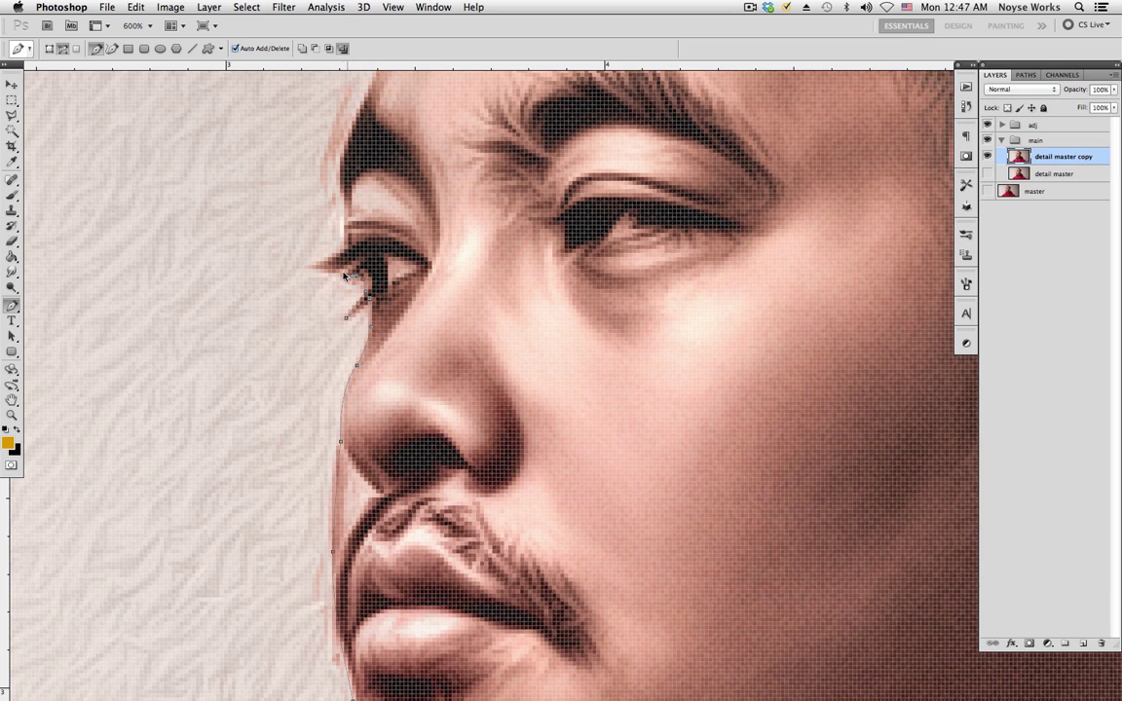
{"action": "scroll", "coordinate": [341, 259], "scroll_direction": "up", "scroll_amount": 4}
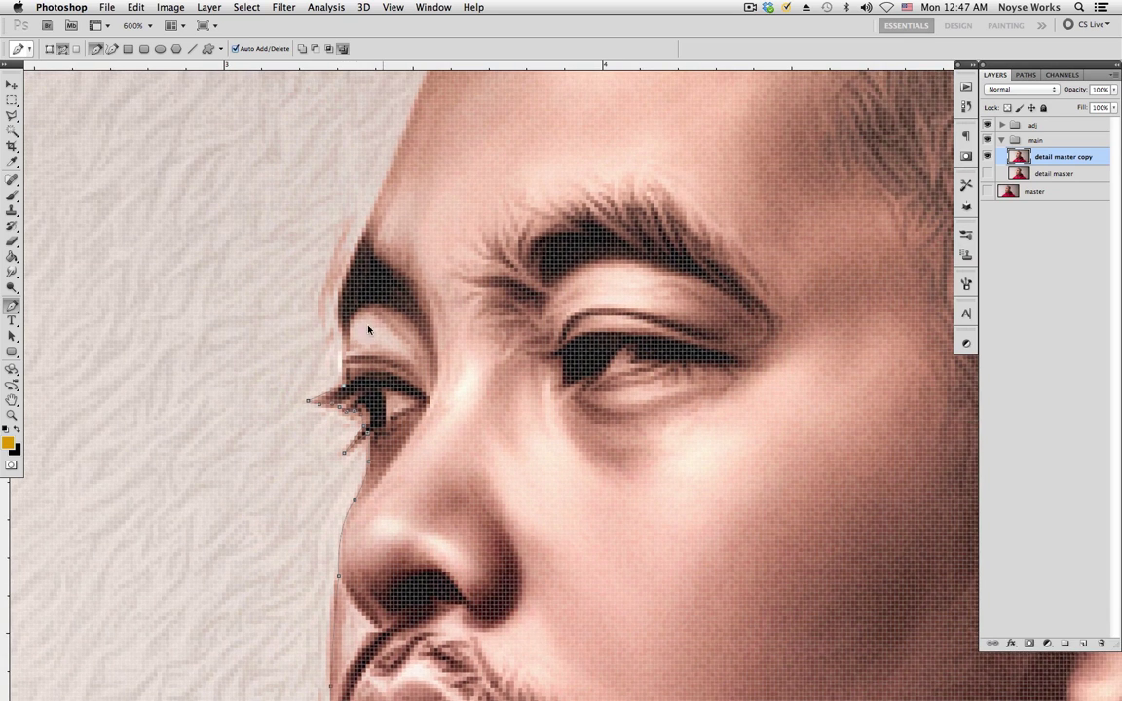
{"action": "left_click", "coordinate": [357, 252]}
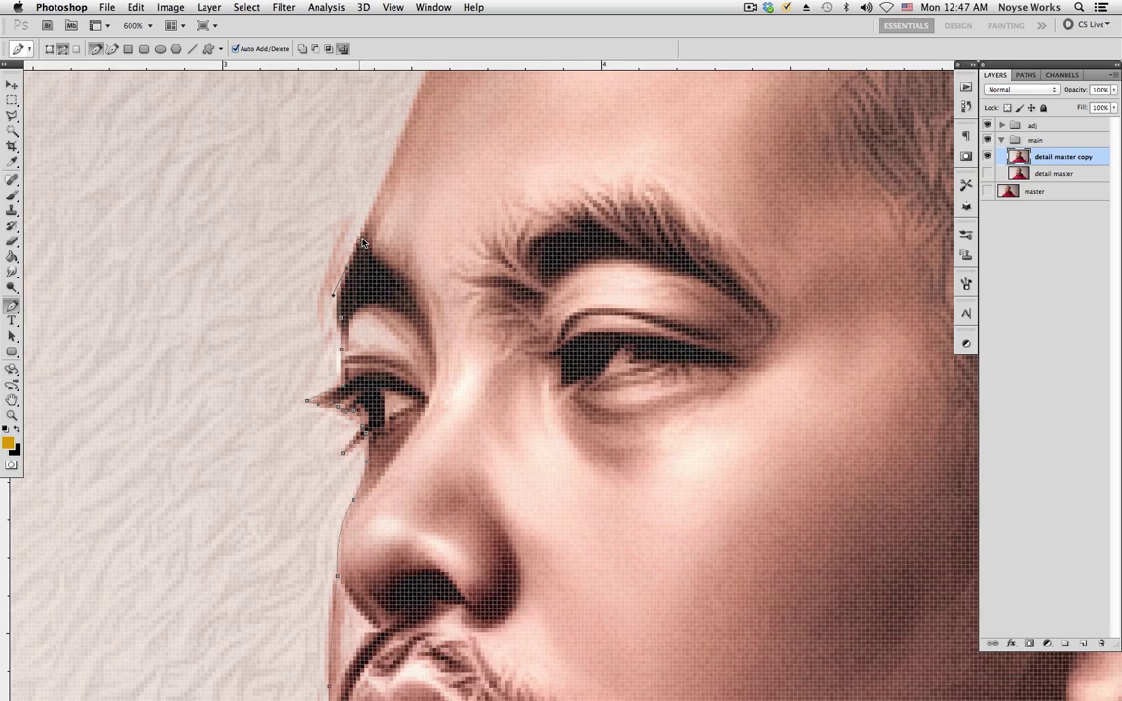
- Continue the path from the eyebrow up the forehead and around the front hairline
{"action": "scroll", "coordinate": [362, 244], "scroll_direction": "up", "scroll_amount": 6}
{"action": "left_click_drag", "start_coordinate": [386, 334], "coordinate": [405, 283]}
{"action": "scroll", "coordinate": [395, 254], "scroll_direction": "up", "scroll_amount": 4}
{"action": "scroll", "coordinate": [331, 311], "scroll_direction": "right", "scroll_amount": 4}
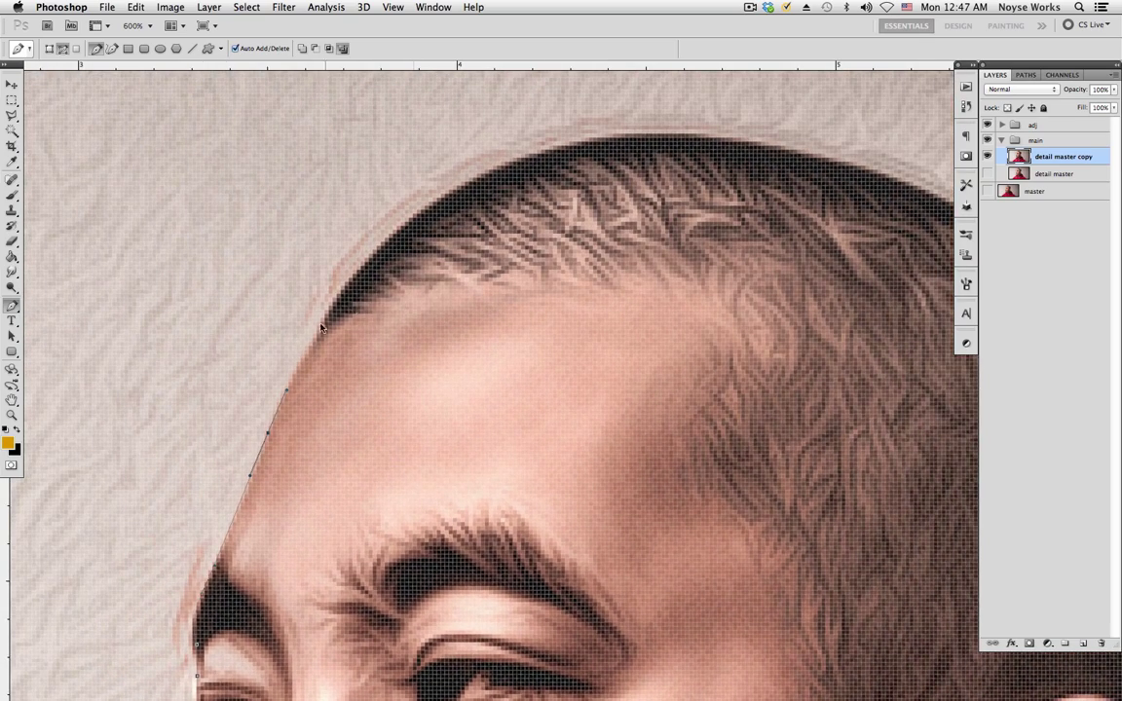
{"action": "left_click_drag", "start_coordinate": [460, 192], "coordinate": [561, 133]}
- Trace the path over the crown and down the upper back of the head
{"action": "key", "text": "super"}
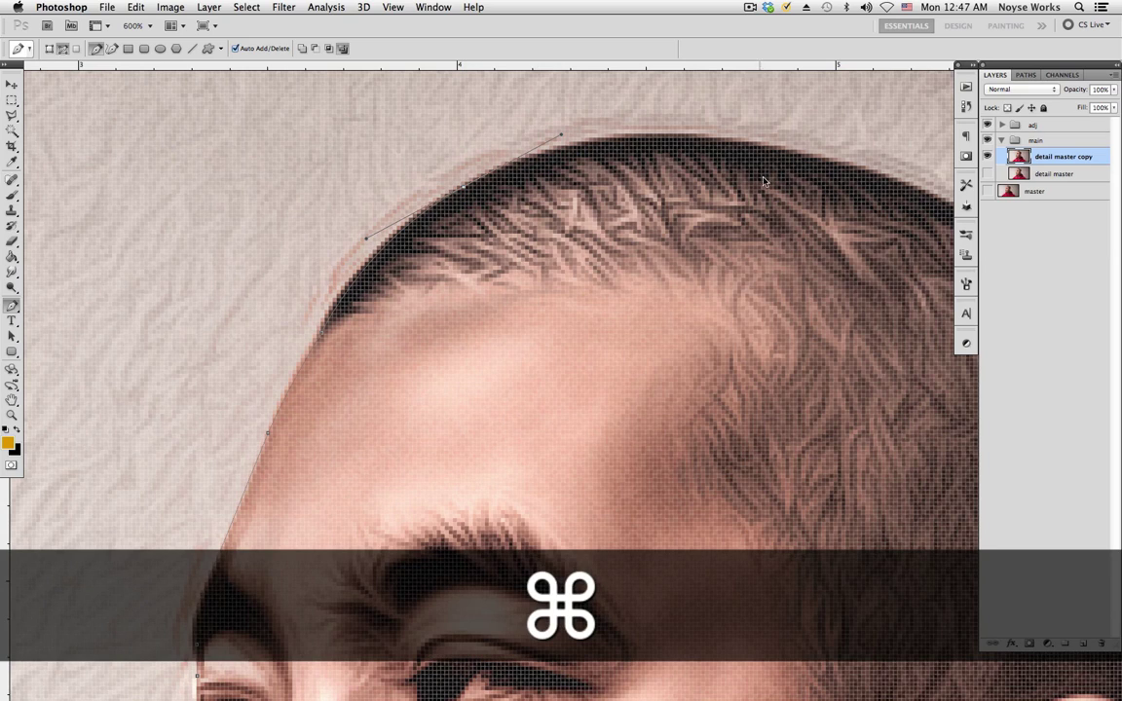
{"action": "left_click", "coordinate": [802, 158], "text": "super"}
{"action": "scroll", "coordinate": [914, 188], "scroll_direction": "right", "scroll_amount": 8}
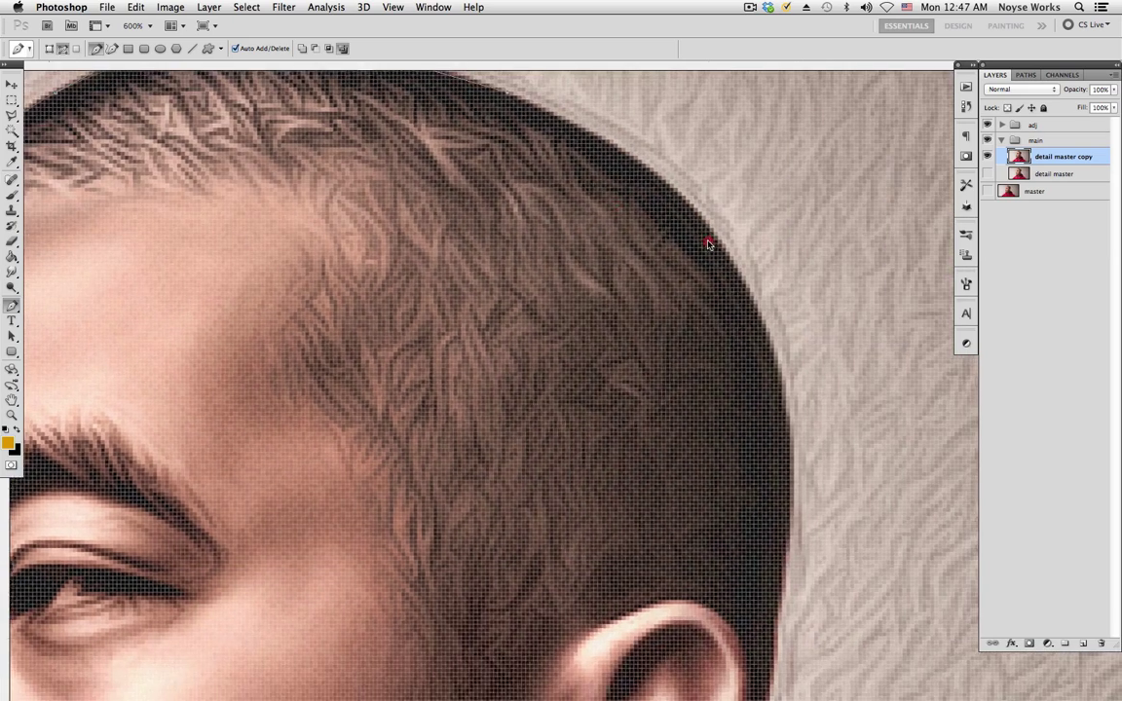
{"action": "scroll", "coordinate": [721, 265], "scroll_direction": "up", "scroll_amount": 2}
{"action": "left_click", "coordinate": [695, 230]}
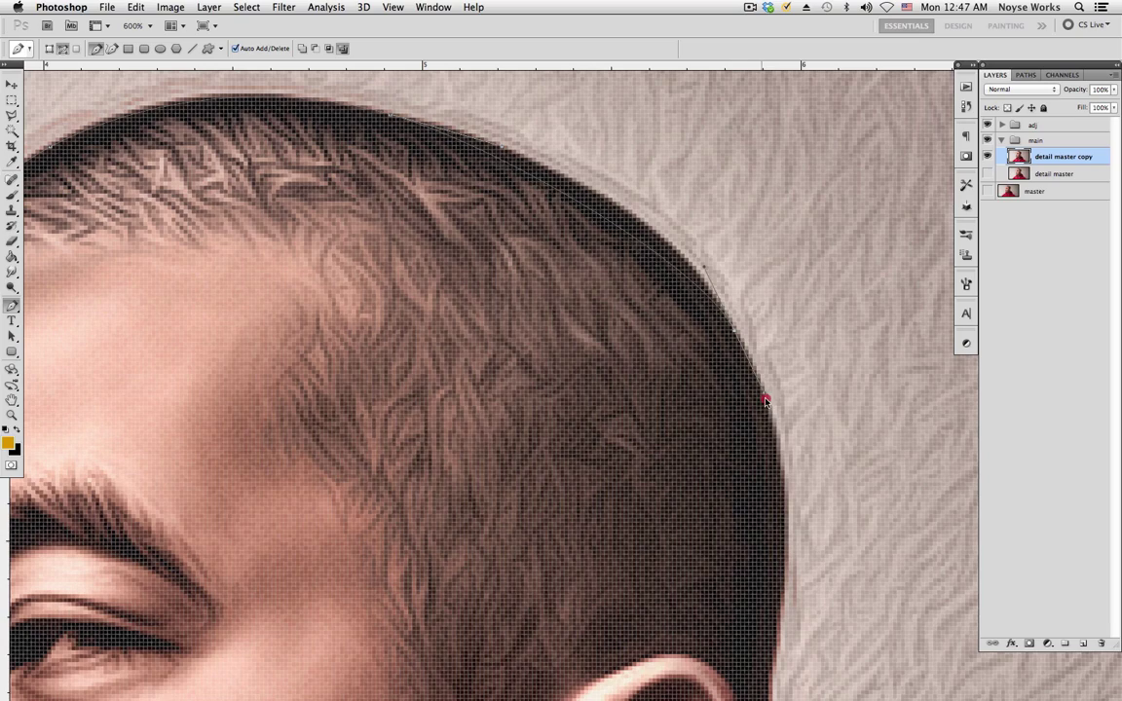
{"action": "left_click", "coordinate": [775, 431]}
- Continue the path down behind the ear and along the nape to the corner where the neck meets the hood
{"action": "scroll", "coordinate": [771, 441], "scroll_direction": "down", "scroll_amount": 10}
{"action": "left_click", "coordinate": [733, 360]}
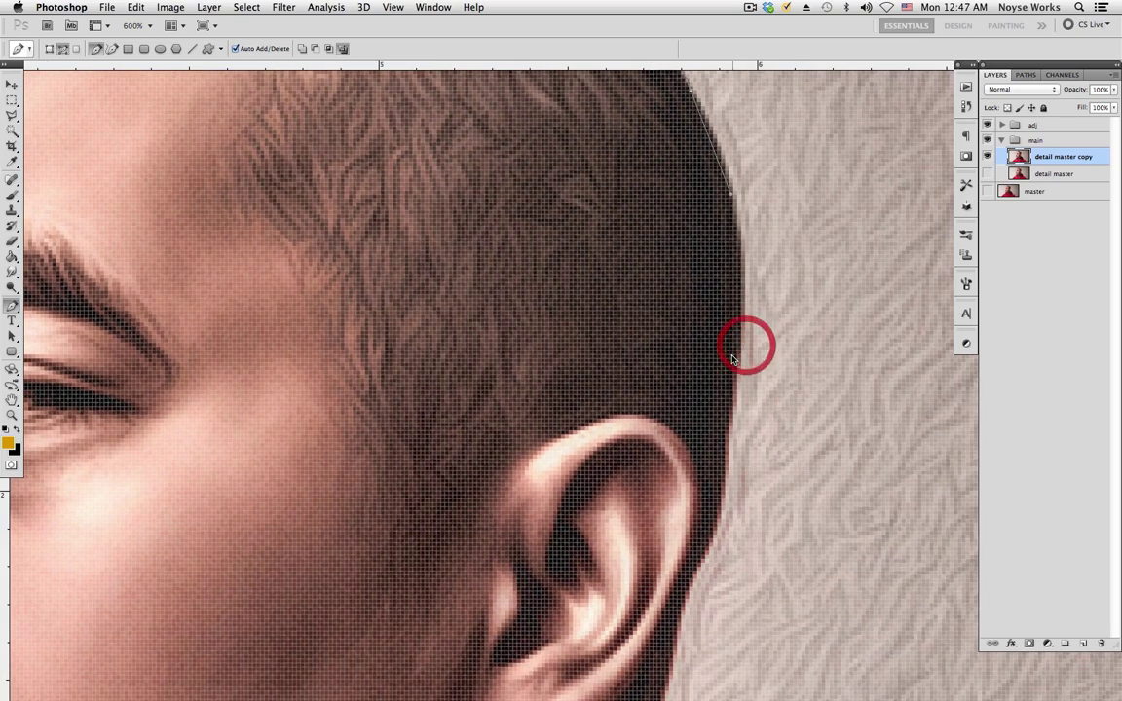
{"action": "scroll", "coordinate": [736, 390], "scroll_direction": "down", "scroll_amount": 11}
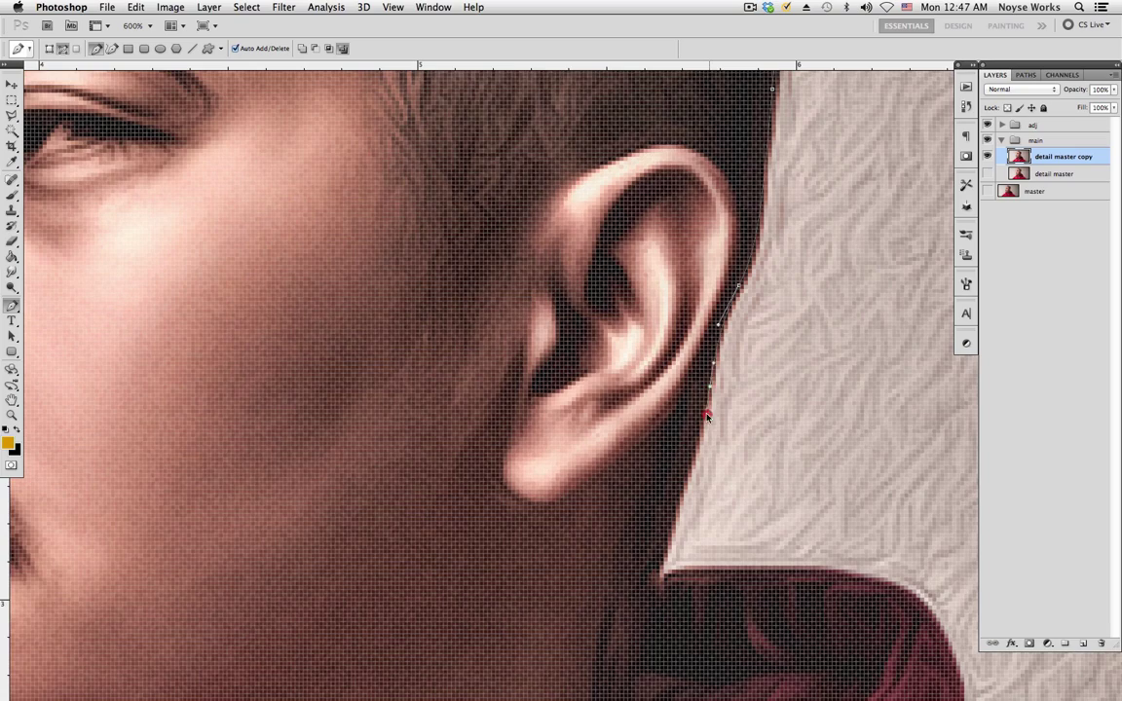
{"action": "scroll", "coordinate": [707, 416], "scroll_direction": "down", "scroll_amount": 7}
{"action": "left_click", "coordinate": [686, 328]}
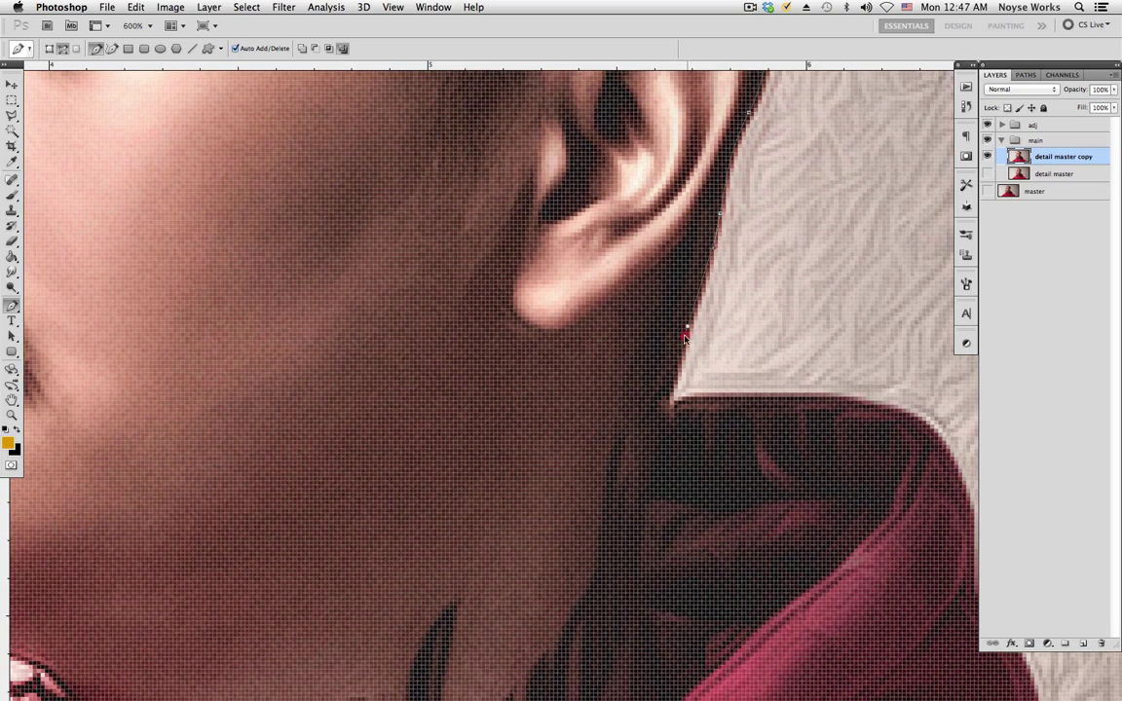
{"action": "left_click", "coordinate": [670, 397]}
- Trace the path along the hood's upper edge and around its rear bend
{"action": "scroll", "coordinate": [750, 358], "scroll_direction": "down", "scroll_amount": 5}
{"action": "scroll", "coordinate": [749, 359], "scroll_direction": "right", "scroll_amount": 6}
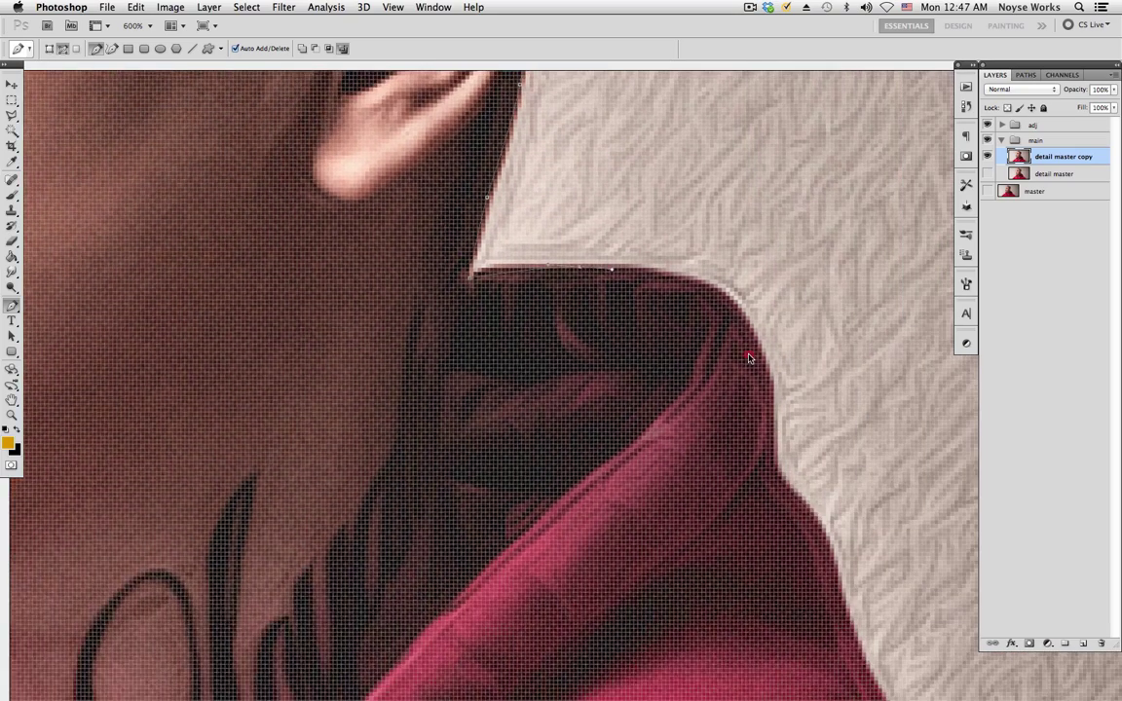
{"action": "left_click", "coordinate": [748, 356]}
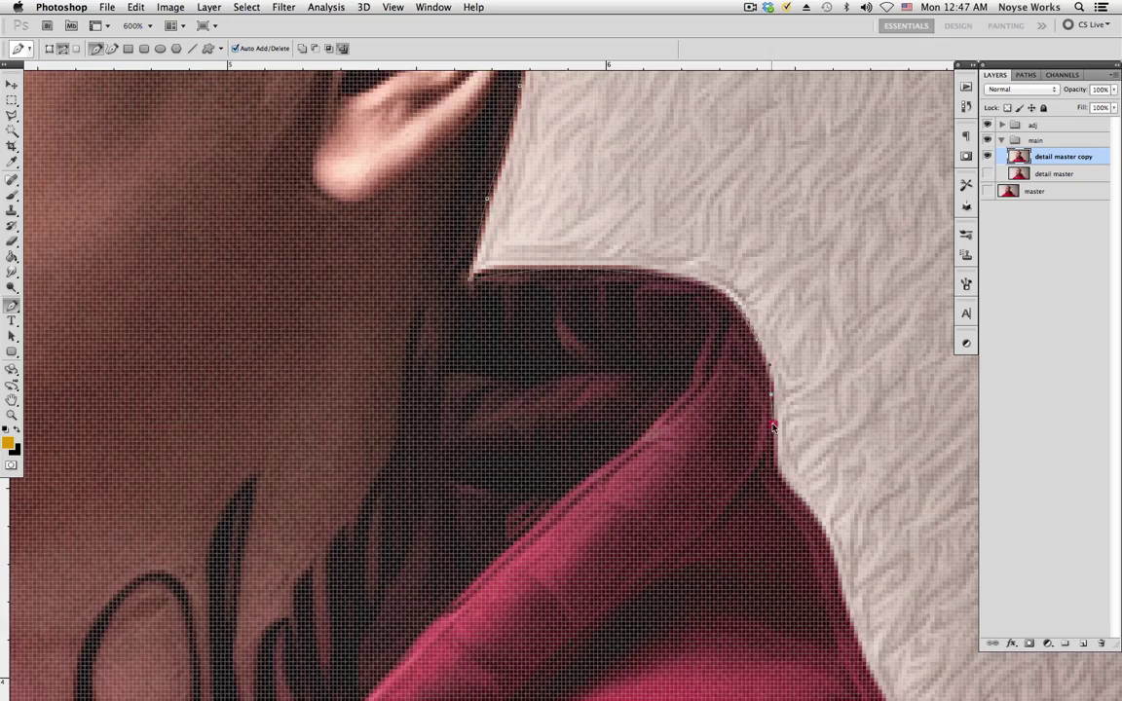
{"action": "scroll", "coordinate": [682, 370], "scroll_direction": "down", "scroll_amount": 6}
{"action": "scroll", "coordinate": [682, 371], "scroll_direction": "right", "scroll_amount": 3}
{"action": "left_click", "coordinate": [732, 395]}
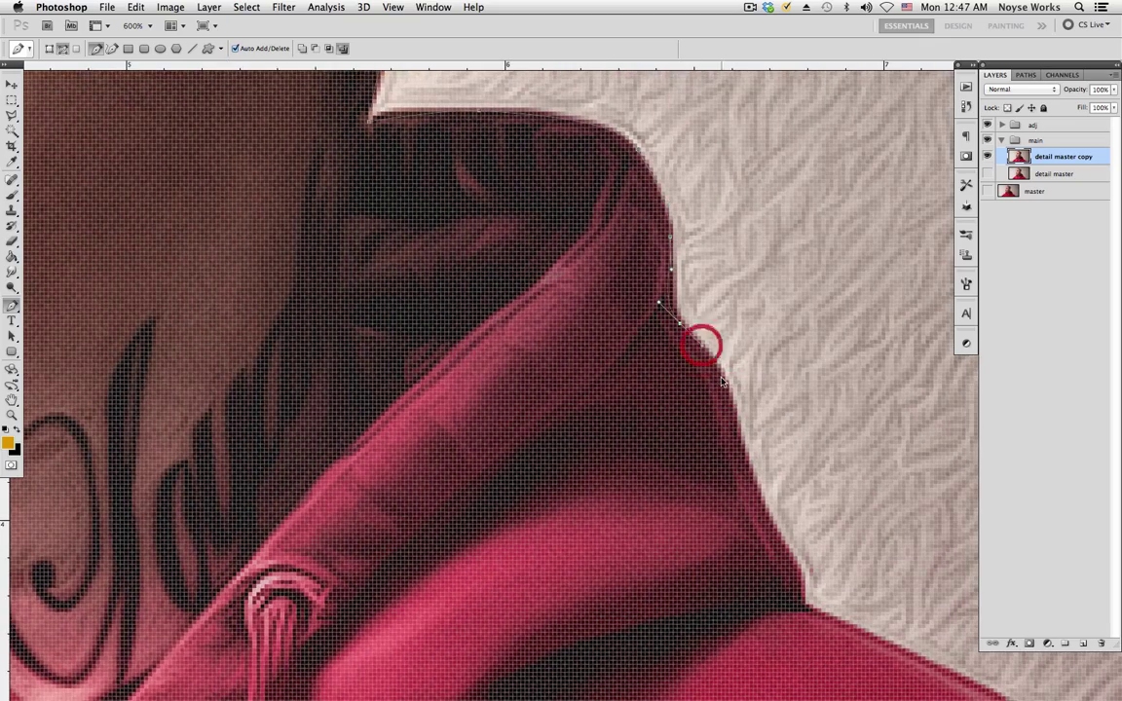
- Continue the path down the back of the hood to the right shoulder and onto the shoulder's upper curve
{"action": "scroll", "coordinate": [722, 380], "scroll_direction": "down", "scroll_amount": 6}
{"action": "scroll", "coordinate": [722, 380], "scroll_direction": "right", "scroll_amount": 3}
{"action": "left_click", "coordinate": [702, 376]}
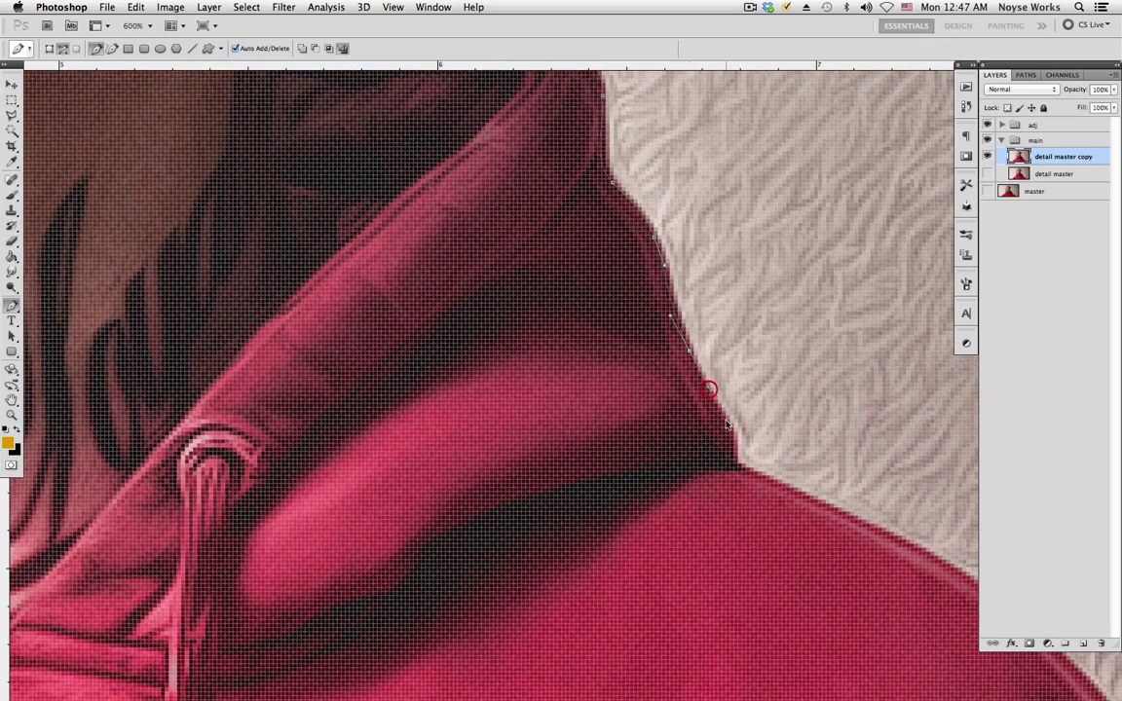
{"action": "scroll", "coordinate": [736, 466], "scroll_direction": "down", "scroll_amount": 10}
{"action": "scroll", "coordinate": [737, 465], "scroll_direction": "right", "scroll_amount": 5}
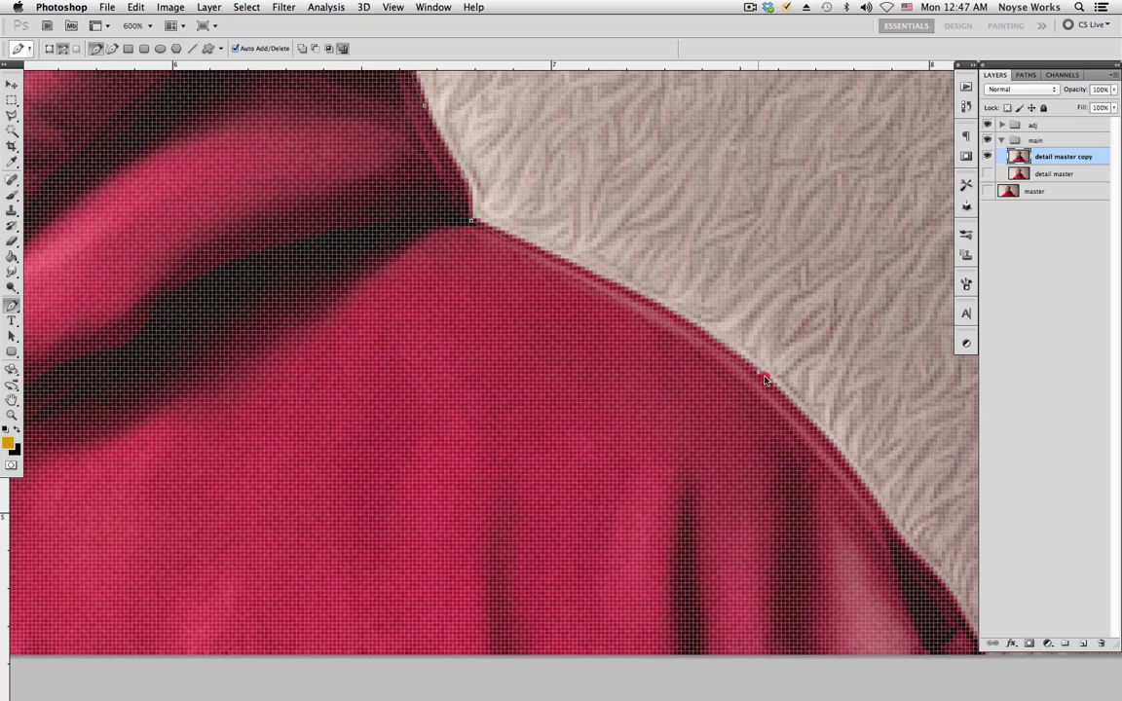
- Trace the path down the outer edge of the right sleeve to the image's lower border
{"action": "scroll", "coordinate": [821, 435], "scroll_direction": "down", "scroll_amount": 8}
{"action": "scroll", "coordinate": [821, 435], "scroll_direction": "right", "scroll_amount": 3}
{"action": "left_click", "coordinate": [752, 348]}
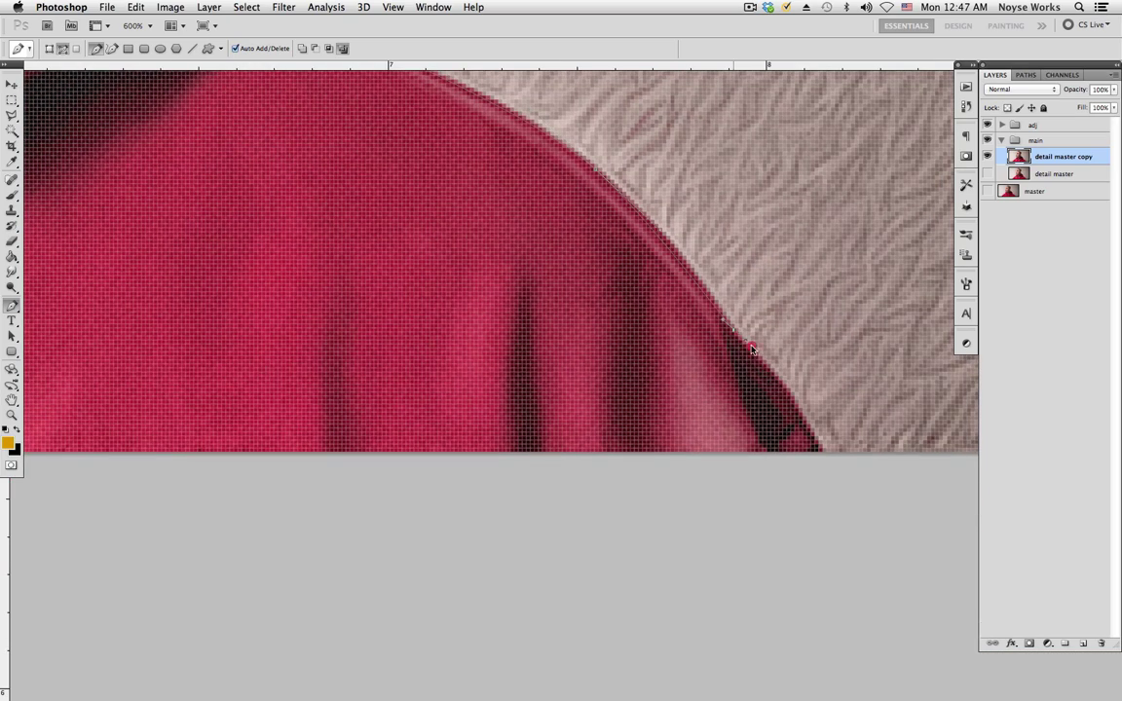
{"action": "left_click", "coordinate": [829, 475]}
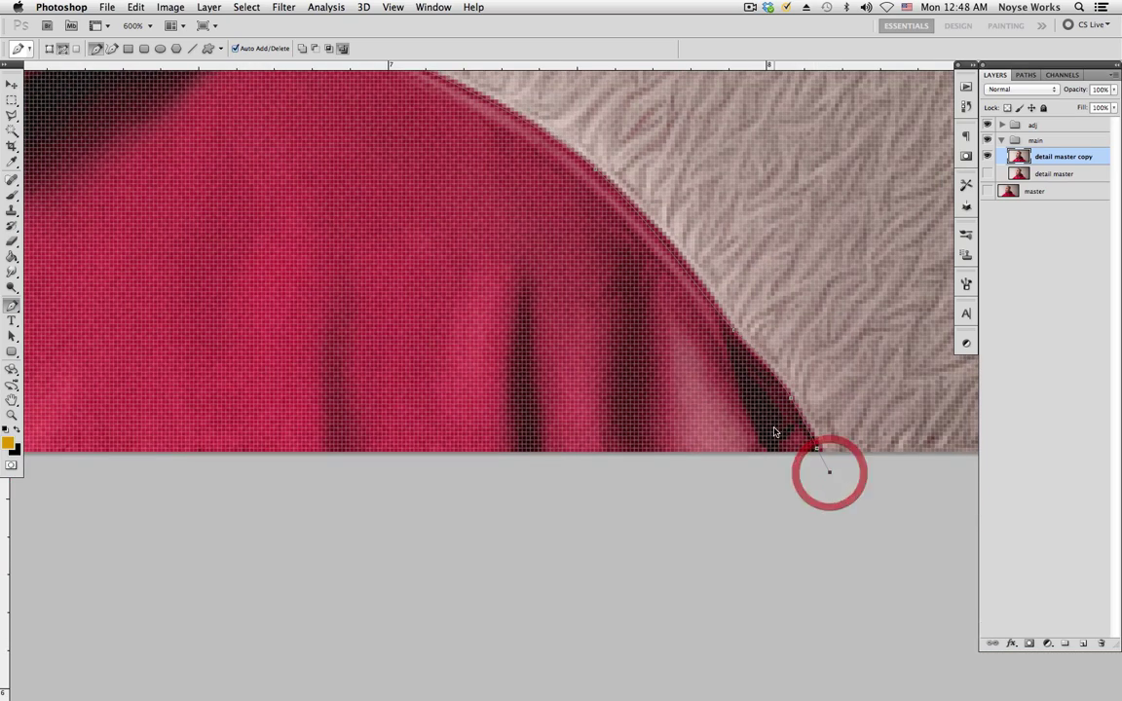
- Close the path below the canvas by joining it to its starting point at the left sleeve
{"action": "key", "text": "super+minus"}
{"action": "key", "text": "super+minus"}
{"action": "key", "text": "super+minus"}
{"action": "key", "text": "super+minus"}
{"action": "key", "text": "super+minus"}
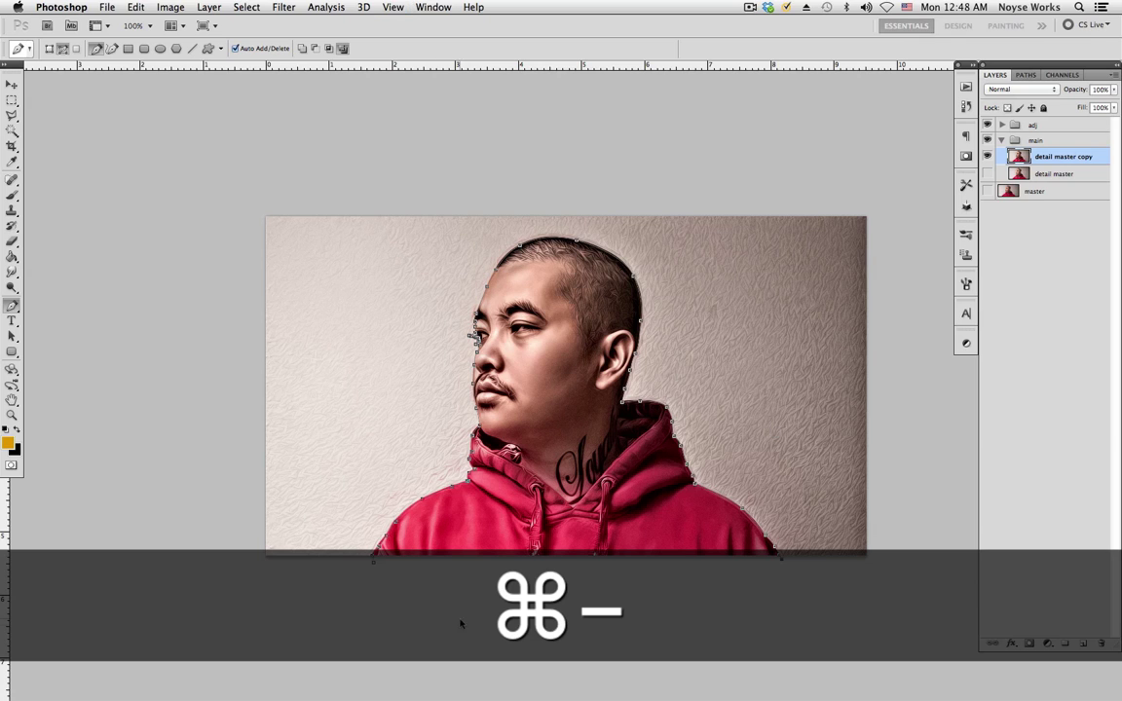
{"action": "left_click", "coordinate": [374, 559]}
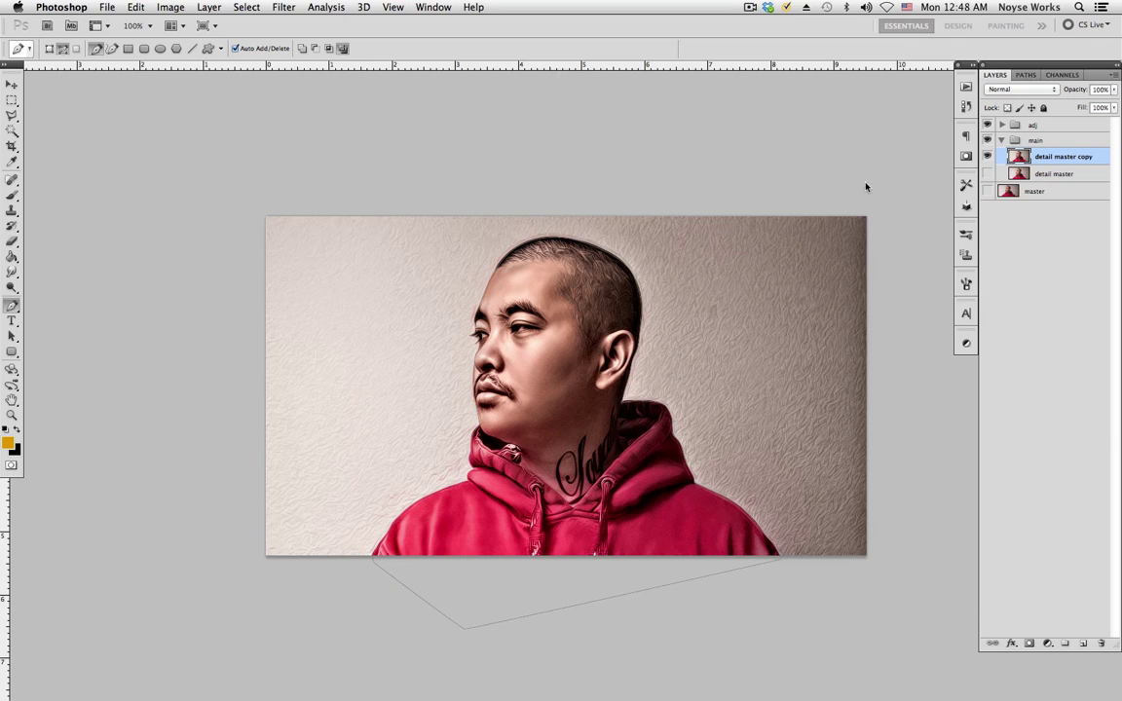
- Convert the closed path into a selection and copy the selected man onto a new layer
{"action": "left_click", "coordinate": [536, 467], "text": "ctrl"}
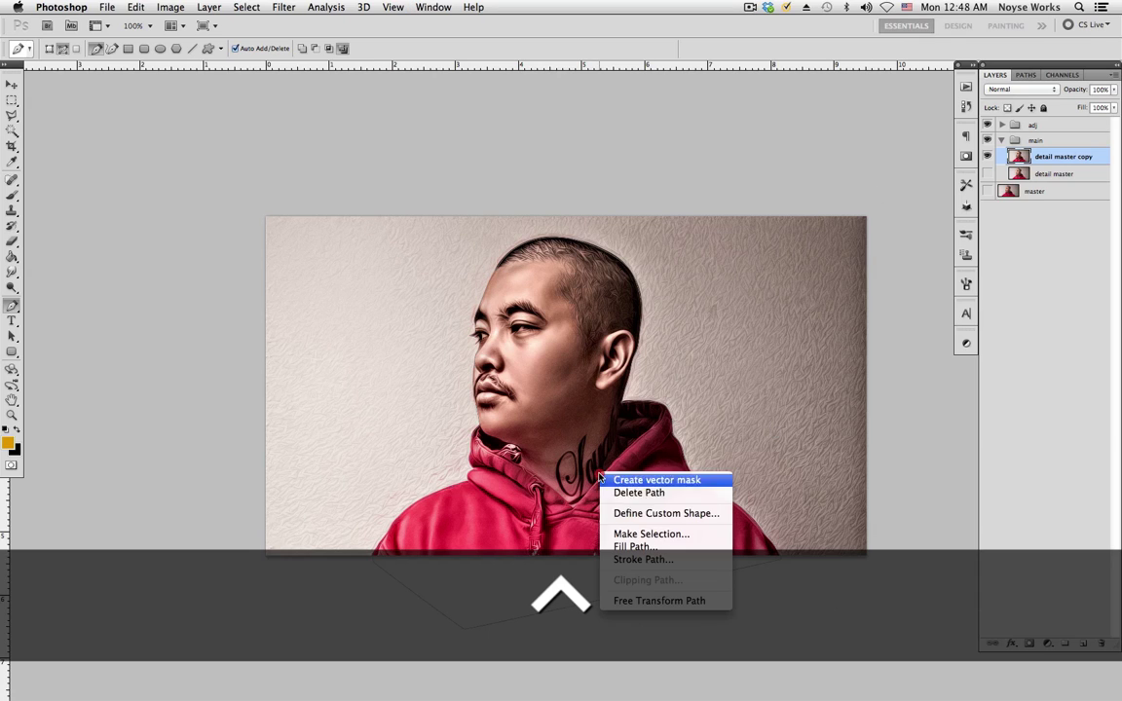
{"action": "left_click", "coordinate": [638, 530]}
{"action": "left_click", "coordinate": [556, 221]}
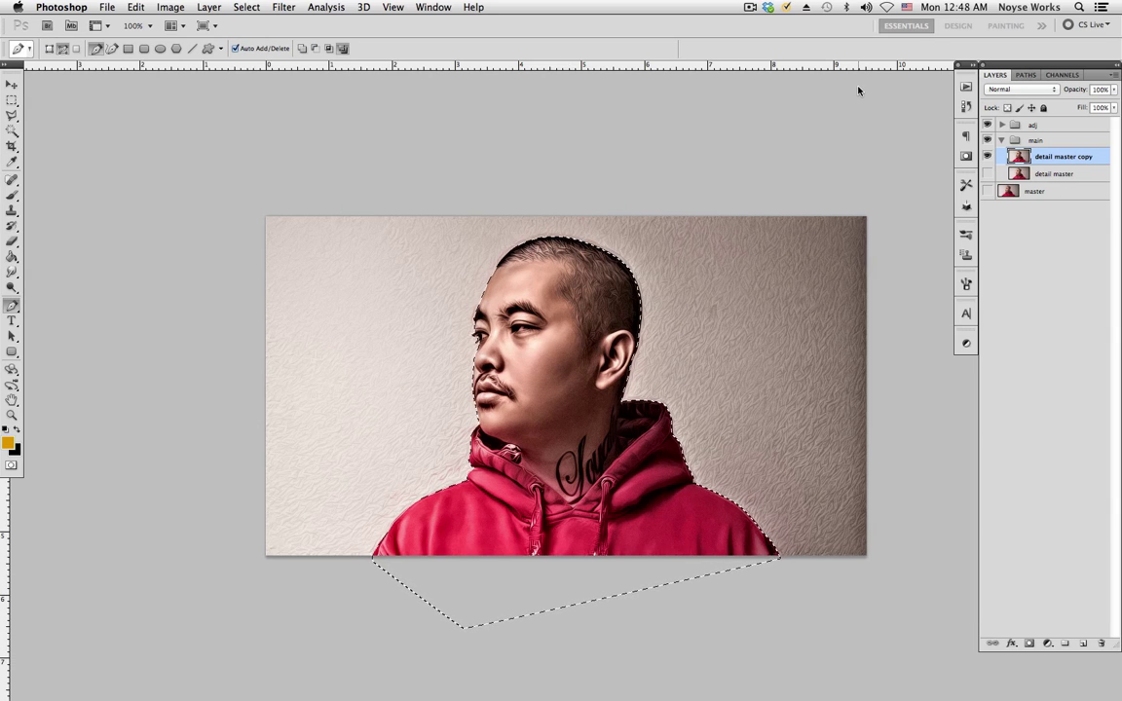
{"action": "key", "text": "super+j"}
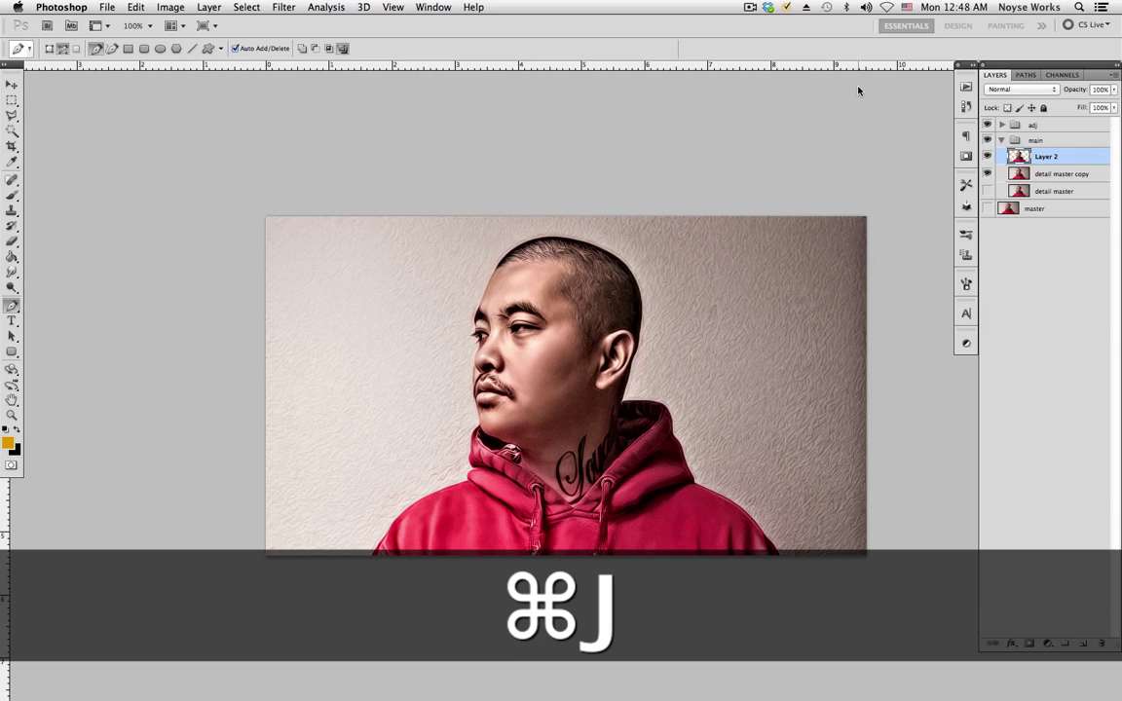
- Hide the "detail master copy" layer to isolate the cut-out man, and save the document
{"action": "left_click", "coordinate": [988, 173]}
{"action": "key", "text": "v"}
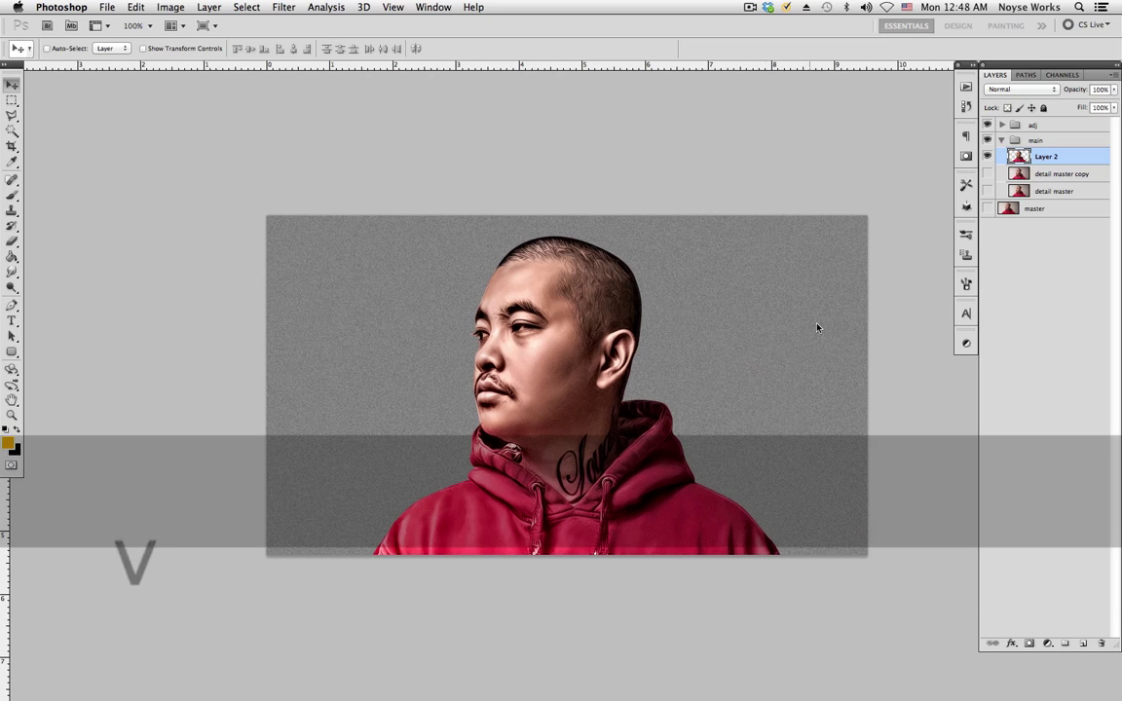
{"action": "key", "text": "super+s"}
- Switch to Adobe Bridge and move its window fully into view
{"action": "key", "text": "super+Tab"}
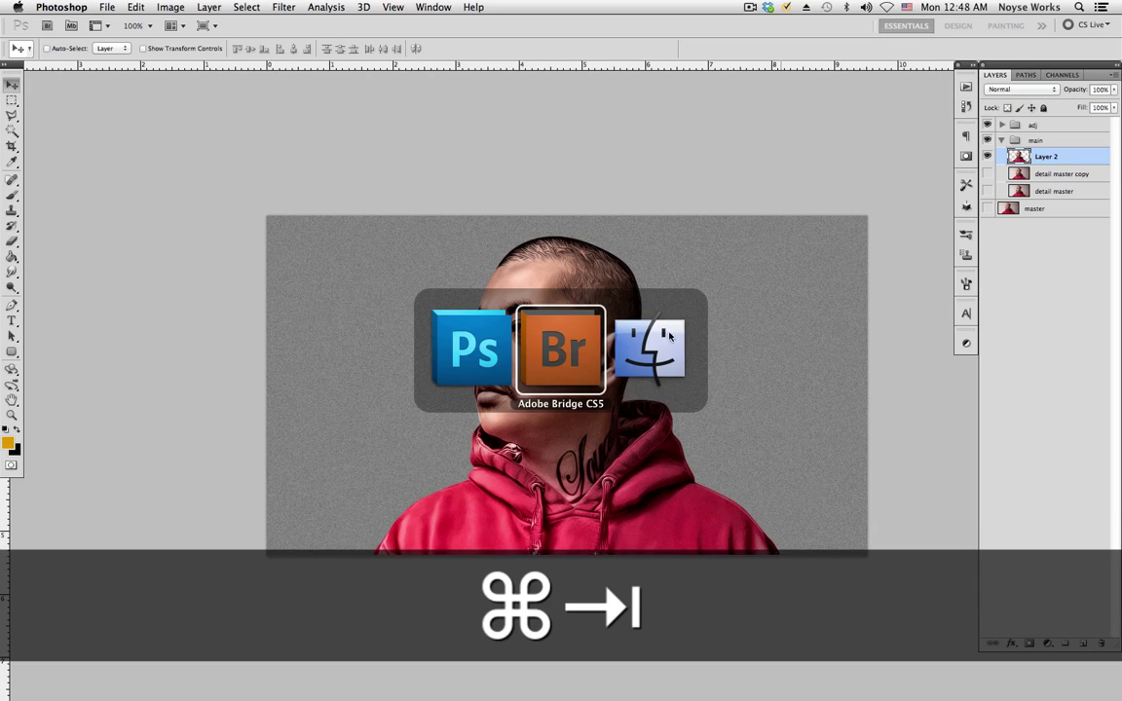
{"action": "left_click", "coordinate": [572, 345]}
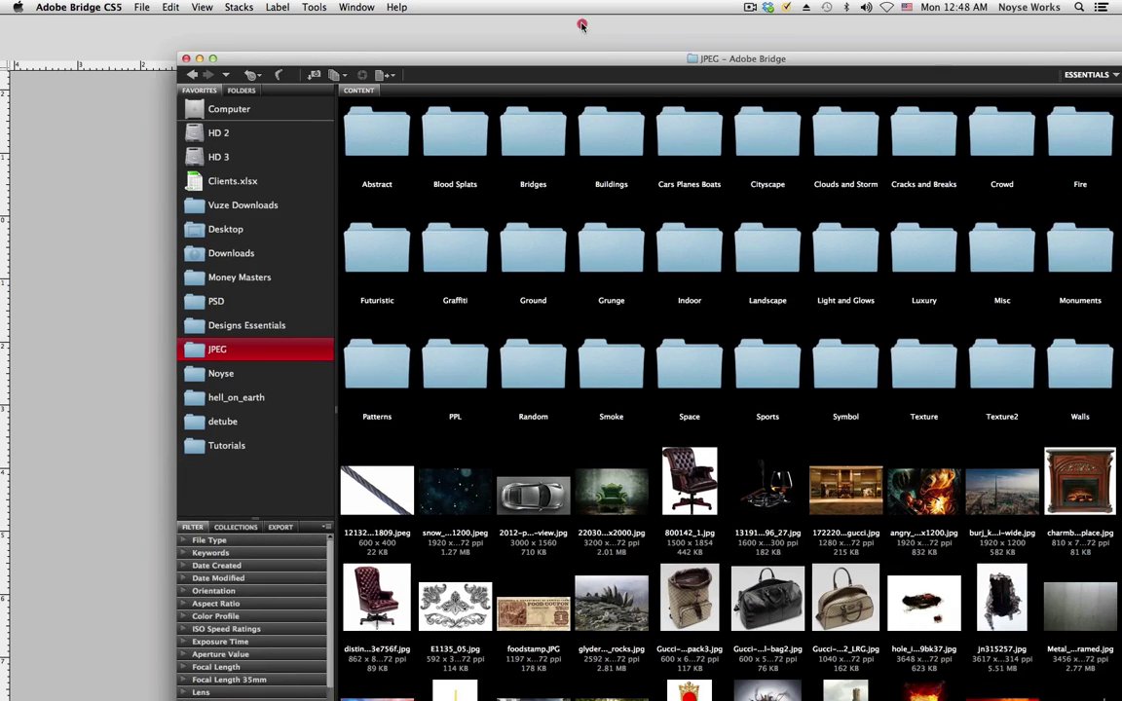
{"action": "left_click_drag", "start_coordinate": [582, 21], "coordinate": [526, 21]}
{"action": "left_click", "coordinate": [161, 22]}
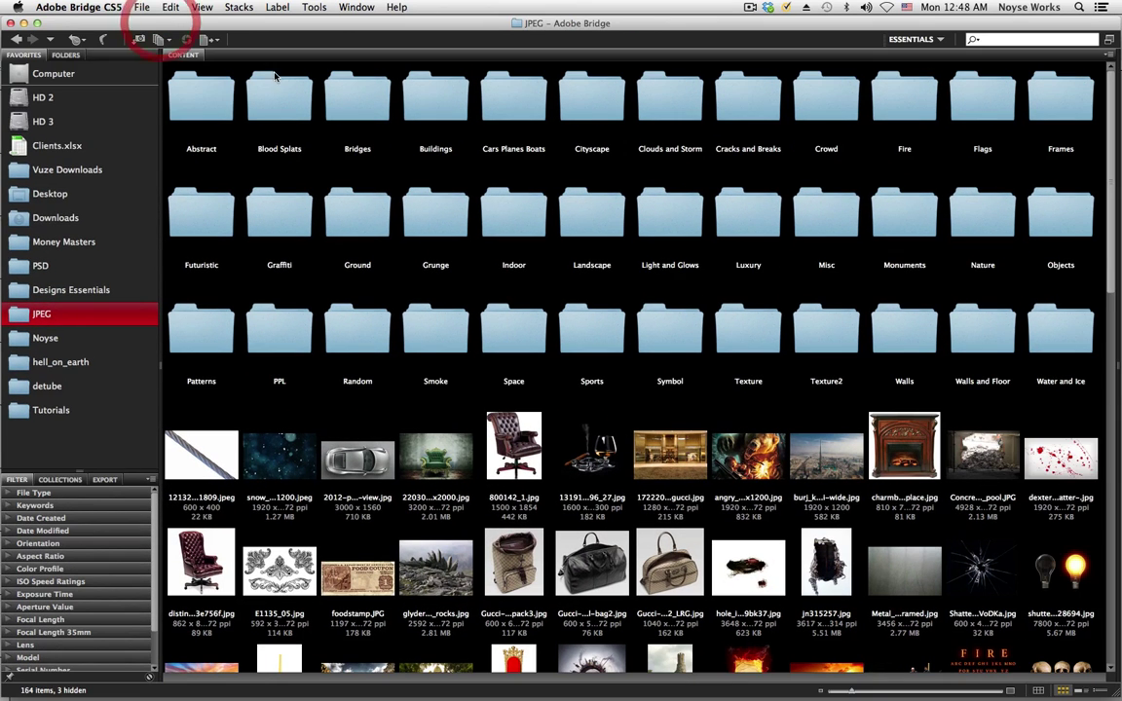
- Open shutterstock_54502291.jpg, the brick building with the metal shutter, from the Buildings folder in Photoshop
{"action": "type", "text": "build'"}
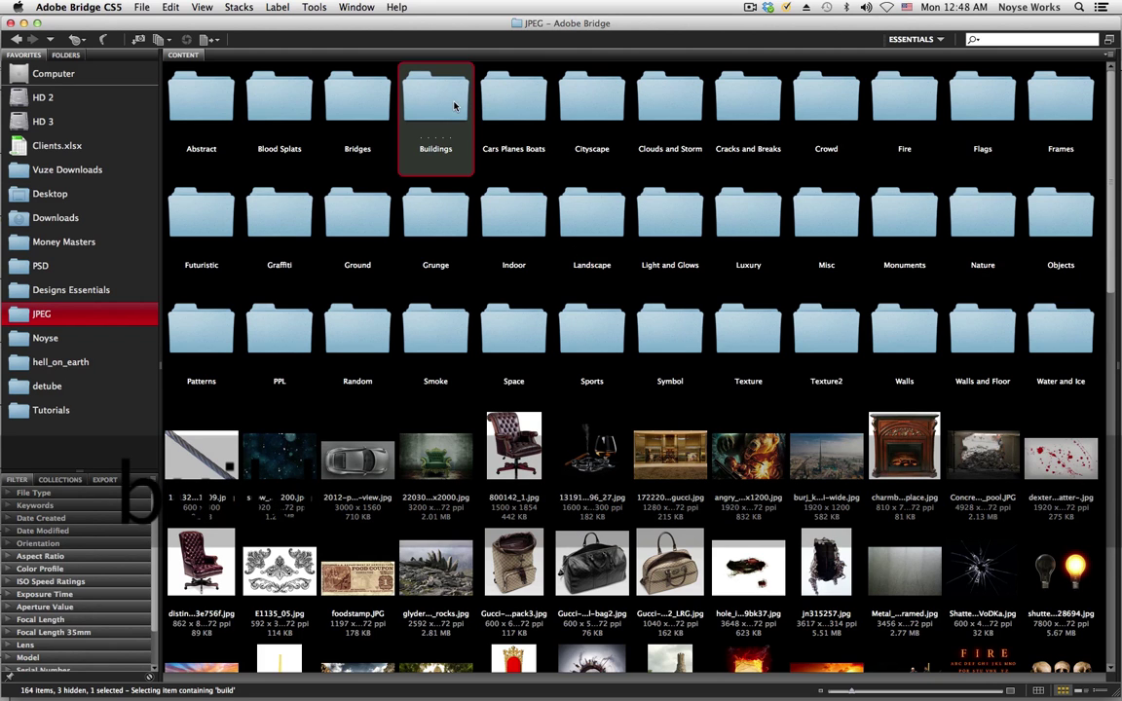
{"action": "double_click", "coordinate": [453, 105]}
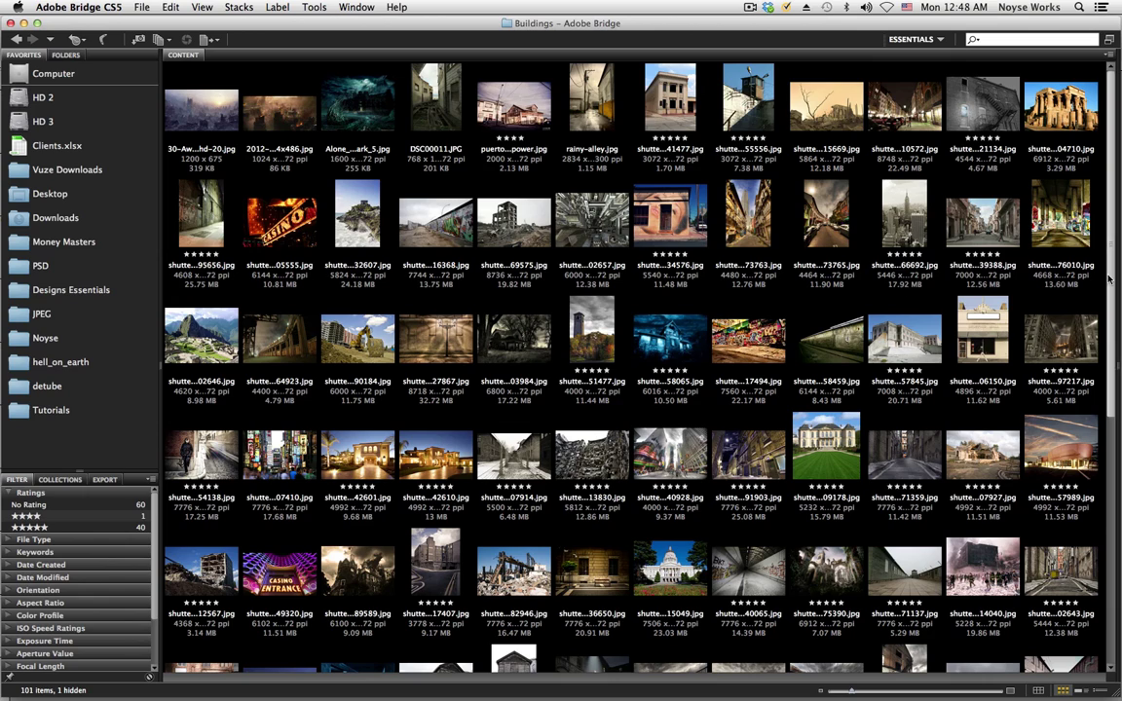
{"action": "scroll", "coordinate": [970, 606], "scroll_direction": "down", "scroll_amount": 10}
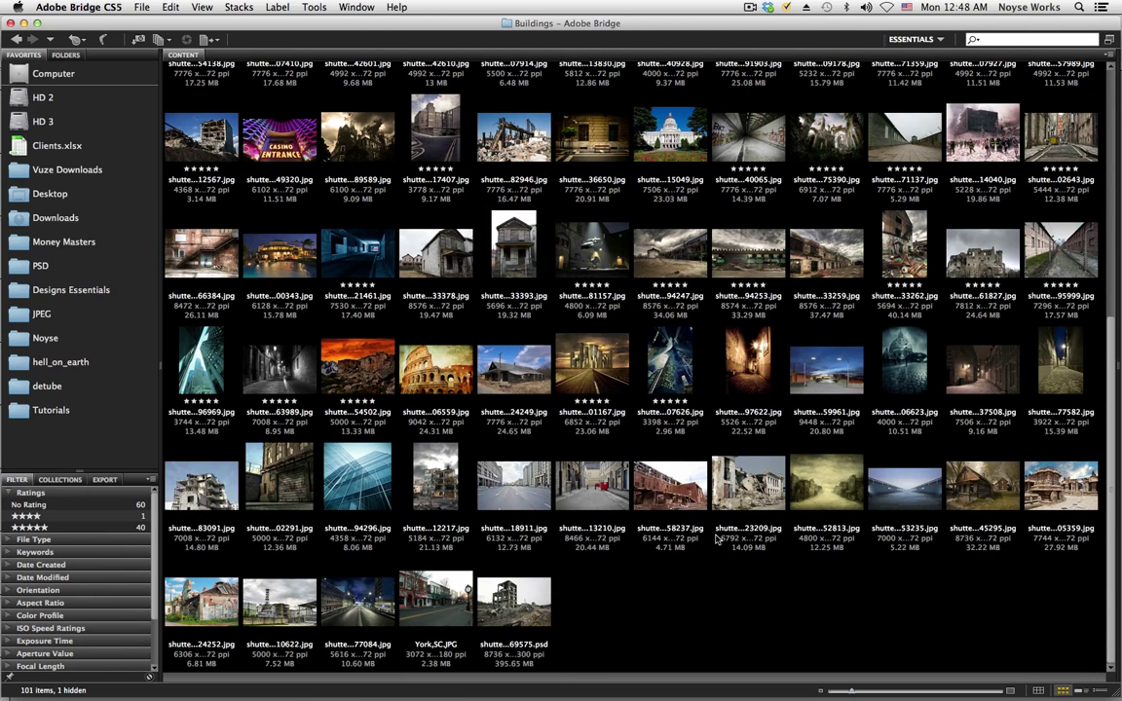
{"action": "double_click", "coordinate": [302, 490]}
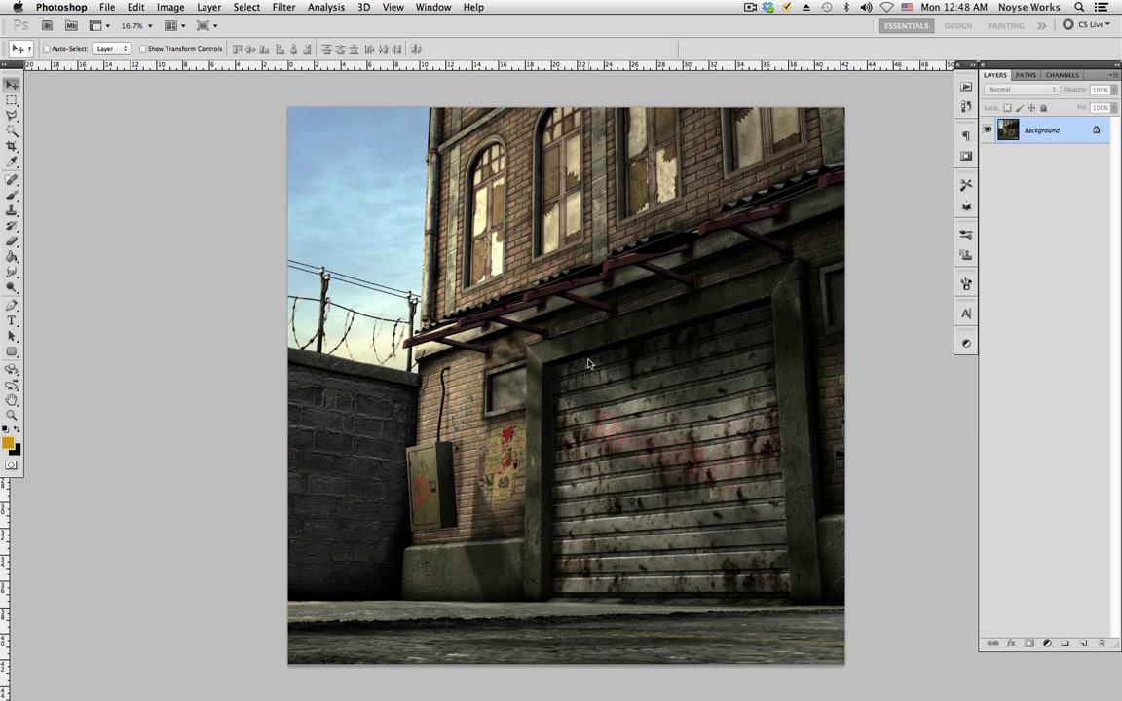
- Check the pixel dimensions of the portrait document
{"action": "key", "text": "ctrl+Tab"}
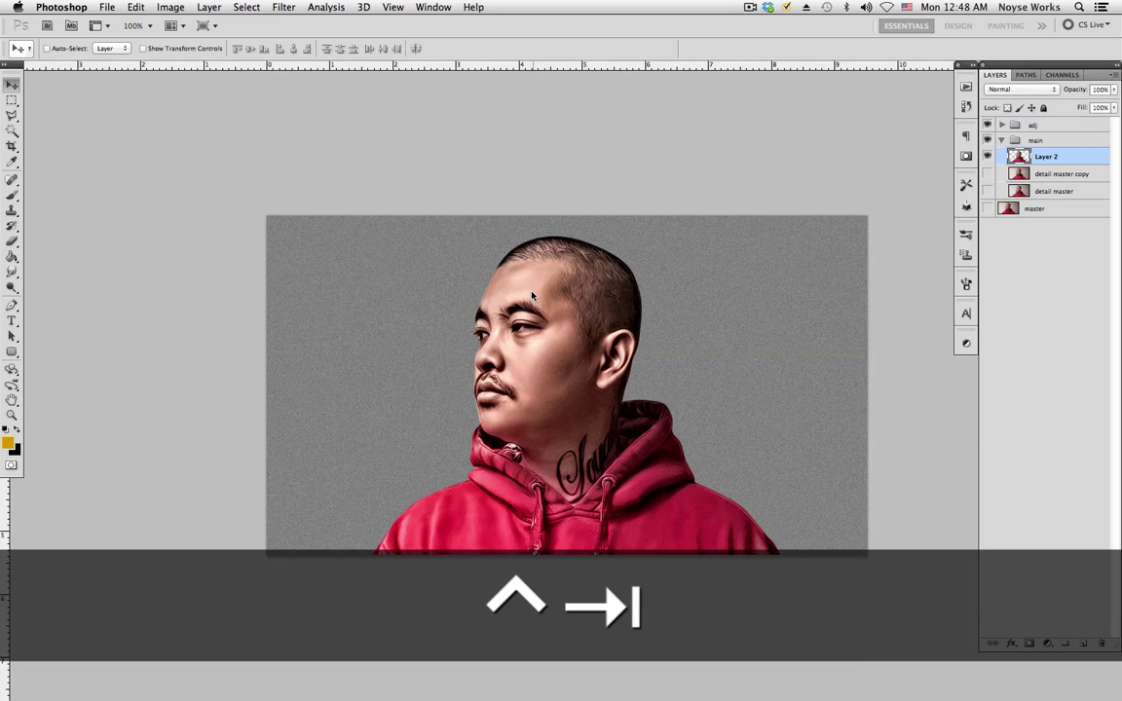
{"action": "key", "text": "super+alt+i"}
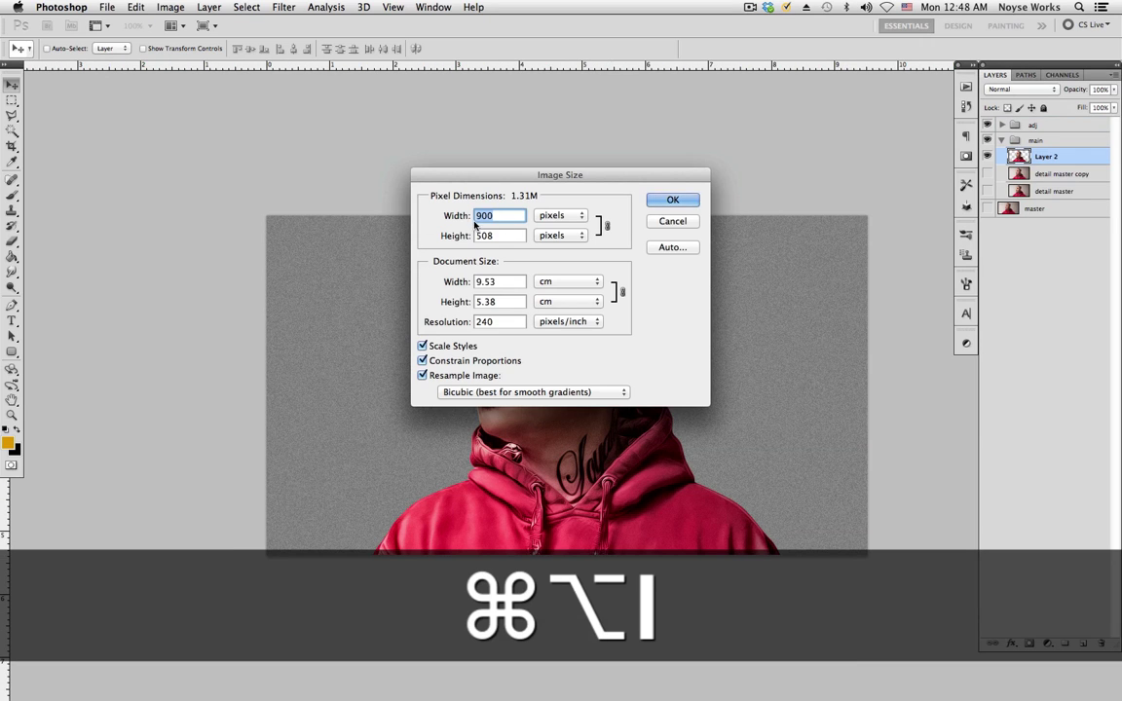
{"action": "left_click", "coordinate": [675, 202]}
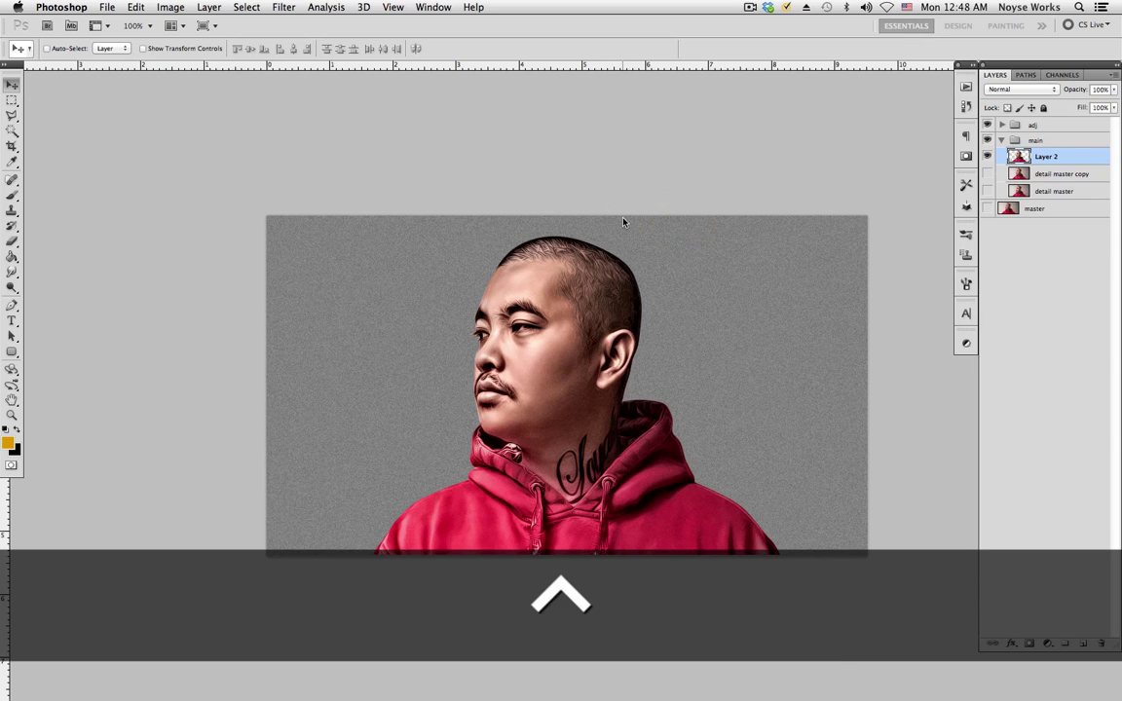
- Resize the building photo to 900 pixels wide with its proportions constrained
{"action": "key", "text": "ctrl+Tab"}
{"action": "key", "text": "super+alt+i"}
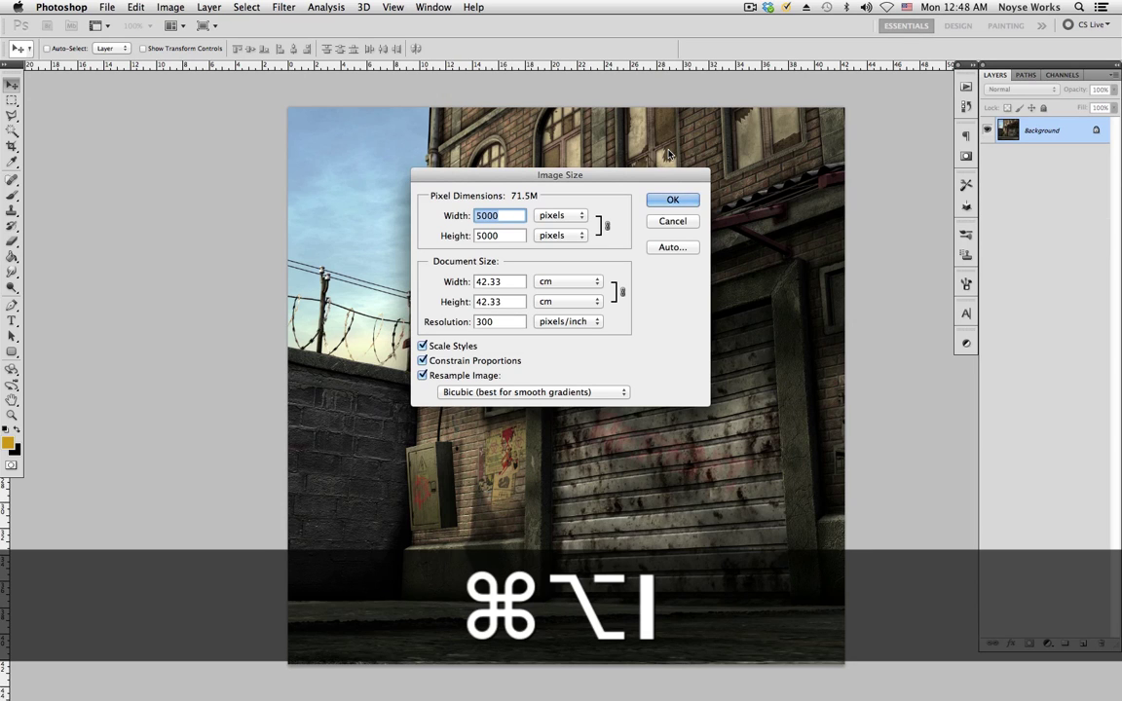
{"action": "type", "text": "900"}
{"action": "key", "text": "Return"}
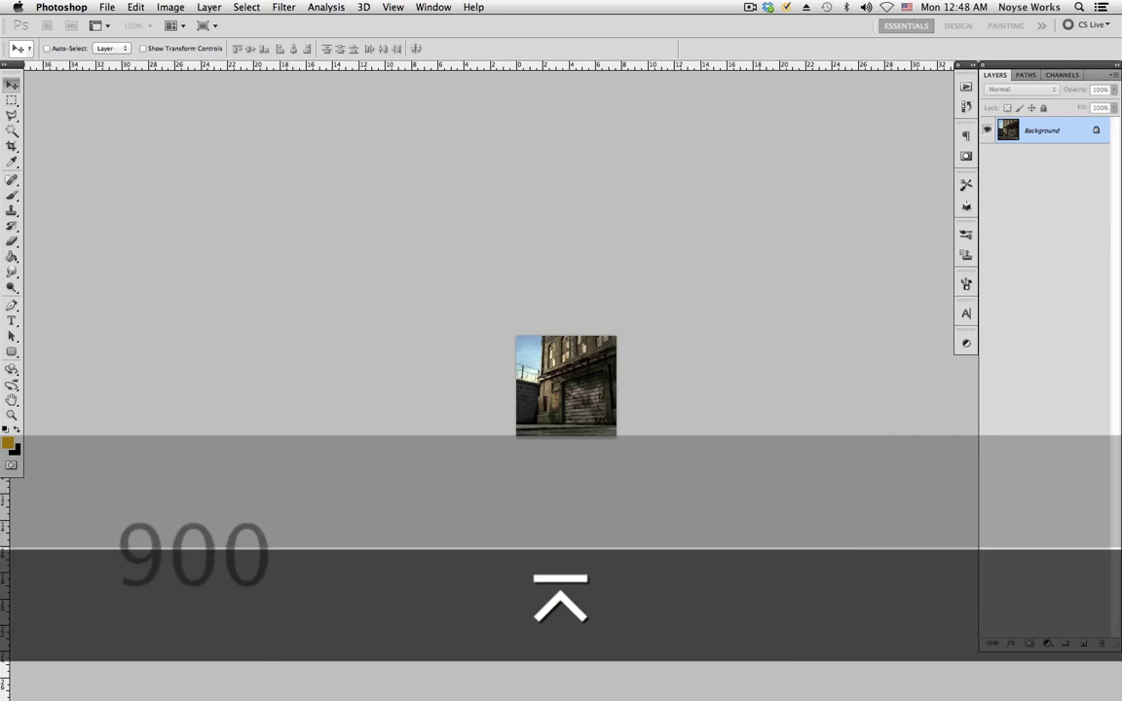
{"action": "key", "text": "super+1"}
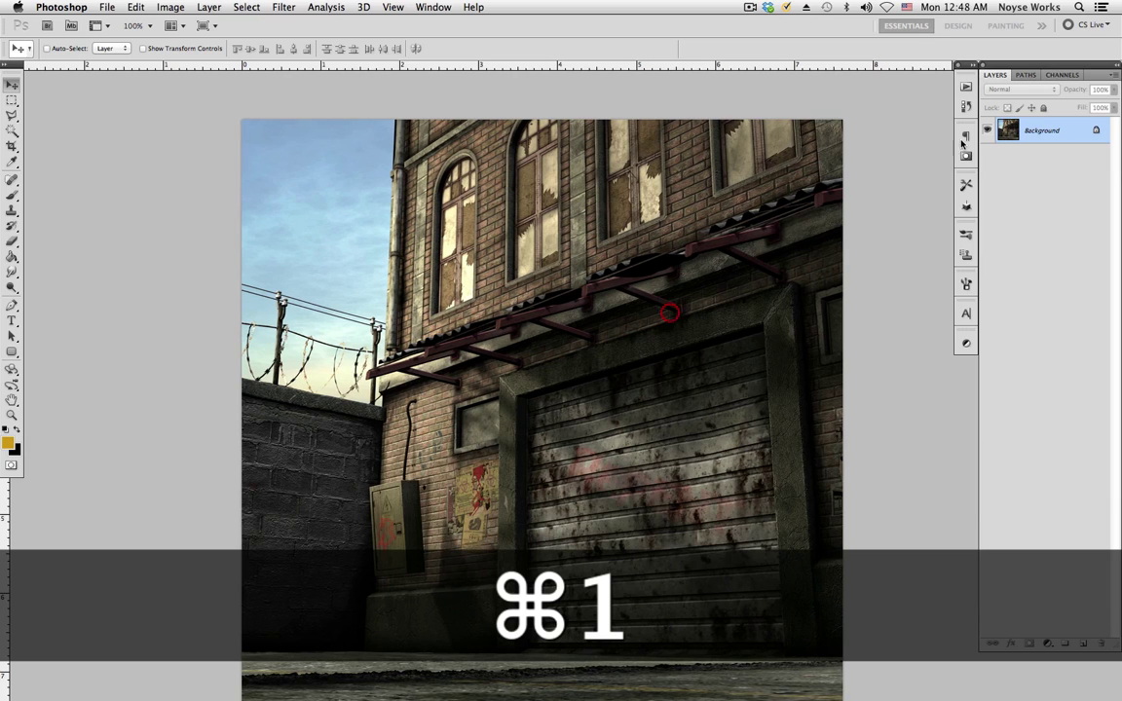
- Duplicate the building layer into cartoon_effect_20.psd and close the building photo without saving it
{"action": "right_click", "coordinate": [1041, 130]}
{"action": "left_click", "coordinate": [950, 153]}
{"action": "left_click", "coordinate": [540, 354]}
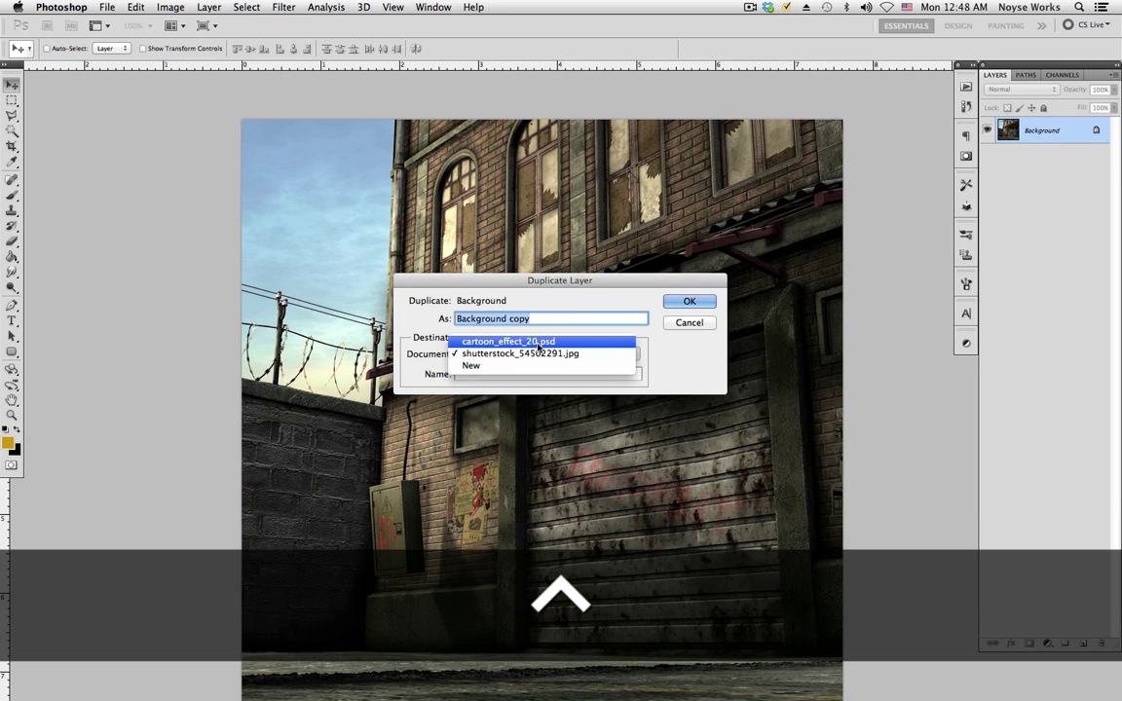
{"action": "left_click", "coordinate": [539, 343]}
{"action": "left_click", "coordinate": [688, 302]}
{"action": "key", "text": "super+w"}
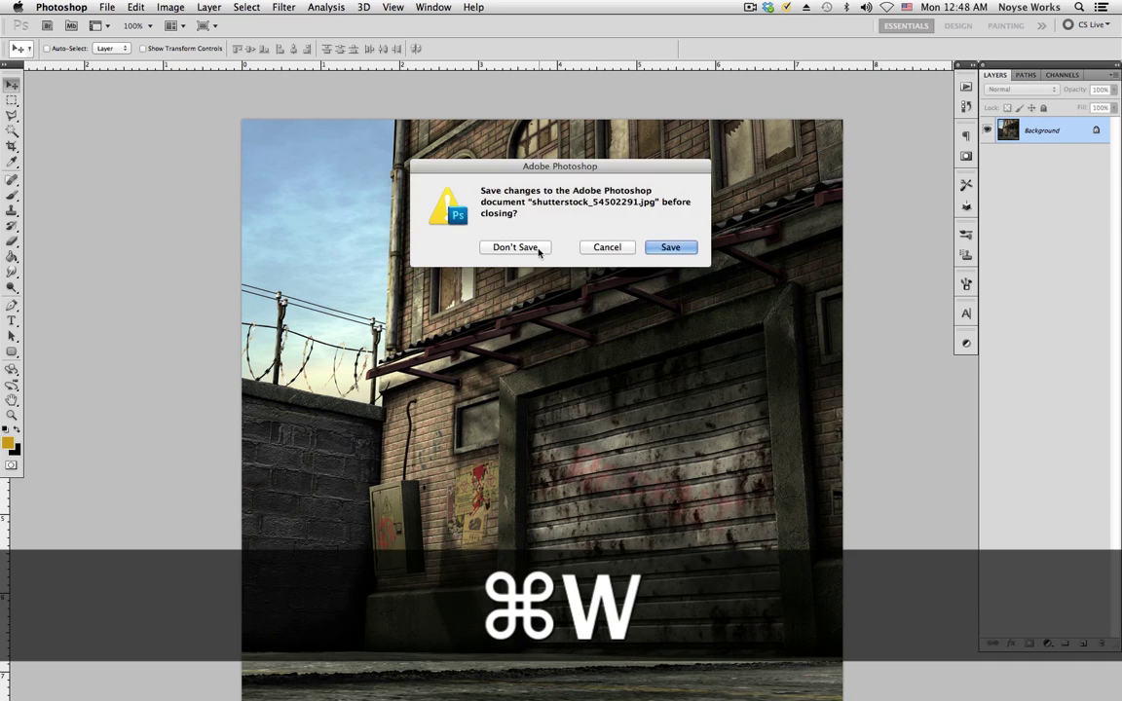
{"action": "left_click", "coordinate": [536, 248]}
- Place the building layer beneath the cut-out man's layer and shift the building down so its upper windows appear behind him
{"action": "left_click_drag", "start_coordinate": [1050, 159], "coordinate": [1050, 179]}
{"action": "key", "text": "v"}
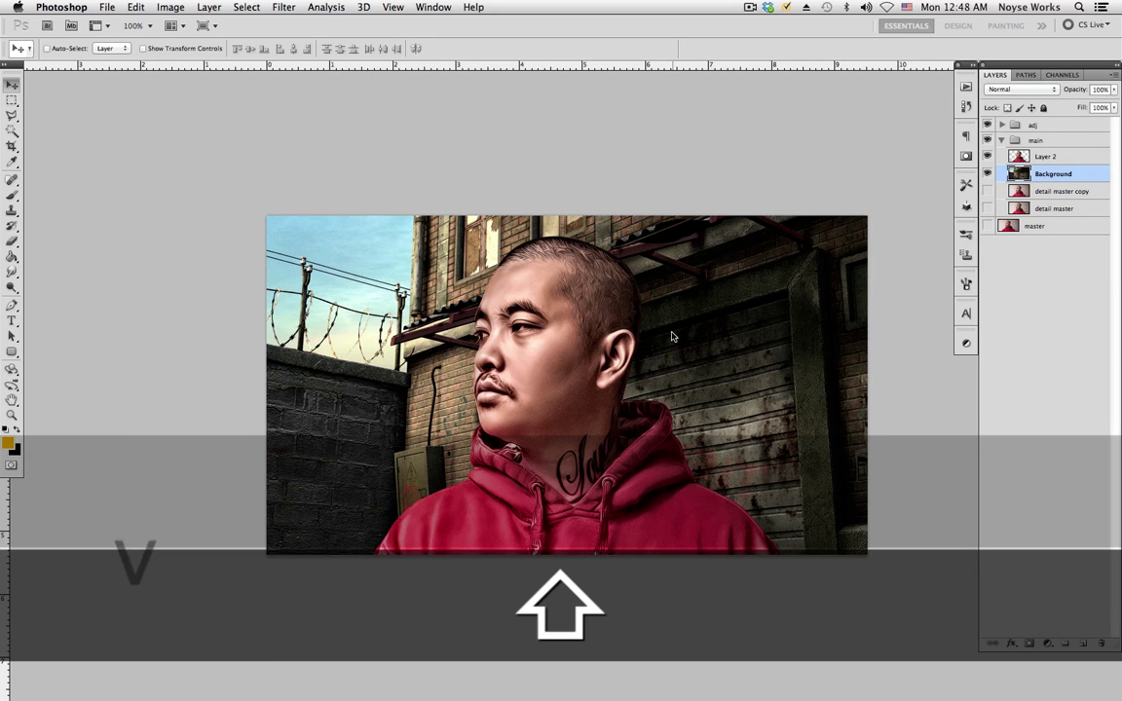
{"action": "left_click_drag", "start_coordinate": [671, 333], "coordinate": [701, 409]}
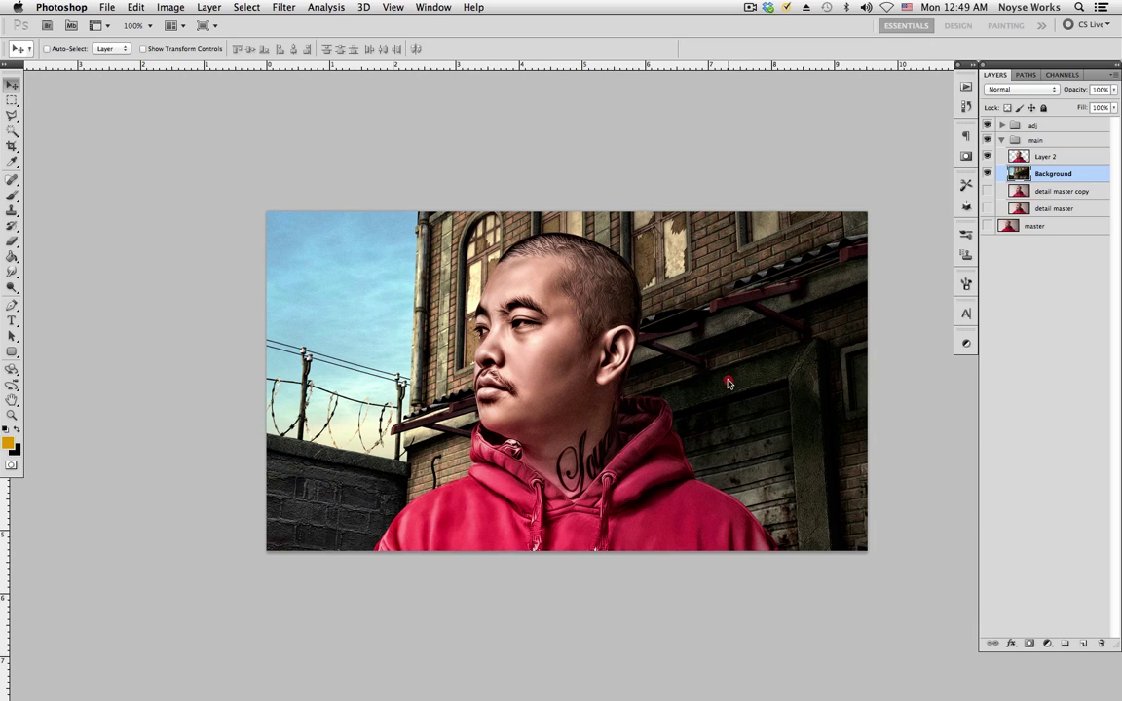
{"action": "left_click", "coordinate": [727, 373]}
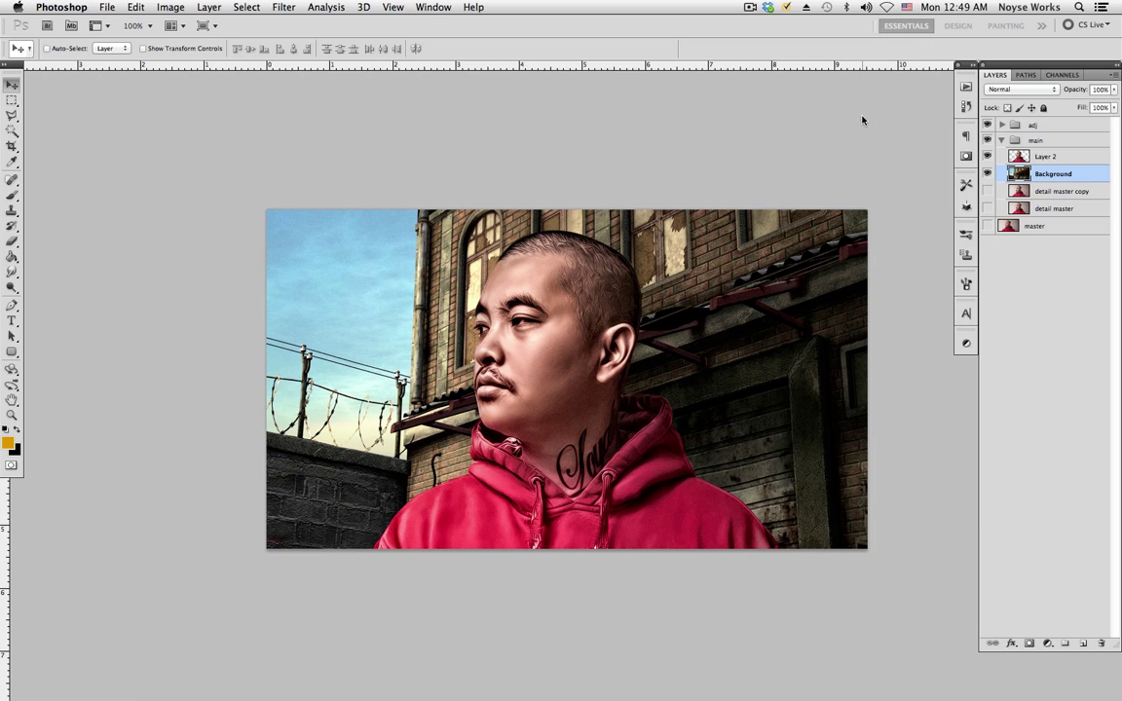
- Turn the building layer grey with Hue/Saturation, using Saturation -100 and Lightness +17
{"action": "left_click", "coordinate": [171, 7]}
{"action": "mouse_move", "coordinate": [206, 49]}
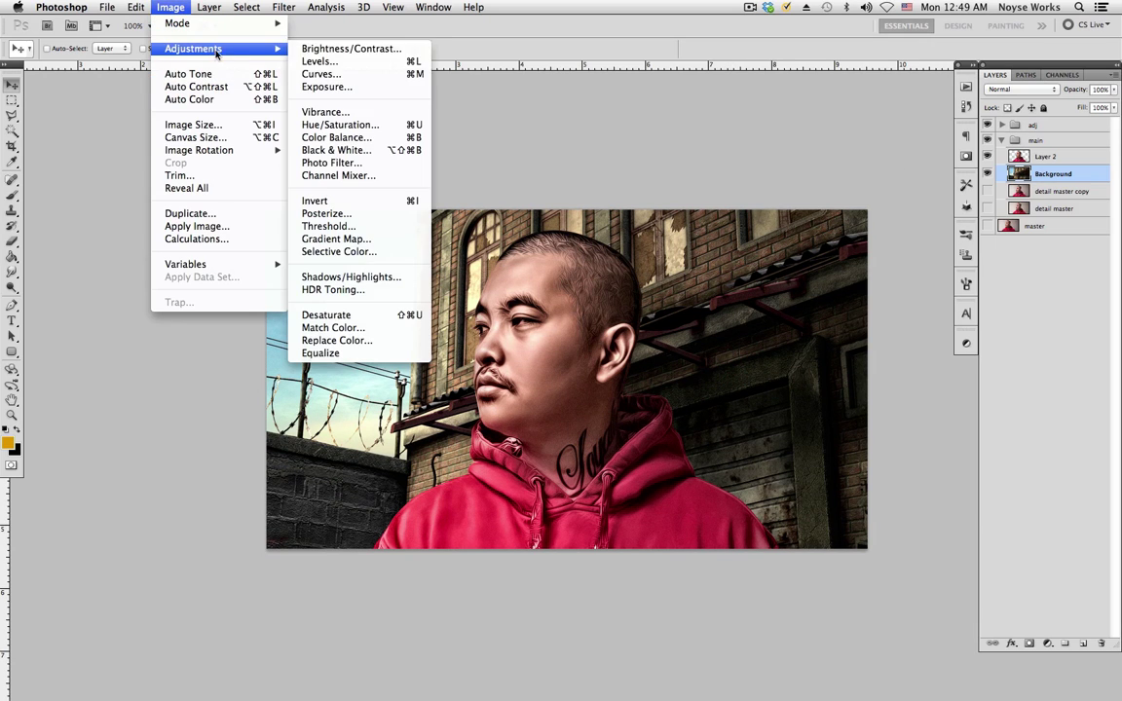
{"action": "left_click", "coordinate": [357, 125]}
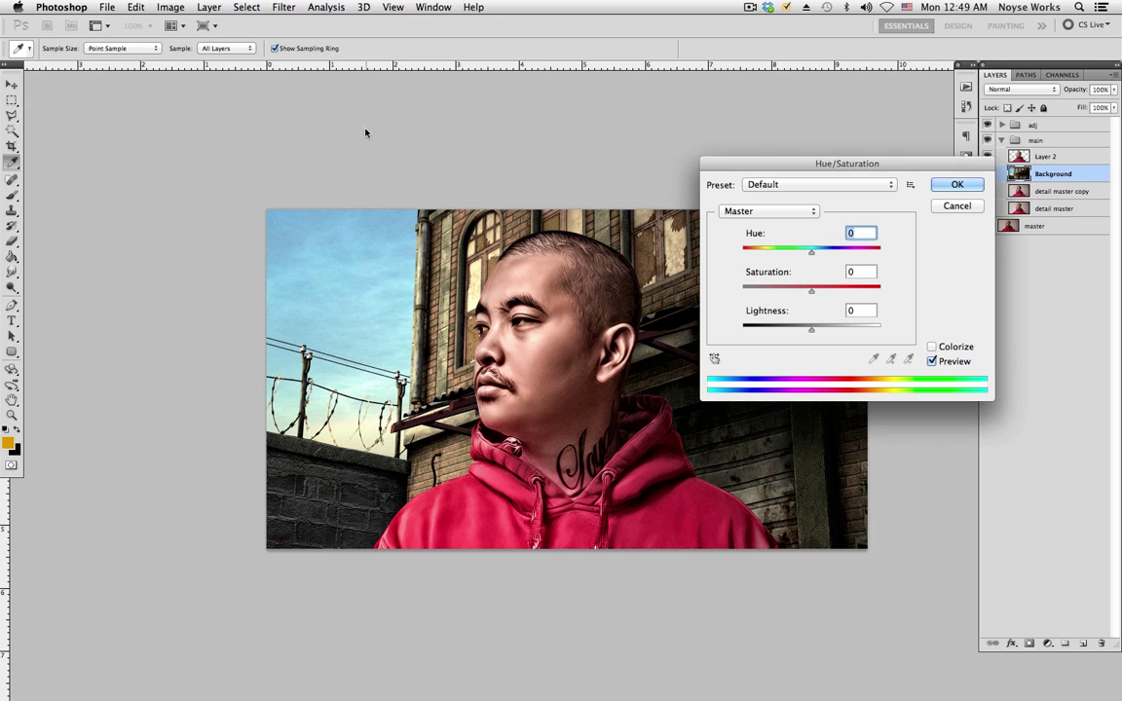
{"action": "left_click_drag", "start_coordinate": [812, 290], "coordinate": [714, 288]}
{"action": "left_click_drag", "start_coordinate": [838, 164], "coordinate": [773, 114]}
{"action": "left_click_drag", "start_coordinate": [746, 284], "coordinate": [758, 280]}
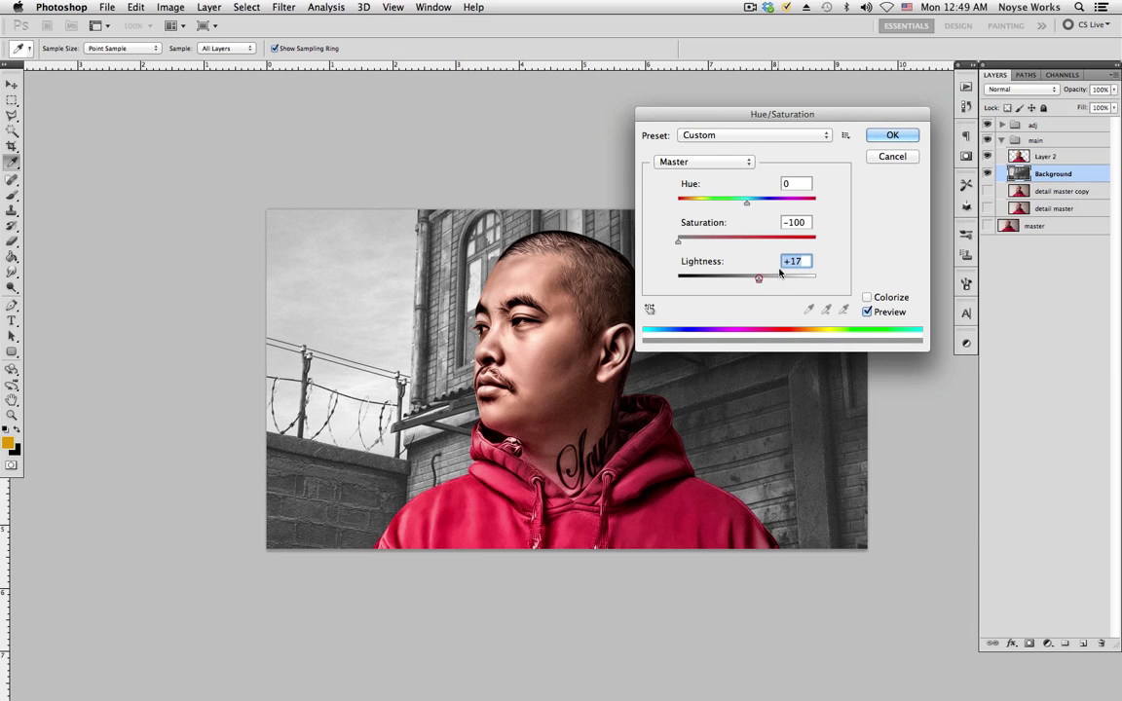
{"action": "left_click", "coordinate": [893, 135]}
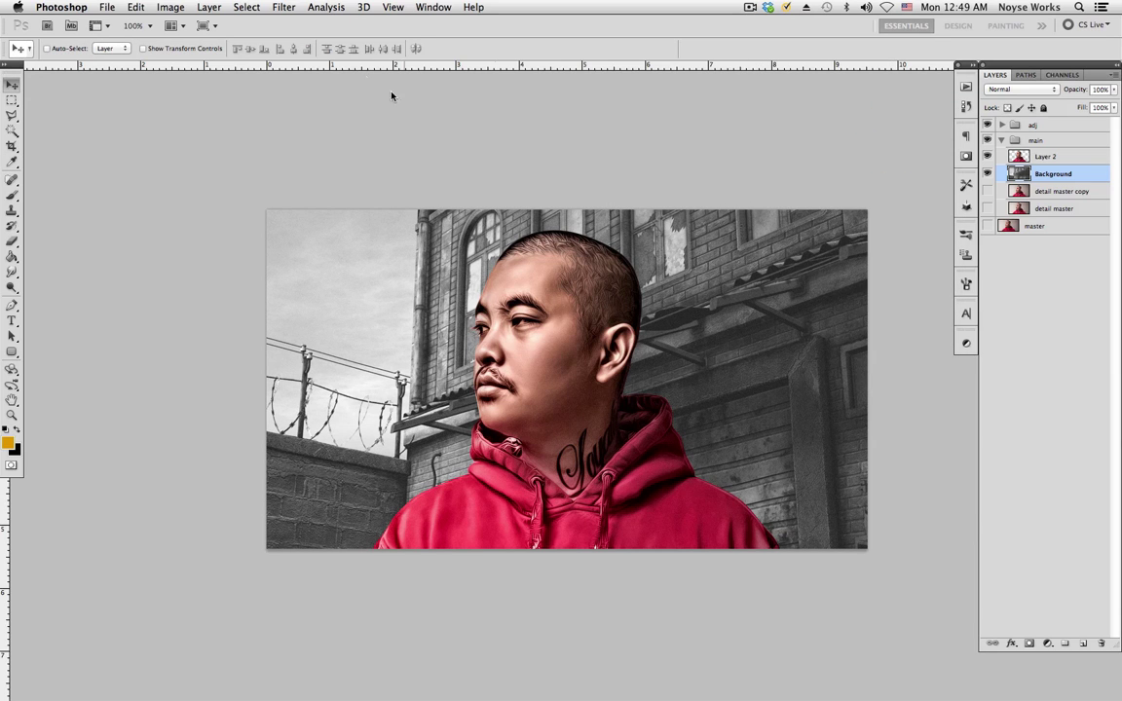
- Apply a Gaussian Blur with a 1.7-pixel radius to the building layer and save the document
{"action": "left_click", "coordinate": [288, 7]}
{"action": "mouse_move", "coordinate": [312, 150]}
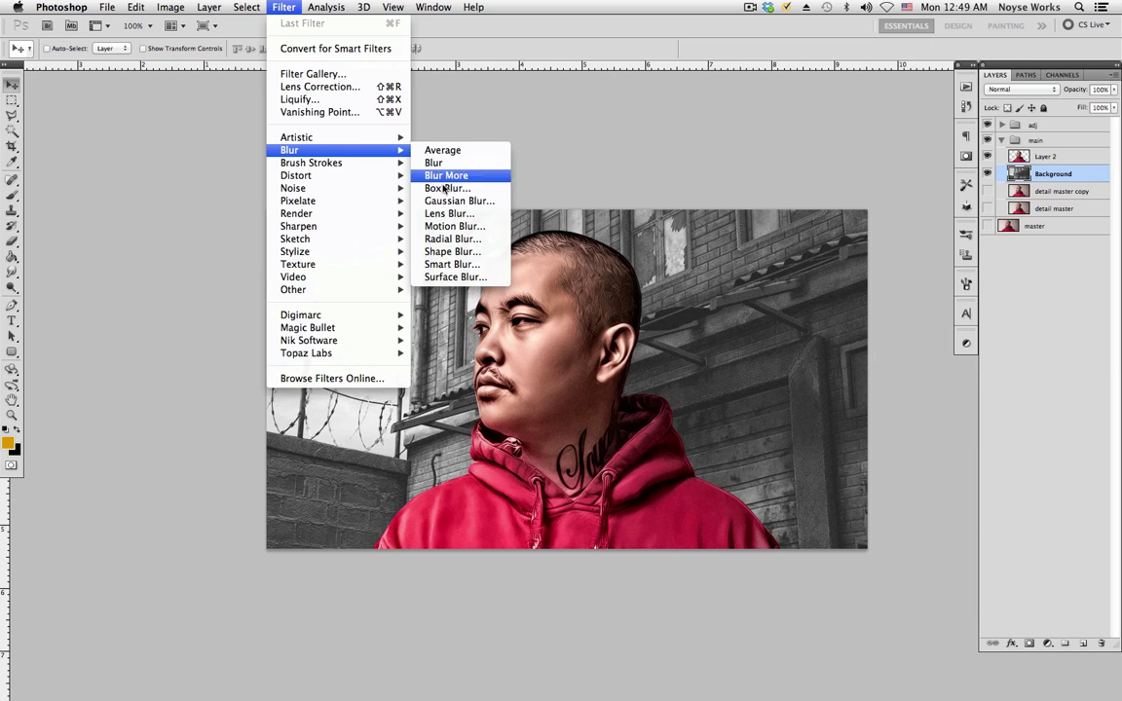
{"action": "left_click", "coordinate": [446, 202]}
{"action": "left_click_drag", "start_coordinate": [780, 342], "coordinate": [716, 347]}
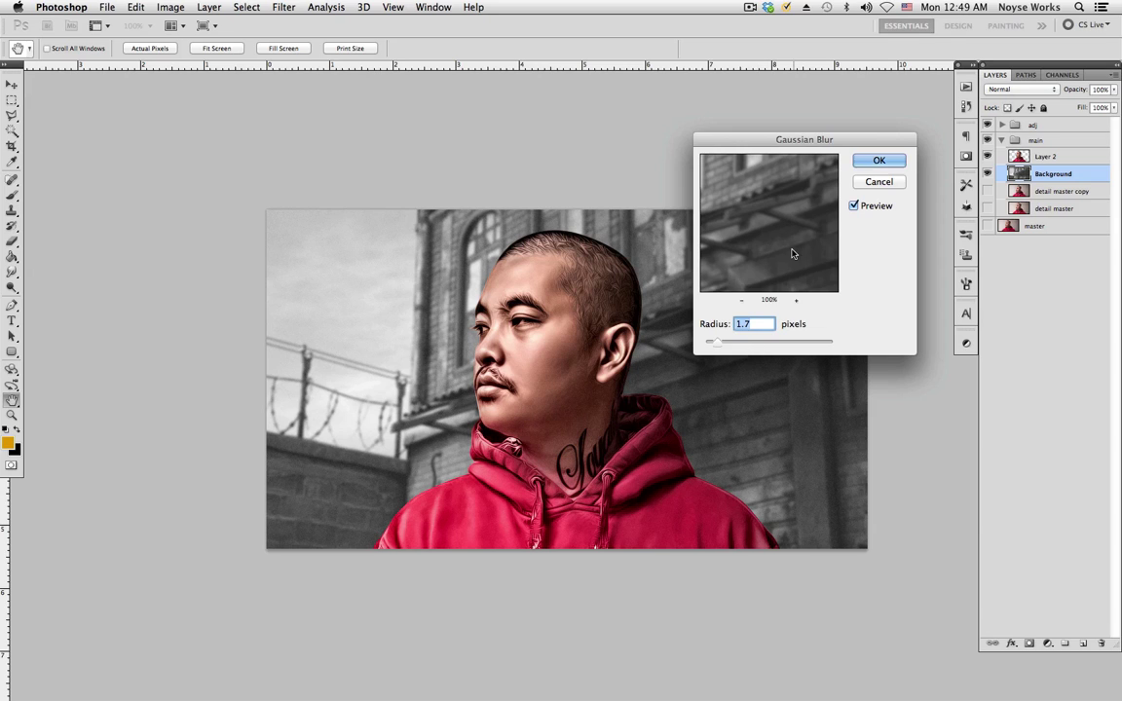
{"action": "left_click", "coordinate": [880, 160]}
{"action": "key", "text": "v"}
{"action": "key", "text": "shift"}
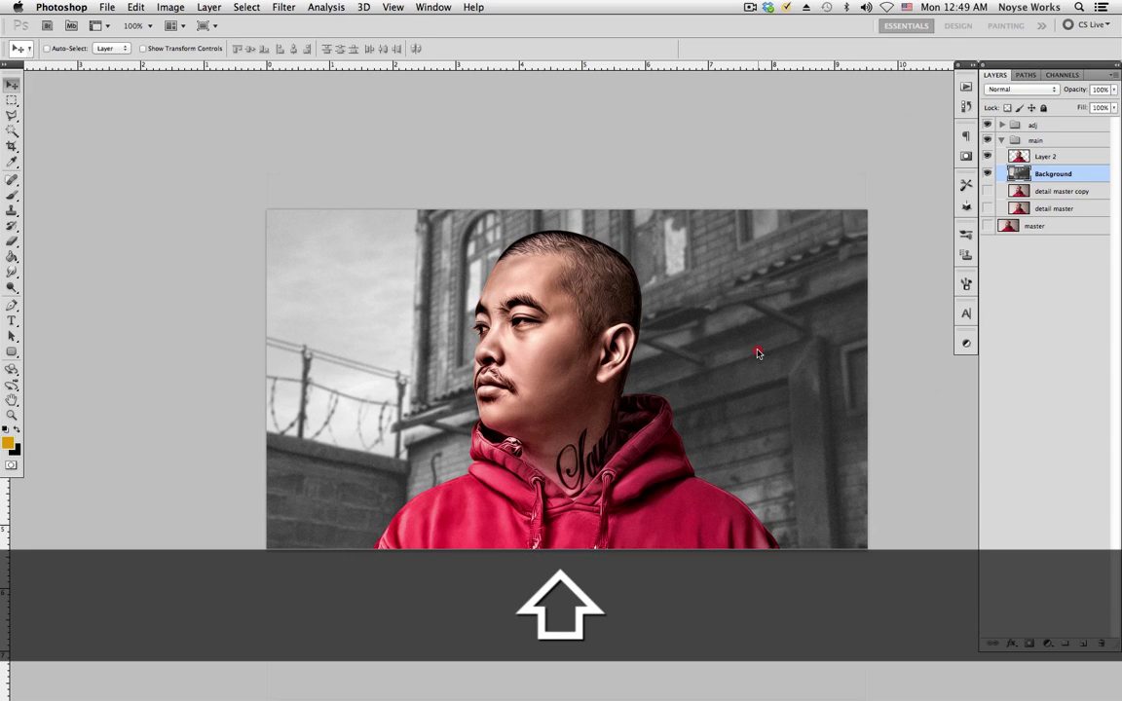
{"action": "left_click_drag", "start_coordinate": [755, 361], "coordinate": [780, 365]}
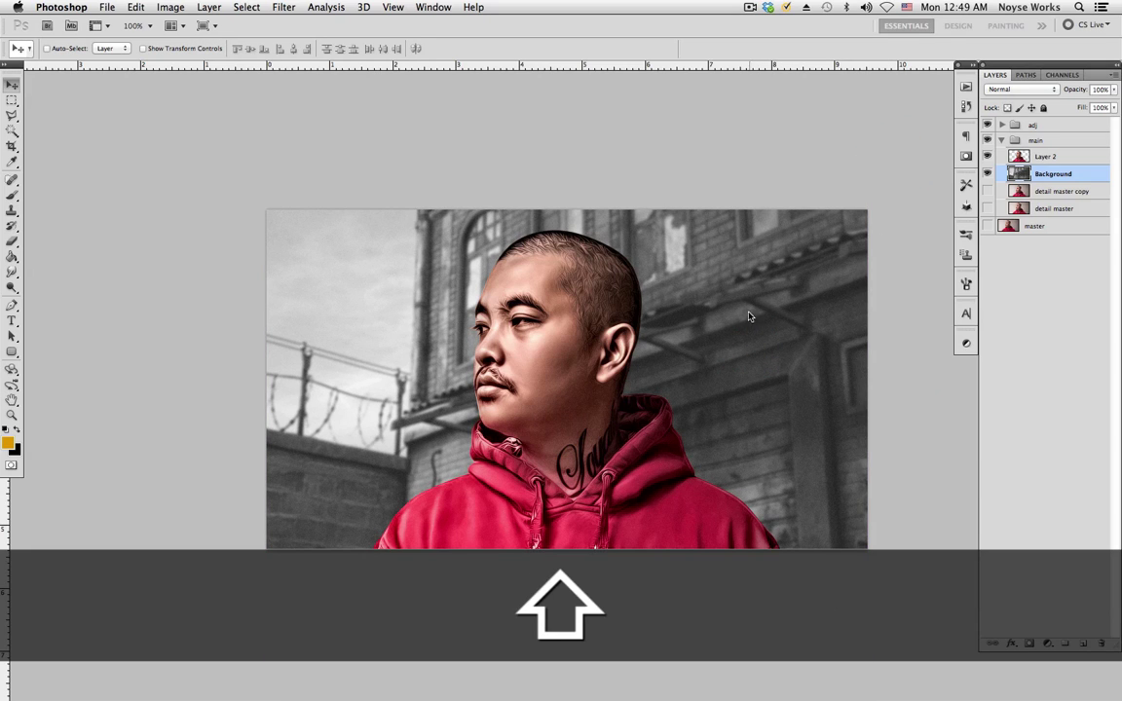
{"action": "key", "text": "super+s"}
- Add a Color Balance adjustment layer above Layer 1 in the adj group, pushing the midtones fully toward red and yellow
{"action": "left_click", "coordinate": [1003, 141]}
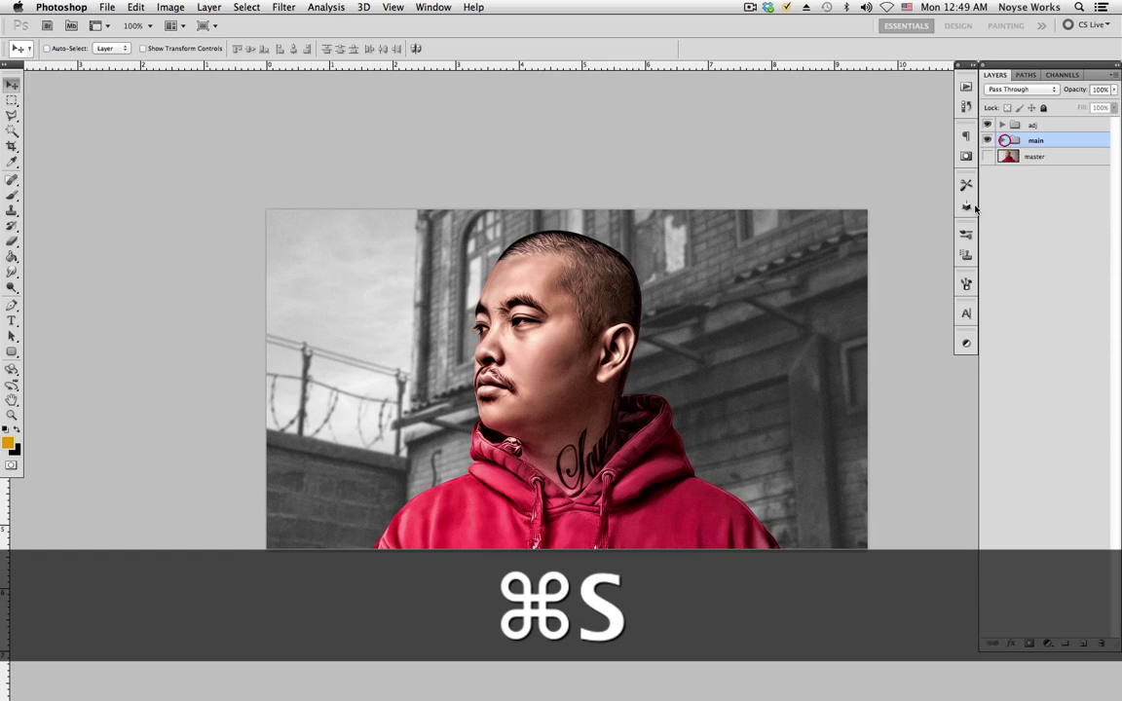
{"action": "left_click", "coordinate": [1002, 126]}
{"action": "left_click", "coordinate": [1053, 145]}
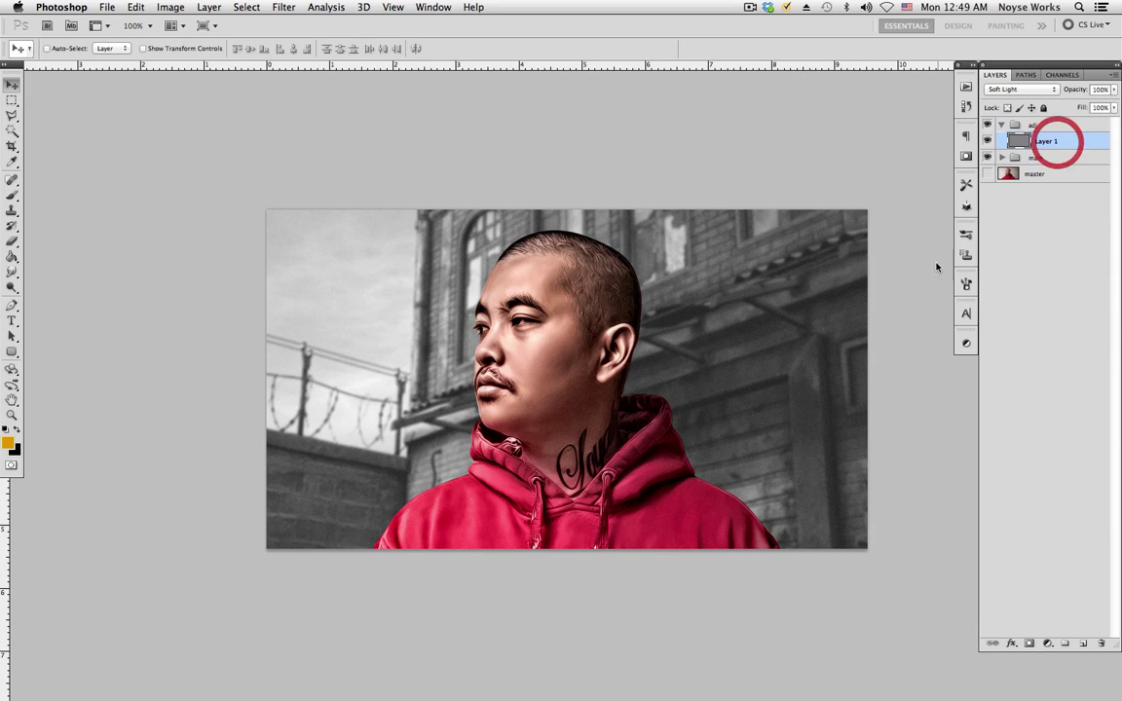
{"action": "left_click", "coordinate": [1048, 644]}
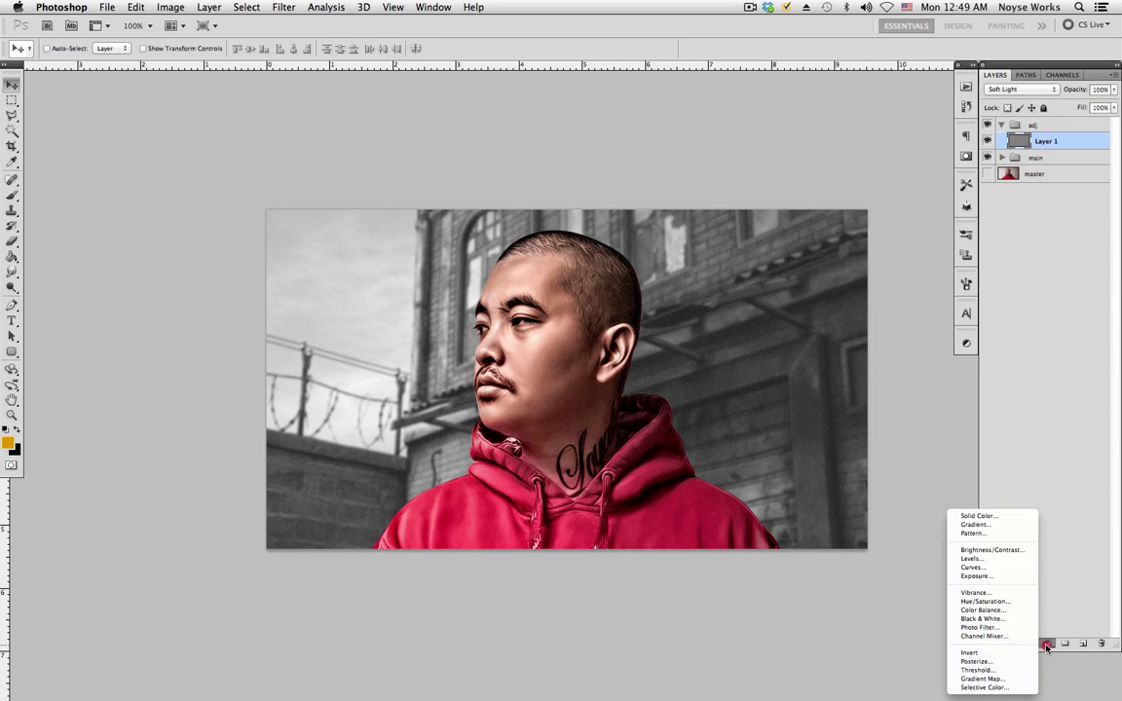
{"action": "left_click", "coordinate": [1009, 611]}
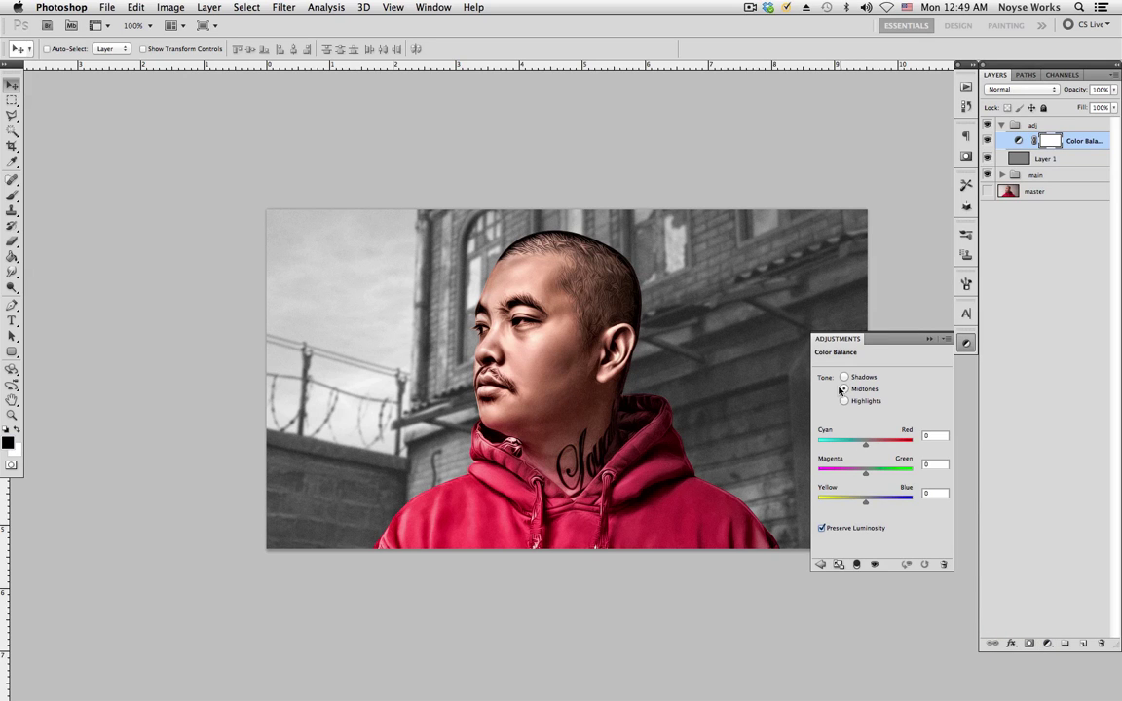
{"action": "left_click_drag", "start_coordinate": [866, 445], "coordinate": [947, 443]}
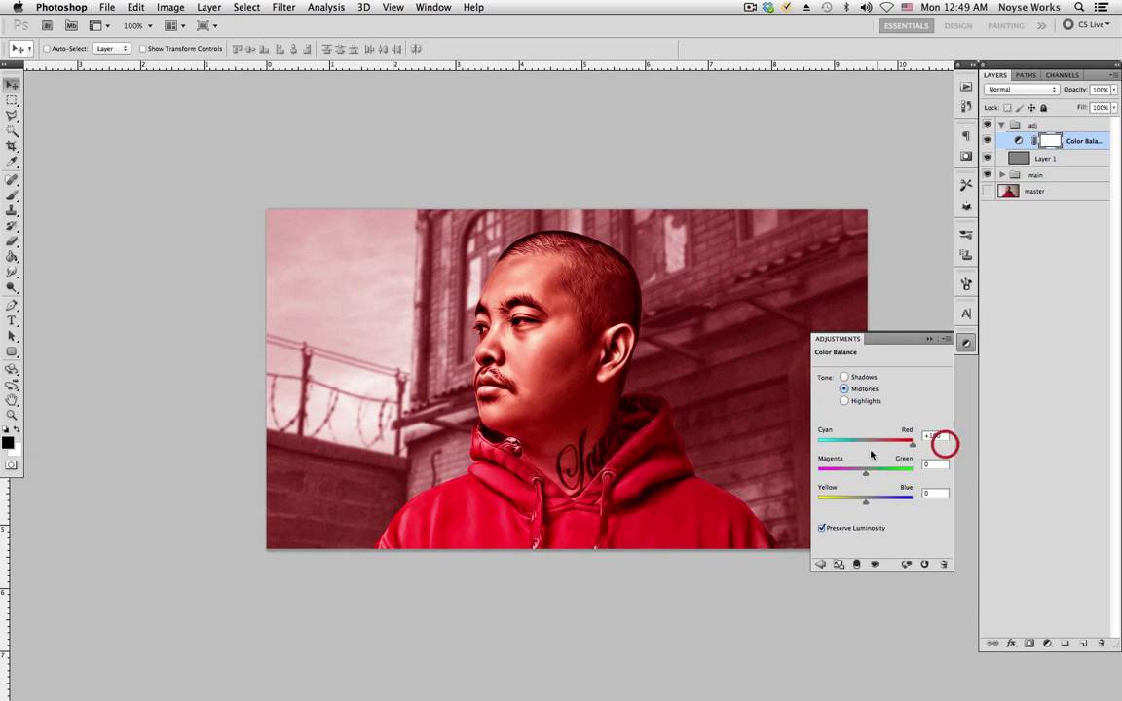
{"action": "left_click_drag", "start_coordinate": [865, 501], "coordinate": [774, 500]}
{"action": "left_click", "coordinate": [966, 343]}
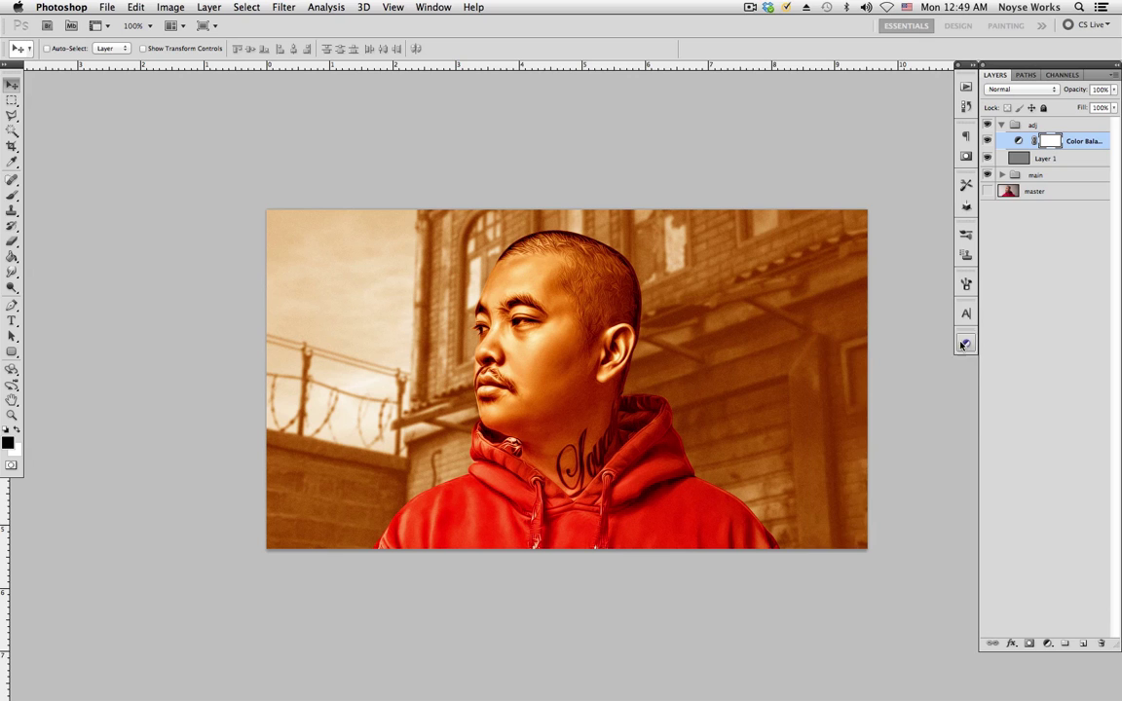
- Lower the Color Balance layer's opacity to 73%
{"action": "left_click_drag", "start_coordinate": [1116, 91], "coordinate": [1092, 105]}
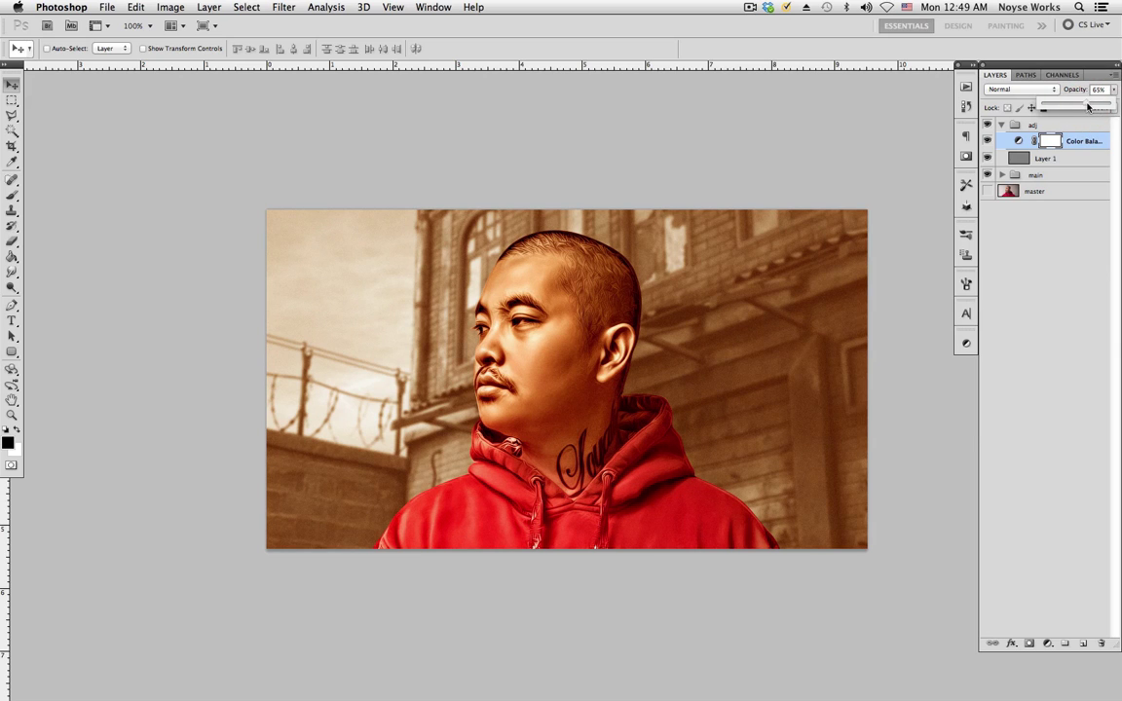
{"action": "left_click", "coordinate": [1090, 106]}
{"action": "left_click", "coordinate": [1086, 279]}
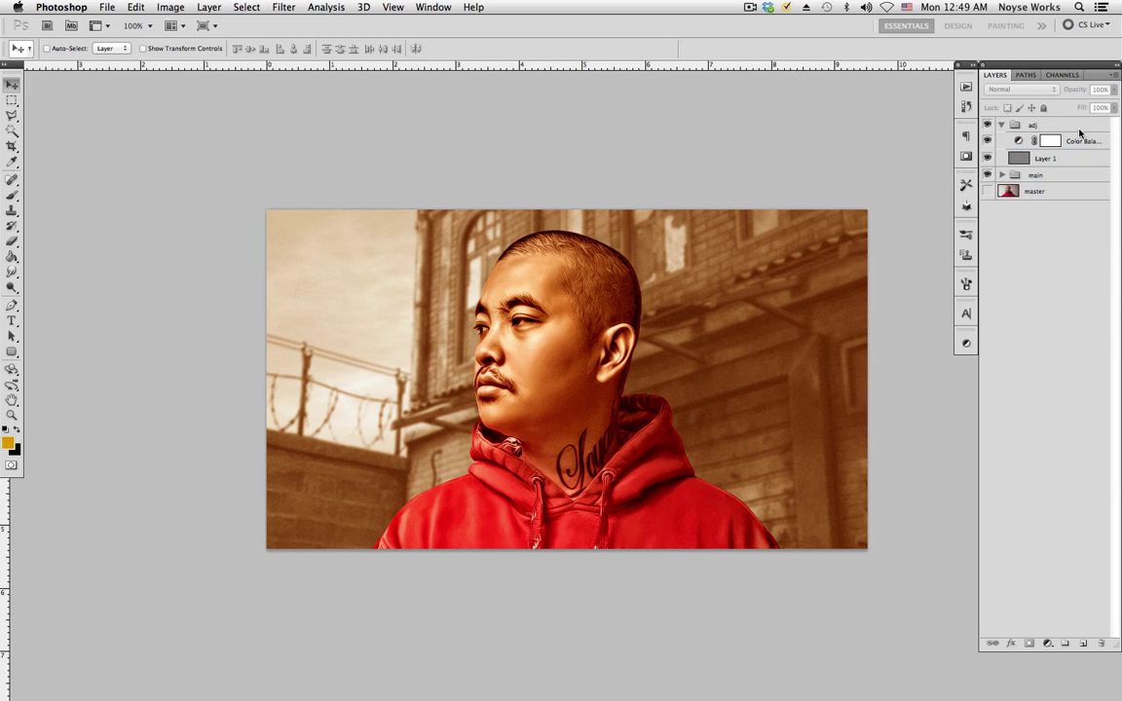
- Try the Soft Light blend mode on the Color Balance layer and return it to Normal
{"action": "left_click", "coordinate": [1018, 141]}
{"action": "left_click", "coordinate": [1040, 90]}
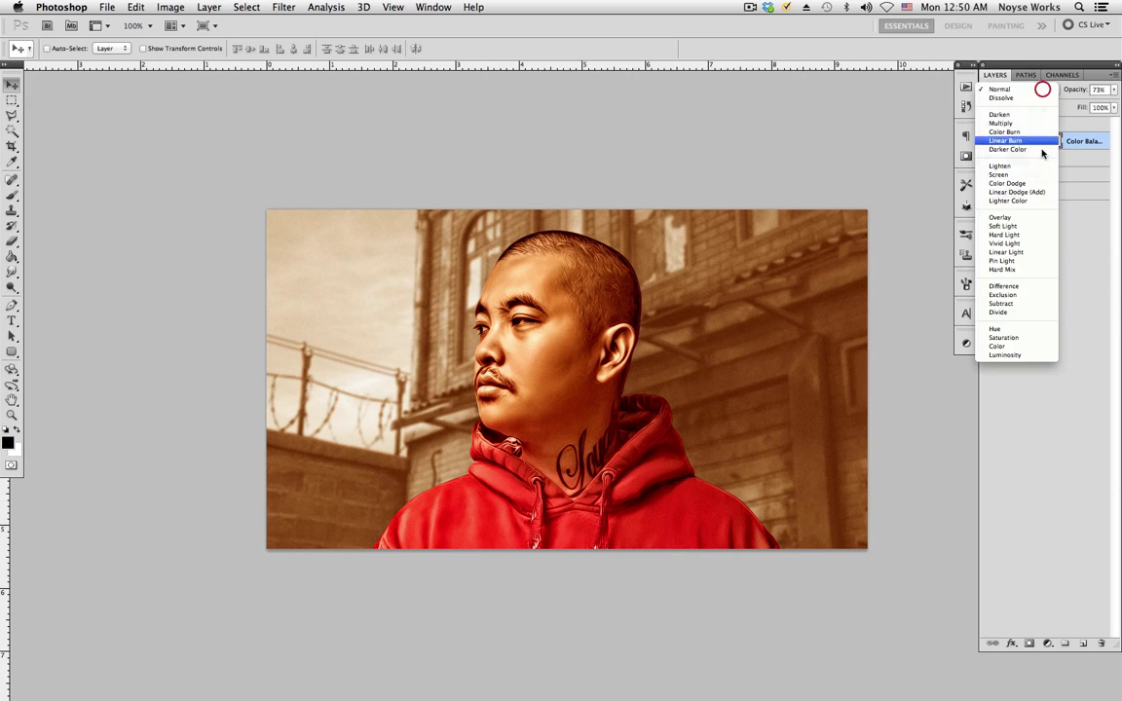
{"action": "left_click", "coordinate": [1023, 223]}
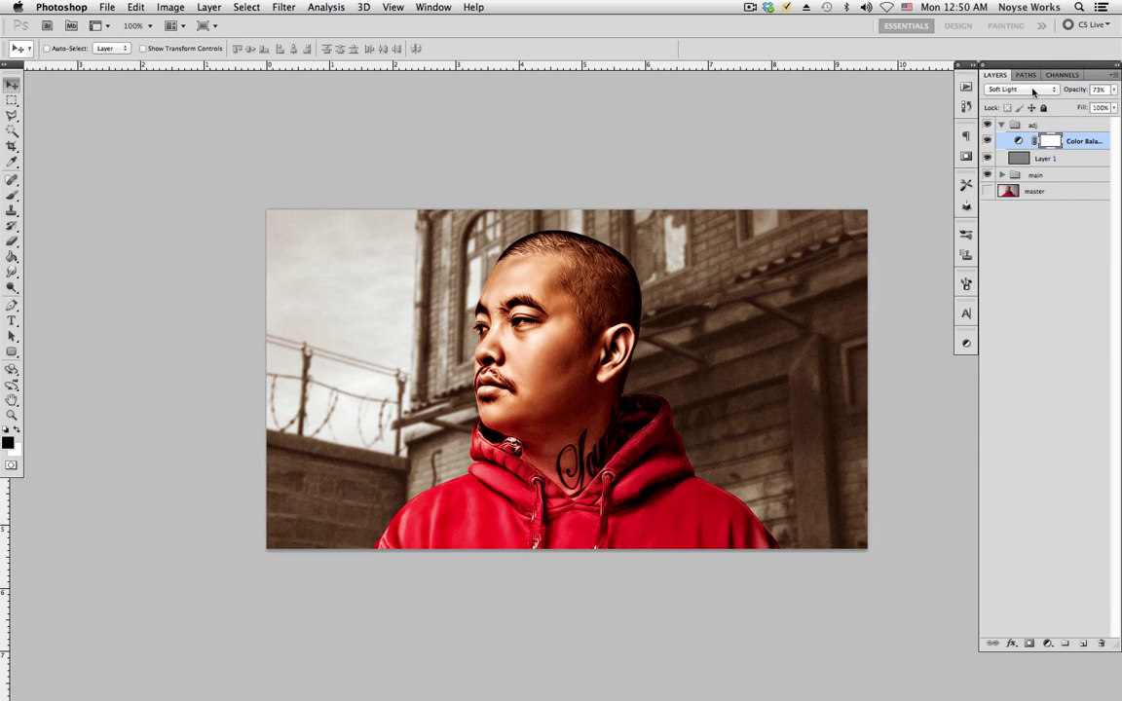
{"action": "left_click", "coordinate": [1035, 90]}
{"action": "left_click", "coordinate": [1003, 23]}
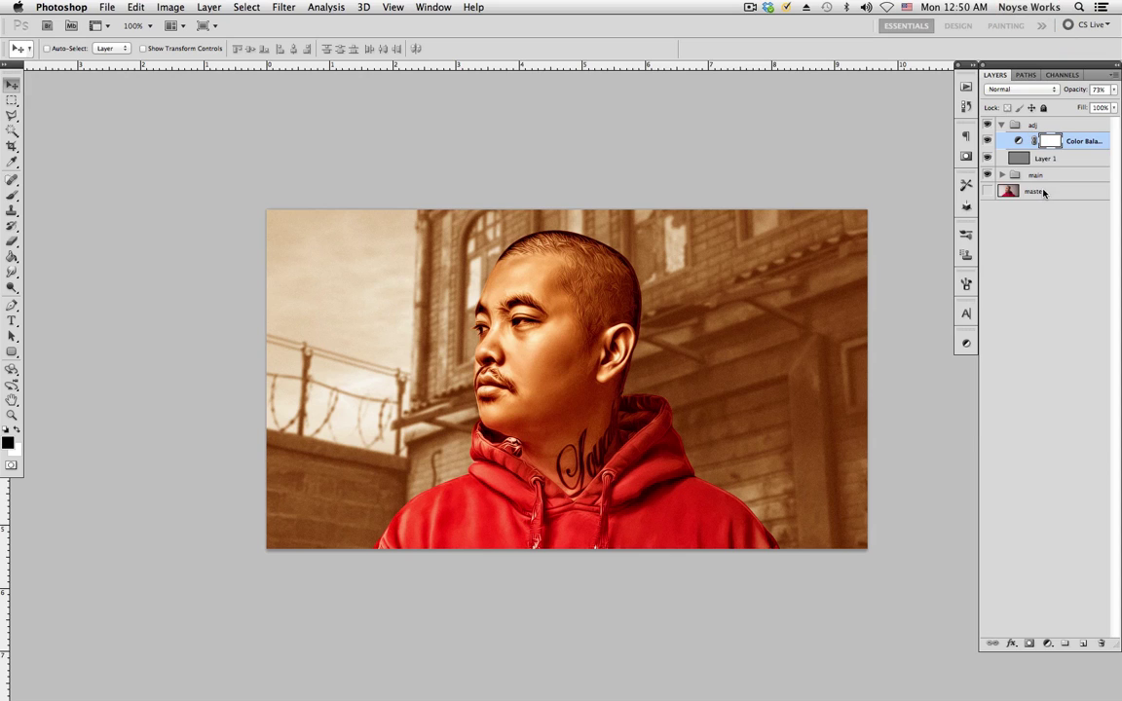
- Add a new layer above the Color Balance layer in the adj group and fill it with black
{"action": "left_click", "coordinate": [1003, 125]}
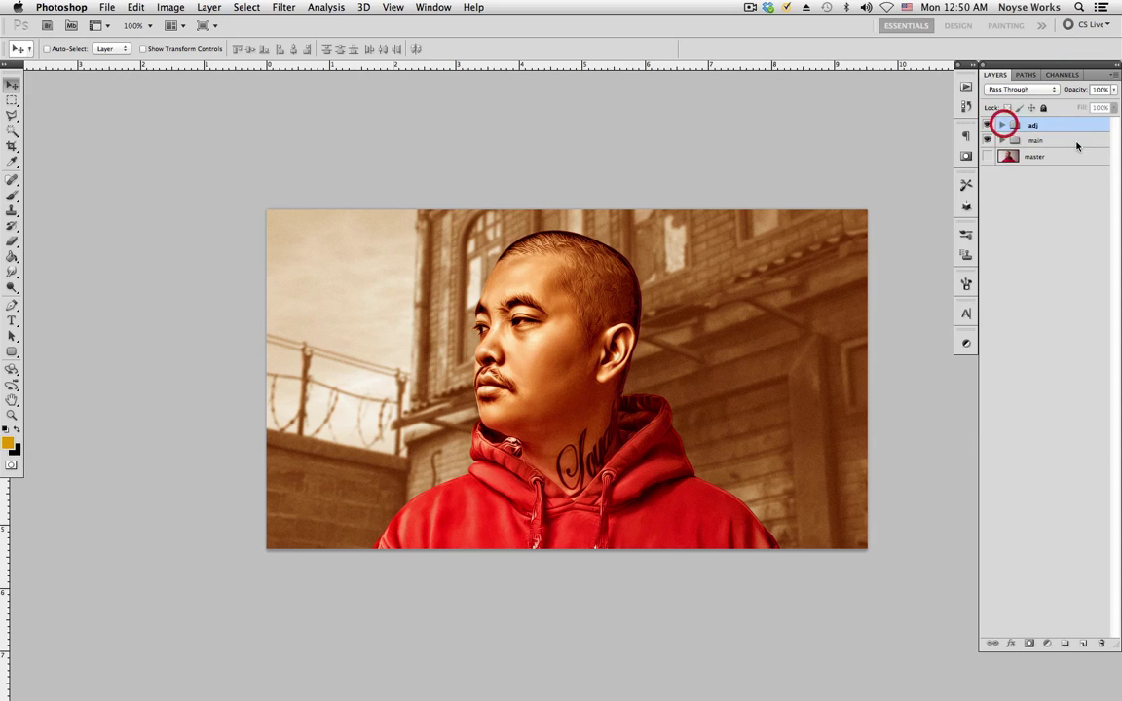
{"action": "left_click", "coordinate": [1001, 125]}
{"action": "left_click", "coordinate": [1081, 141]}
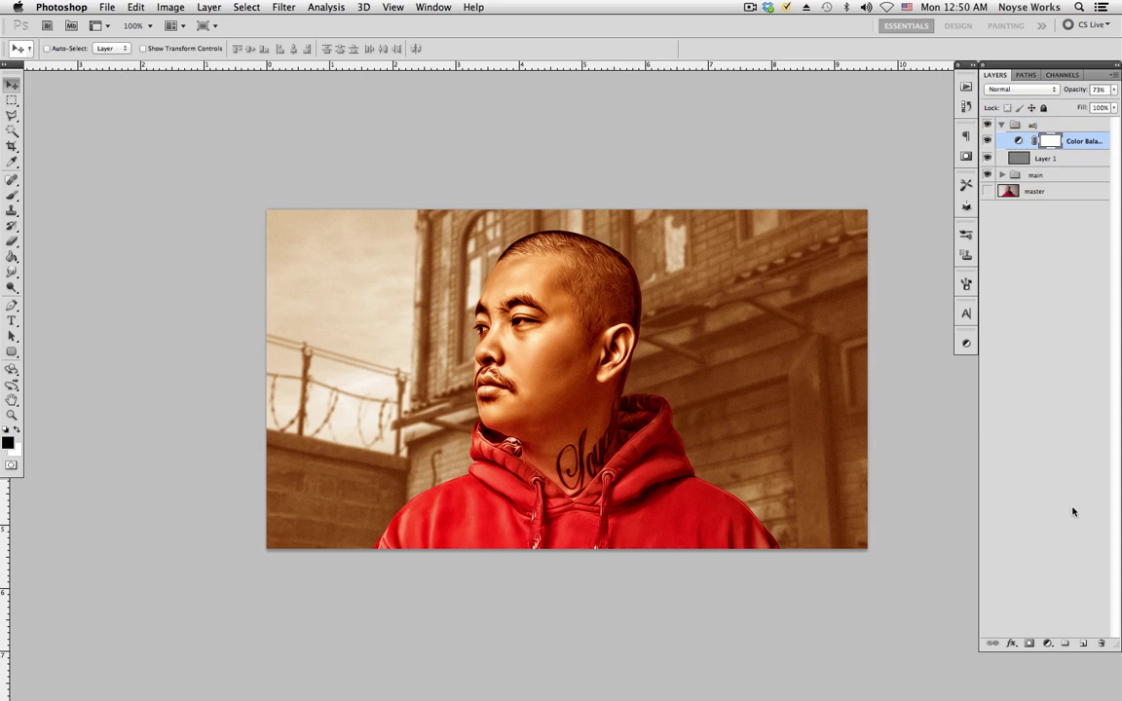
{"action": "left_click", "coordinate": [1084, 644]}
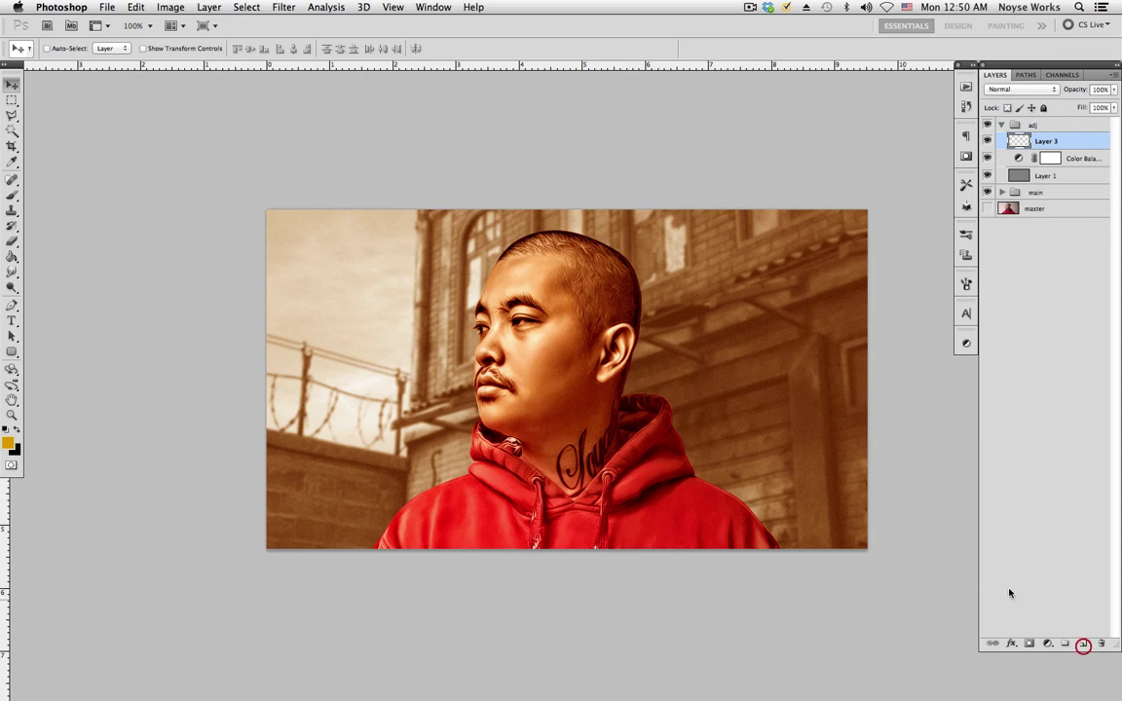
{"action": "left_click", "coordinate": [18, 448]}
{"action": "left_click", "coordinate": [709, 368]}
{"action": "left_click", "coordinate": [950, 231]}
{"action": "key", "text": "alt+BackSpace"}
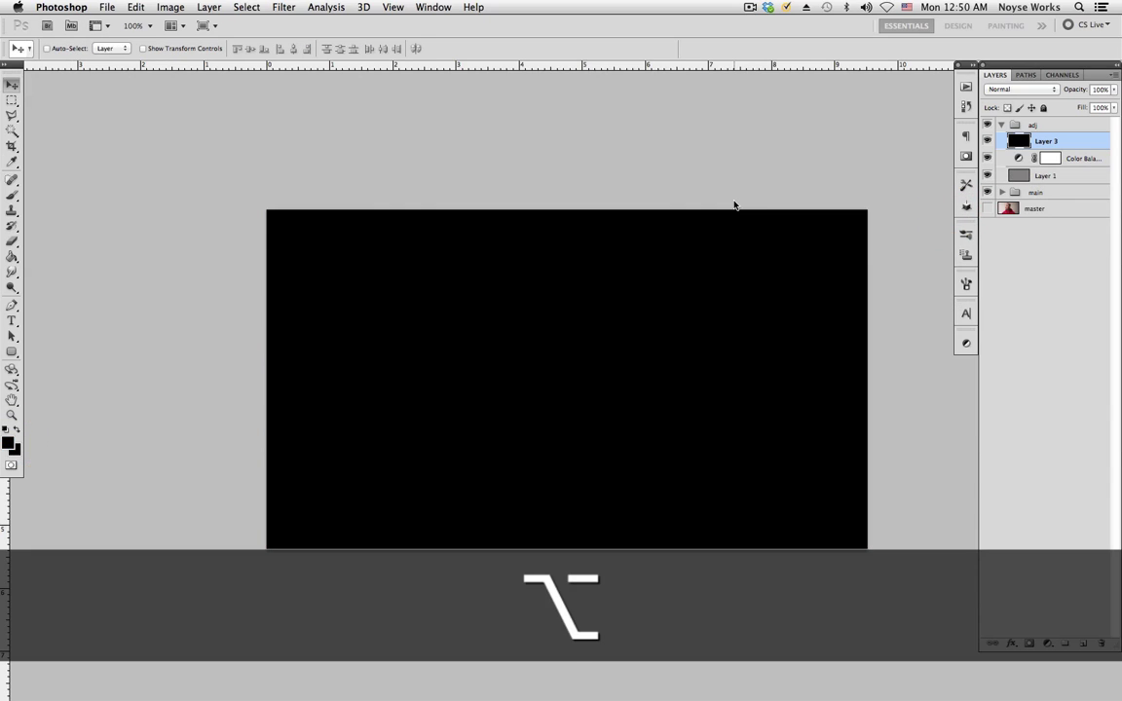
- Erase the centre of the black layer with a soft 960 px eraser to form a vignette and set the layer to Soft Light
{"action": "key", "text": "e"}
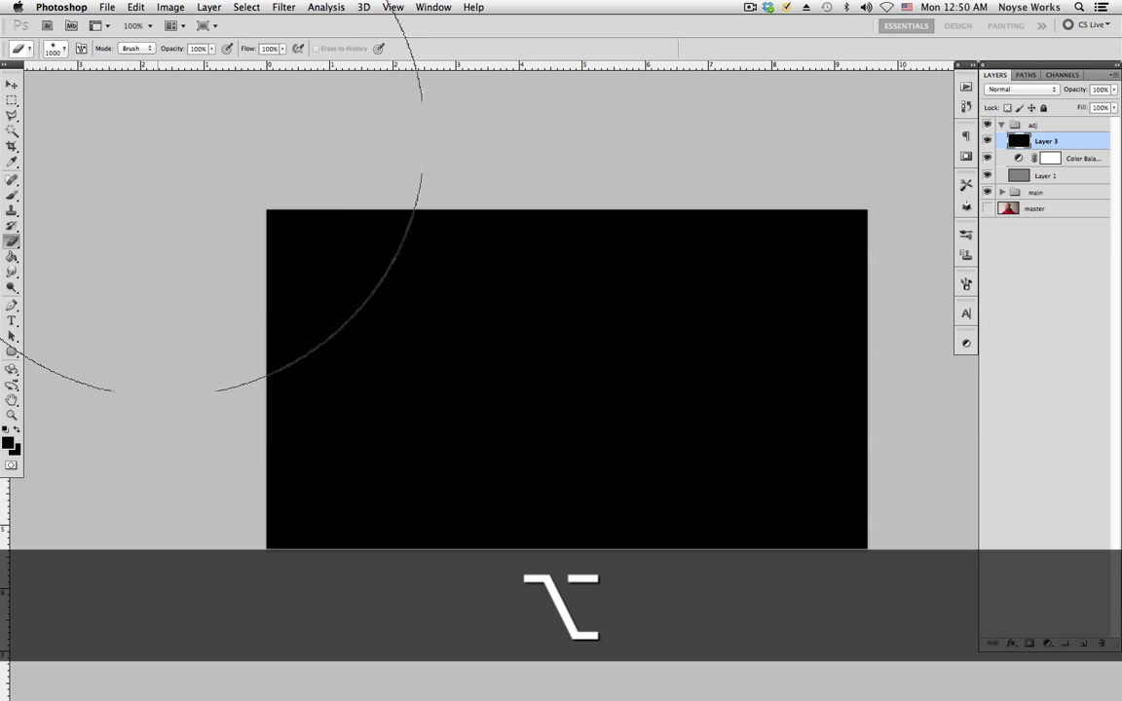
{"action": "left_click", "coordinate": [57, 50]}
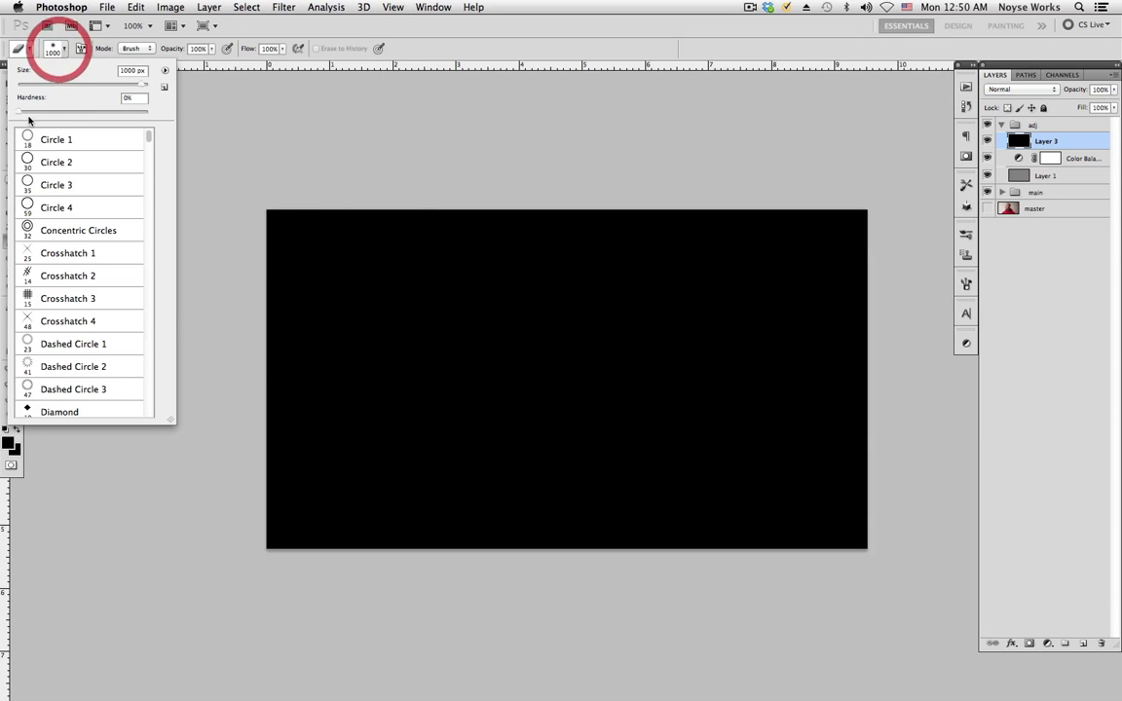
{"action": "left_click_drag", "start_coordinate": [140, 86], "coordinate": [133, 86]}
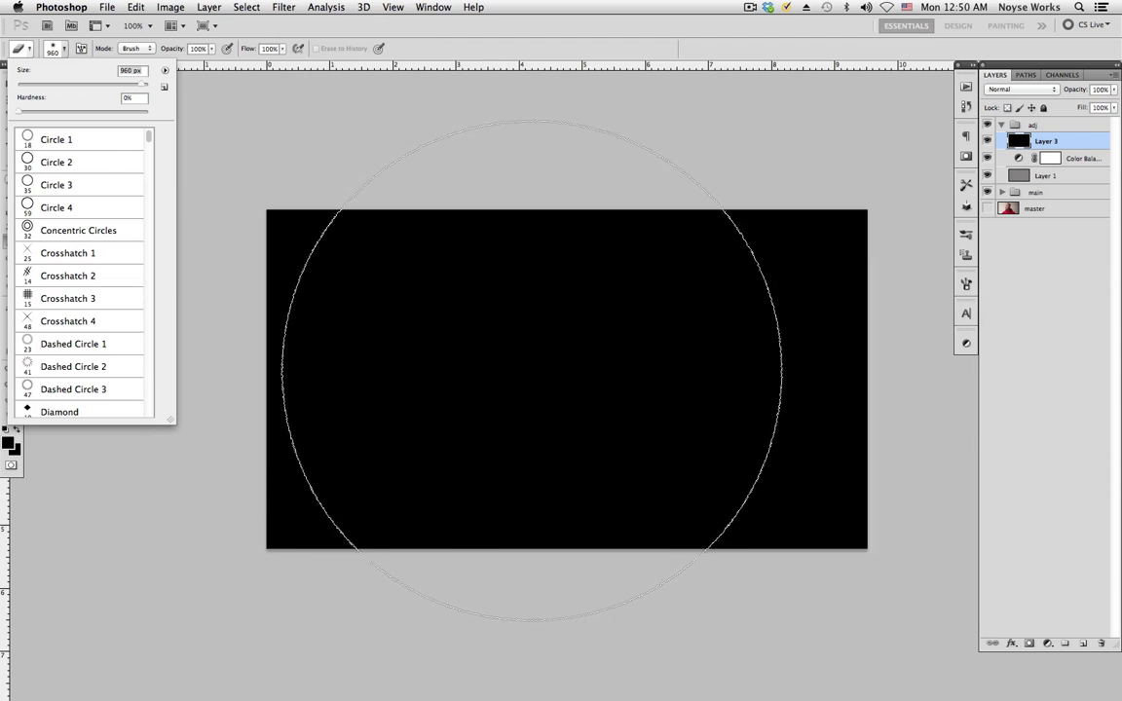
{"action": "left_click", "coordinate": [573, 362]}
{"action": "left_click", "coordinate": [573, 373]}
{"action": "left_click", "coordinate": [575, 375]}
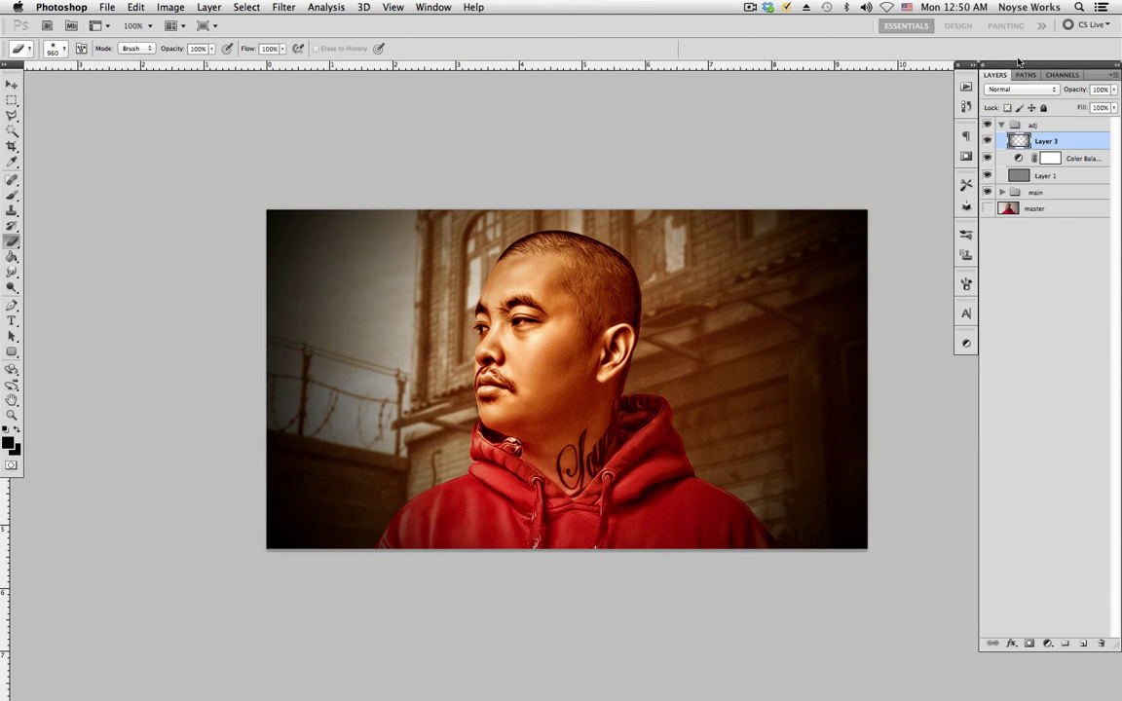
{"action": "left_click", "coordinate": [1021, 89]}
{"action": "left_click", "coordinate": [1021, 226]}
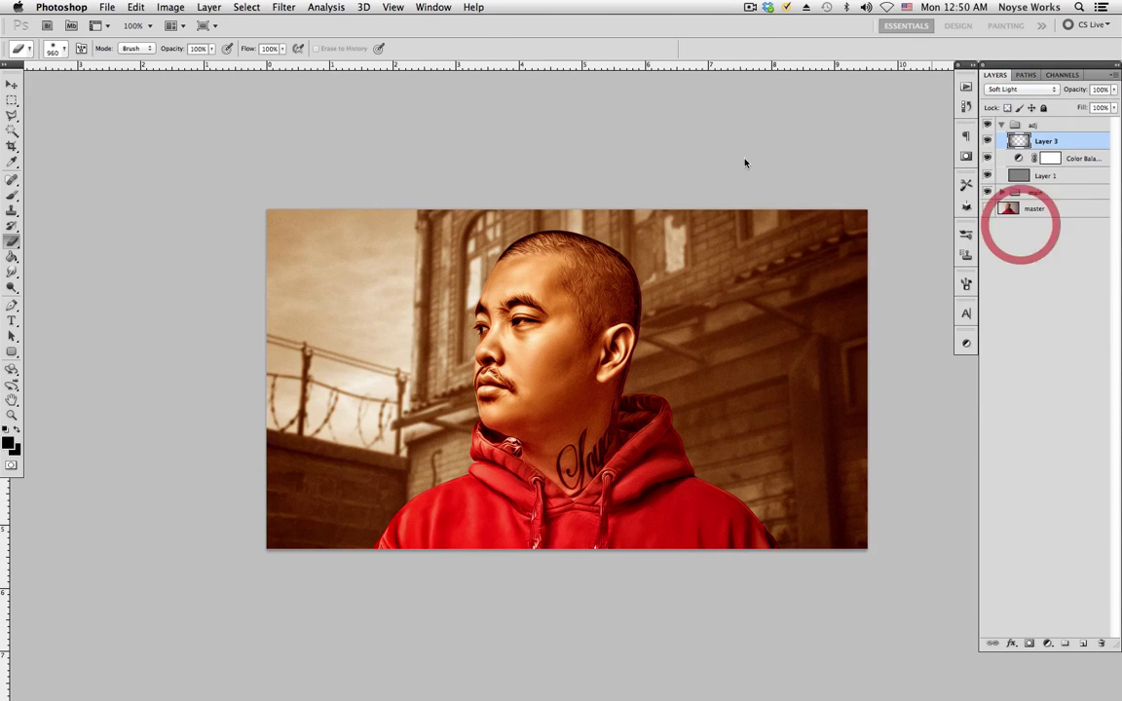
- Add a new layer above the building Background in the main group, fill it with black and set it to Soft Light
{"action": "left_click", "coordinate": [11, 87]}
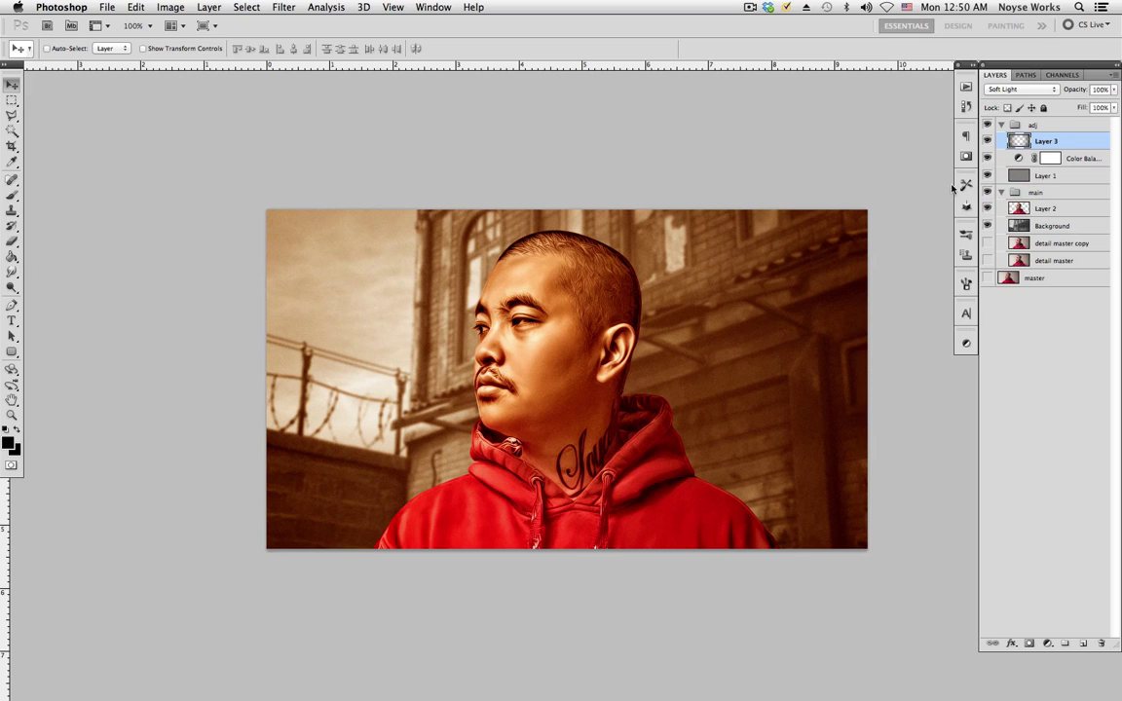
{"action": "left_click", "coordinate": [1038, 232]}
{"action": "left_click", "coordinate": [1082, 644]}
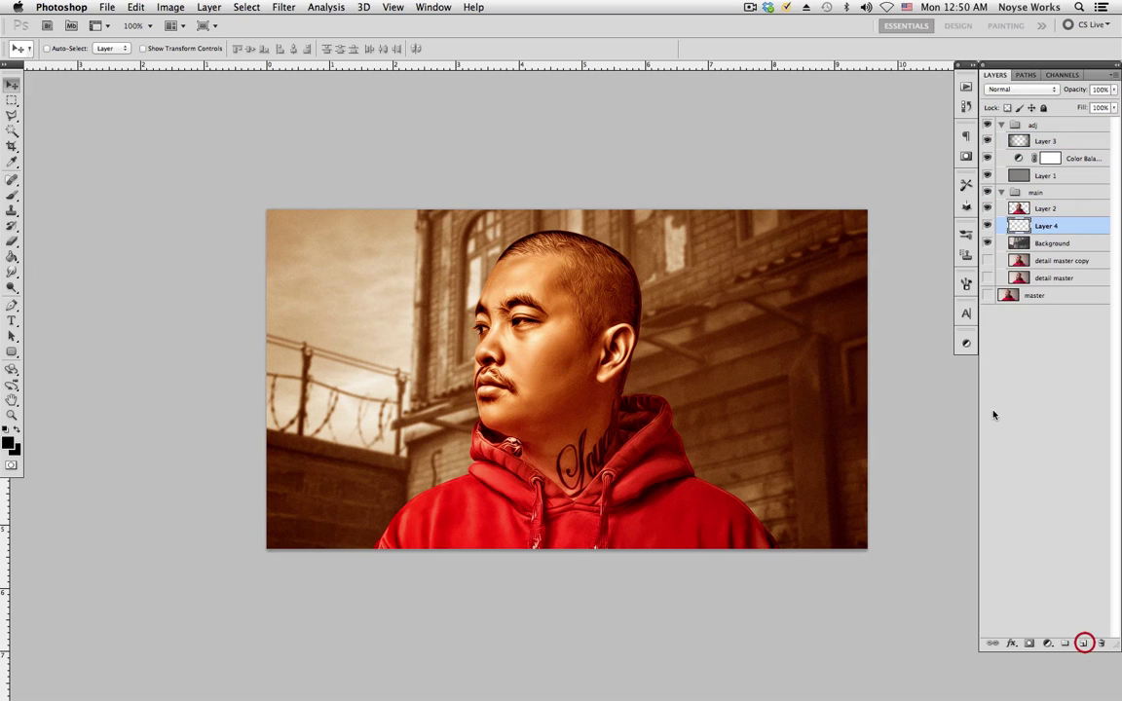
{"action": "key", "text": "alt+BackSpace"}
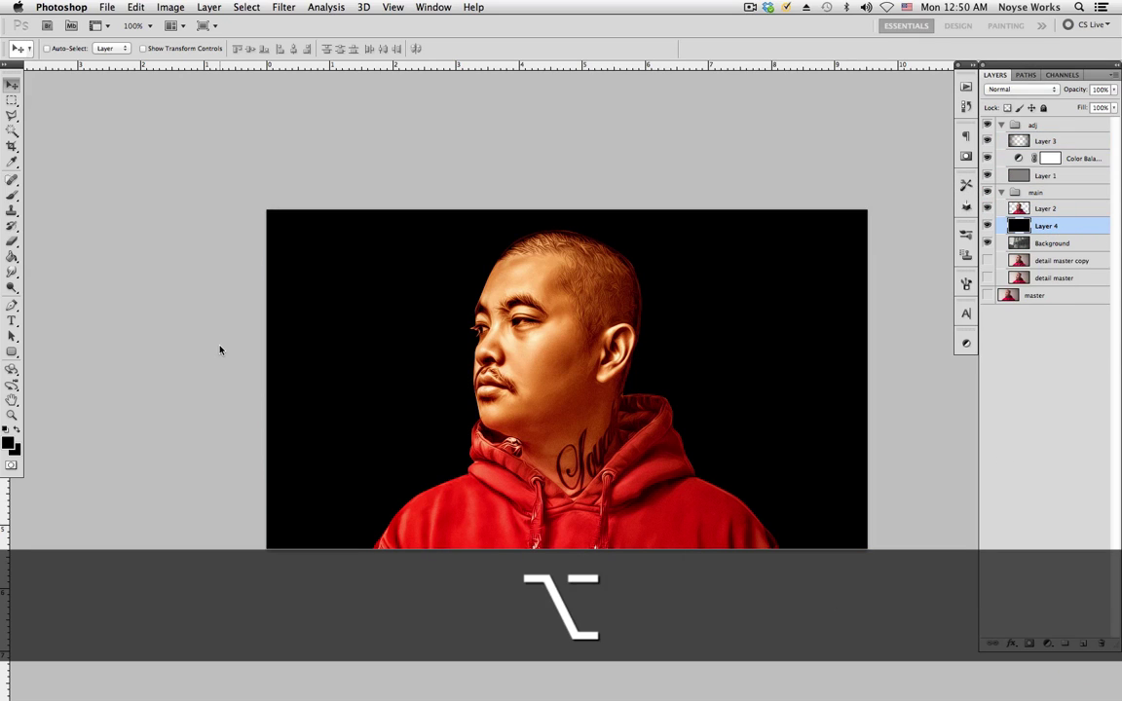
{"action": "left_click", "coordinate": [1037, 90]}
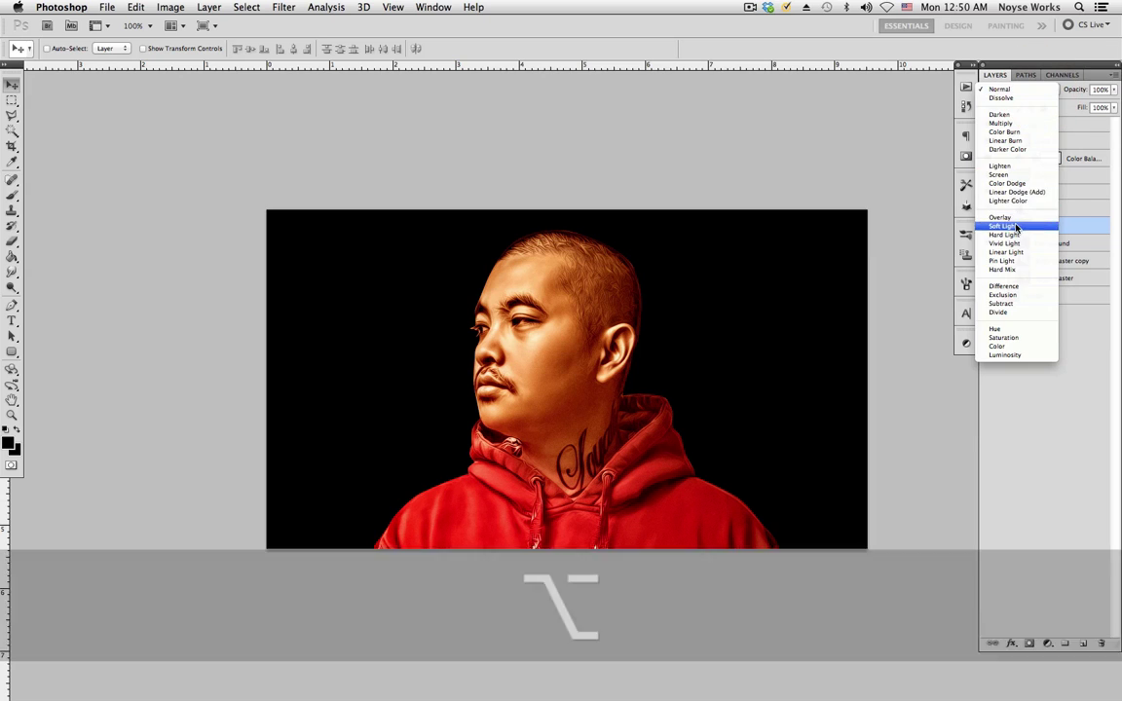
{"action": "left_click", "coordinate": [1022, 220]}
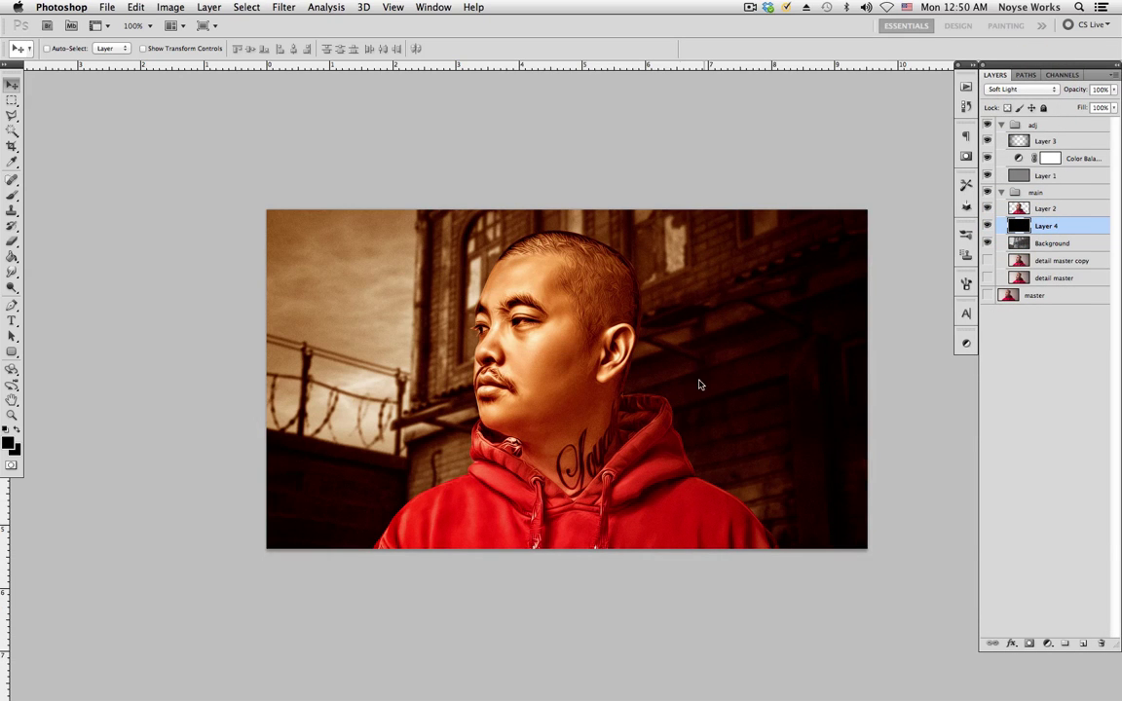
- Erase the black Soft Light layer across the centre and right side with the 960 px eraser and compare it hidden and shown
{"action": "key", "text": "e"}
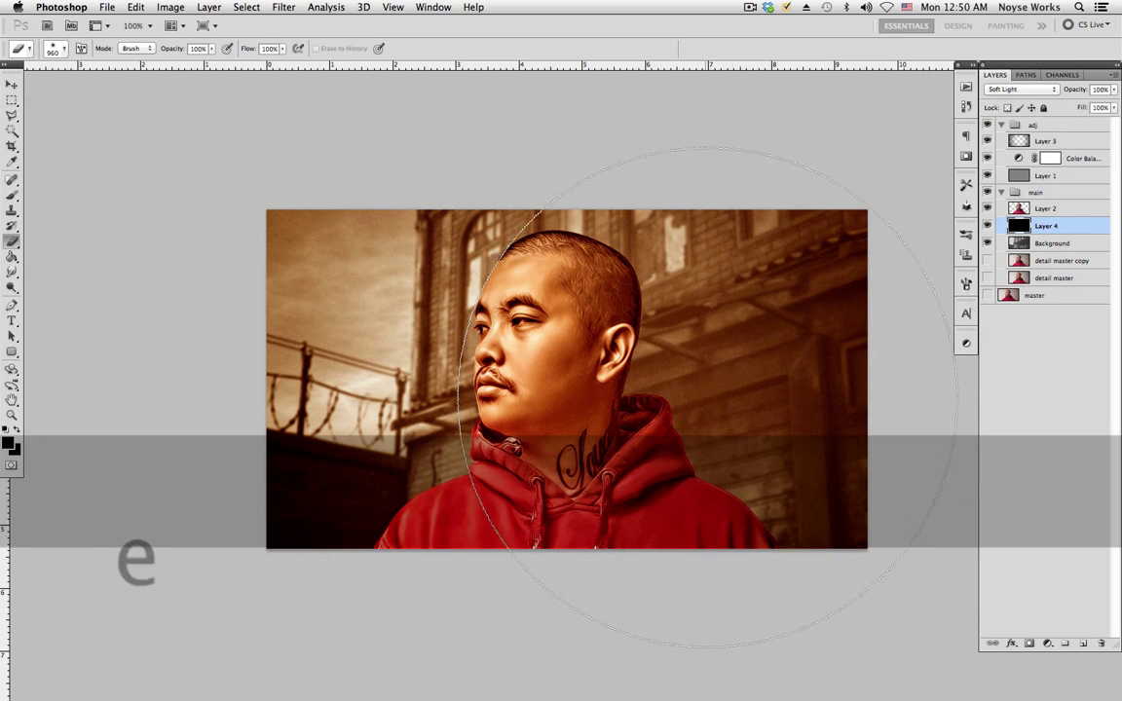
{"action": "mouse_move", "coordinate": [708, 397]}
{"action": "left_mouse_down"}
{"action": "mouse_move", "coordinate": [774, 384]}
{"action": "mouse_move", "coordinate": [860, 328]}
{"action": "mouse_move", "coordinate": [837, 293]}
{"action": "mouse_move", "coordinate": [452, 305]}
{"action": "mouse_move", "coordinate": [857, 292]}
{"action": "left_mouse_up"}
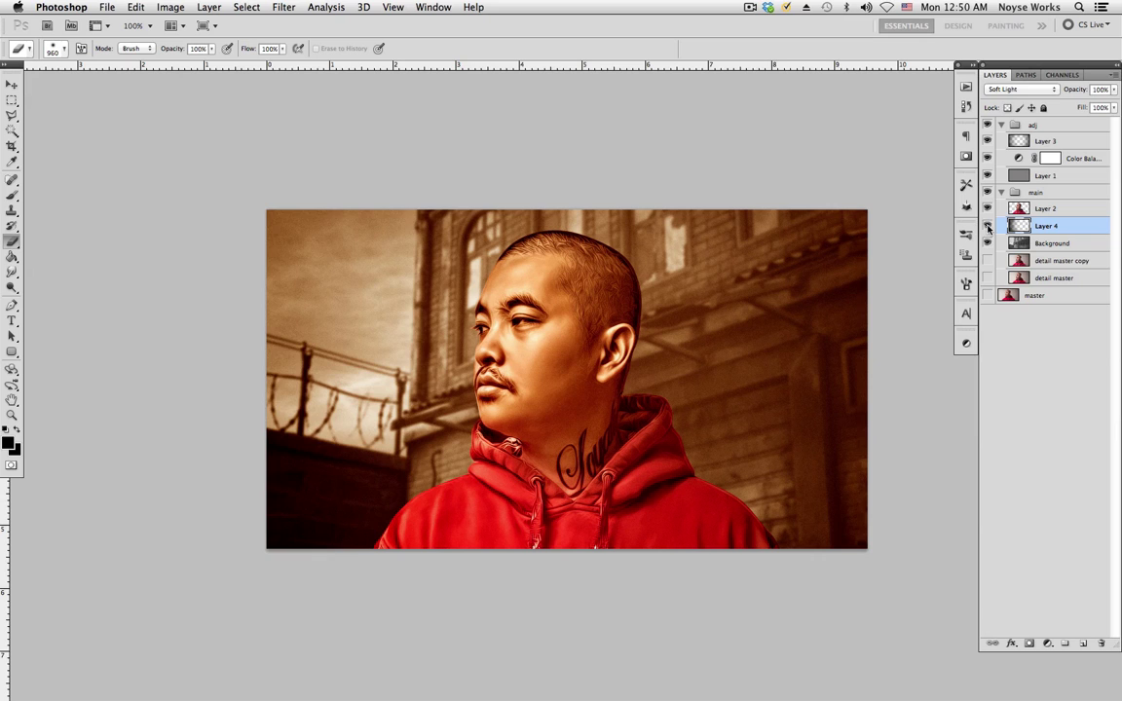
{"action": "left_click", "coordinate": [988, 226]}
{"action": "left_click", "coordinate": [988, 226]}
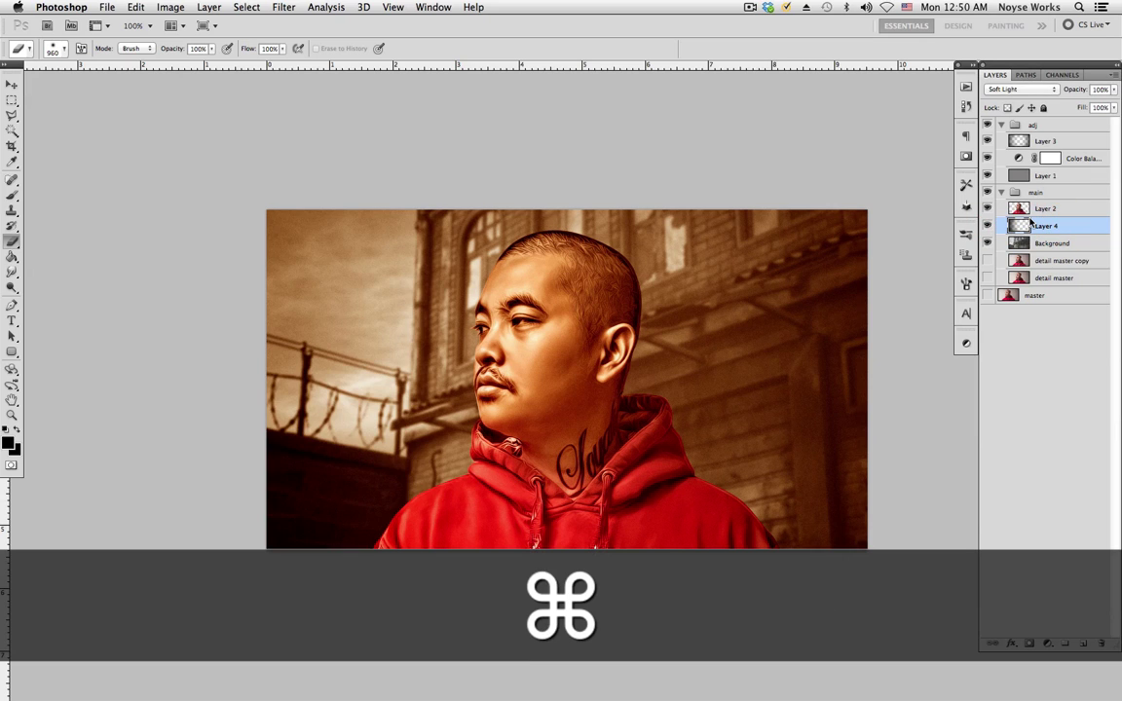
- Duplicate the erased Soft Light shading layer, reduce the eraser size to 250 px and save the document
{"action": "key", "text": "super+j"}
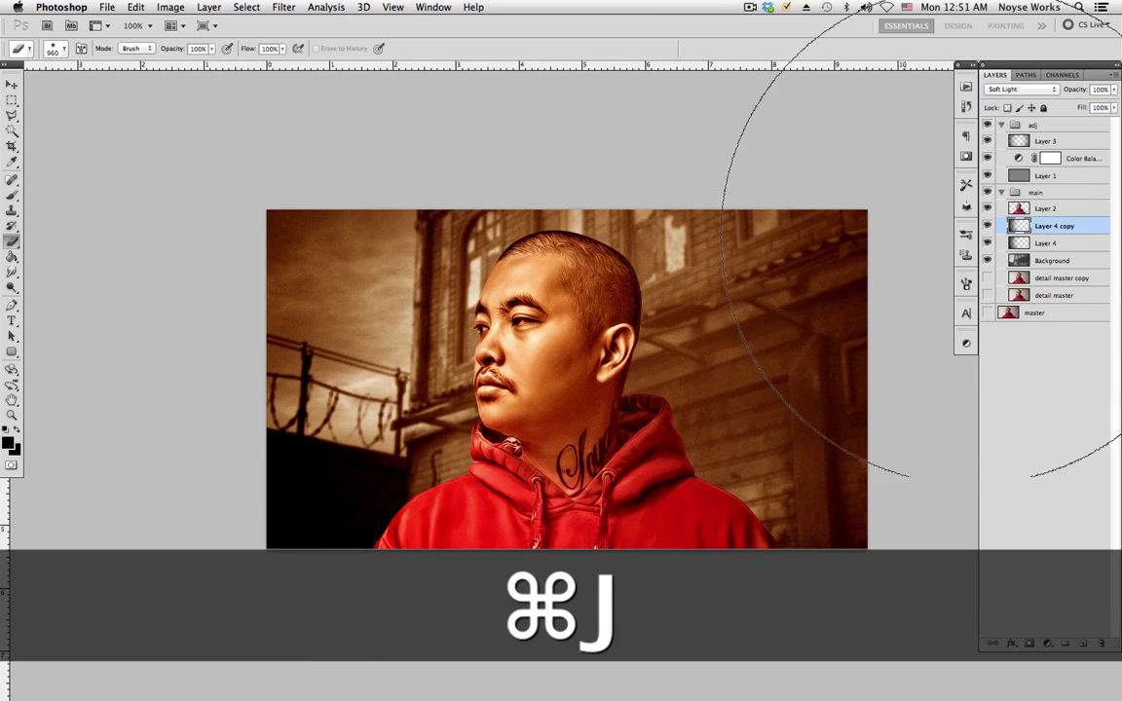
{"action": "key", "text": "bracketleft"}
{"action": "key", "text": "bracketleft"}
{"action": "key", "text": "bracketleft"}
{"action": "key", "text": "bracketleft"}
{"action": "key", "text": "bracketleft"}
{"action": "key", "text": "bracketleft"}
{"action": "key", "text": "bracketleft"}
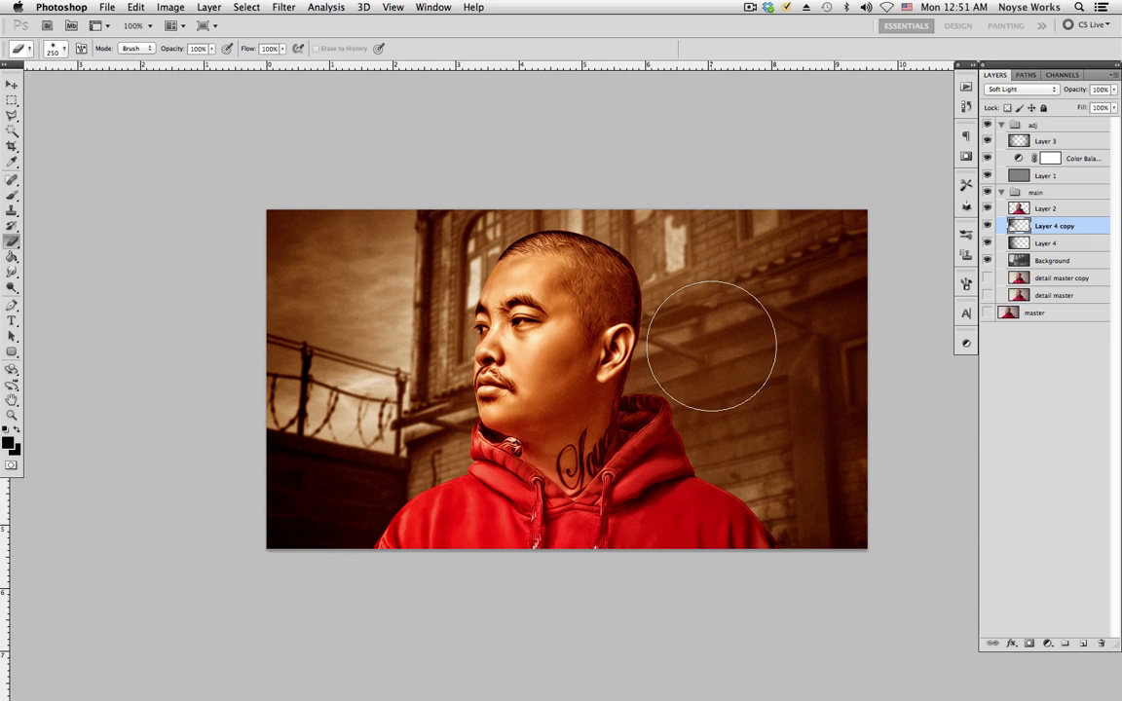
{"action": "key", "text": "v"}
{"action": "key", "text": "super+s"}
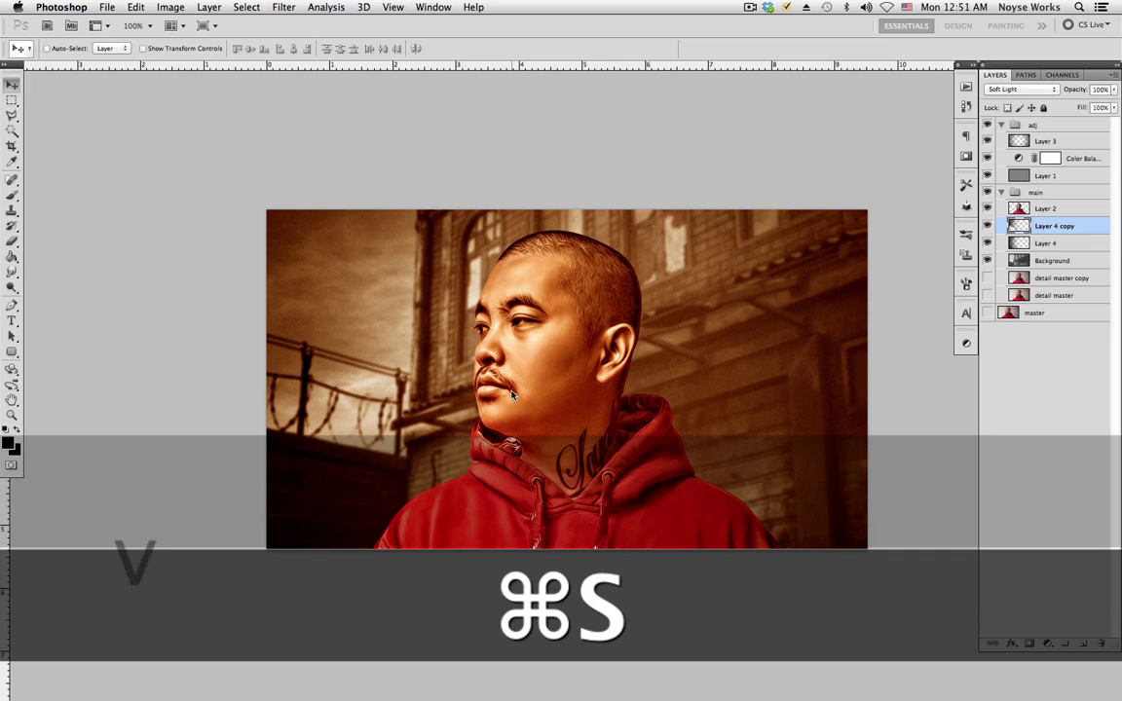
{"action": "scroll", "coordinate": [536, 360], "scroll_direction": "down", "scroll_amount": 1}
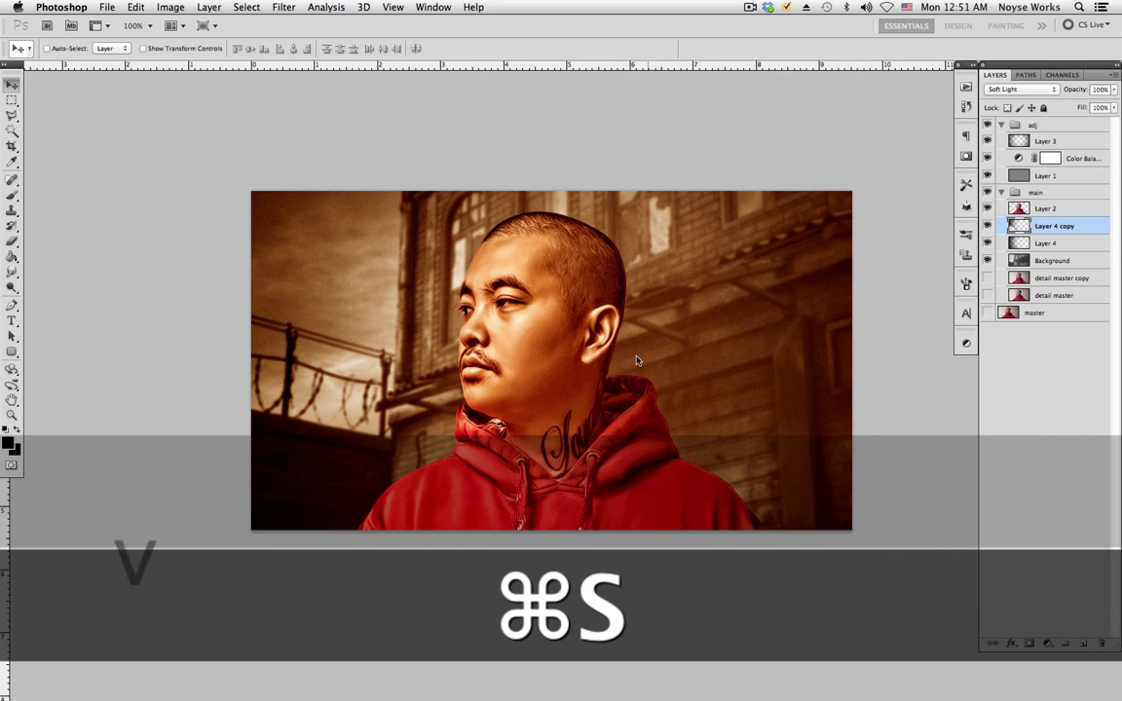
- Collapse the layer groups and switch to Adobe Bridge to open the Fire folder inside JPEG
{"action": "key", "text": "super+Tab"}
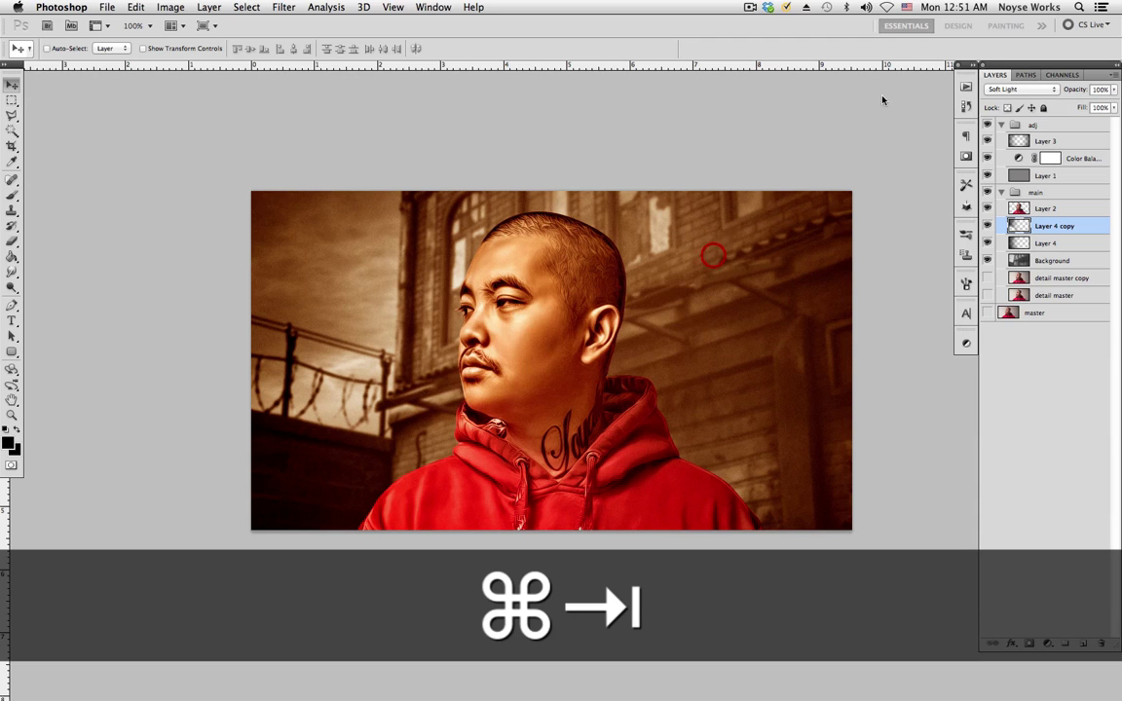
{"action": "left_click", "coordinate": [1001, 125], "text": "super"}
{"action": "key", "text": "super+Tab"}
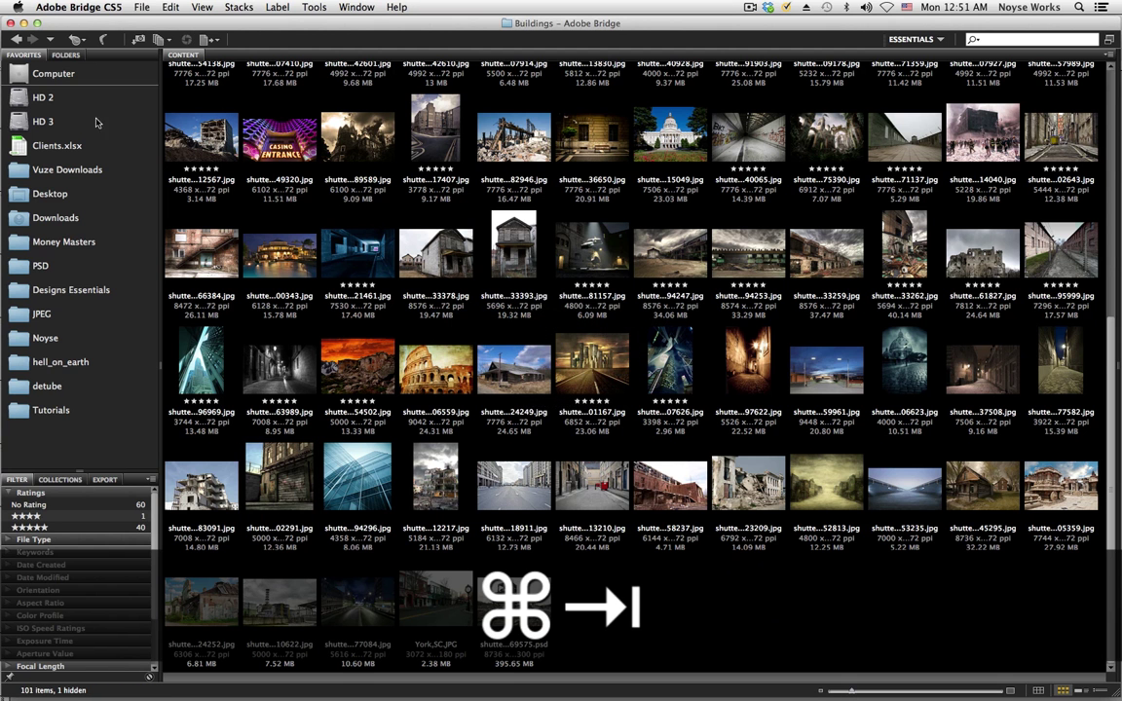
{"action": "key", "text": "super+Up"}
{"action": "type", "text": "fire"}
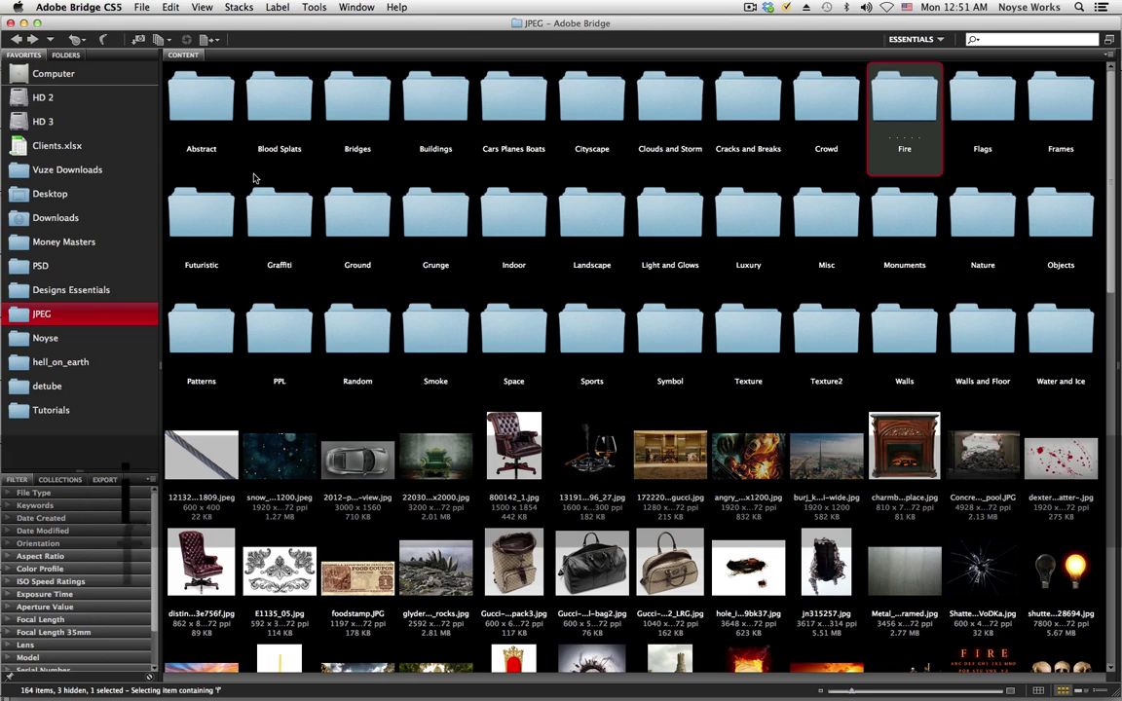
{"action": "double_click", "coordinate": [901, 106]}
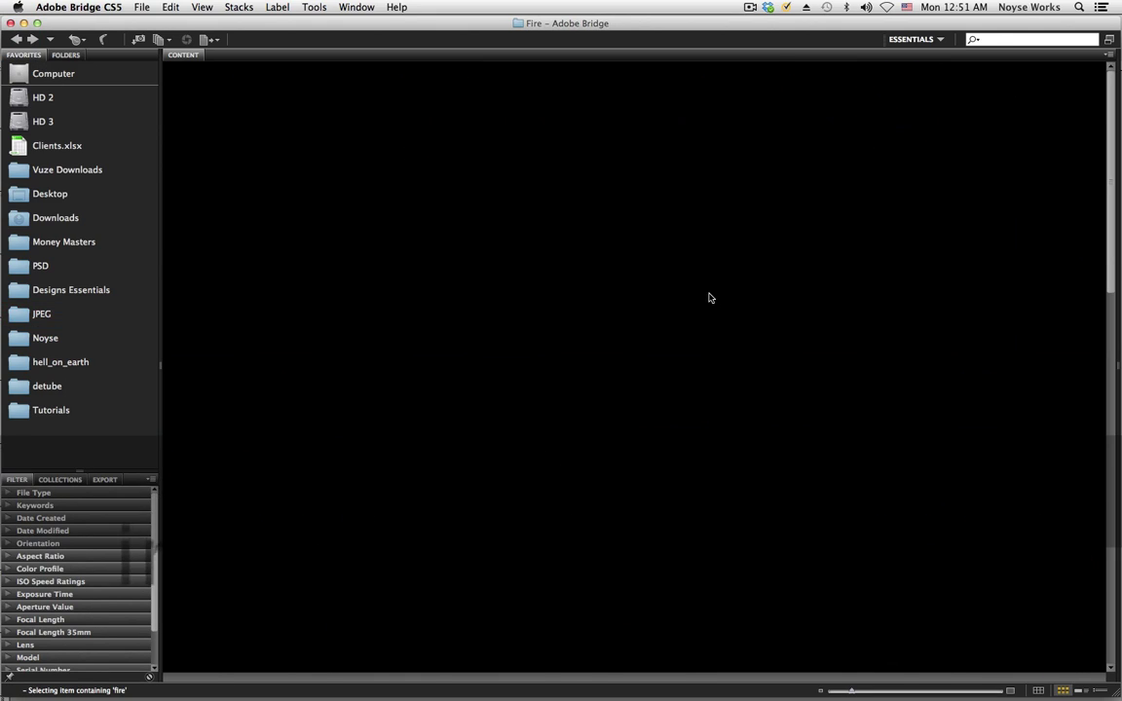
- Open the glowing explosion image ending in 28076.jpg in Photoshop and resize it to 900 pixels wide
{"action": "scroll", "coordinate": [1108, 263], "scroll_direction": "down", "scroll_amount": 5}
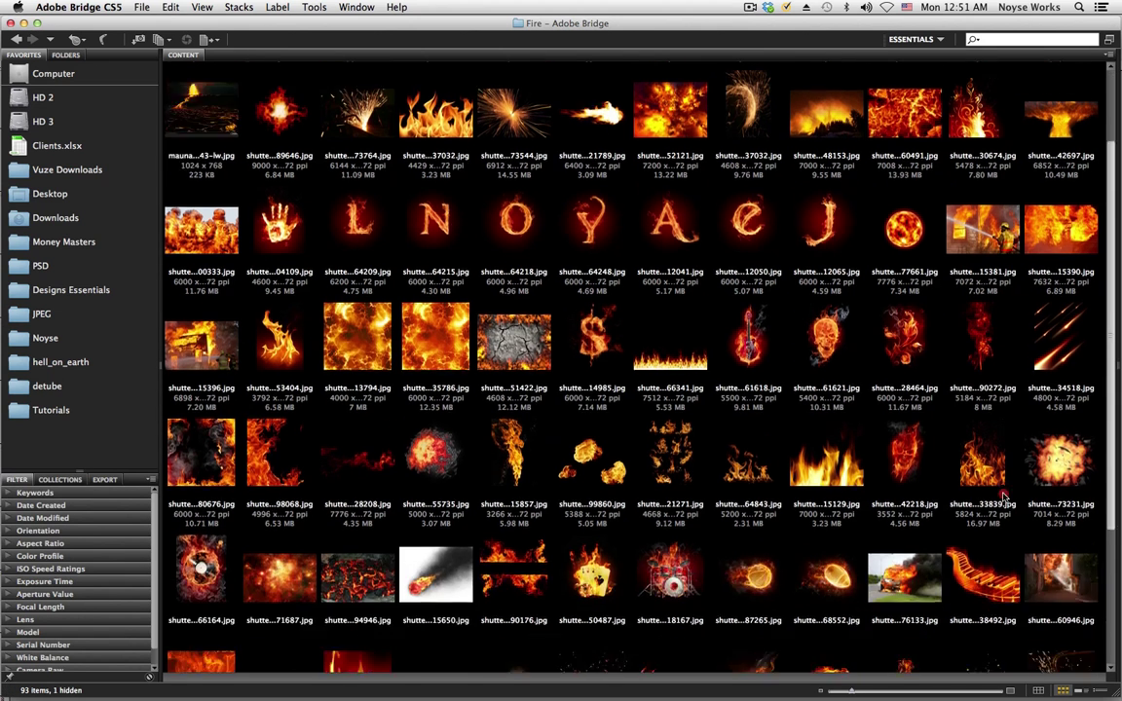
{"action": "left_click", "coordinate": [513, 482]}
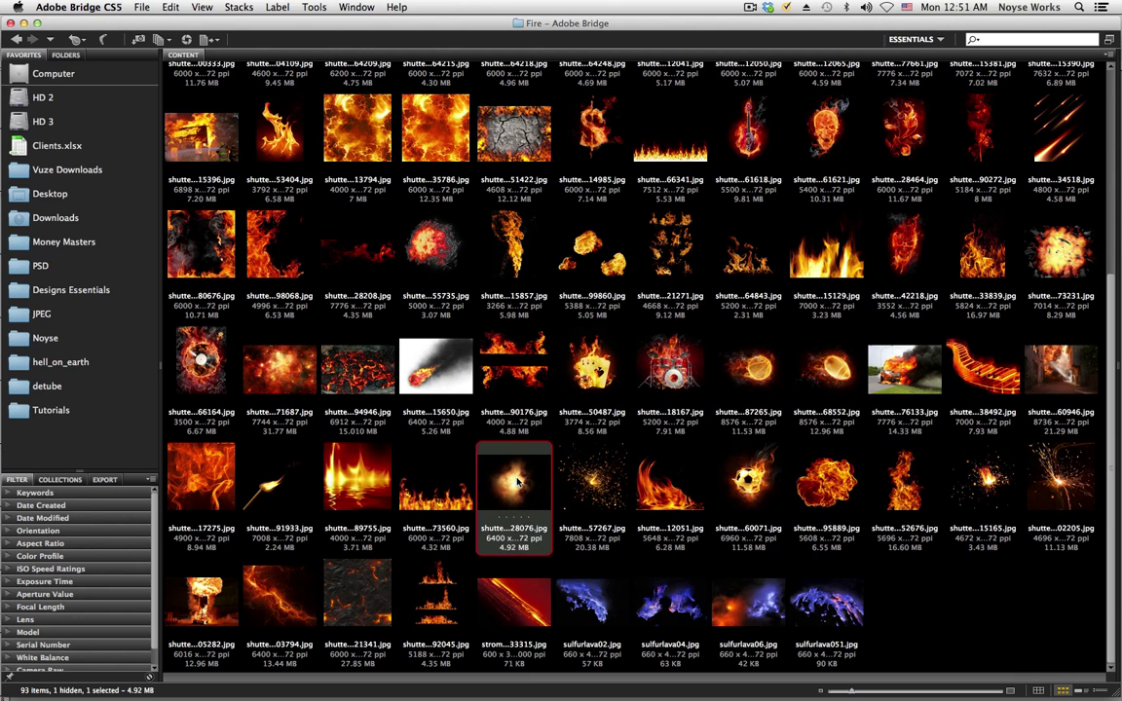
{"action": "key", "text": "super+Tab"}
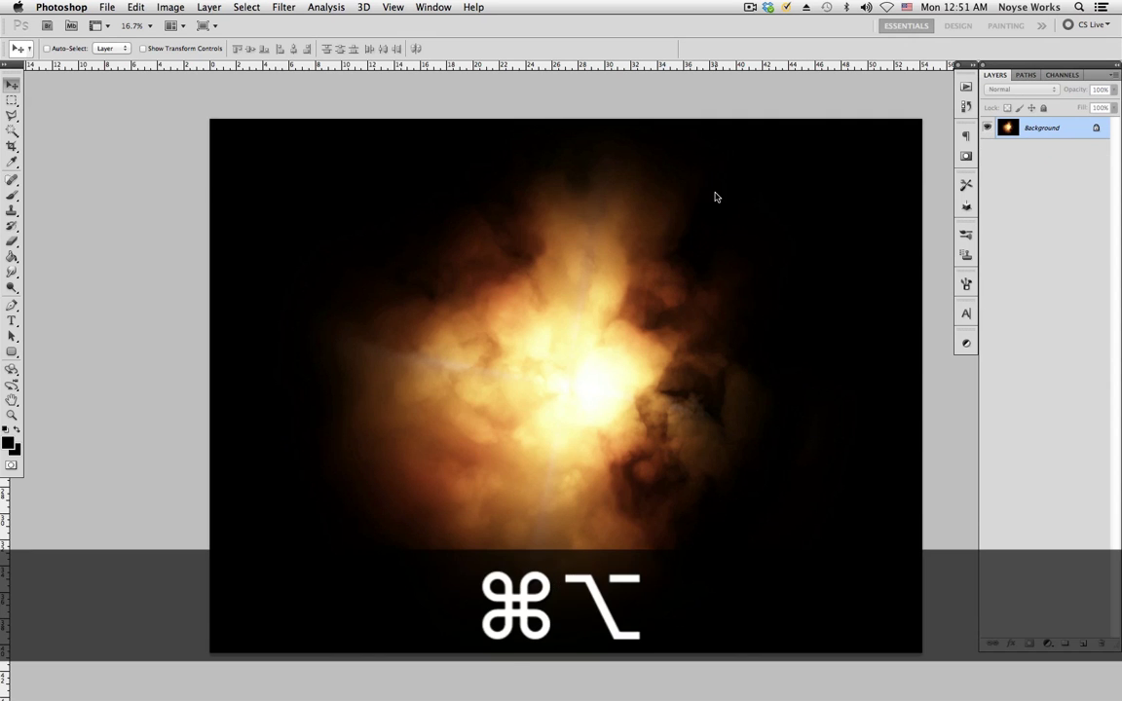
{"action": "key", "text": "super+alt+i"}
{"action": "type", "text": "900"}
{"action": "key", "text": "Return"}
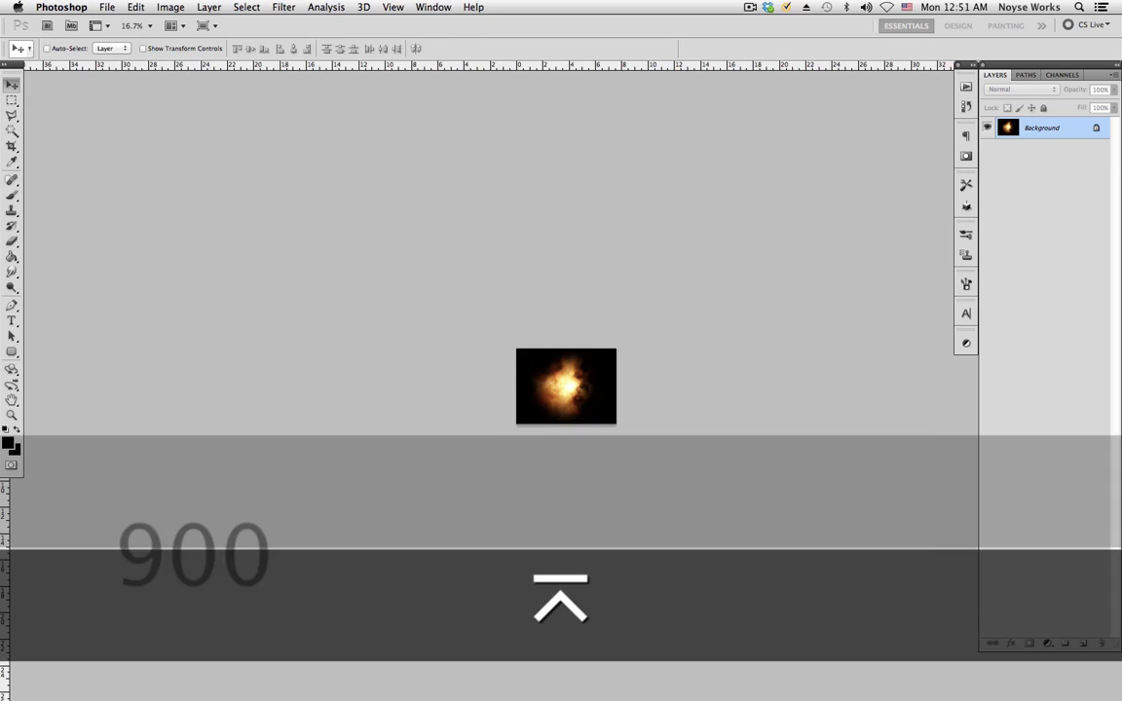
- Duplicate the explosion image's Background layer into the portrait document and close the explosion file
{"action": "right_click", "coordinate": [1049, 127]}
{"action": "left_click", "coordinate": [1022, 153]}
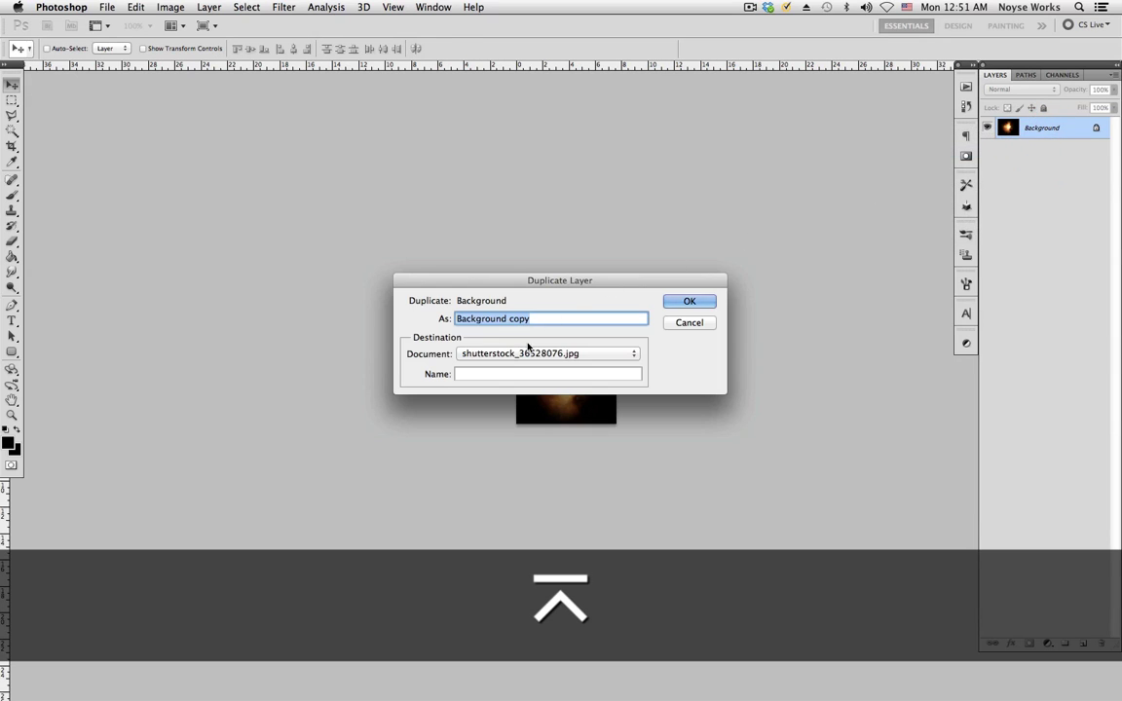
{"action": "left_click", "coordinate": [552, 349]}
{"action": "left_click", "coordinate": [613, 341]}
{"action": "left_click", "coordinate": [692, 303]}
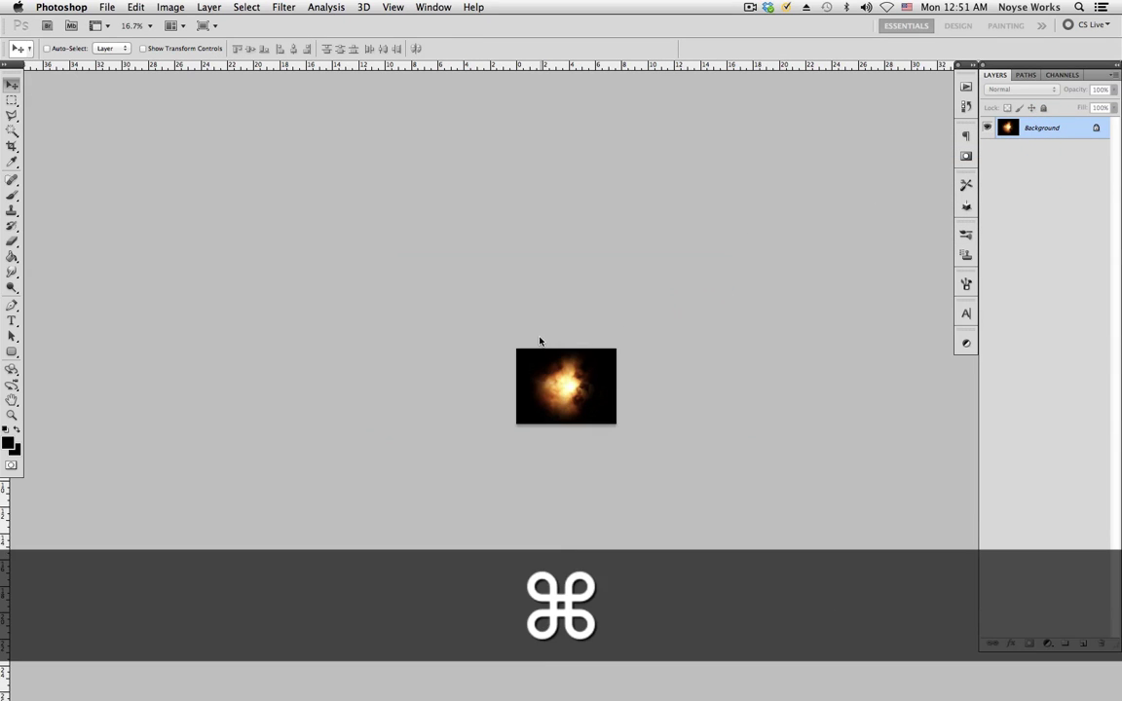
{"action": "key", "text": "super+w"}
{"action": "left_click", "coordinate": [524, 257]}
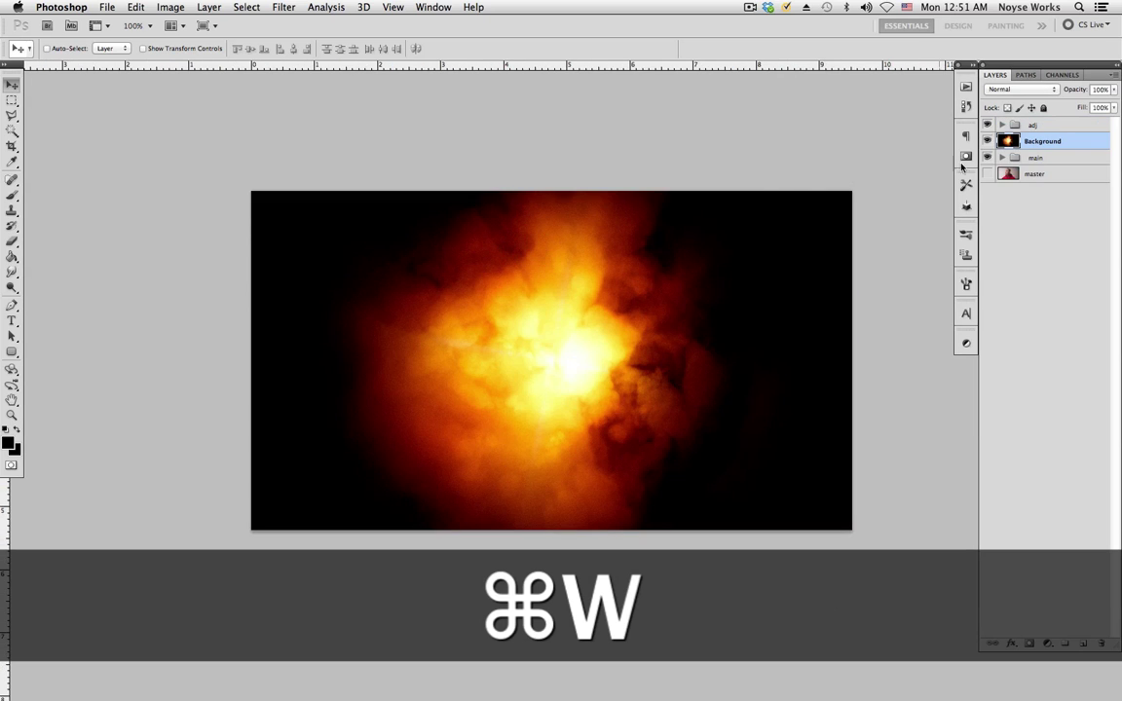
- Move the explosion layer into the adj group, between Layer 3 and the Color Balance layer
{"action": "left_click_drag", "start_coordinate": [1058, 142], "coordinate": [1052, 167]}
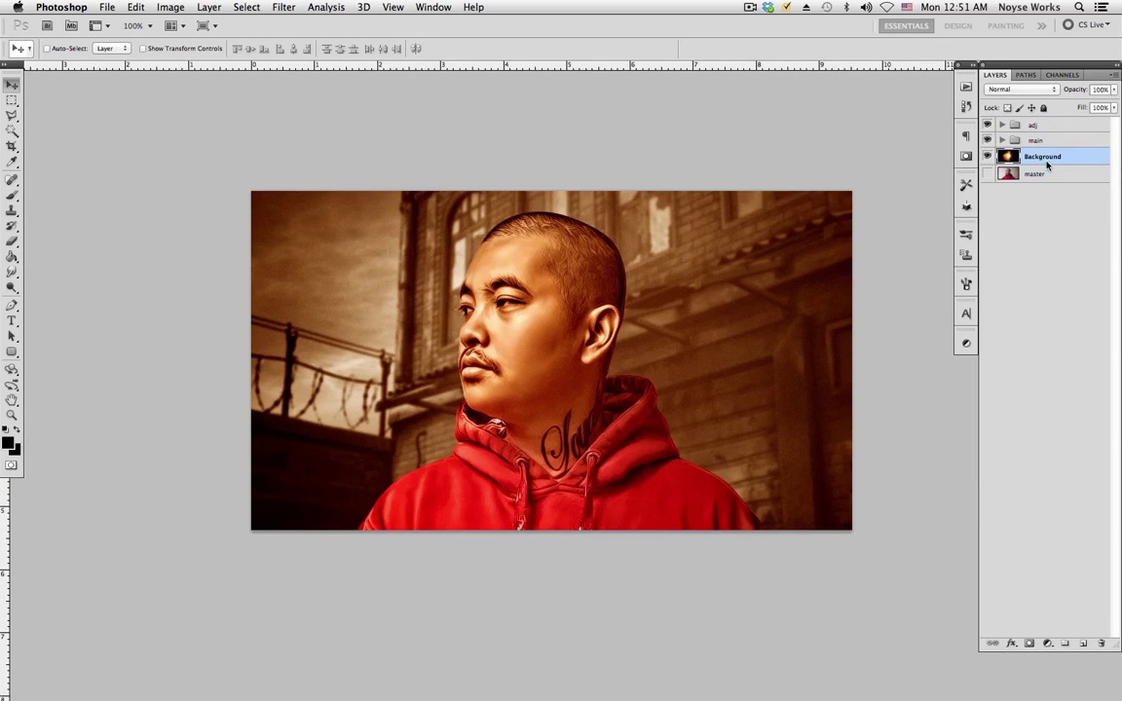
{"action": "left_click", "coordinate": [1002, 140]}
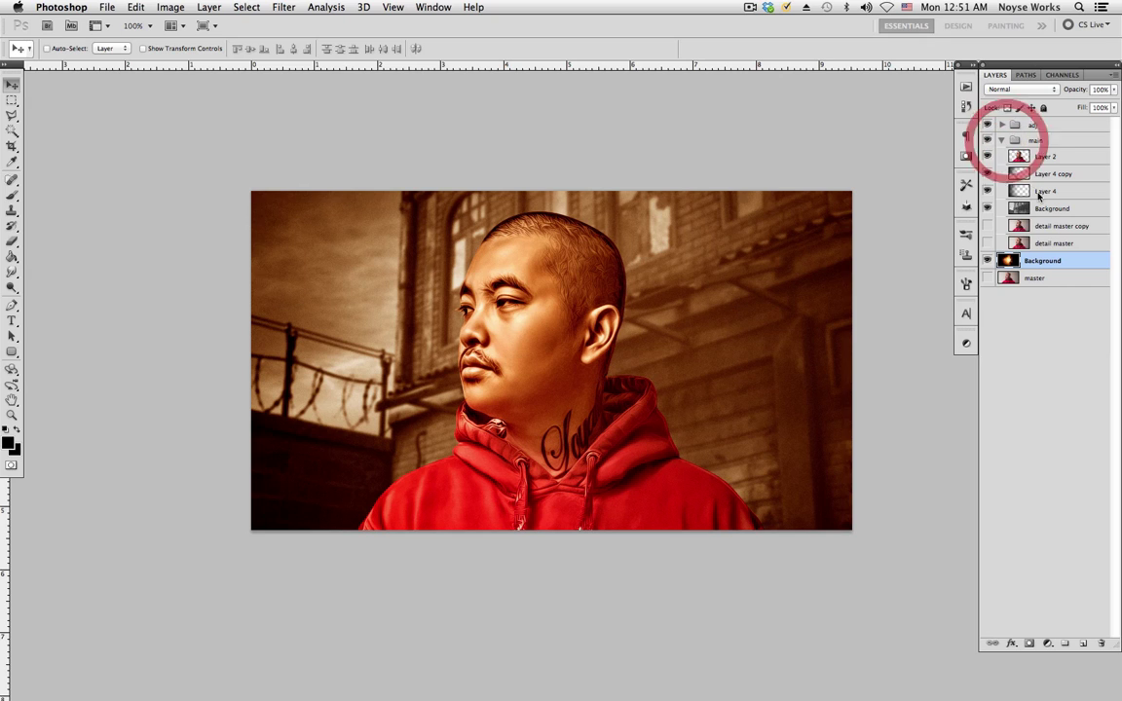
{"action": "left_click_drag", "start_coordinate": [1047, 260], "coordinate": [1052, 167]}
{"action": "left_click", "coordinate": [1002, 158]}
{"action": "left_click", "coordinate": [1003, 142]}
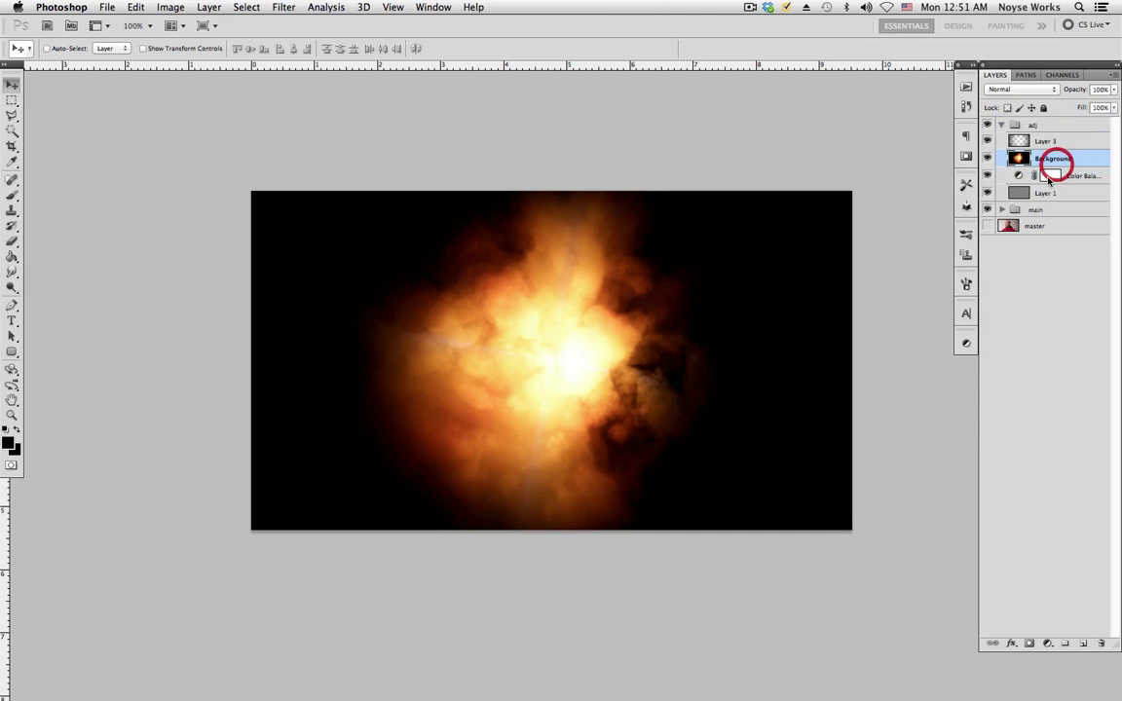
- Apply a Gaussian Blur with a 77.4 pixel radius to the explosion layer in the adj group
{"action": "left_click", "coordinate": [1044, 142]}
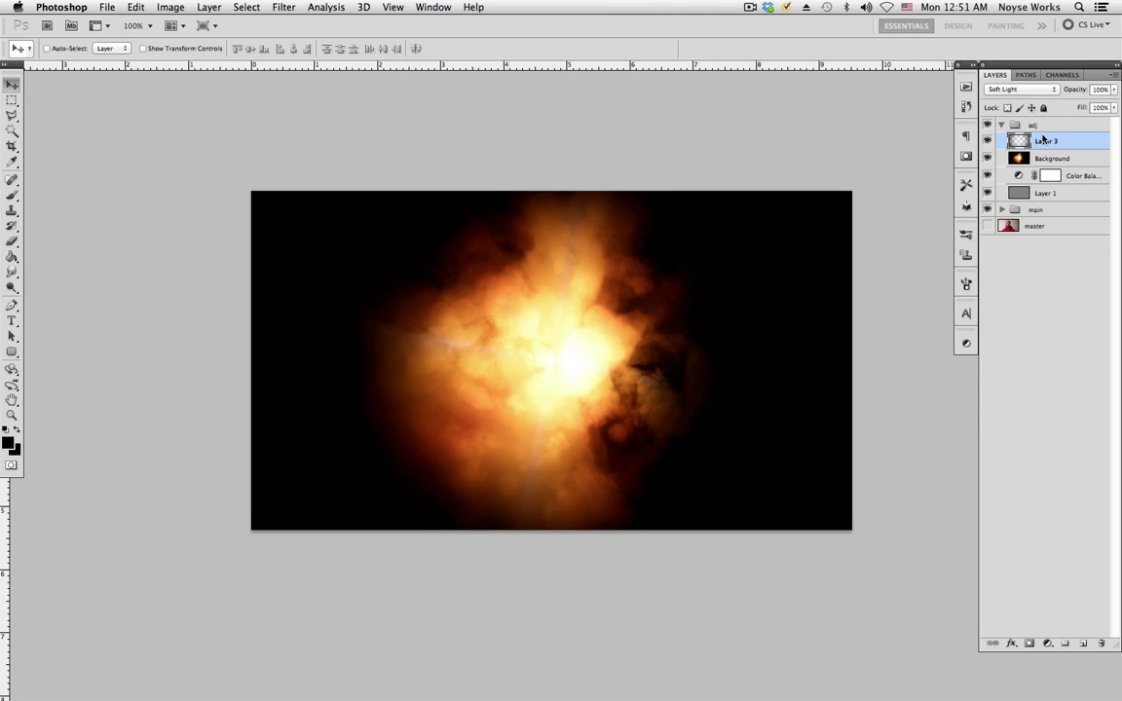
{"action": "left_click", "coordinate": [1053, 158]}
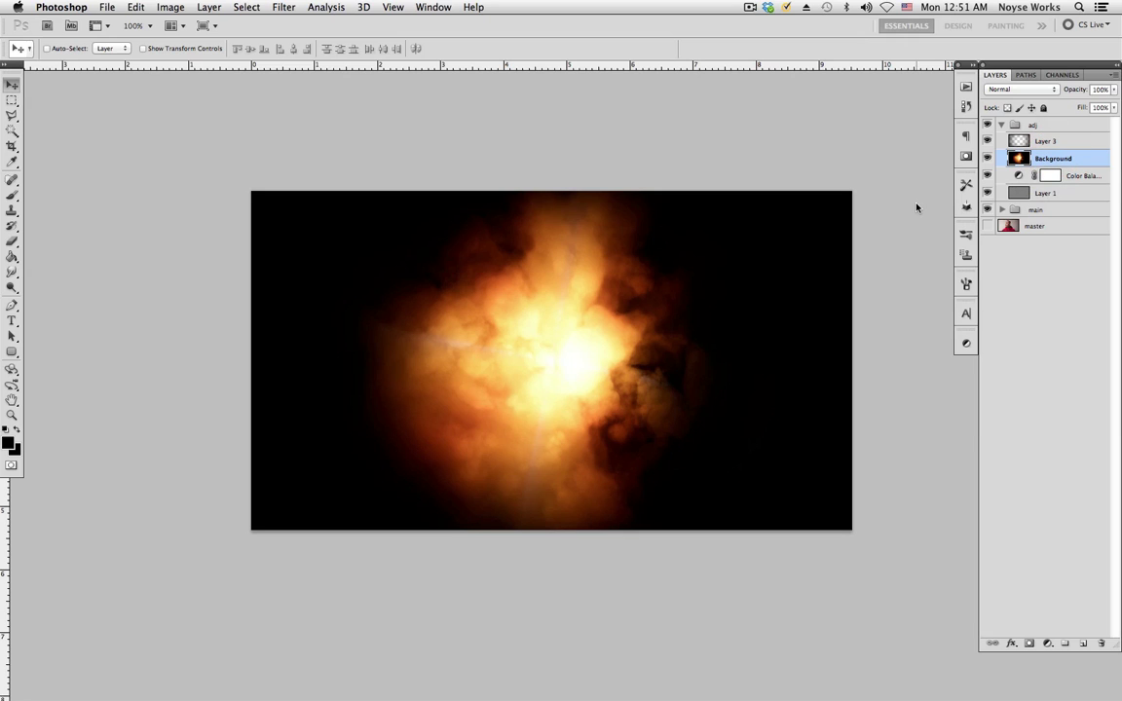
{"action": "left_click", "coordinate": [283, 7]}
{"action": "mouse_move", "coordinate": [321, 150]}
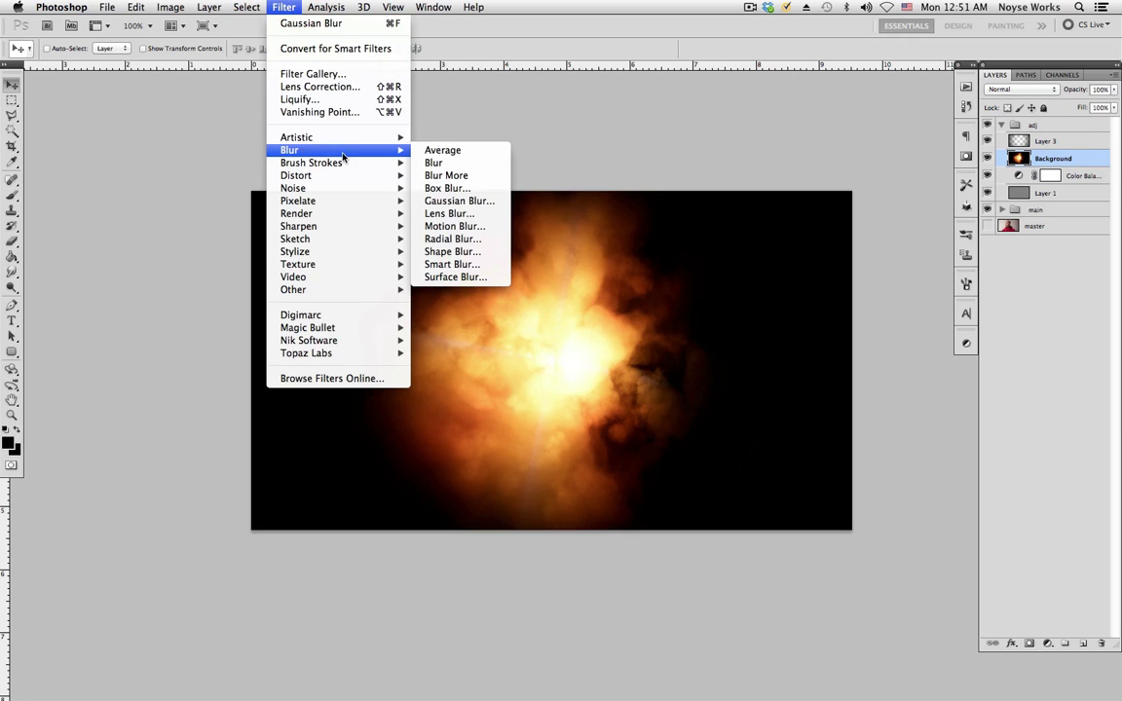
{"action": "left_click", "coordinate": [448, 199]}
{"action": "left_click_drag", "start_coordinate": [716, 343], "coordinate": [802, 343]}
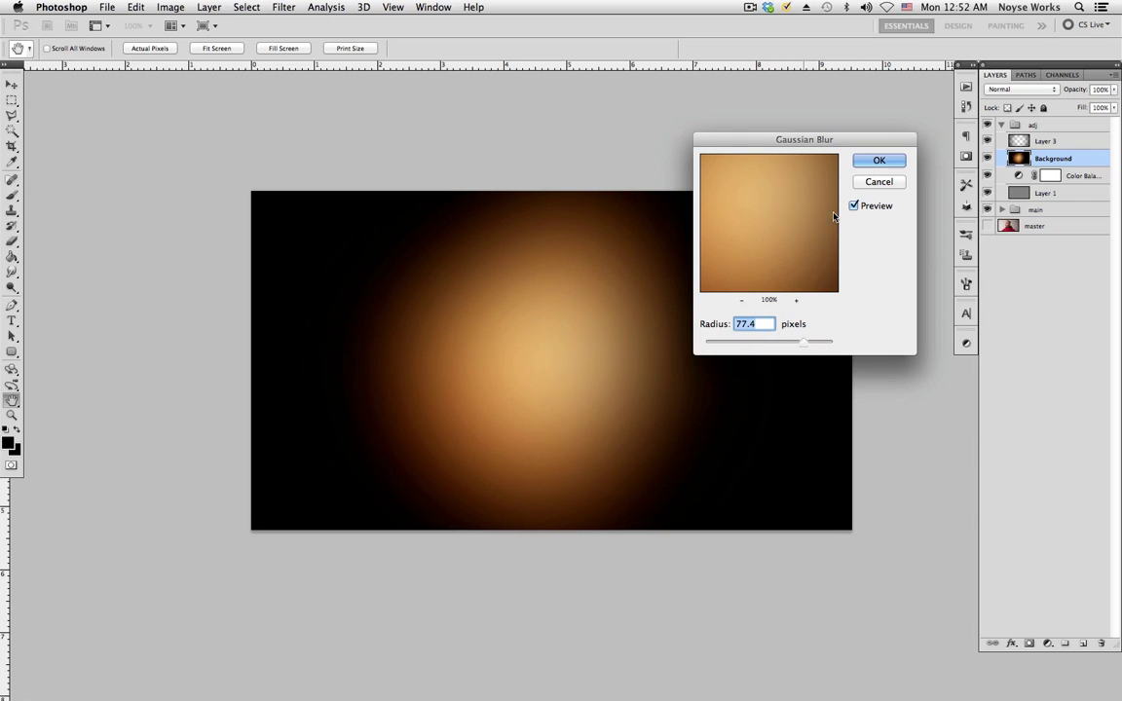
{"action": "left_click", "coordinate": [880, 162]}
- Set the blurred explosion layer to Screen, place its glow over the building's upper-right corner and save the document
{"action": "left_click", "coordinate": [1018, 88]}
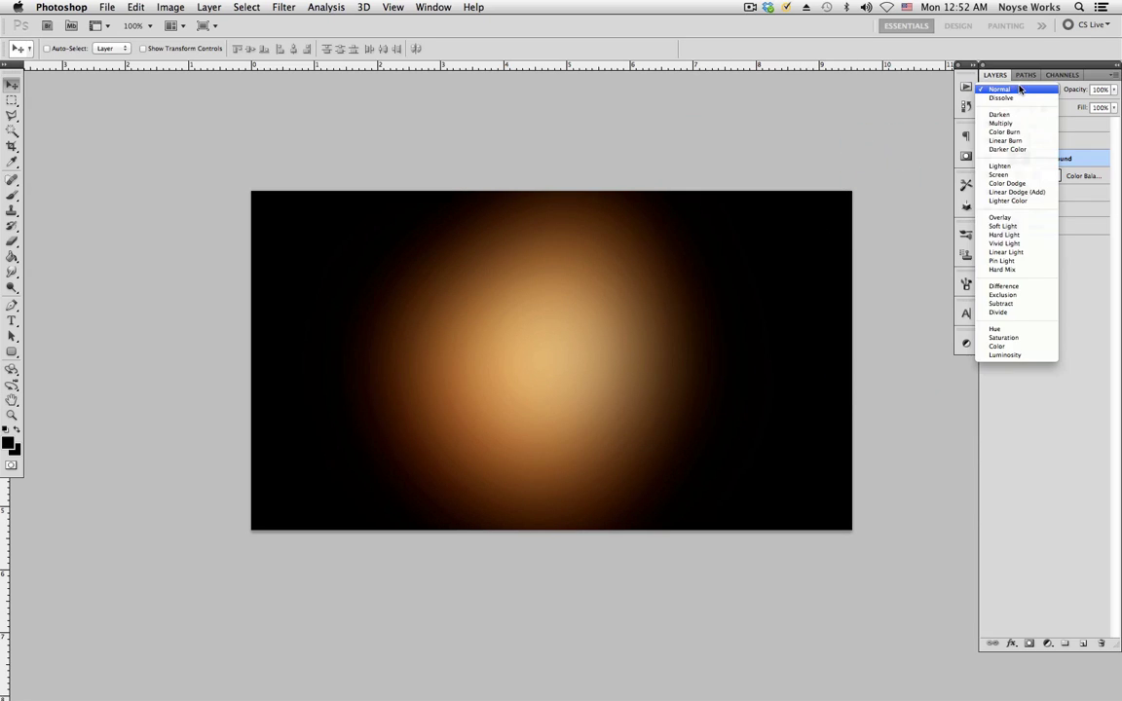
{"action": "left_click", "coordinate": [998, 174]}
{"action": "key", "text": "v"}
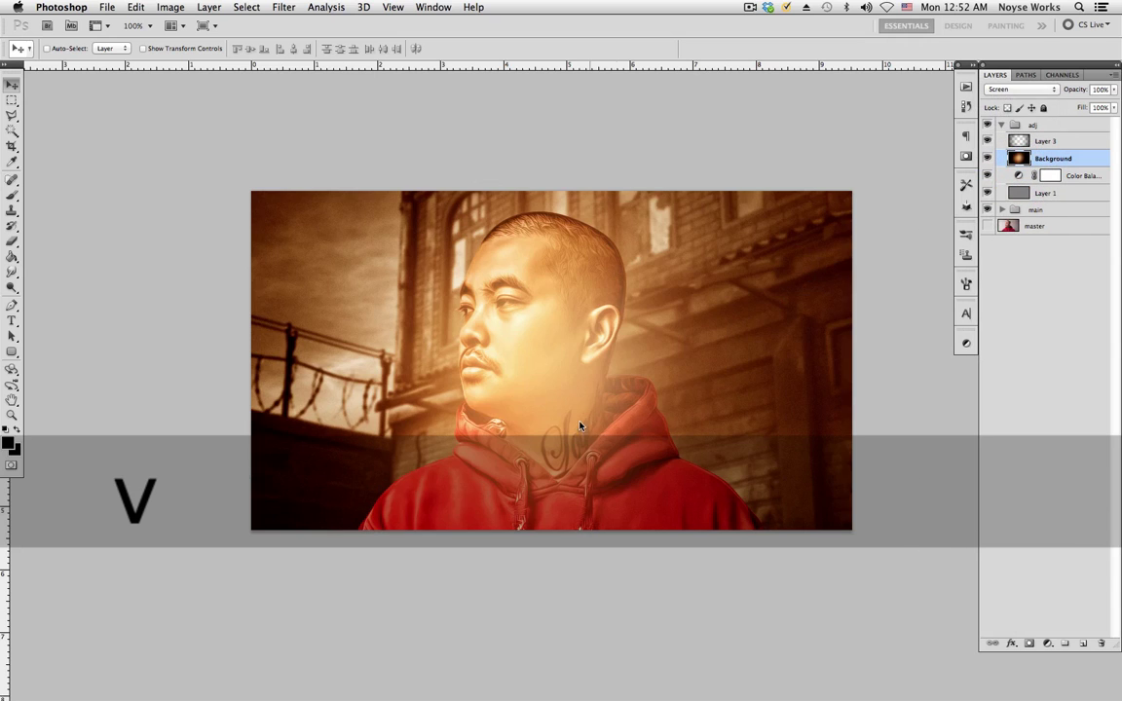
{"action": "left_click_drag", "start_coordinate": [604, 317], "coordinate": [862, 292]}
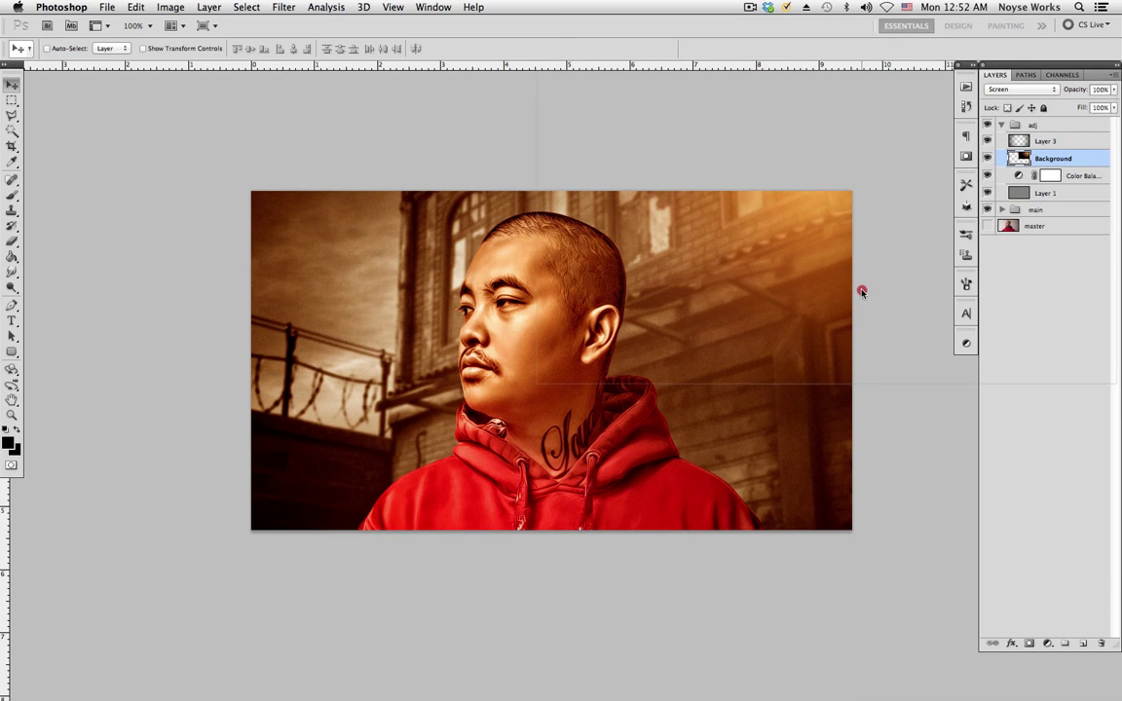
{"action": "left_click_drag", "start_coordinate": [807, 377], "coordinate": [800, 380]}
{"action": "key", "text": "super+s"}
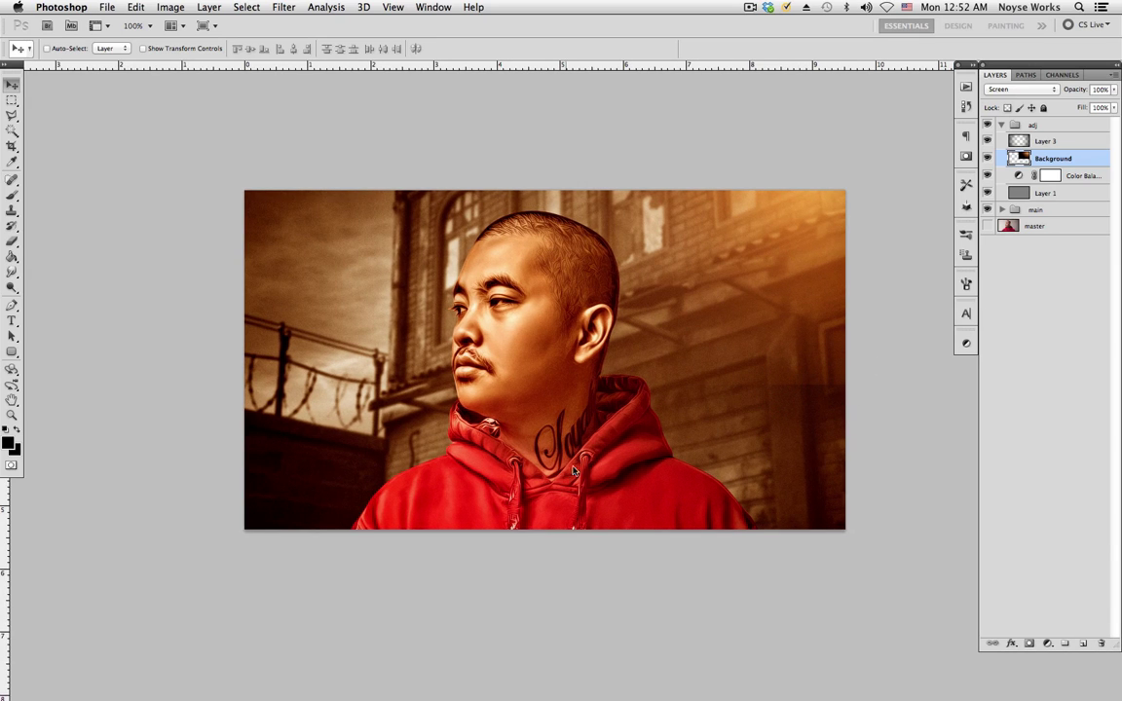
- Erase the explosion layer's hard edge over the building's lower-right area with a 250 px Eraser brush and save the document
{"action": "key", "text": "e"}
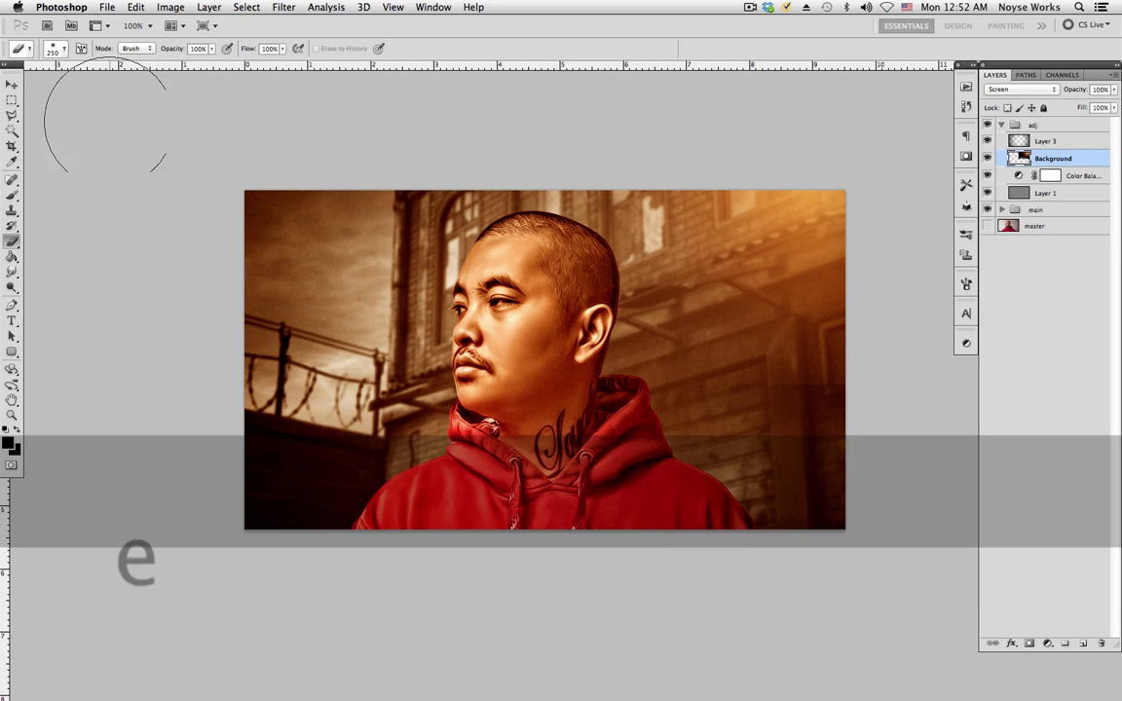
{"action": "left_click", "coordinate": [56, 49]}
{"action": "key", "text": "Return"}
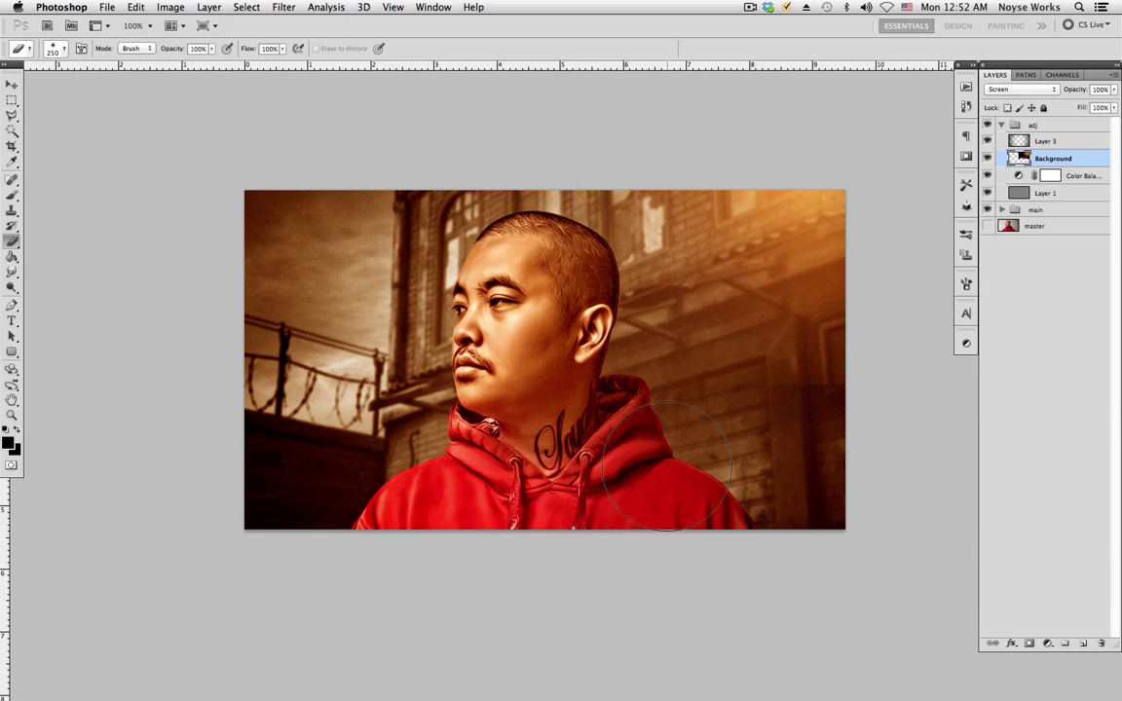
{"action": "key", "text": "v"}
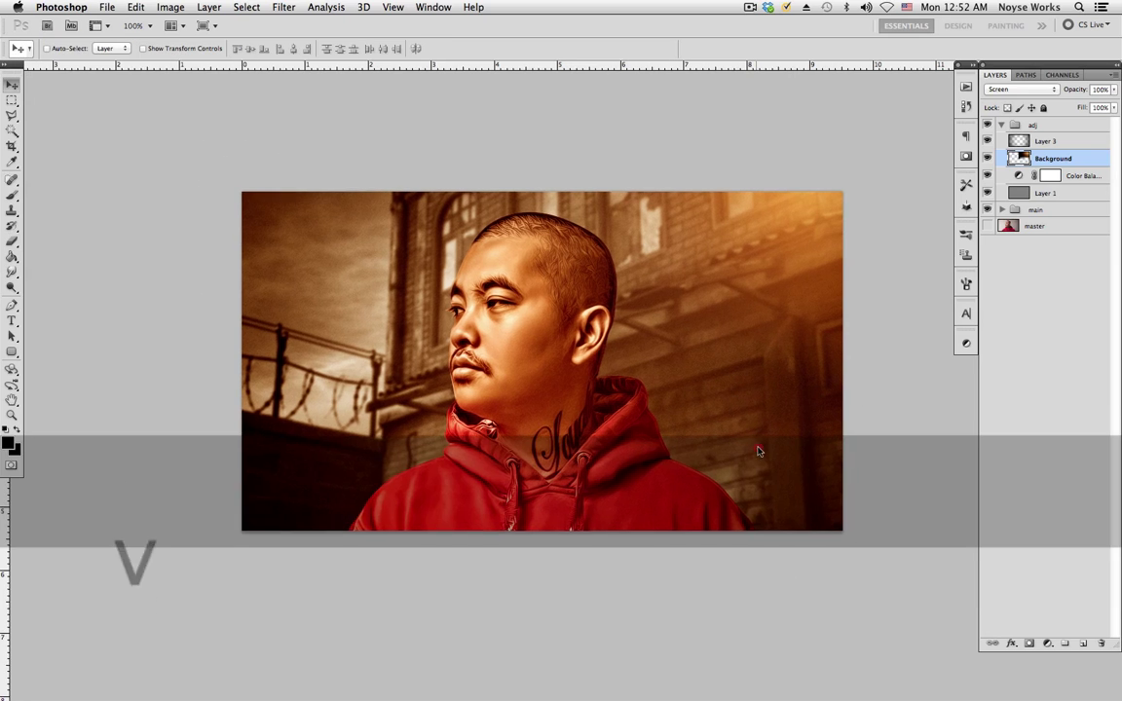
{"action": "key", "text": "super+s"}
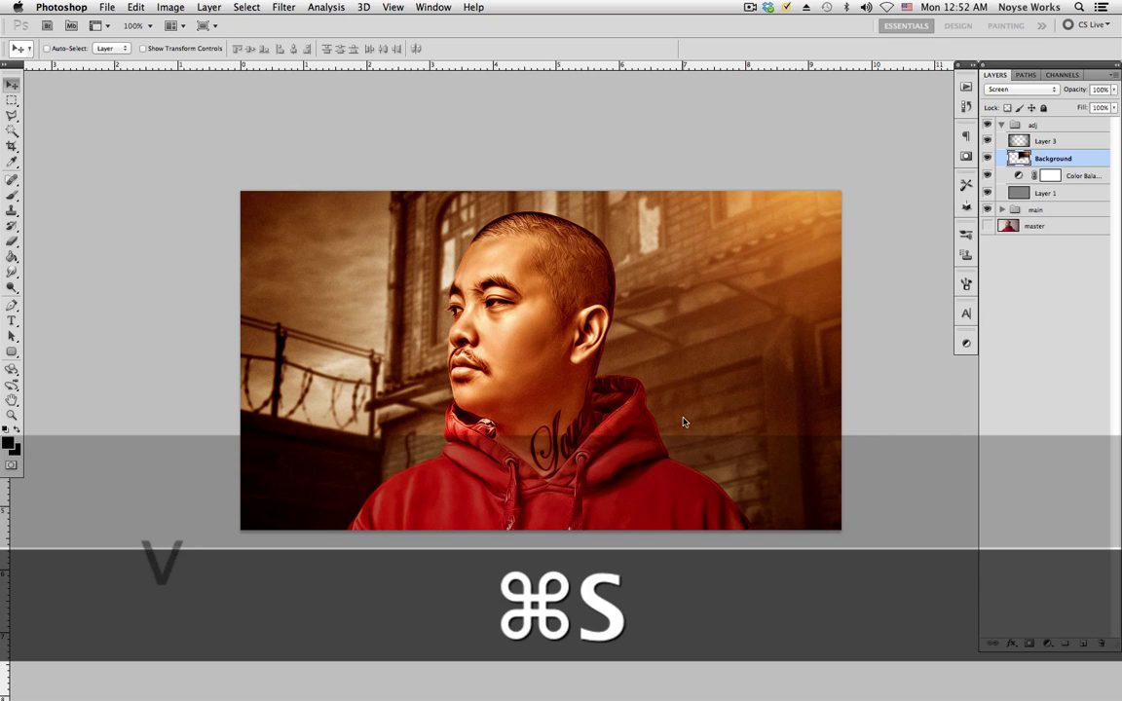
- Apply Levels to the portrait cut-out on Layer 2 in the main group, with output levels from 16 to 231
{"action": "left_click", "coordinate": [1001, 124]}
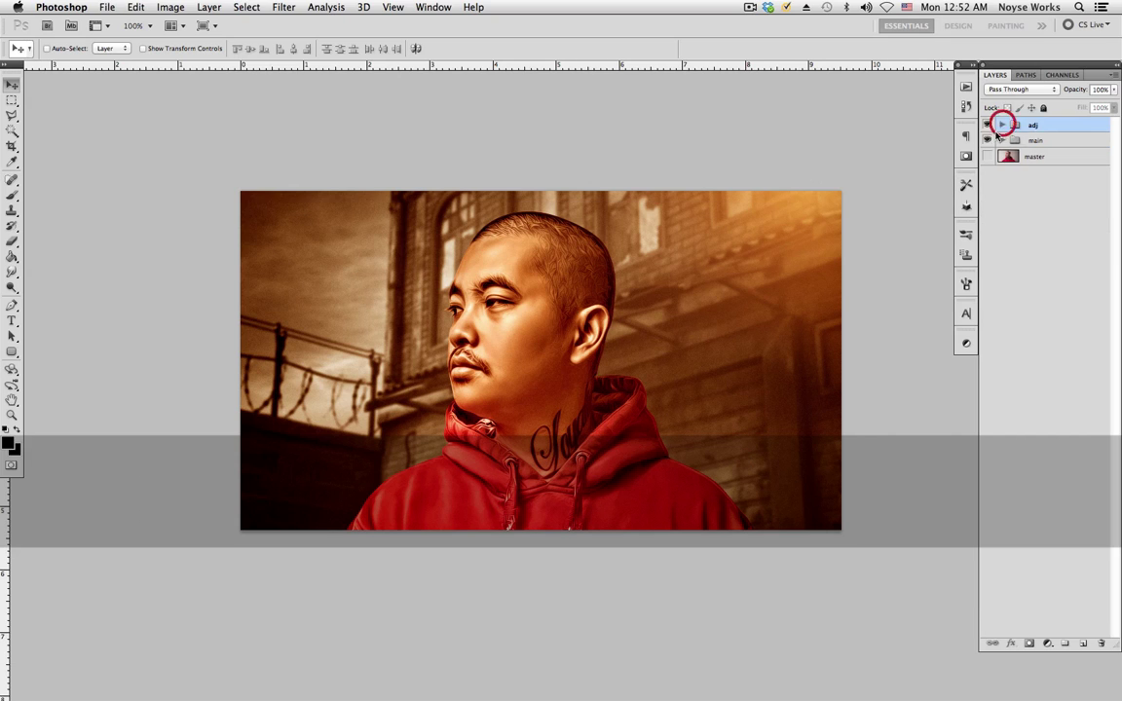
{"action": "left_click", "coordinate": [1002, 140]}
{"action": "left_click", "coordinate": [1041, 158]}
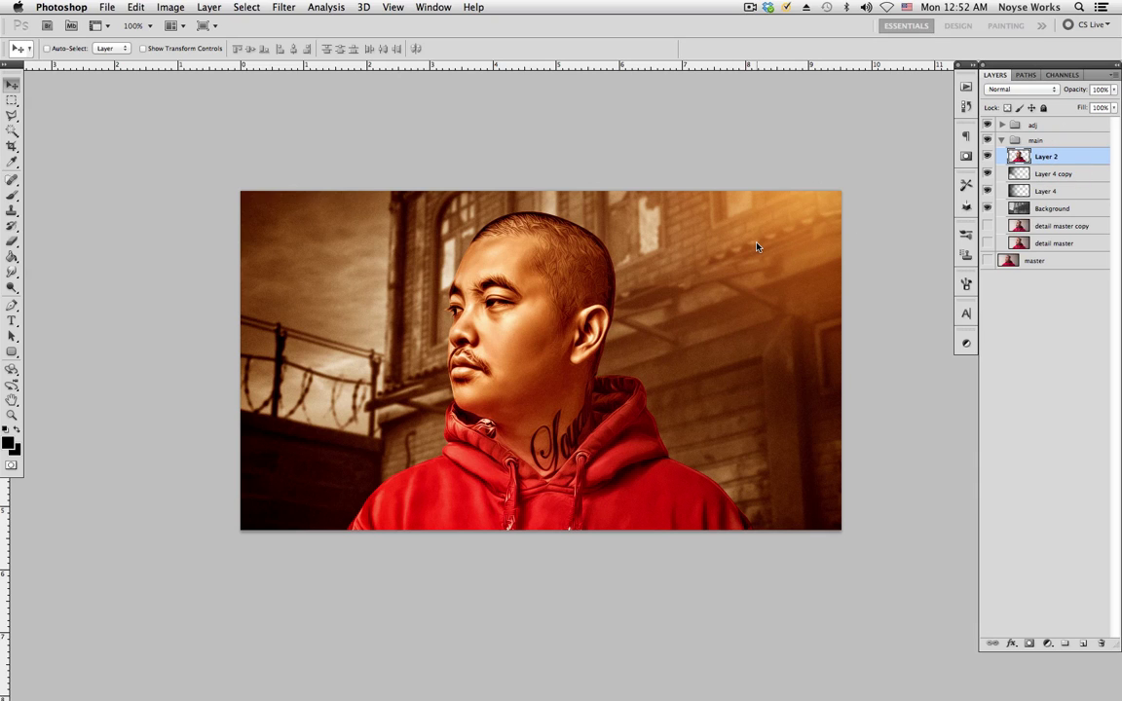
{"action": "key", "text": "super+l"}
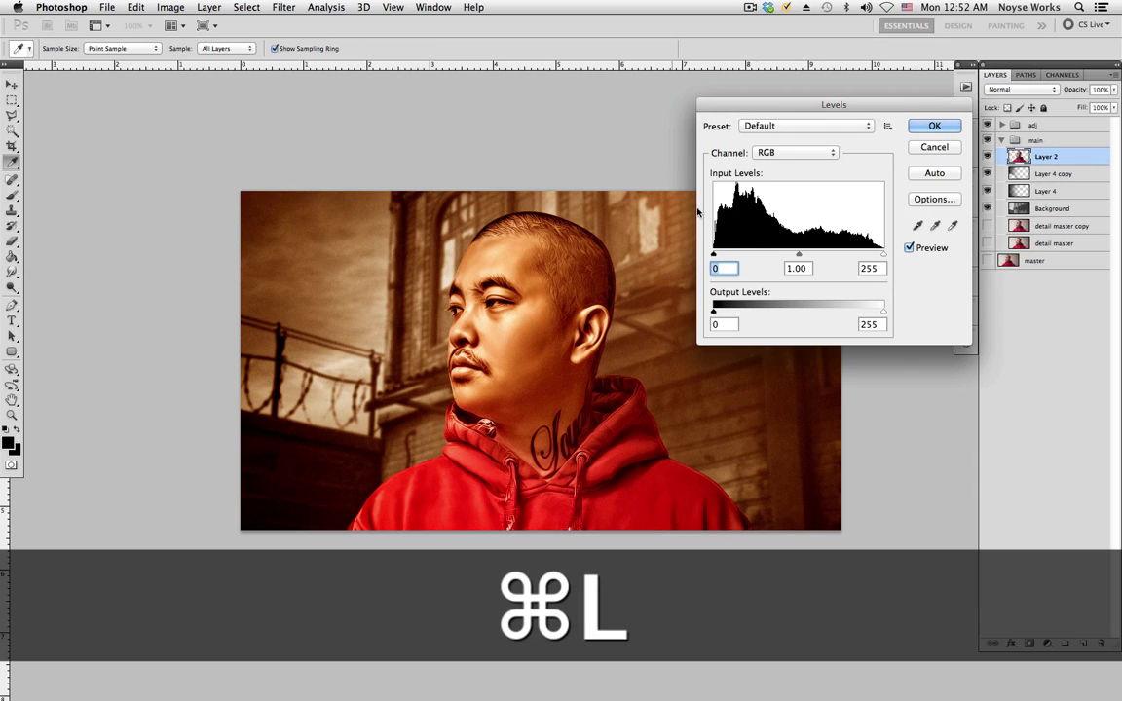
{"action": "left_click_drag", "start_coordinate": [715, 310], "coordinate": [722, 310]}
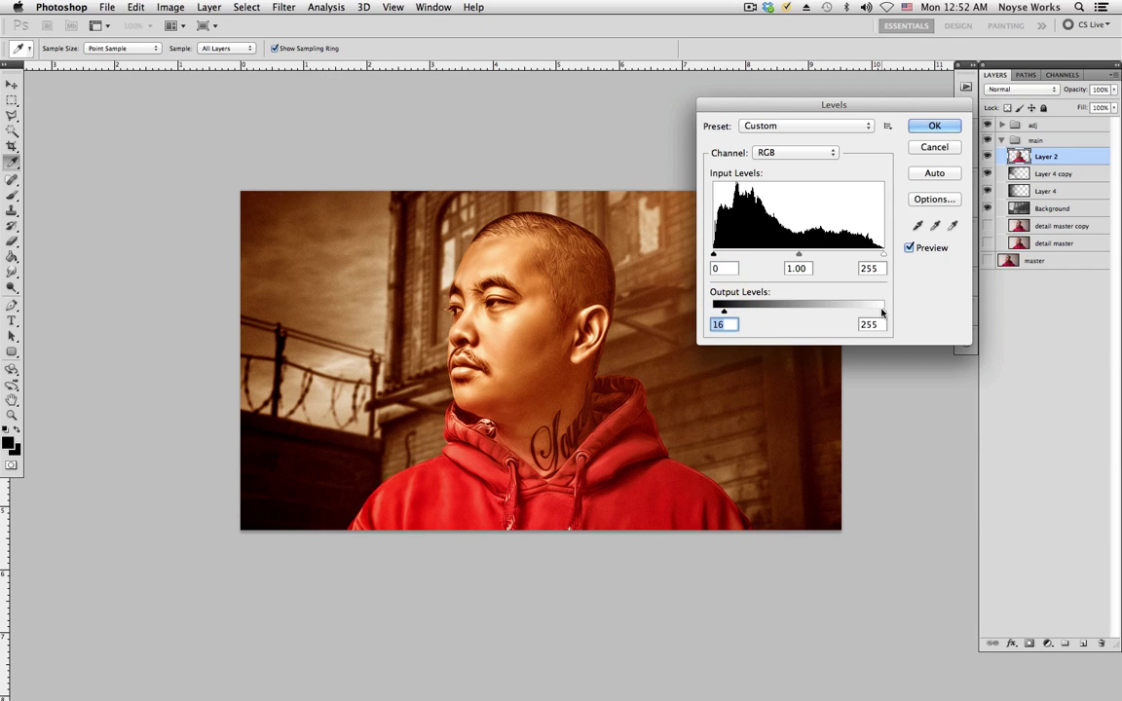
{"action": "left_click_drag", "start_coordinate": [882, 312], "coordinate": [867, 312]}
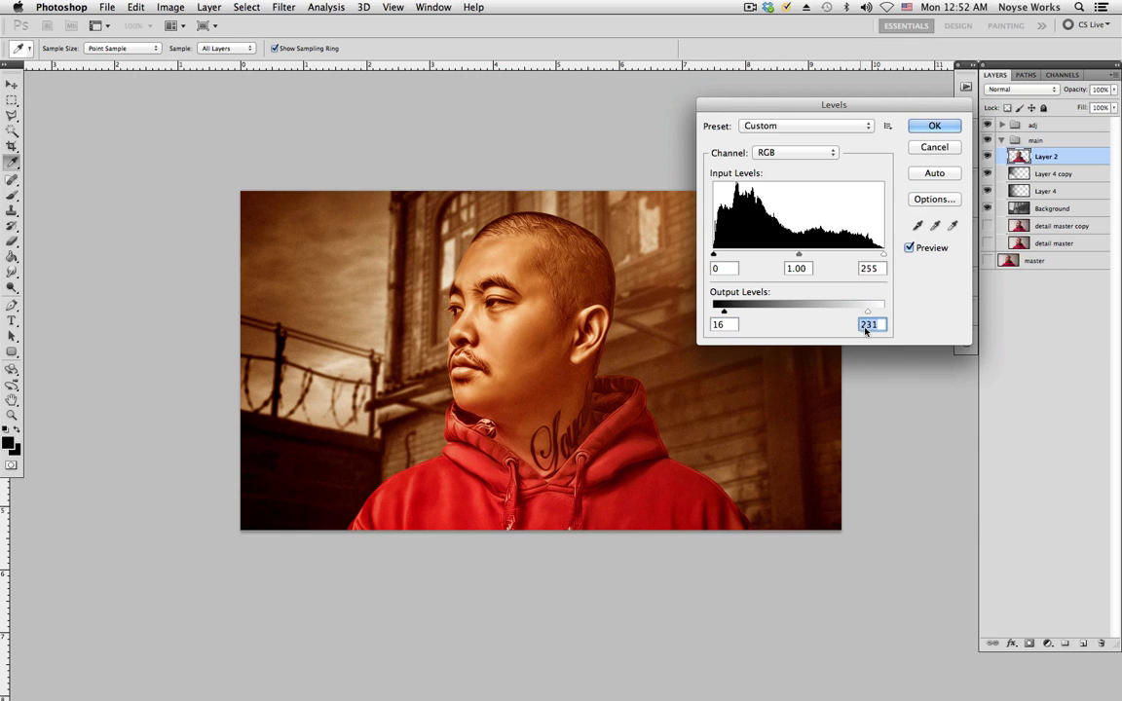
{"action": "left_click", "coordinate": [933, 126]}
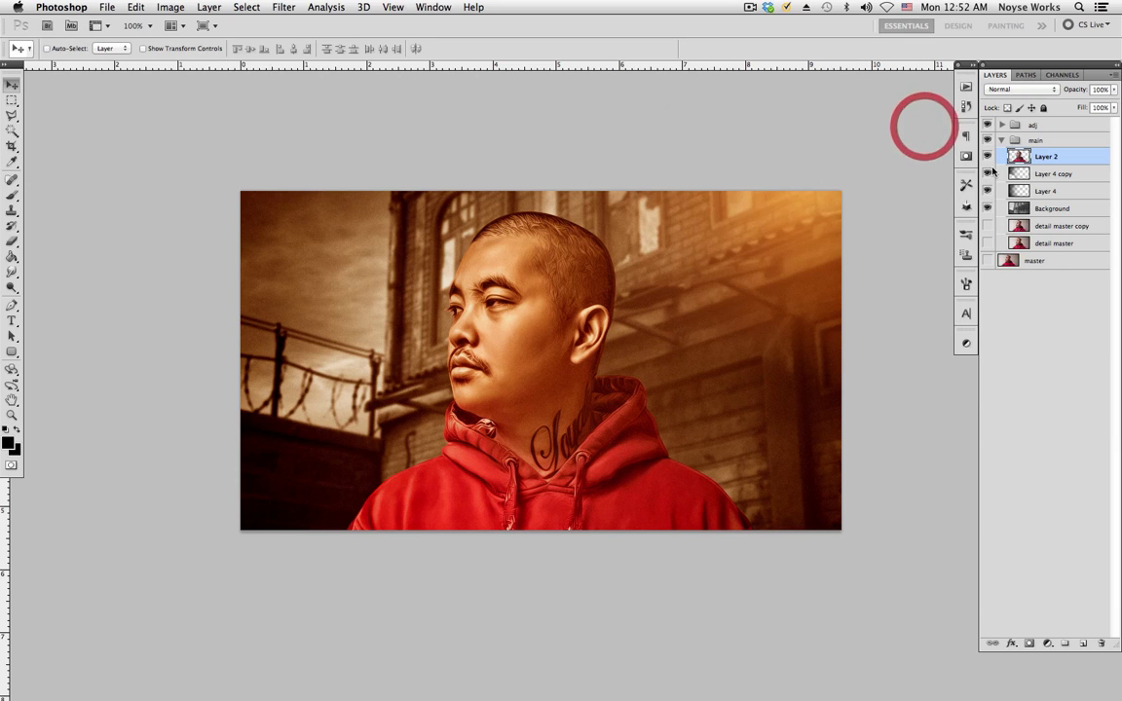
- Compare the portrait with and without the Levels change, and save the document
{"action": "key", "text": "super"}
{"action": "key", "text": "super+z"}
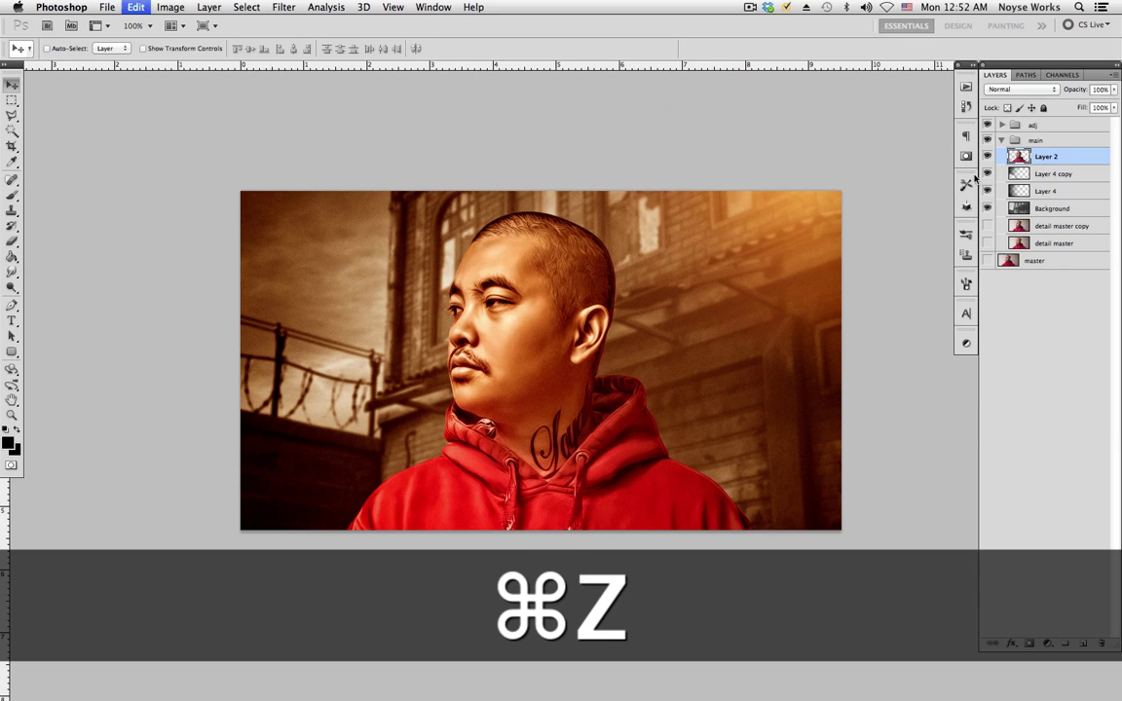
{"action": "key", "text": "super+s"}
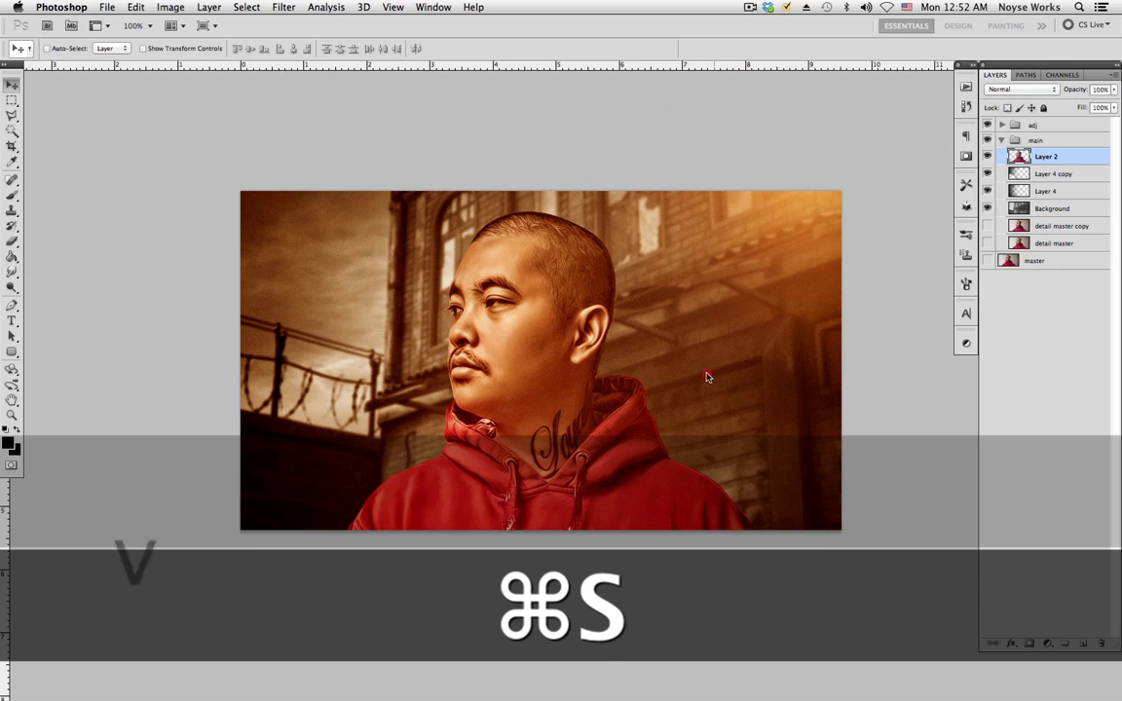
{"action": "left_click_drag", "start_coordinate": [714, 375], "coordinate": [706, 373]}
- Check the effect of Layer 1 in the adj group by hiding and showing it, and duplicate it
{"action": "left_click", "coordinate": [1002, 140]}
{"action": "left_click", "coordinate": [1001, 125]}
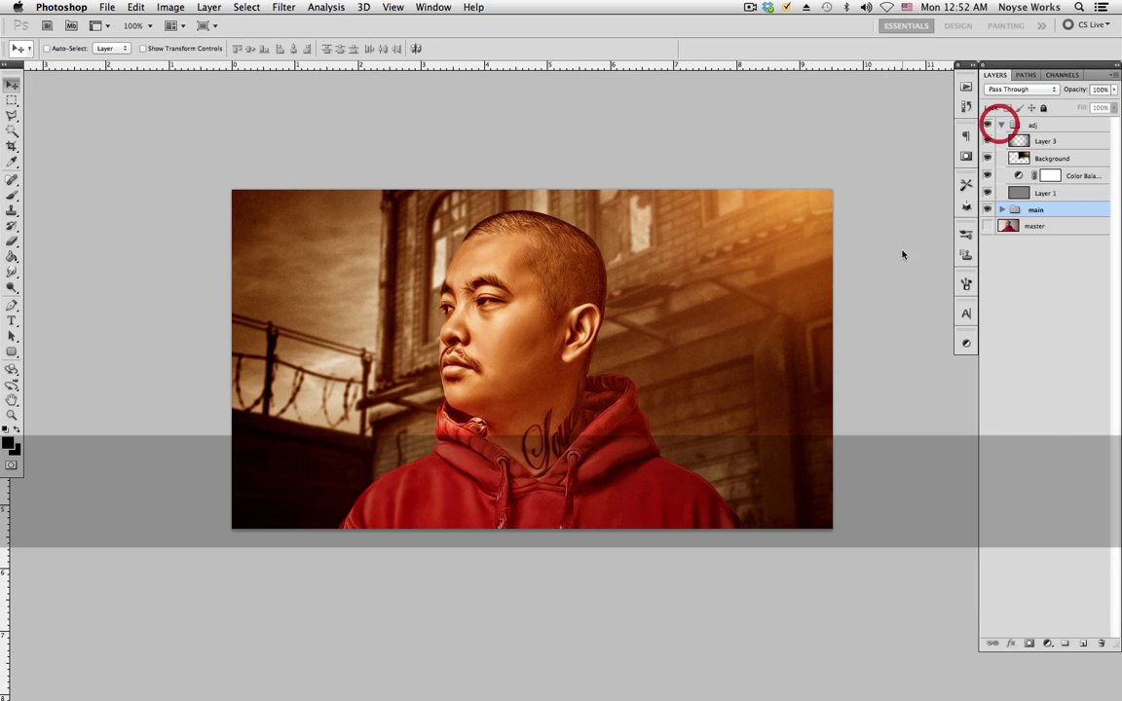
{"action": "left_click", "coordinate": [1028, 193]}
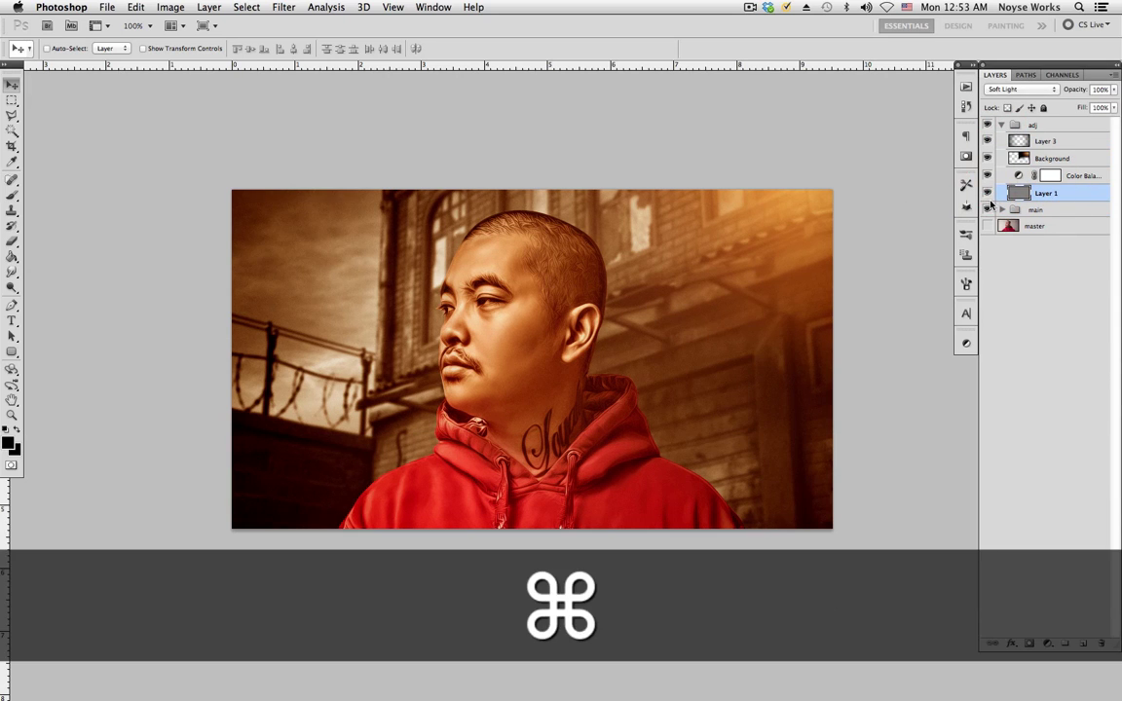
{"action": "key", "text": "super+1"}
{"action": "left_click", "coordinate": [988, 193]}
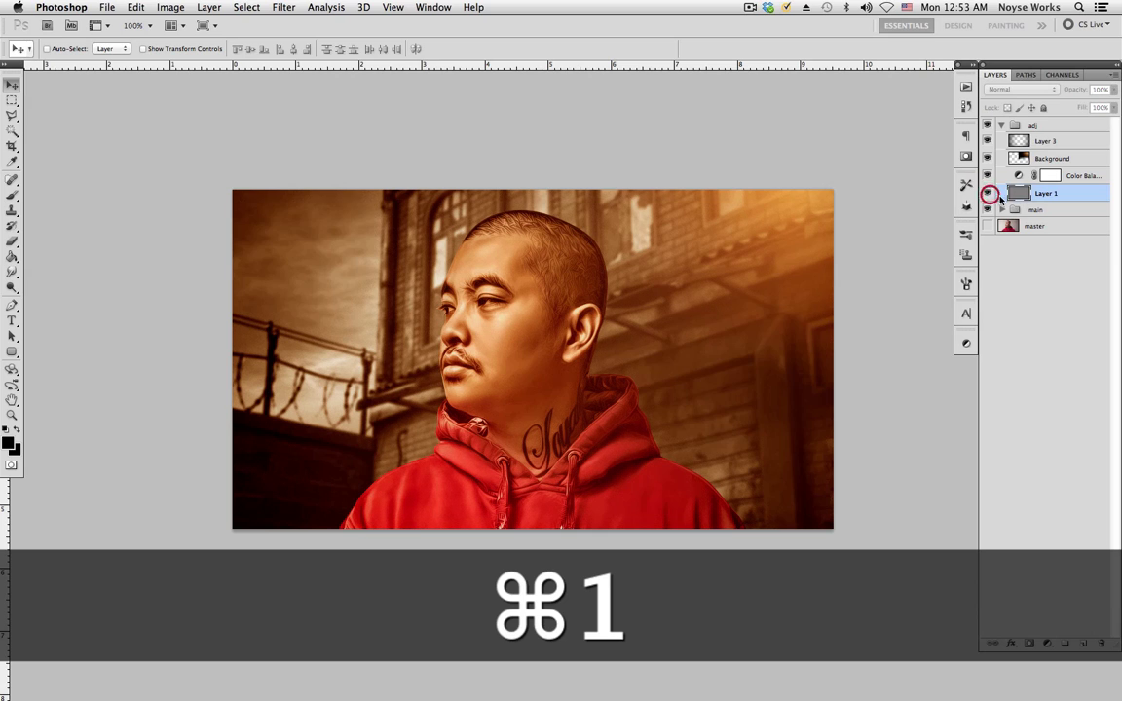
{"action": "left_click", "coordinate": [987, 192]}
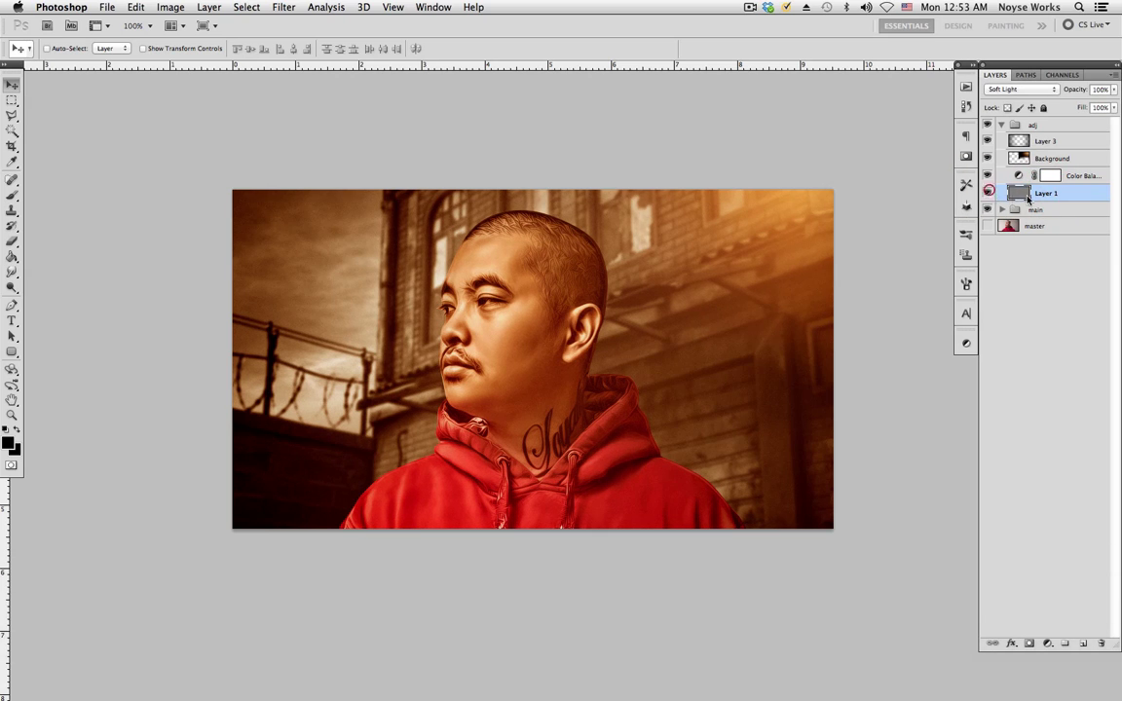
{"action": "key", "text": "super+j"}
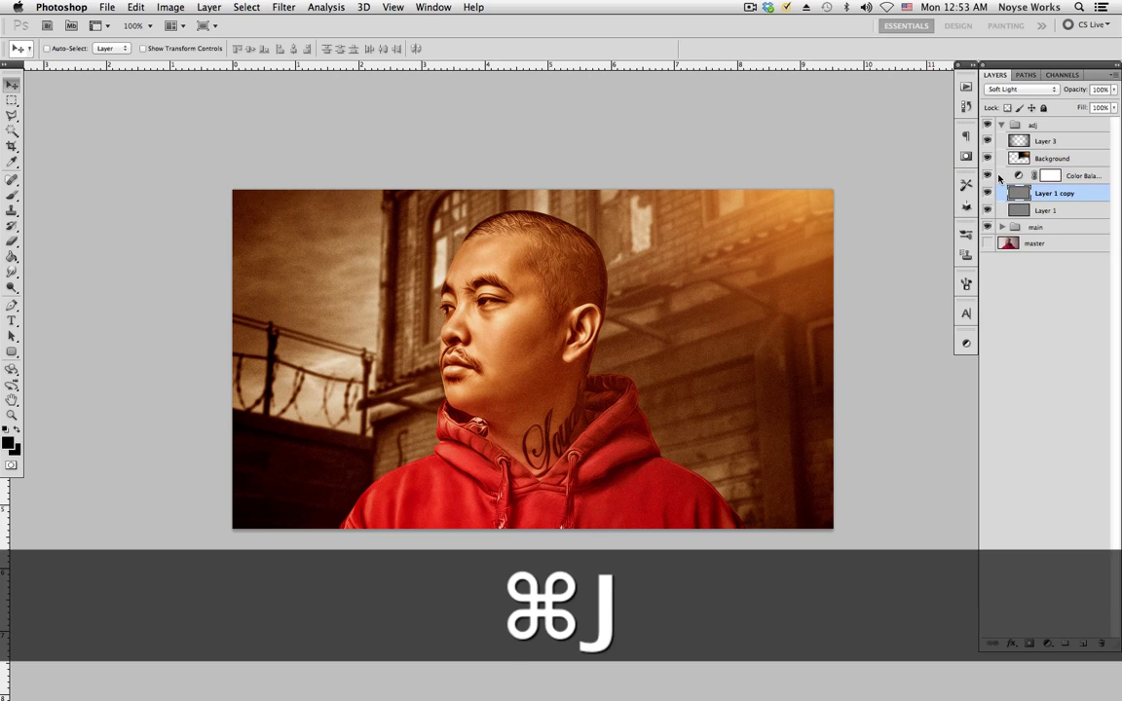
- Mask Layer 1 copy to the man's silhouette, using the outline of Layer 2 in the main group as the selection
{"action": "left_click", "coordinate": [1000, 228]}
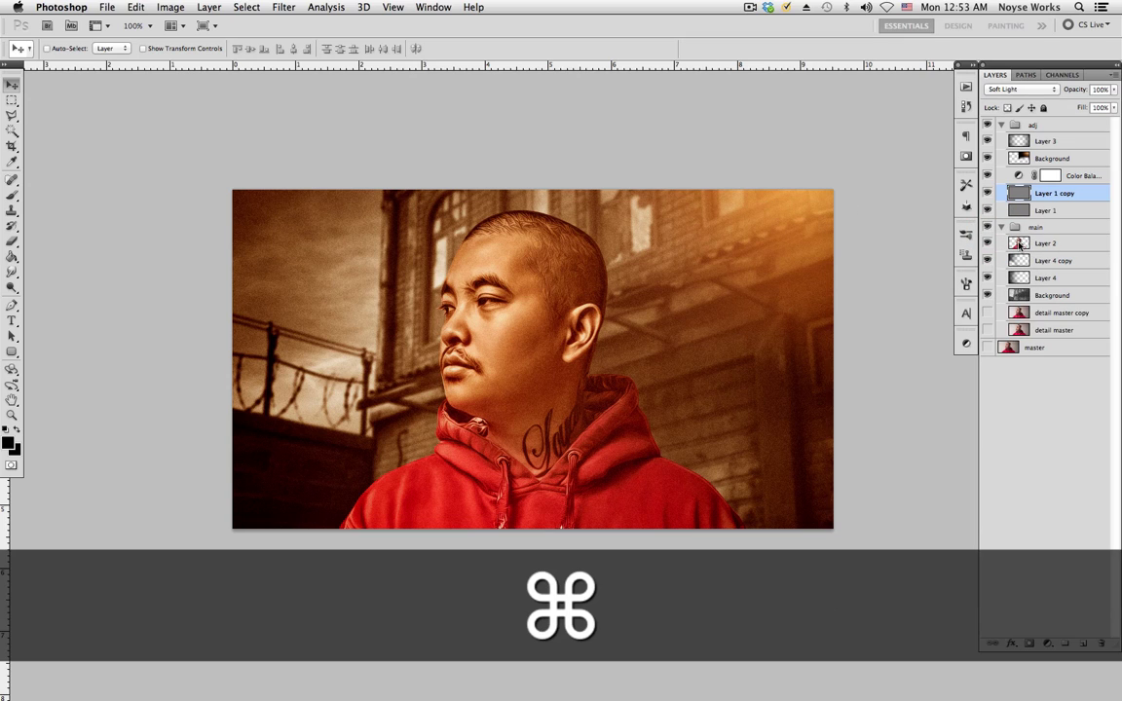
{"action": "left_click", "coordinate": [1019, 243], "text": "super"}
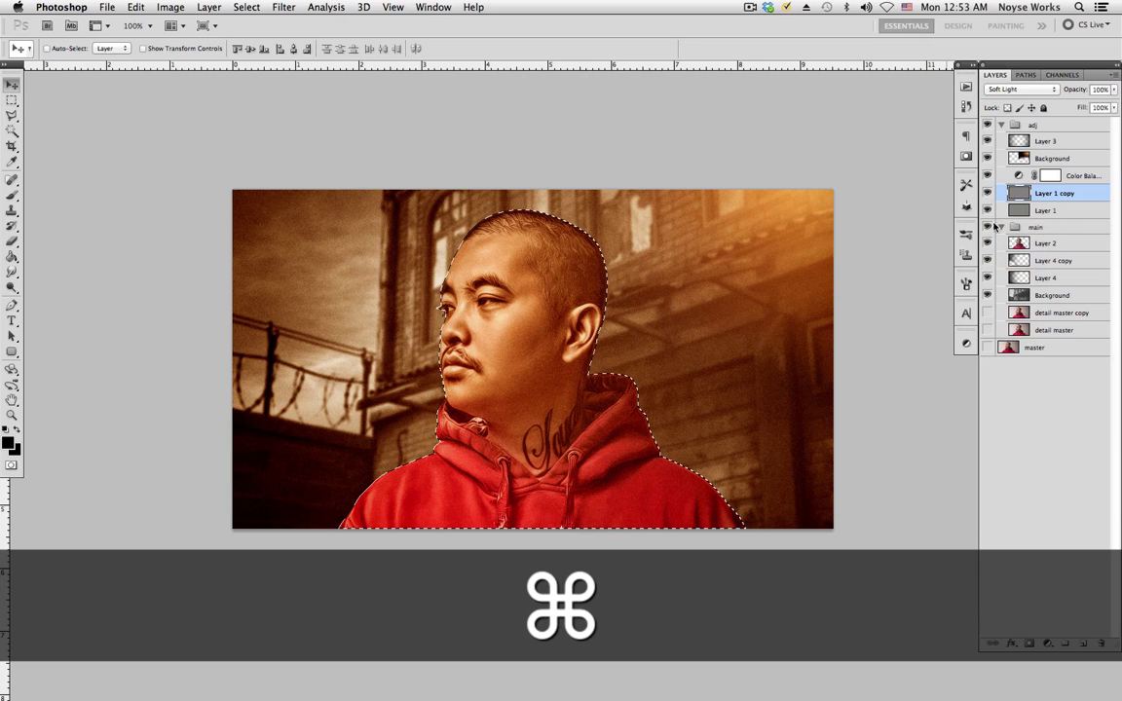
{"action": "left_click", "coordinate": [989, 193]}
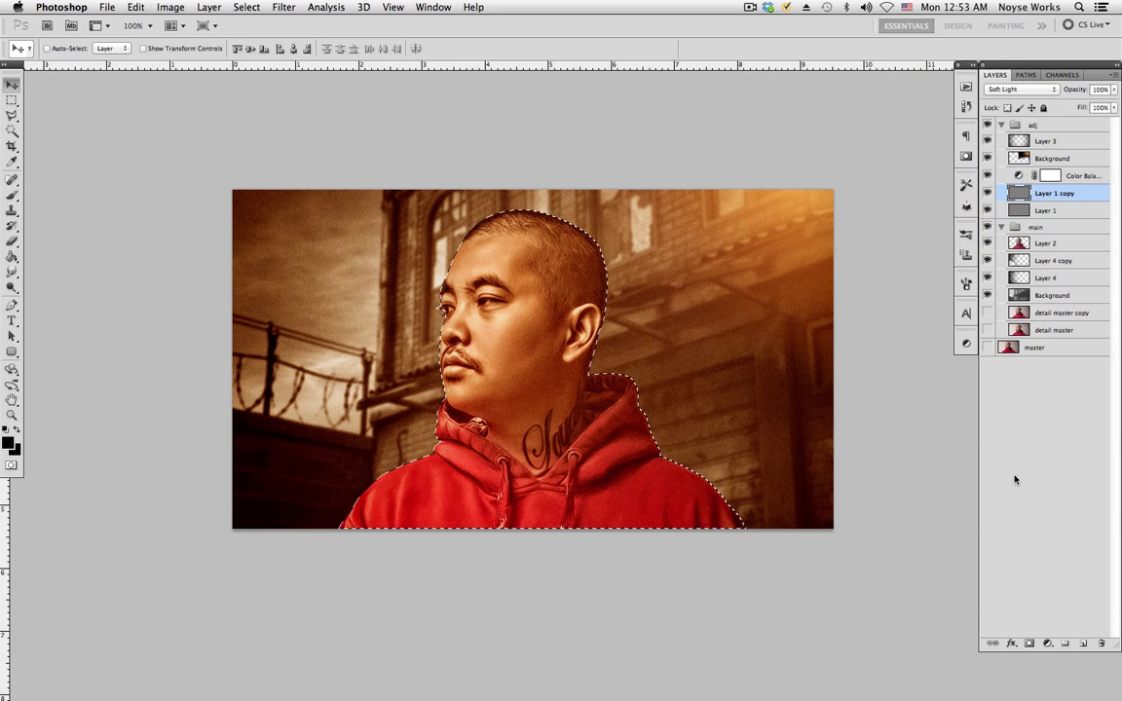
{"action": "left_click", "coordinate": [1031, 644]}
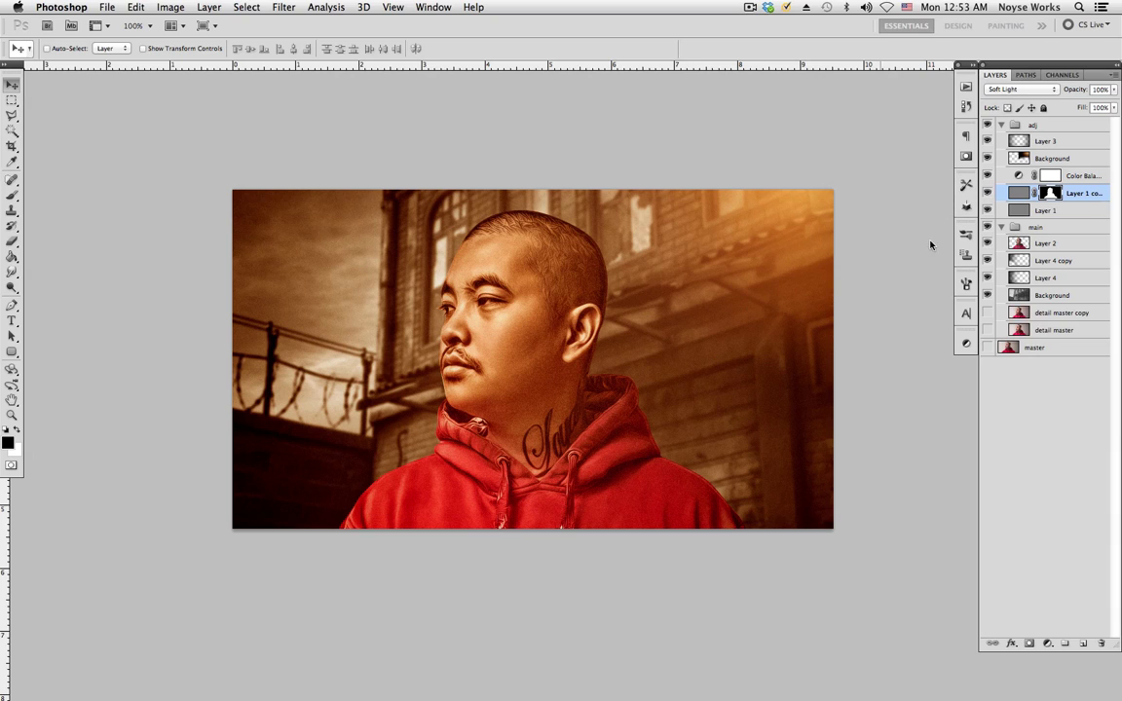
- Set the foreground color to neutral gray with RGB values 127, 127, 127
{"action": "left_click", "coordinate": [1020, 193]}
{"action": "left_click", "coordinate": [742, 401]}
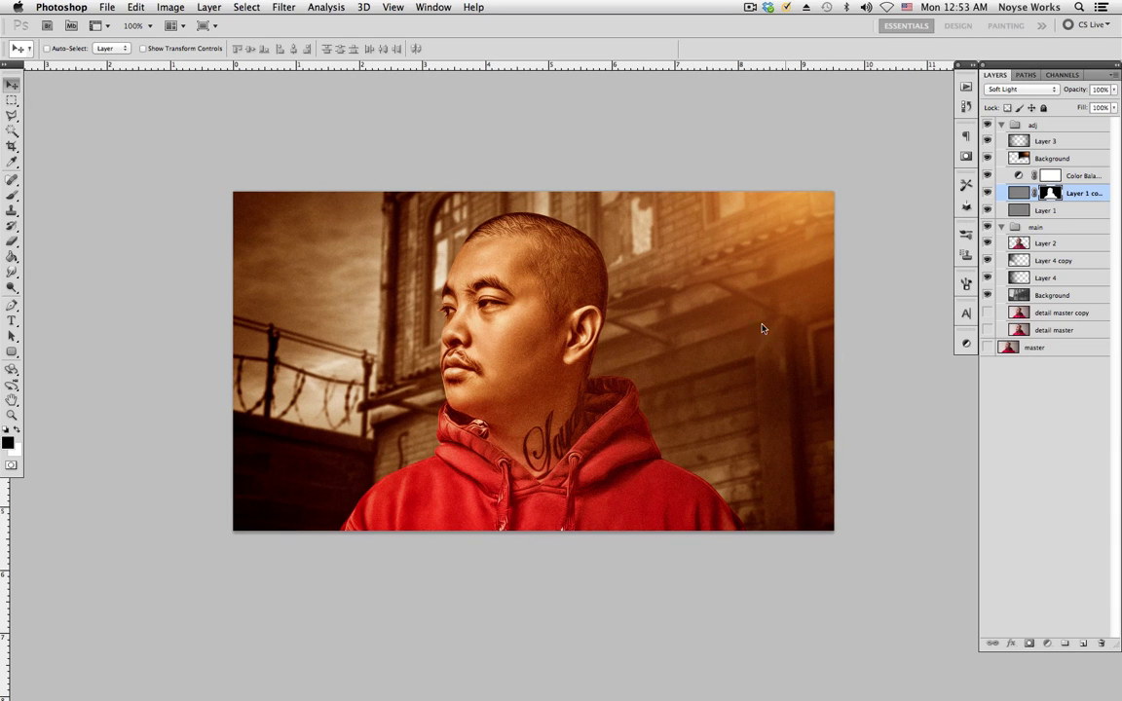
{"action": "left_click", "coordinate": [1065, 195]}
{"action": "left_click", "coordinate": [10, 445]}
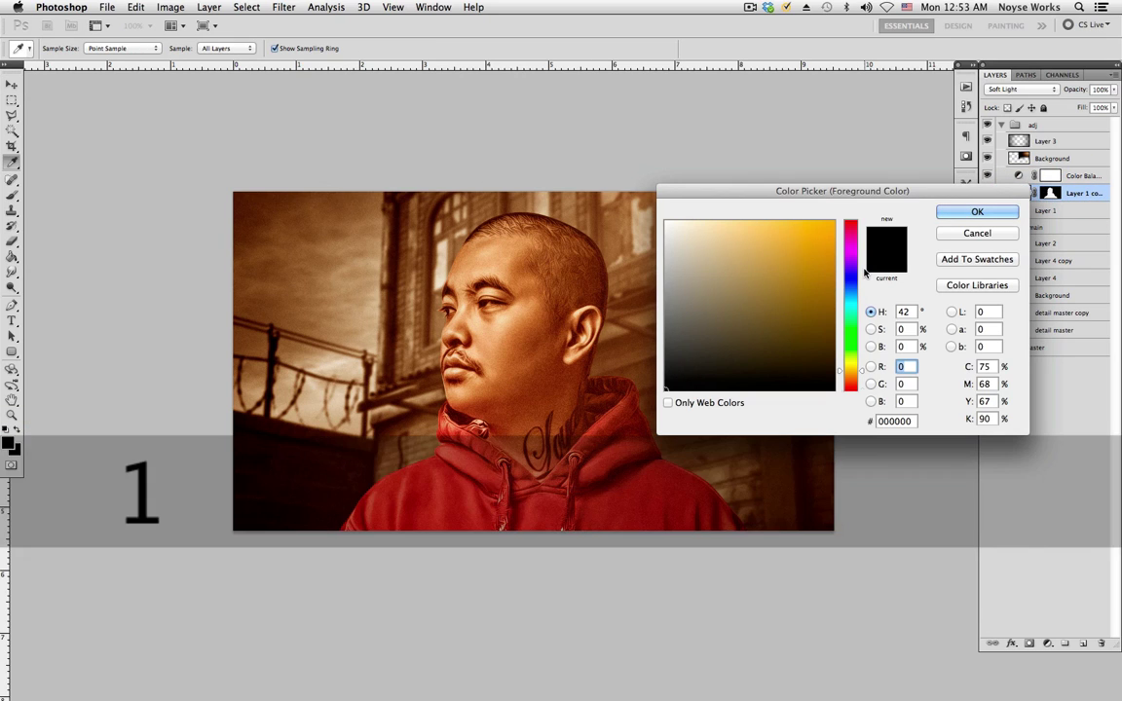
{"action": "type", "text": "127"}
{"action": "key", "text": "Tab"}
{"action": "type", "text": "127"}
{"action": "key", "text": "Tab"}
{"action": "type", "text": "127"}
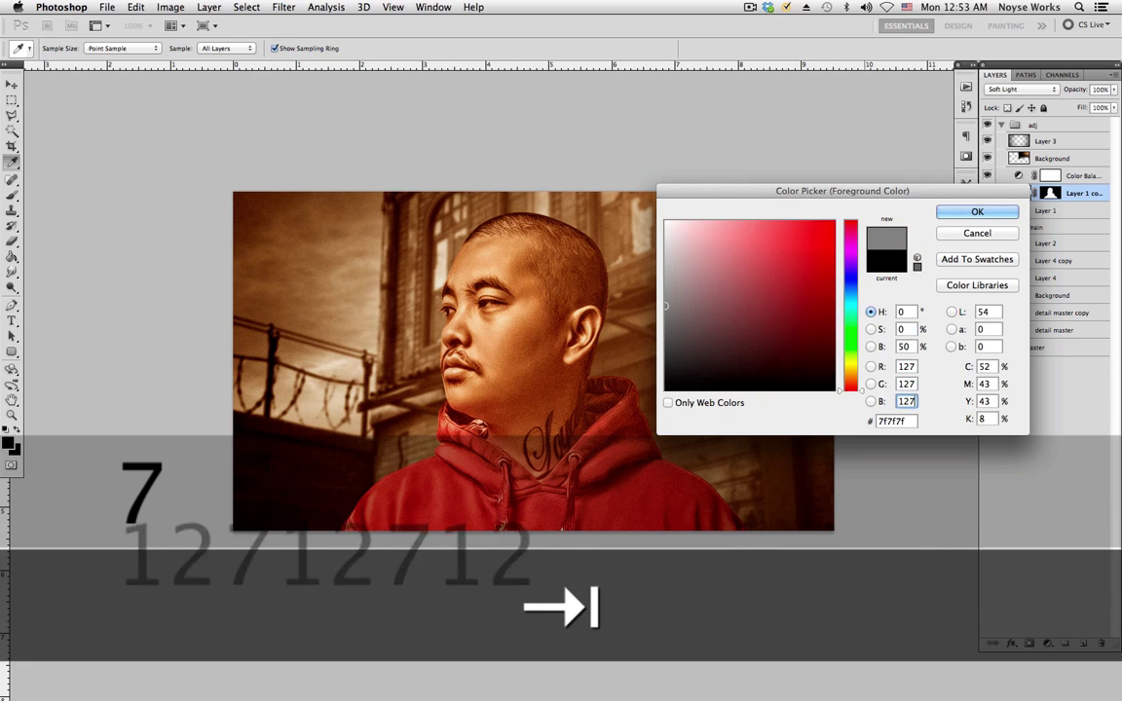
{"action": "key", "text": "Return"}
- Fill the image content of Layer 1 copy, not its mask, with the gray foreground color
{"action": "left_click", "coordinate": [1021, 193]}
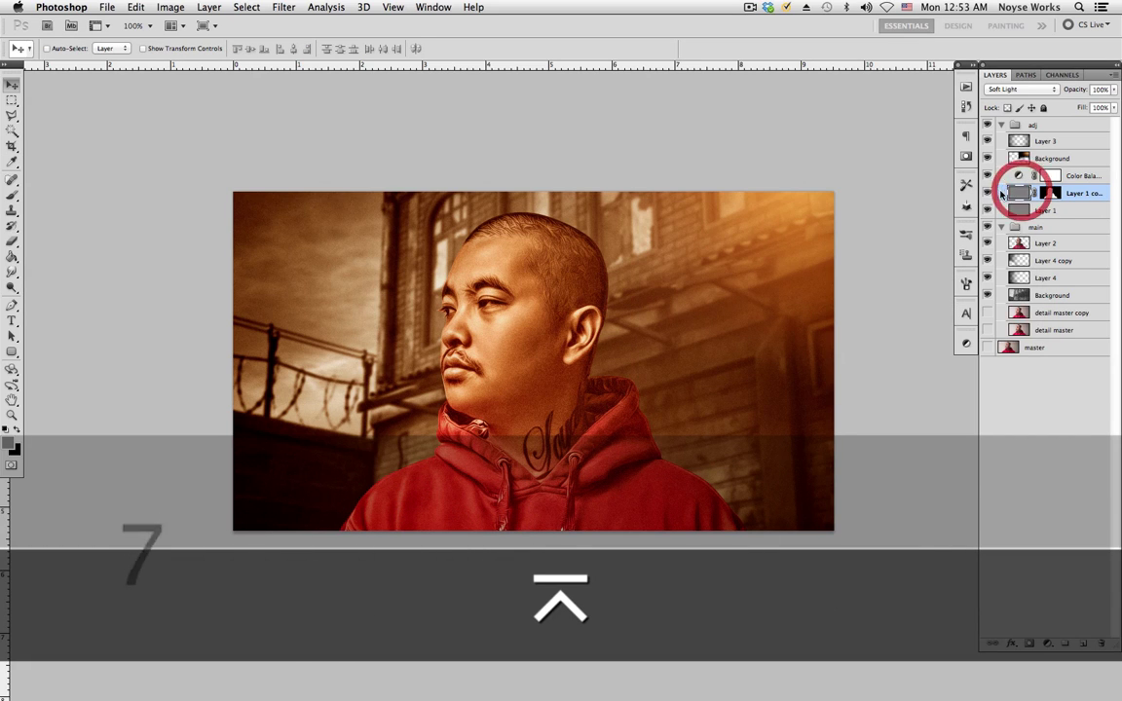
{"action": "double_click", "coordinate": [1021, 193]}
{"action": "left_click", "coordinate": [1072, 105]}
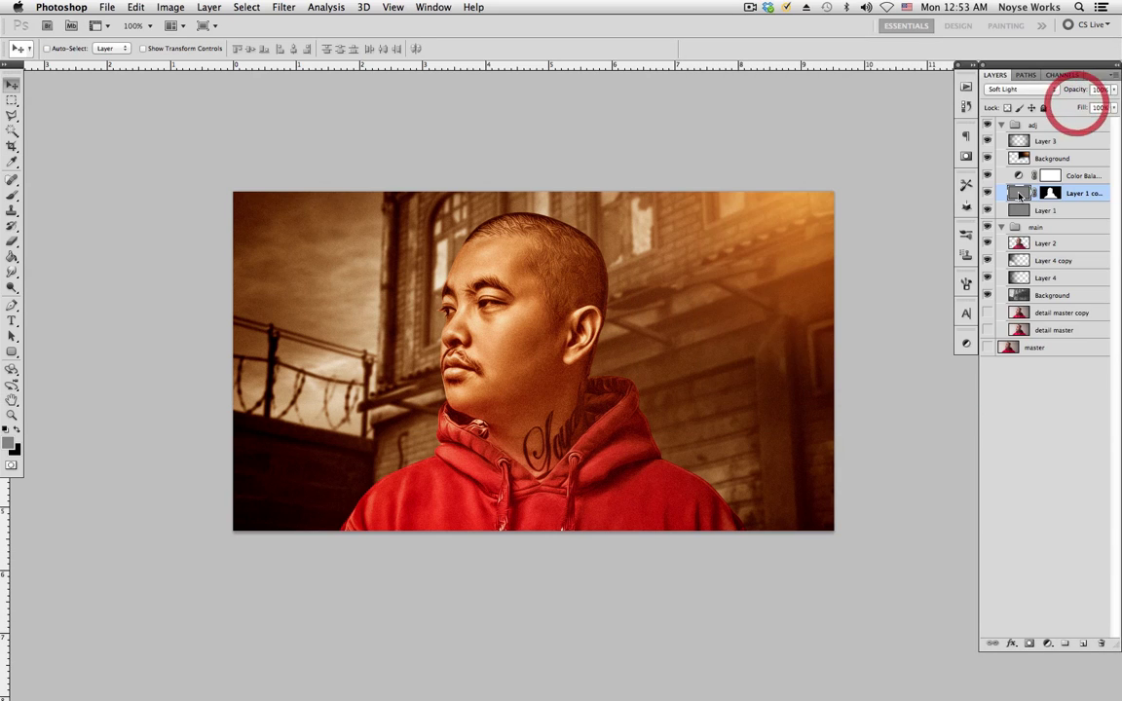
{"action": "key", "text": "alt+BackSpace"}
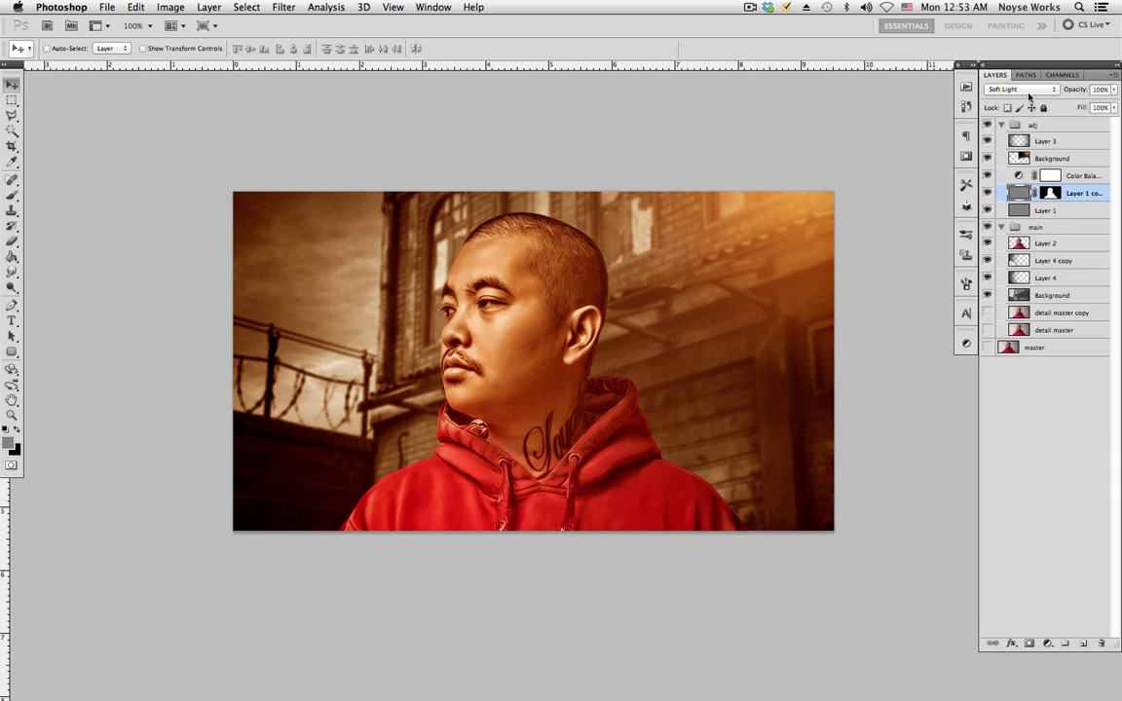
- Inspect the fills of Layer 1 copy and Layer 1 in Normal blending, and restore both layers to their Soft Light blending
{"action": "left_click", "coordinate": [1028, 91]}
{"action": "left_click", "coordinate": [1020, 12]}
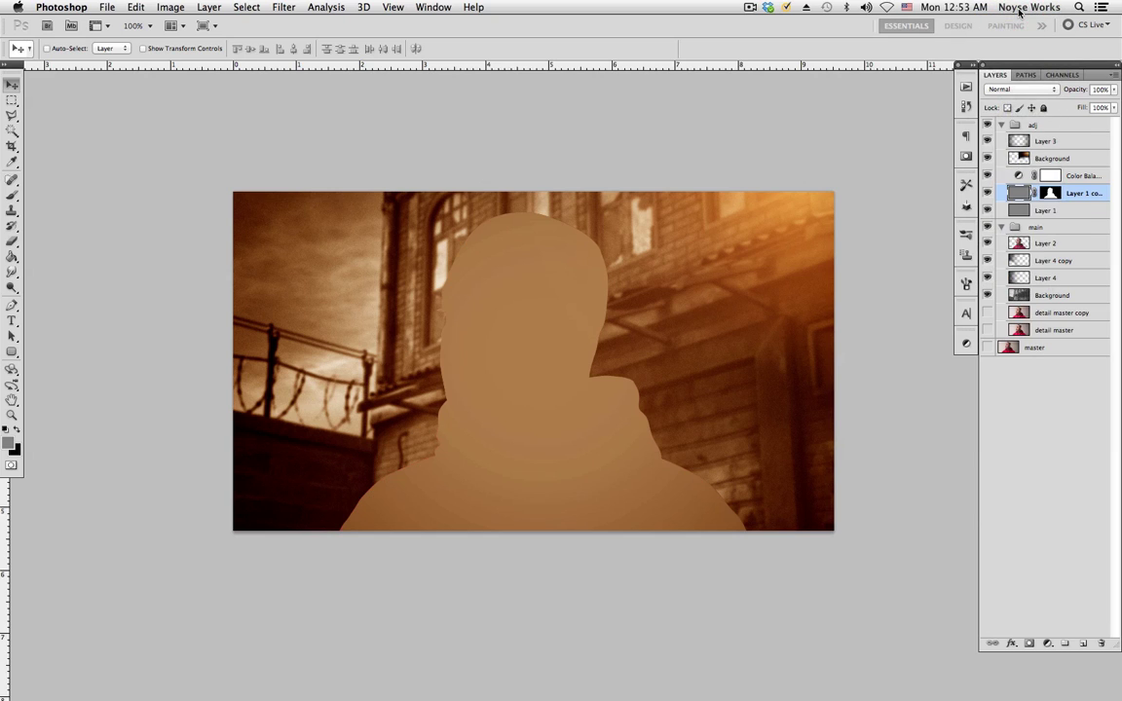
{"action": "left_click", "coordinate": [987, 193]}
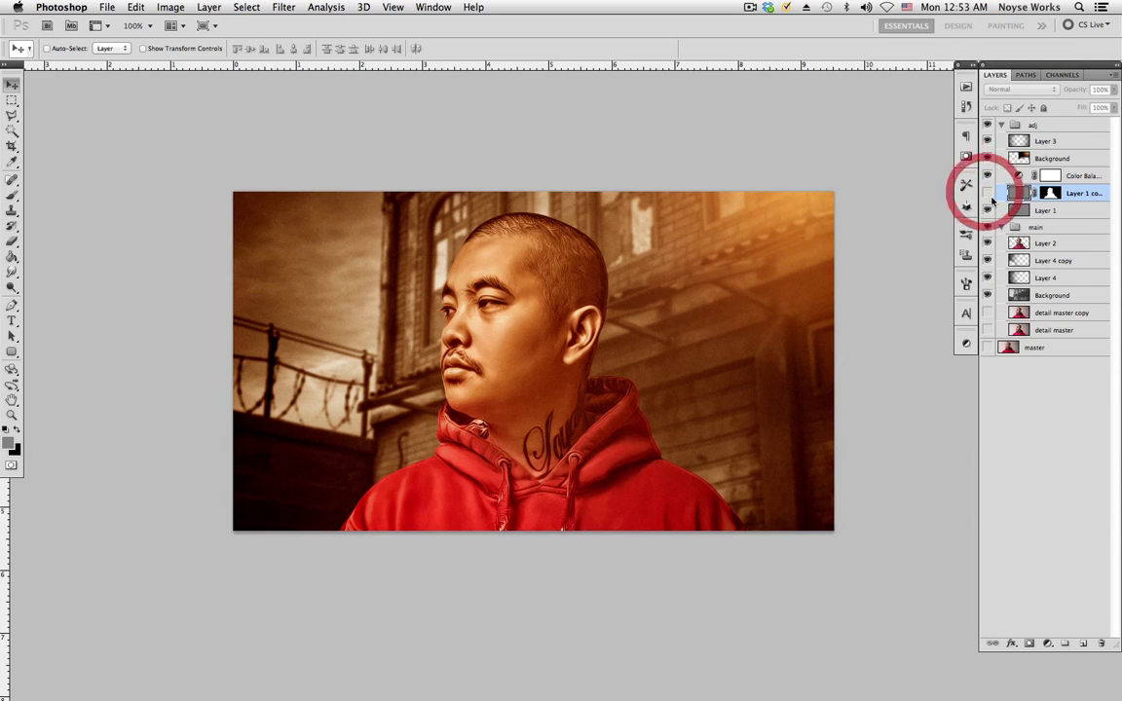
{"action": "left_click", "coordinate": [1023, 89]}
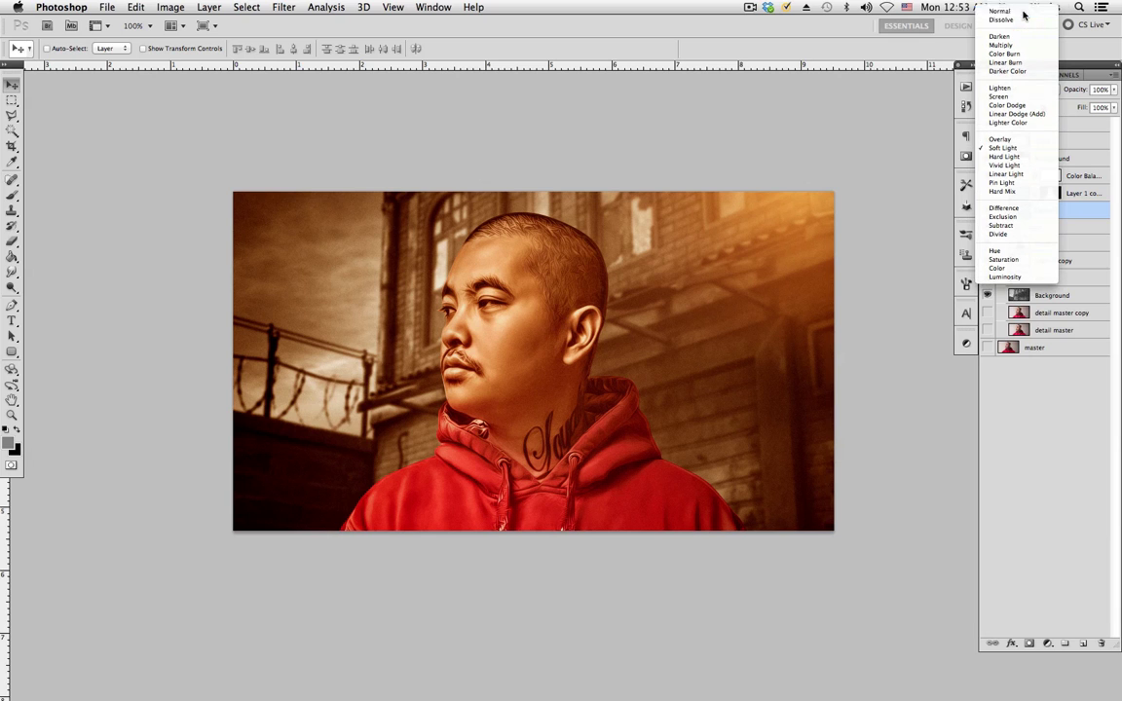
{"action": "left_click", "coordinate": [1021, 11]}
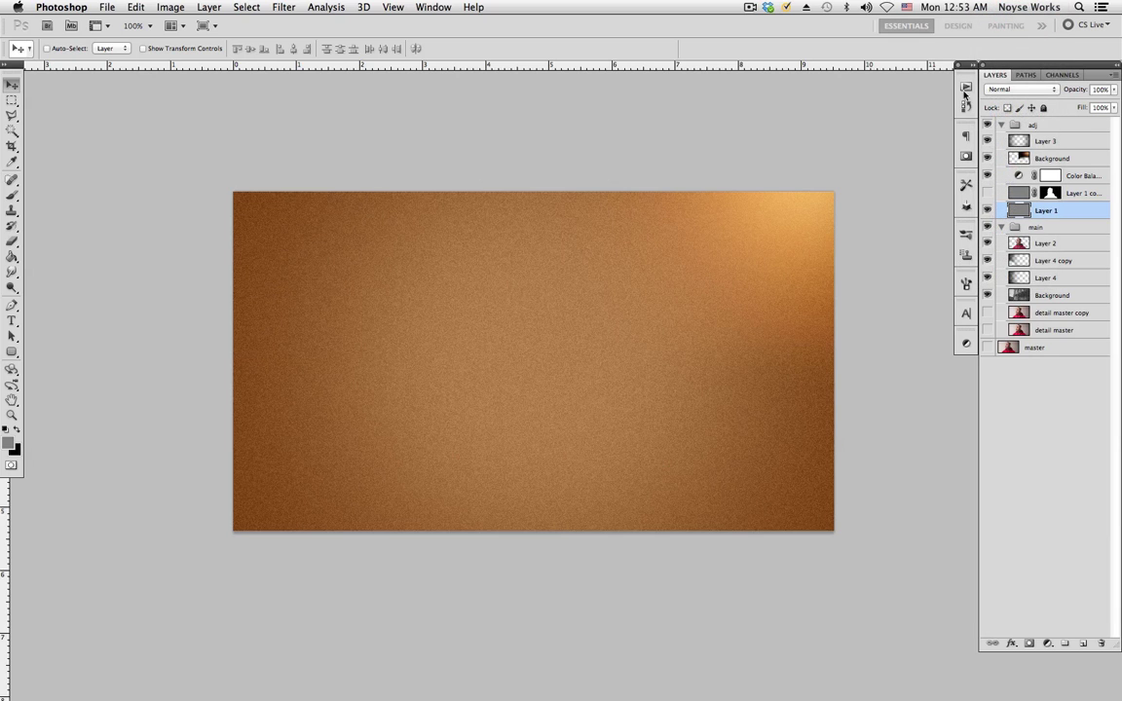
{"action": "left_click", "coordinate": [1032, 88]}
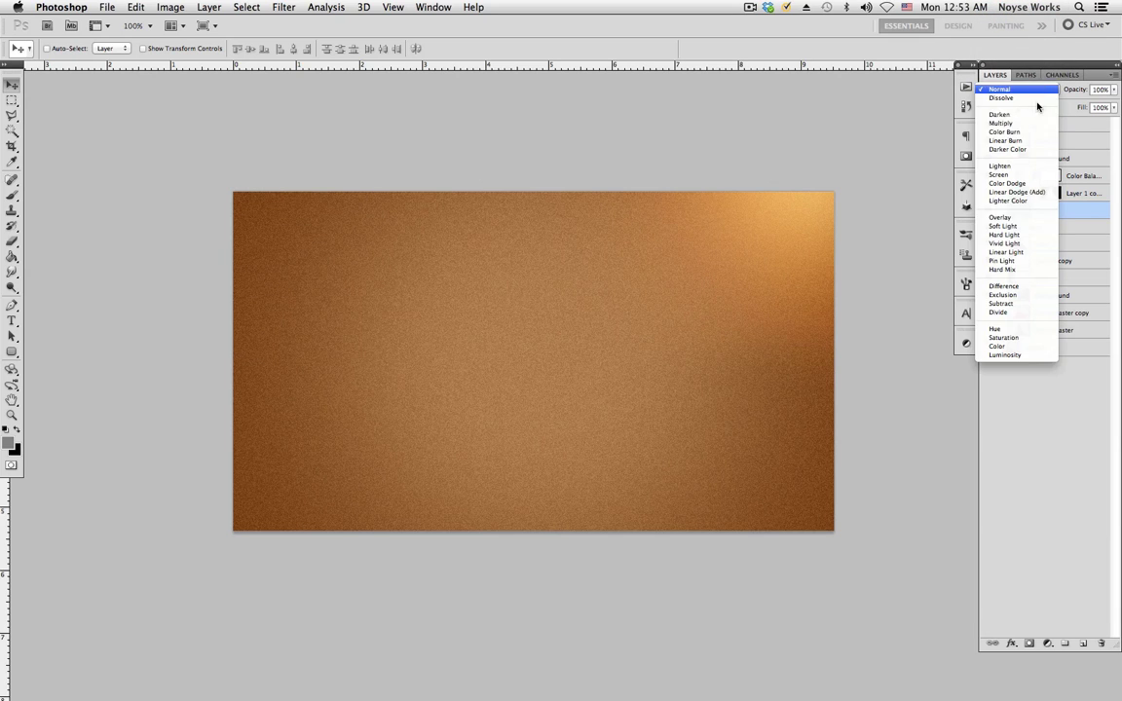
{"action": "left_click", "coordinate": [1022, 221]}
{"action": "left_click", "coordinate": [987, 193]}
{"action": "left_click", "coordinate": [1023, 193]}
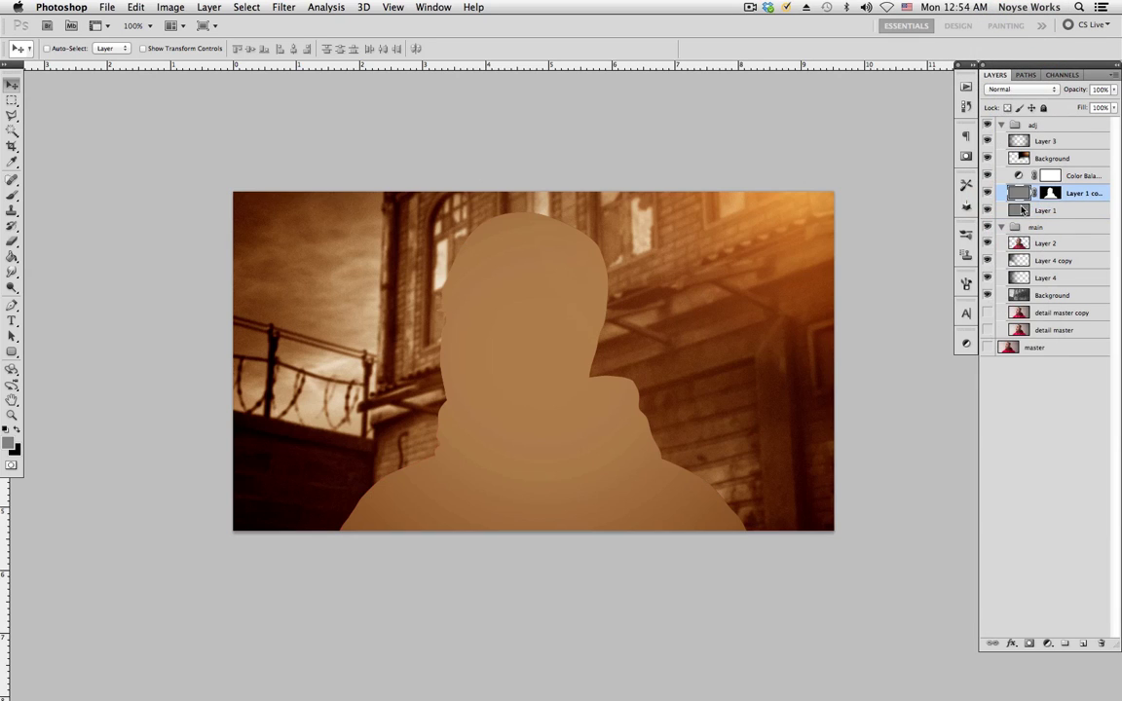
{"action": "left_click", "coordinate": [1028, 88]}
{"action": "left_click", "coordinate": [1011, 226]}
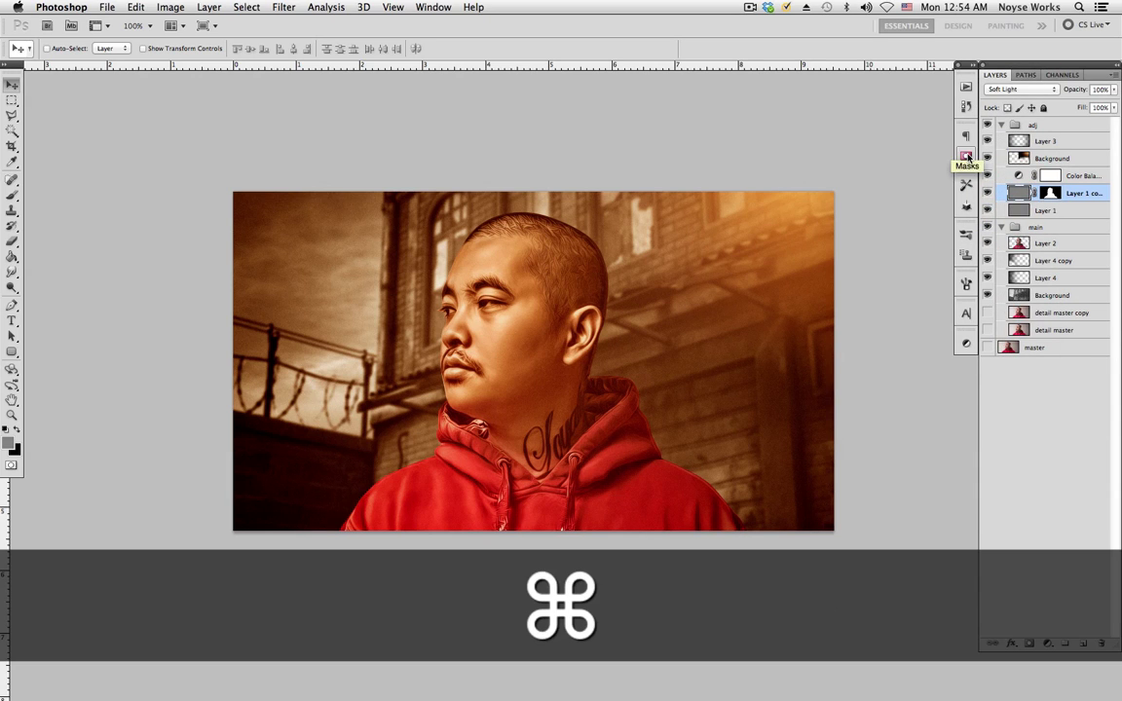
{"action": "key", "text": "super+equal"}
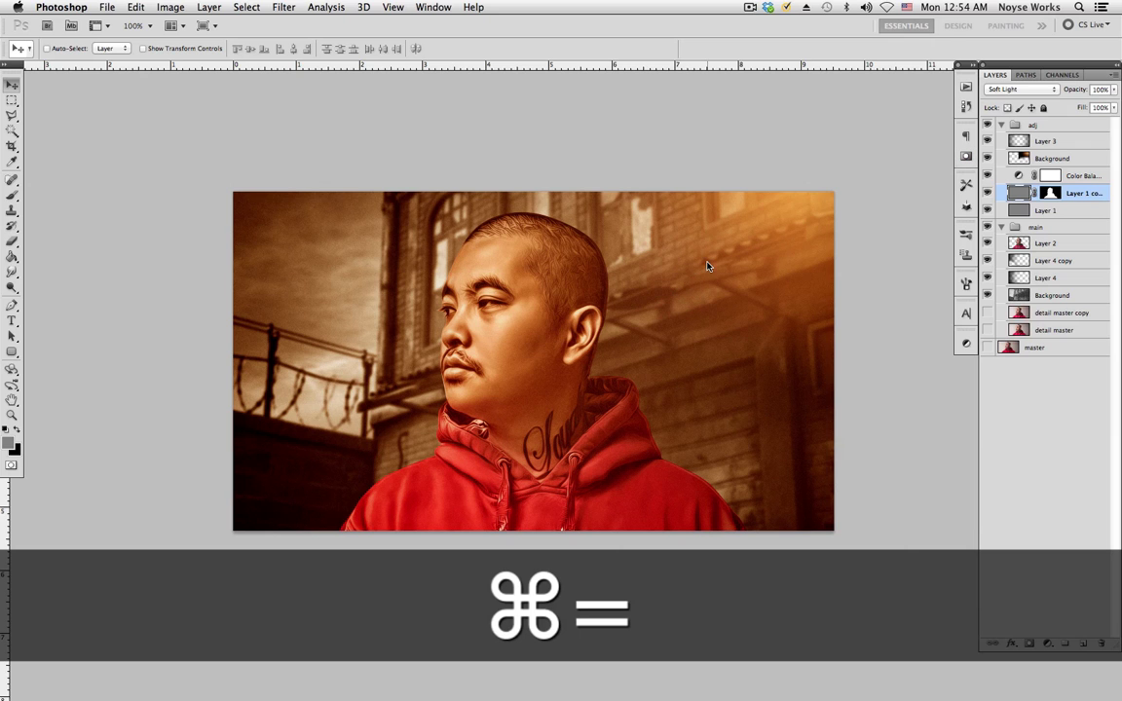
- Burn the inner hood fold beside the chin on Layer 1 copy, using the Midtones range at 18% exposure
{"action": "key", "text": "super+equal"}
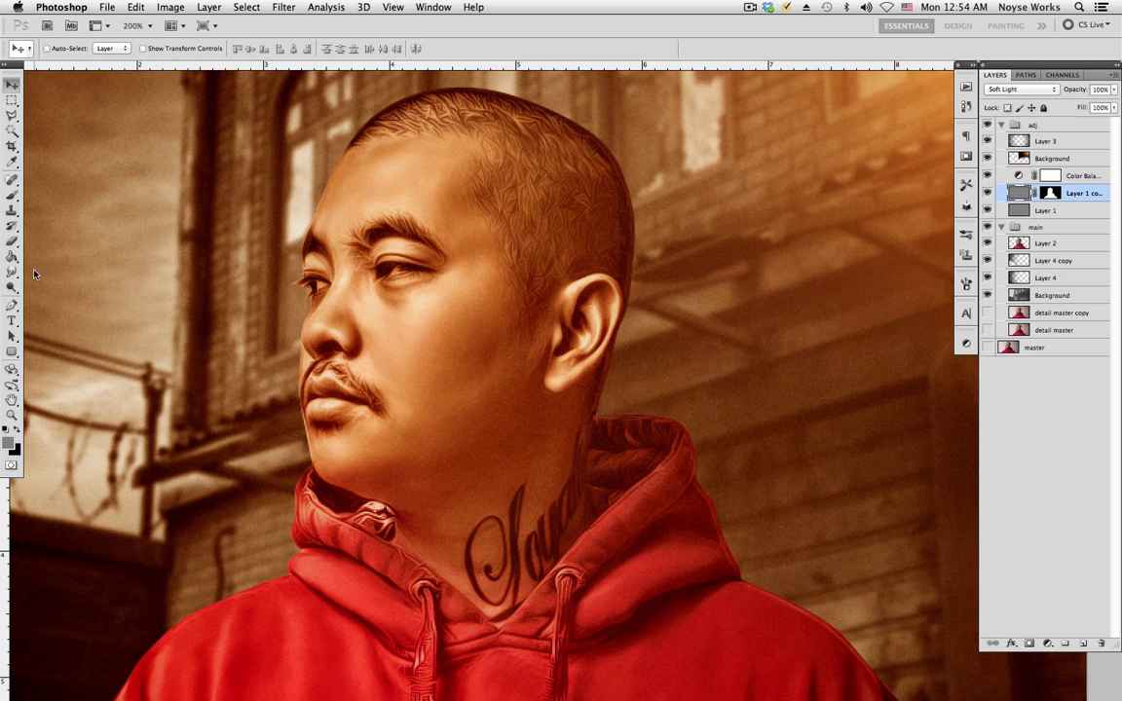
{"action": "left_click_drag", "start_coordinate": [11, 290], "coordinate": [49, 259]}
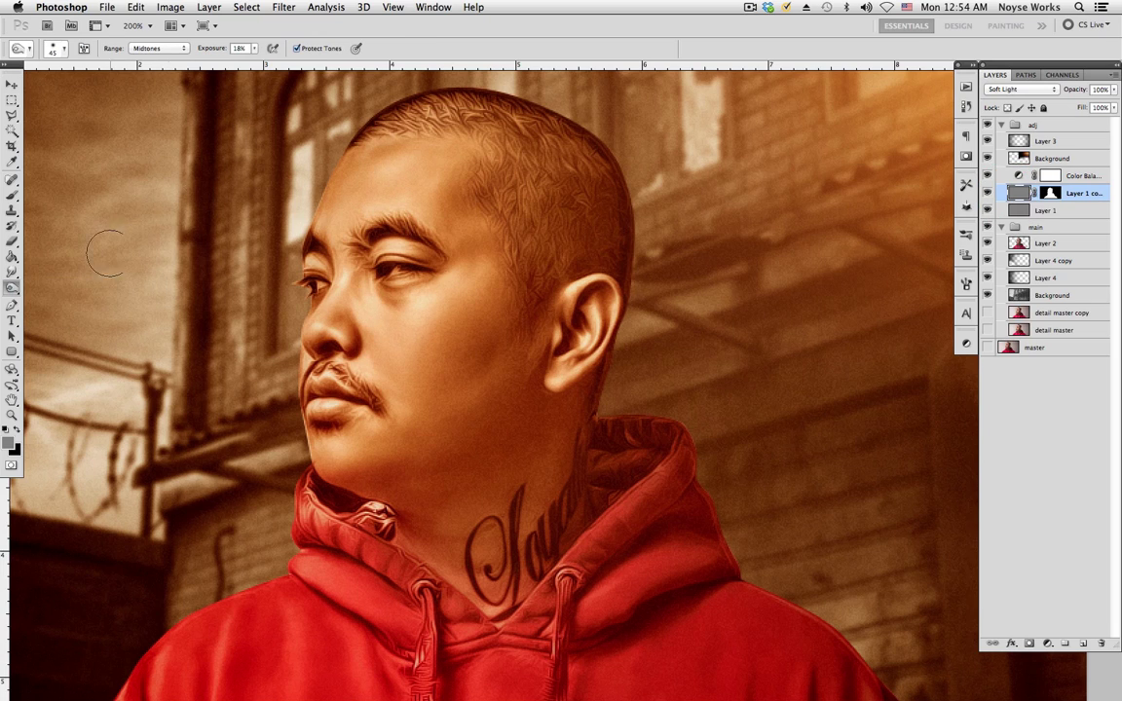
{"action": "left_click", "coordinate": [159, 48]}
{"action": "left_click", "coordinate": [159, 48]}
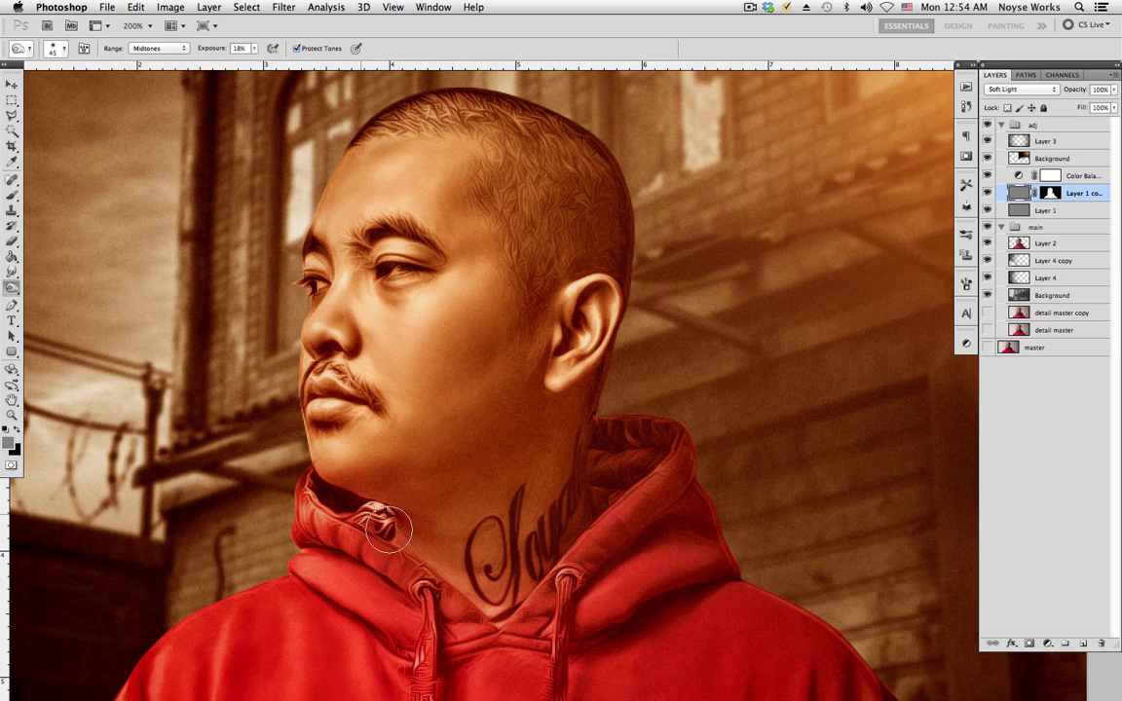
{"action": "mouse_move", "coordinate": [389, 529]}
{"action": "left_mouse_down"}
{"action": "mouse_move", "coordinate": [305, 499]}
{"action": "mouse_move", "coordinate": [361, 517]}
{"action": "left_mouse_up"}
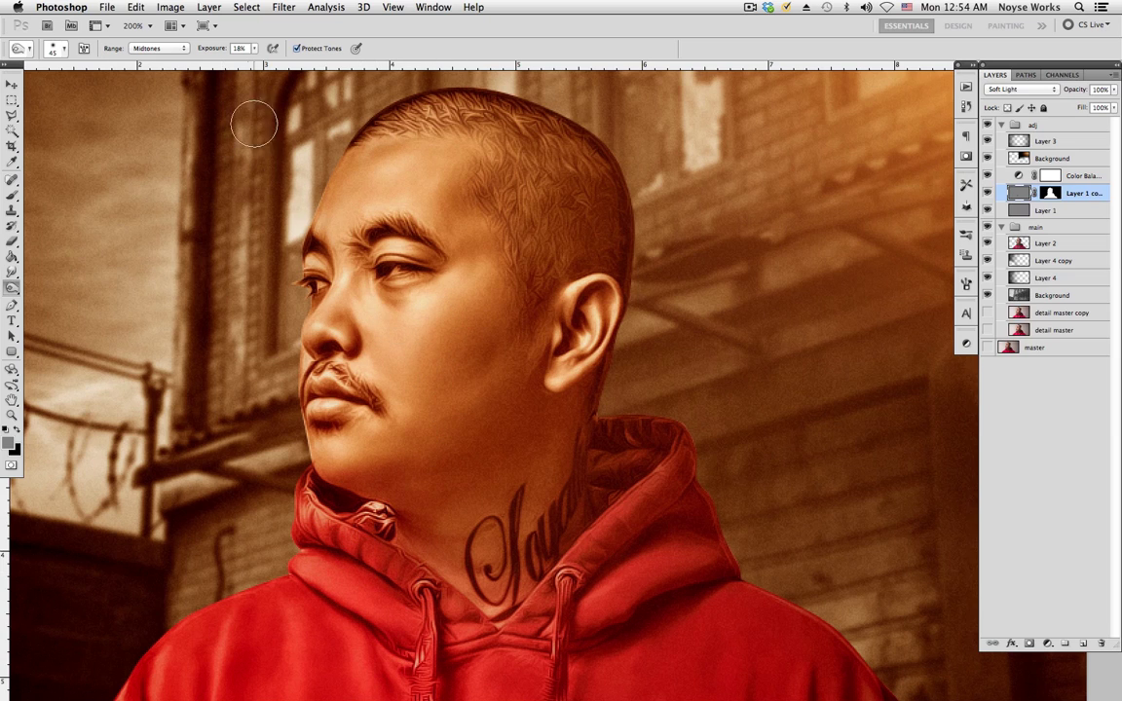
- Raise the Burn exposure to 67% and darken the hood's folds with a brush of about 45 px
{"action": "left_click_drag", "start_coordinate": [253, 49], "coordinate": [298, 60]}
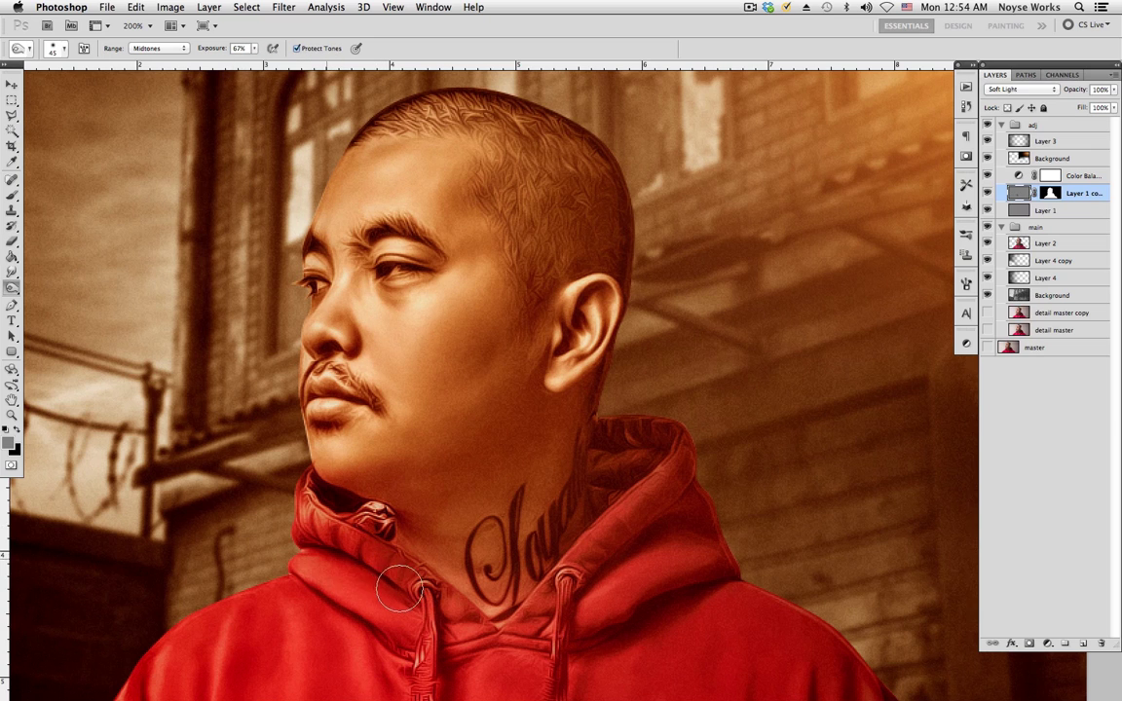
{"action": "scroll", "coordinate": [390, 502], "scroll_direction": "down", "scroll_amount": 5}
{"action": "key", "text": "bracketleft"}
{"action": "key", "text": "bracketleft"}
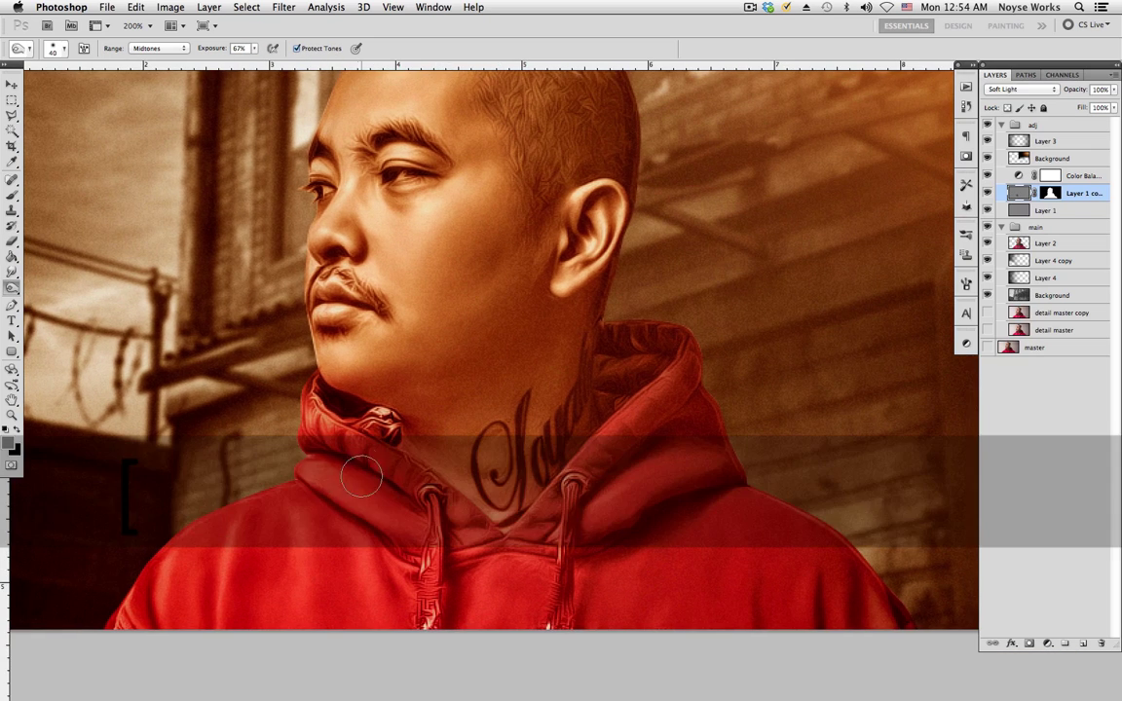
{"action": "key", "text": "bracketright"}
{"action": "key", "text": "bracketright"}
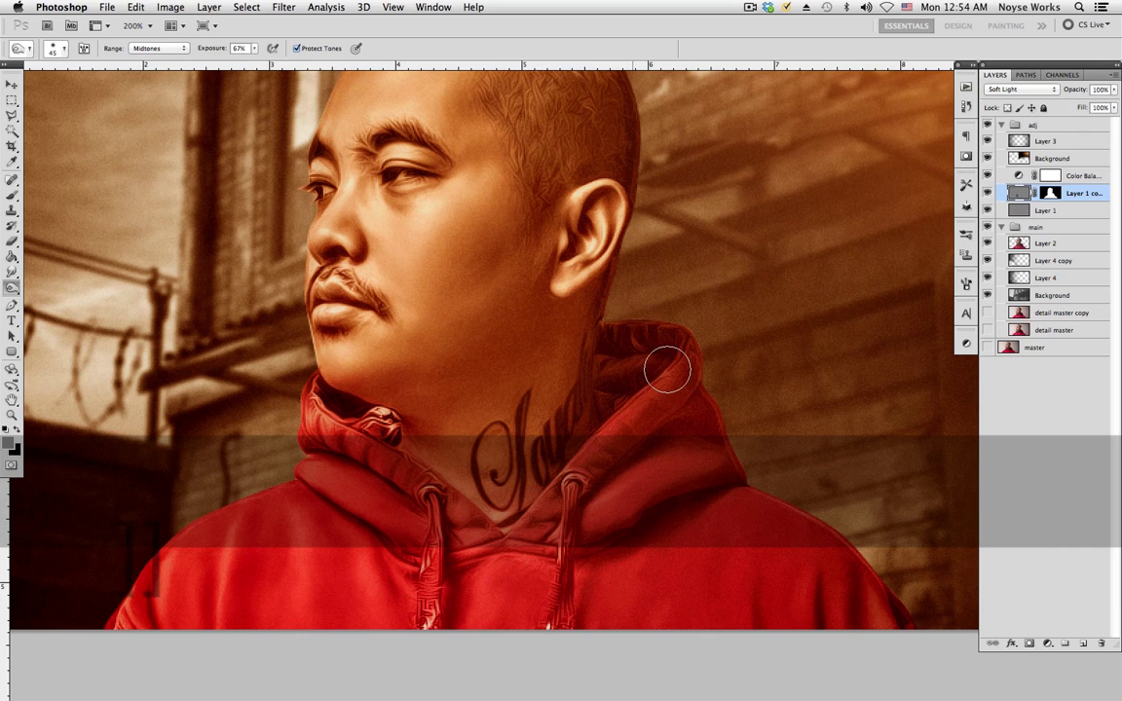
{"action": "mouse_move", "coordinate": [662, 422]}
{"action": "left_mouse_down"}
{"action": "mouse_move", "coordinate": [669, 454]}
{"action": "mouse_move", "coordinate": [658, 416]}
{"action": "mouse_move", "coordinate": [711, 425]}
{"action": "mouse_move", "coordinate": [624, 472]}
{"action": "mouse_move", "coordinate": [693, 504]}
{"action": "left_mouse_up"}
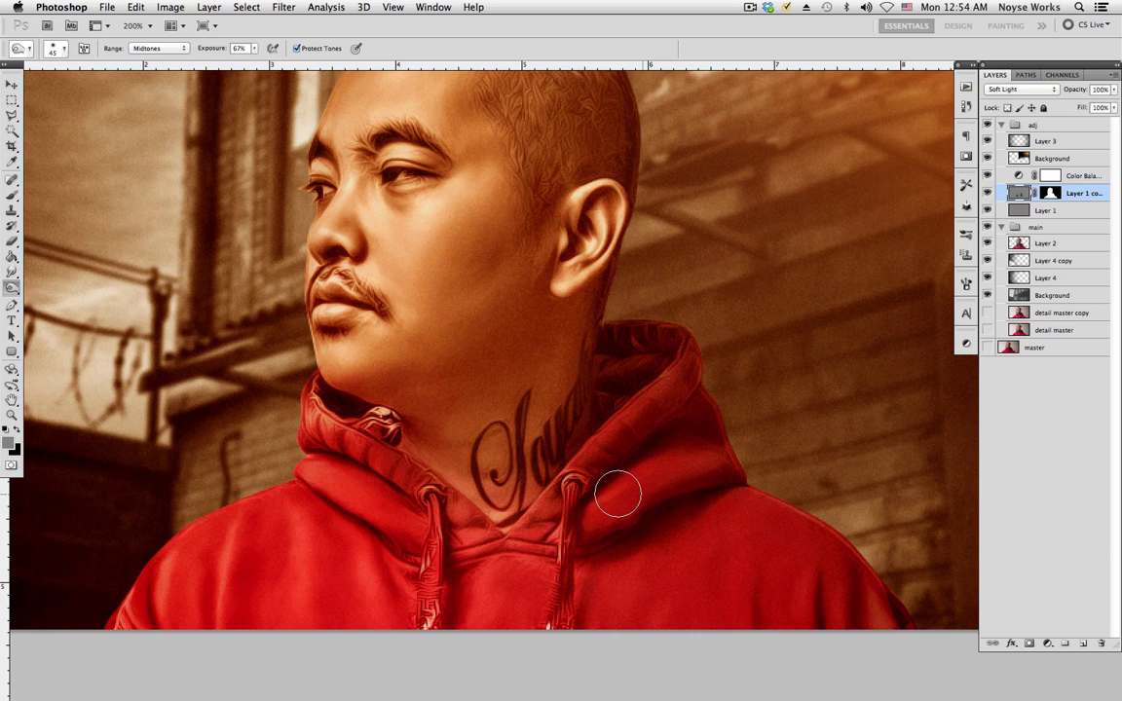
- Burn the hood's rim and the sweatshirt's shadow creases with smaller brushes of about 25 to 35 px
{"action": "key", "text": "bracketleft"}
{"action": "key", "text": "bracketleft"}
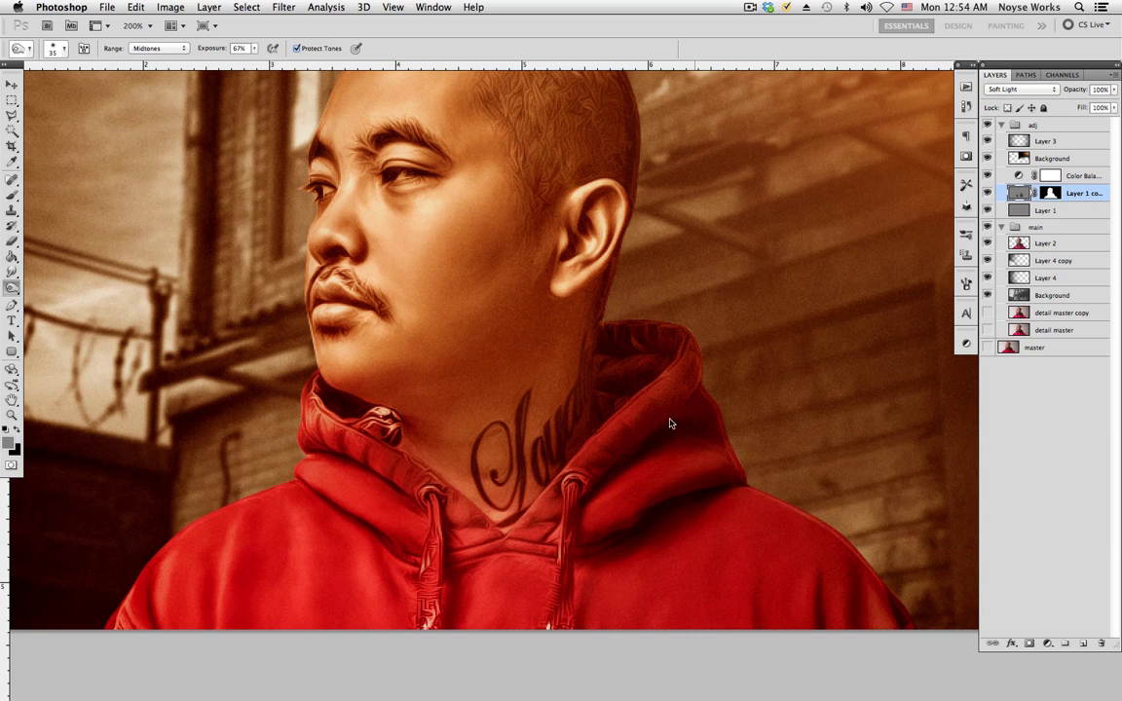
{"action": "key", "text": "bracketleft"}
{"action": "key", "text": "bracketleft"}
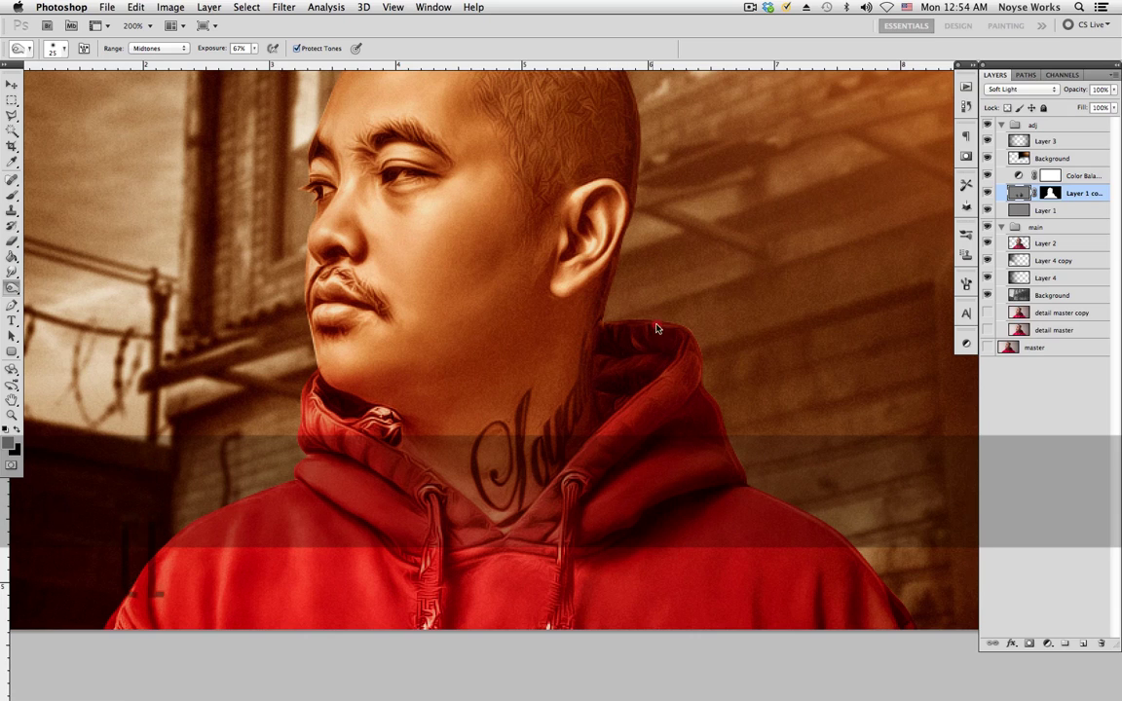
{"action": "key", "text": "bracketleft"}
{"action": "key", "text": "bracketright"}
{"action": "key", "text": "bracketright"}
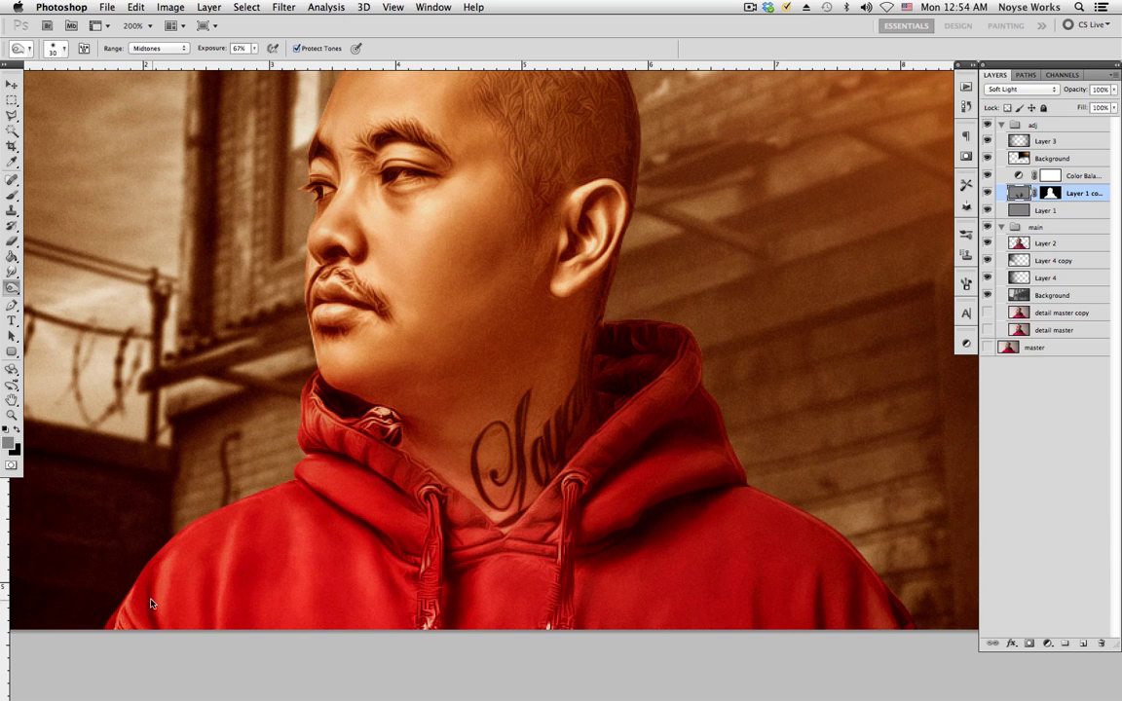
{"action": "key", "text": "bracketright"}
{"action": "left_click", "coordinate": [238, 579]}
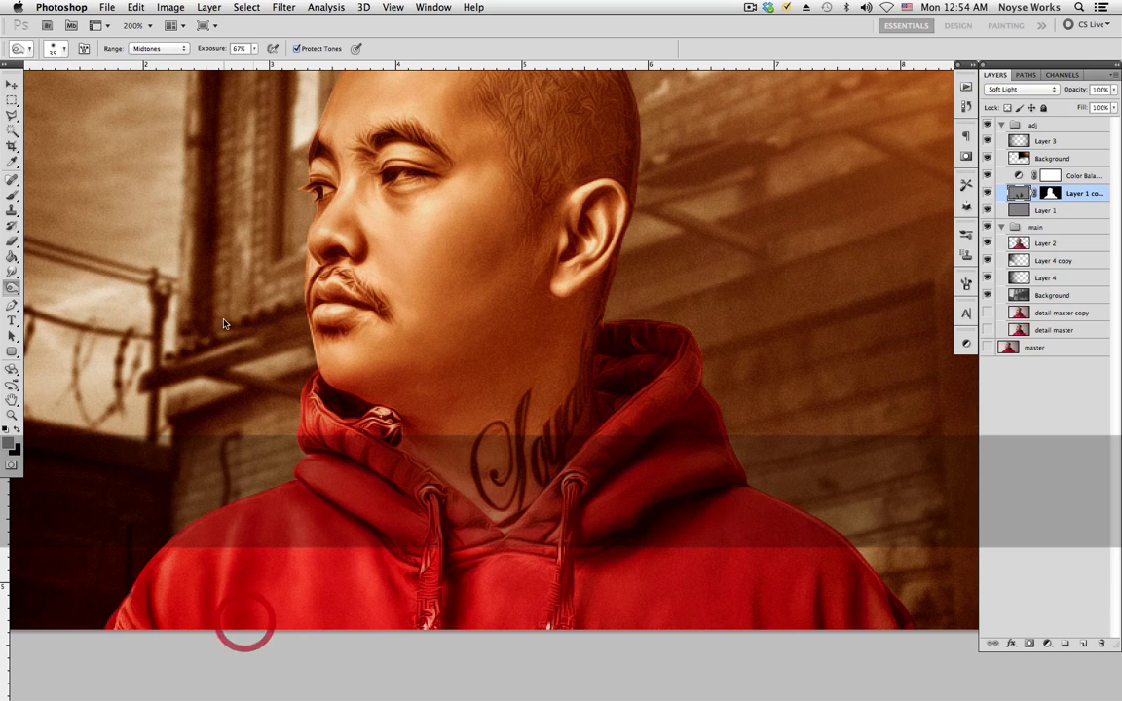
- Set the Burn exposure to 100% and darken the sweatshirt's shoulders, sleeves and chest, enlarging the brush to 70 px
{"action": "left_click_drag", "start_coordinate": [255, 48], "coordinate": [319, 58]}
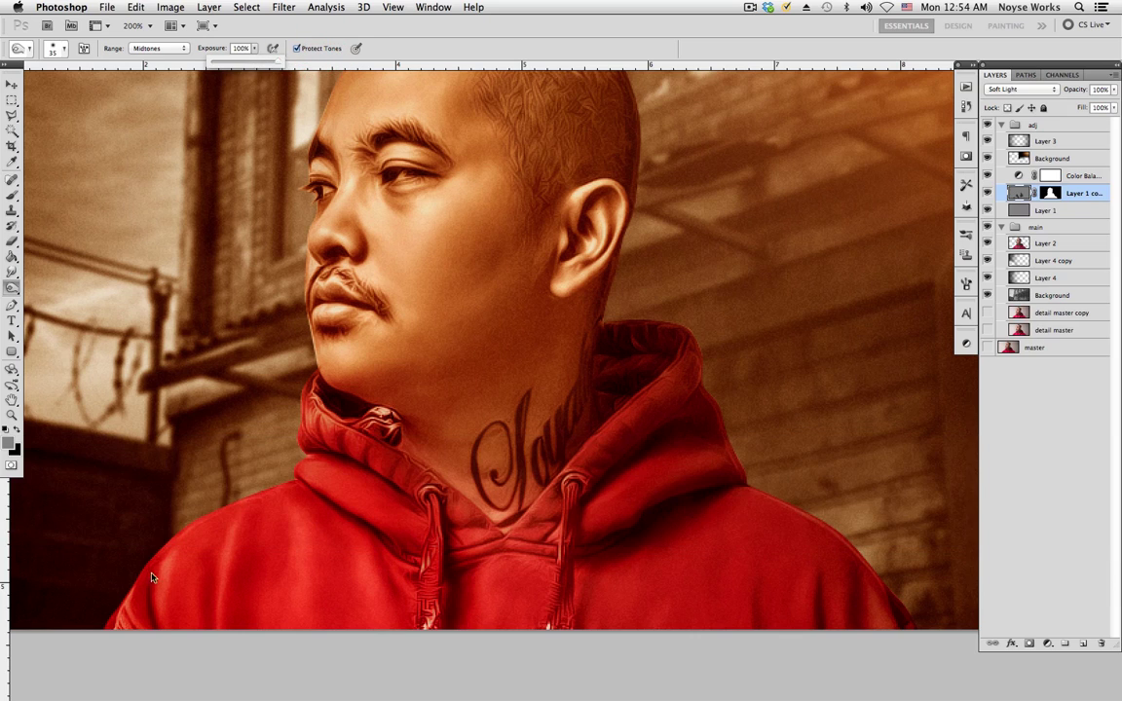
{"action": "left_click", "coordinate": [167, 640]}
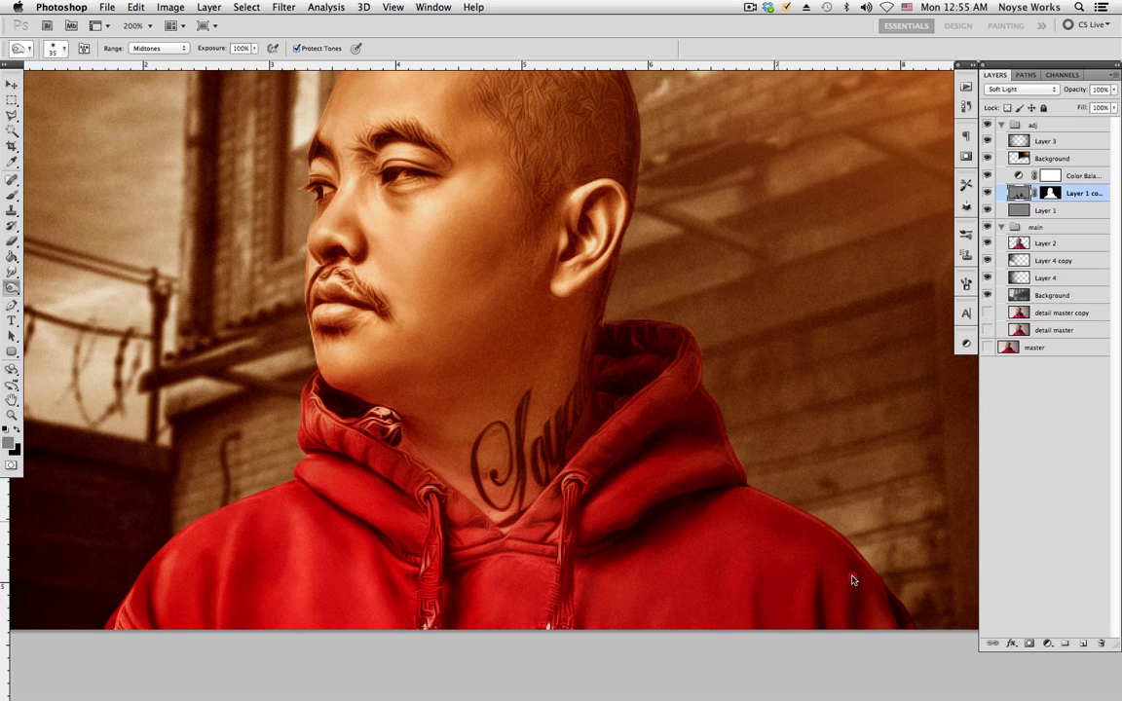
{"action": "left_click", "coordinate": [907, 648]}
{"action": "key", "text": "bracketright"}
{"action": "key", "text": "bracketright"}
{"action": "key", "text": "bracketright"}
{"action": "key", "text": "bracketright"}
{"action": "key", "text": "bracketright"}
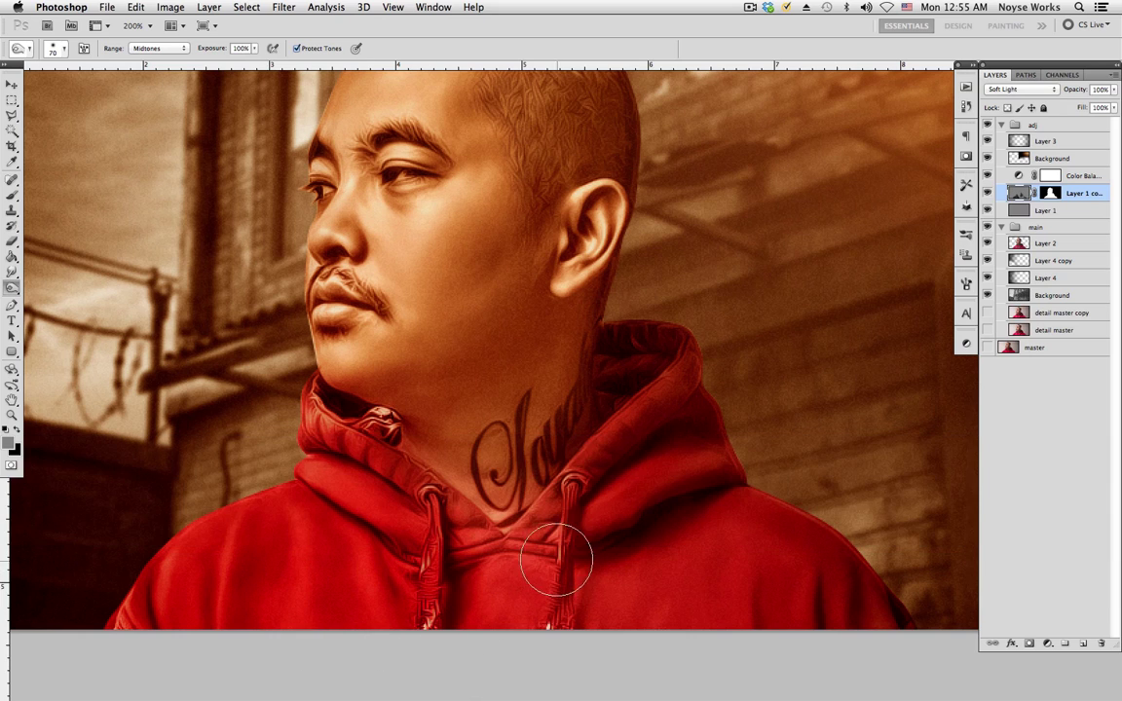
- Darken the short hair at the side of the head with a 45 px Burn brush
{"action": "scroll", "coordinate": [716, 387], "scroll_direction": "up", "scroll_amount": 5}
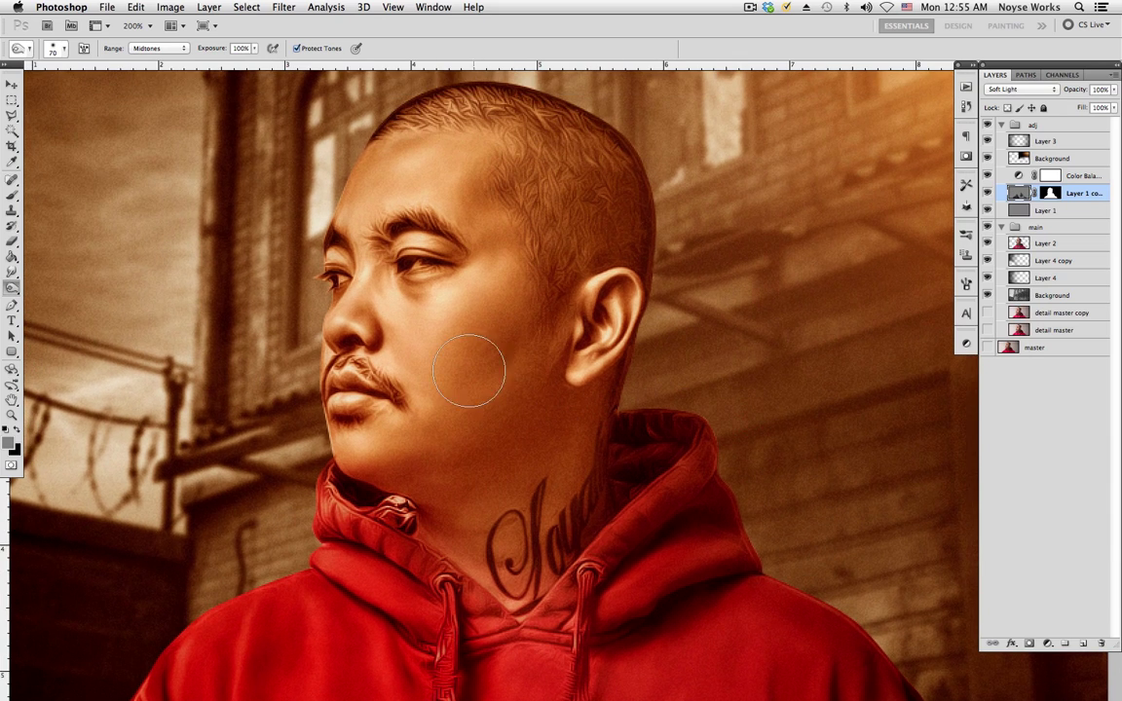
{"action": "key", "text": "bracketleft"}
{"action": "key", "text": "bracketleft"}
{"action": "key", "text": "bracketleft"}
{"action": "key", "text": "bracketleft"}
{"action": "key", "text": "bracketleft"}
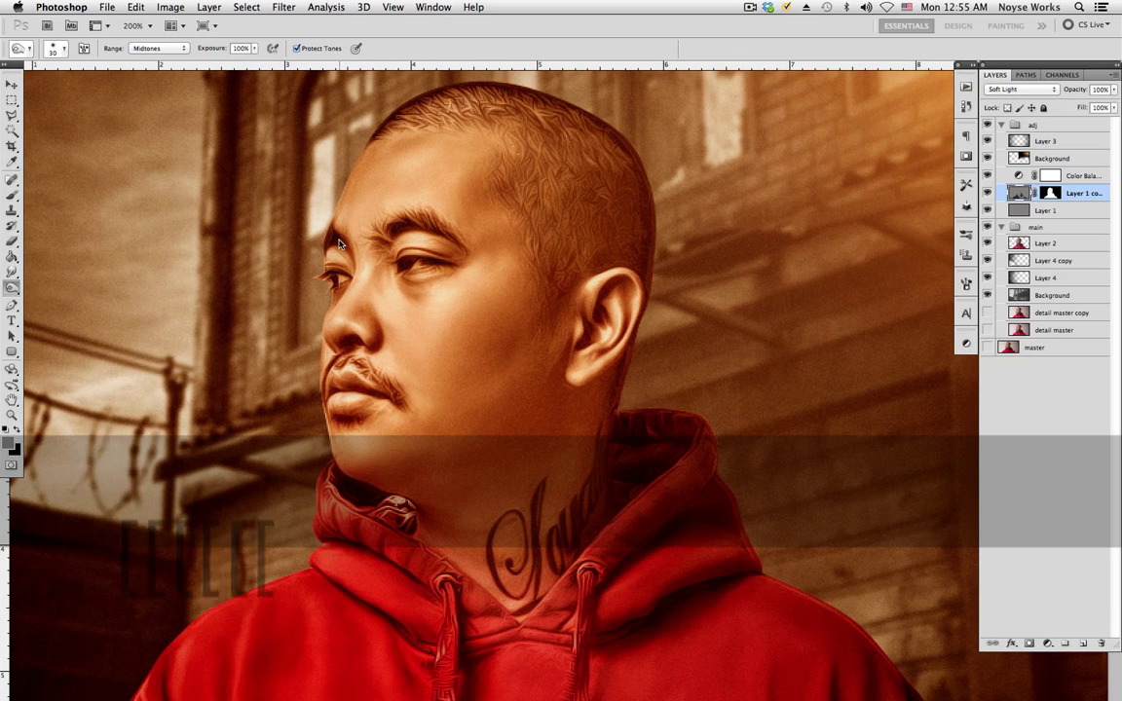
{"action": "key", "text": "bracketright"}
{"action": "key", "text": "bracketright"}
{"action": "key", "text": "bracketright"}
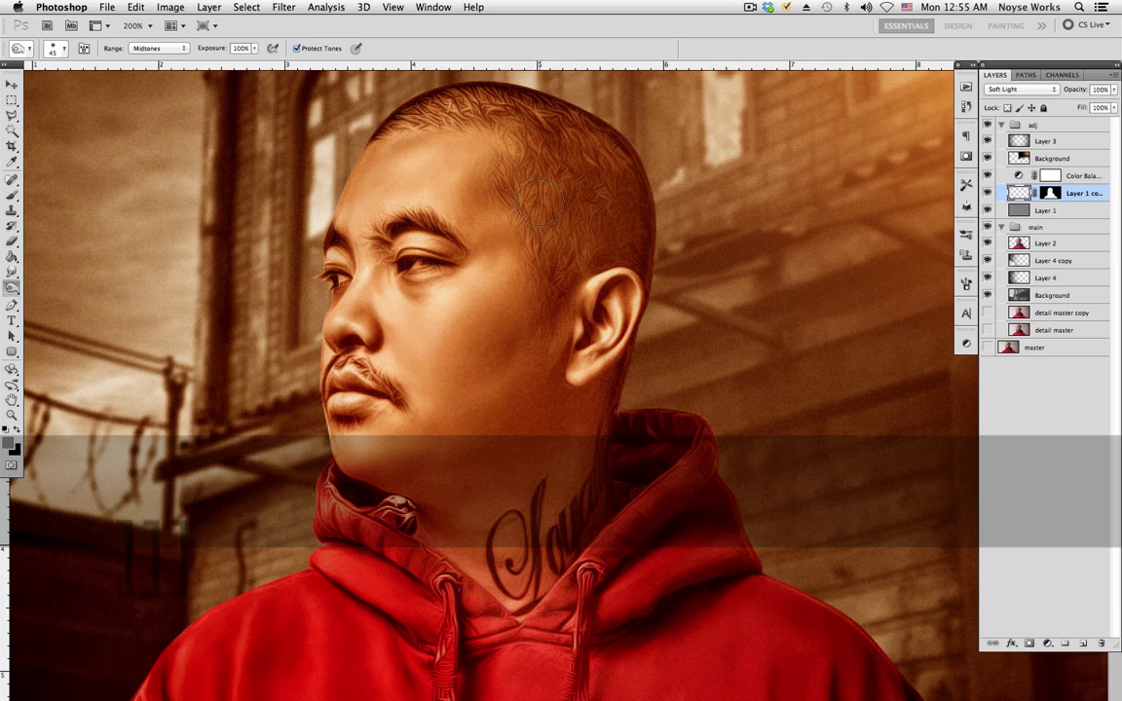
{"action": "mouse_move", "coordinate": [538, 202]}
{"action": "left_mouse_down"}
{"action": "mouse_move", "coordinate": [528, 170]}
{"action": "mouse_move", "coordinate": [544, 230]}
{"action": "mouse_move", "coordinate": [559, 206]}
{"action": "mouse_move", "coordinate": [581, 251]}
{"action": "mouse_move", "coordinate": [626, 202]}
{"action": "mouse_move", "coordinate": [612, 186]}
{"action": "mouse_move", "coordinate": [448, 222]}
{"action": "left_mouse_up"}
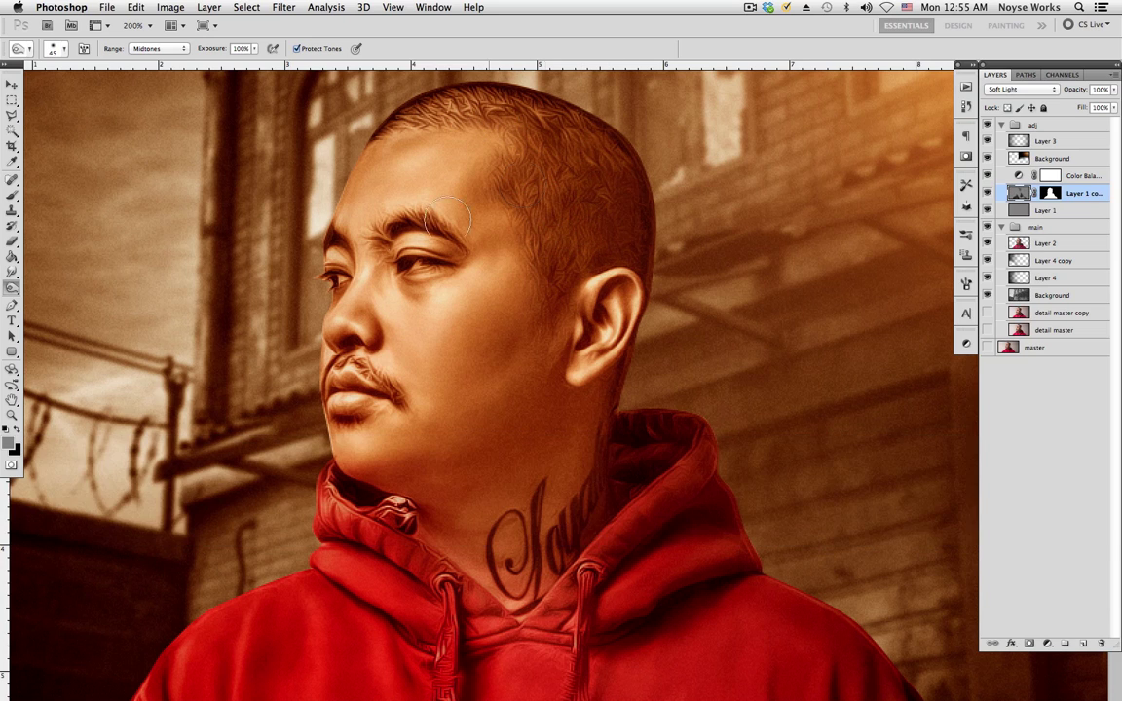
- Burn the shadows around the eyebrows, eyes and nose with small brushes of 25 to 35 px
{"action": "key", "text": "bracketleft"}
{"action": "key", "text": "bracketleft"}
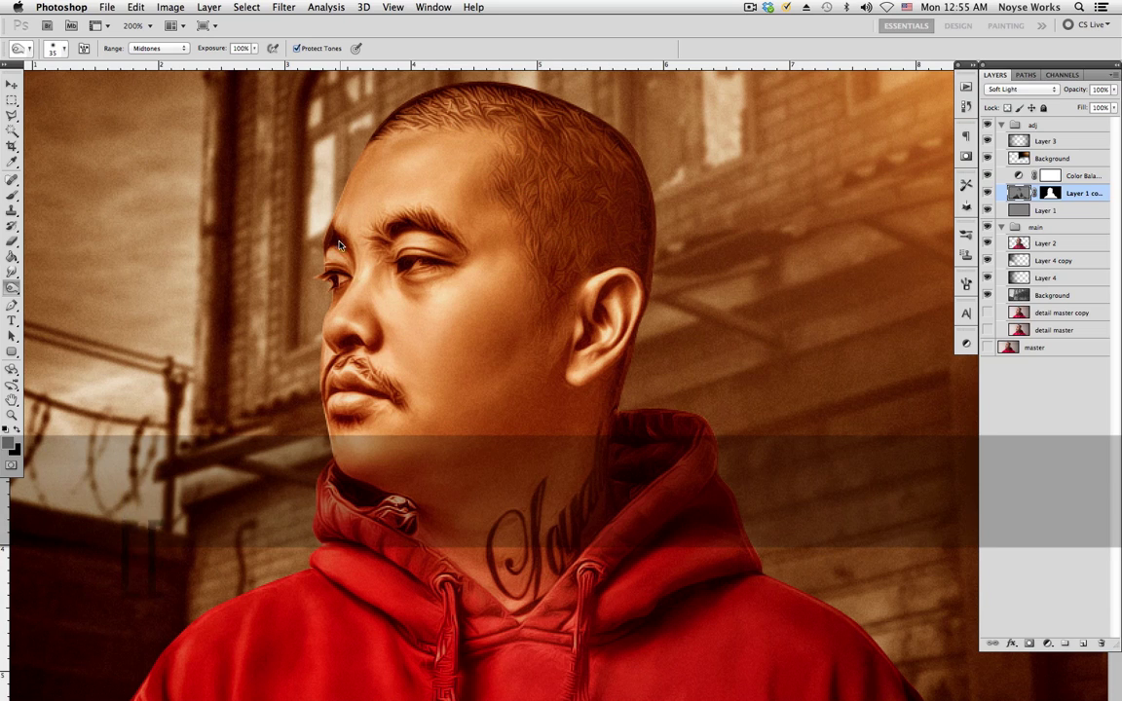
{"action": "key", "text": "bracketleft"}
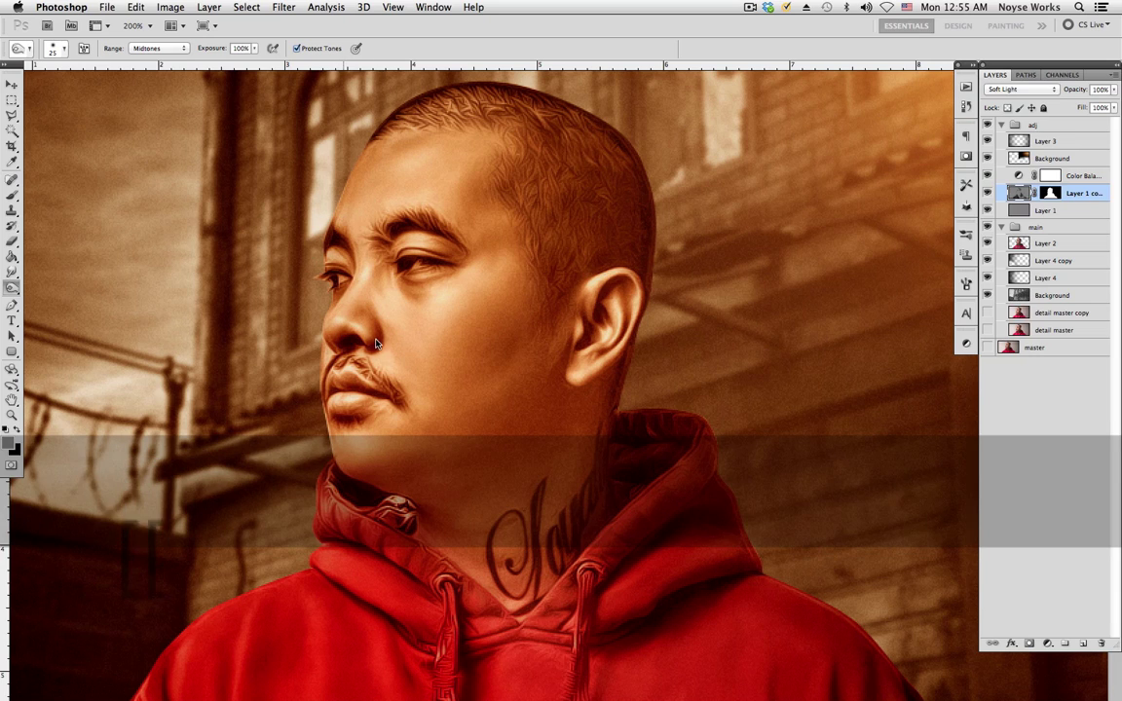
{"action": "key", "text": "bracketright"}
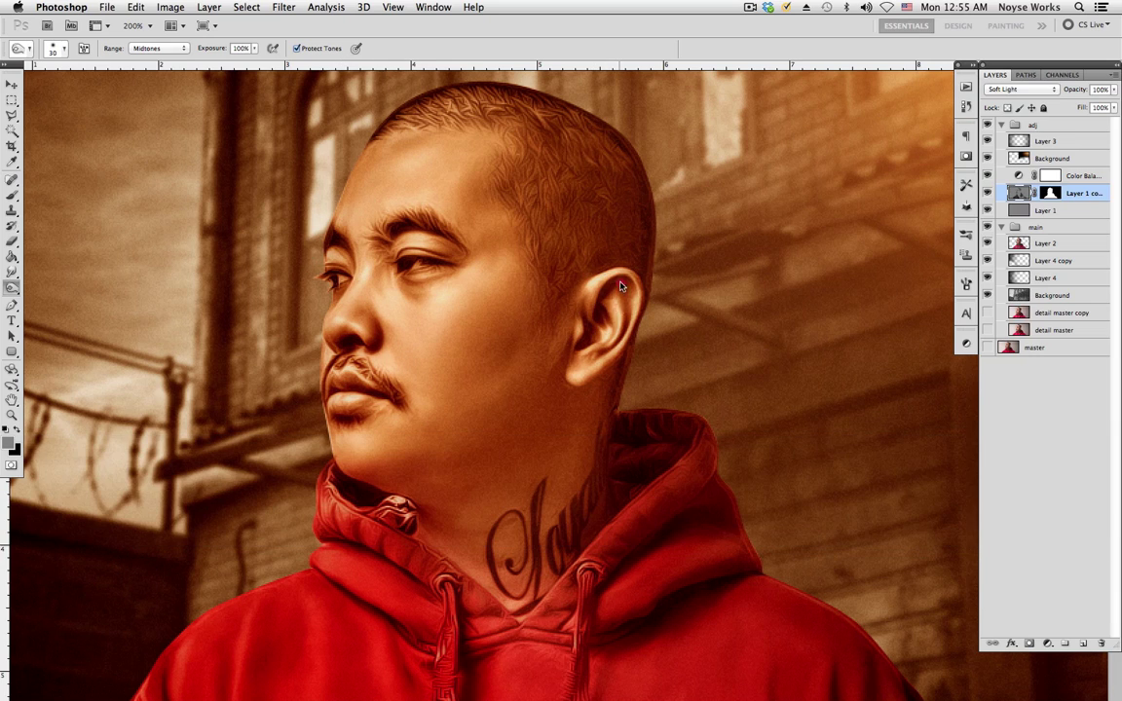
- Burn the ear's shadows and the underside of the cheek and jaw, enlarging the brush to 60 px
{"action": "key", "text": "bracketright"}
{"action": "key", "text": "bracketright"}
{"action": "key", "text": "bracketright"}
{"action": "key", "text": "bracketright"}
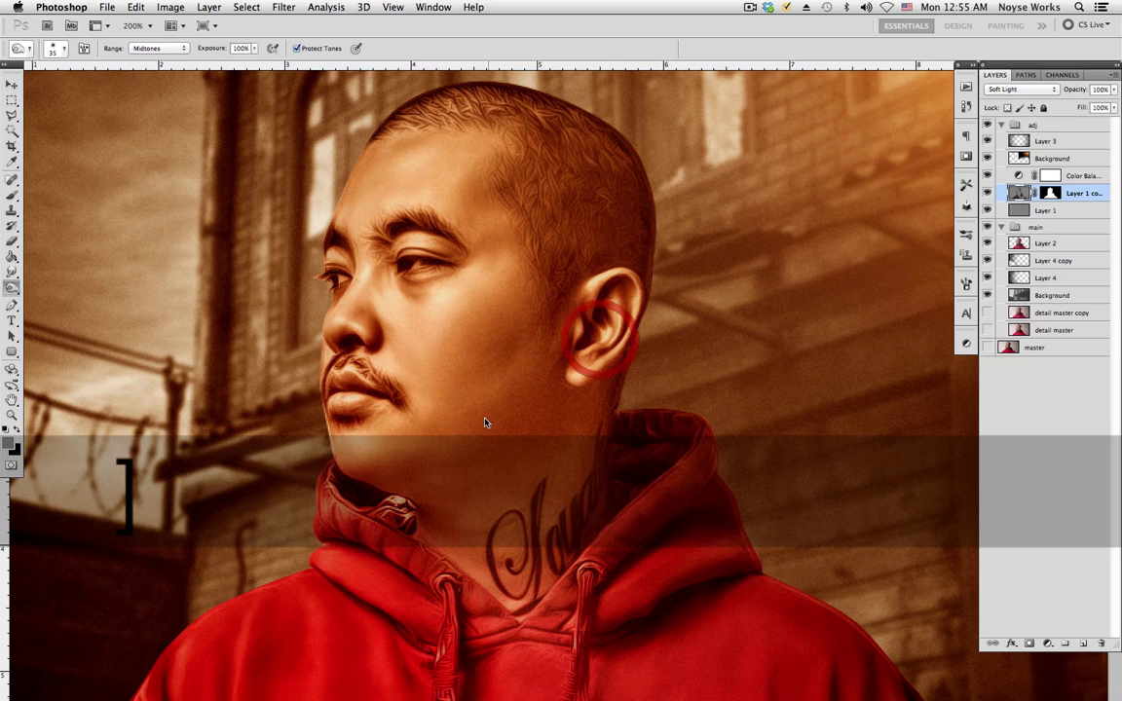
{"action": "key", "text": "bracketright"}
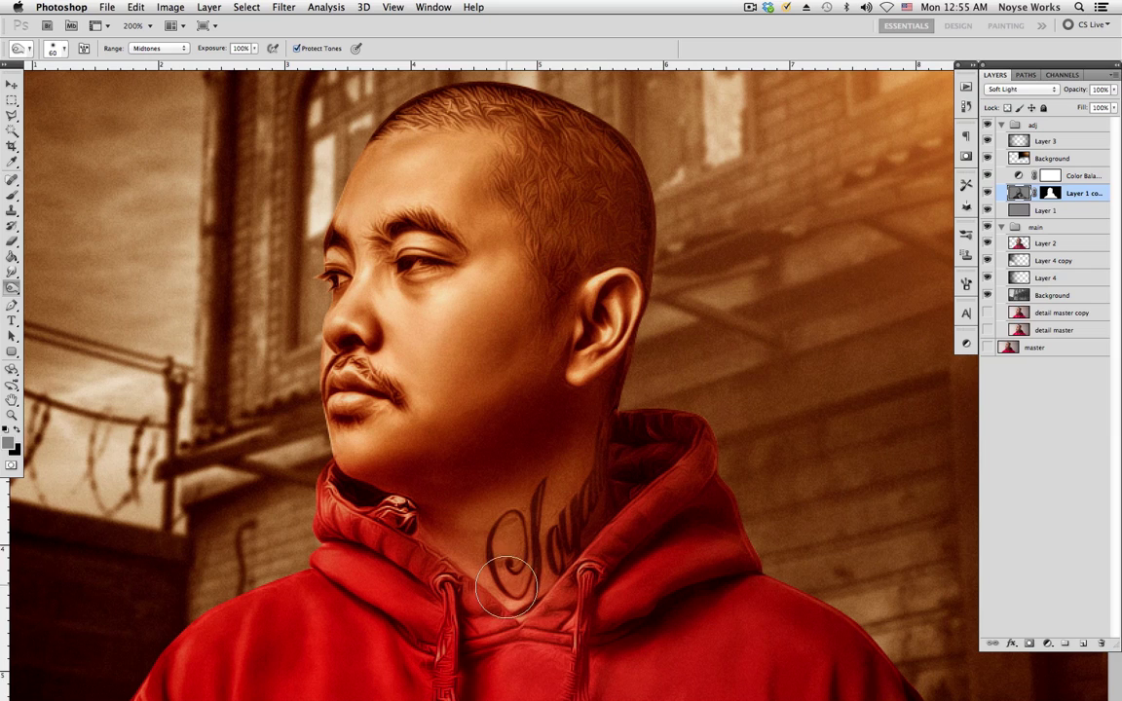
- Lower the Burn exposure to 43% and softly darken the neck area below the jaw
{"action": "left_click", "coordinate": [254, 48]}
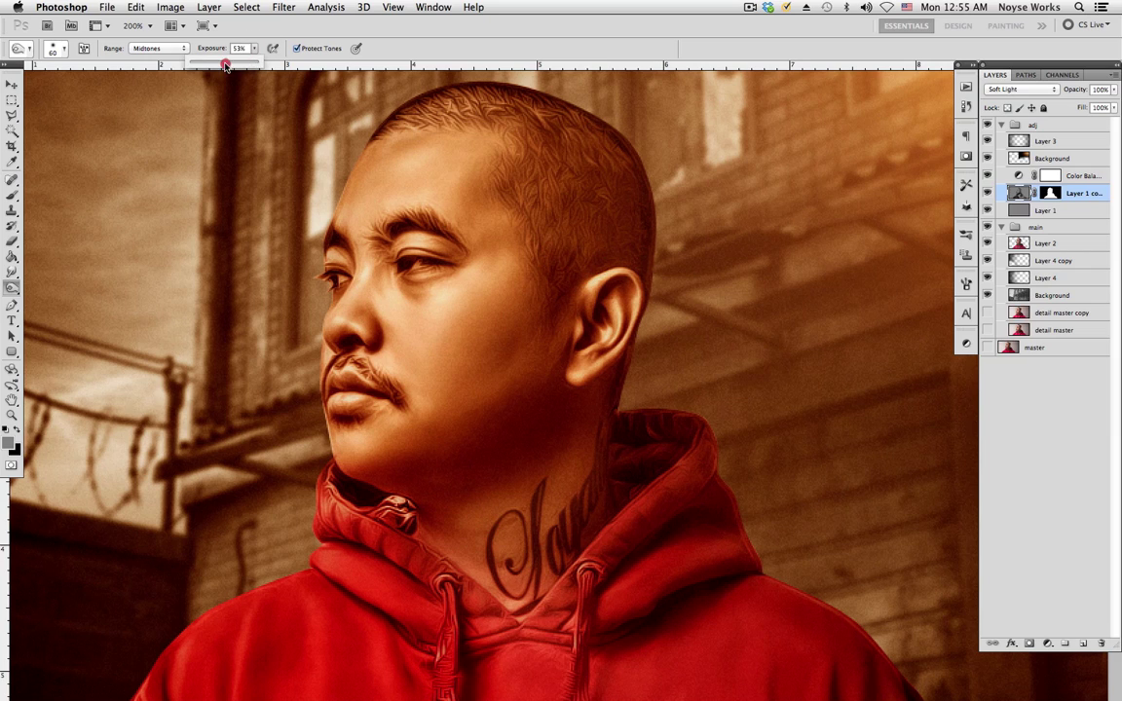
{"action": "left_click", "coordinate": [460, 482]}
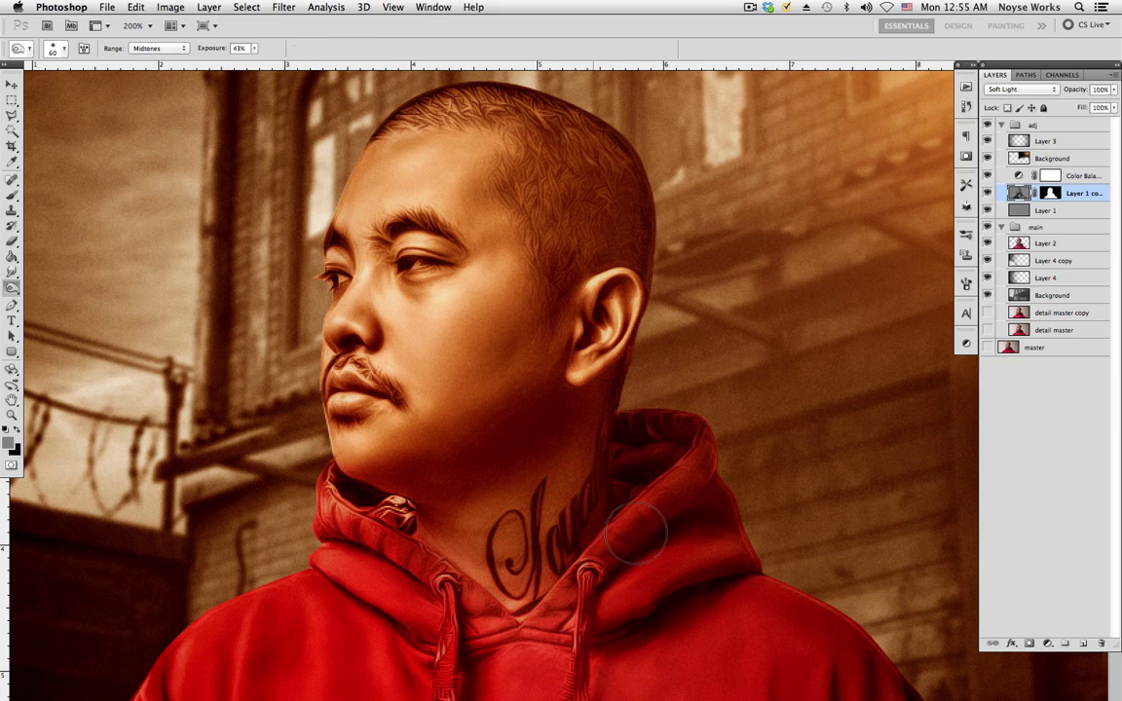
{"action": "key", "text": "v"}
{"action": "key", "text": "super+1"}
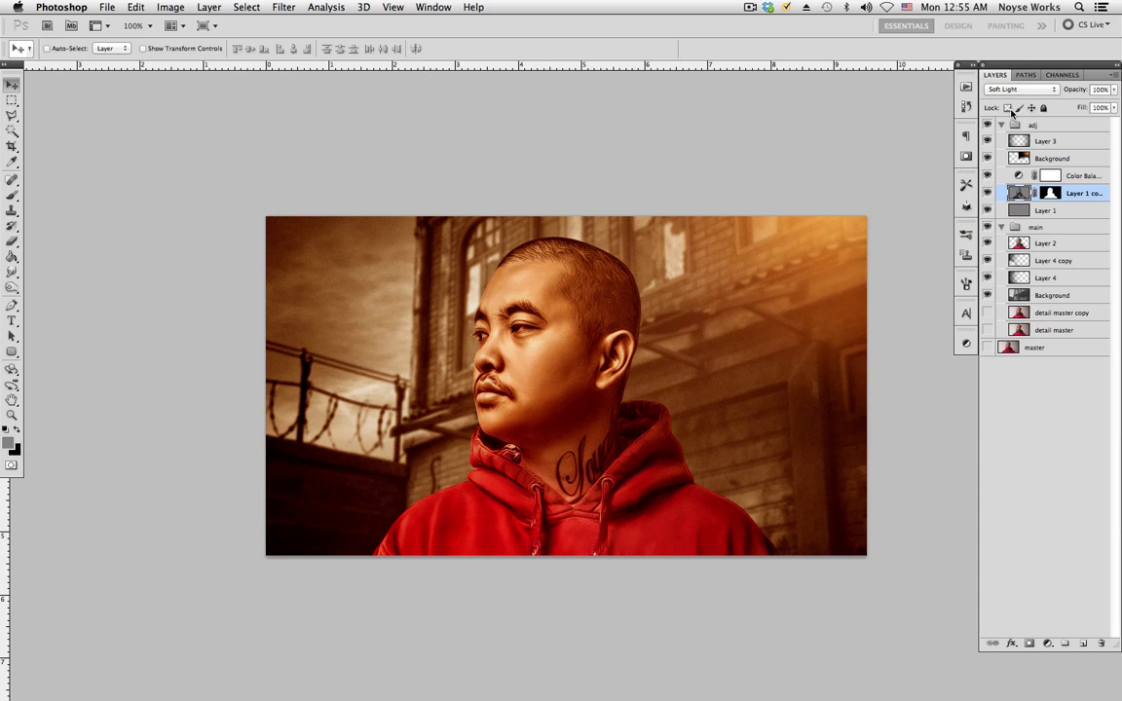
- Inspect the burn strokes of Layer 1 copy in Normal blending, and restore the layer to Soft Light
{"action": "left_click", "coordinate": [1059, 88]}
{"action": "left_click", "coordinate": [1008, 12]}
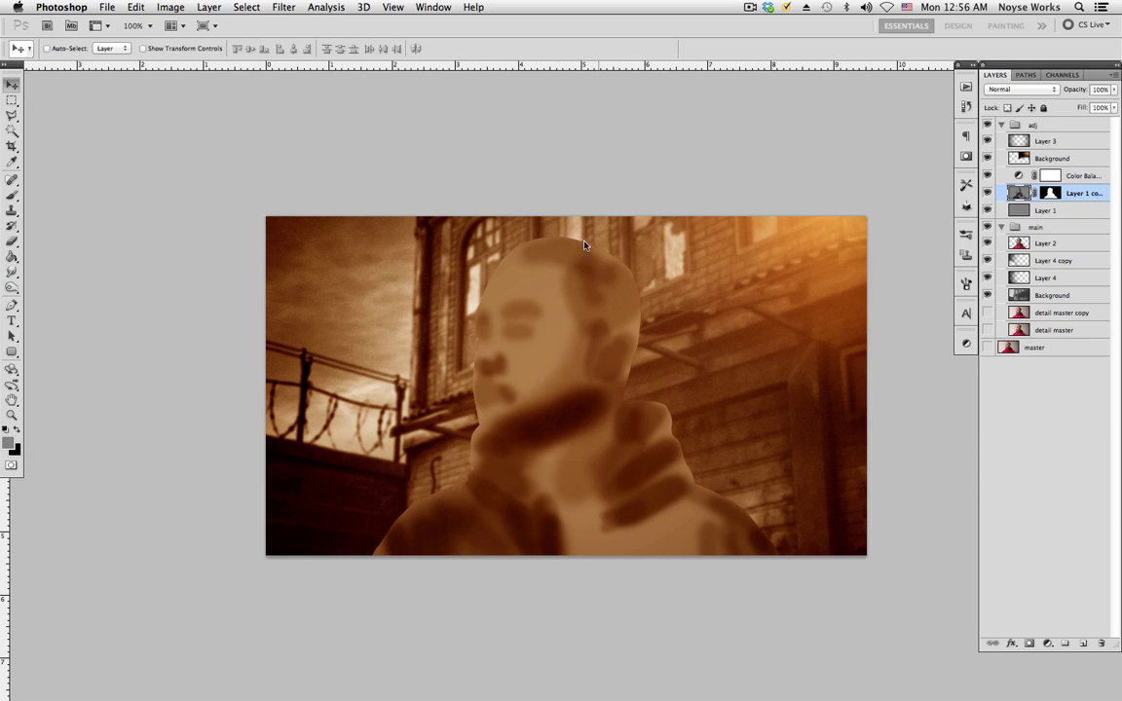
{"action": "left_click", "coordinate": [1021, 89]}
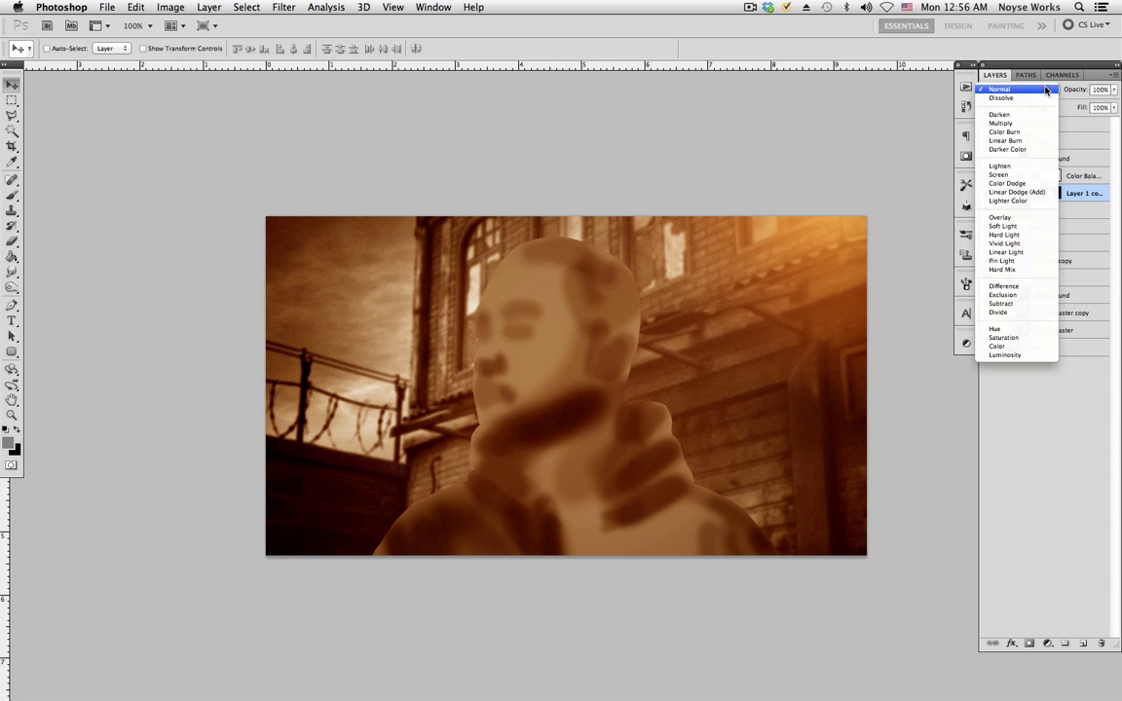
{"action": "left_click", "coordinate": [1008, 220]}
{"action": "key", "text": "v"}
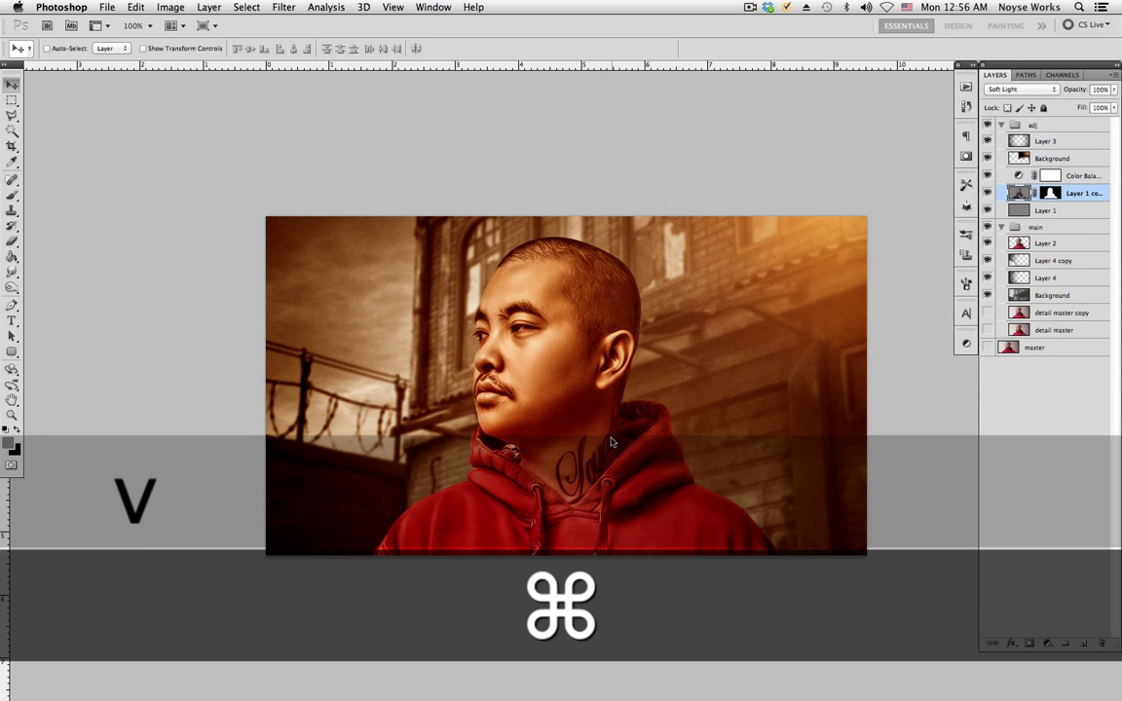
- Save the document
{"action": "key", "text": "super+s"}
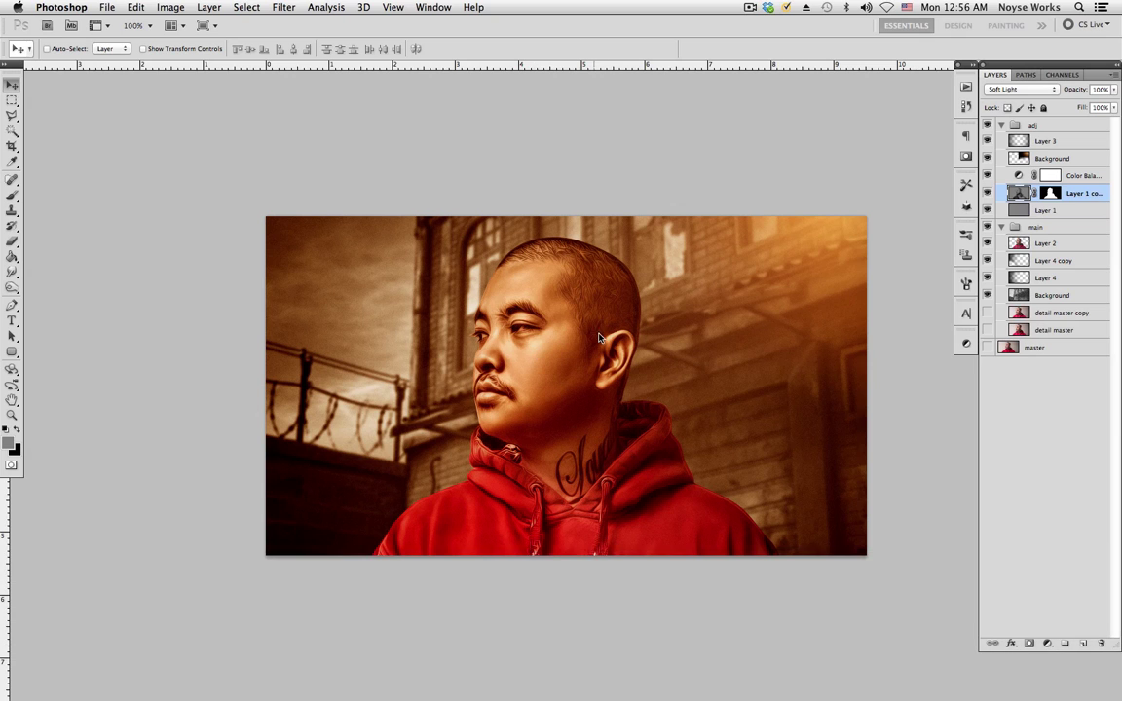
{"action": "scroll", "coordinate": [599, 336], "scroll_direction": "right", "scroll_amount": 2}
{"action": "scroll", "coordinate": [599, 336], "scroll_direction": "down", "scroll_amount": 2}
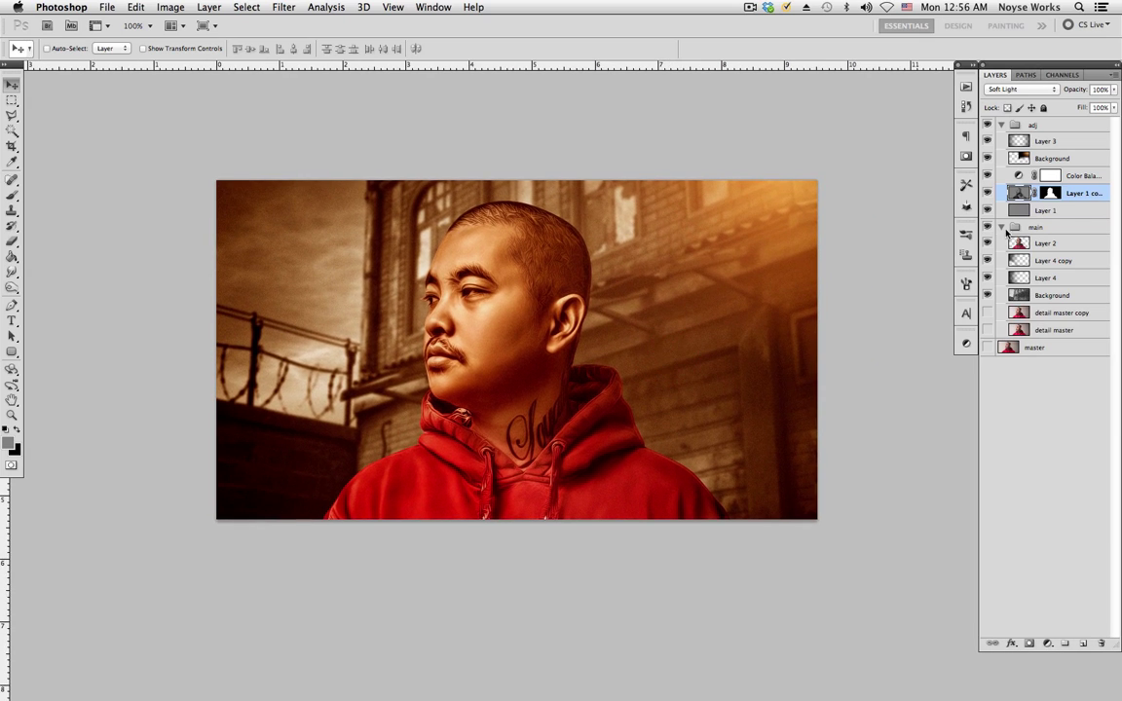
- Collapse the adj group and select Layer 2 in the main group
{"action": "left_click", "coordinate": [1001, 125], "text": "alt"}
{"action": "left_click", "coordinate": [1001, 140]}
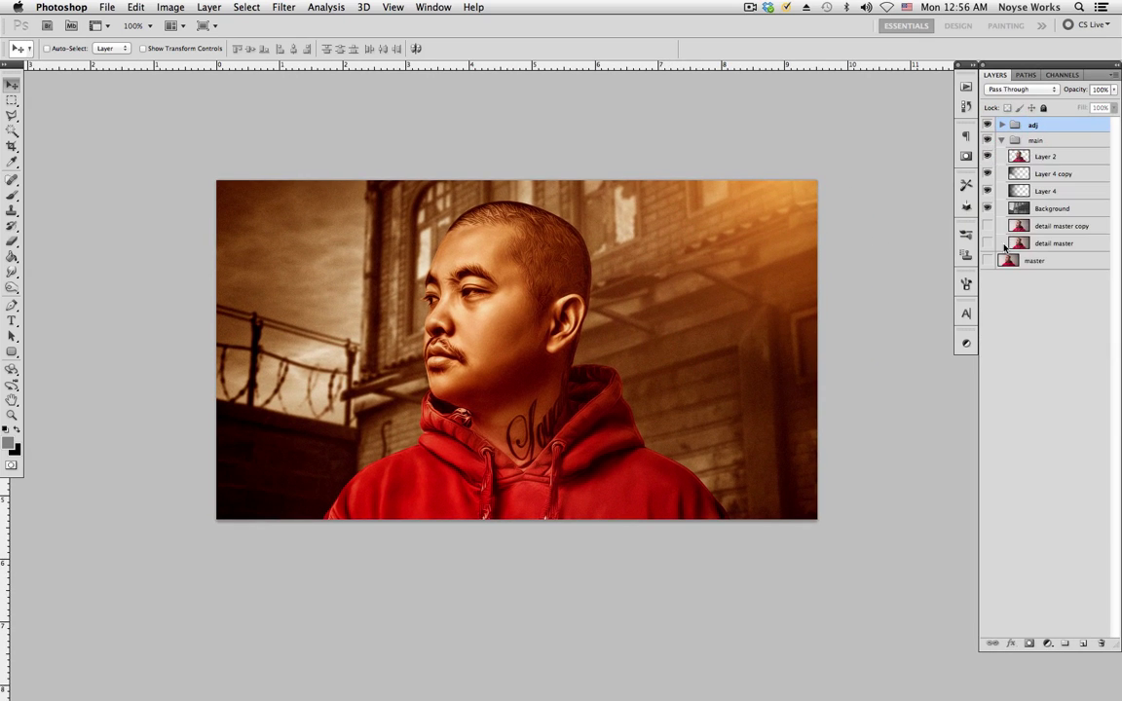
{"action": "scroll", "coordinate": [663, 369], "scroll_direction": "left", "scroll_amount": 1}
{"action": "scroll", "coordinate": [663, 369], "scroll_direction": "up", "scroll_amount": 1}
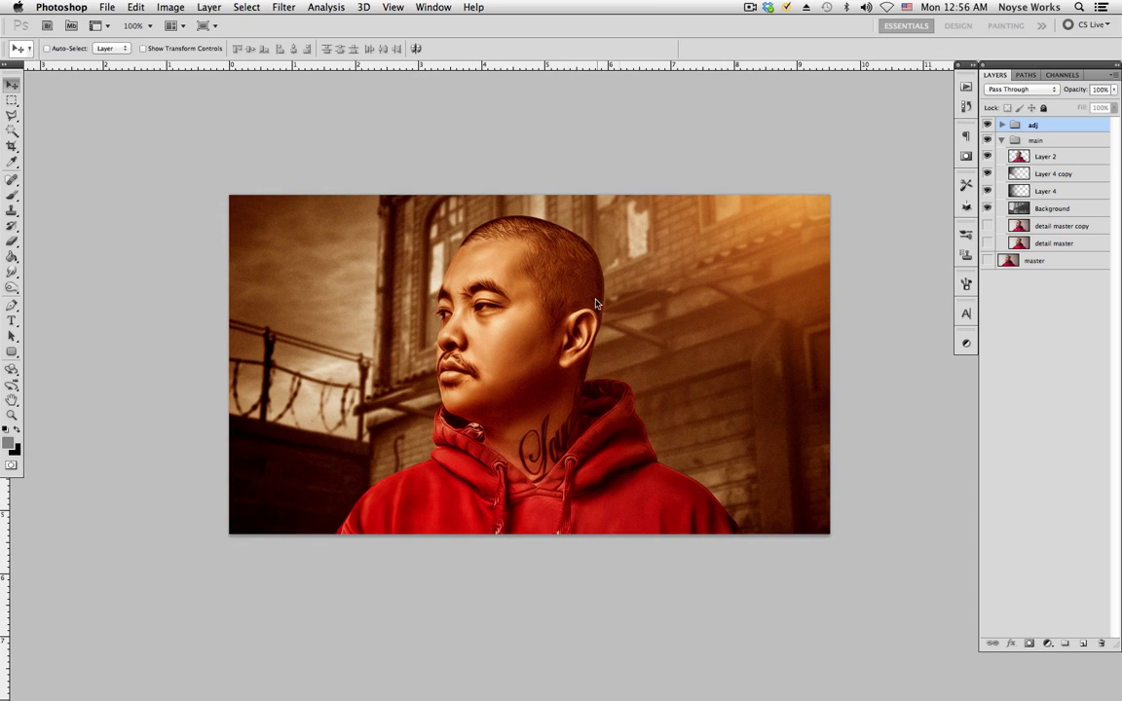
{"action": "left_click", "coordinate": [1035, 158]}
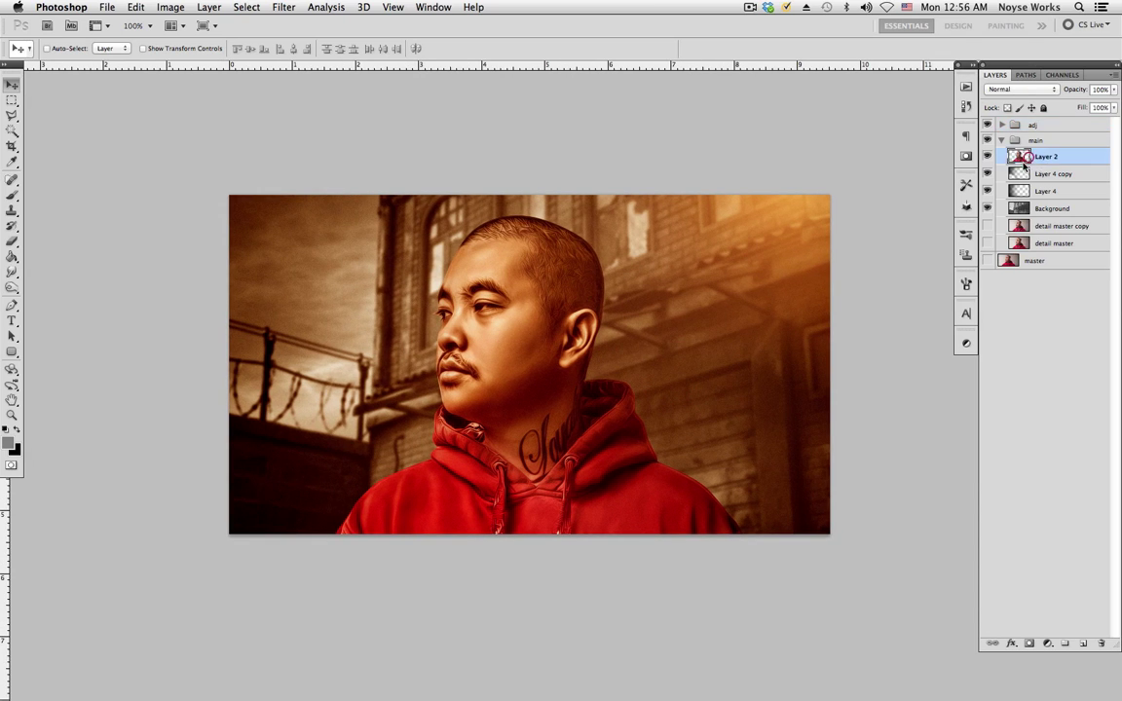
- Duplicate Layer 2 and place the copy in a new group named rim
{"action": "key", "text": "super+j"}
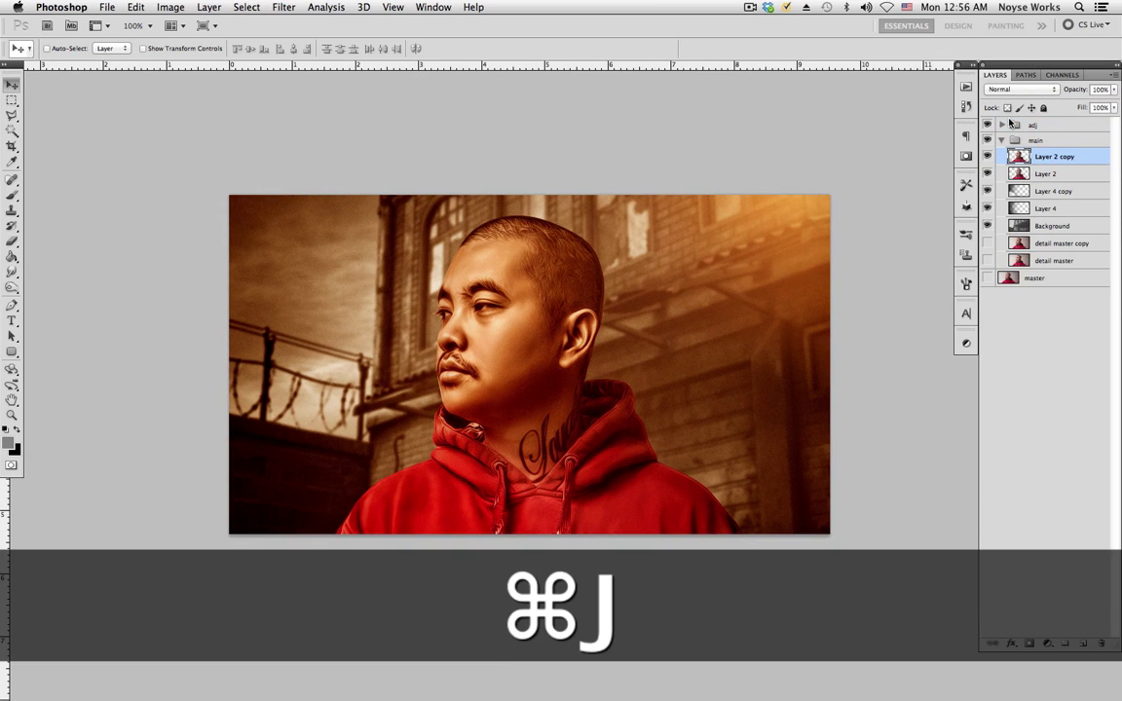
{"action": "key", "text": "super+g"}
{"action": "double_click", "coordinate": [1057, 155]}
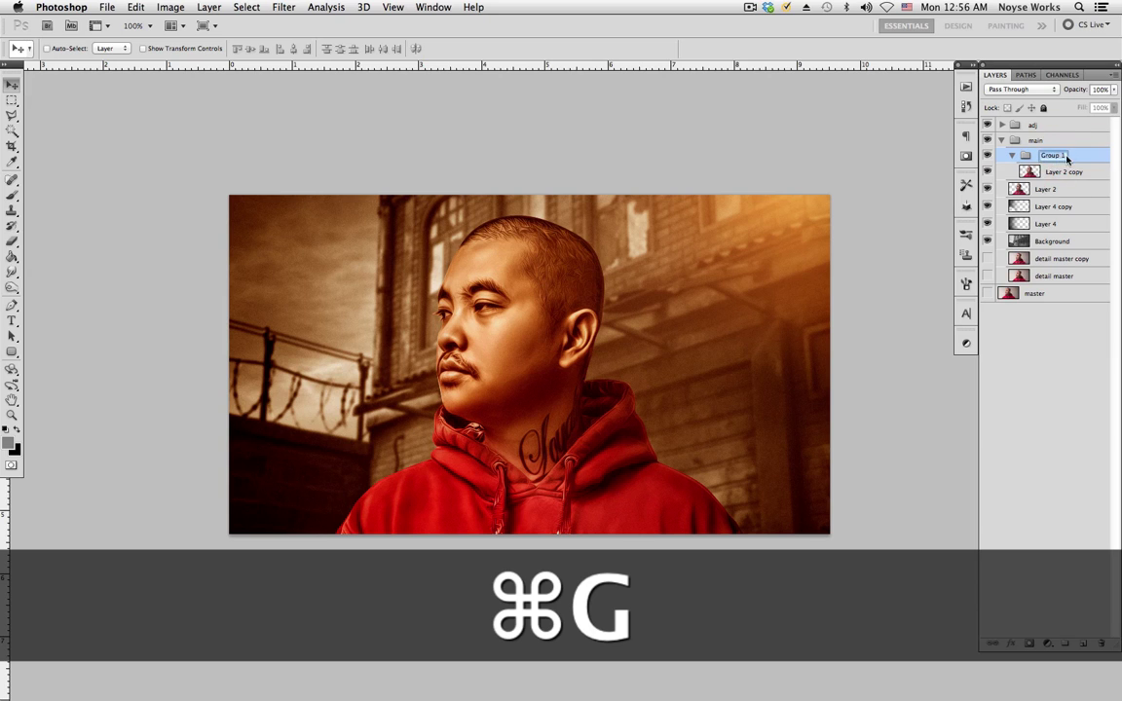
{"action": "type", "text": "rim"}
{"action": "key", "text": "Return"}
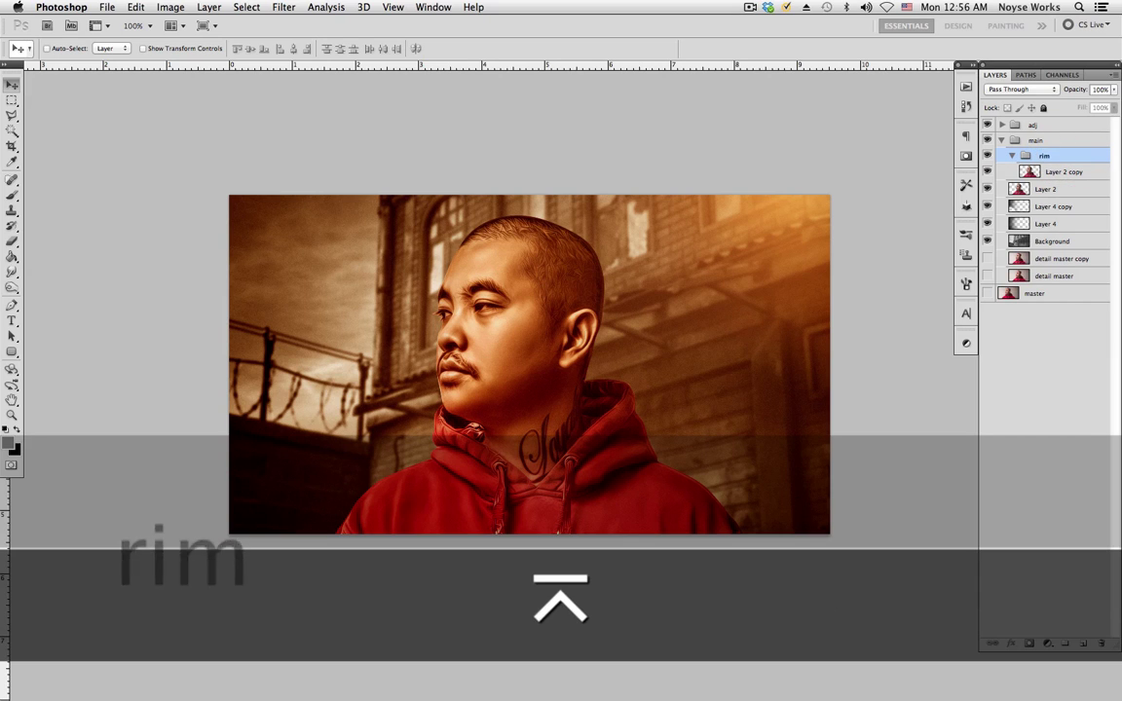
- Give Layer 2 copy a Bevel and Emboss with size 2 px, 100% highlight opacity and 0% shadow opacity, and compare it with the layer hidden
{"action": "left_click", "coordinate": [1062, 167]}
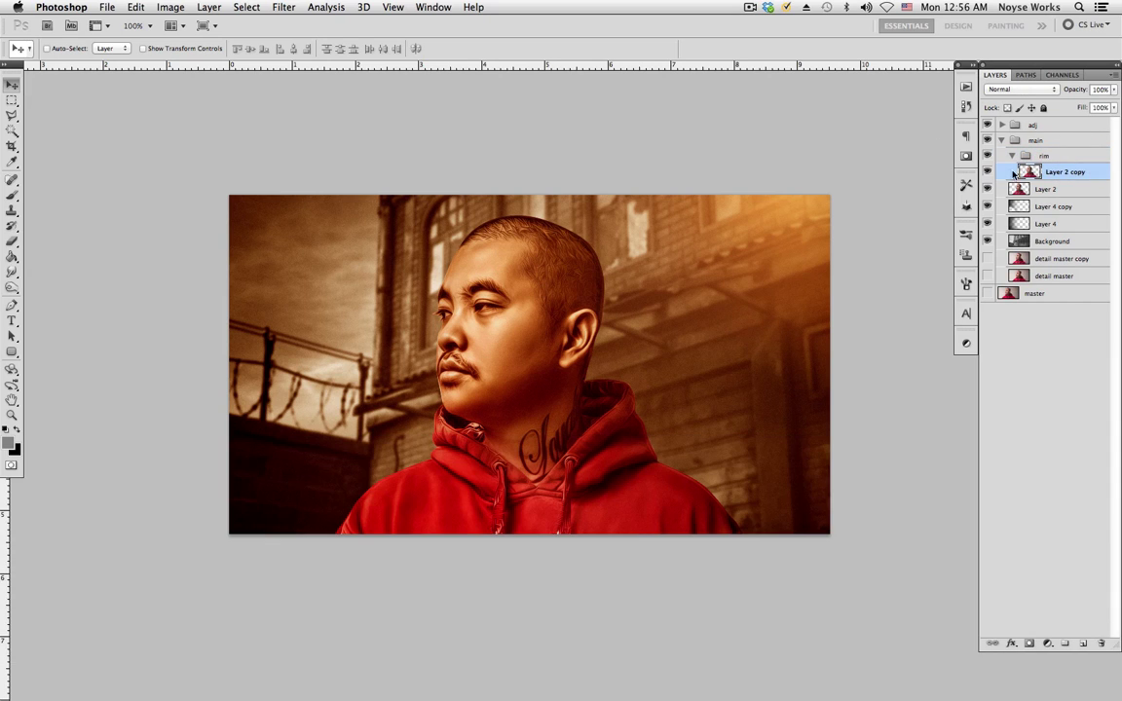
{"action": "double_click", "coordinate": [1099, 170]}
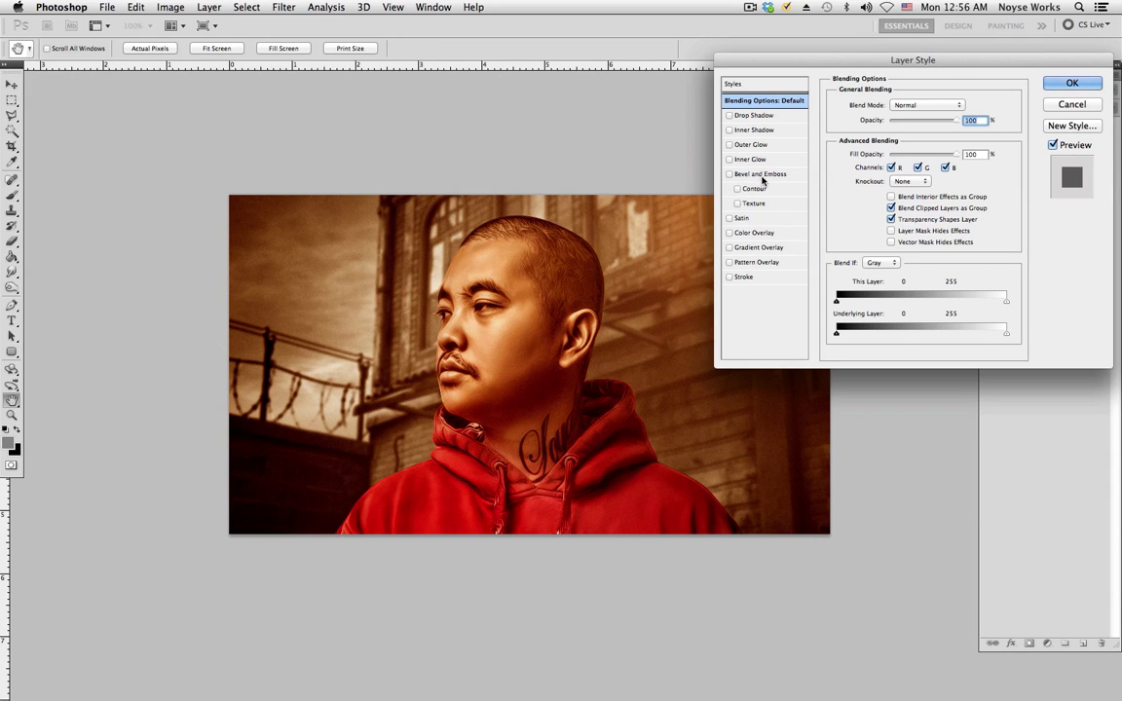
{"action": "left_click", "coordinate": [761, 175]}
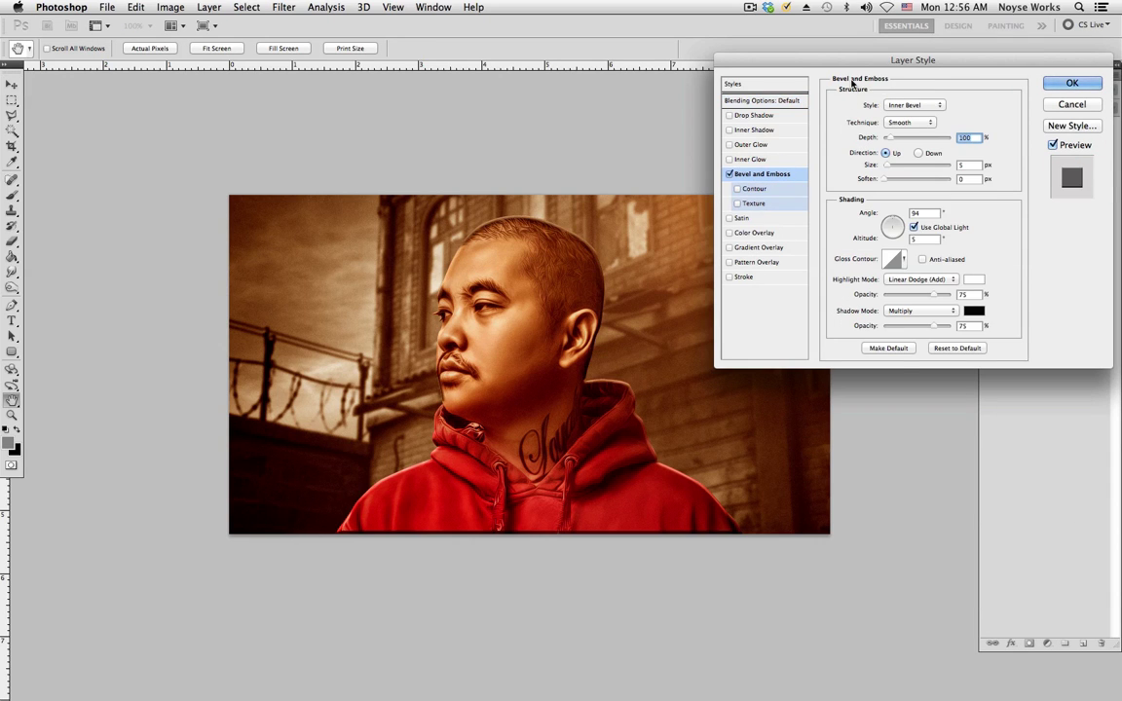
{"action": "left_click_drag", "start_coordinate": [851, 60], "coordinate": [858, 135]}
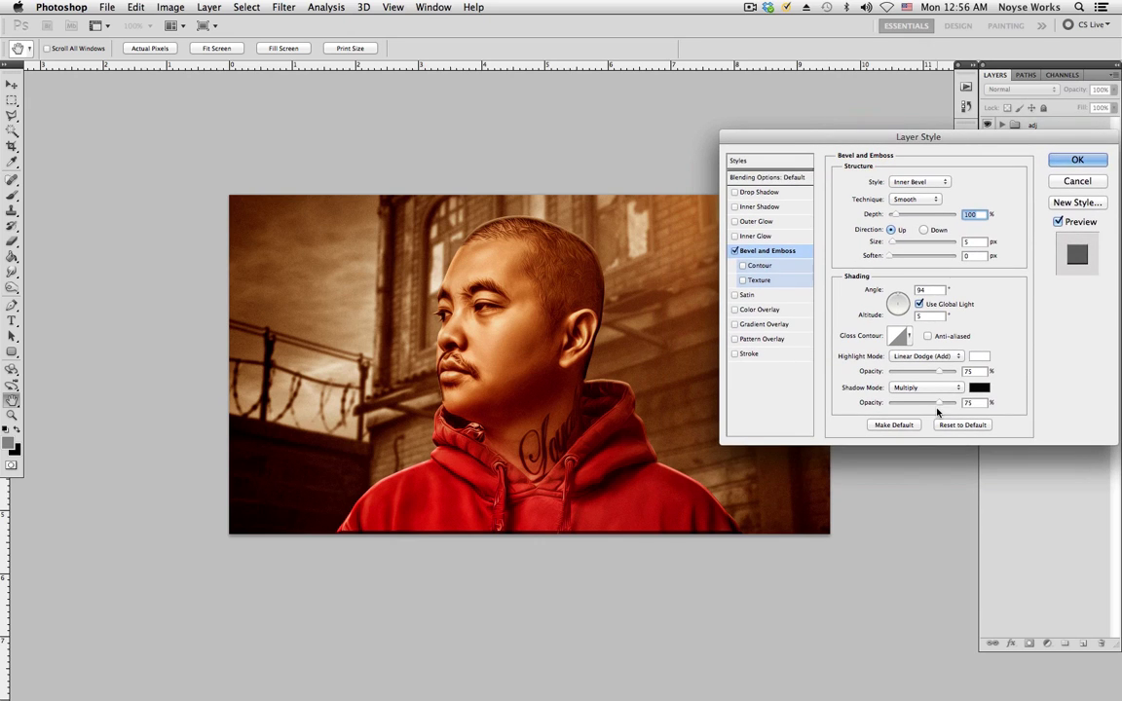
{"action": "left_click_drag", "start_coordinate": [870, 402], "coordinate": [828, 395]}
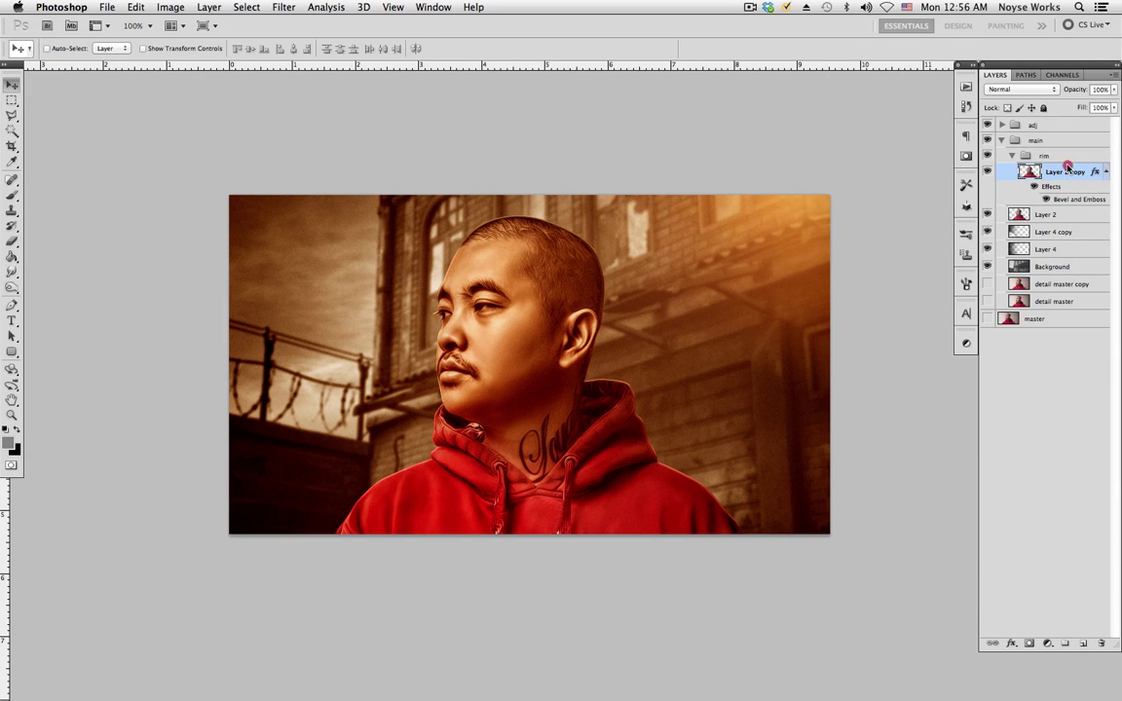
{"action": "double_click", "coordinate": [1068, 168]}
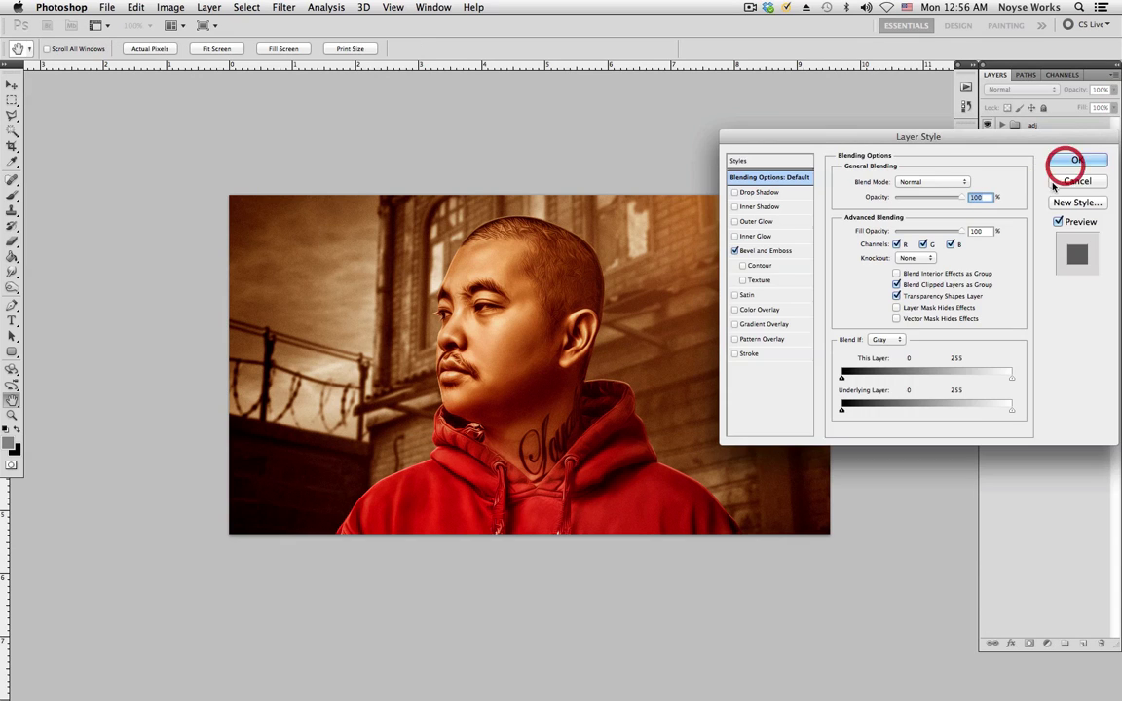
{"action": "left_click", "coordinate": [768, 251]}
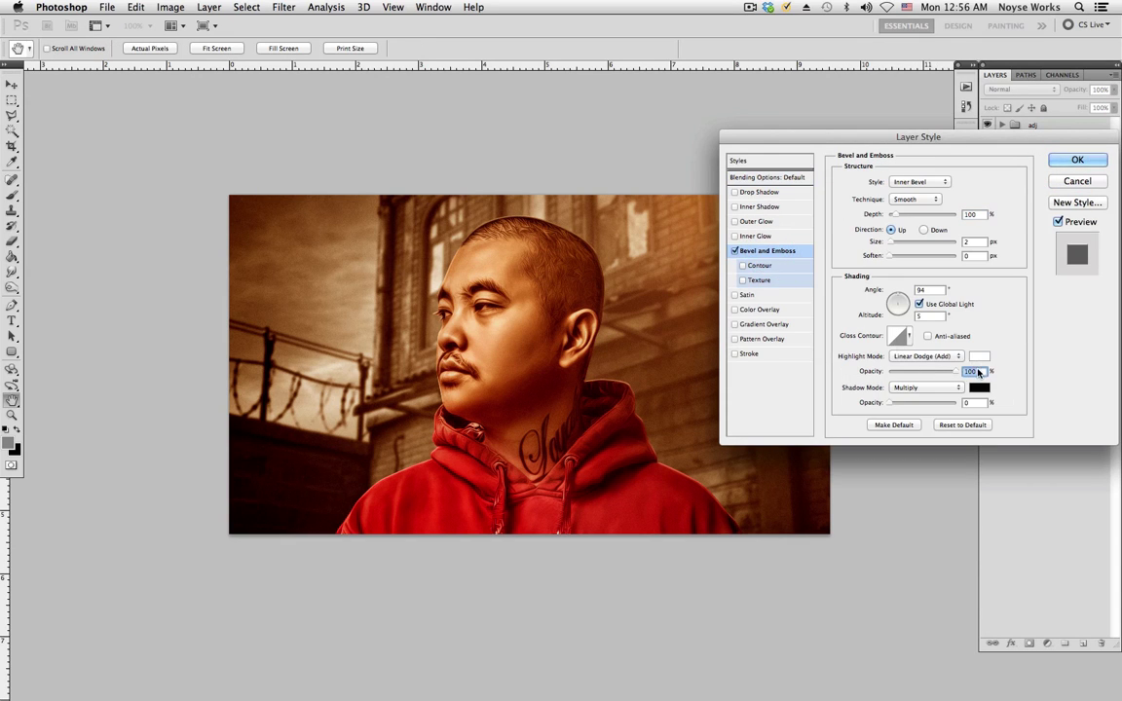
{"action": "left_click", "coordinate": [1078, 161]}
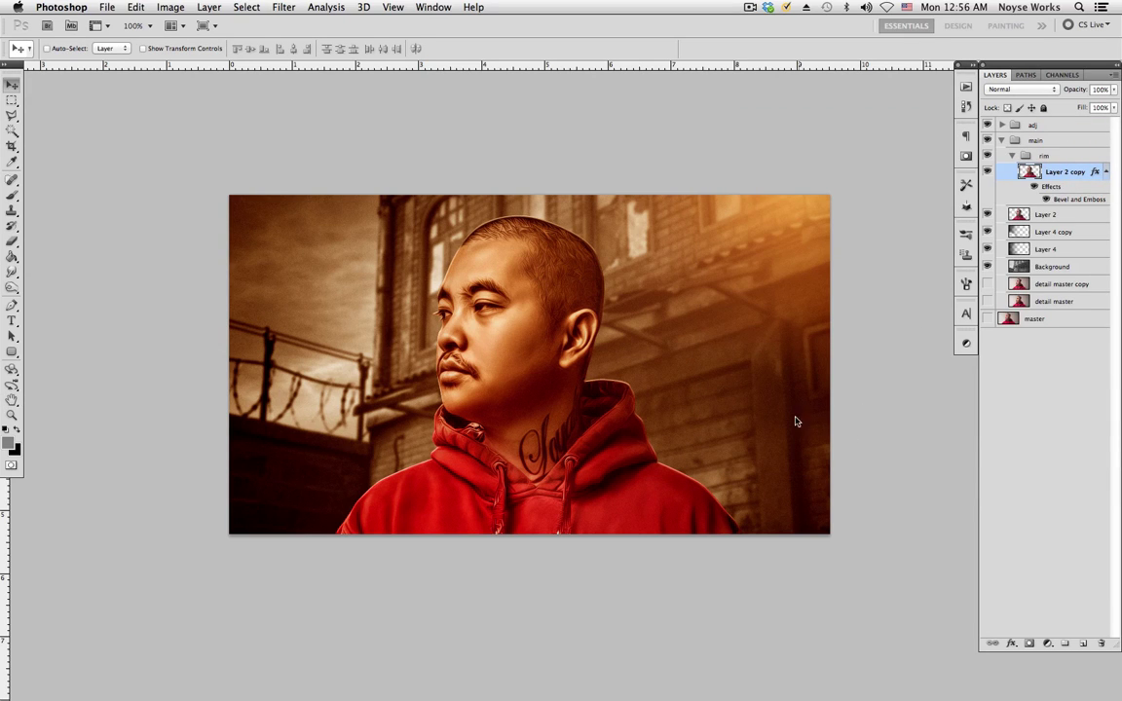
{"action": "left_click", "coordinate": [989, 173]}
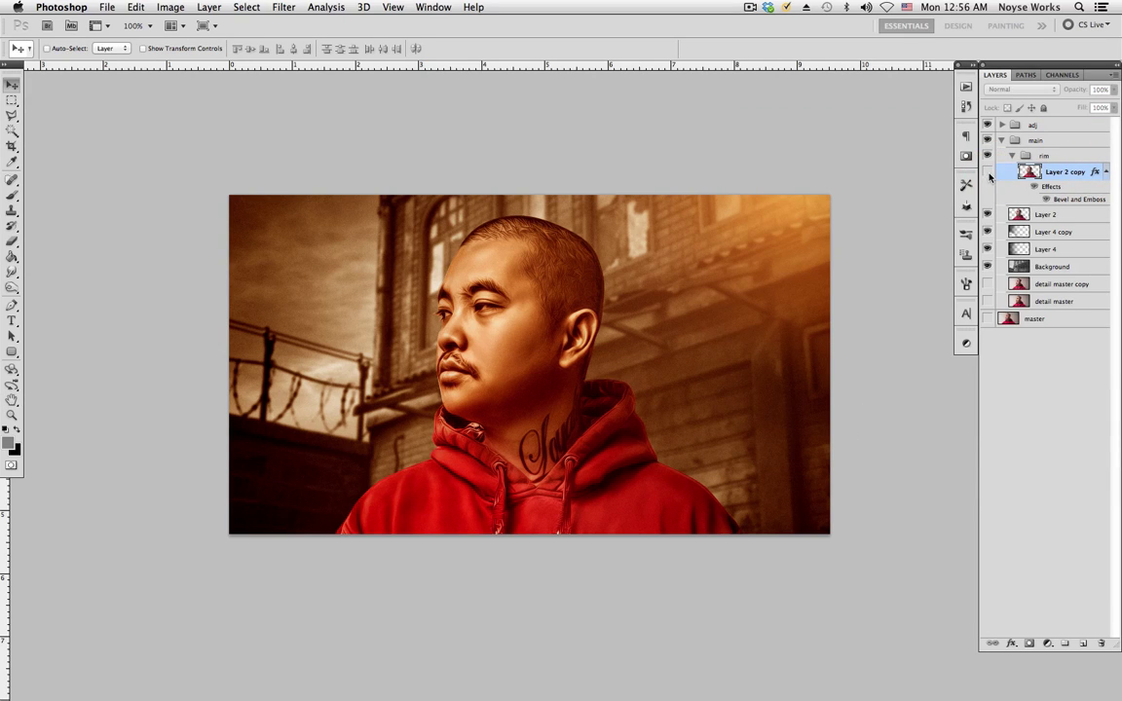
{"action": "left_click", "coordinate": [988, 172]}
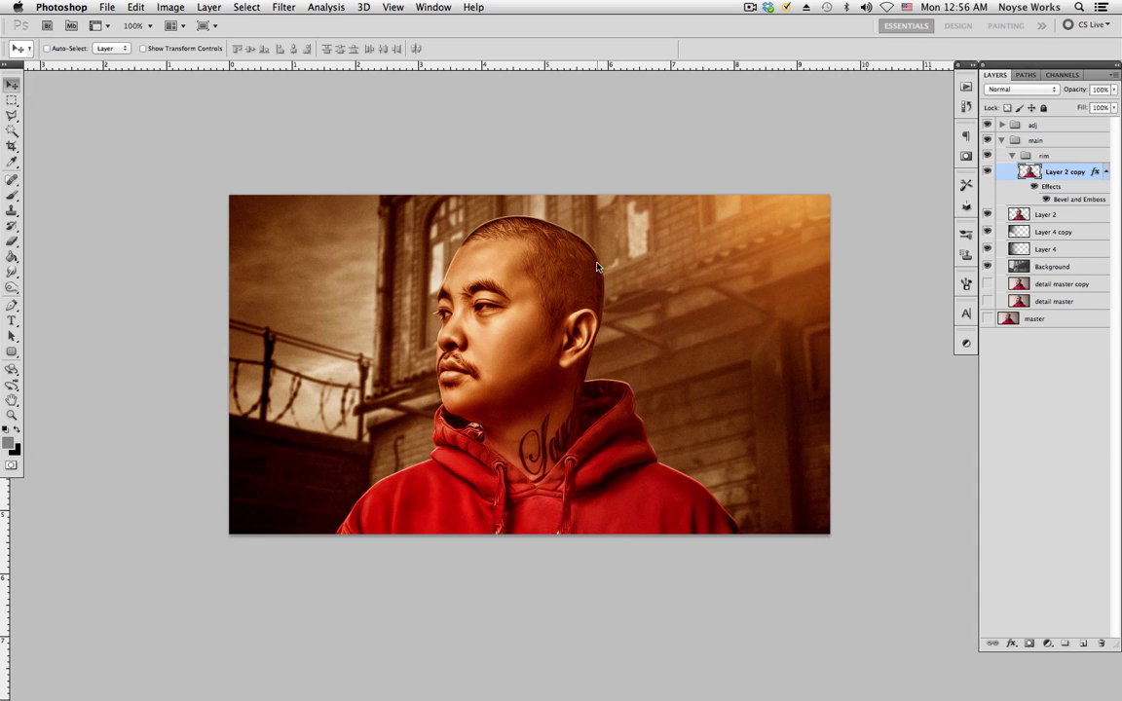
- Try several light angles for the bevel of Layer 2 copy and apply one that lights the edges from above
{"action": "double_click", "coordinate": [1060, 169]}
{"action": "left_click", "coordinate": [765, 251]}
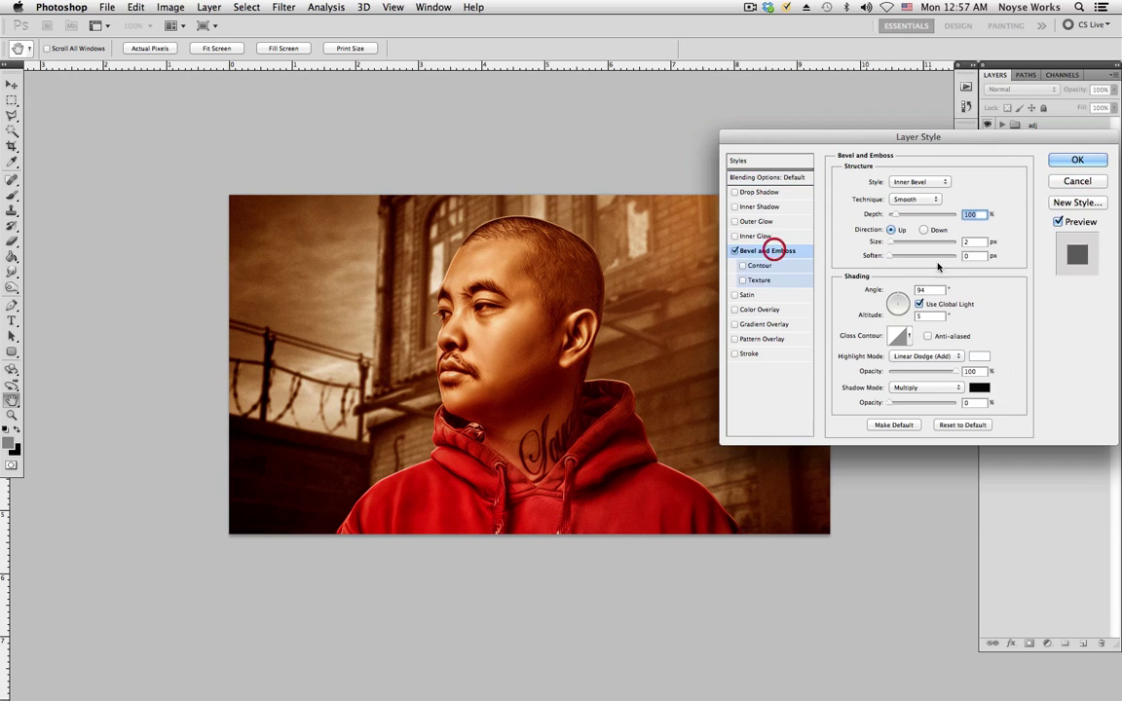
{"action": "left_click", "coordinate": [902, 298]}
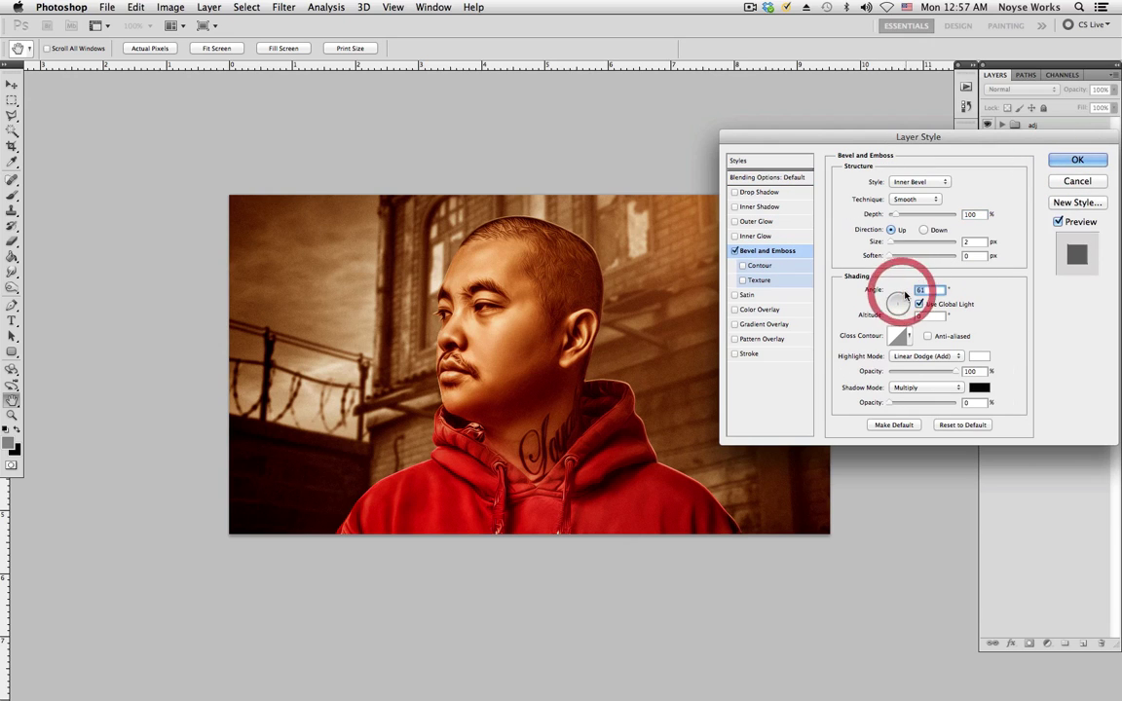
{"action": "left_click", "coordinate": [909, 296]}
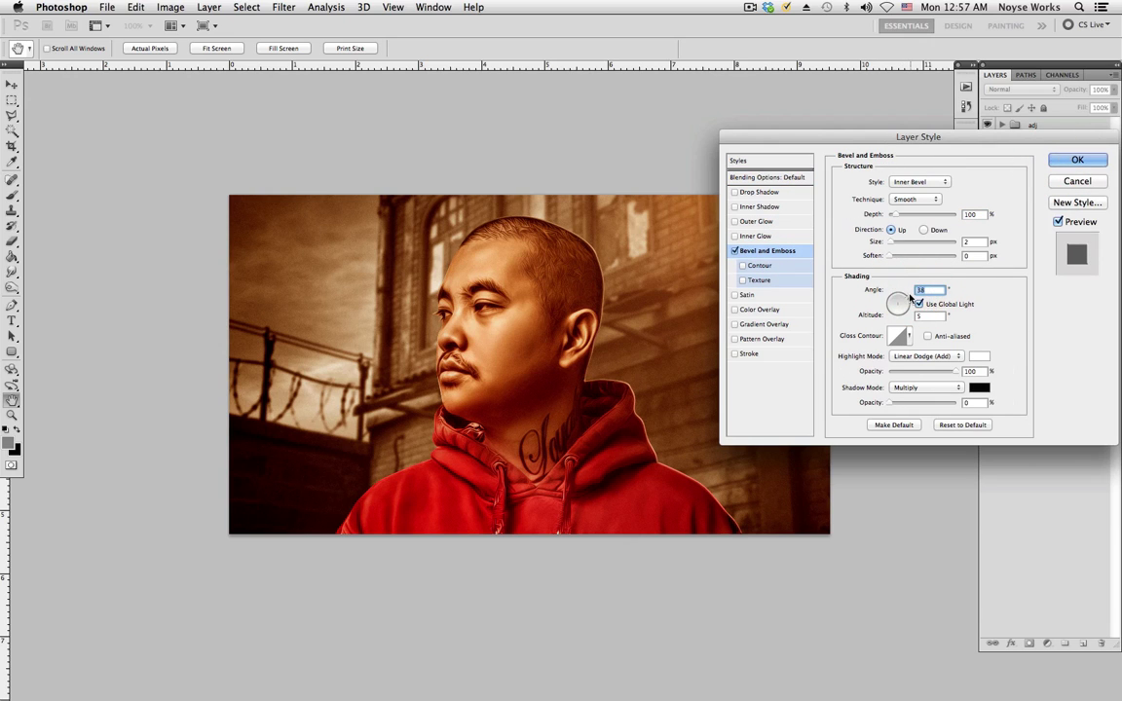
{"action": "left_click", "coordinate": [904, 300]}
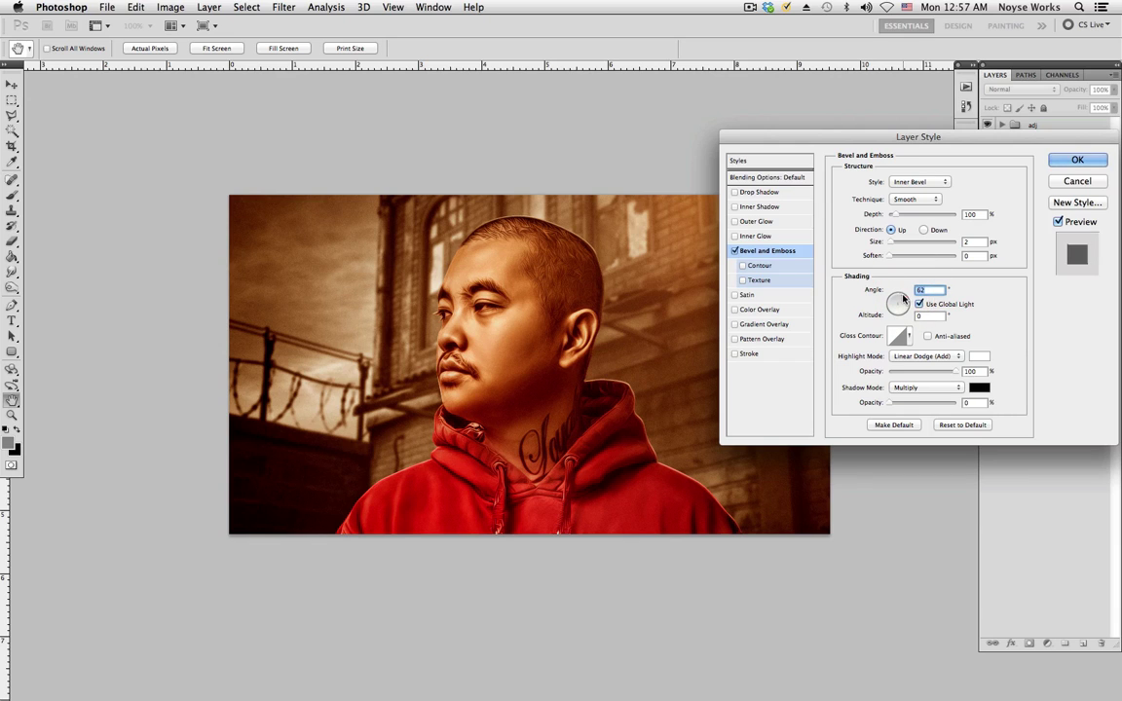
{"action": "left_click", "coordinate": [903, 299]}
{"action": "left_click", "coordinate": [901, 297]}
{"action": "left_click", "coordinate": [900, 297]}
{"action": "left_click", "coordinate": [898, 295]}
{"action": "left_click", "coordinate": [1062, 159]}
{"action": "left_click", "coordinate": [1015, 156]}
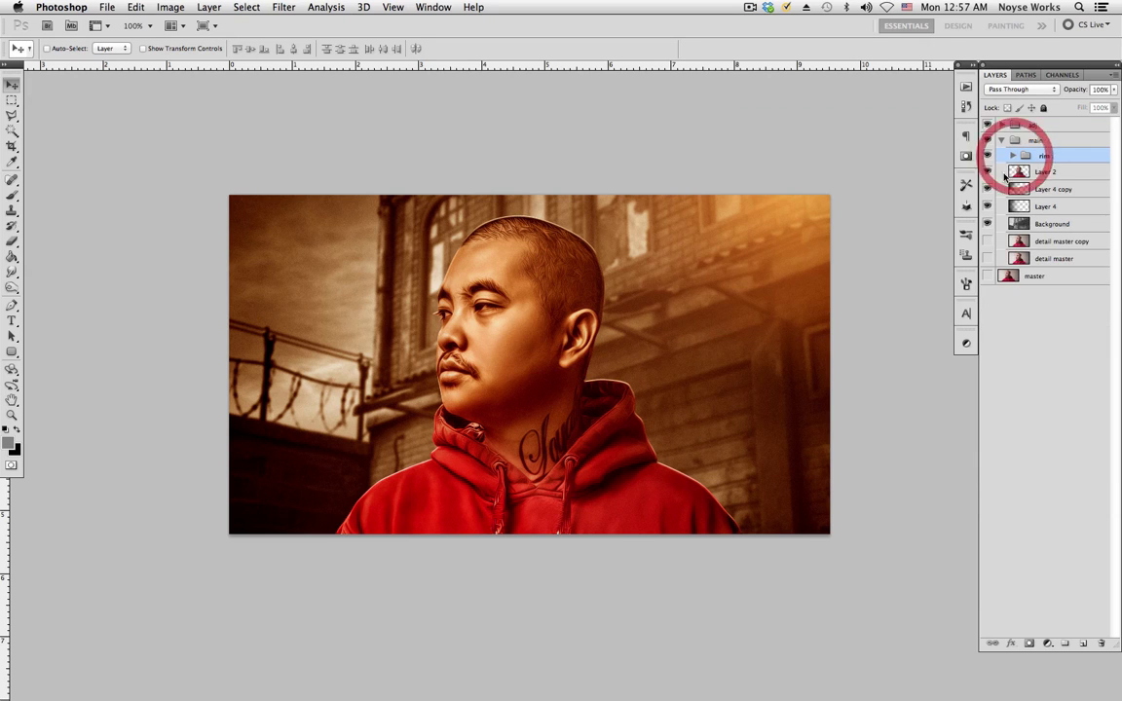
{"action": "left_click", "coordinate": [1016, 156]}
{"action": "left_click", "coordinate": [1018, 156]}
{"action": "left_click", "coordinate": [1018, 157]}
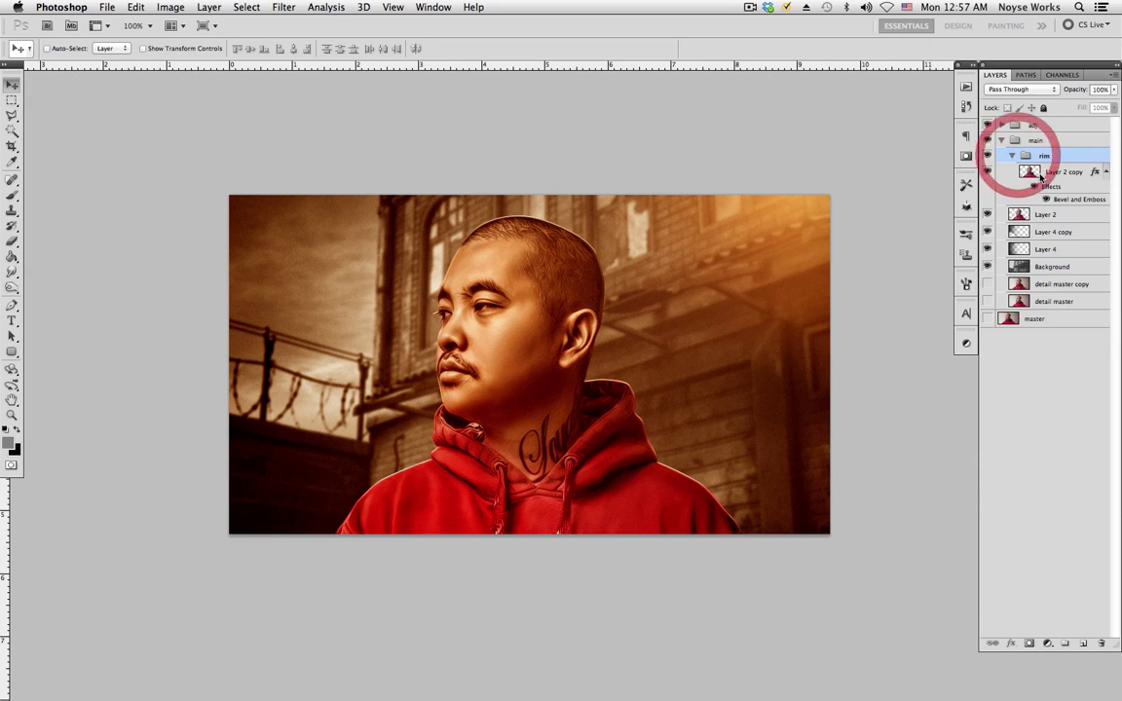
{"action": "left_click", "coordinate": [1064, 172]}
{"action": "left_click", "coordinate": [1055, 215]}
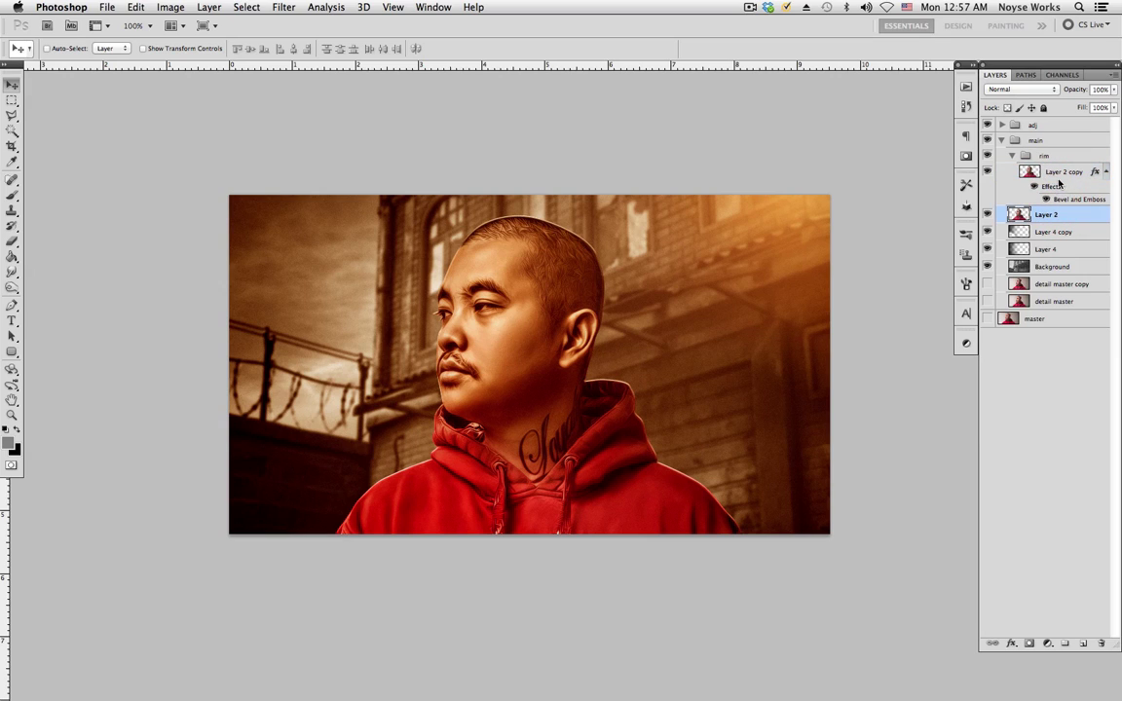
{"action": "left_click", "coordinate": [1062, 172]}
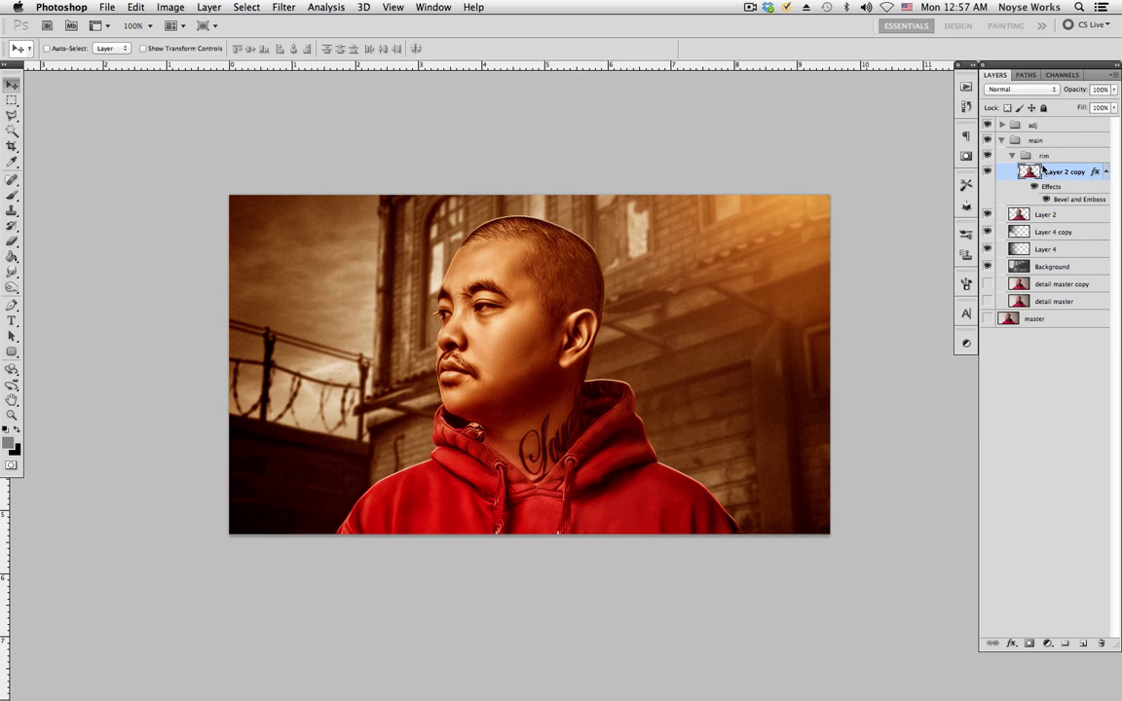
- Collapse the rim group and add a layer mask to it
{"action": "left_click", "coordinate": [1016, 157]}
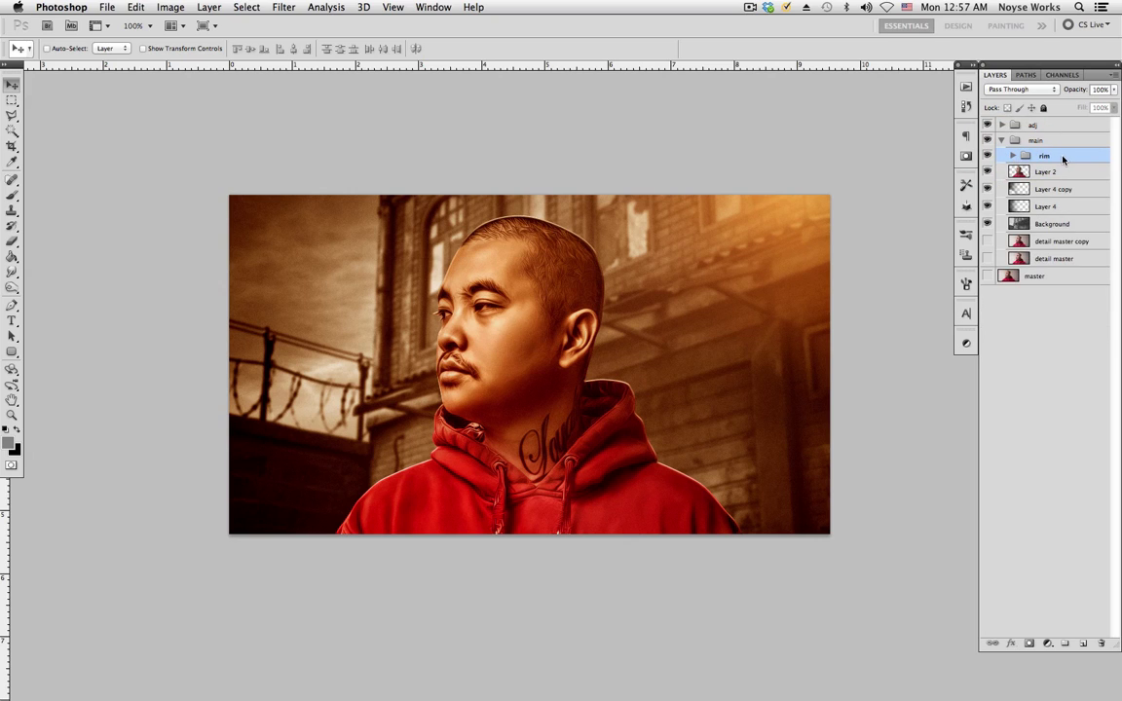
{"action": "left_click", "coordinate": [1064, 157]}
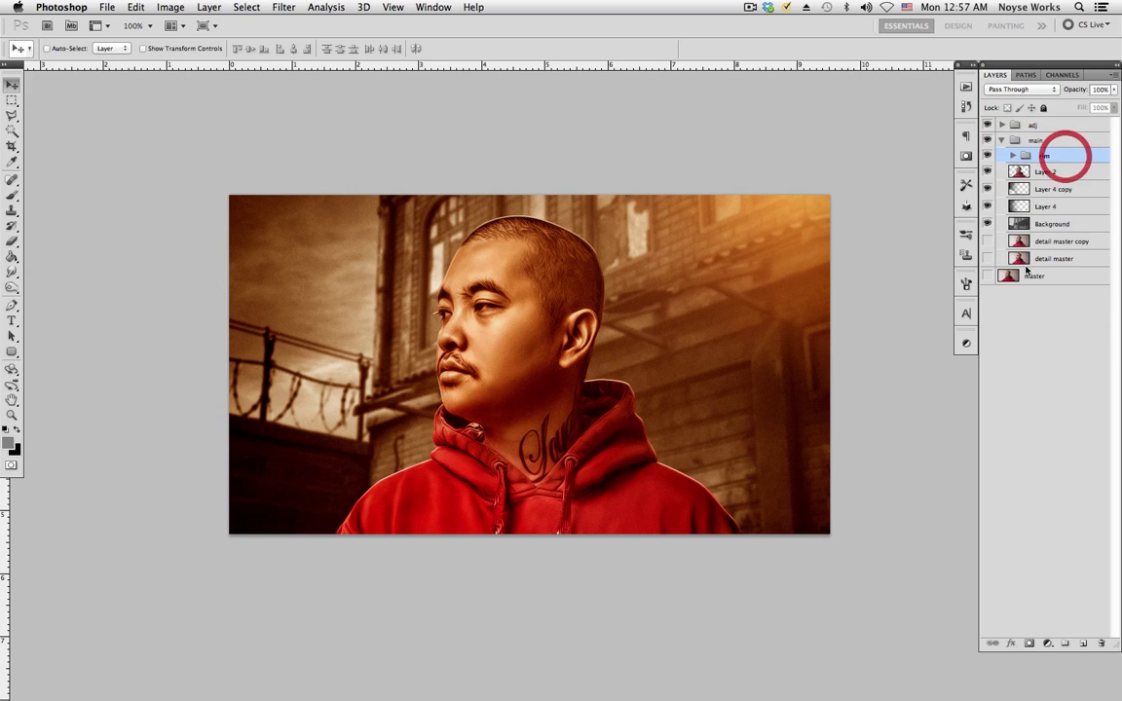
{"action": "left_click", "coordinate": [1030, 644]}
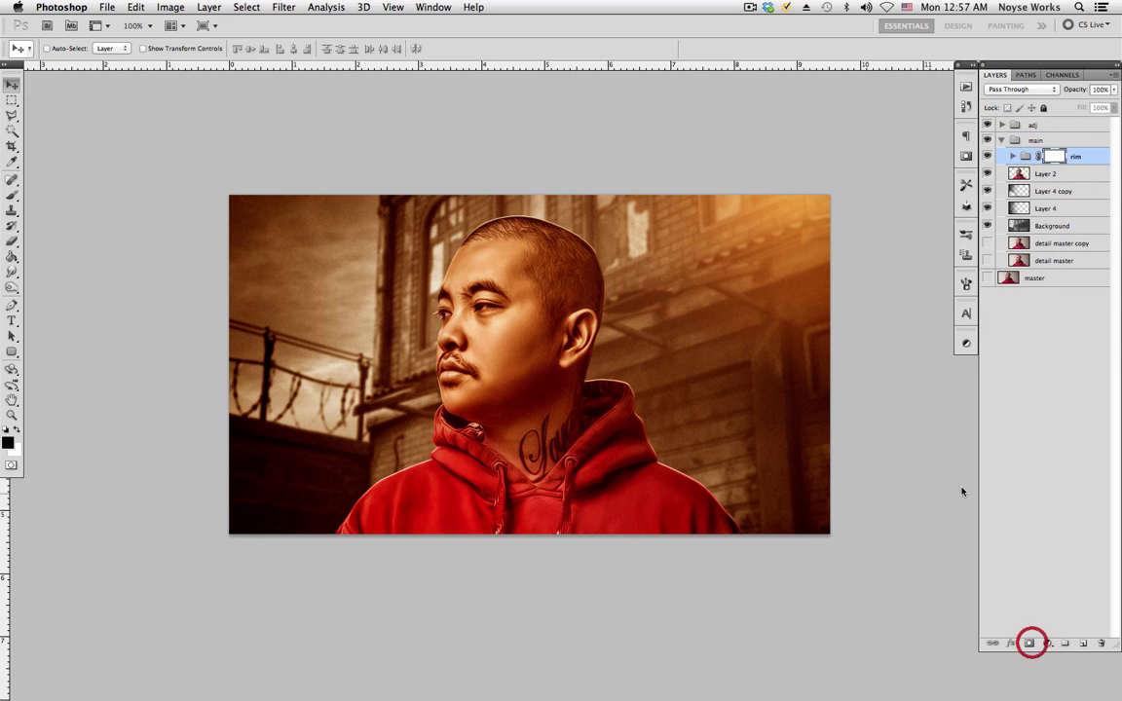
{"action": "left_click", "coordinate": [1056, 159]}
- Paint black on the rim group's mask with a 50 px brush to hide the rim light along the front of the face
{"action": "left_click", "coordinate": [12, 194]}
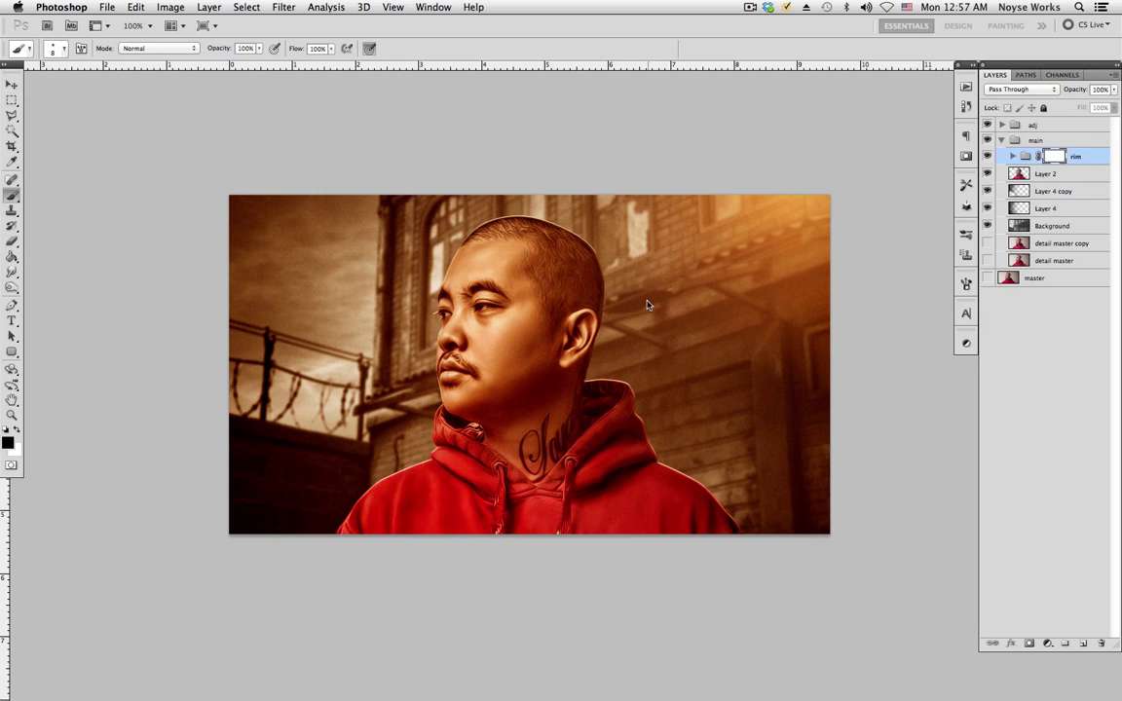
{"action": "key", "text": "bracketright"}
{"action": "key", "text": "bracketright"}
{"action": "key", "text": "bracketright"}
{"action": "key", "text": "bracketright"}
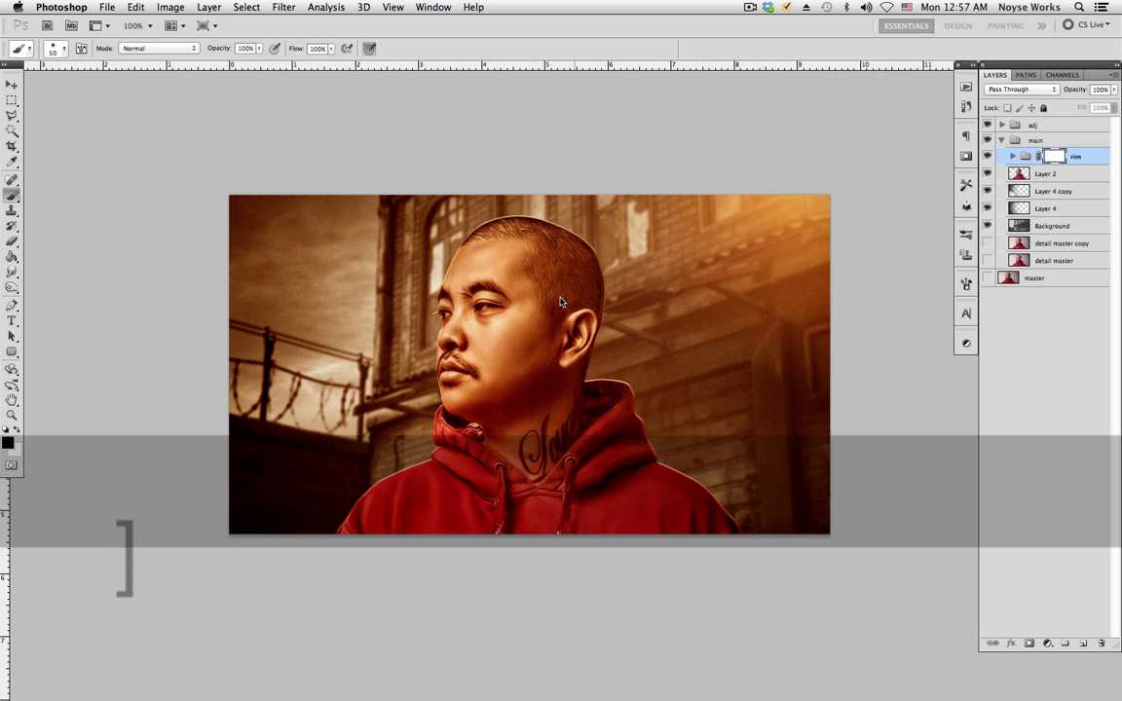
{"action": "left_click", "coordinate": [53, 49]}
{"action": "left_click", "coordinate": [226, 113]}
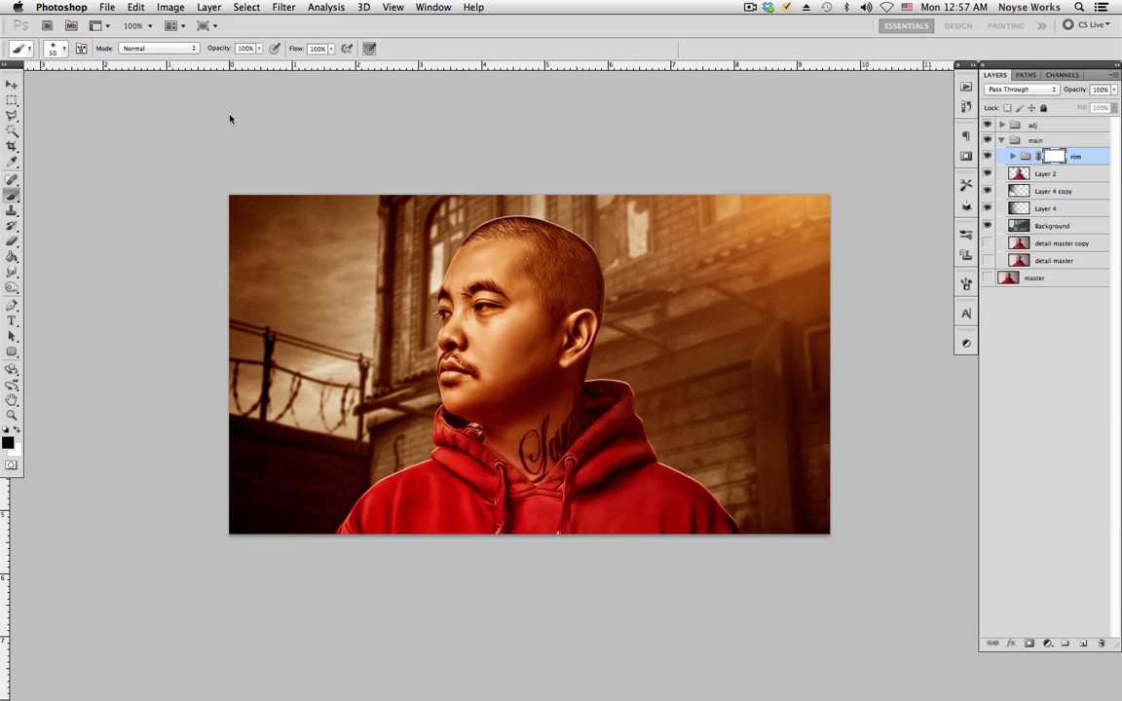
{"action": "left_click", "coordinate": [1058, 156]}
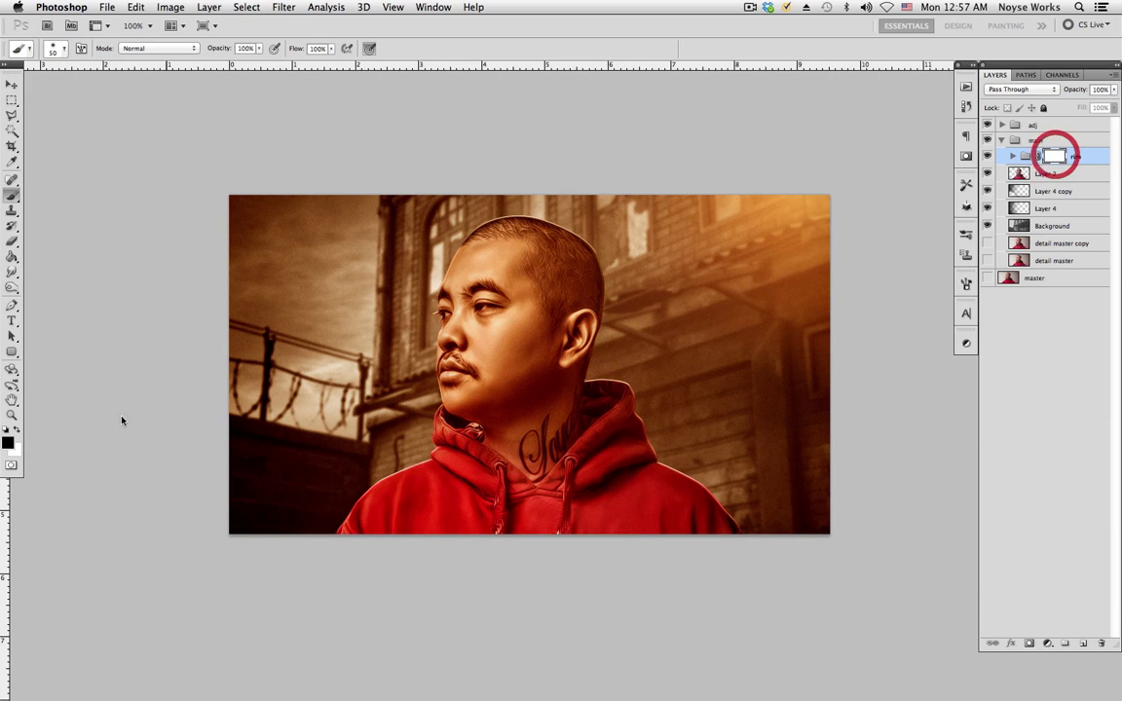
{"action": "left_click", "coordinate": [433, 256]}
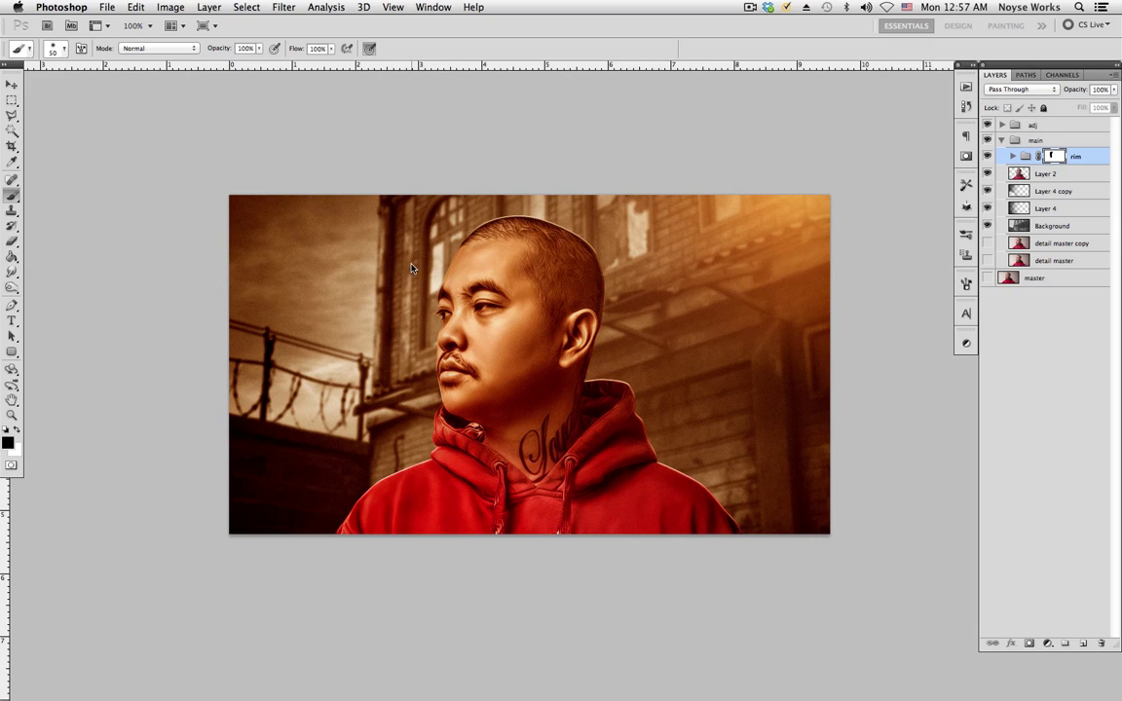
- Extend the black area of the rim mask around the front of the head, enlarging the brush to 250 px
{"action": "key", "text": "bracketright"}
{"action": "key", "text": "bracketright"}
{"action": "key", "text": "bracketright"}
{"action": "key", "text": "bracketright"}
{"action": "key", "text": "bracketright"}
{"action": "key", "text": "bracketright"}
{"action": "key", "text": "bracketright"}
{"action": "key", "text": "bracketright"}
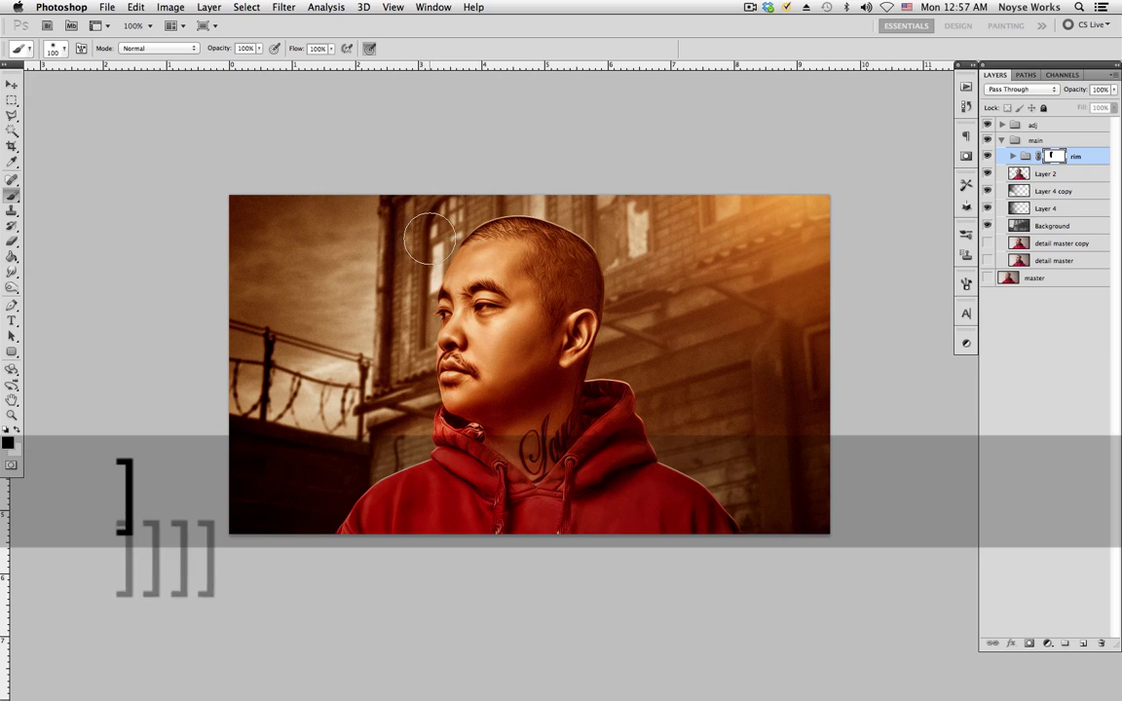
{"action": "key", "text": "bracketright"}
{"action": "key", "text": "bracketright"}
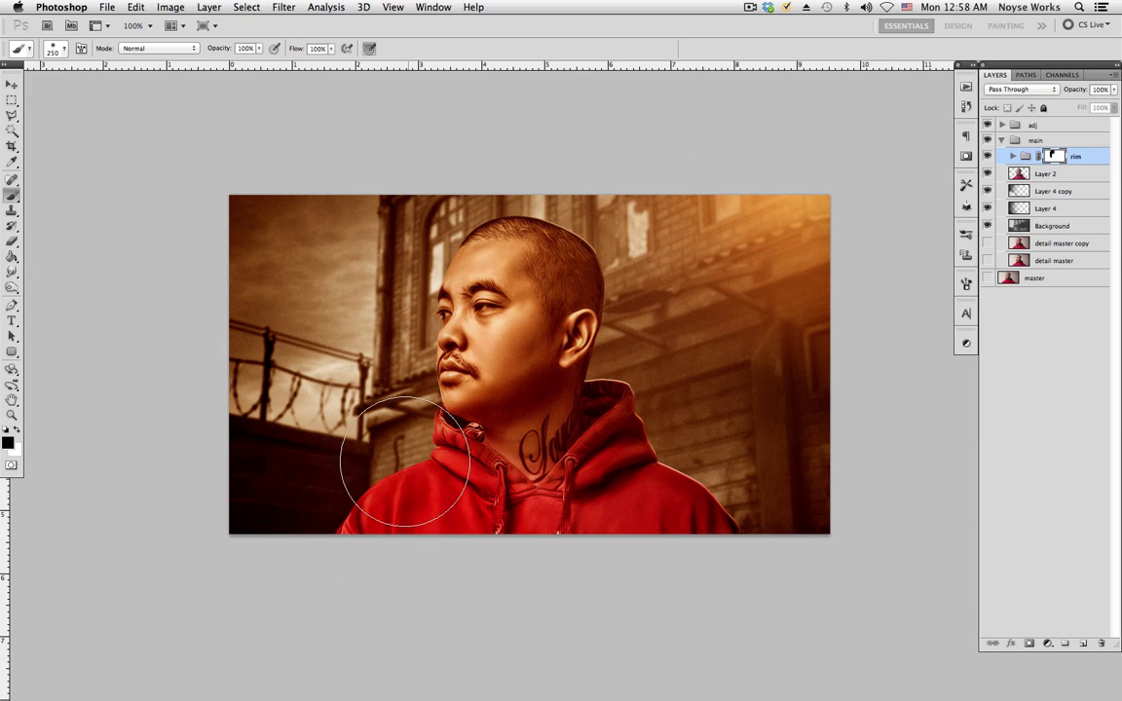
- Undo the last mask stroke over the left shoulder and repaint it more softly at 44% brush opacity
{"action": "key", "text": "super"}
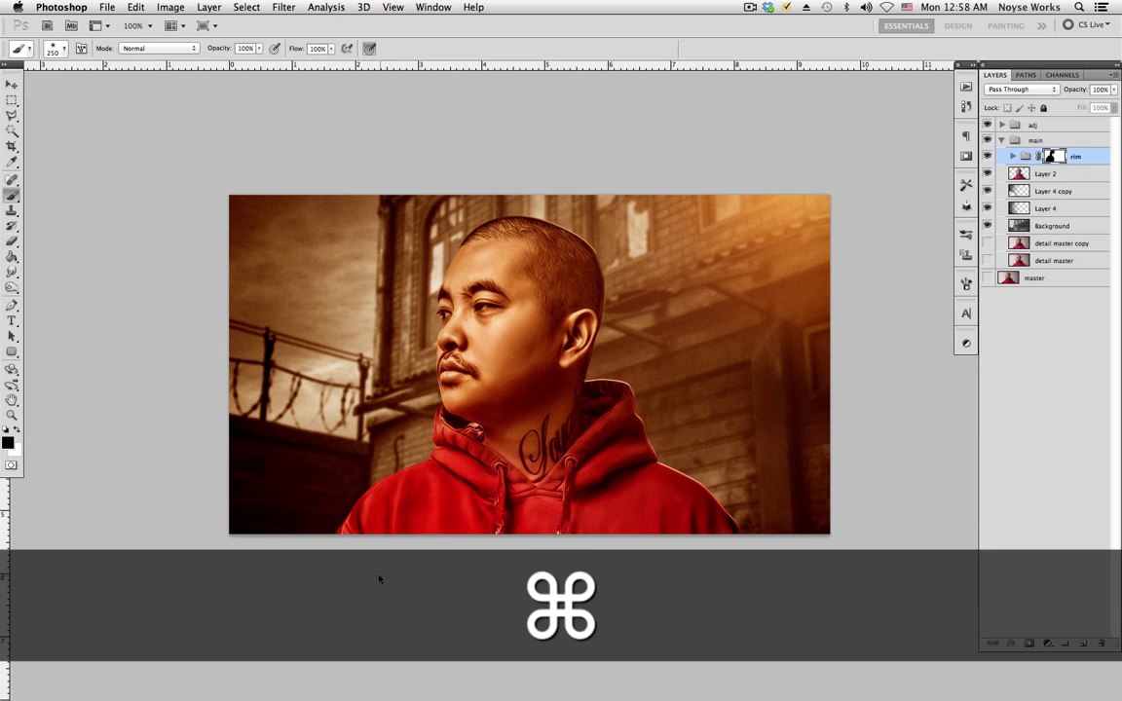
{"action": "key", "text": "super+z"}
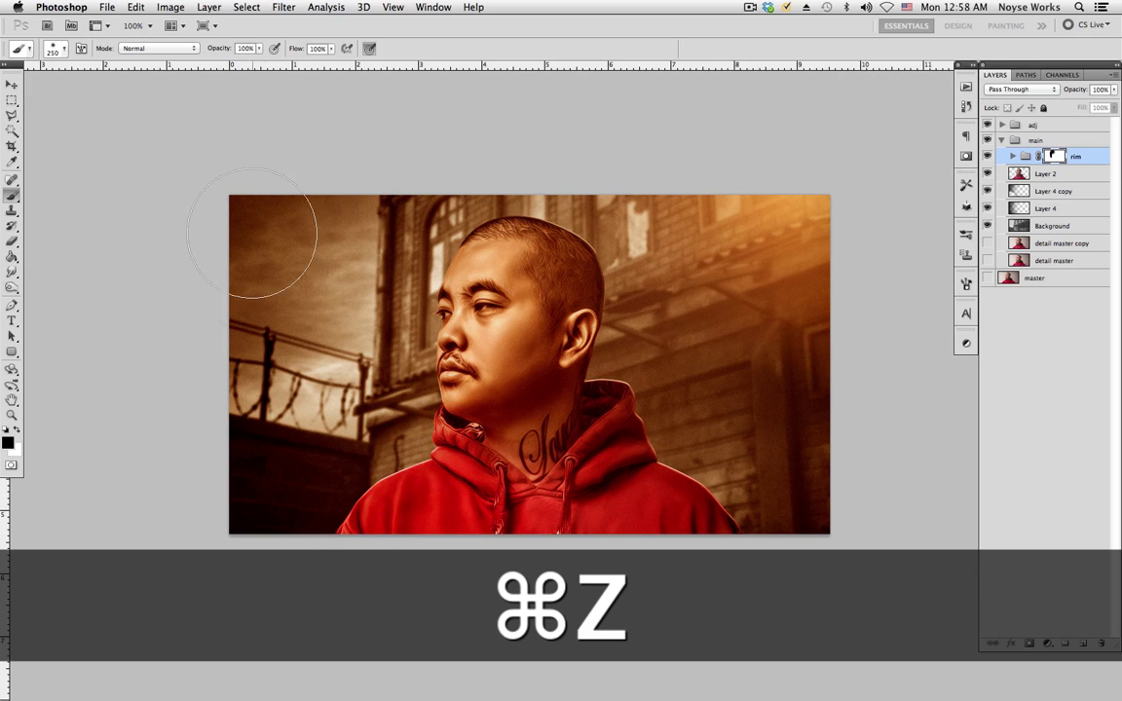
{"action": "left_click_drag", "start_coordinate": [259, 48], "coordinate": [224, 61]}
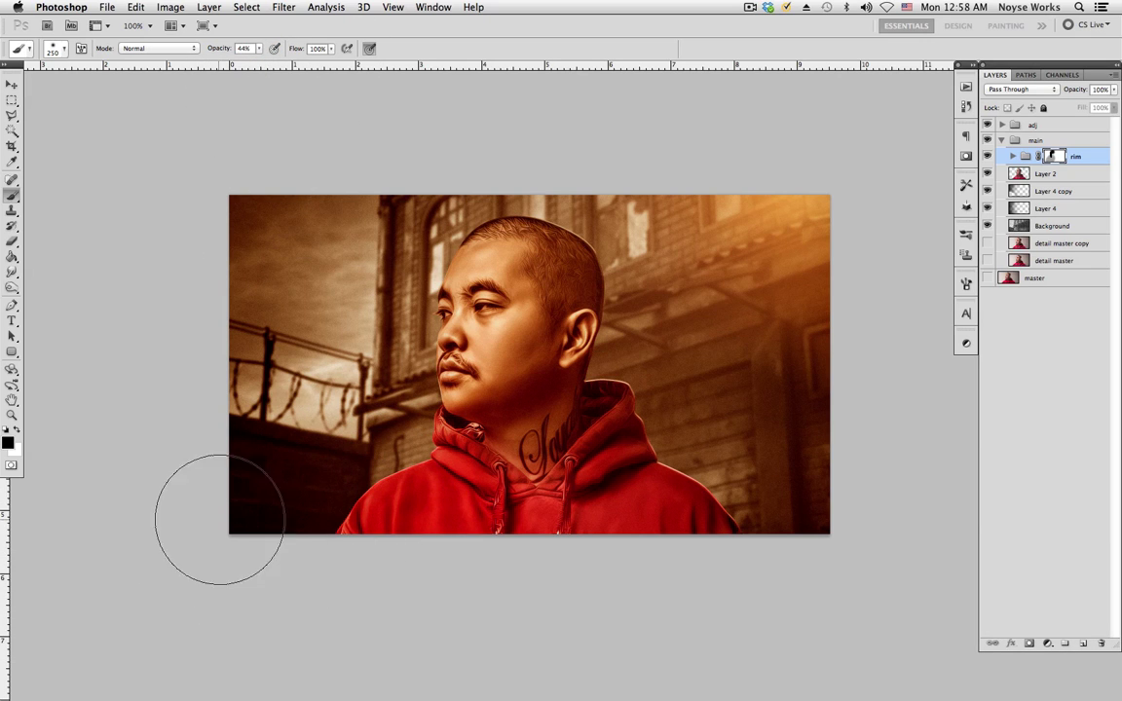
{"action": "left_click", "coordinate": [988, 159]}
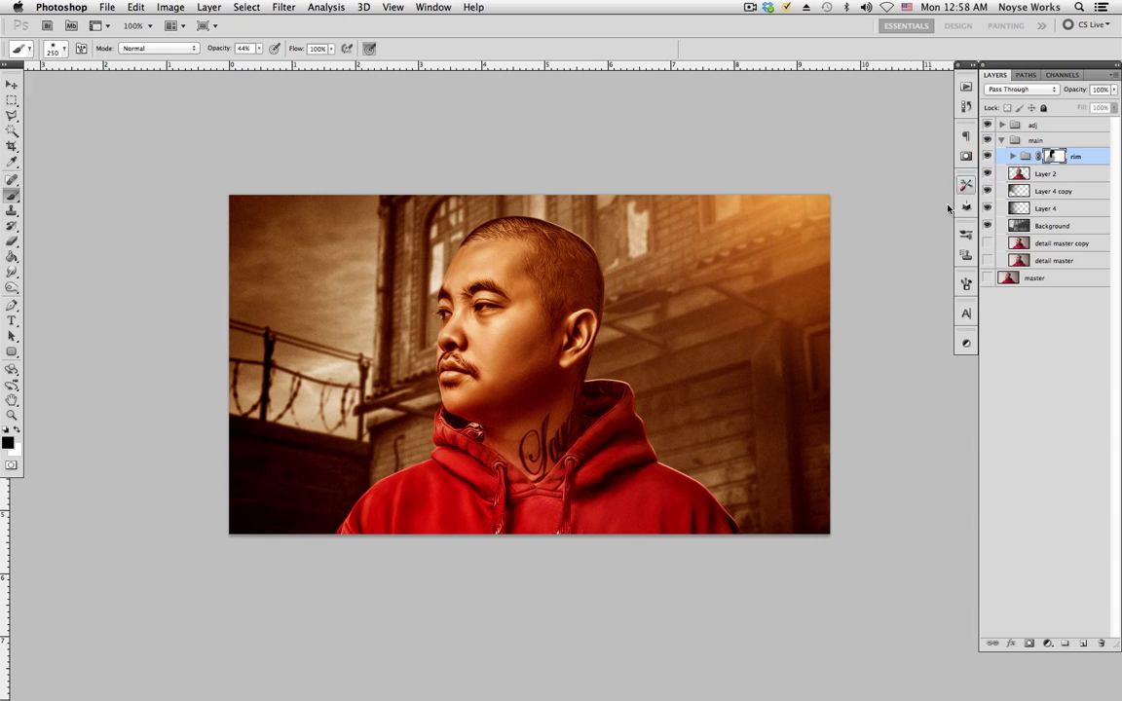
- Save the document with the Move tool active and collapse the main group
{"action": "key", "text": "v"}
{"action": "left_click", "coordinate": [698, 405]}
{"action": "key", "text": "super+s"}
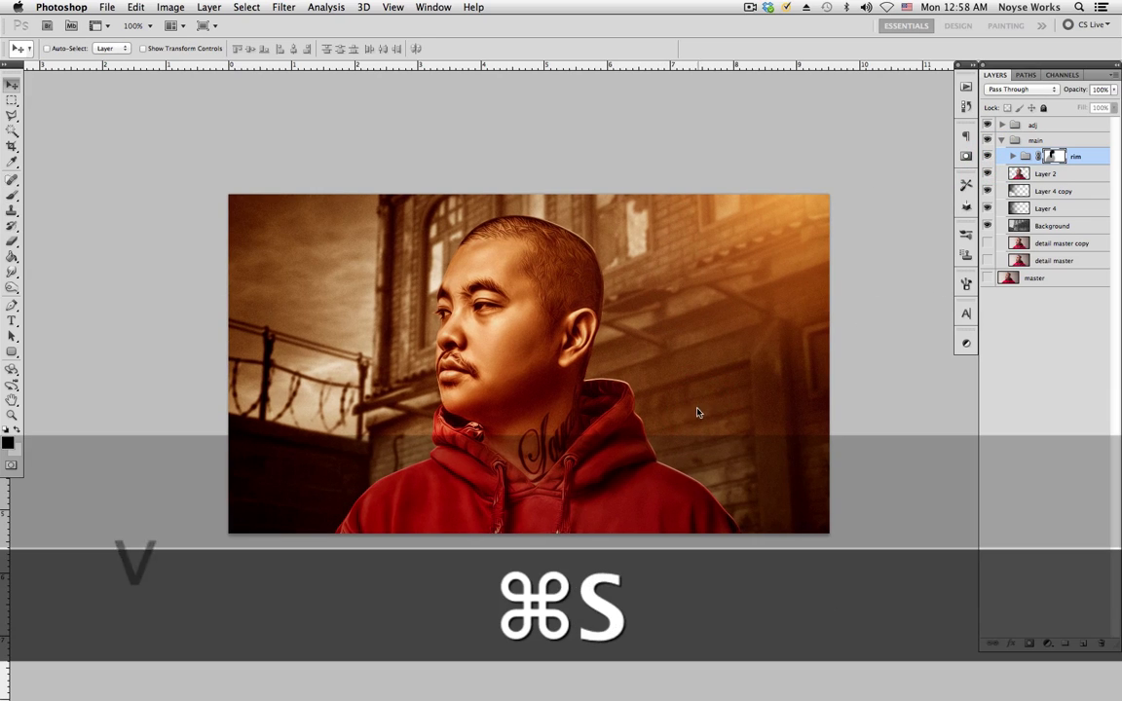
{"action": "scroll", "coordinate": [716, 414], "scroll_direction": "down", "scroll_amount": 2}
{"action": "left_click", "coordinate": [1001, 140]}
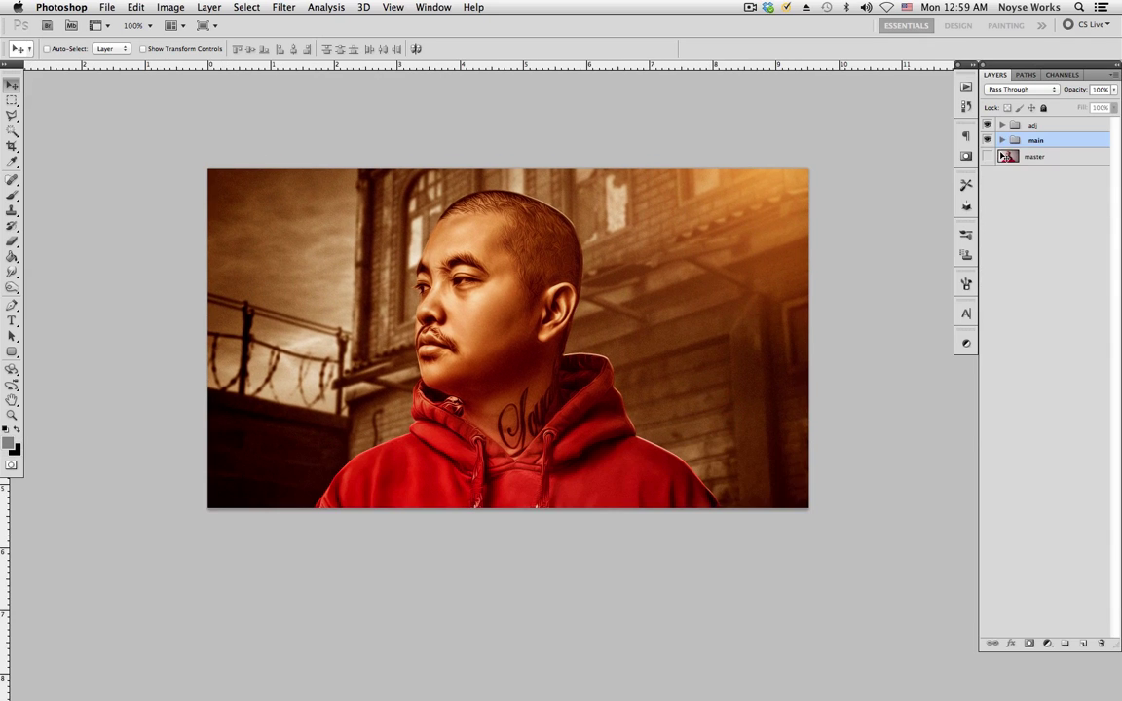
- Expand the main and adj groups and hide the adj group's layers one by one, from Layer 3 down to Layer 1, to review their effects
{"action": "left_click", "coordinate": [1002, 140]}
{"action": "left_click", "coordinate": [1002, 125]}
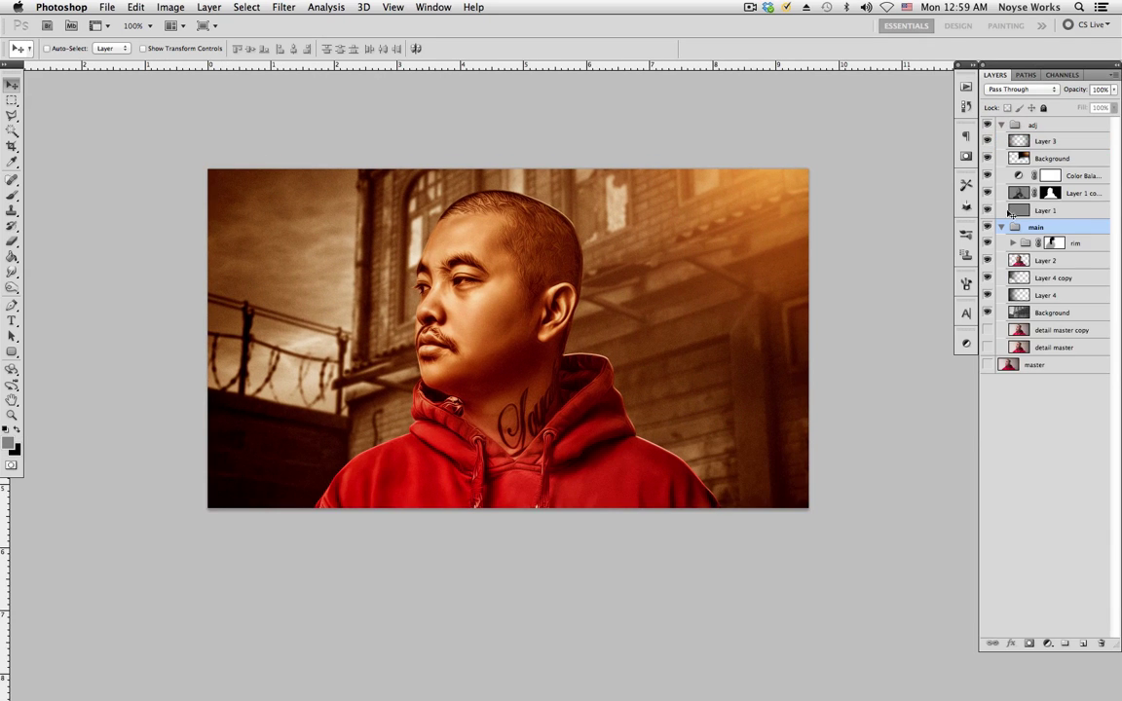
{"action": "left_click", "coordinate": [988, 143]}
{"action": "left_click", "coordinate": [989, 158]}
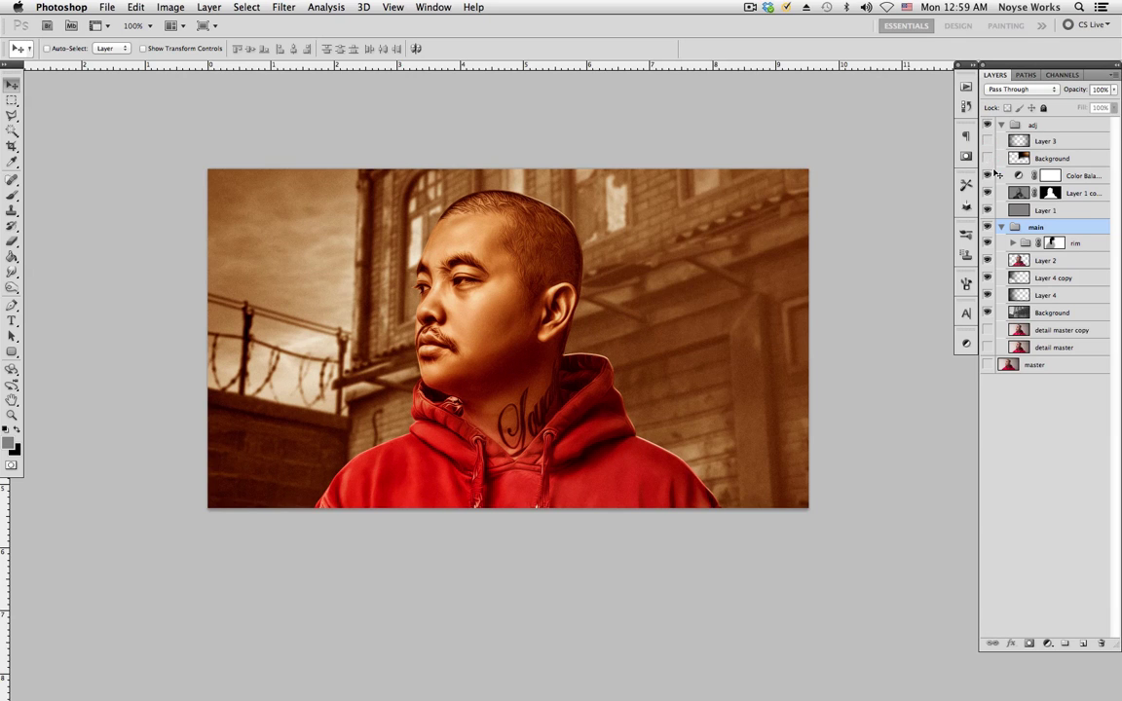
{"action": "left_click", "coordinate": [988, 175]}
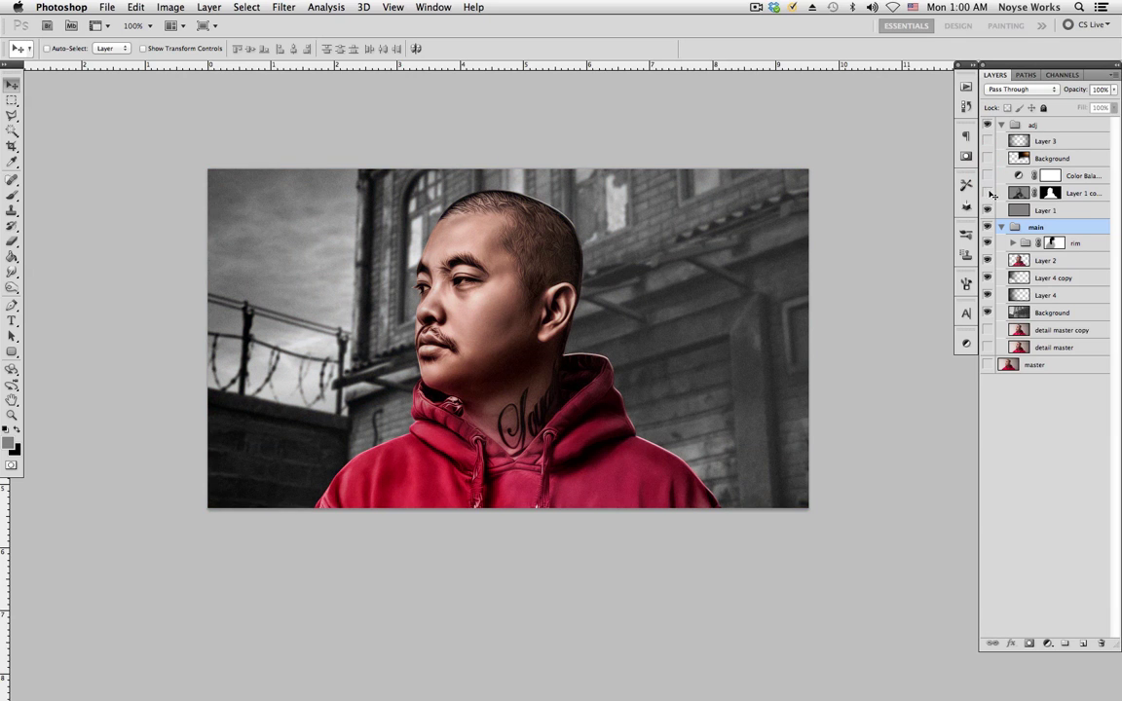
{"action": "left_click", "coordinate": [989, 193]}
{"action": "left_click", "coordinate": [988, 193]}
{"action": "left_click", "coordinate": [989, 193]}
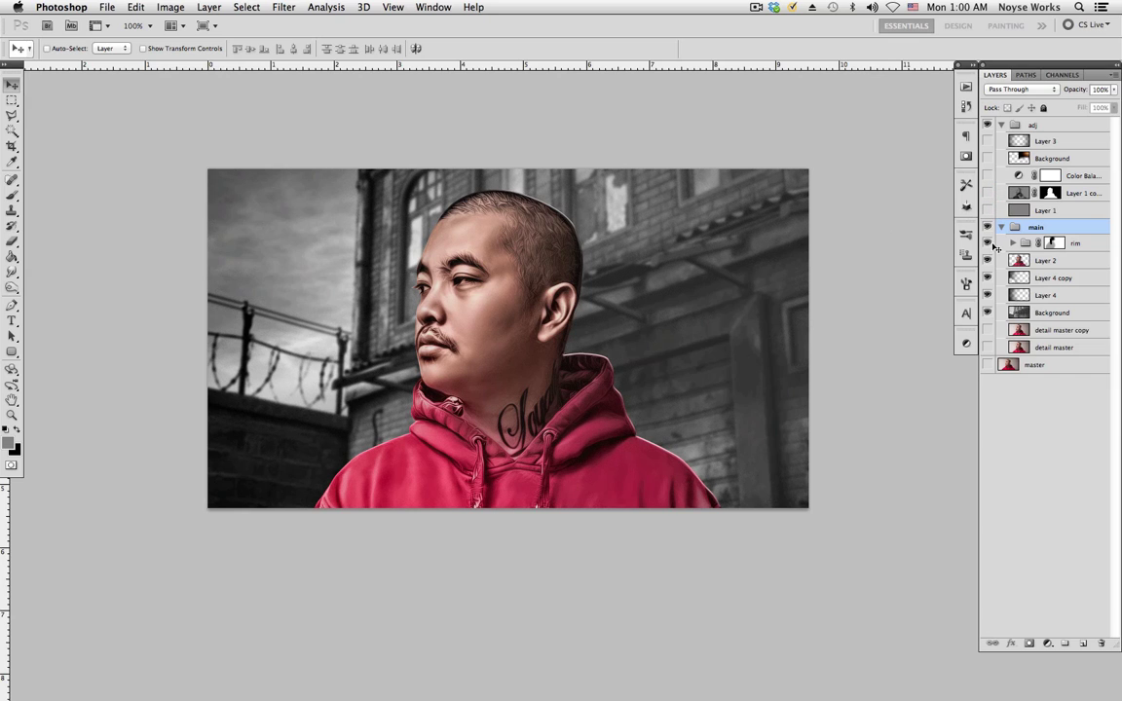
- Compare the portrait with and without the rim light, hide the main group's layers down to the building, and restore all hidden layers
{"action": "left_click", "coordinate": [989, 243]}
{"action": "left_click", "coordinate": [989, 242]}
{"action": "left_click", "coordinate": [989, 243]}
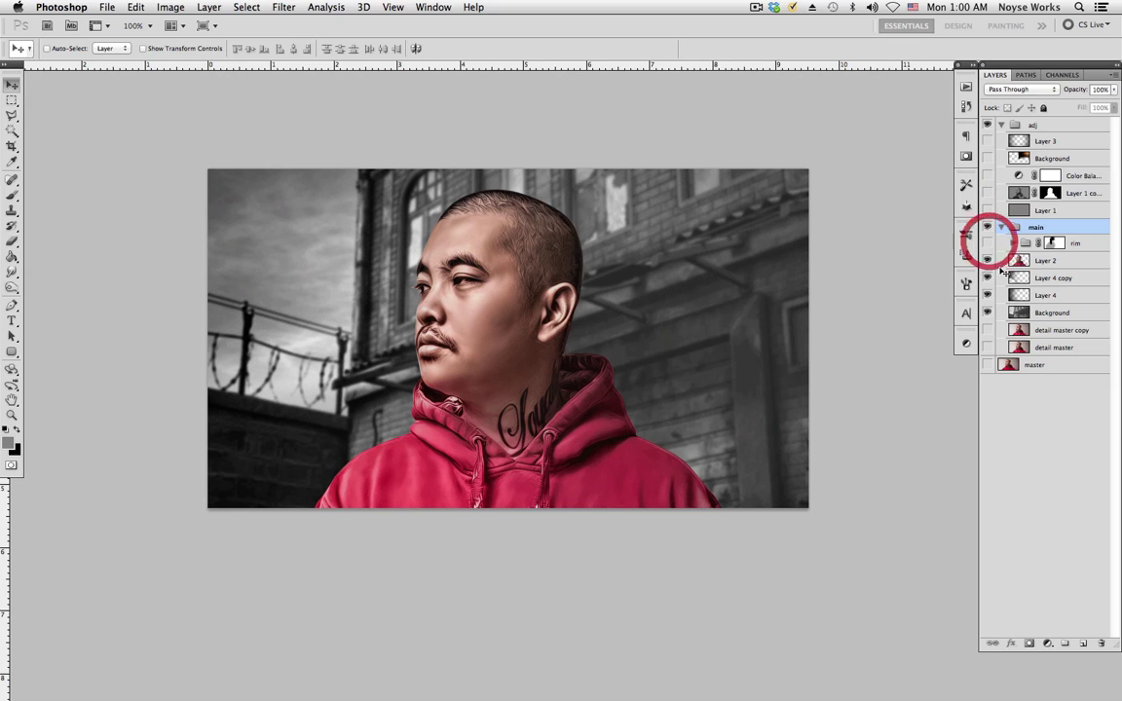
{"action": "left_click", "coordinate": [989, 260]}
{"action": "left_click", "coordinate": [989, 277]}
{"action": "left_click", "coordinate": [988, 295]}
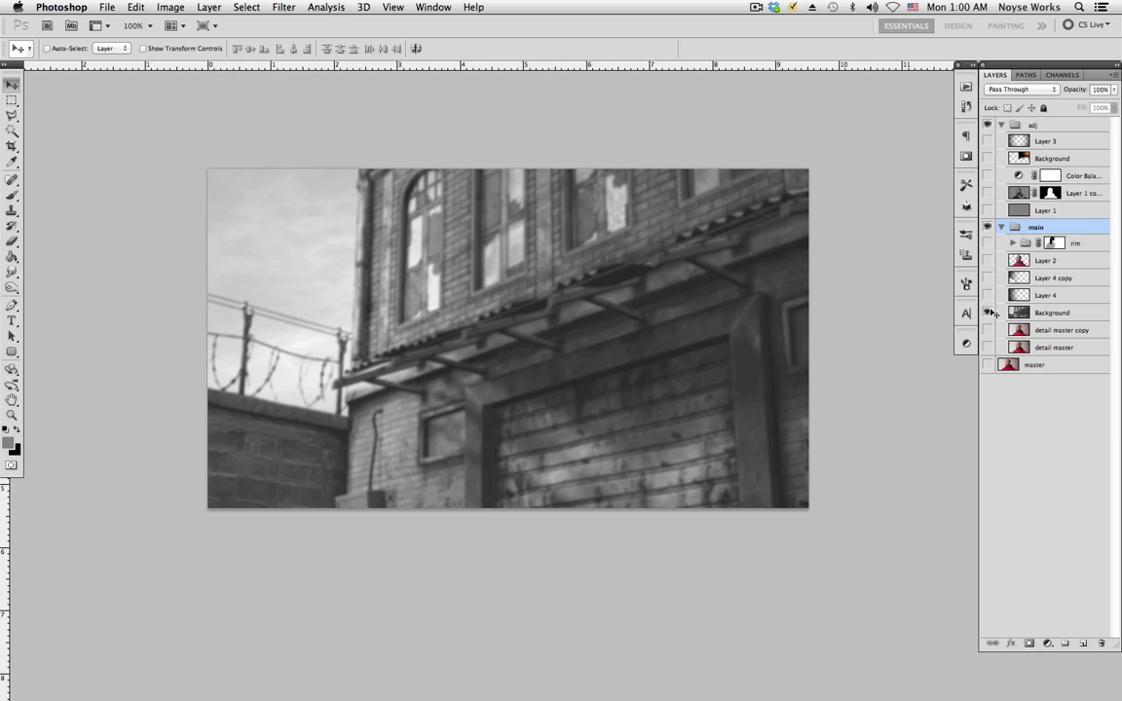
{"action": "left_click_drag", "start_coordinate": [989, 308], "coordinate": [1016, 162]}
- Collapse the adj and main groups and save the finished document
{"action": "left_click", "coordinate": [1002, 124]}
{"action": "left_click", "coordinate": [1002, 140]}
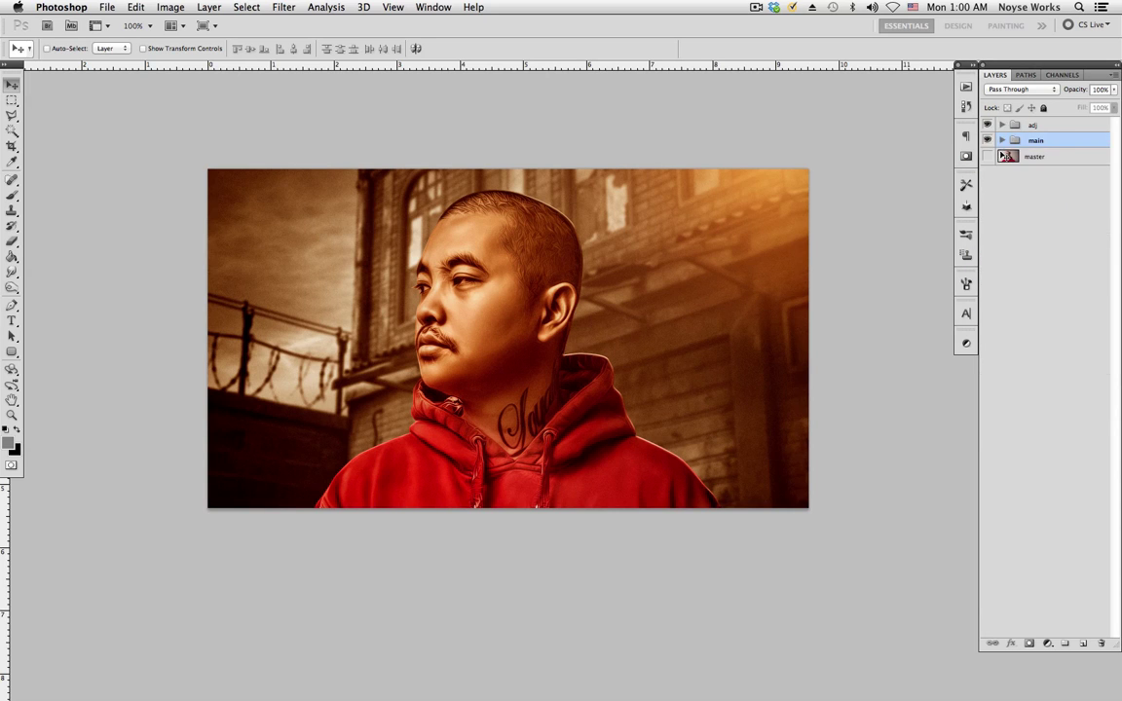
{"action": "key", "text": "super+s"}
{"action": "key", "text": "v"}
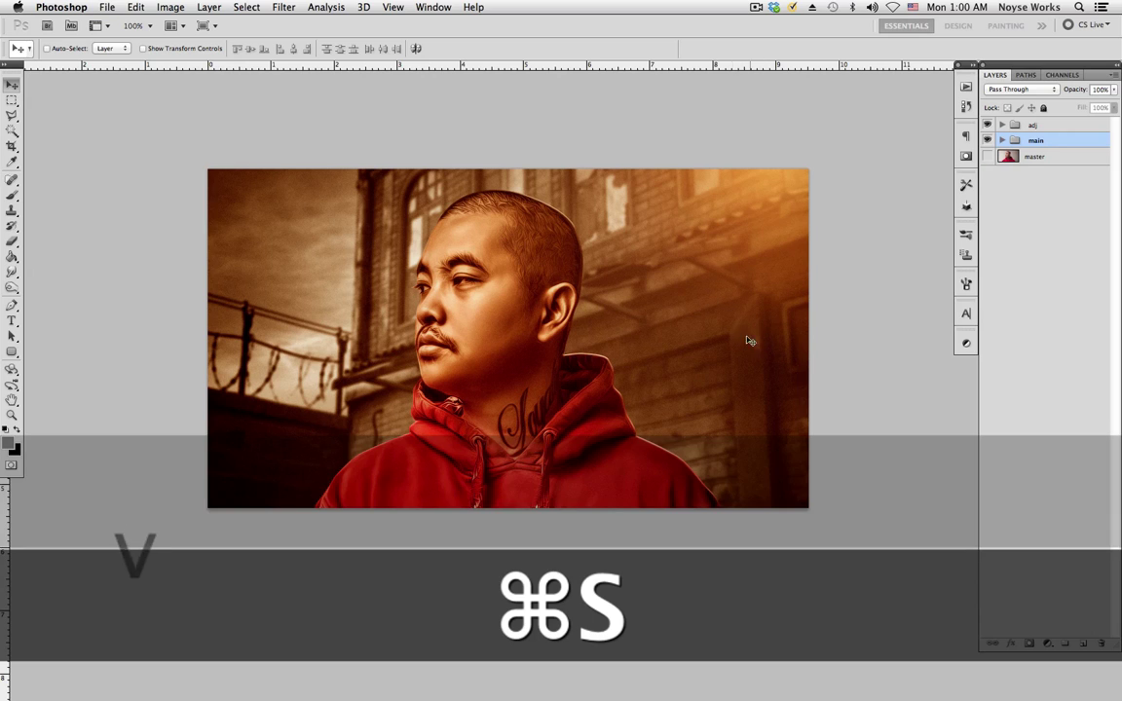